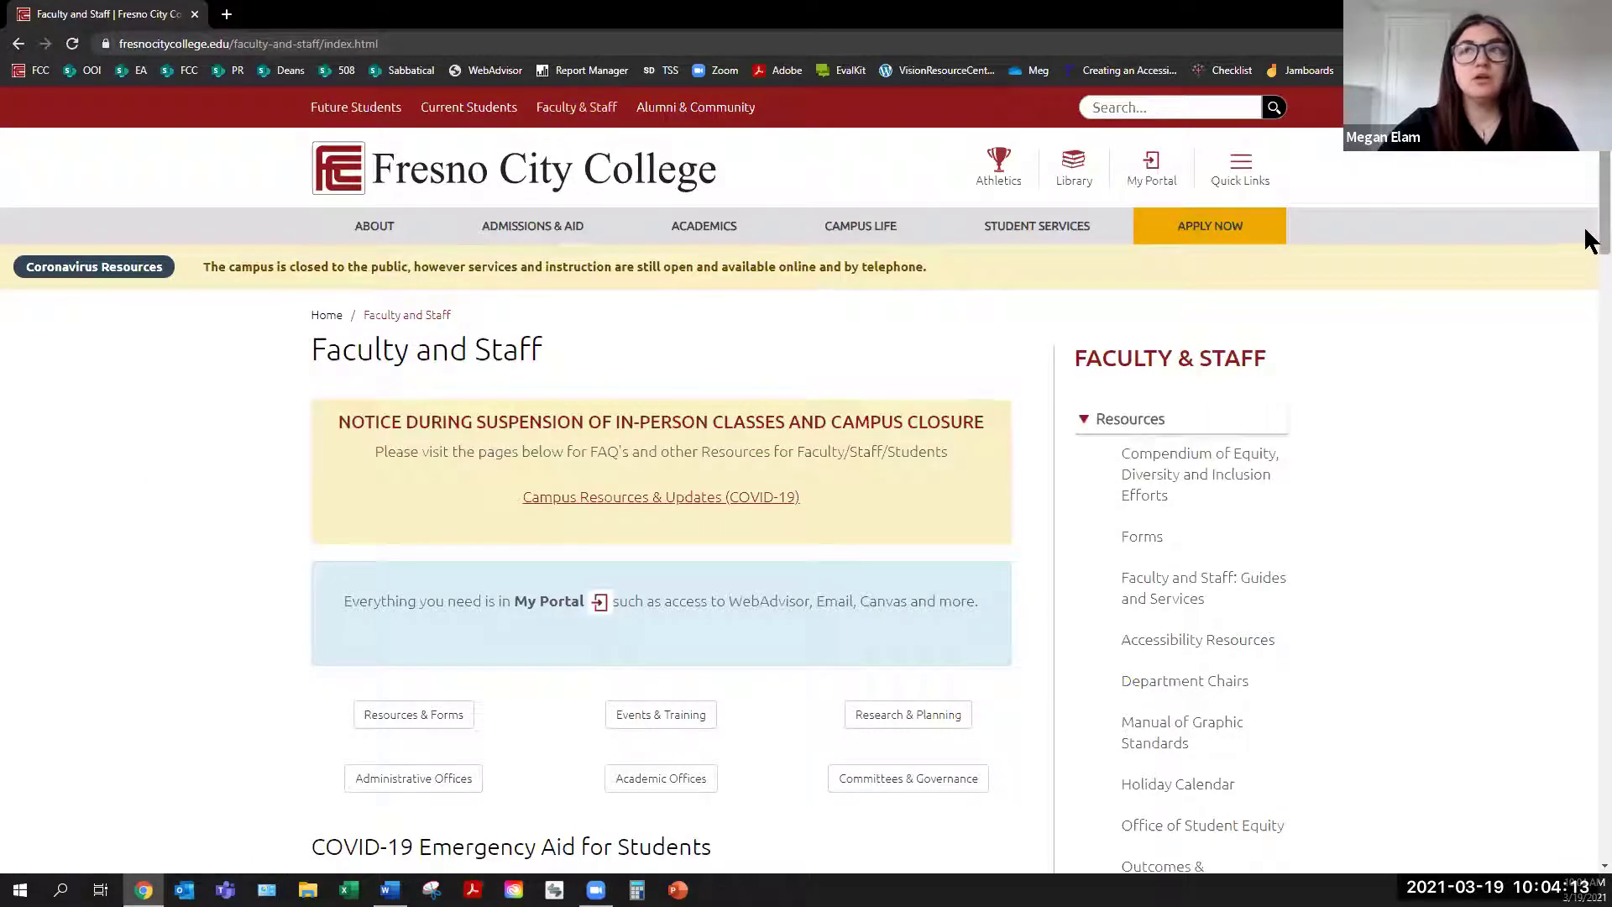
Scroll to the COMMON Quick Links and open Adobe Sign in a new tab
{"action": "scroll", "coordinate": [1587, 313], "scroll_direction": "down", "scroll_amount": 4}
{"action": "scroll", "coordinate": [1589, 338], "scroll_direction": "down", "scroll_amount": 5}
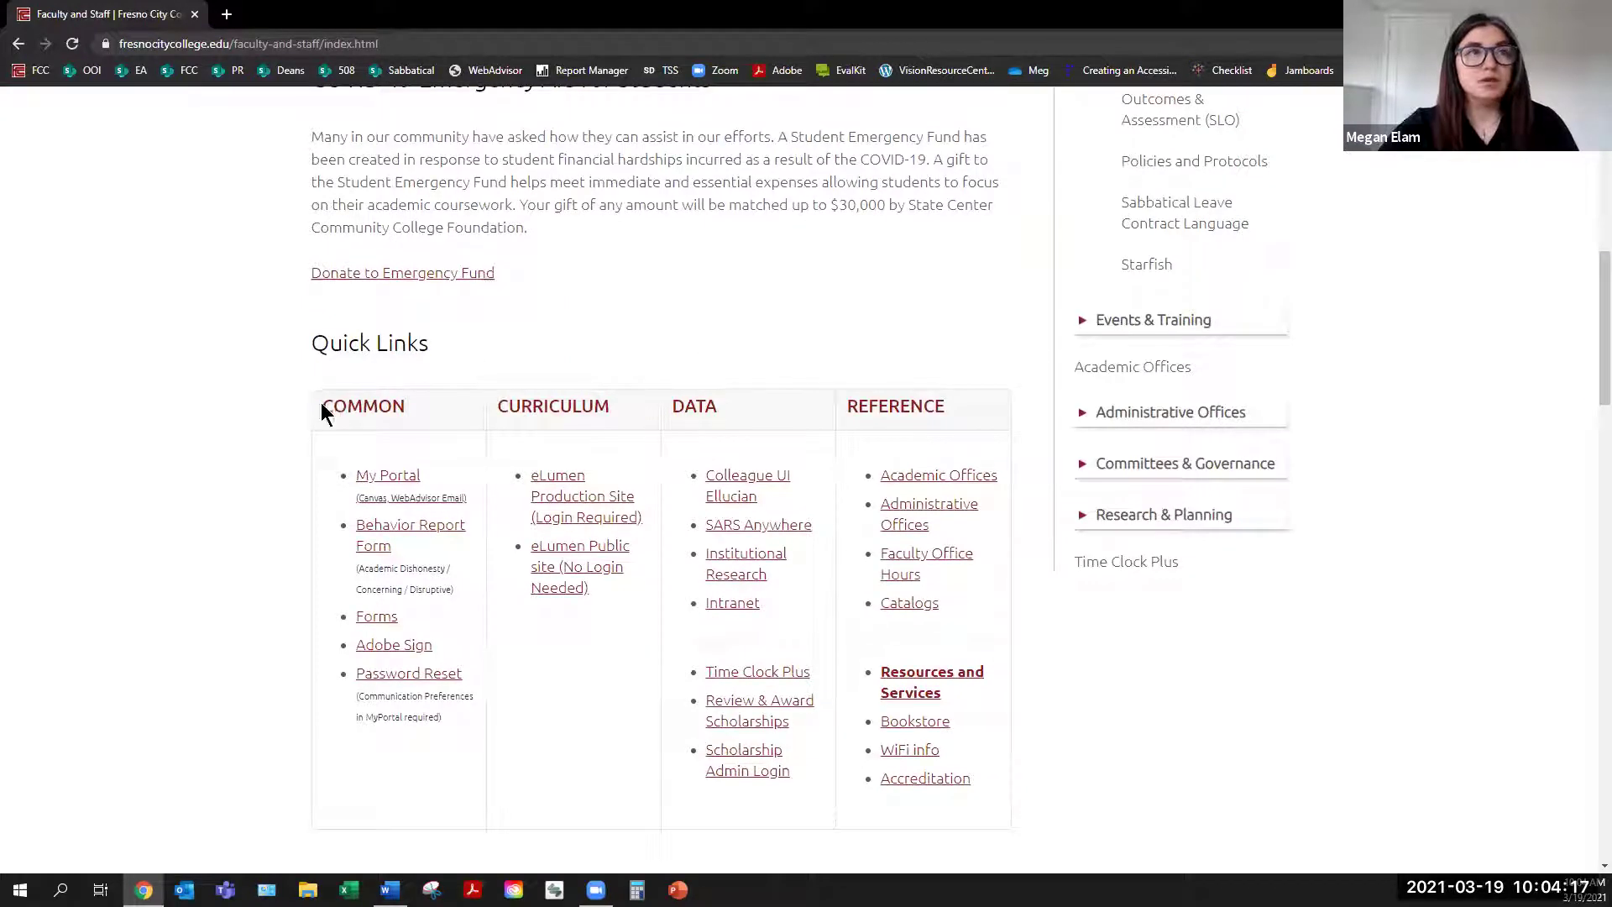
{"action": "left_click_drag", "start_coordinate": [321, 404], "coordinate": [433, 412]}
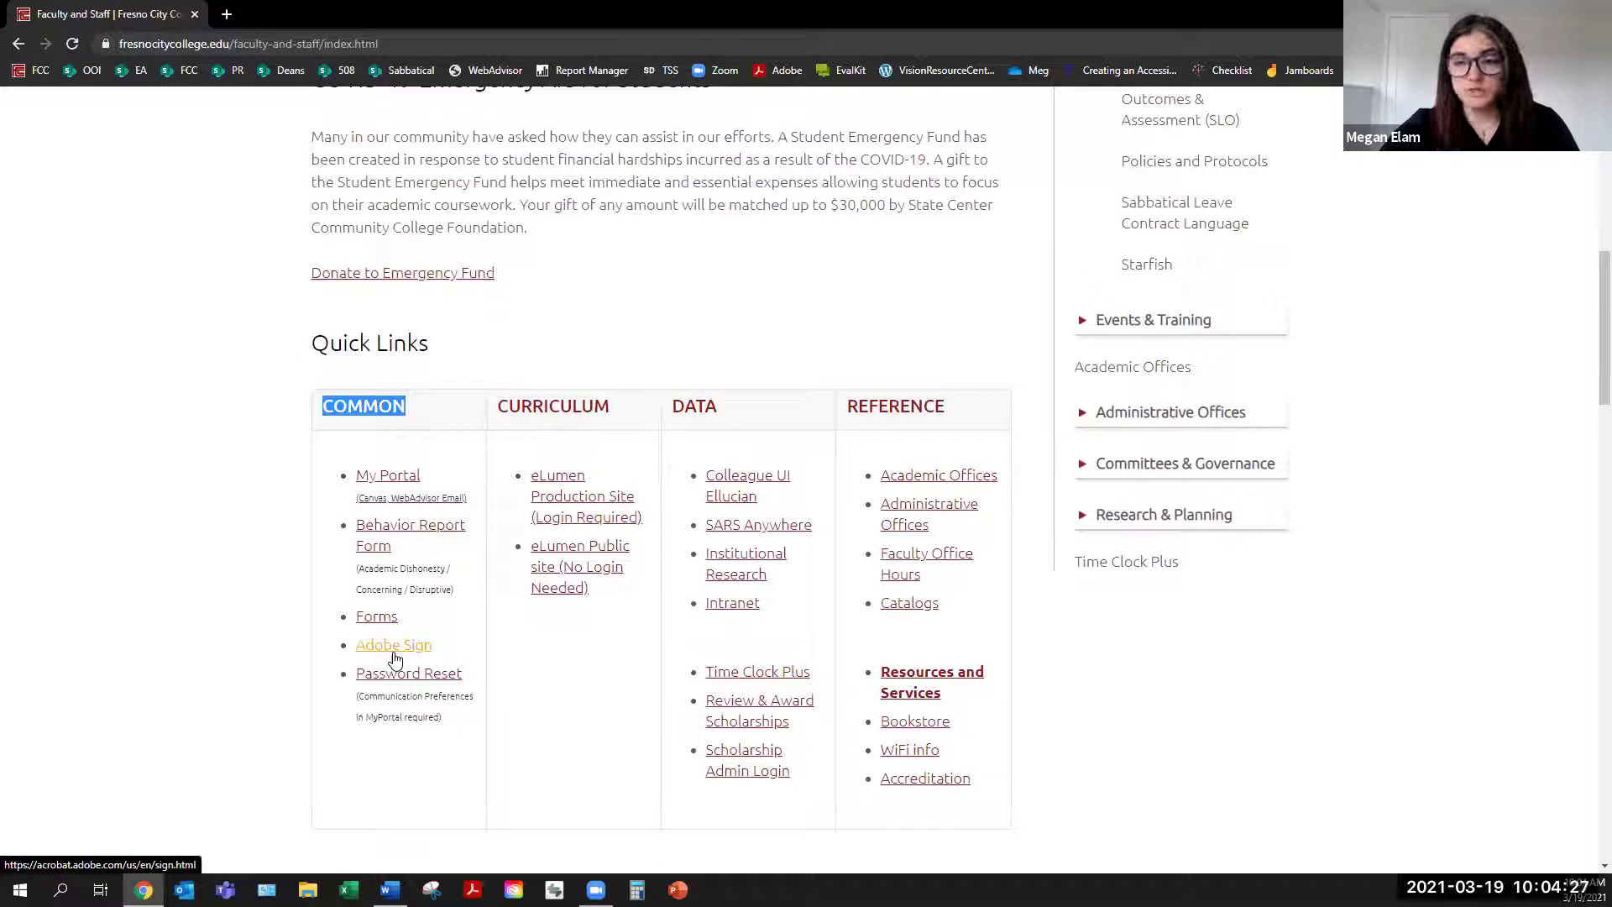
{"action": "left_click", "coordinate": [394, 654]}
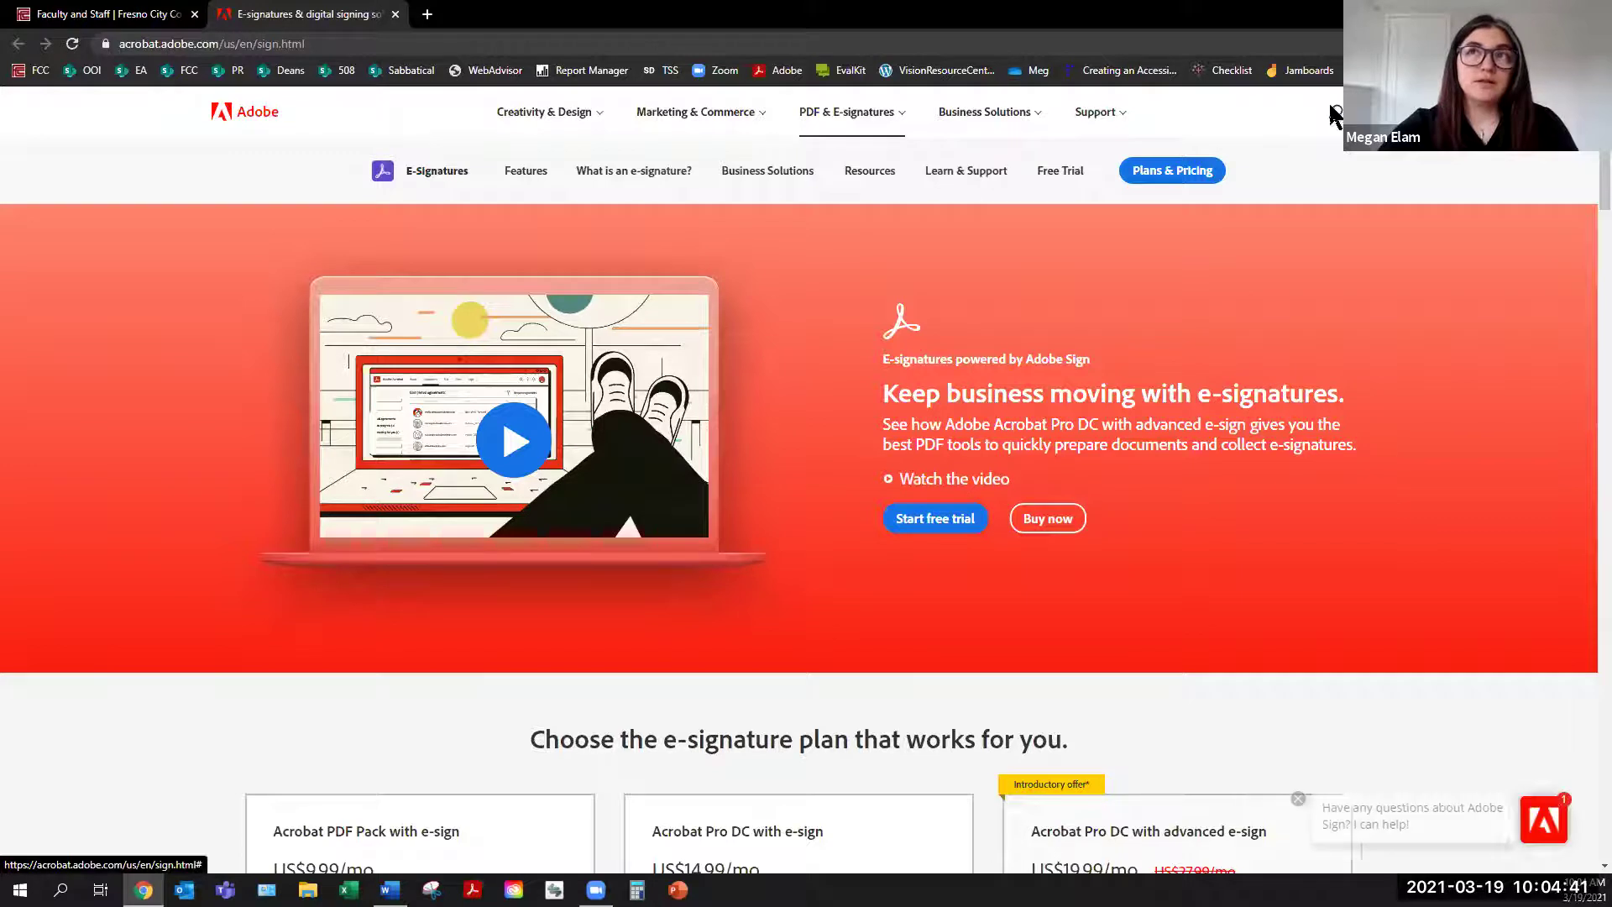
Go to the Adobe Sign sign-in page and enter the saved college email address
{"action": "left_click", "coordinate": [1385, 112]}
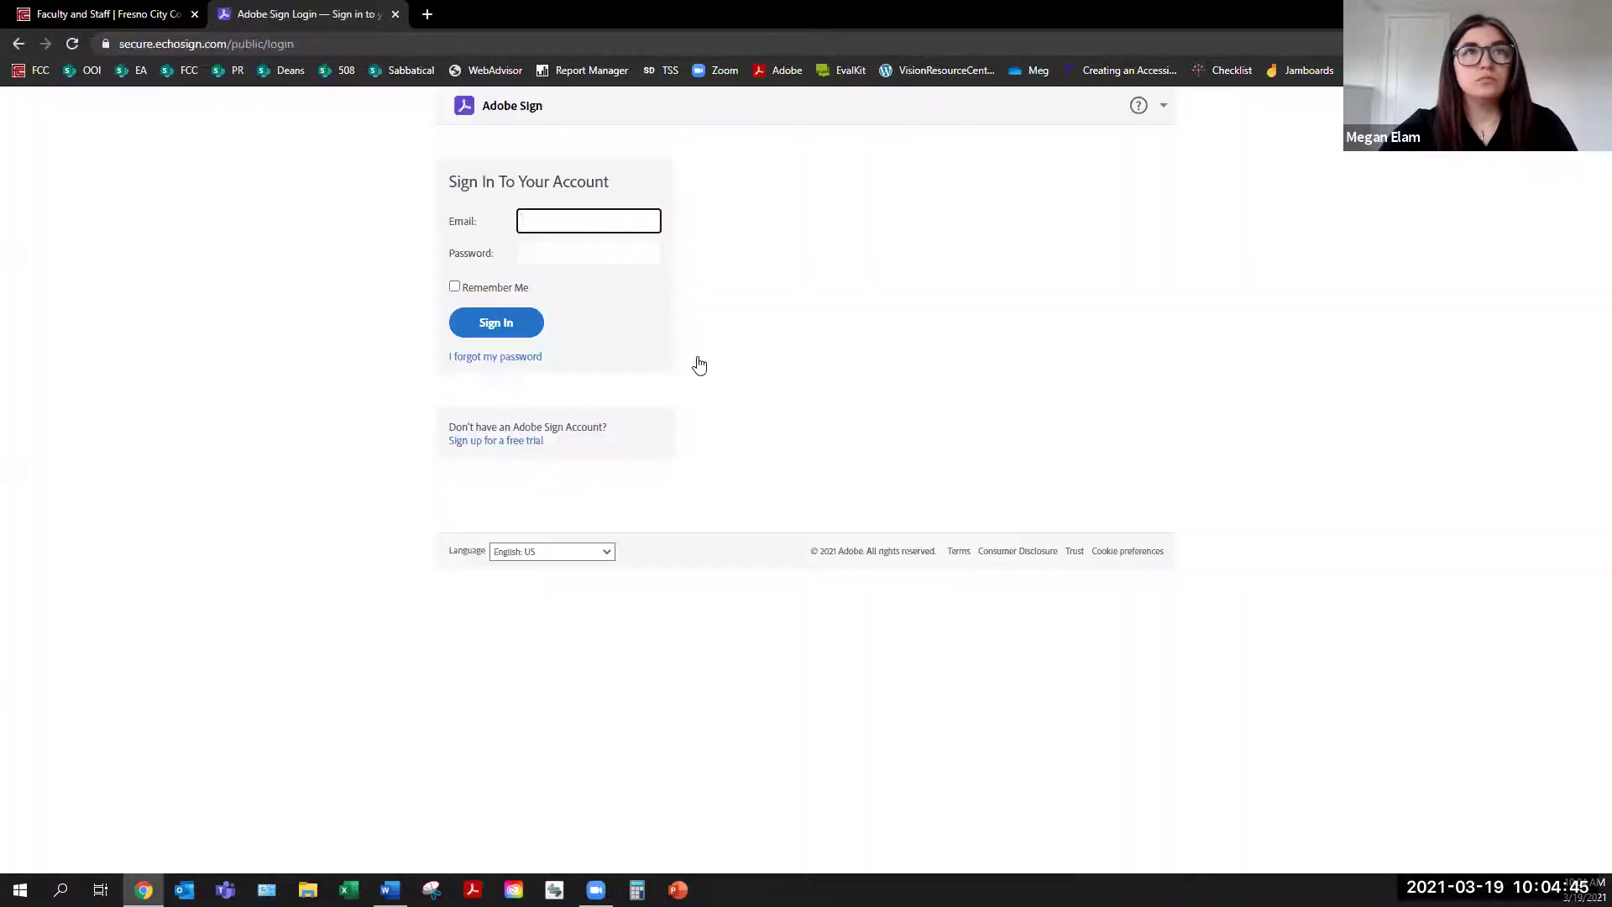
{"action": "left_click", "coordinate": [608, 220]}
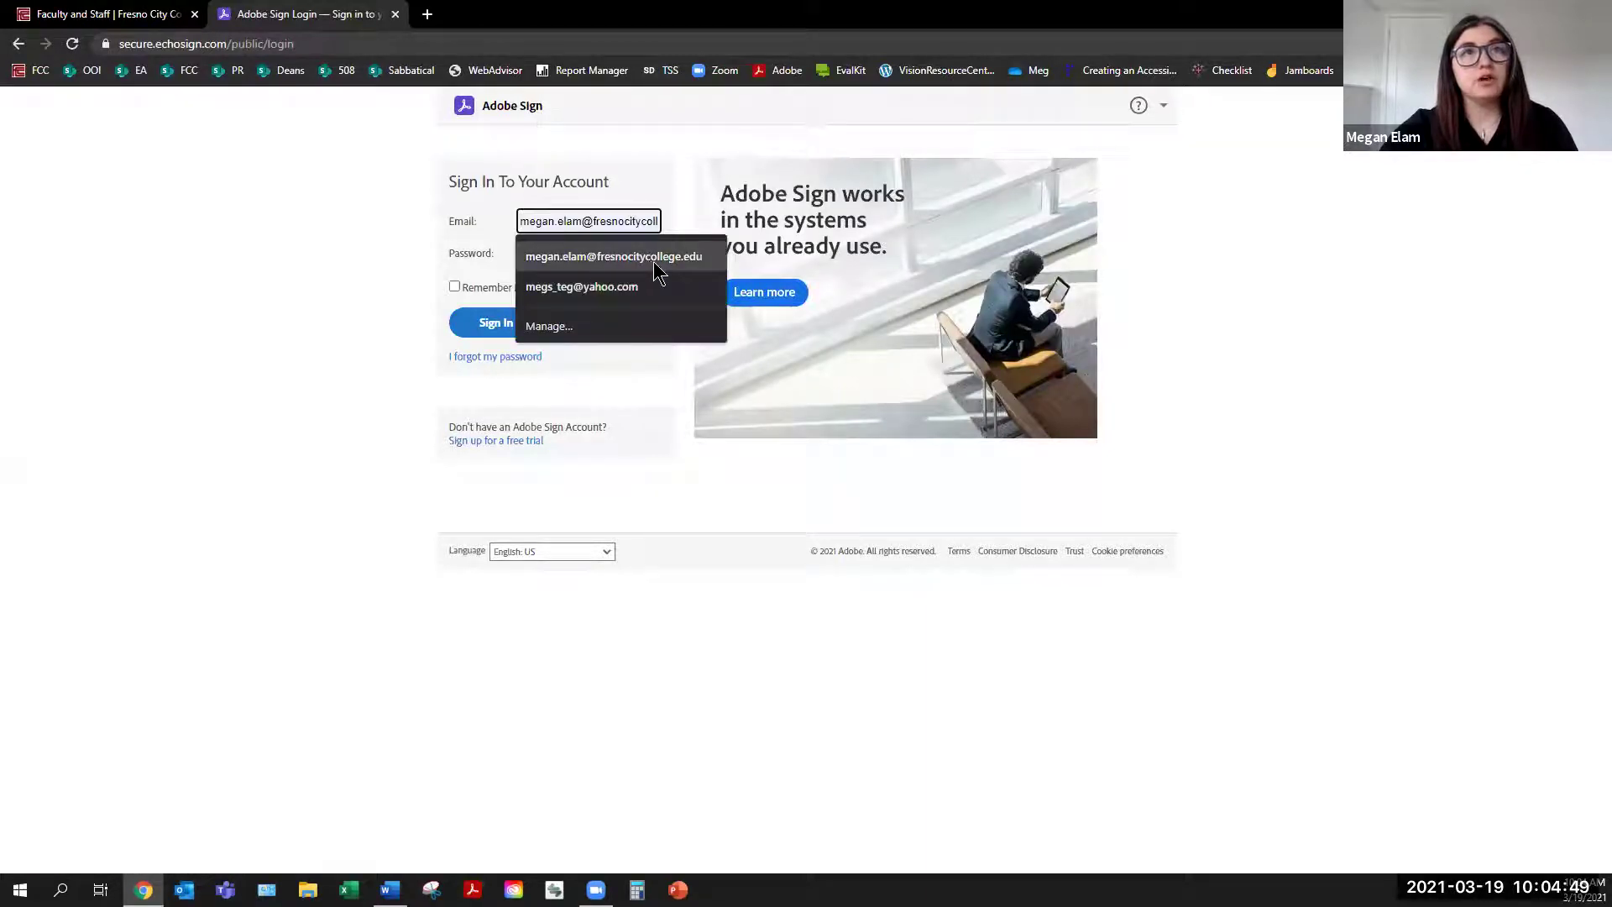
{"action": "left_click", "coordinate": [617, 248]}
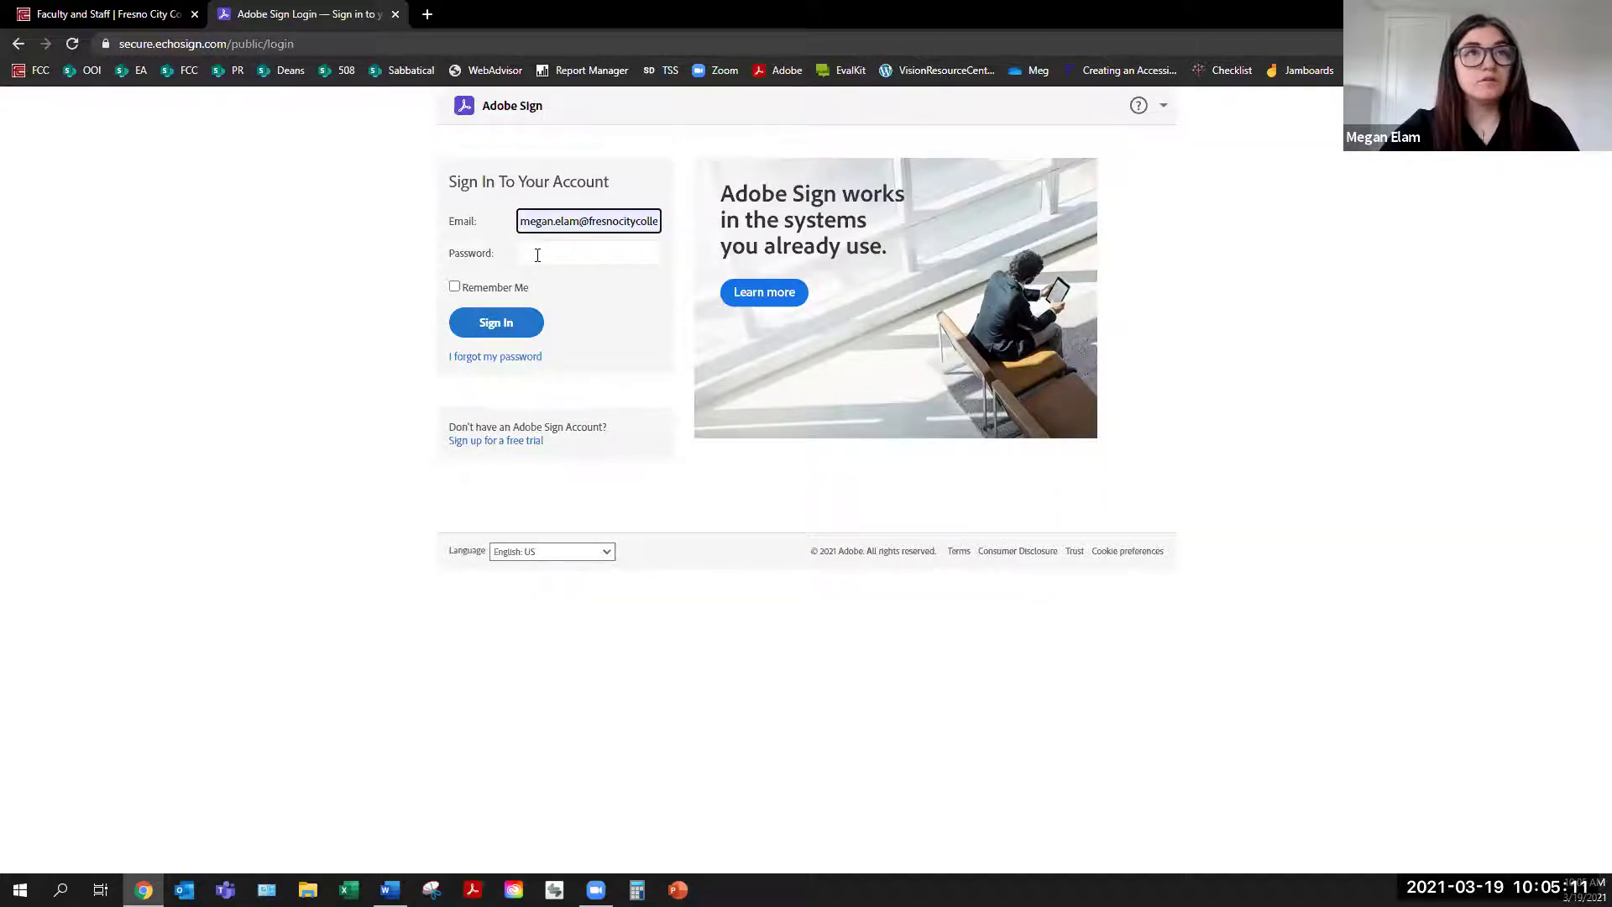
{"action": "left_click", "coordinate": [537, 255]}
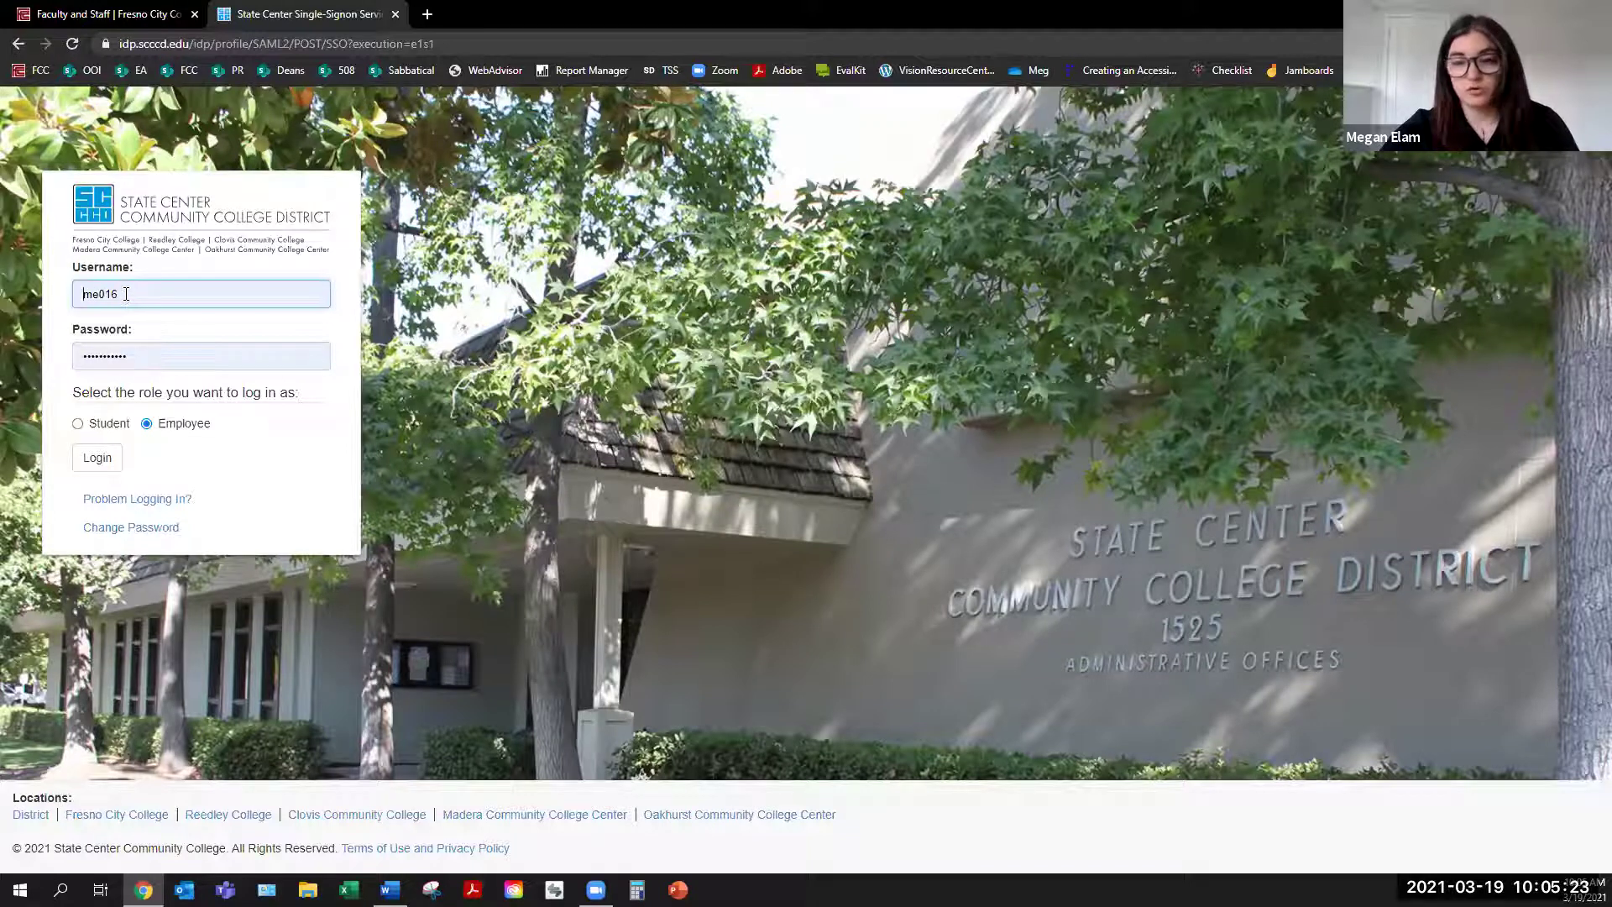
Log in through State Center CCD single sign-on as Employee with the saved credentials
{"action": "left_click", "coordinate": [158, 360]}
{"action": "left_click", "coordinate": [168, 397]}
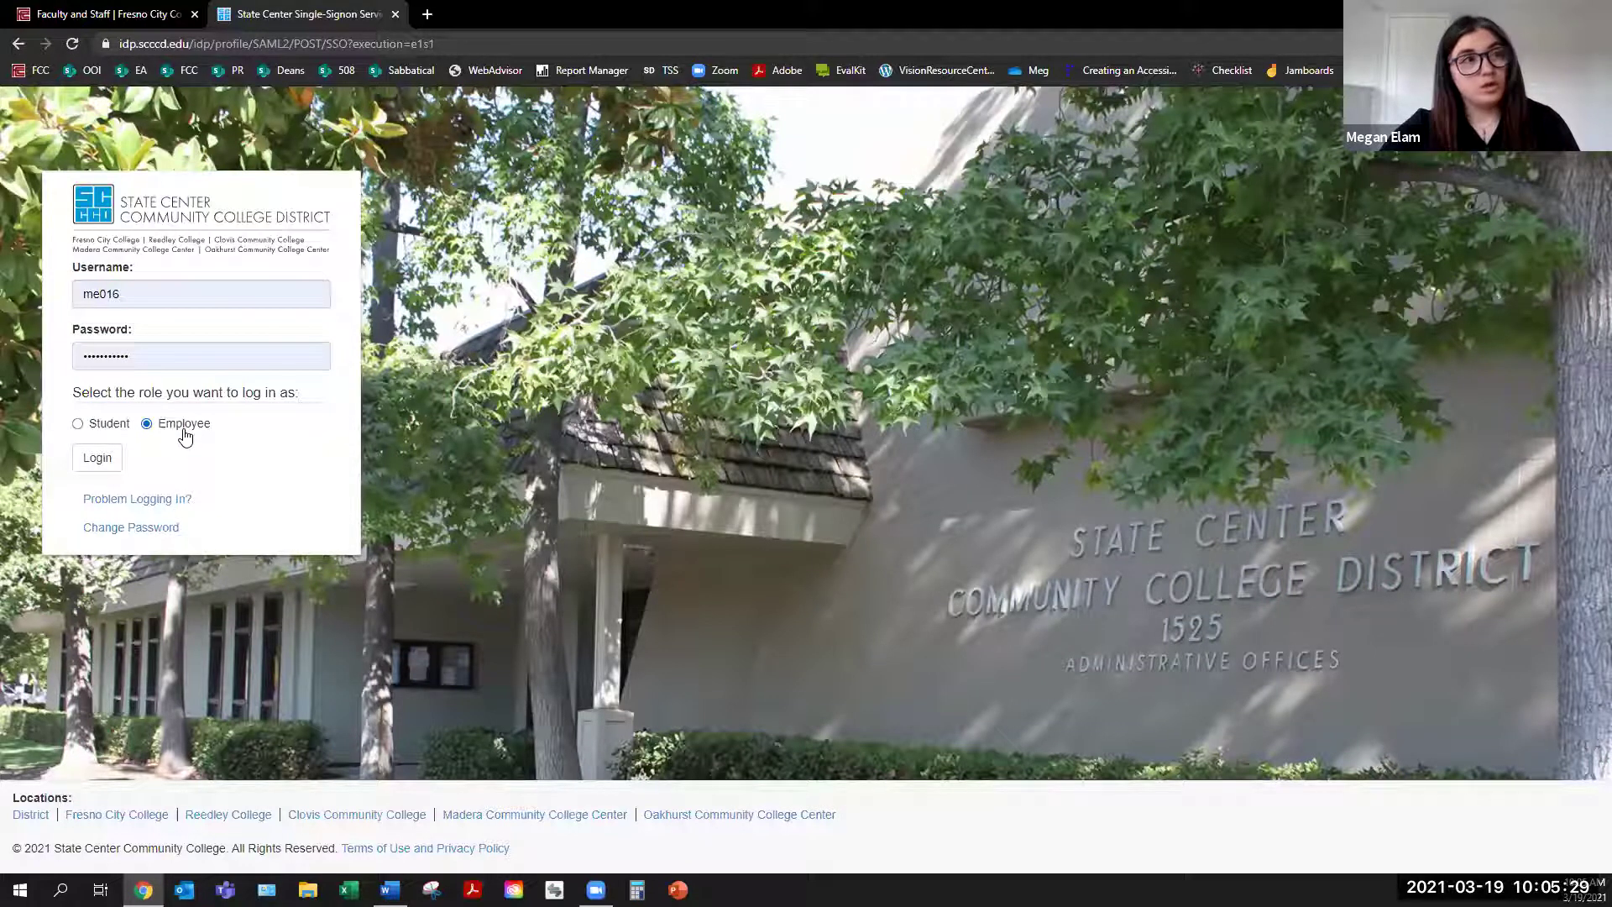
{"action": "left_click", "coordinate": [98, 460]}
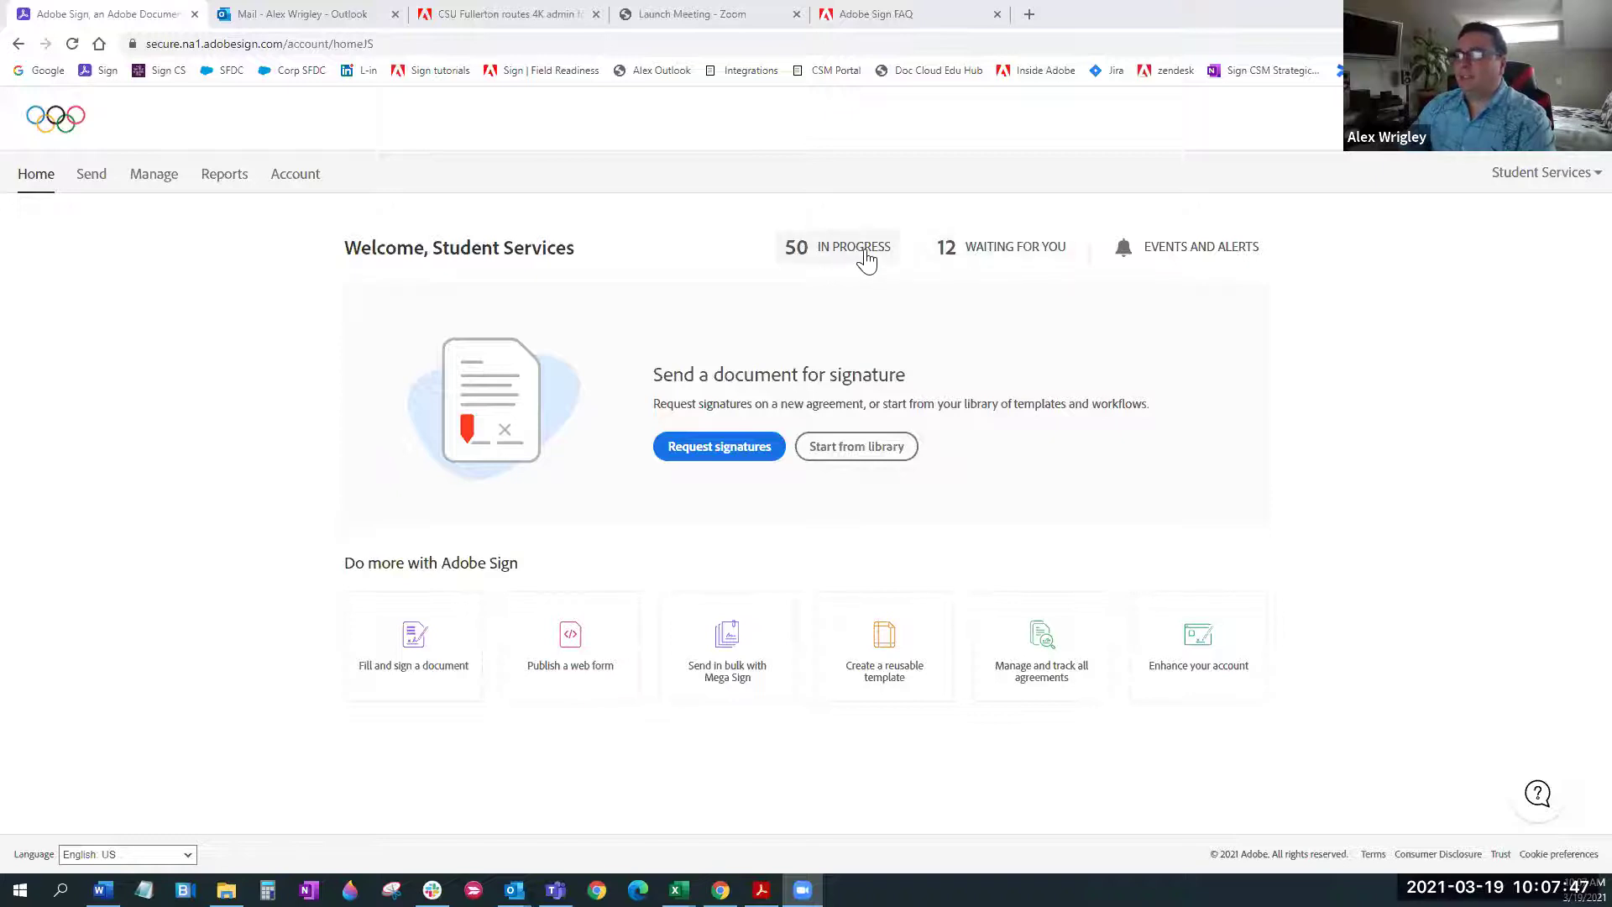
{"action": "left_click", "coordinate": [865, 259]}
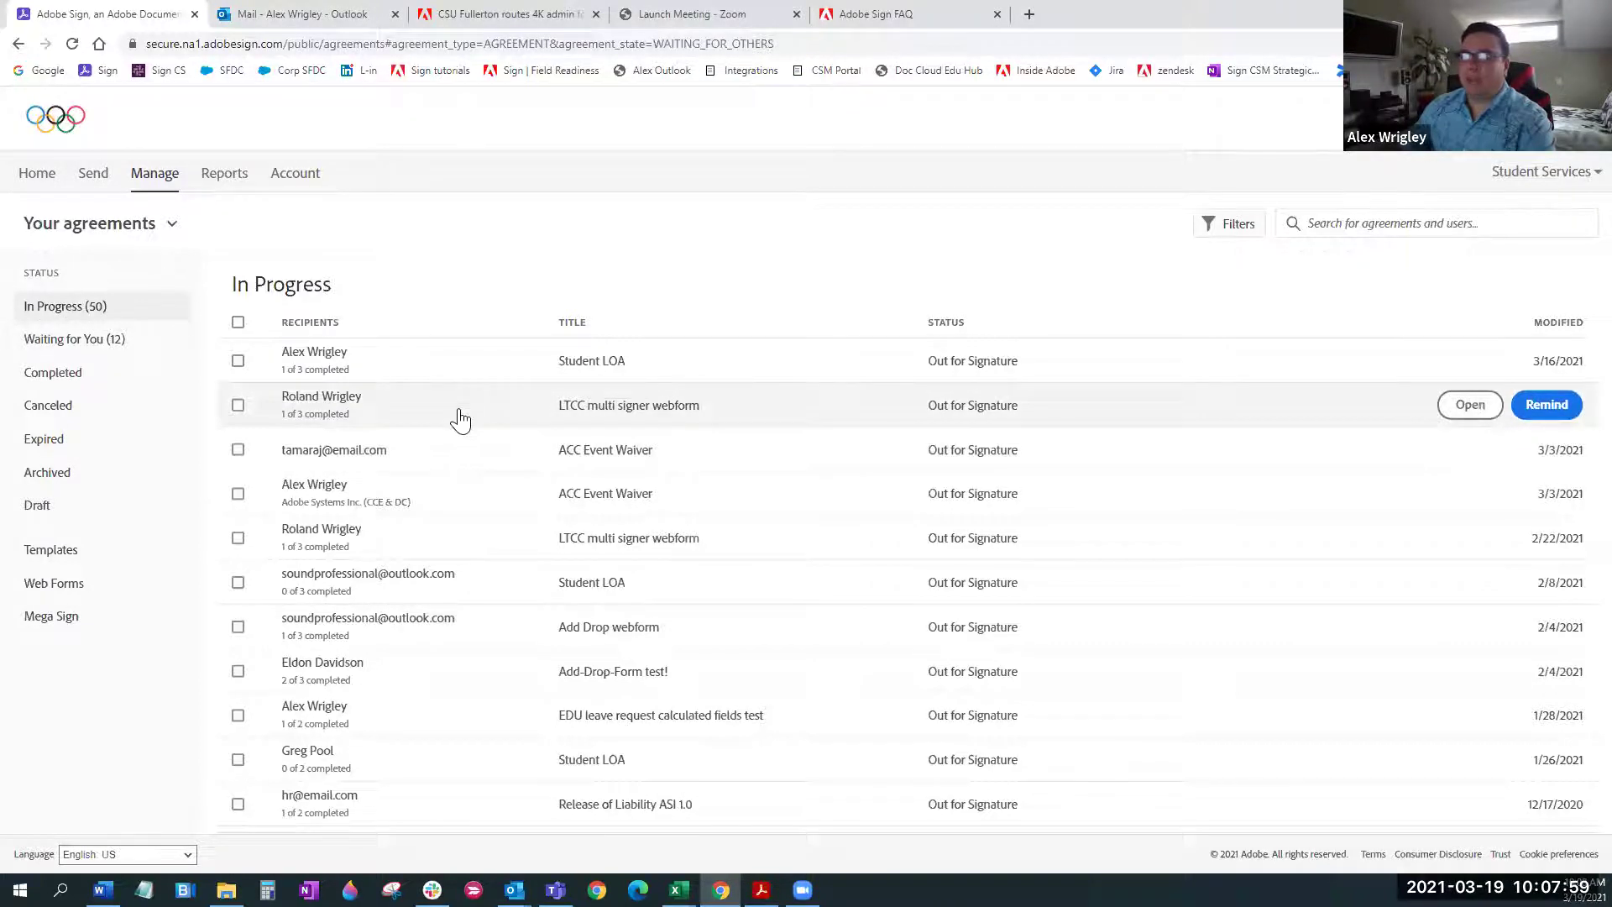
{"action": "left_click", "coordinate": [453, 417]}
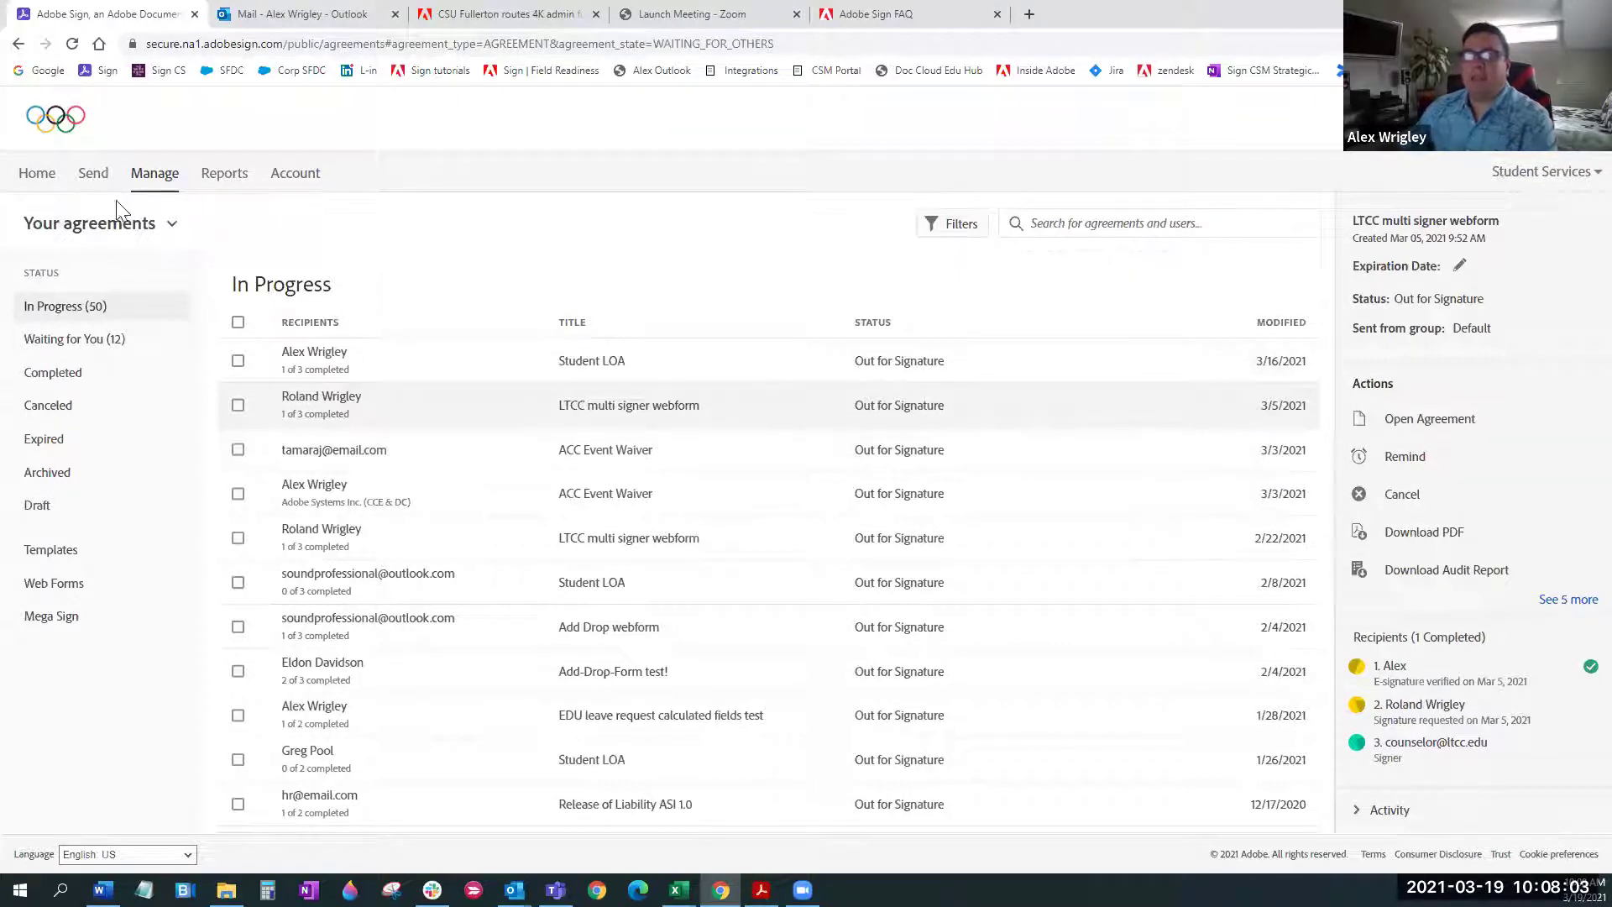
{"action": "left_click", "coordinate": [38, 185]}
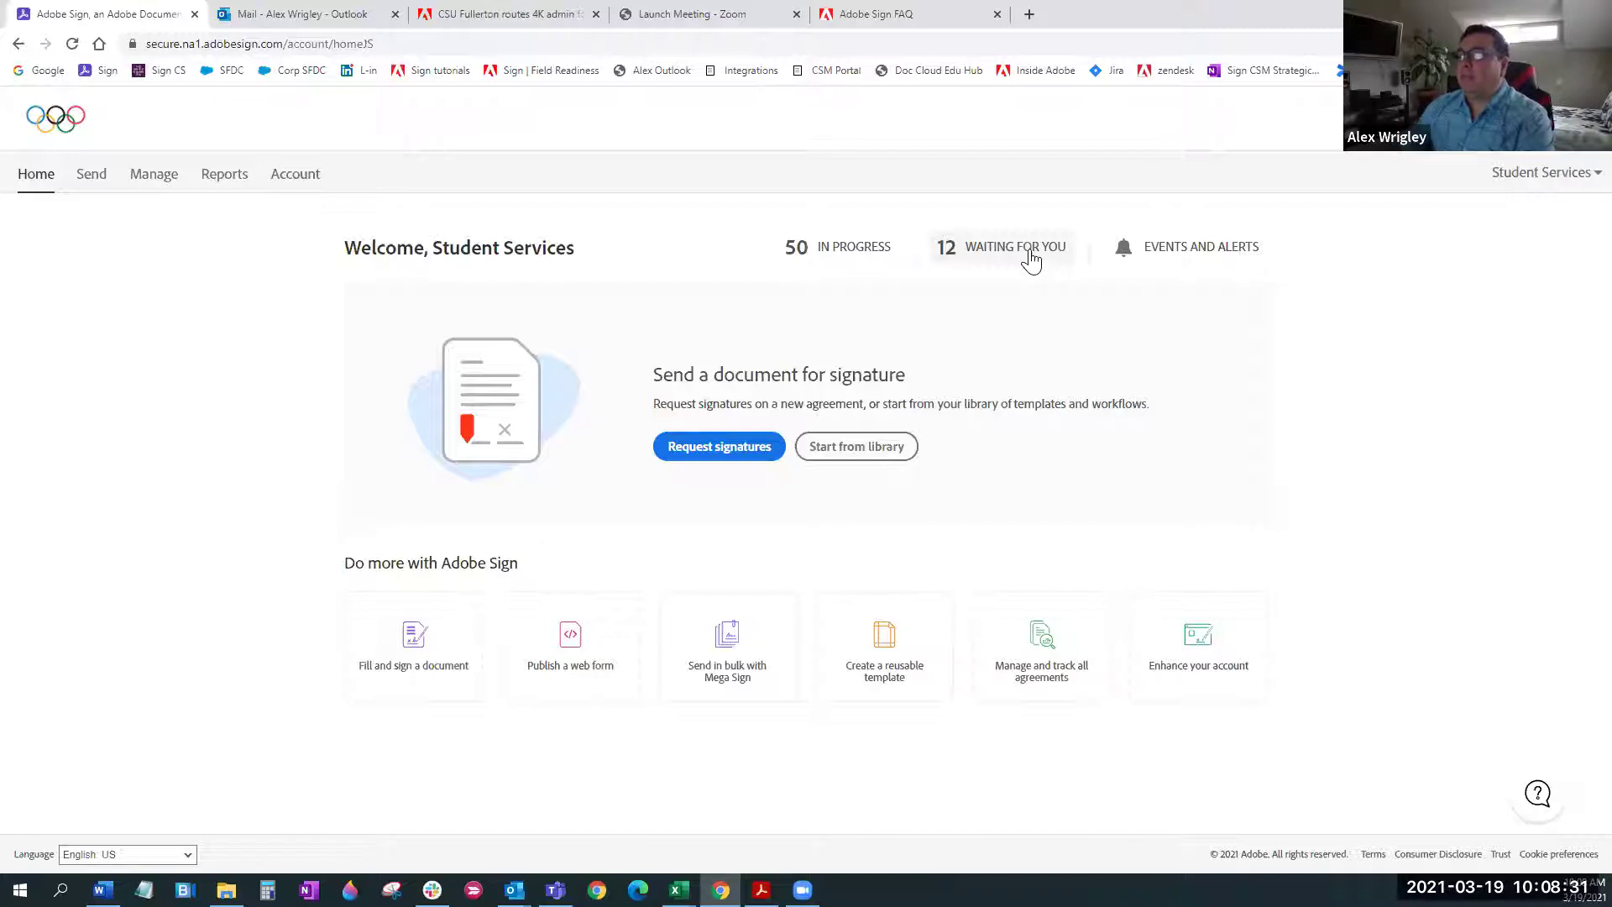
{"action": "left_click", "coordinate": [1187, 260]}
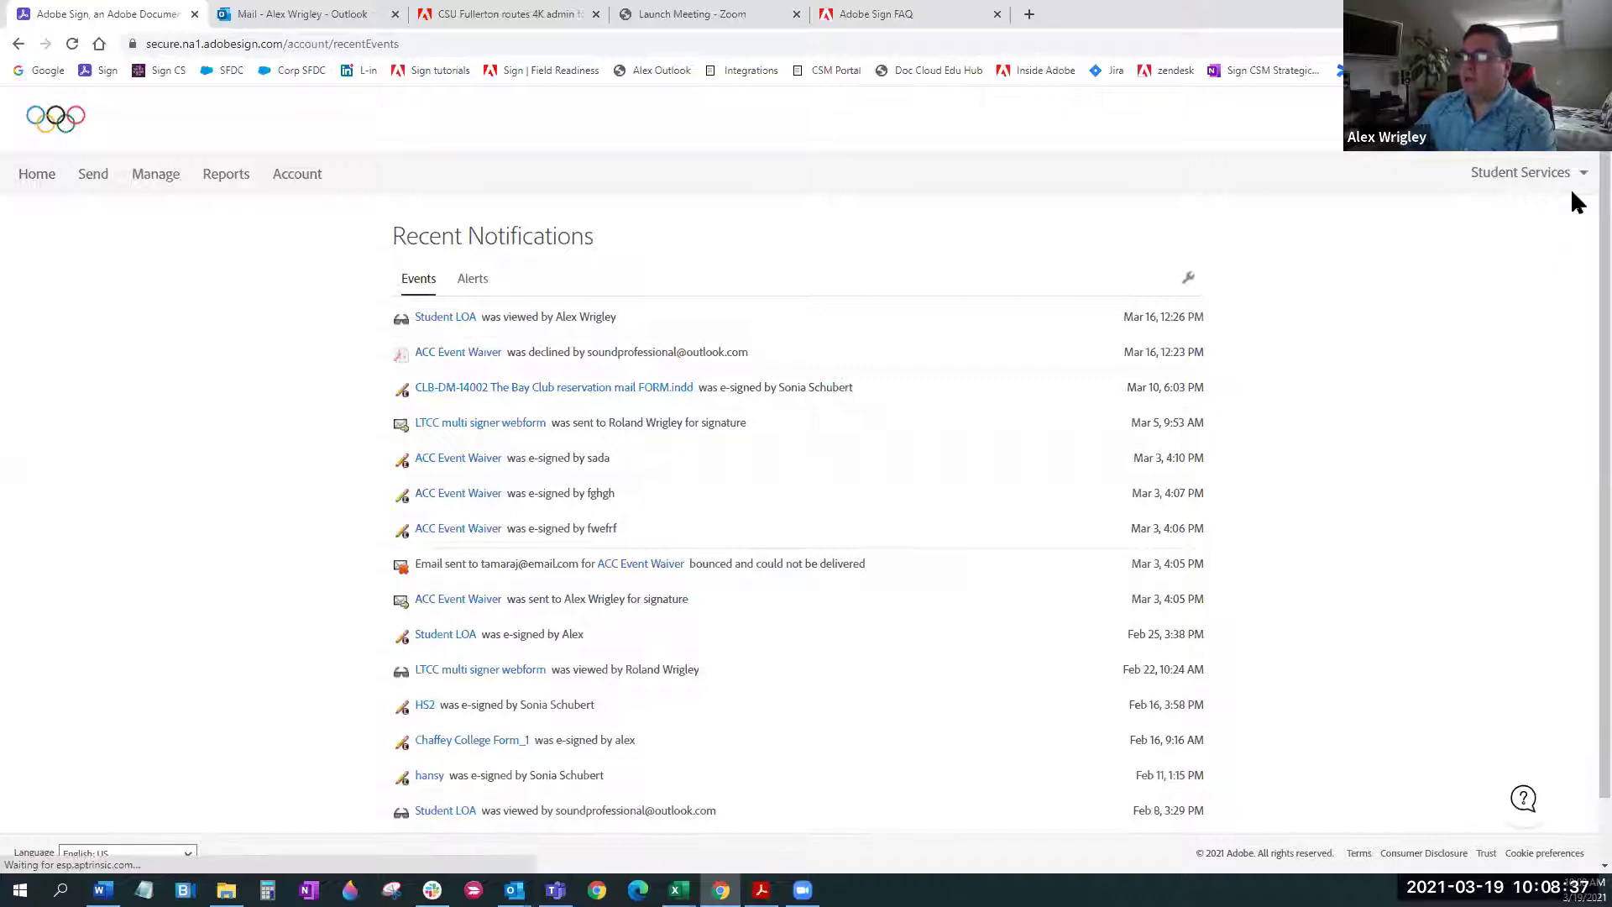
{"action": "scroll", "coordinate": [1572, 210], "scroll_direction": "down", "scroll_amount": 1}
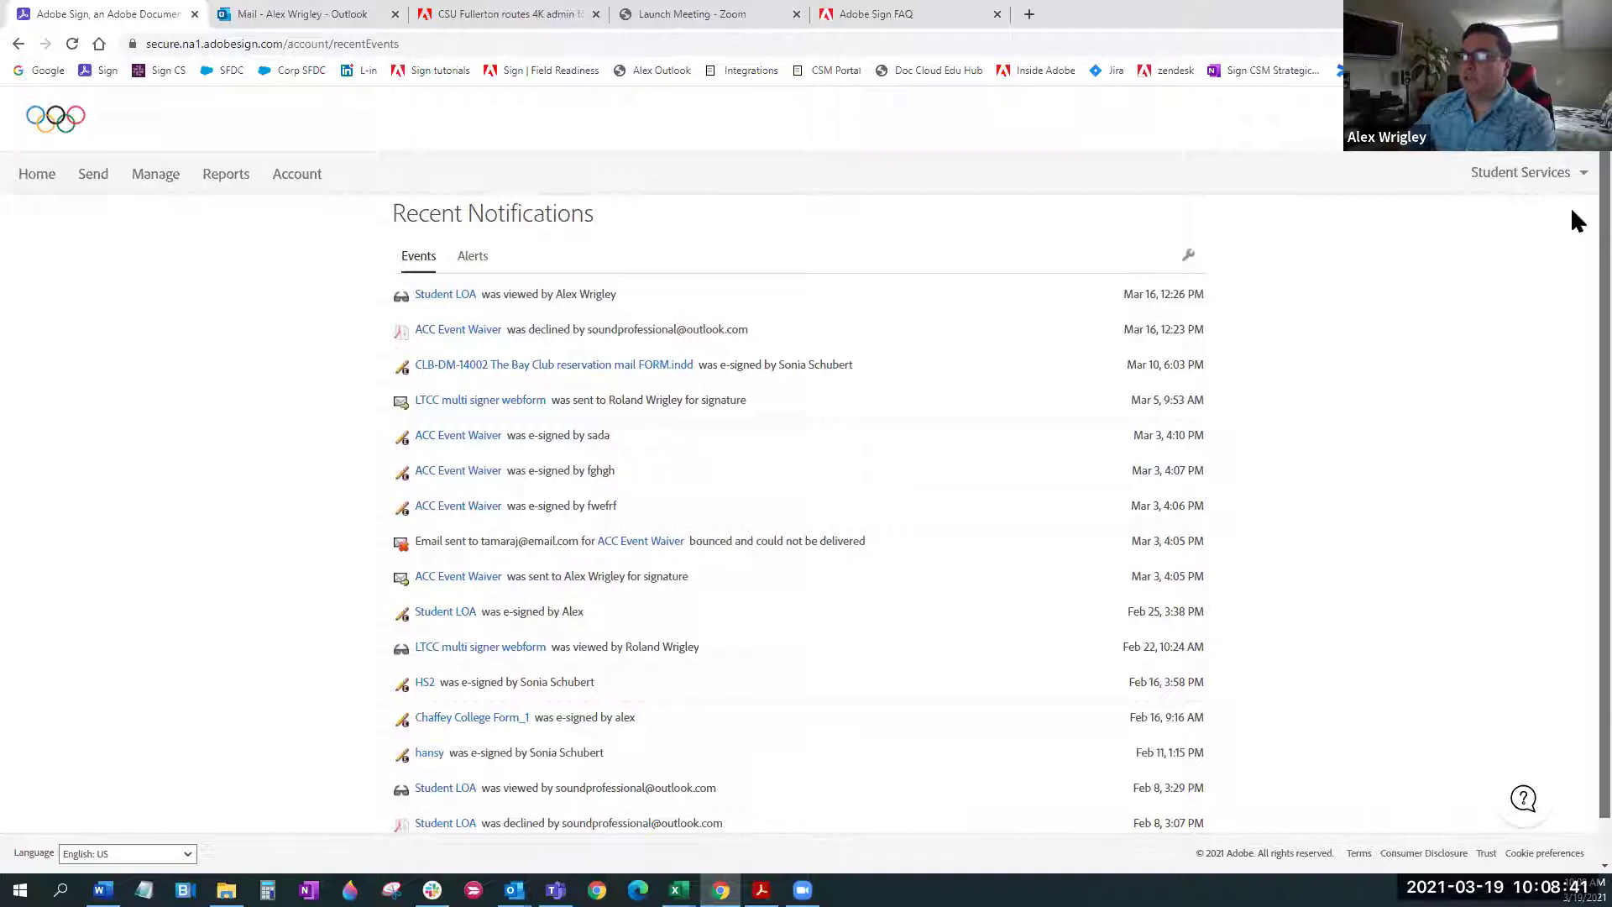
{"action": "scroll", "coordinate": [1570, 209], "scroll_direction": "down", "scroll_amount": 1}
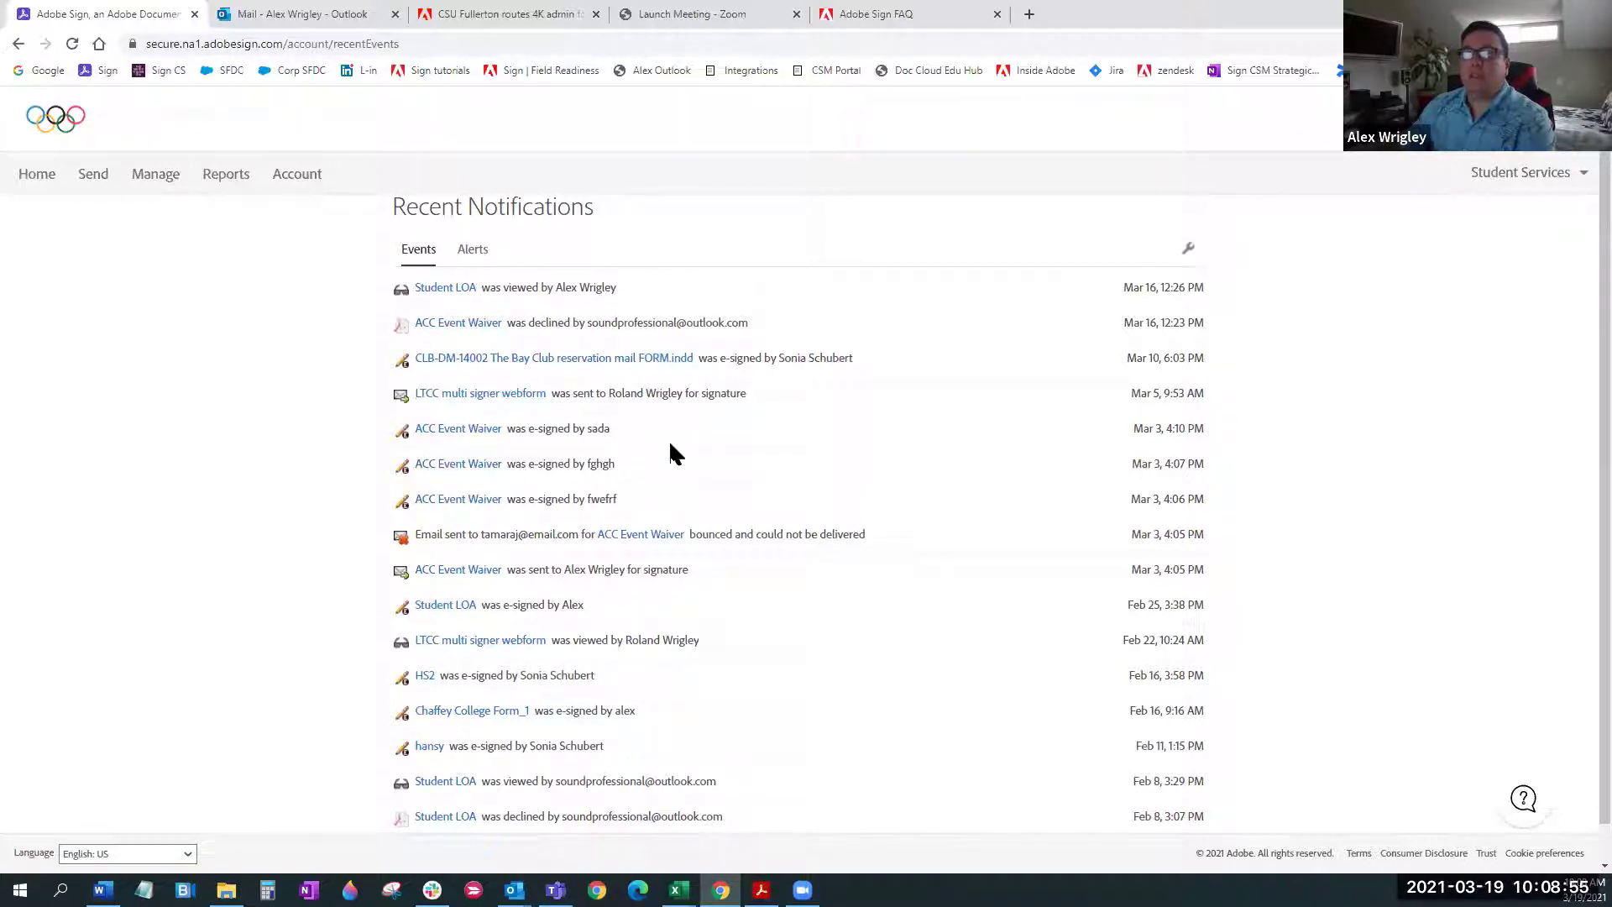
{"action": "left_click", "coordinate": [42, 183]}
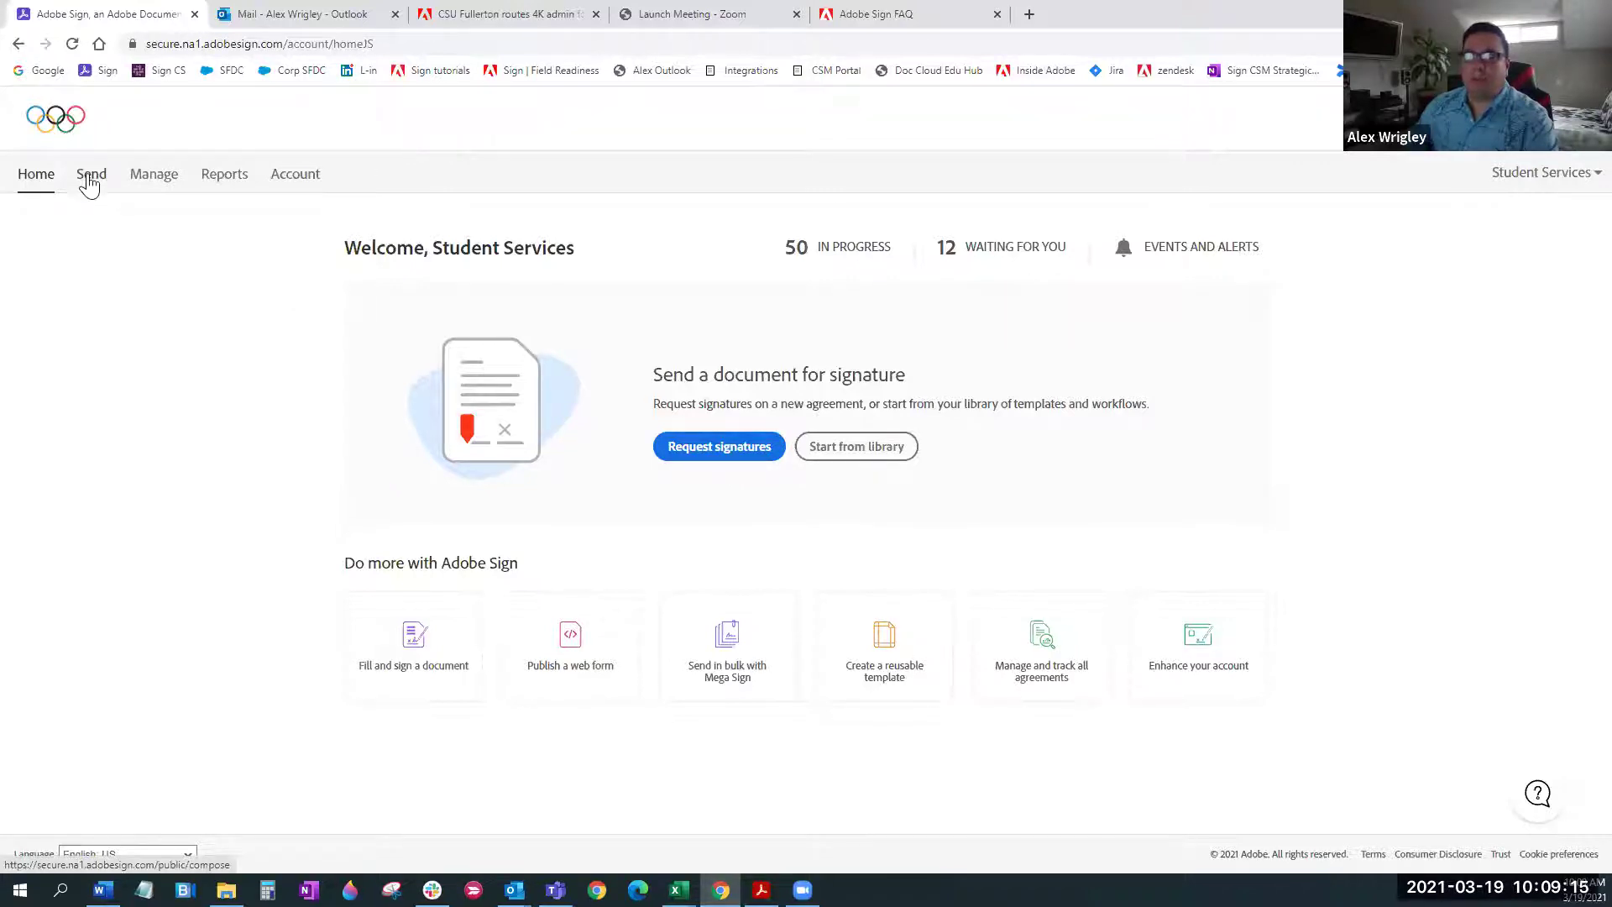
{"action": "left_click", "coordinate": [714, 460]}
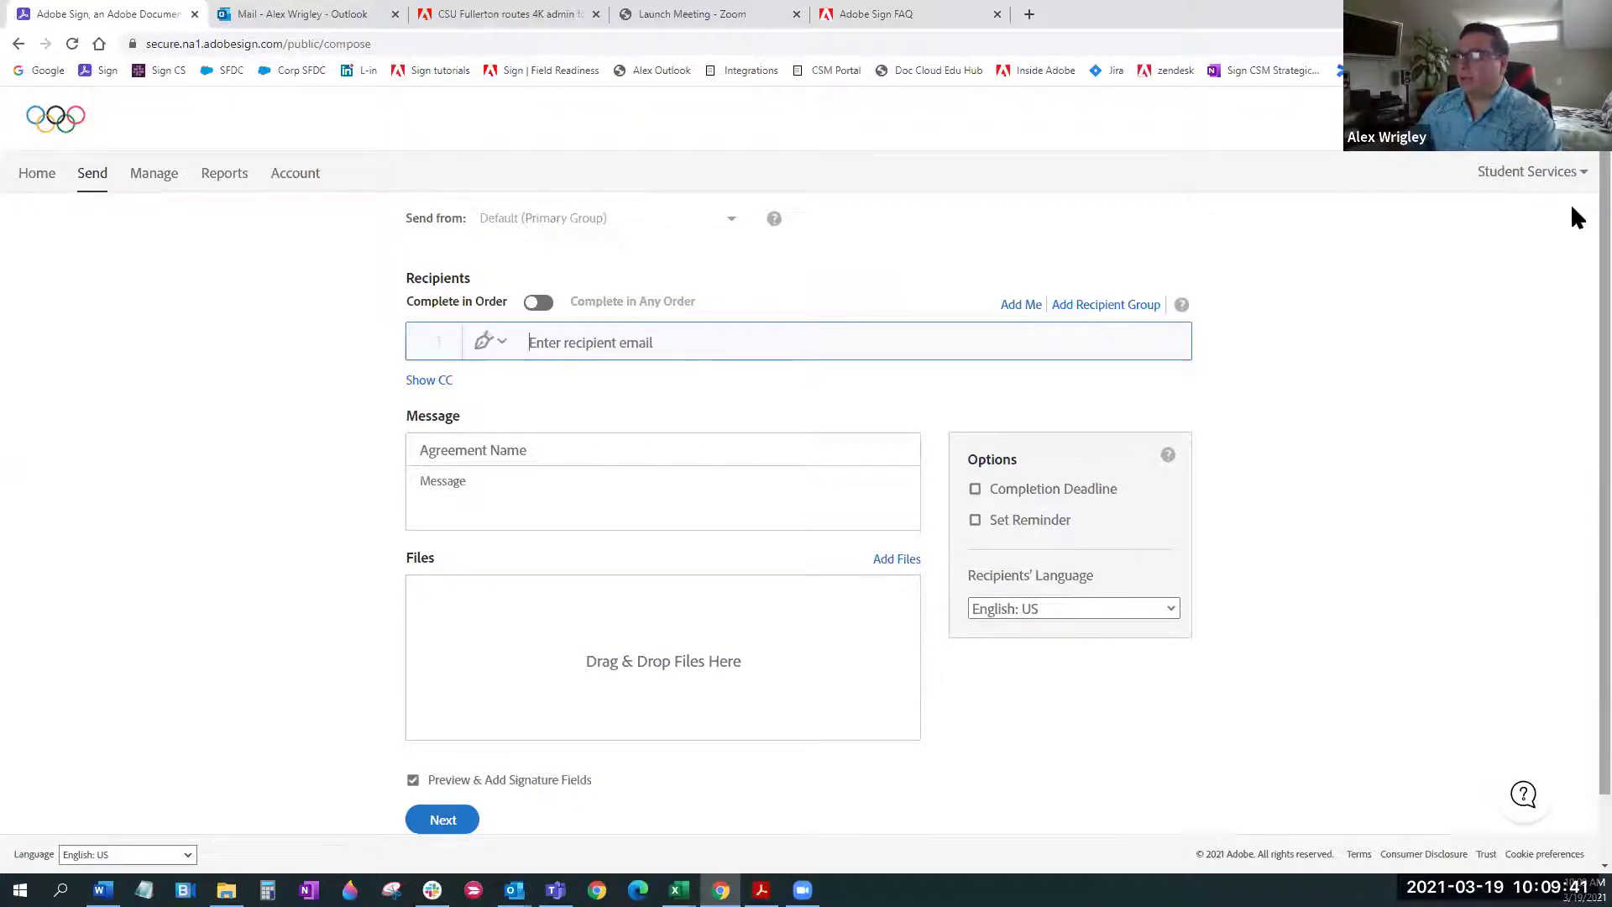
{"action": "left_click", "coordinate": [36, 173]}
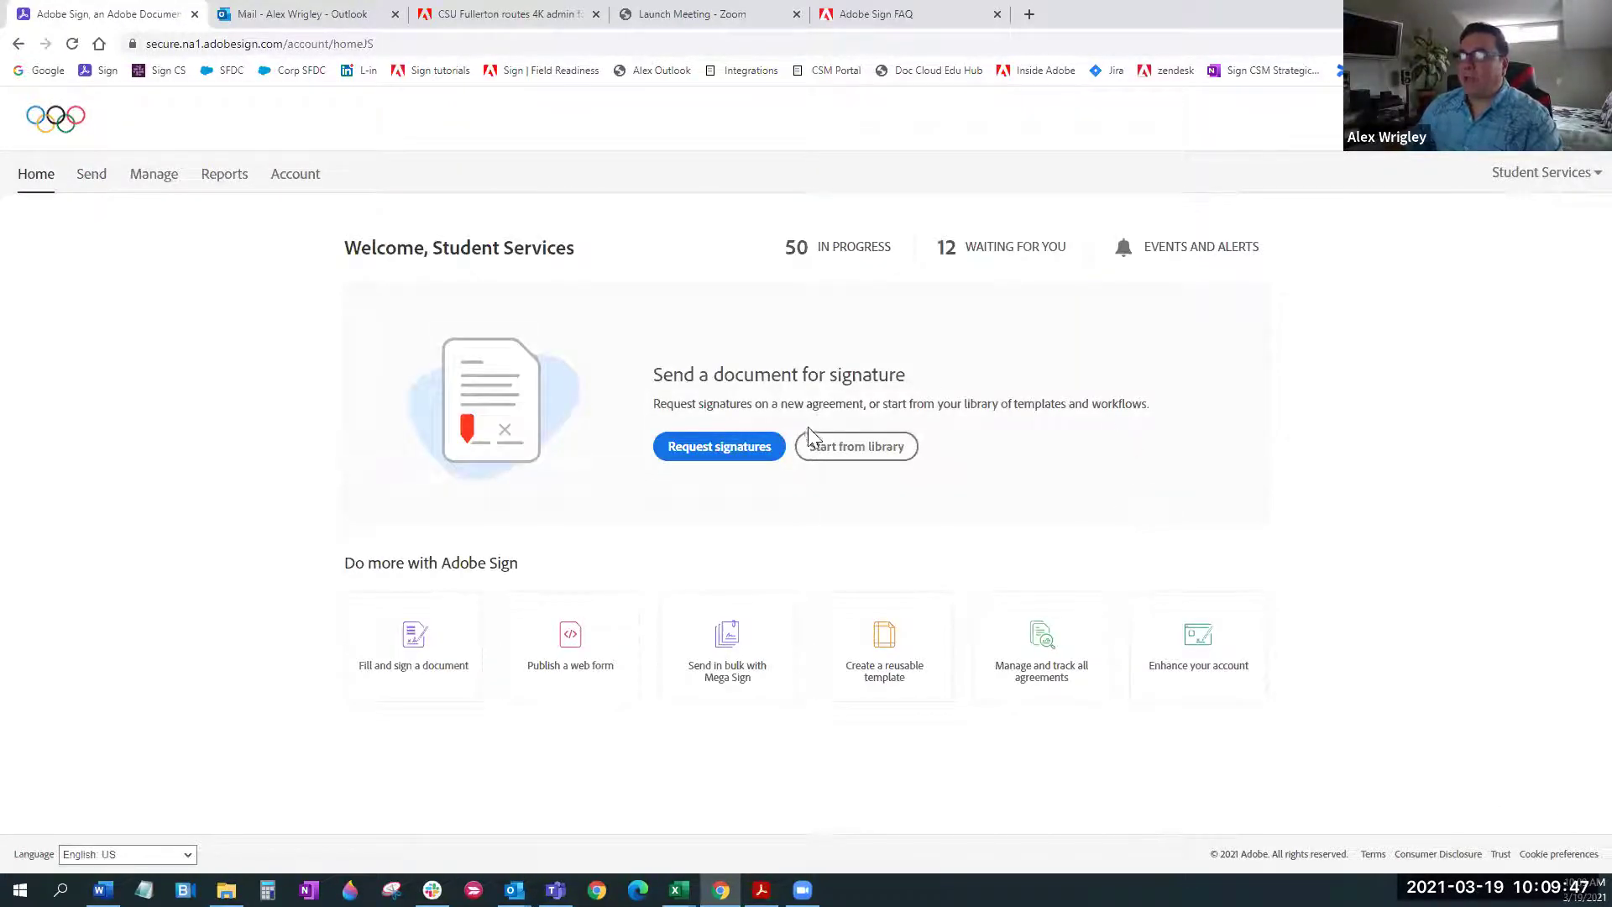
{"action": "left_click", "coordinate": [825, 450]}
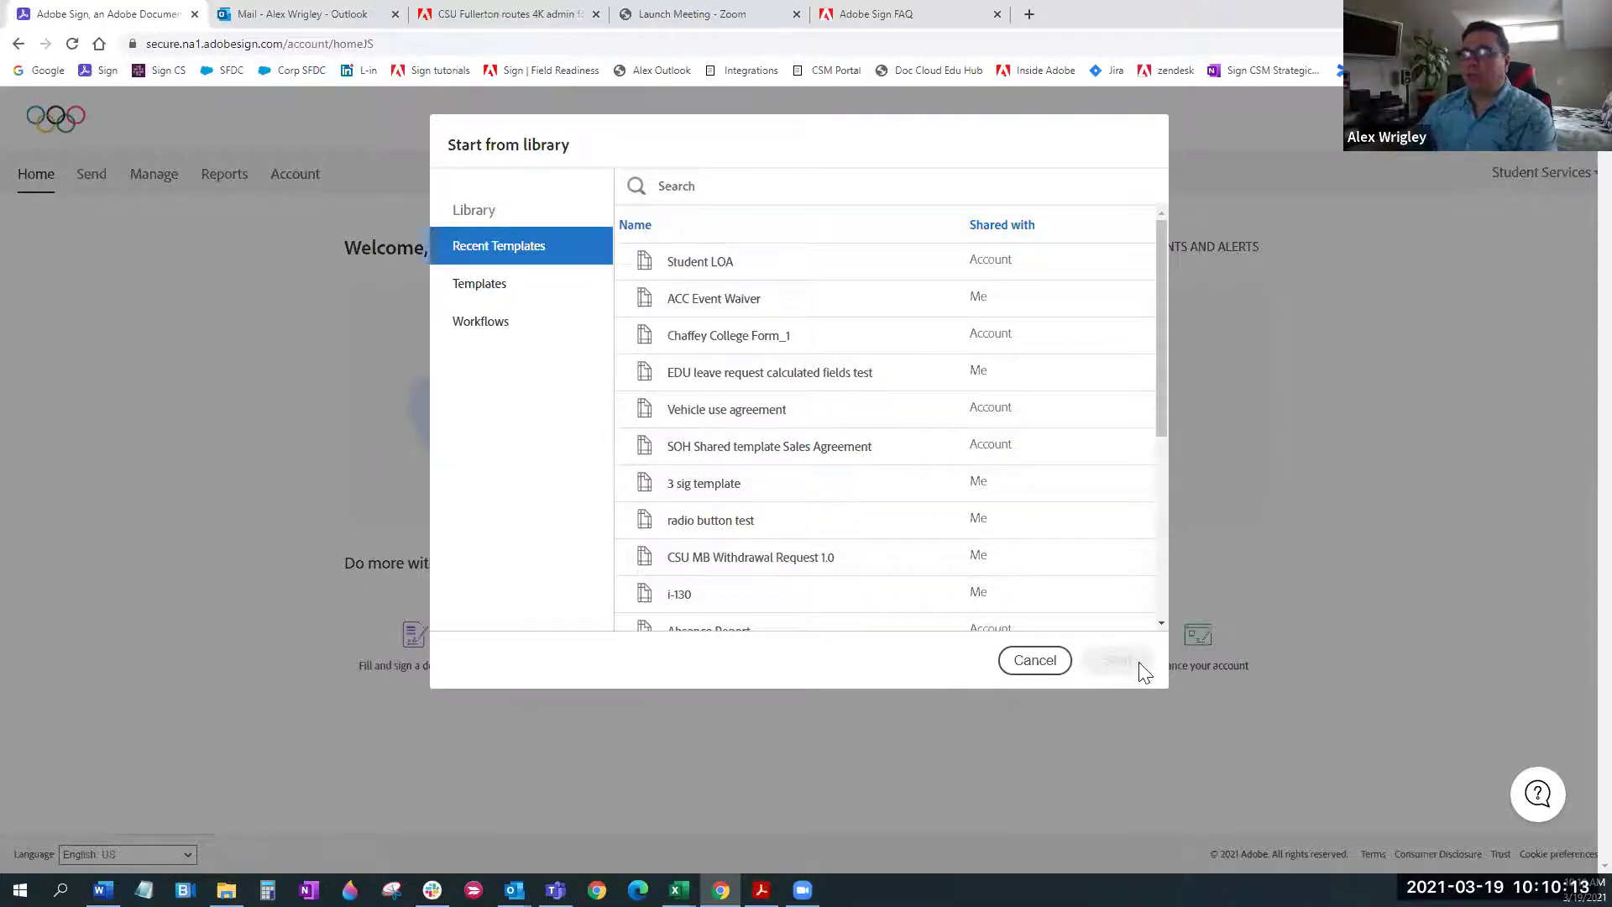
{"action": "left_click", "coordinate": [1056, 667]}
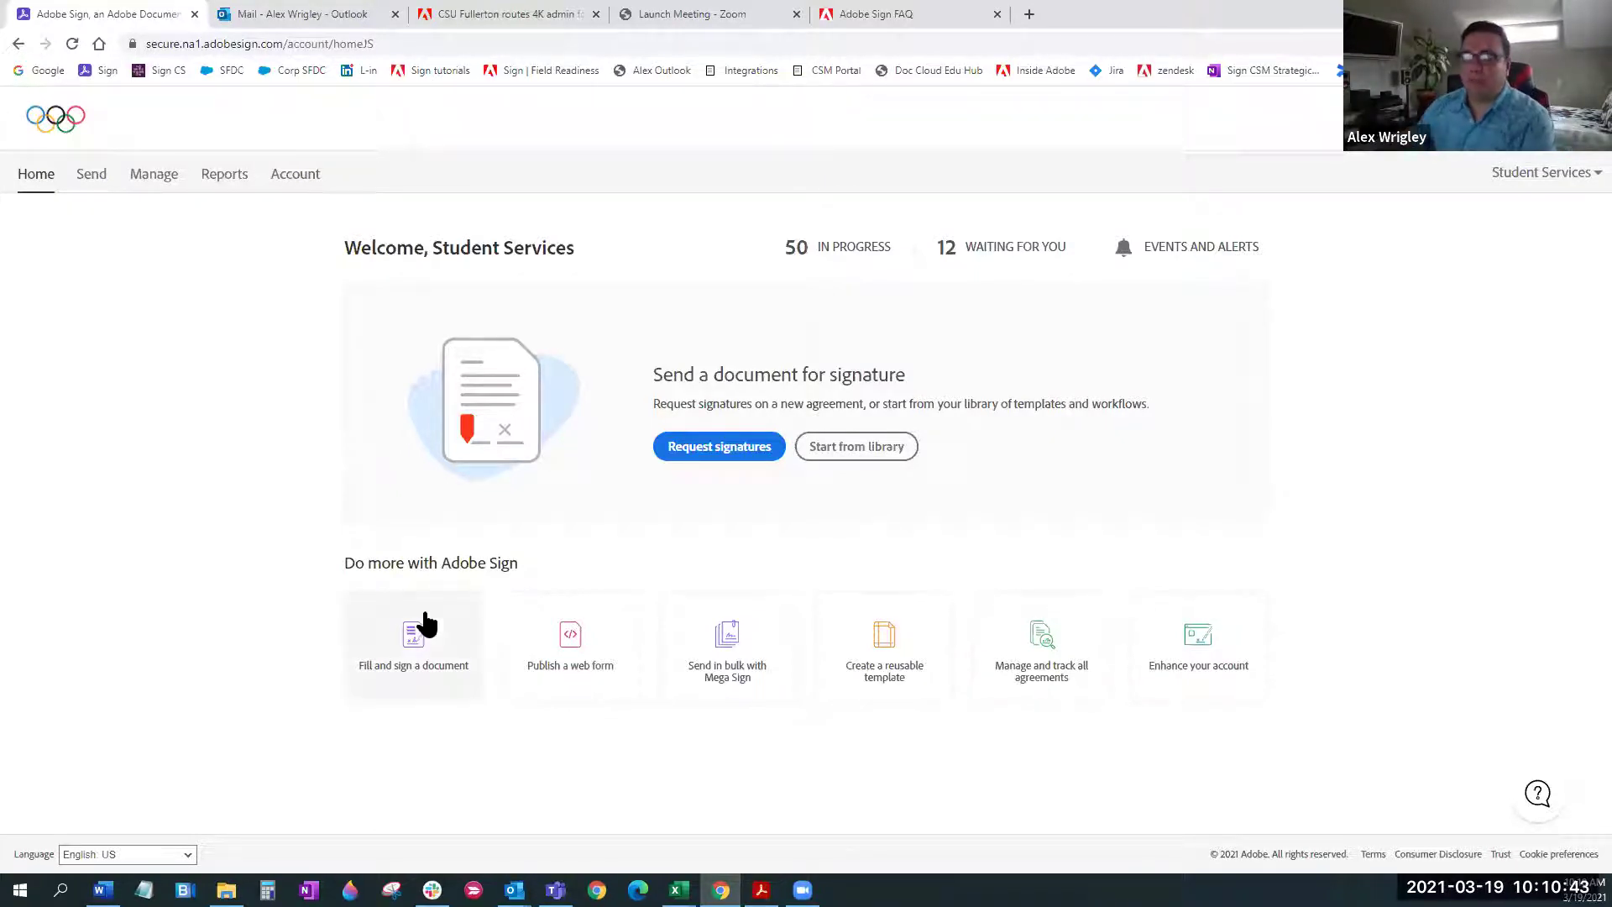
Open the Fill & Sign page from the 'Fill and sign a document' tile
{"action": "left_click", "coordinate": [417, 653]}
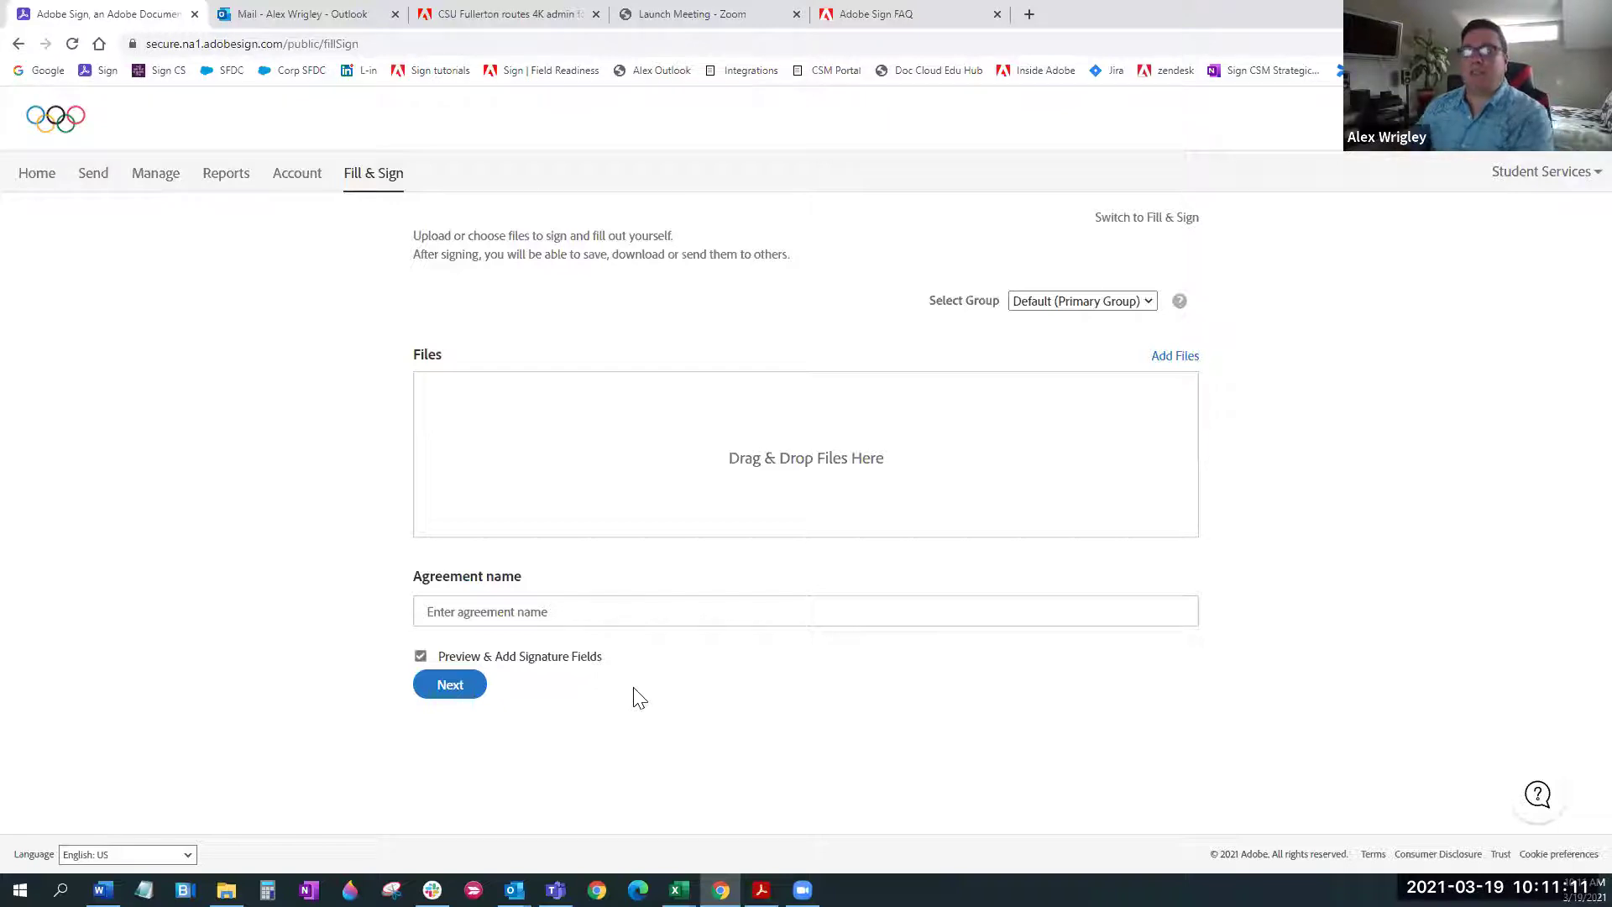
Go back to the Student Services home dashboard using the Home tab
{"action": "left_click", "coordinate": [44, 179]}
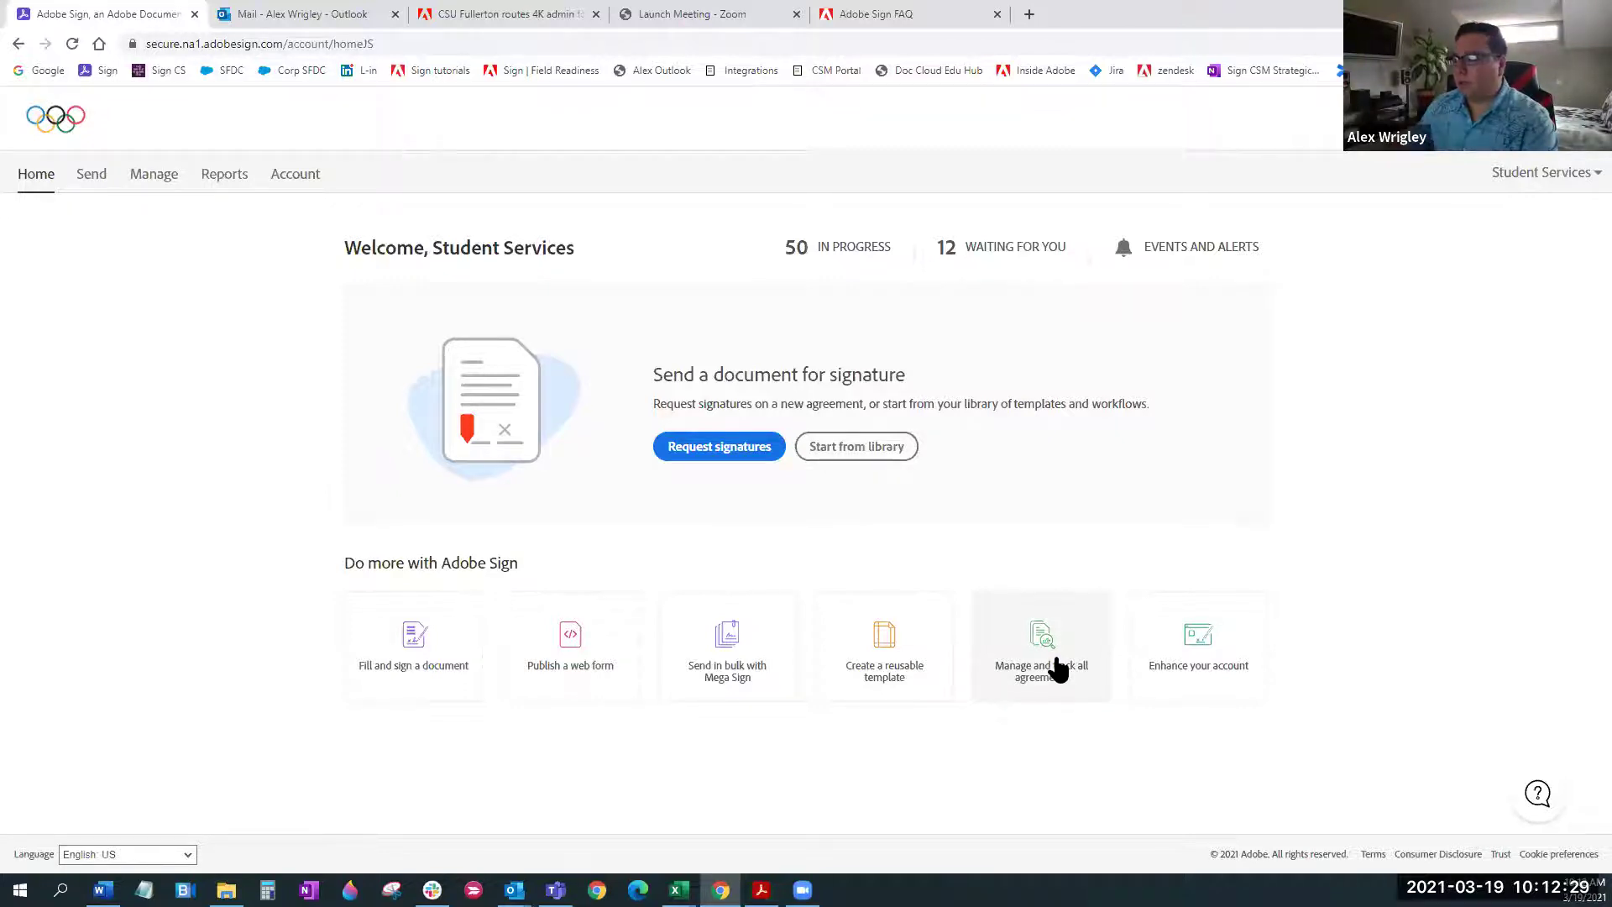
Look at the account setup settings, then return to the Home dashboard
{"action": "left_click", "coordinate": [1228, 670]}
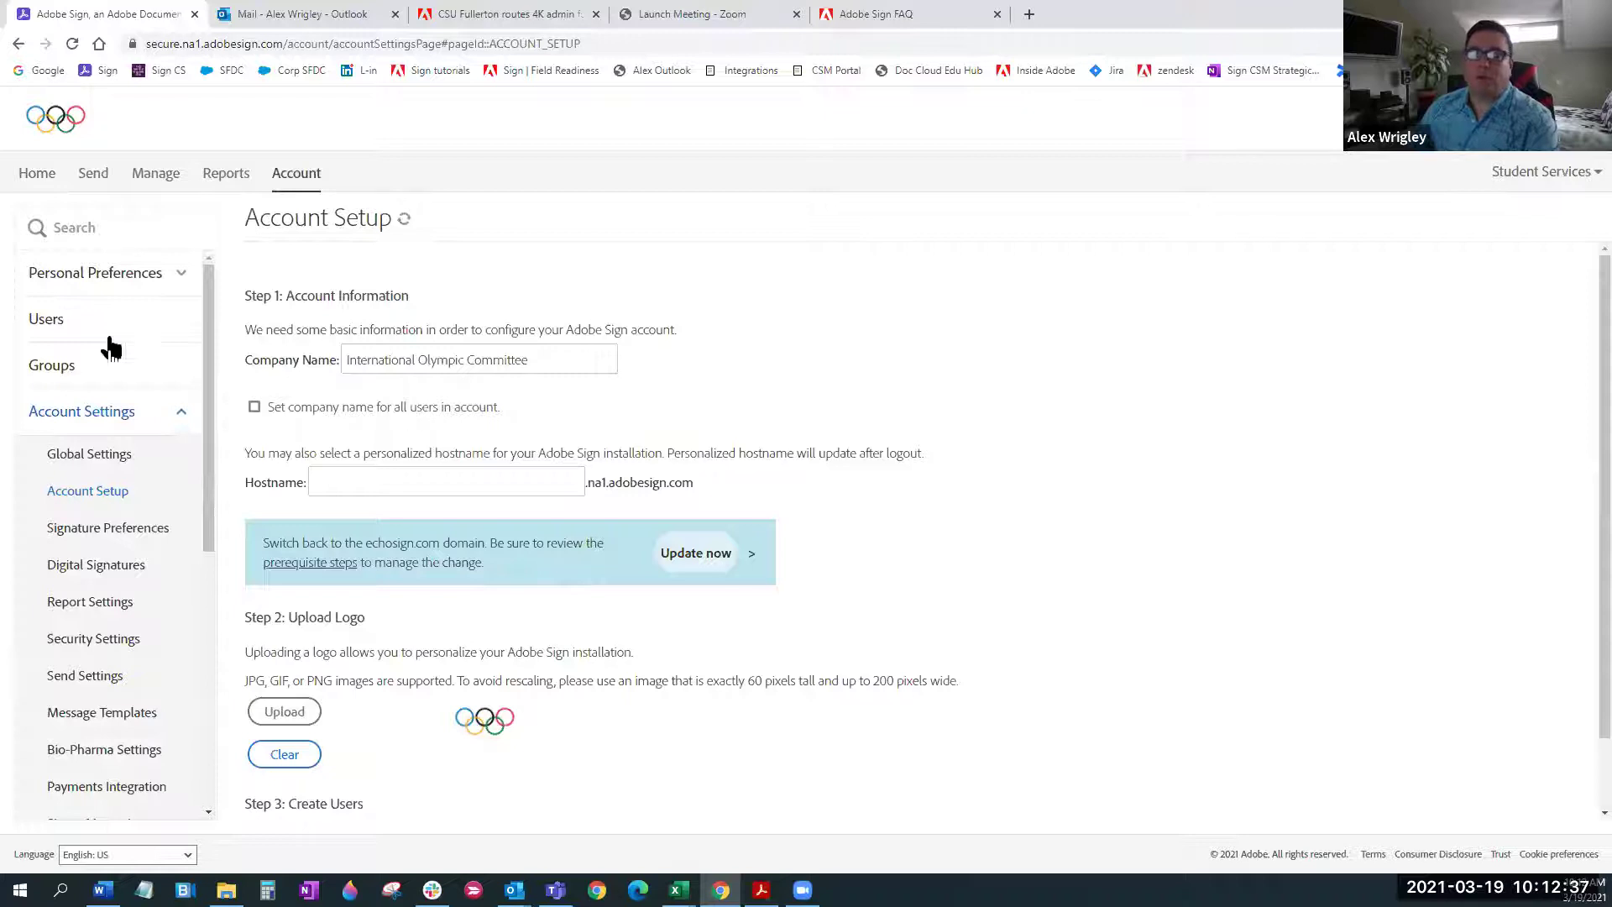
{"action": "left_click", "coordinate": [40, 178]}
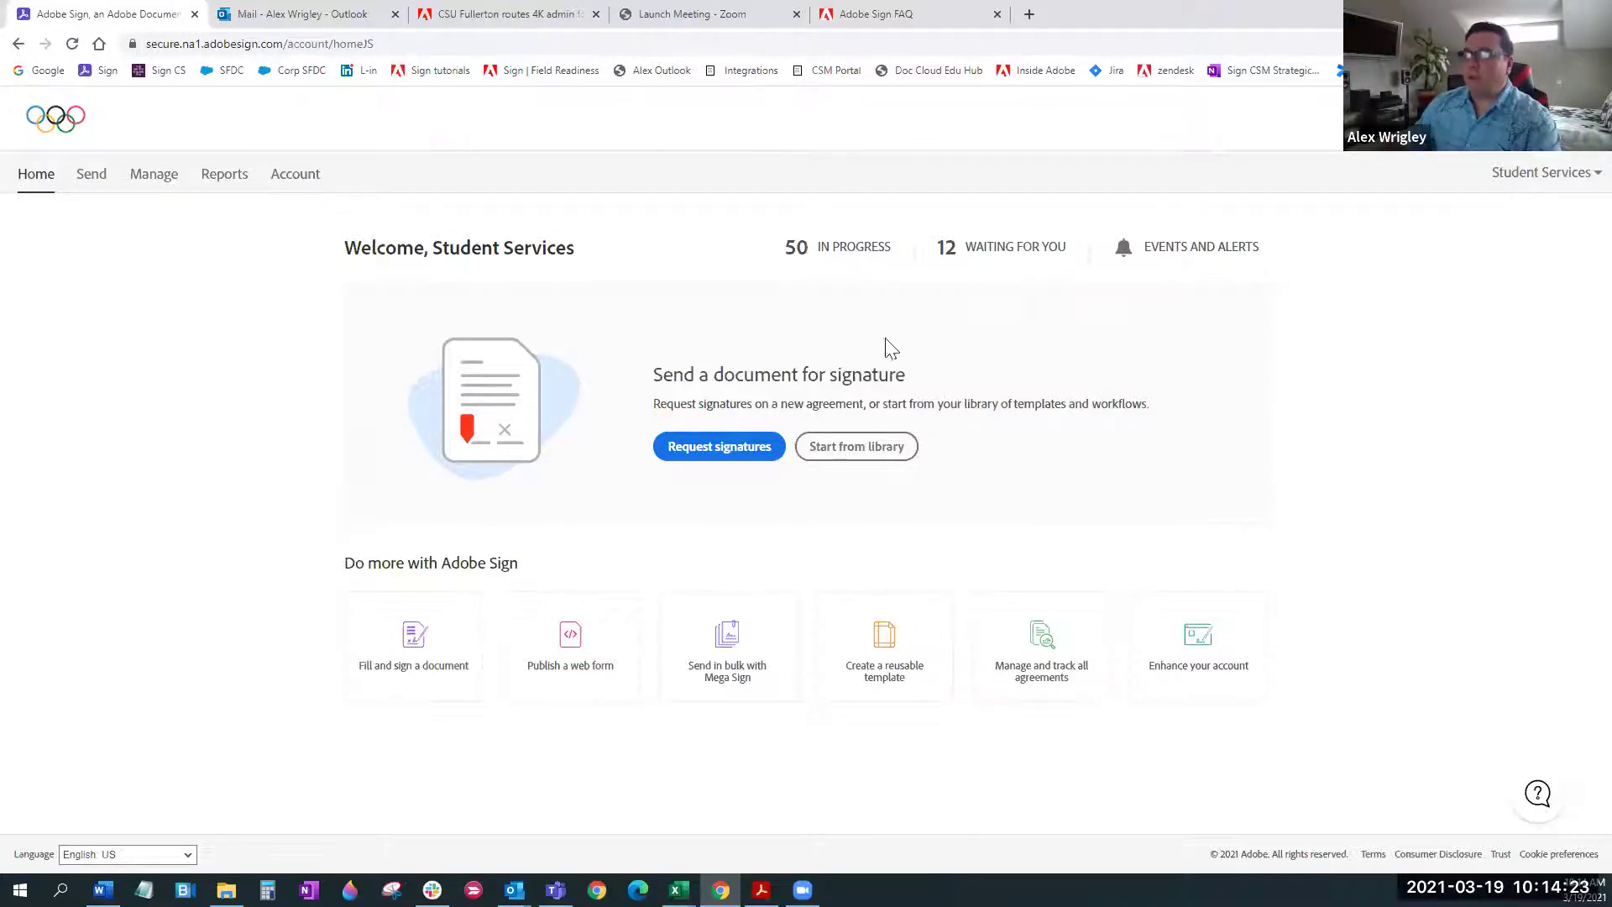
Start a Request signatures agreement to get an empty Send form
{"action": "left_click", "coordinate": [720, 454]}
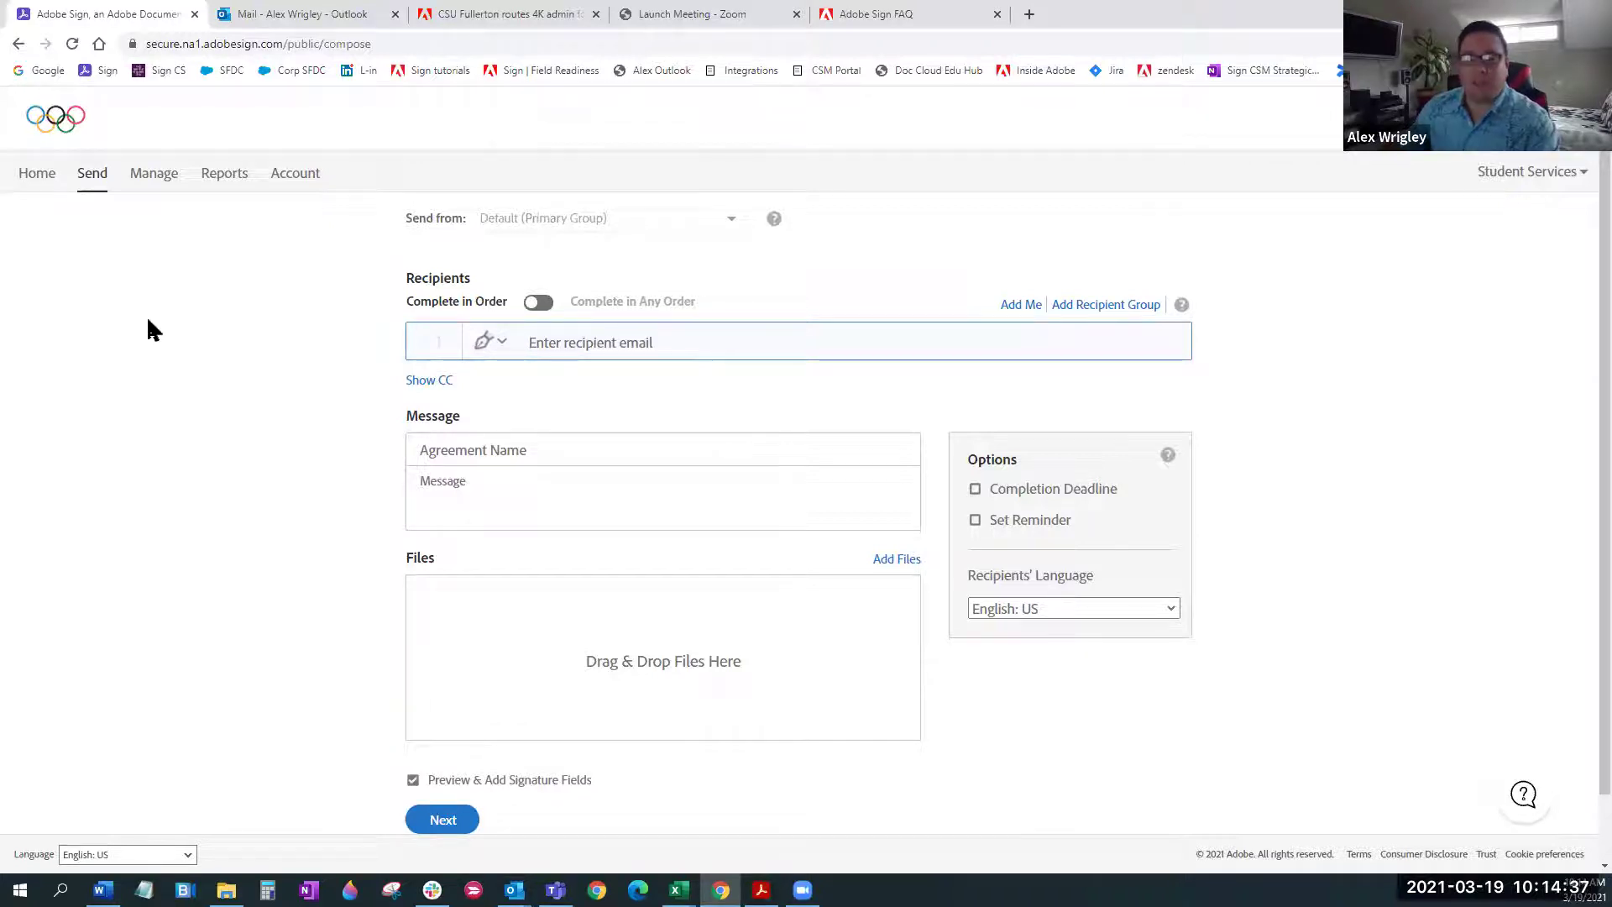
{"action": "key", "text": "alt+Tab"}
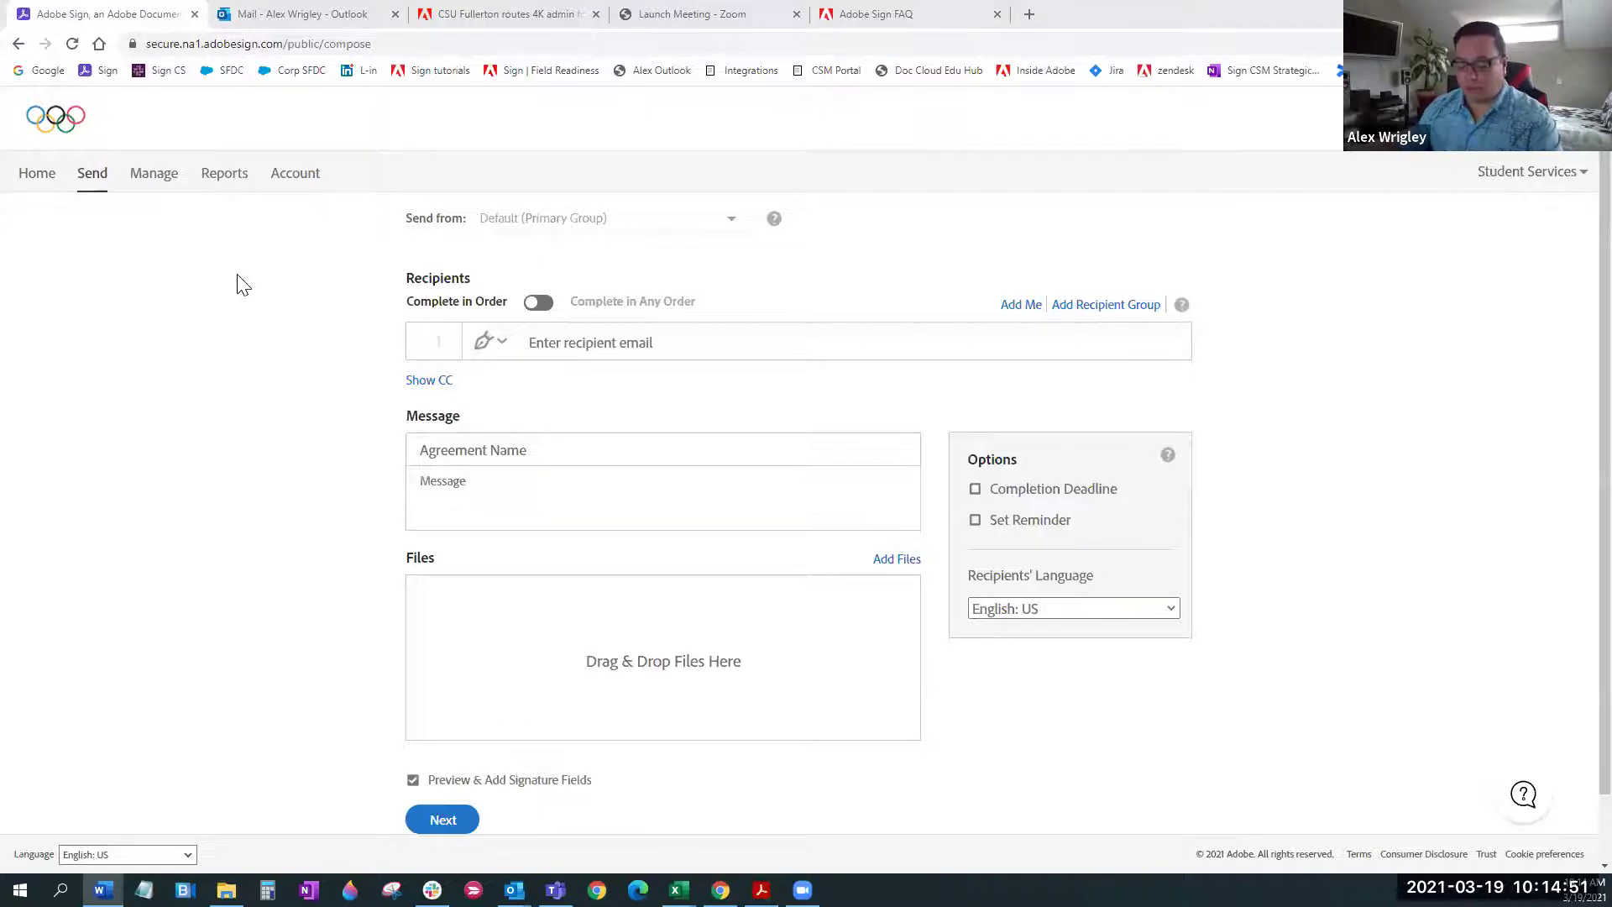
Paste the first recipient's email address and keep its role as Signer
{"action": "left_click", "coordinate": [638, 346]}
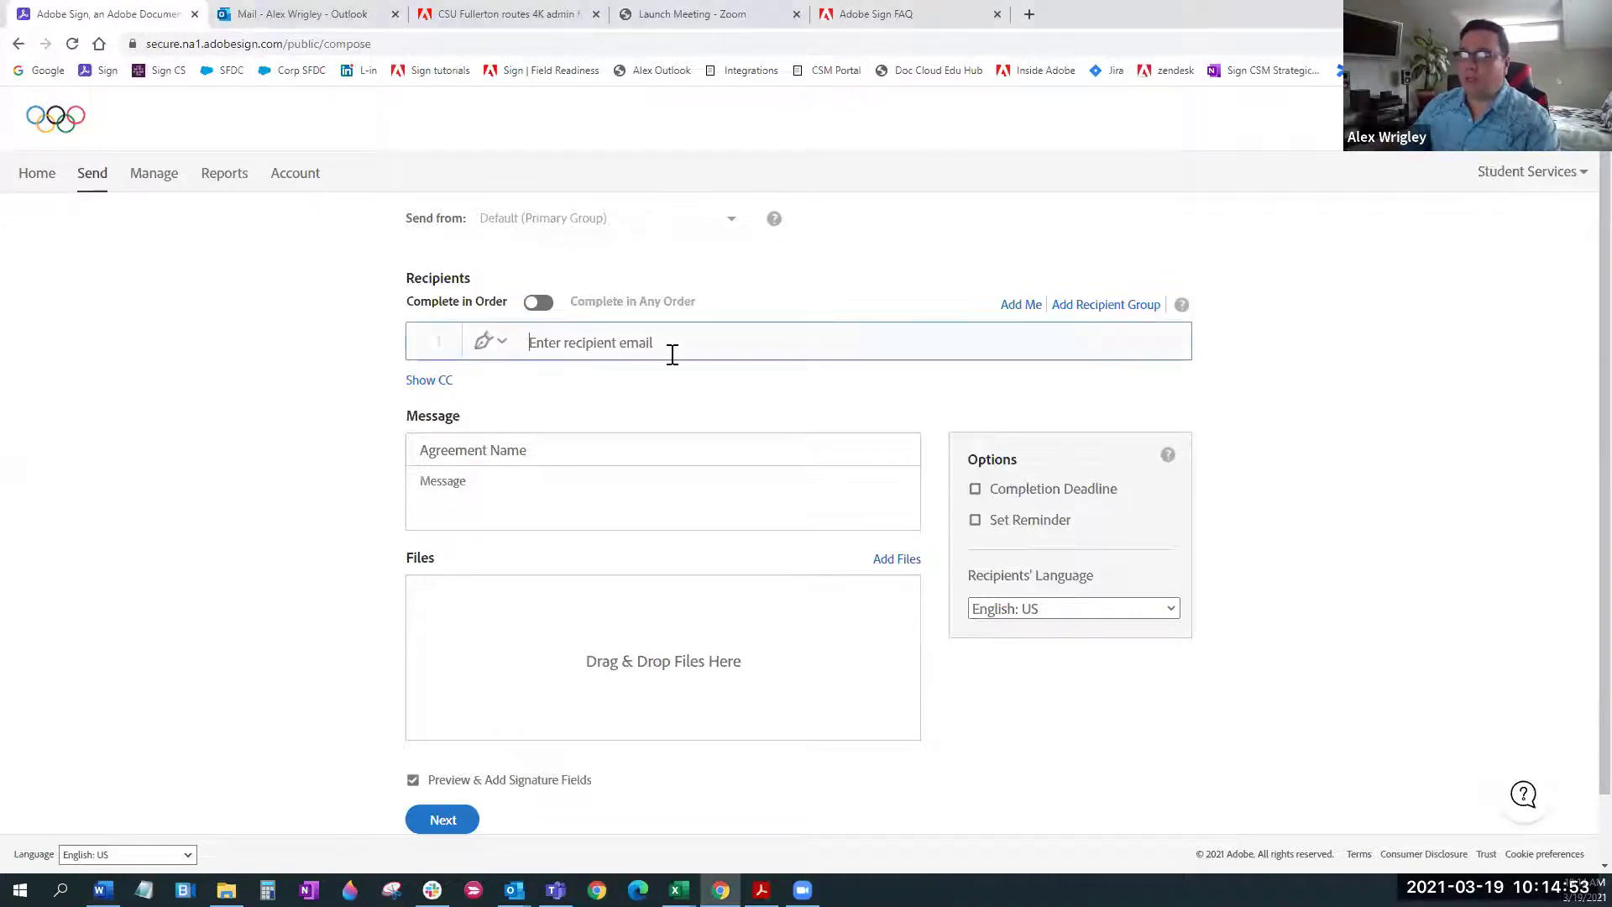
{"action": "key", "text": "ctrl+v"}
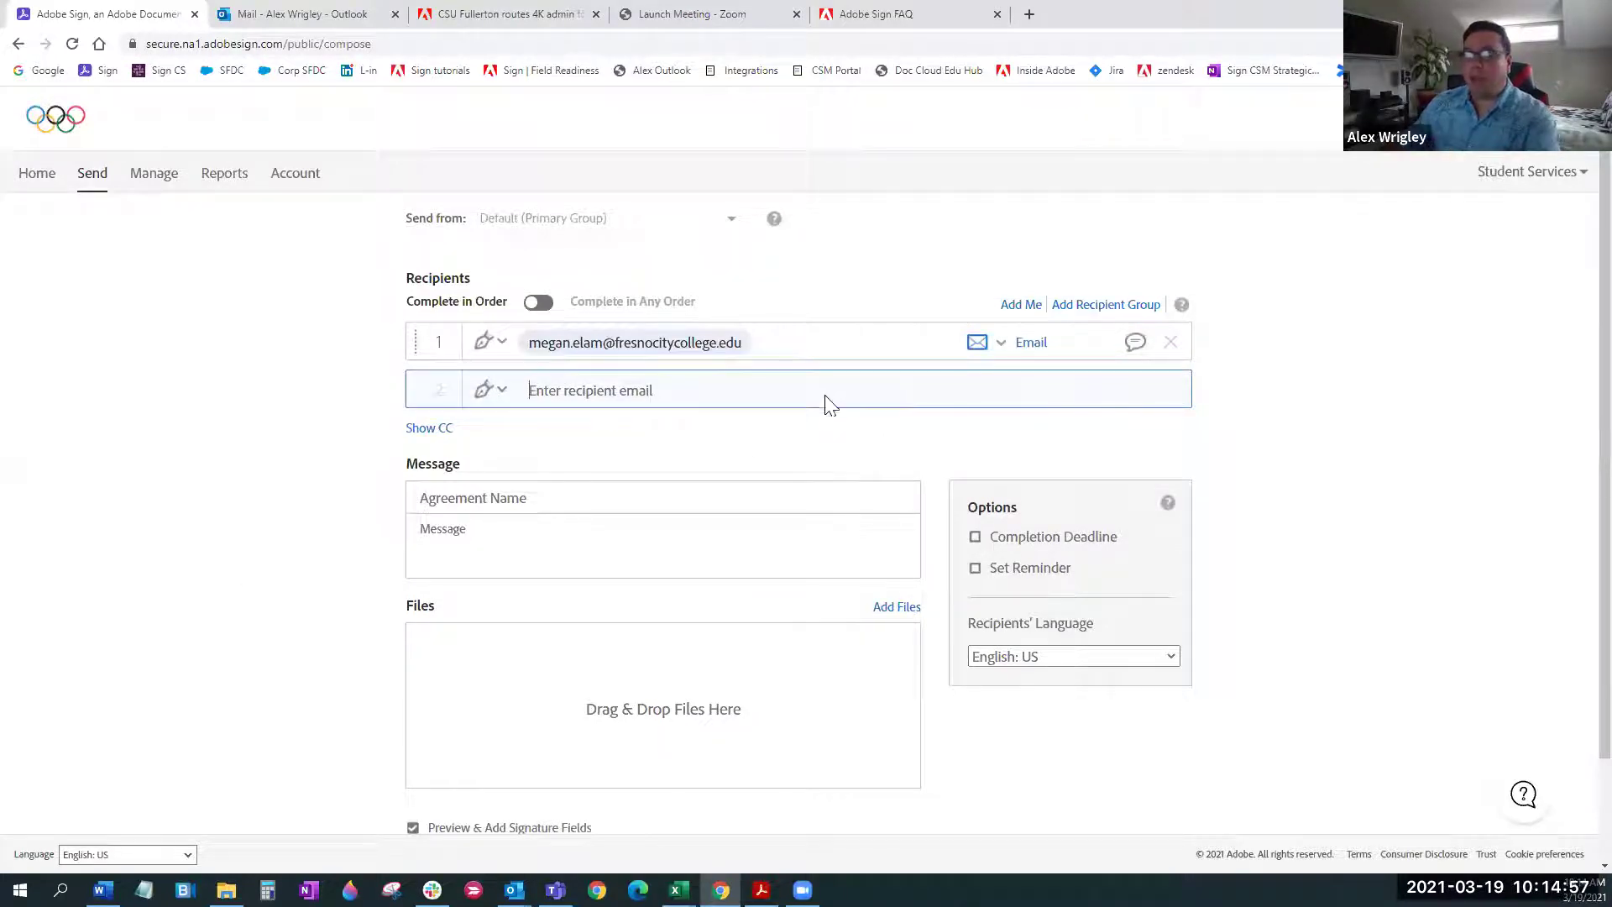
{"action": "left_click", "coordinate": [501, 346]}
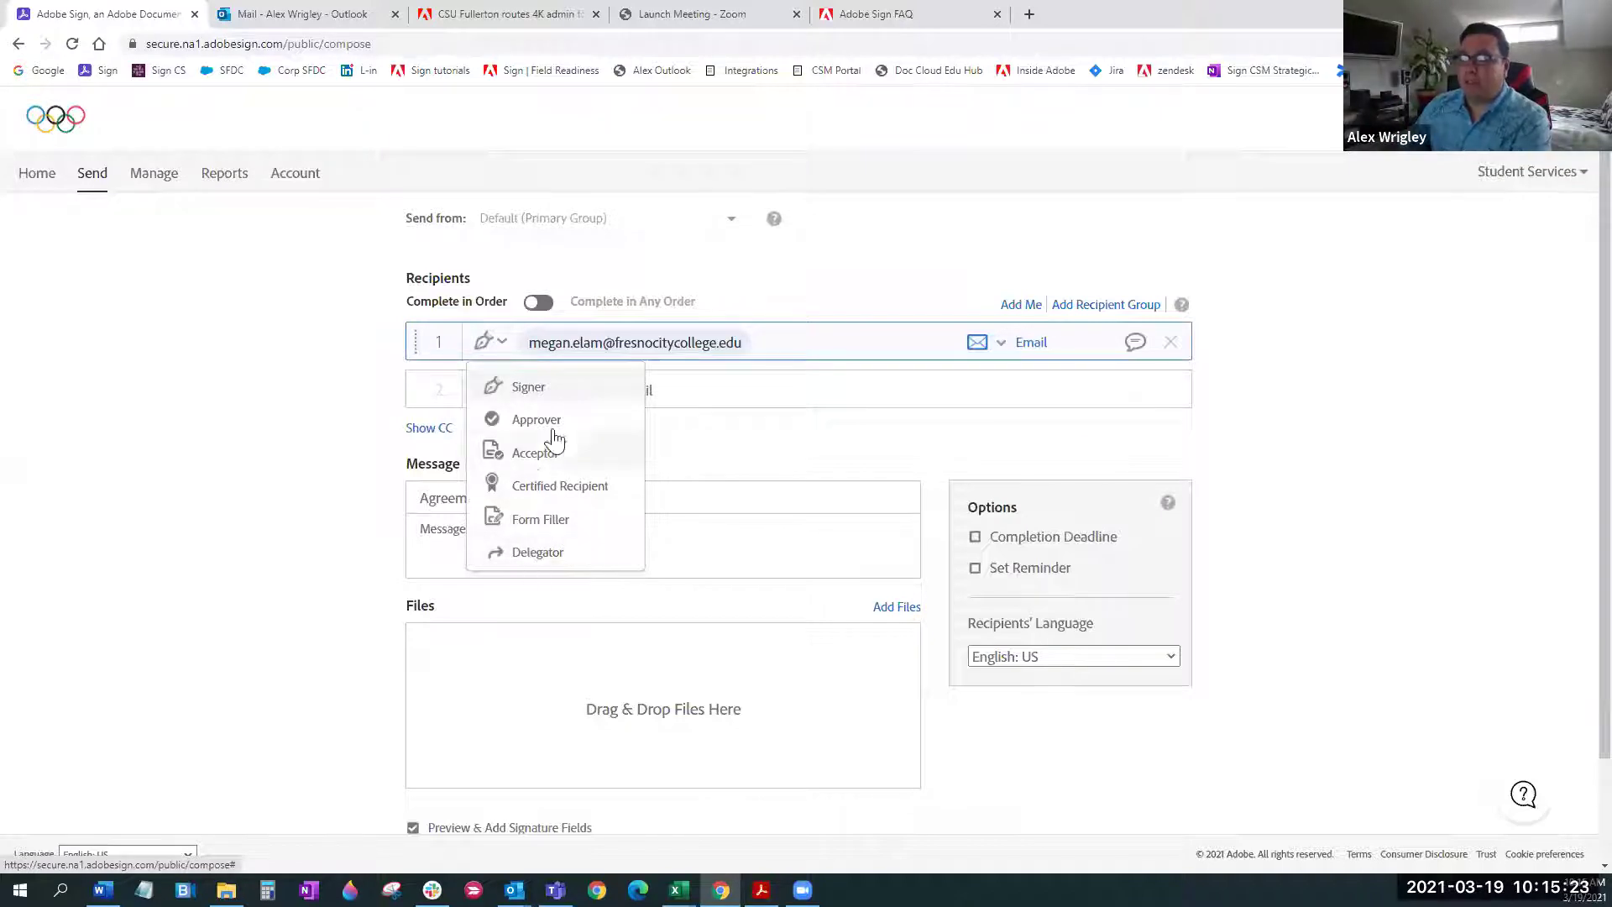
{"action": "left_click", "coordinate": [550, 387]}
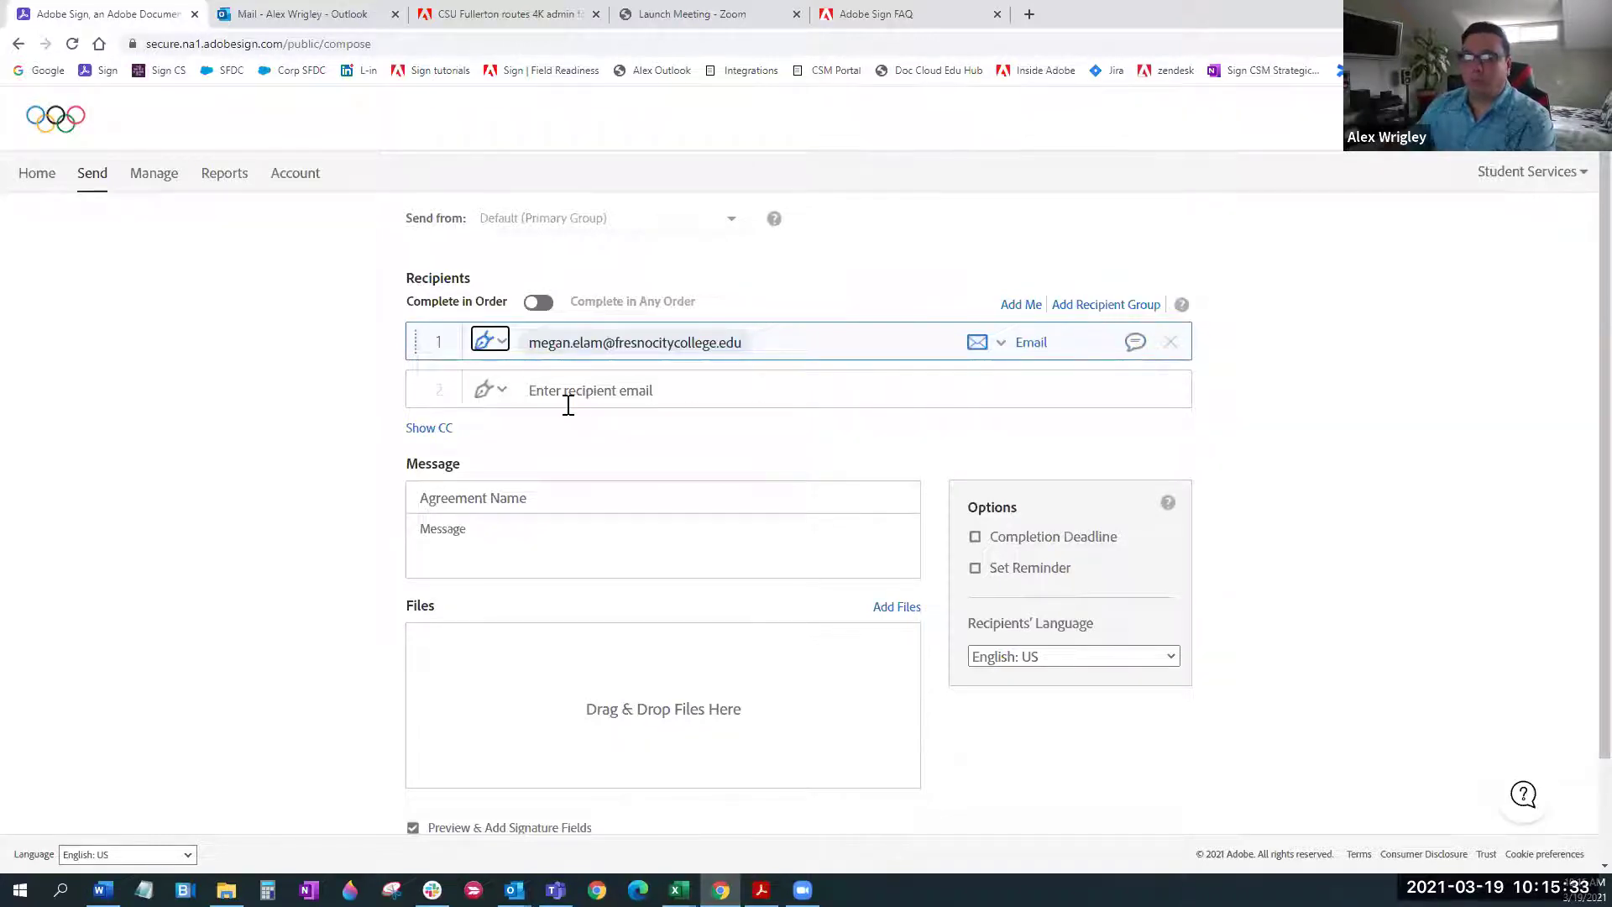
Add two more recipients from address suggestions, then remove both again
{"action": "left_click", "coordinate": [610, 391]}
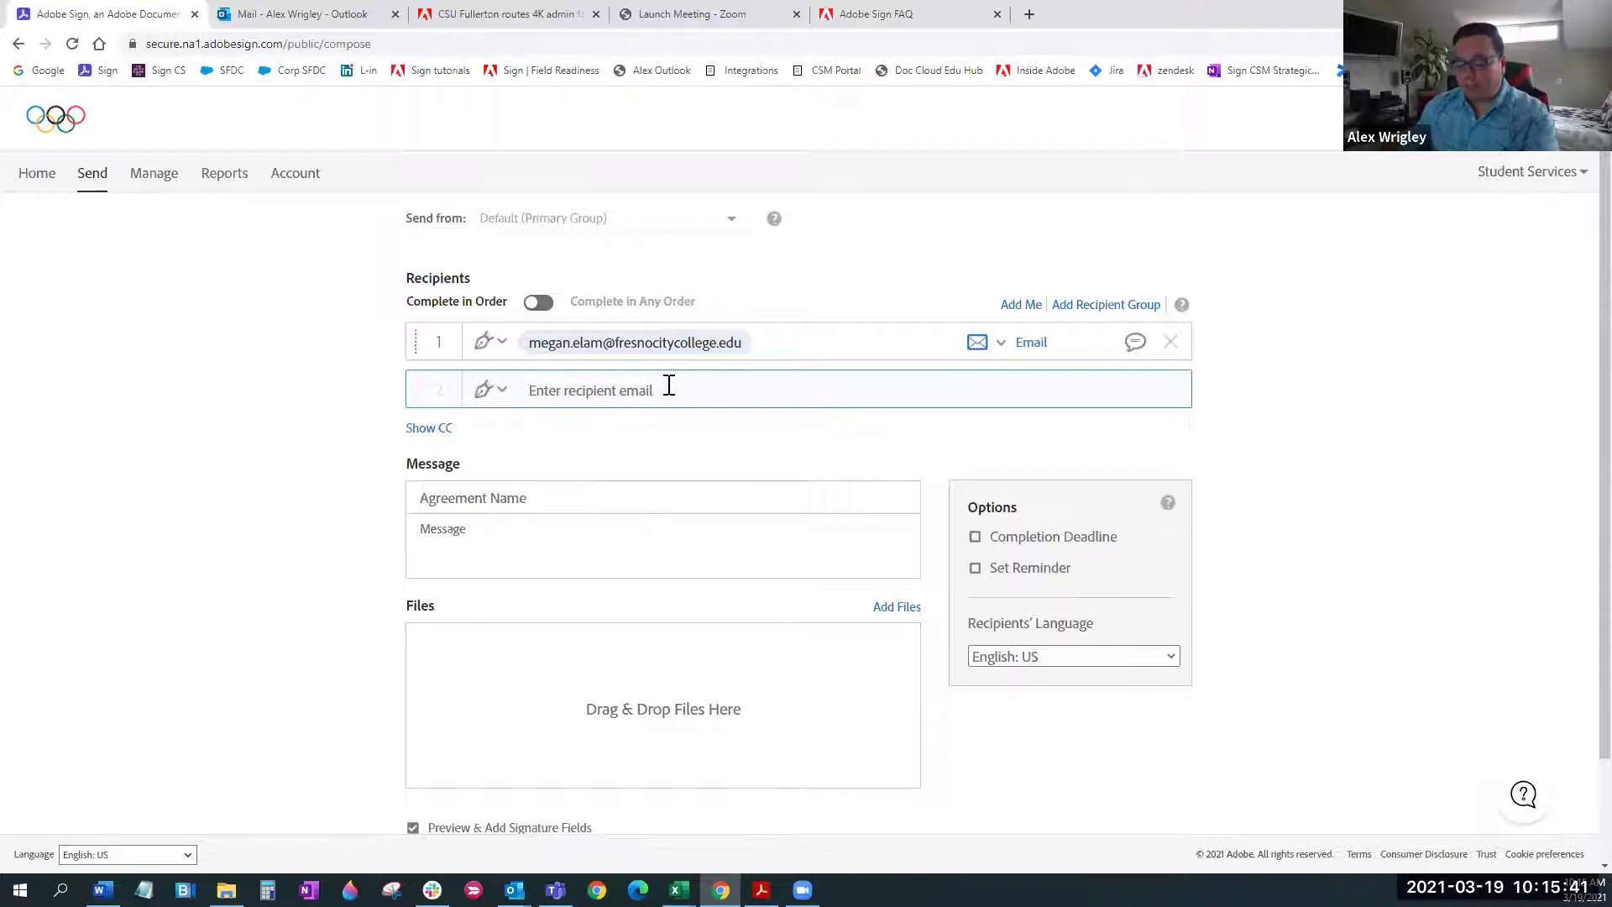
{"action": "type", "text": "jan"}
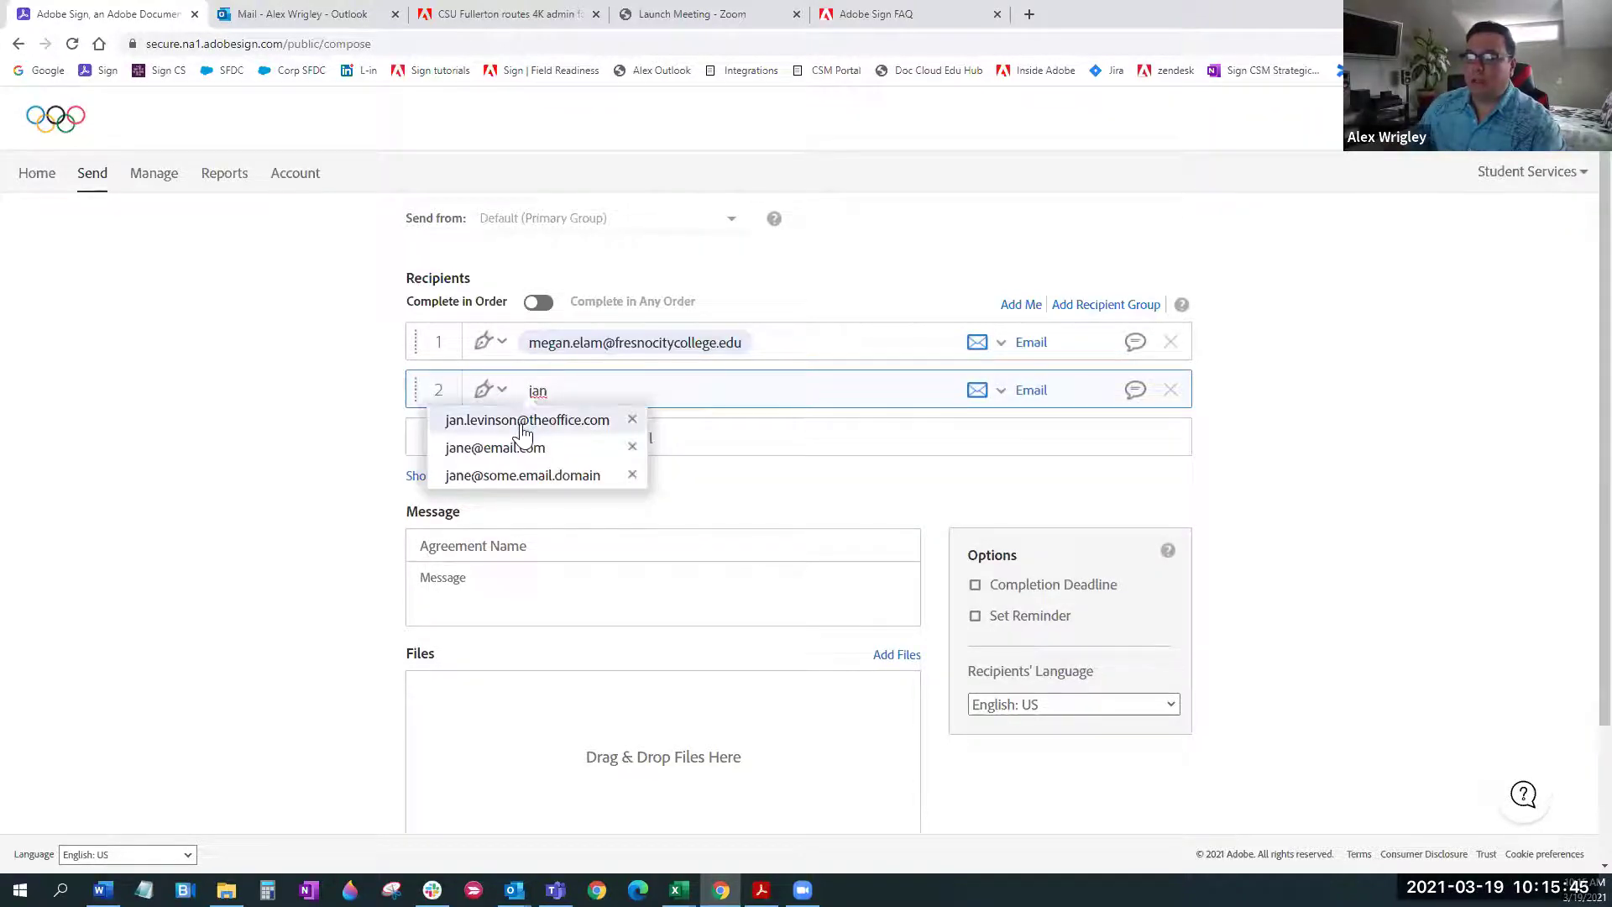
{"action": "left_click", "coordinate": [522, 424]}
{"action": "type", "text": "tom"}
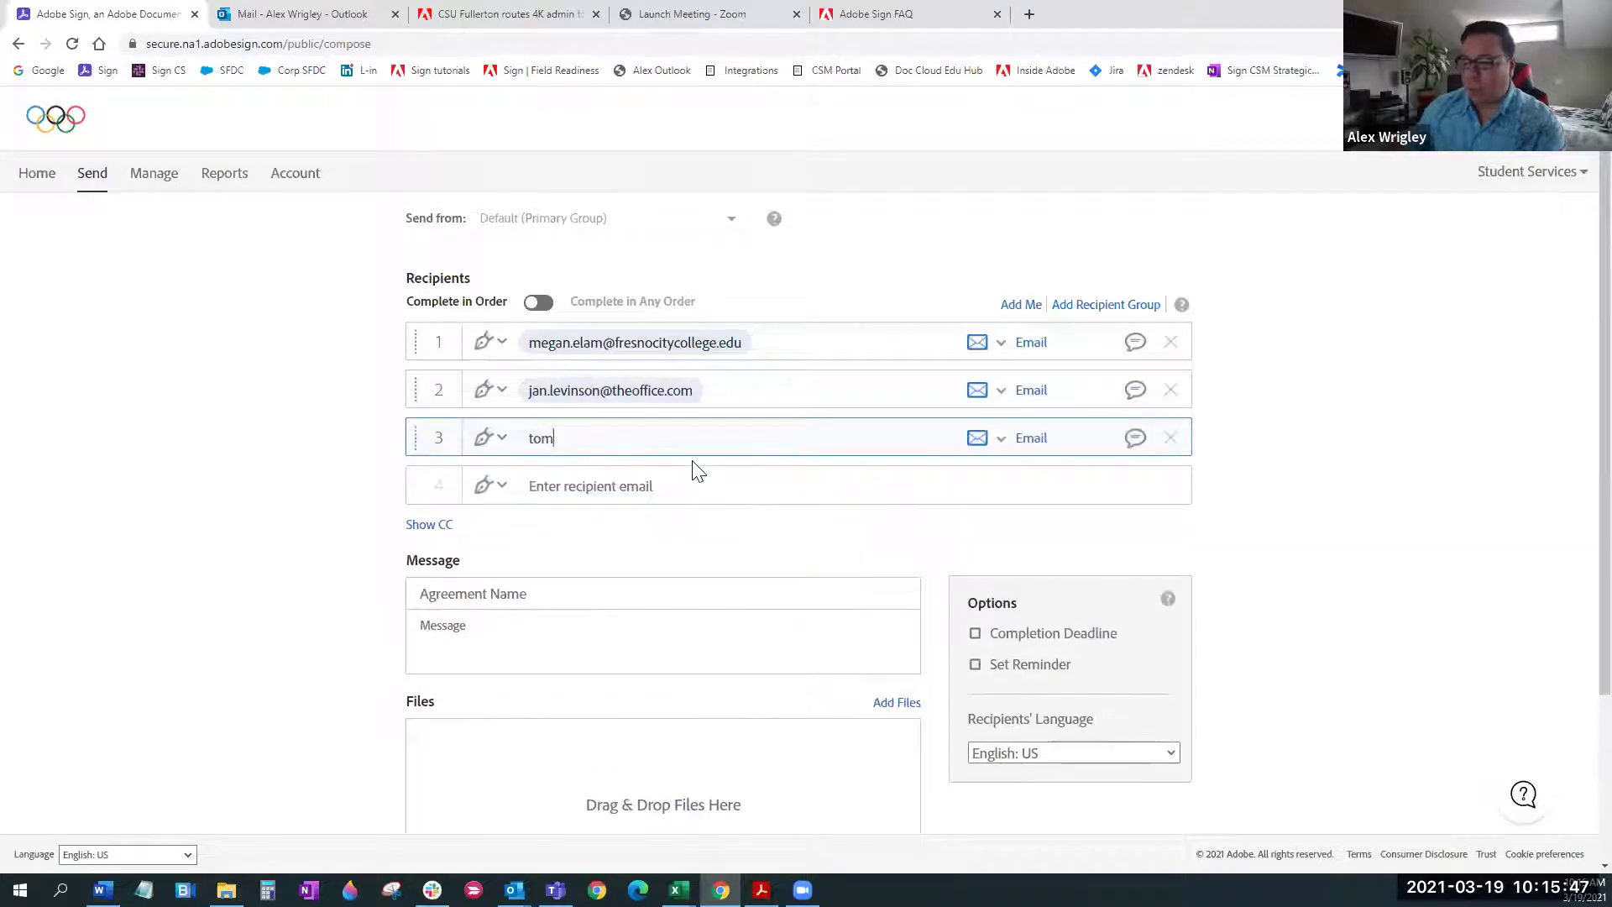
{"action": "left_click", "coordinate": [534, 462]}
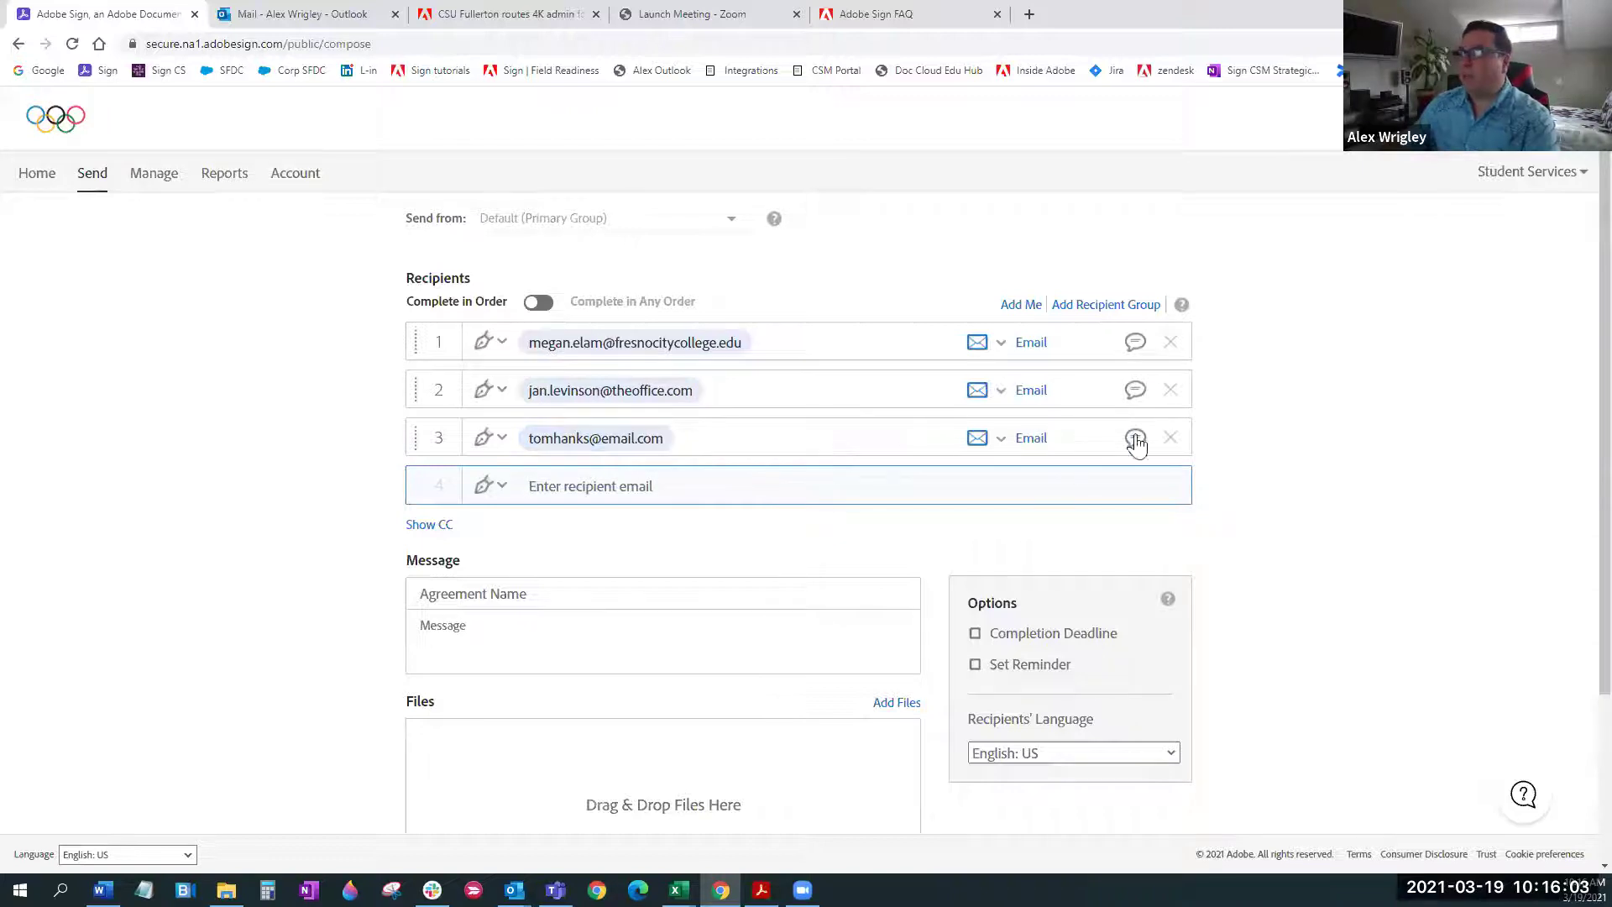
{"action": "left_click", "coordinate": [1170, 438]}
{"action": "left_click", "coordinate": [1170, 390]}
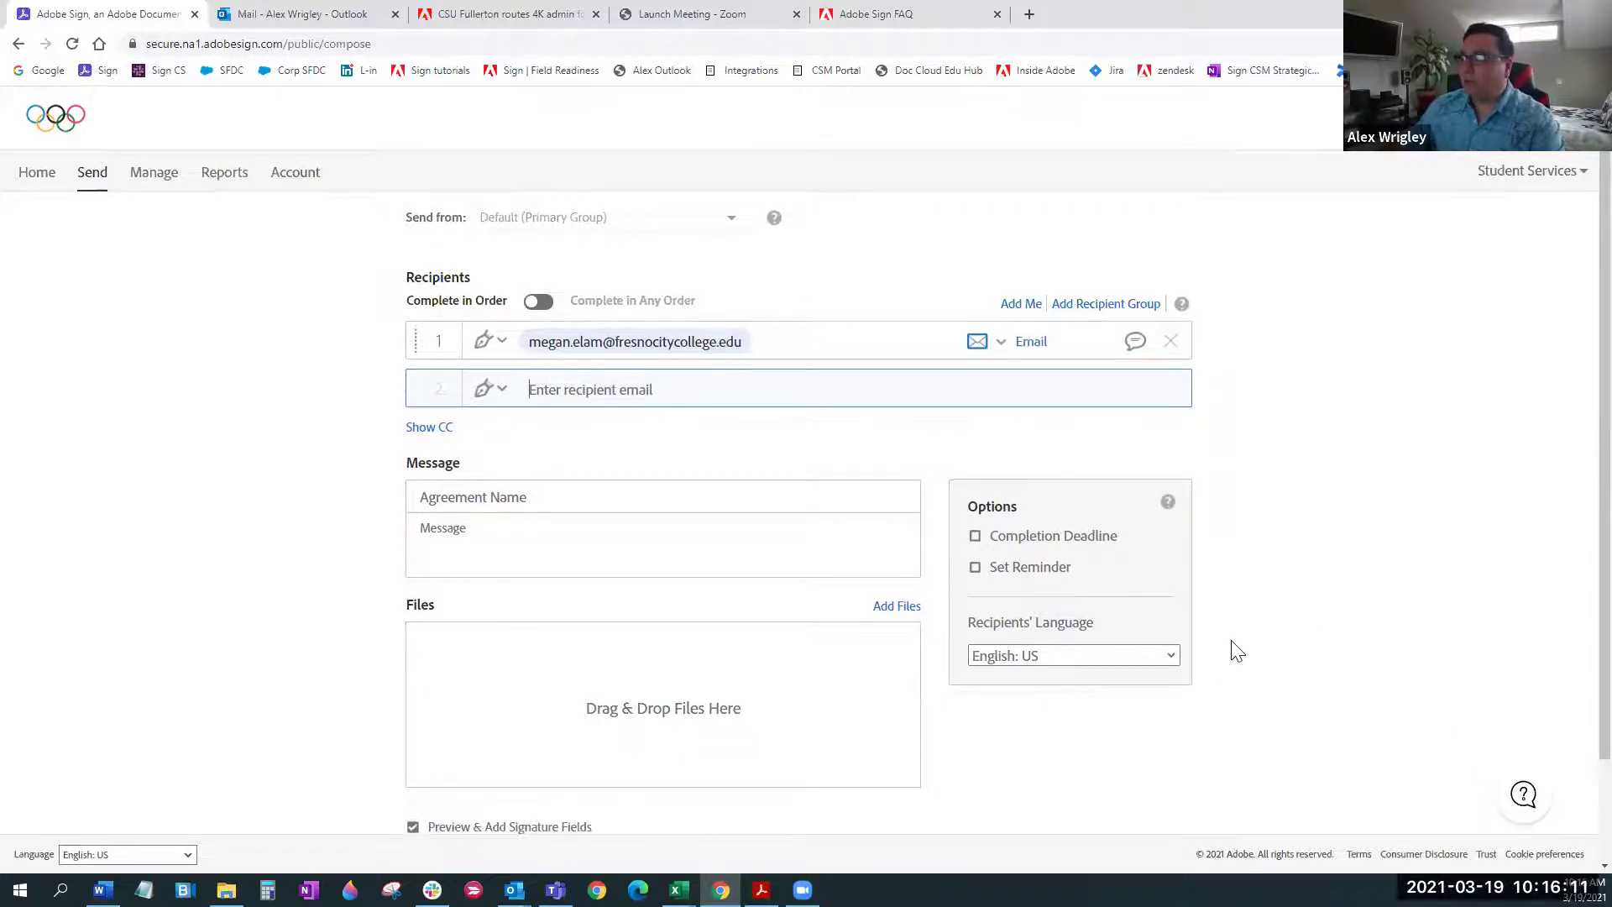
{"action": "scroll", "coordinate": [1218, 638], "scroll_direction": "down", "scroll_amount": 2}
Attach Fresno City College Academic Absence Form Fillable.pdf from this computer
{"action": "left_click", "coordinate": [909, 487]}
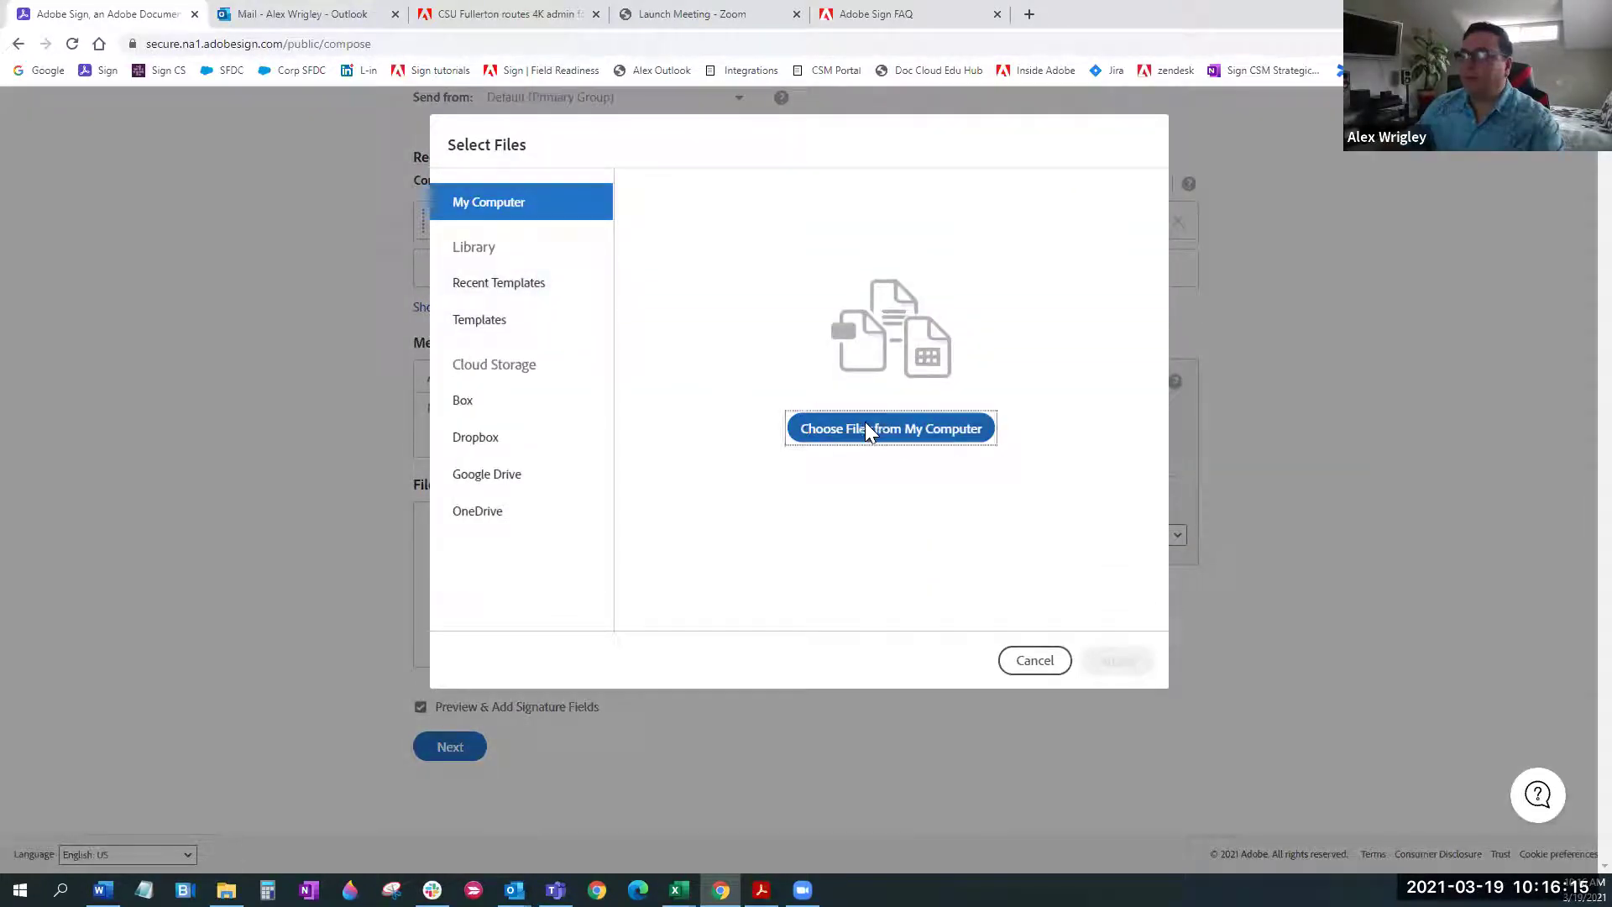
{"action": "left_click", "coordinate": [886, 422]}
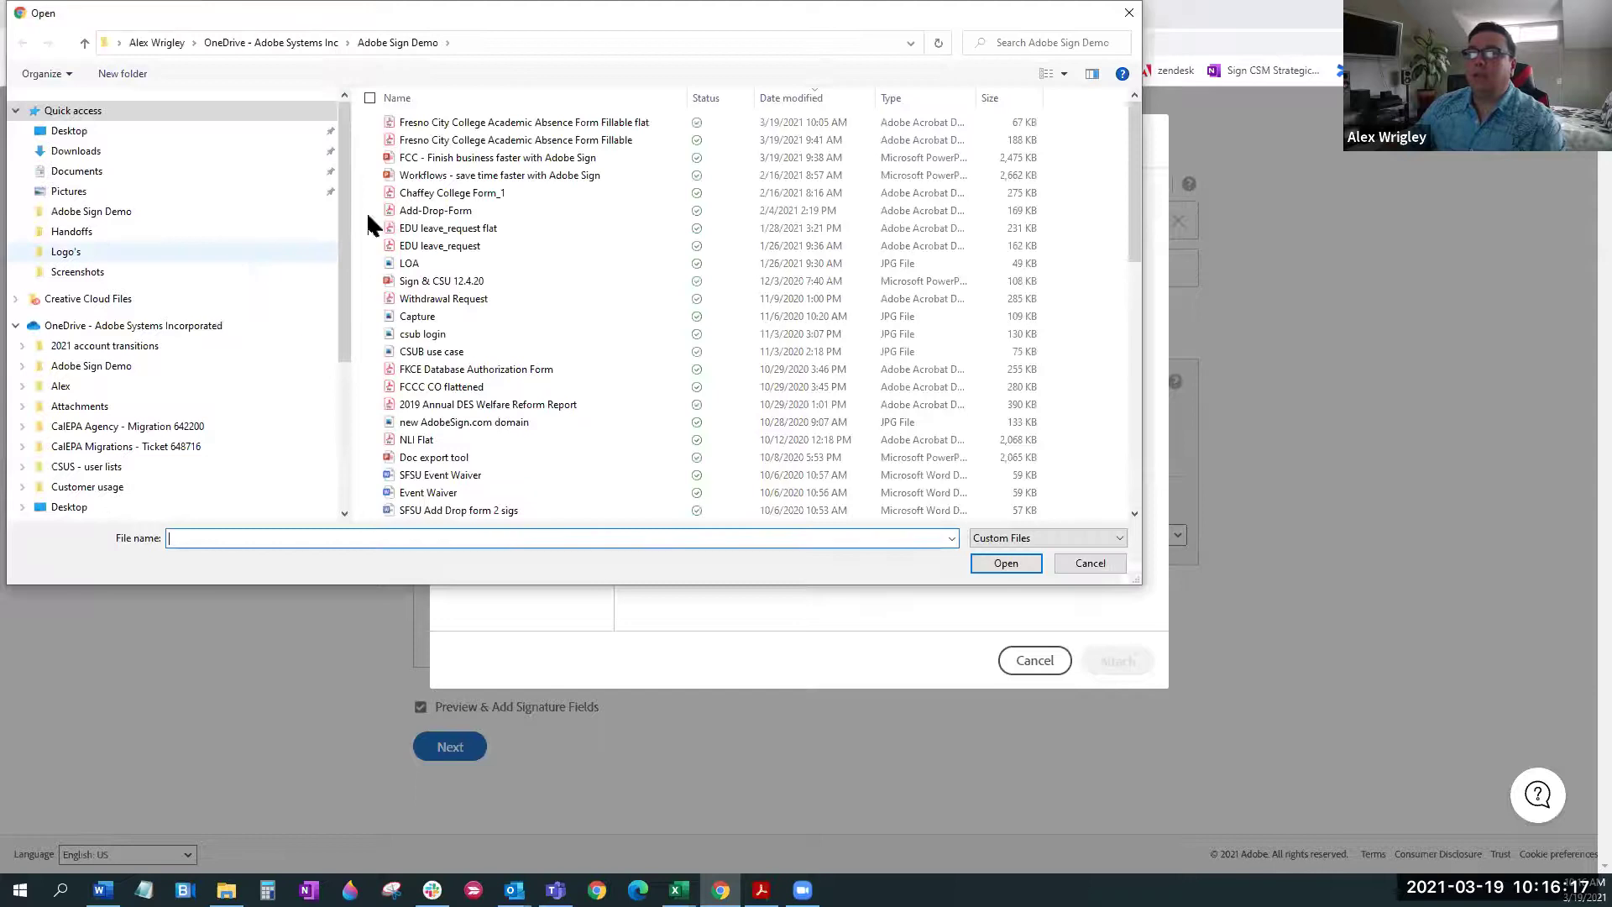
{"action": "left_click", "coordinate": [497, 126]}
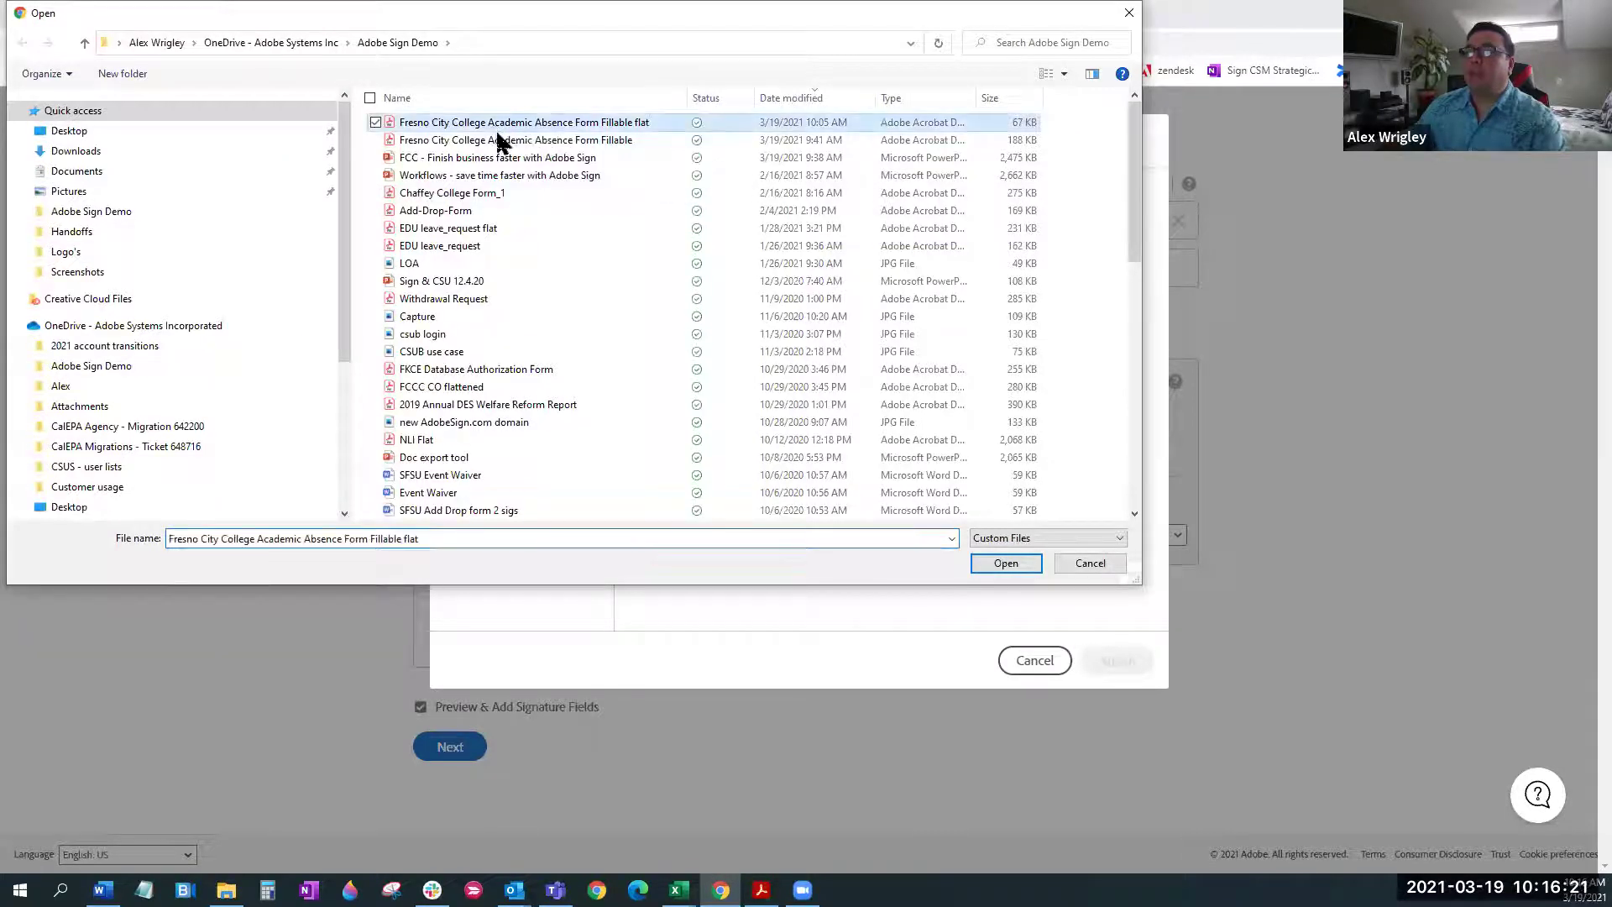
{"action": "double_click", "coordinate": [499, 141]}
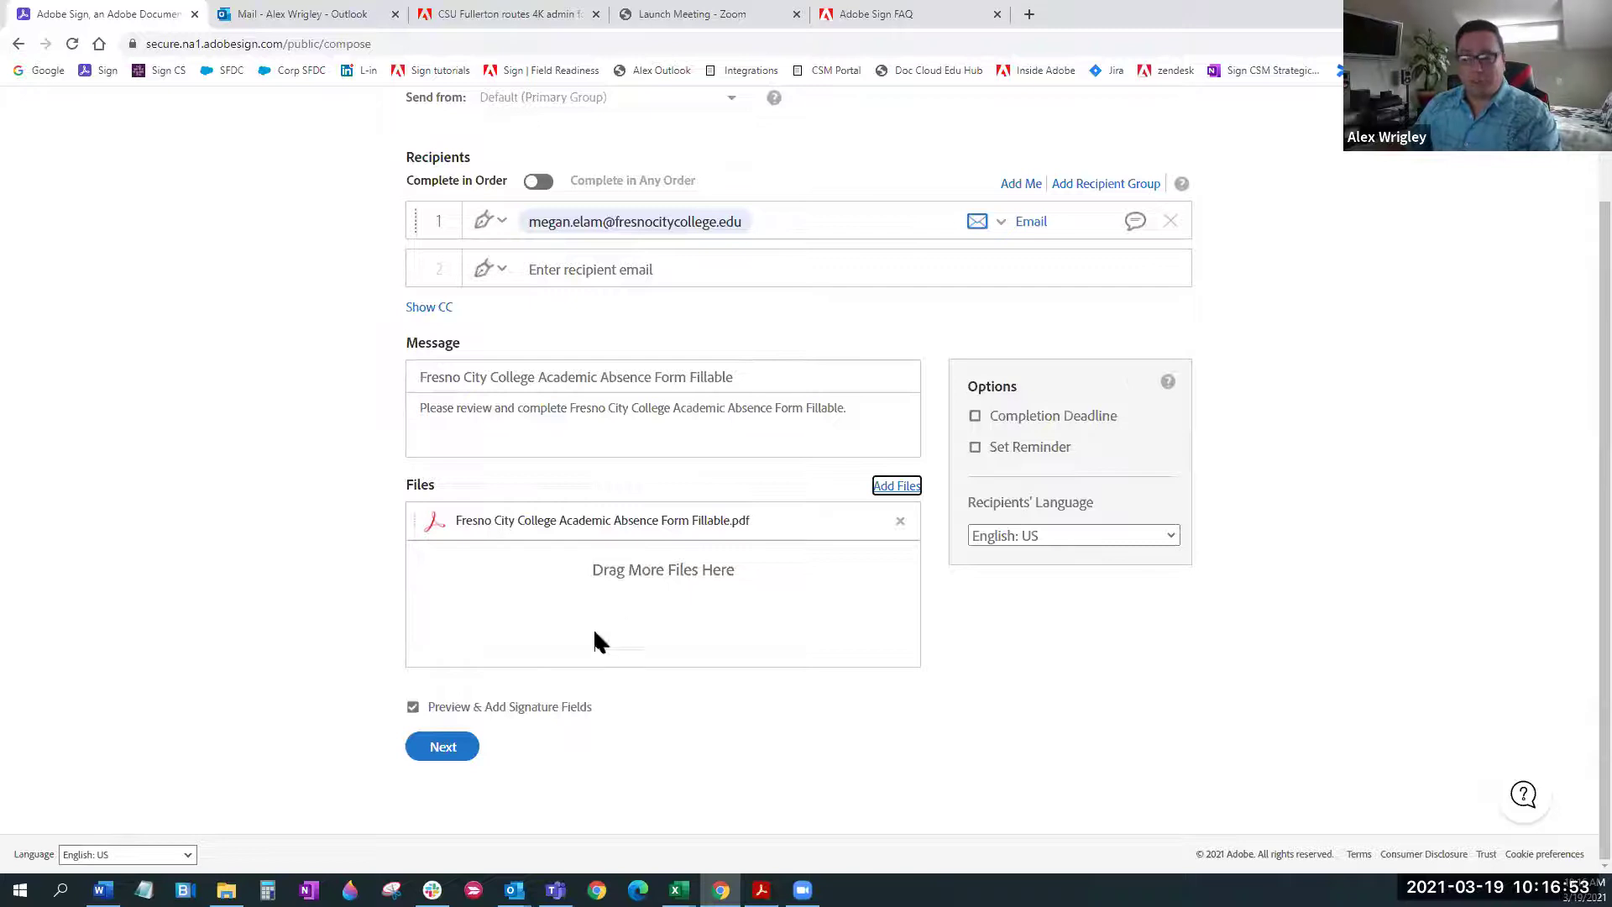
Add a second recipient from the suggestions and remove it again
{"action": "left_click", "coordinate": [612, 260]}
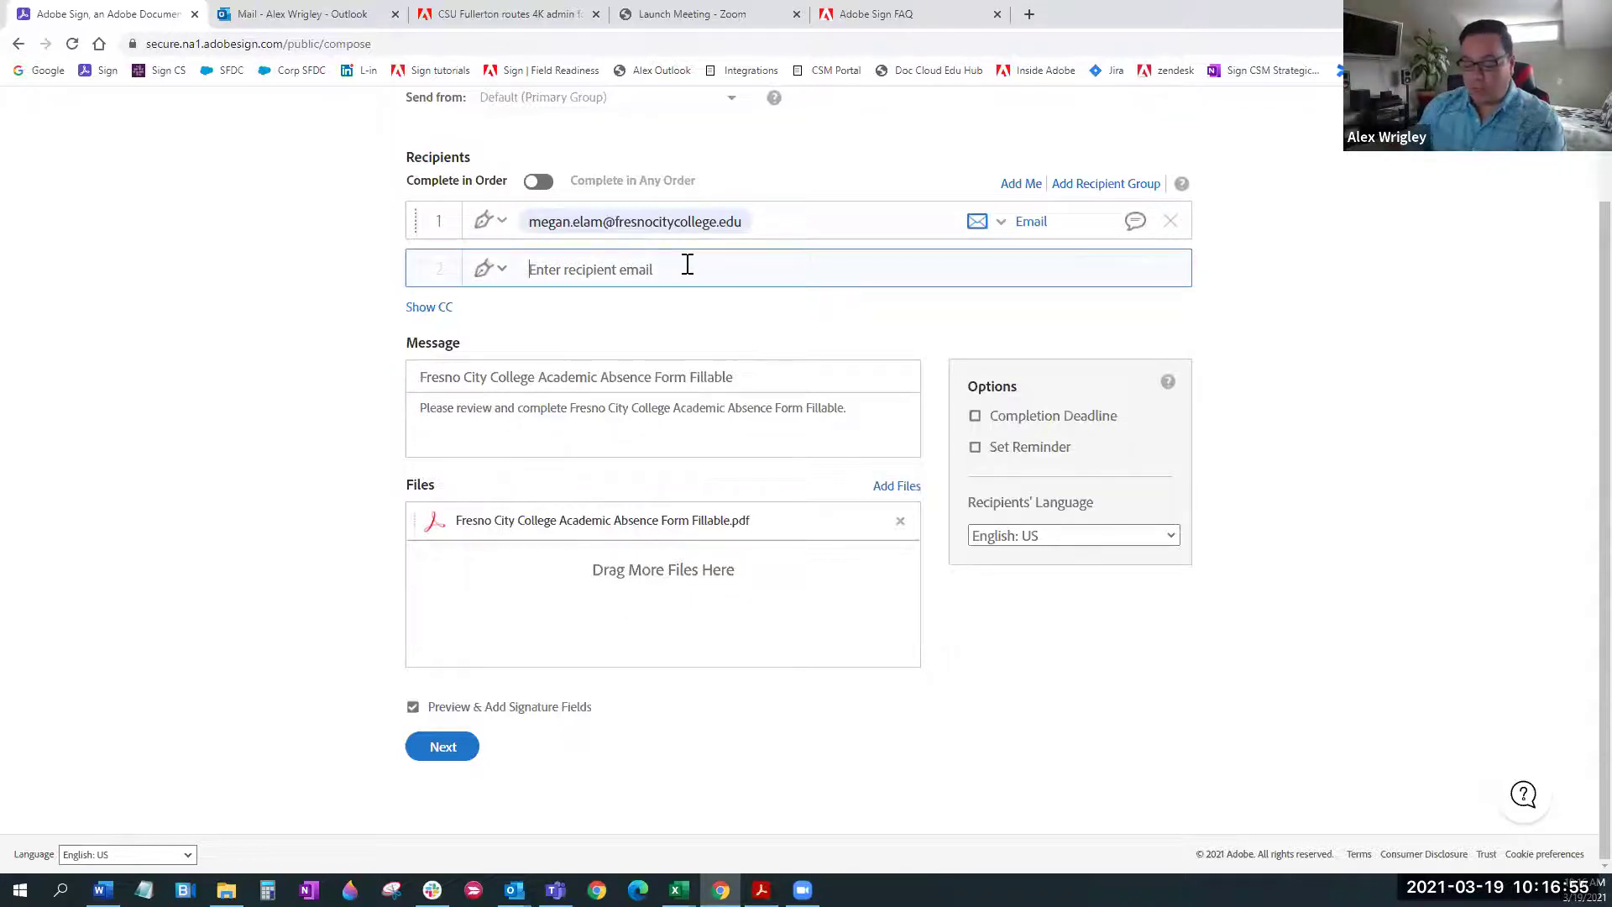
{"action": "type", "text": "ja"}
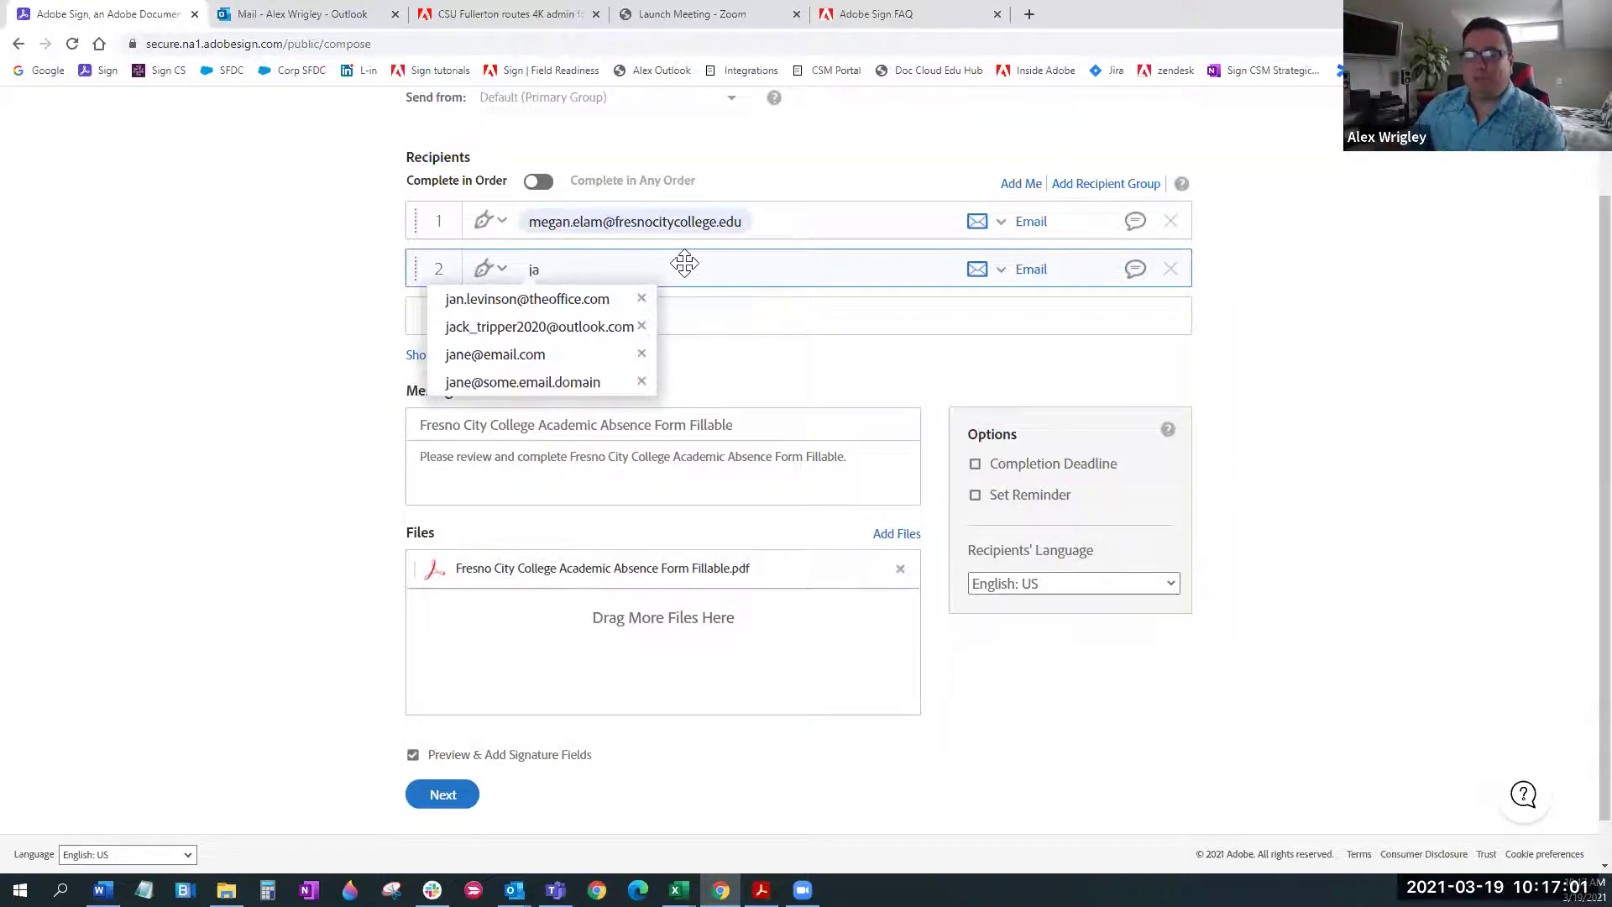
{"action": "left_click", "coordinate": [534, 303]}
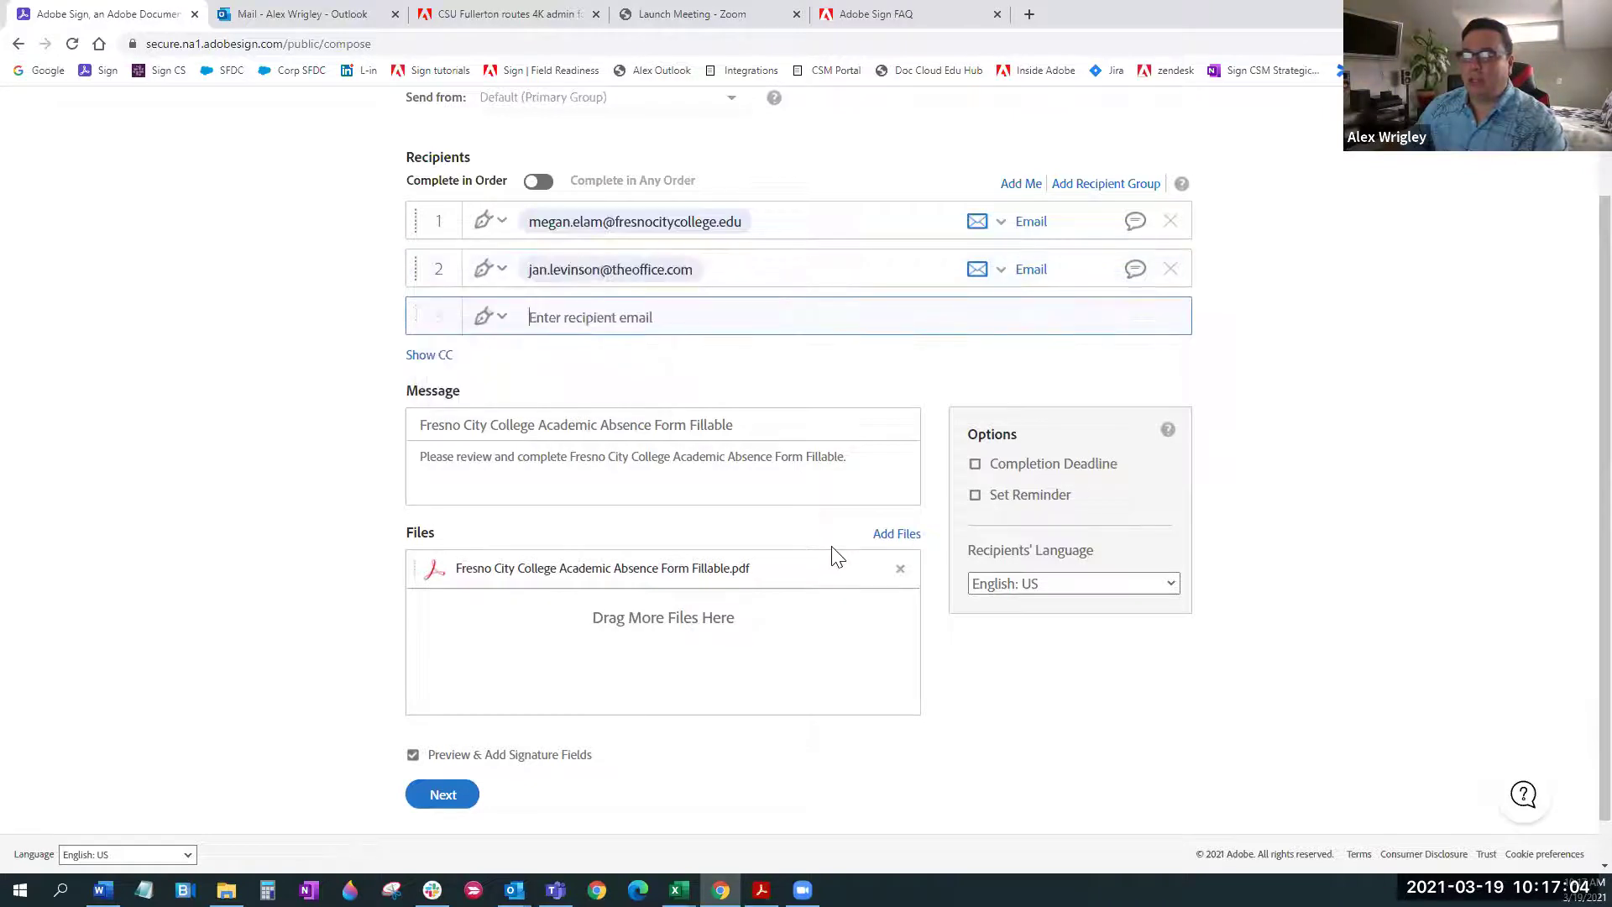
{"action": "left_click", "coordinate": [1171, 268]}
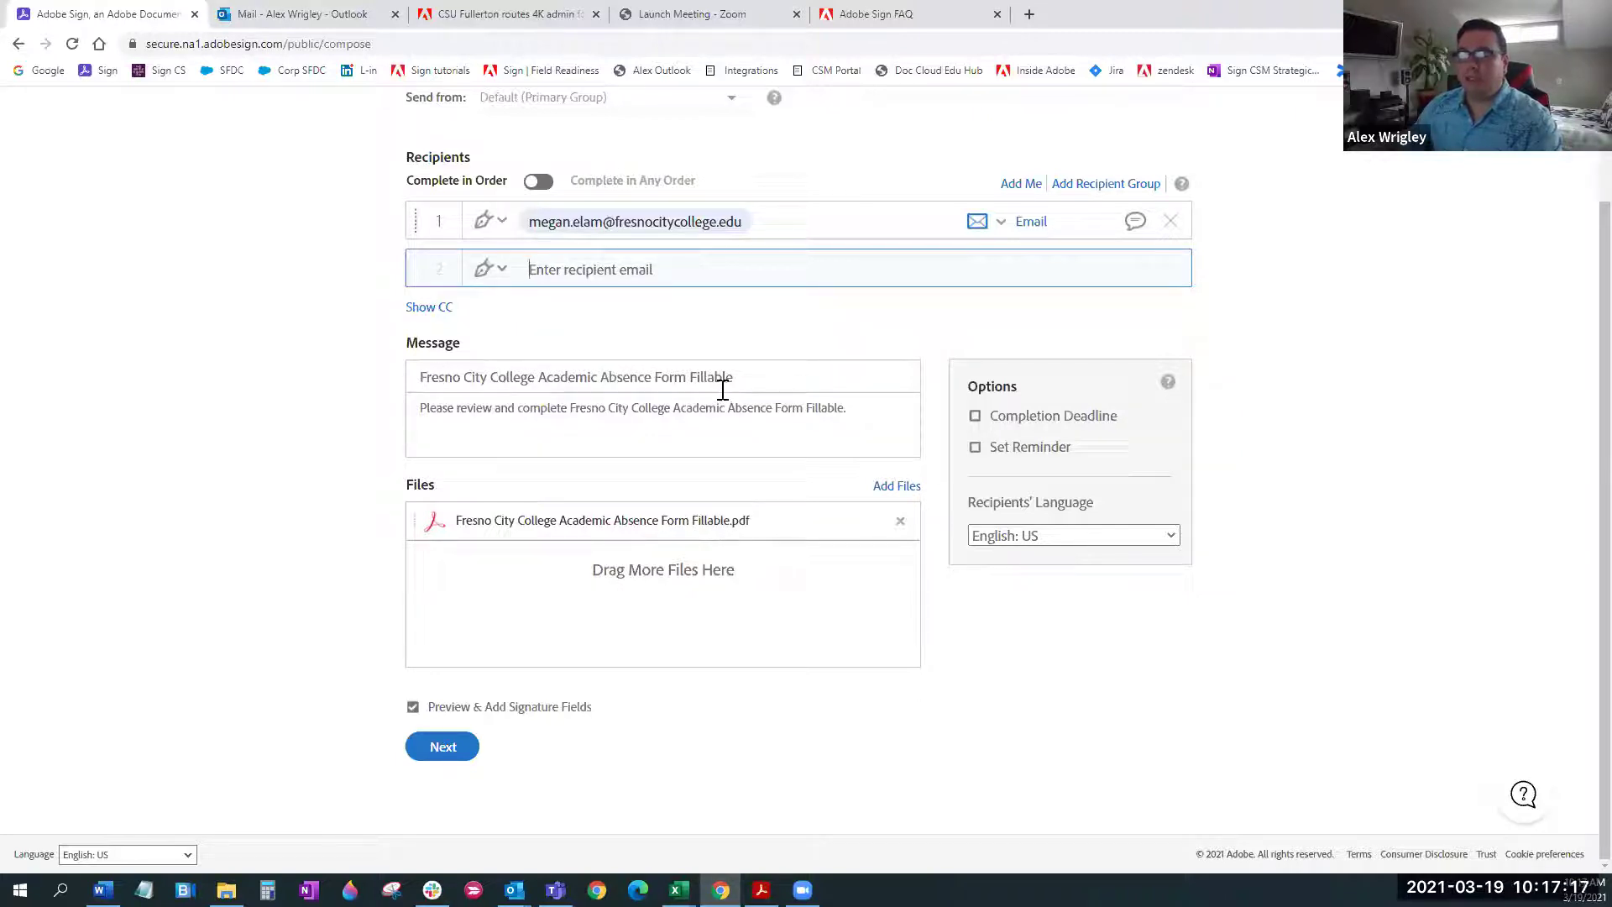
Append a new line reading 'Hi!' to the agreement message
{"action": "left_click", "coordinate": [897, 417]}
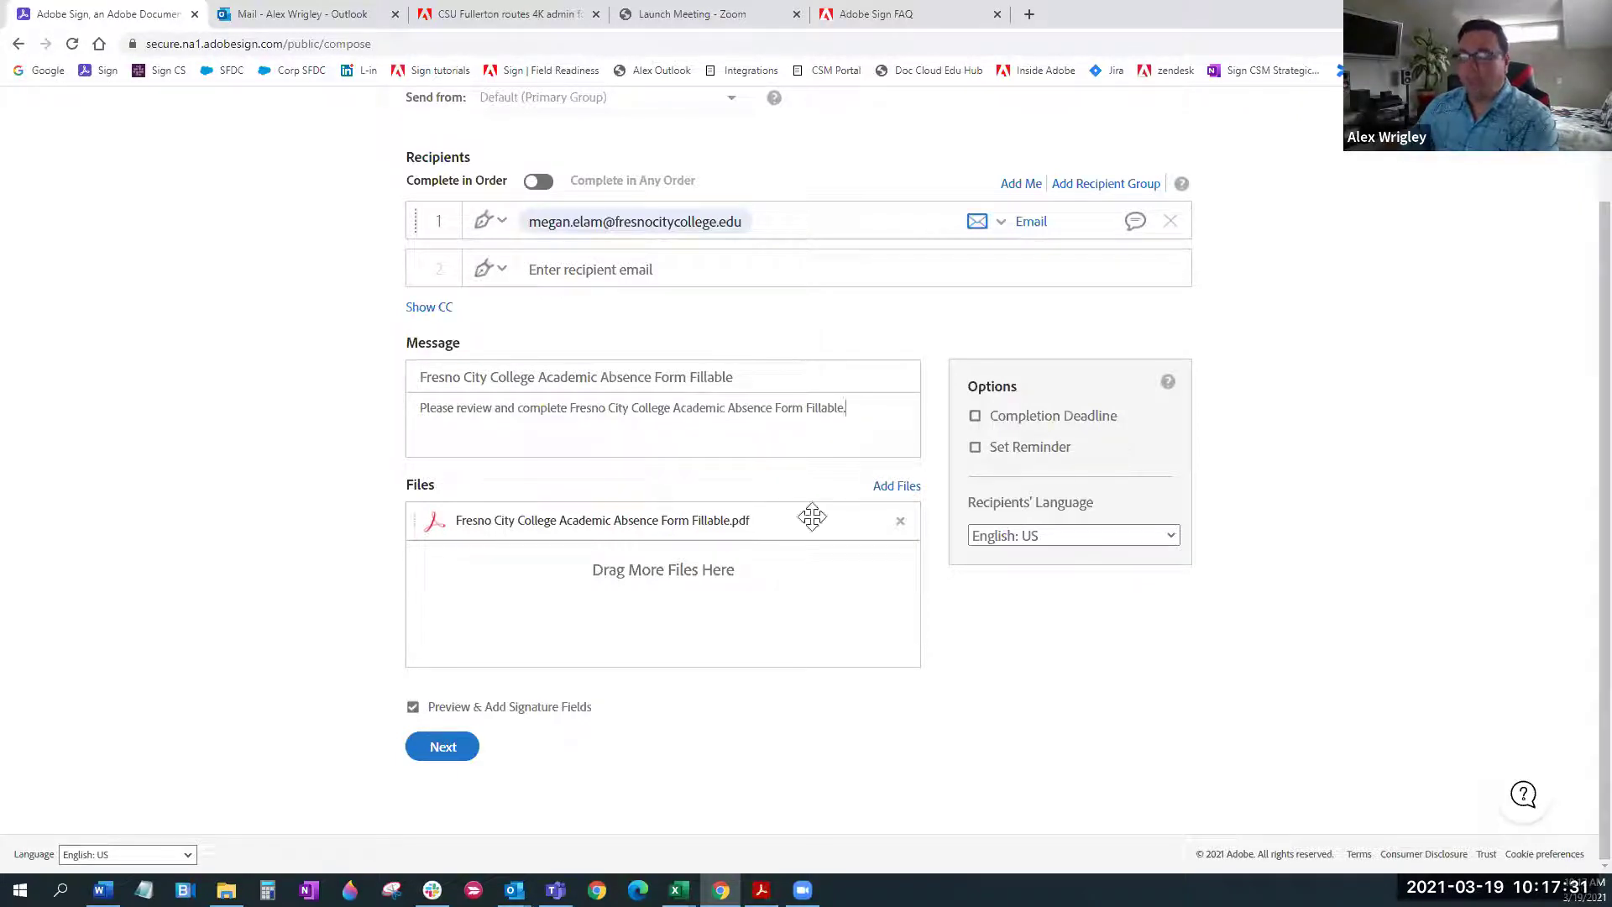
{"action": "key", "text": "Return"}
{"action": "type", "text": "Hi!"}
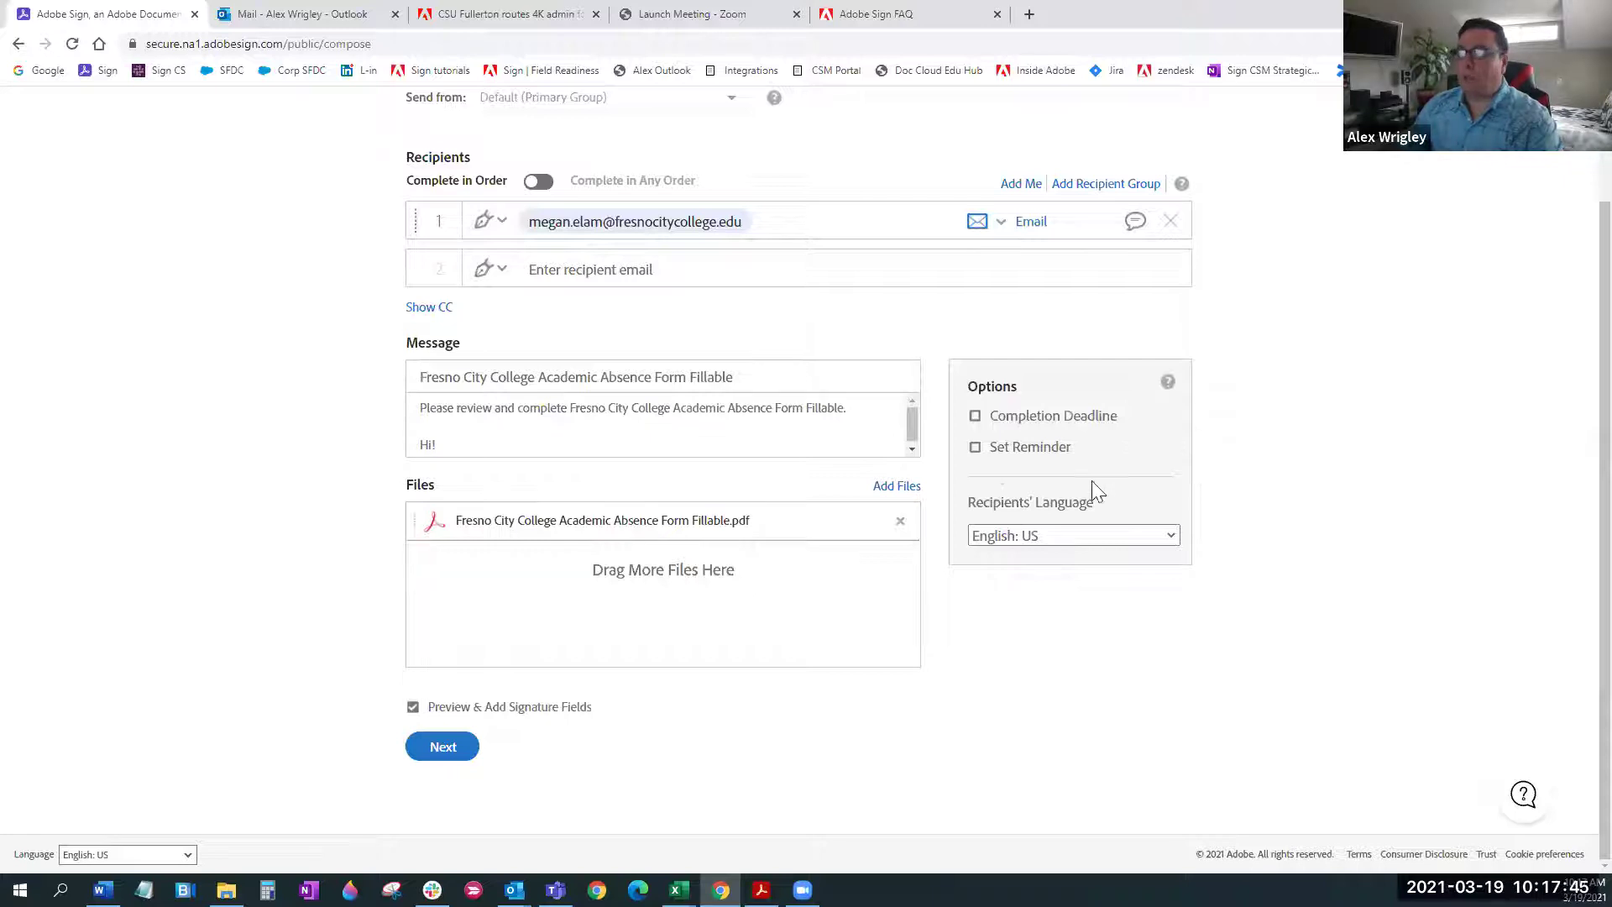
Turn on a completion deadline of 2 days for the agreement
{"action": "left_click", "coordinate": [976, 418]}
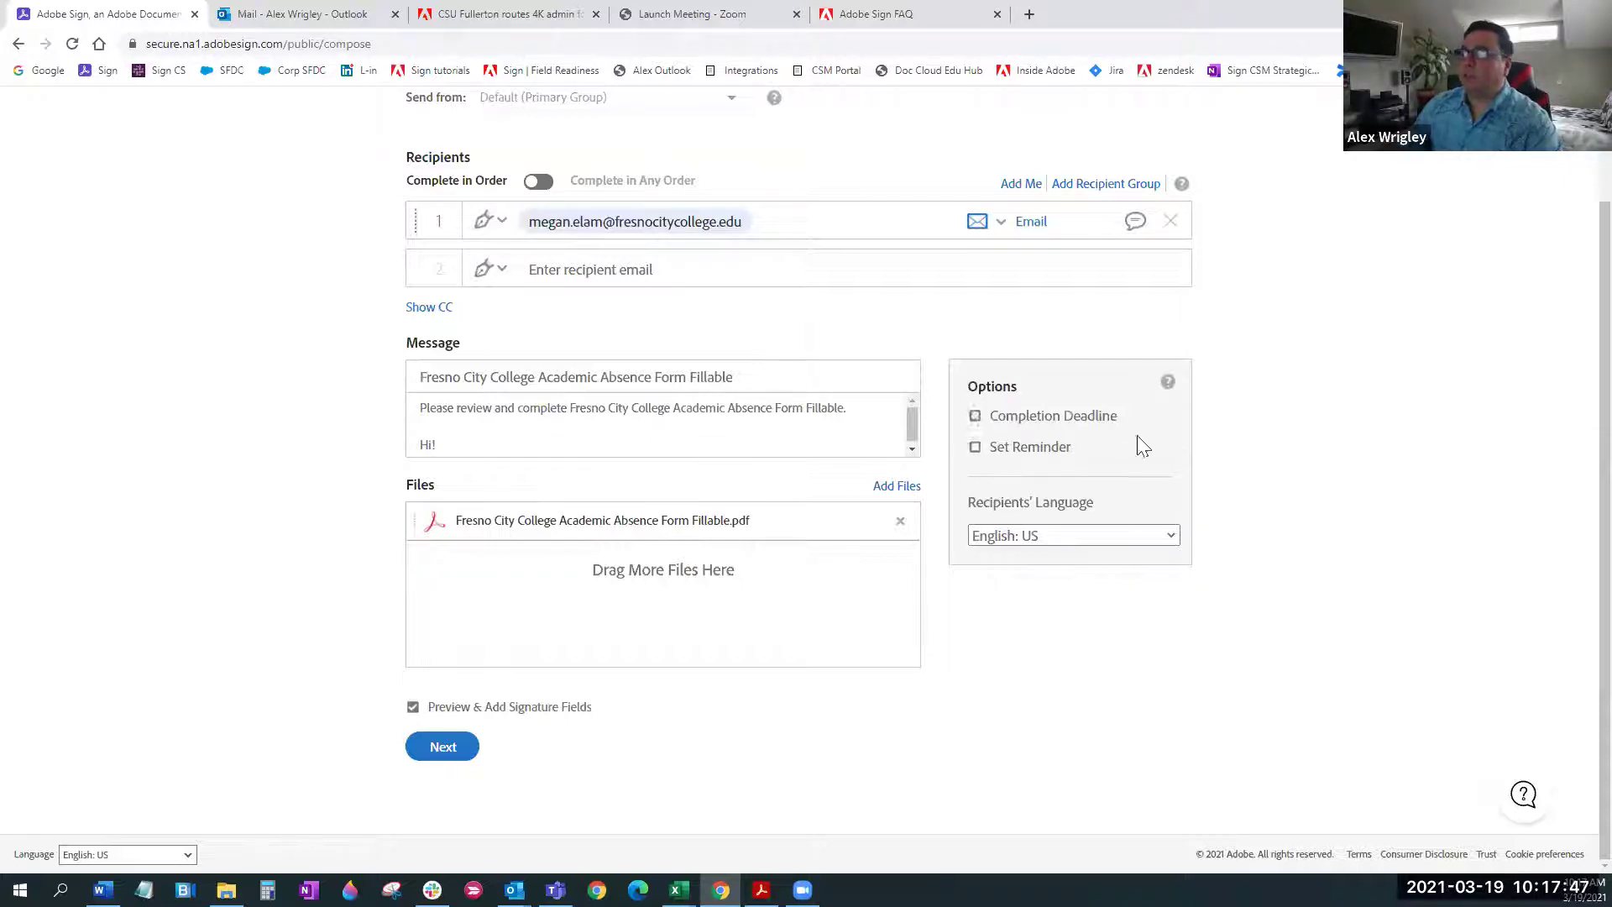
{"action": "left_click", "coordinate": [1030, 445]}
{"action": "left_click", "coordinate": [1030, 446]}
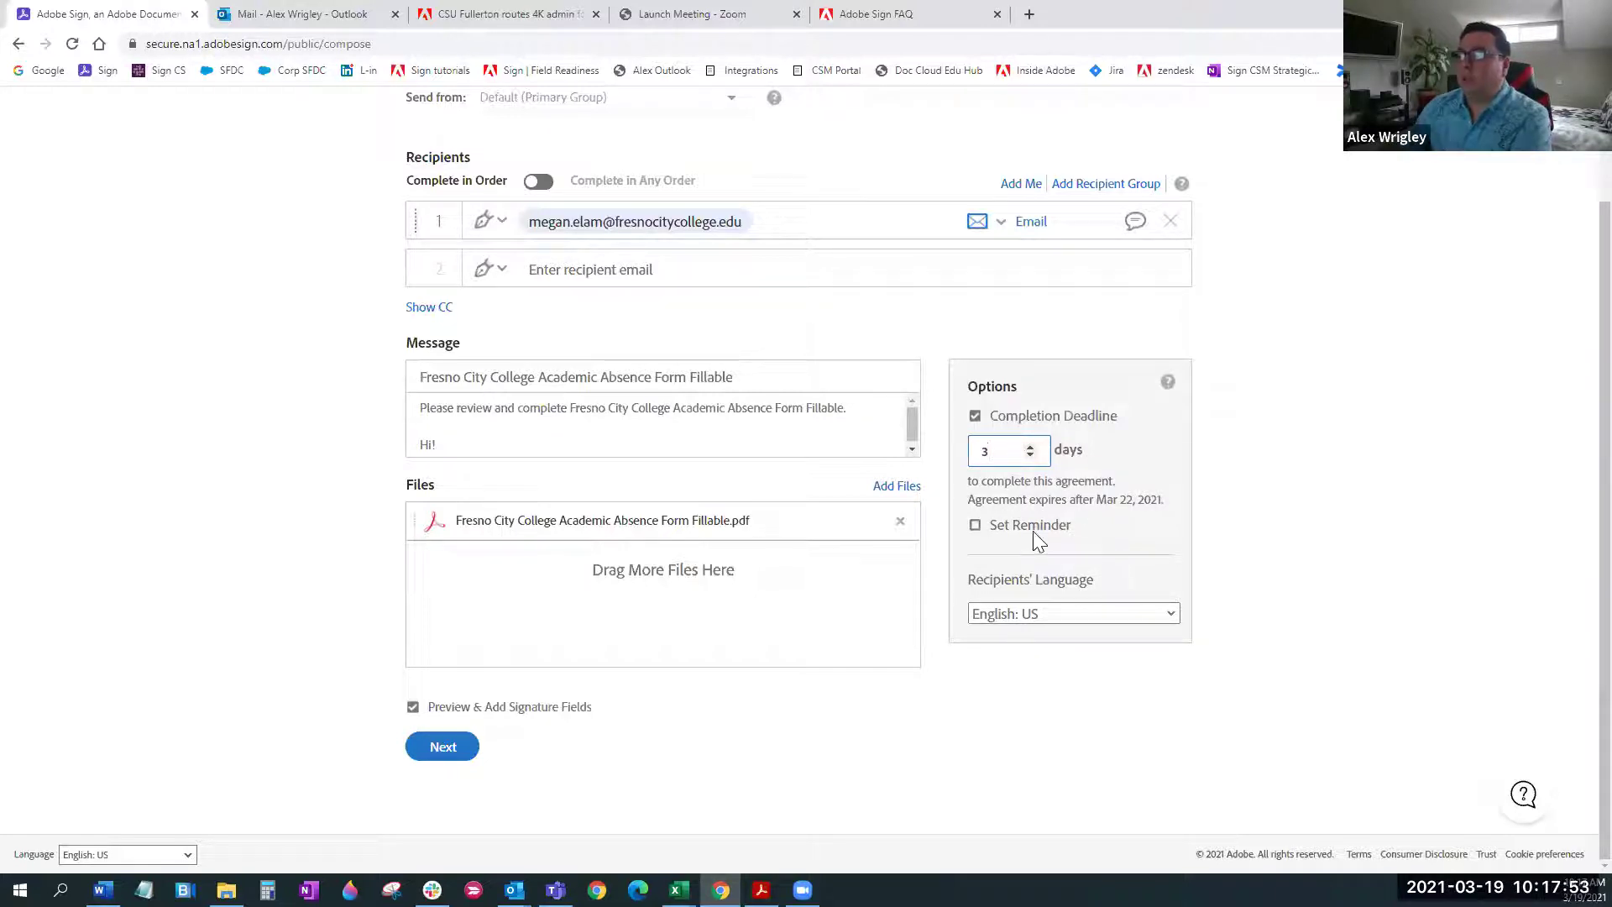
{"action": "left_click", "coordinate": [1030, 454]}
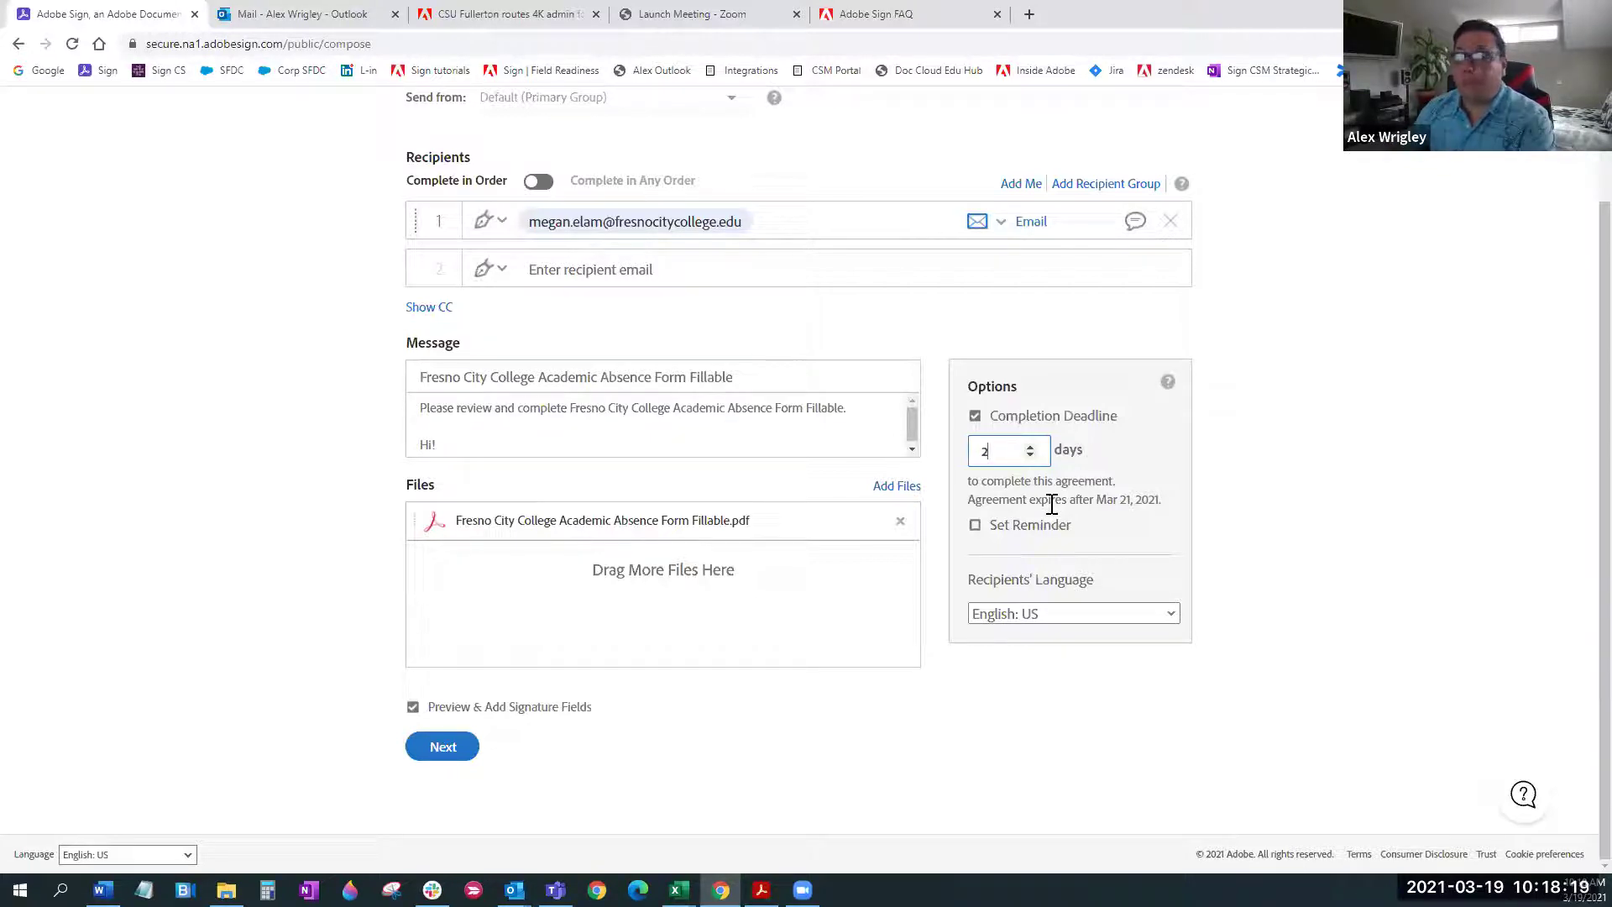
Add an every-day signer reminder and submit the agreement to place signature fields
{"action": "left_click", "coordinate": [974, 525]}
{"action": "left_click", "coordinate": [1091, 558]}
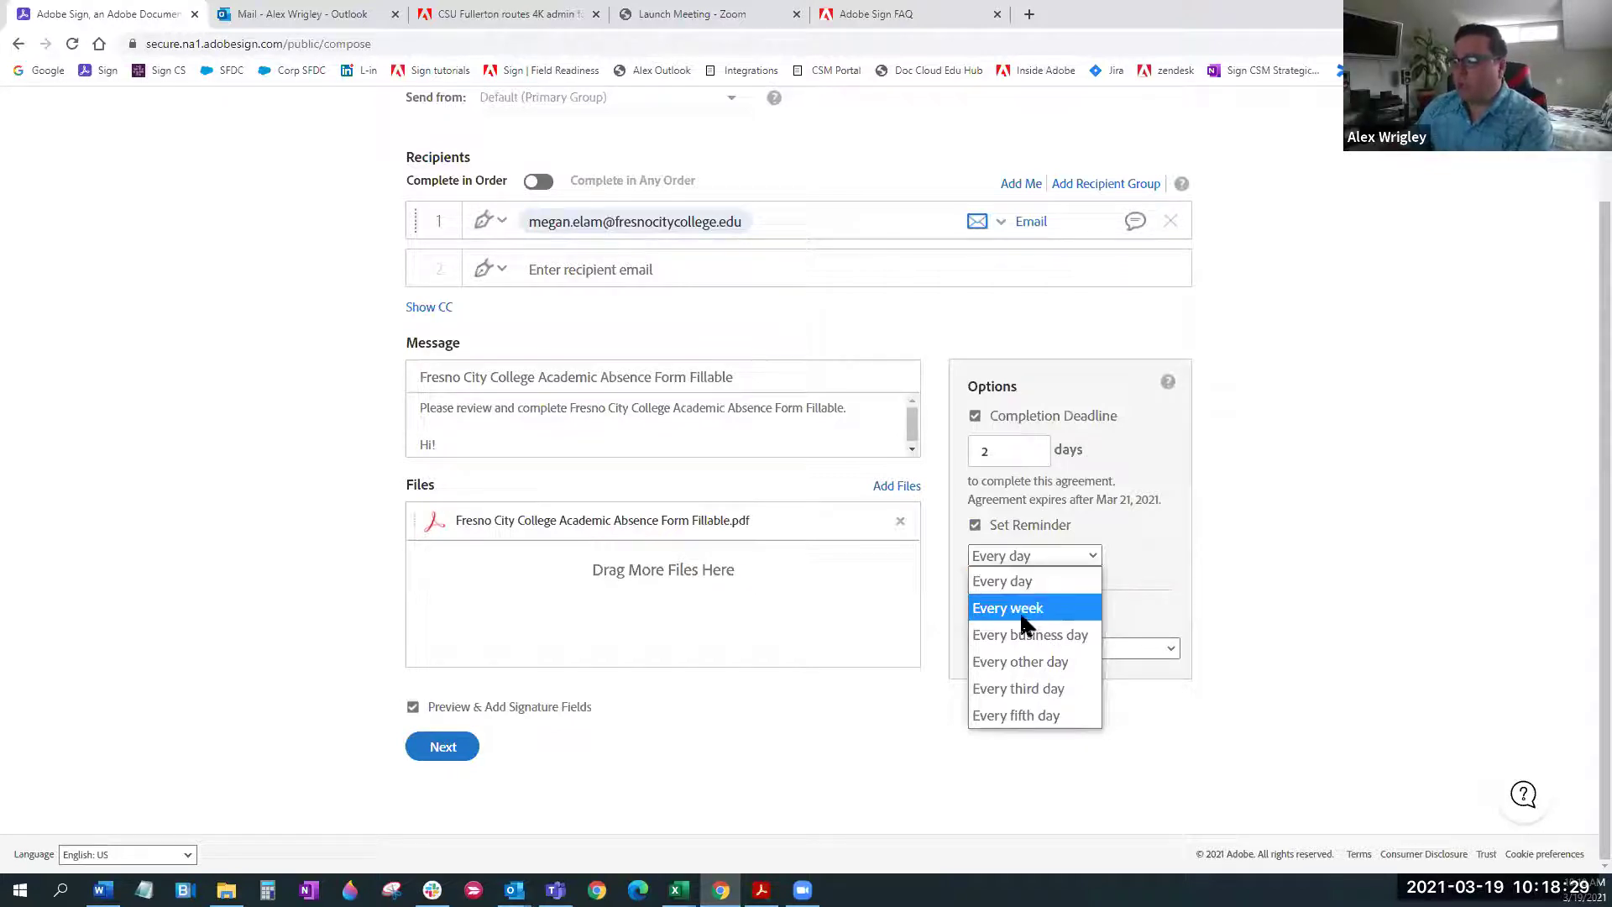
{"action": "left_click", "coordinate": [1146, 579]}
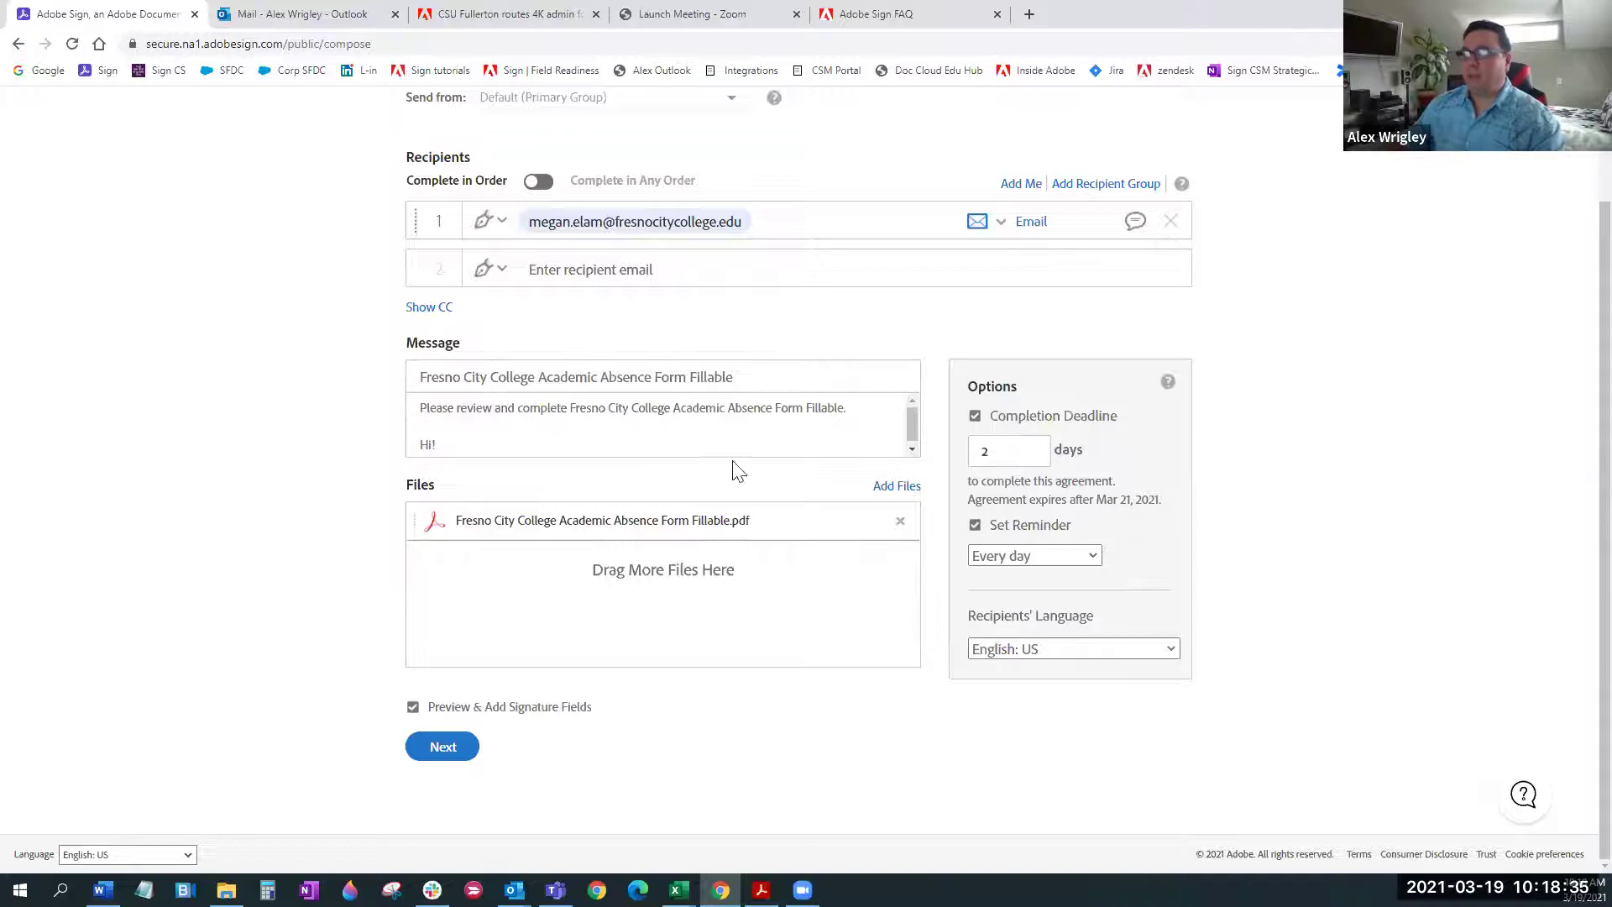
{"action": "scroll", "coordinate": [1438, 373], "scroll_direction": "up", "scroll_amount": 1}
{"action": "scroll", "coordinate": [1438, 372], "scroll_direction": "down", "scroll_amount": 1}
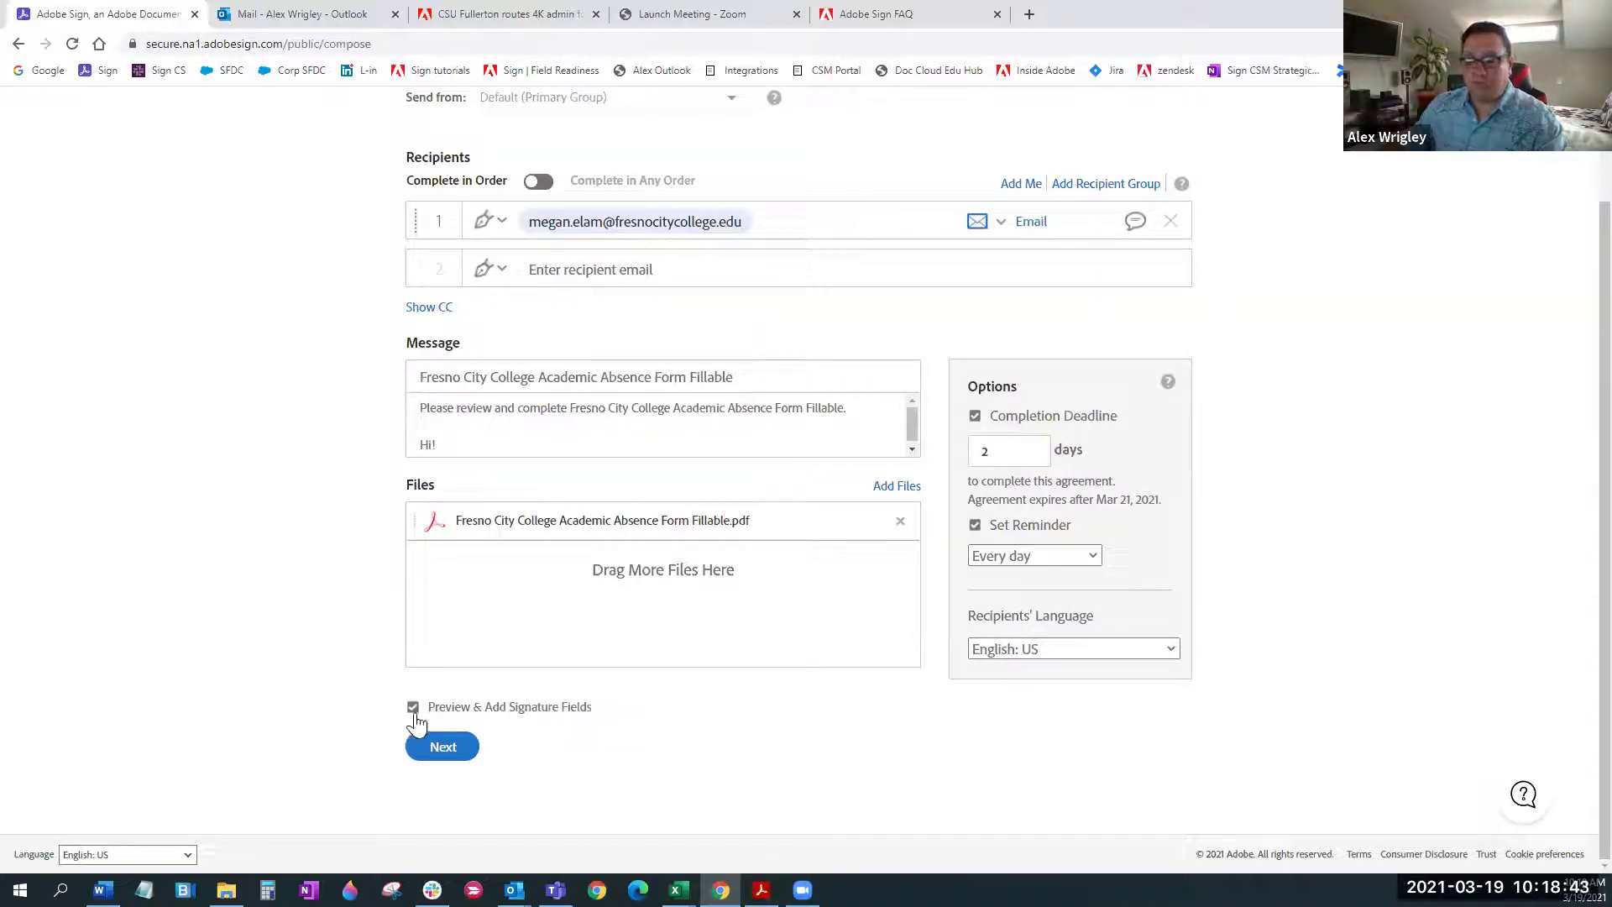
{"action": "left_click", "coordinate": [439, 748]}
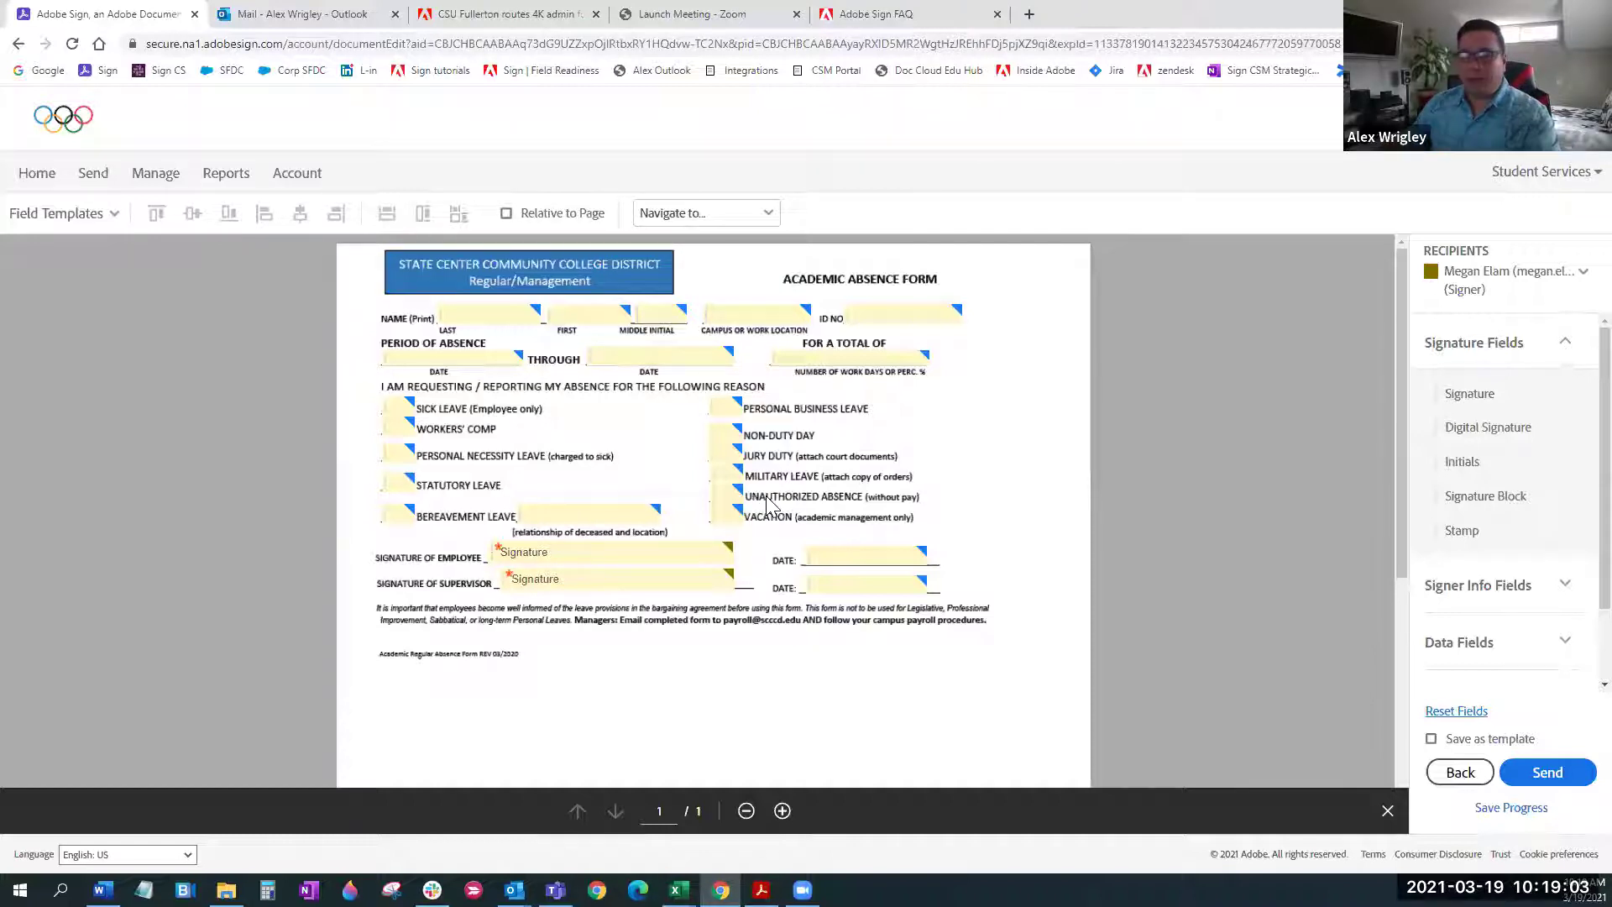
Confirm the employee signature field's type as Signature
{"action": "double_click", "coordinate": [597, 555]}
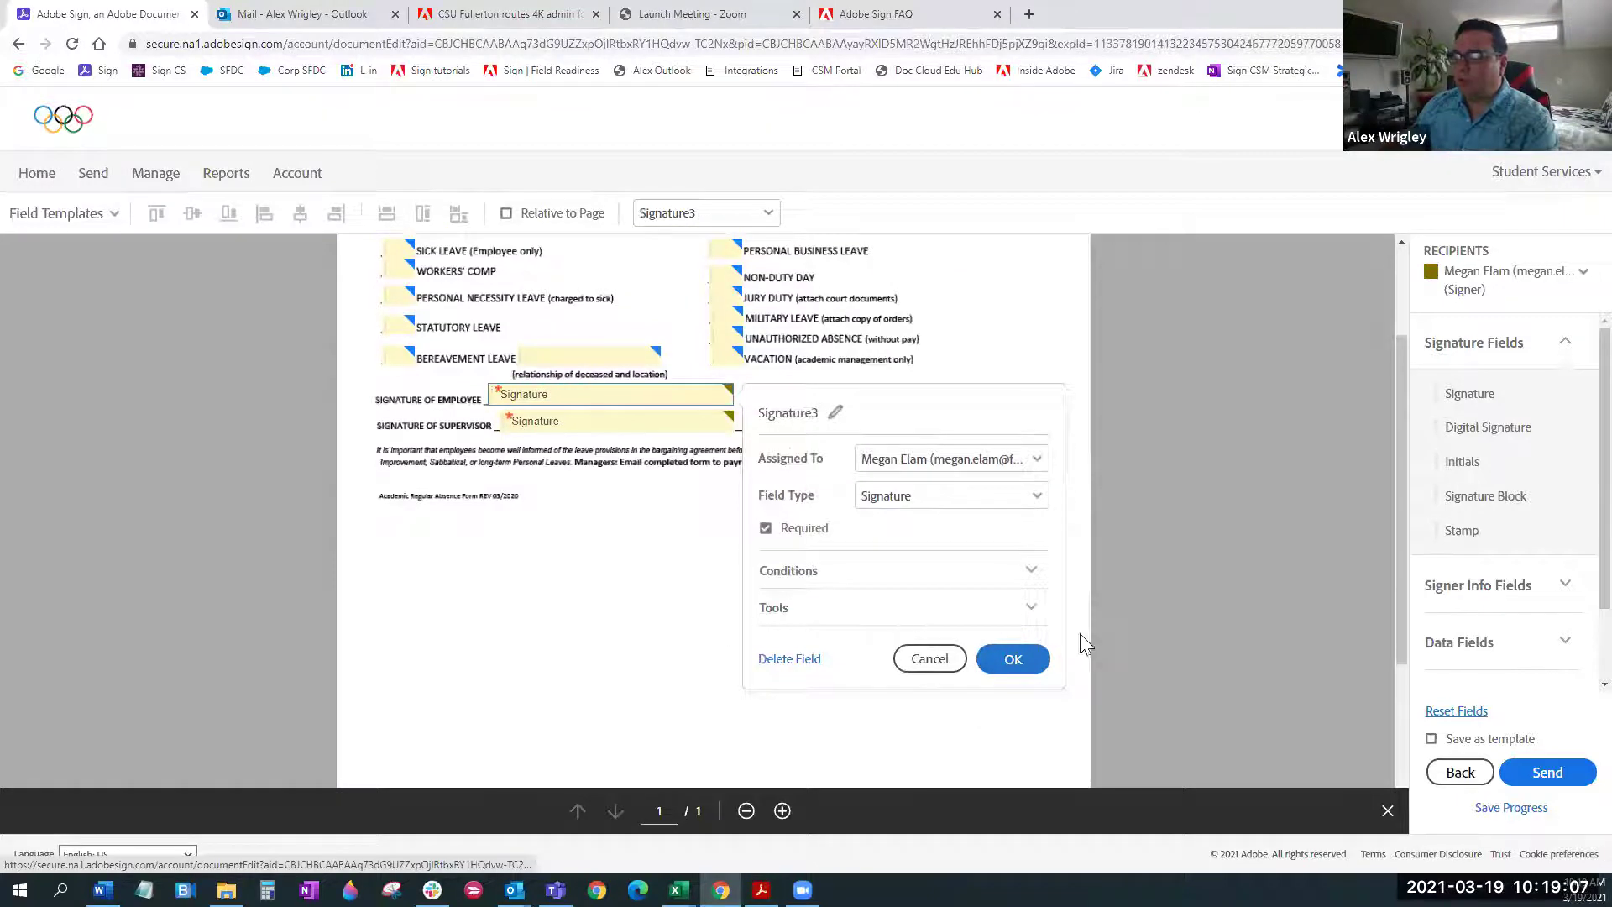
{"action": "scroll", "coordinate": [504, 589], "scroll_direction": "up", "scroll_amount": 1}
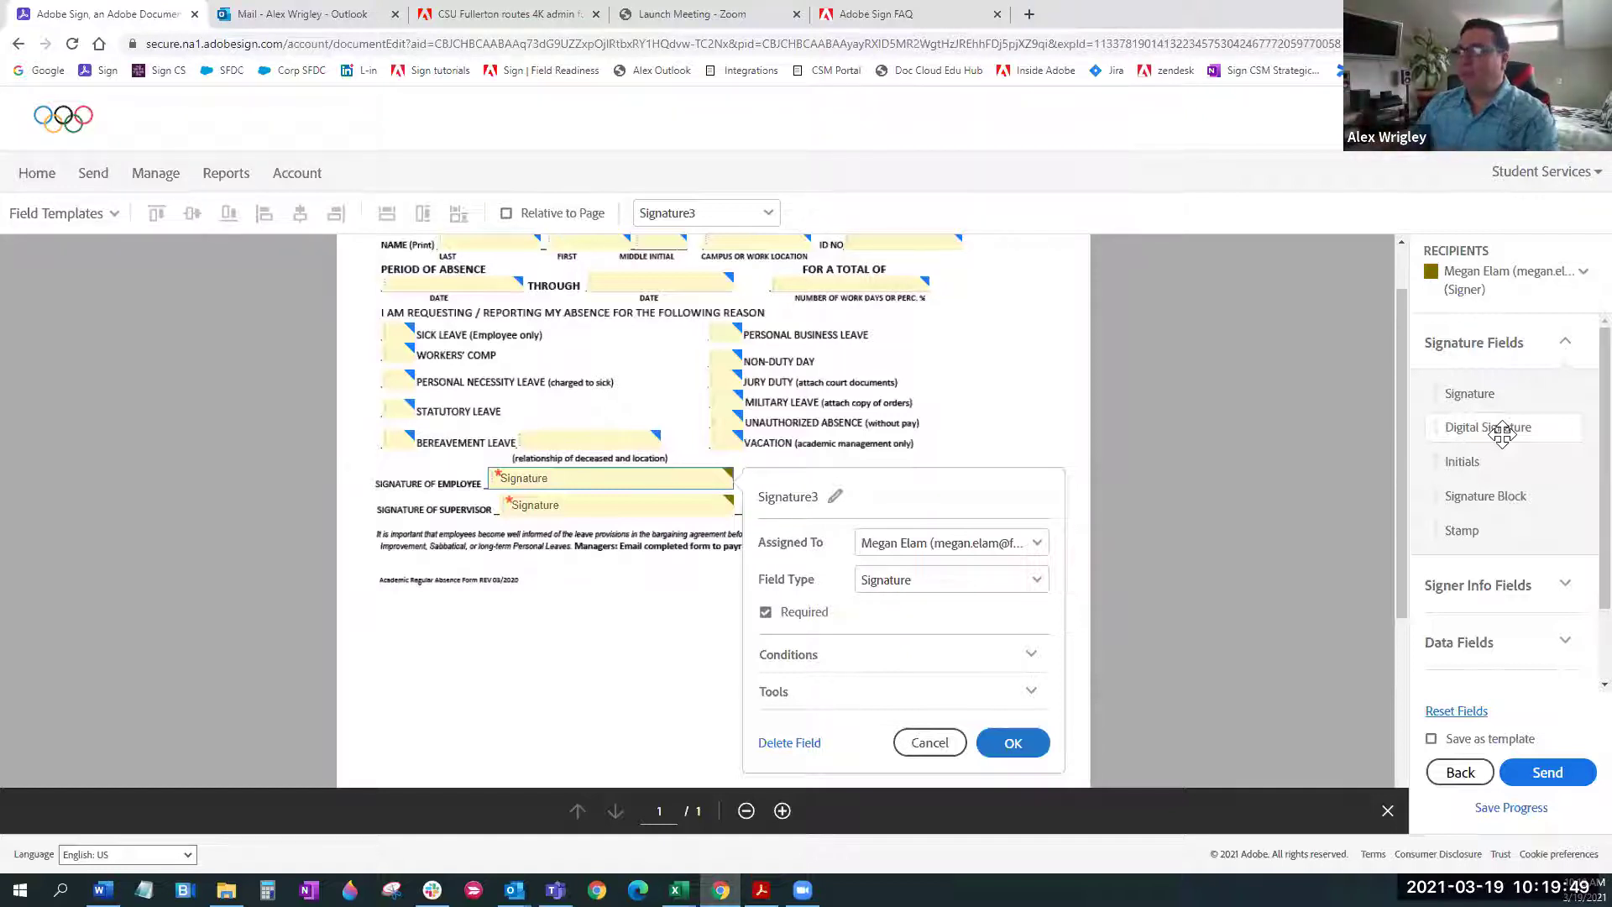
{"action": "left_click", "coordinate": [1528, 393]}
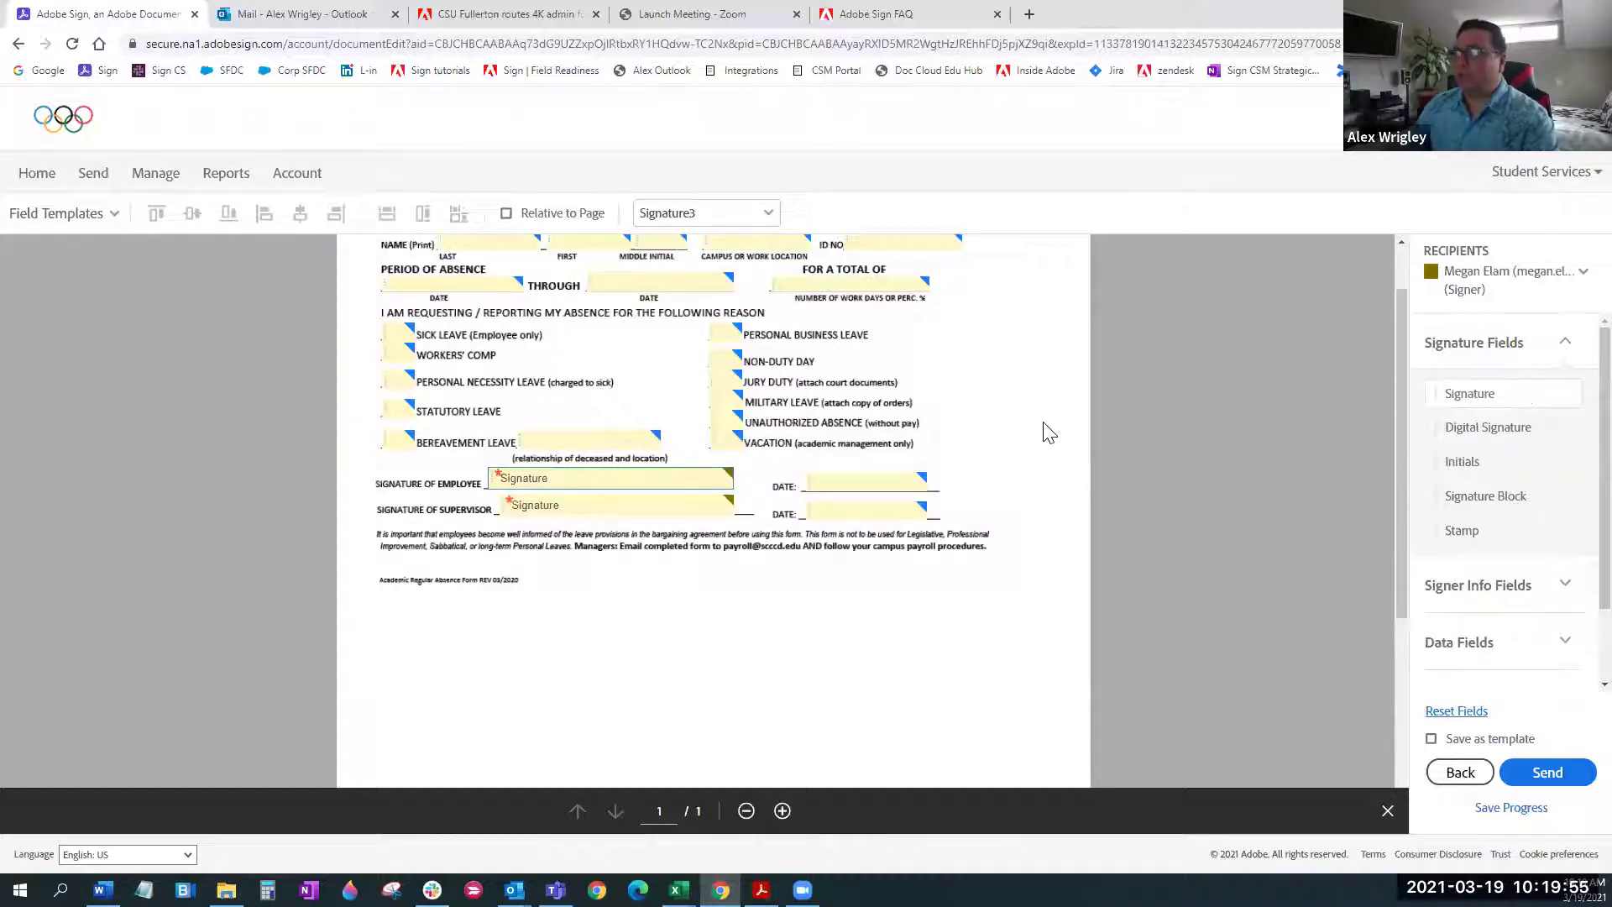
{"action": "double_click", "coordinate": [660, 480]}
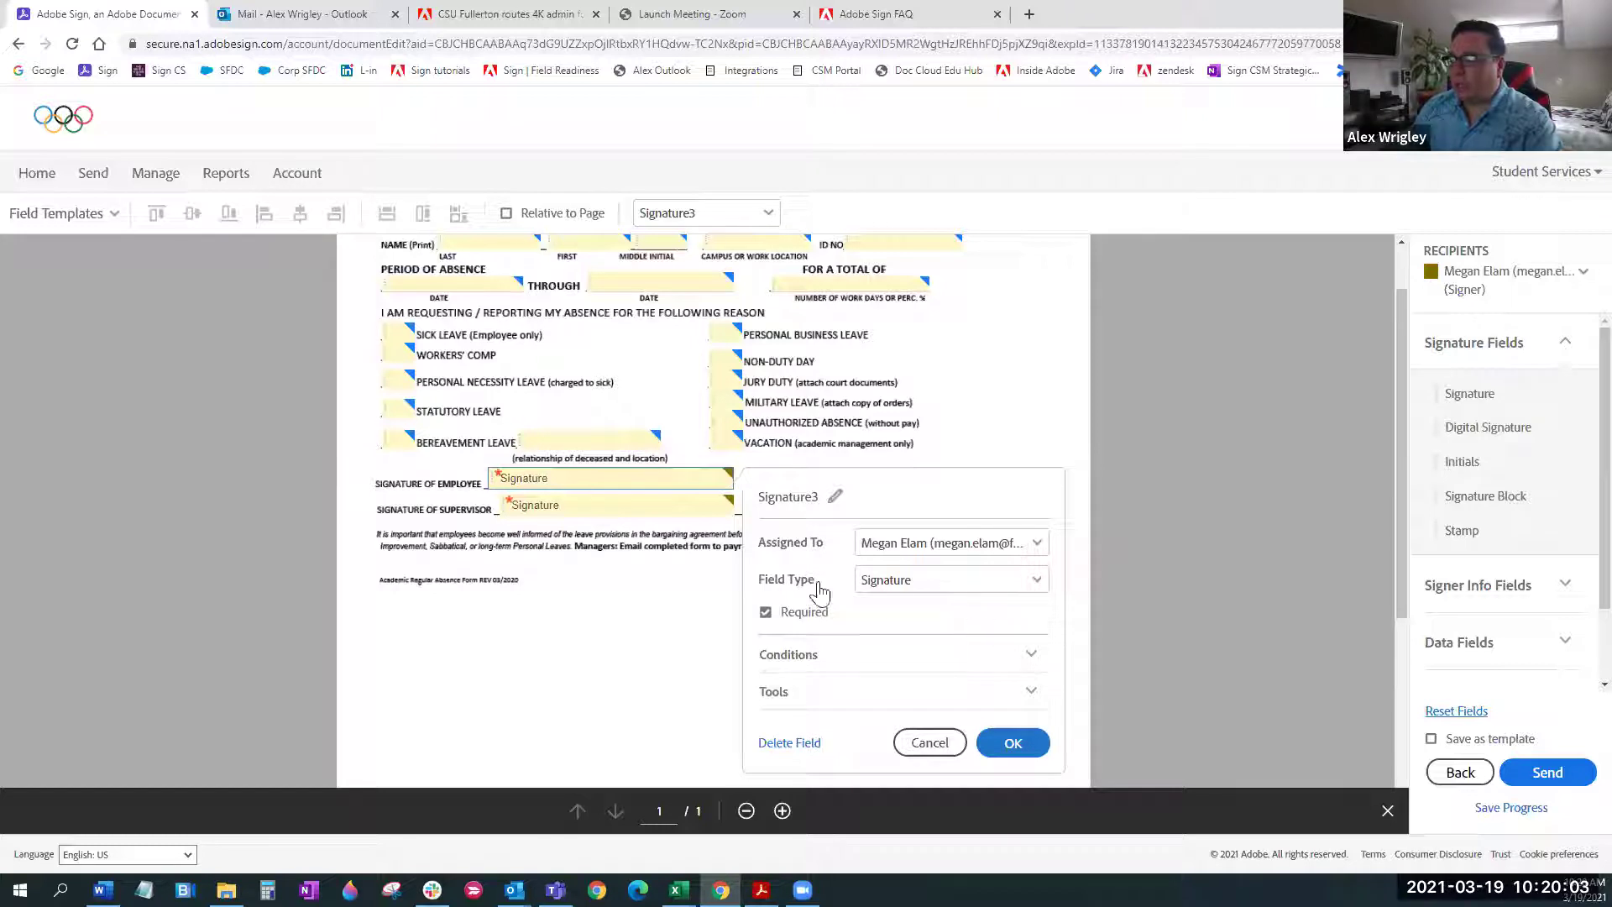
{"action": "left_click", "coordinate": [1018, 583]}
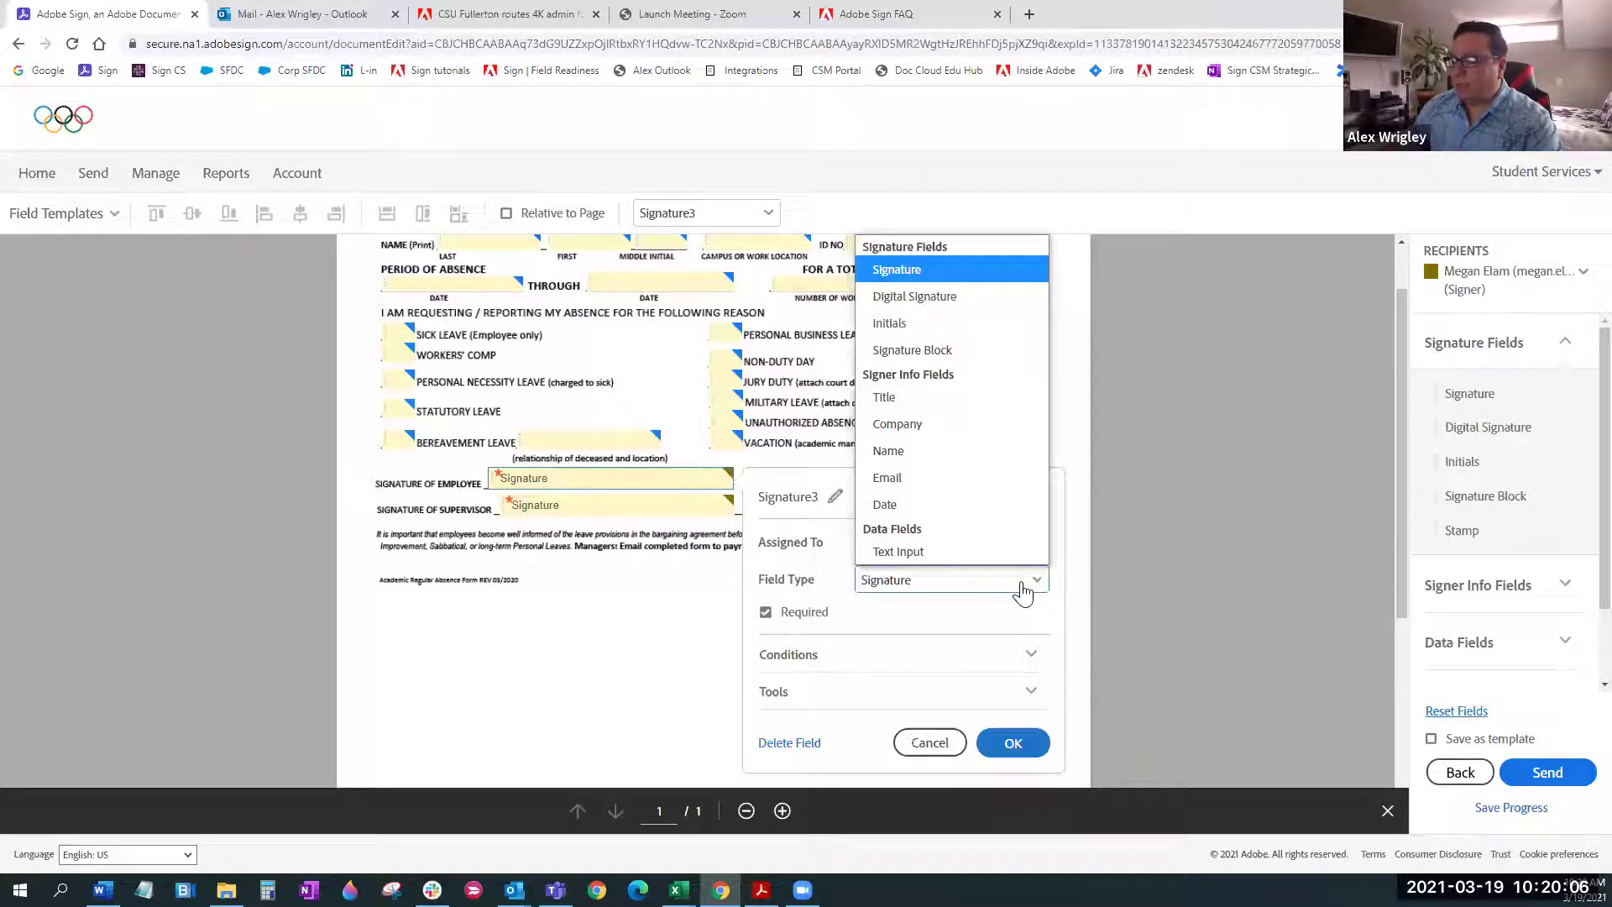
{"action": "left_click", "coordinate": [911, 271]}
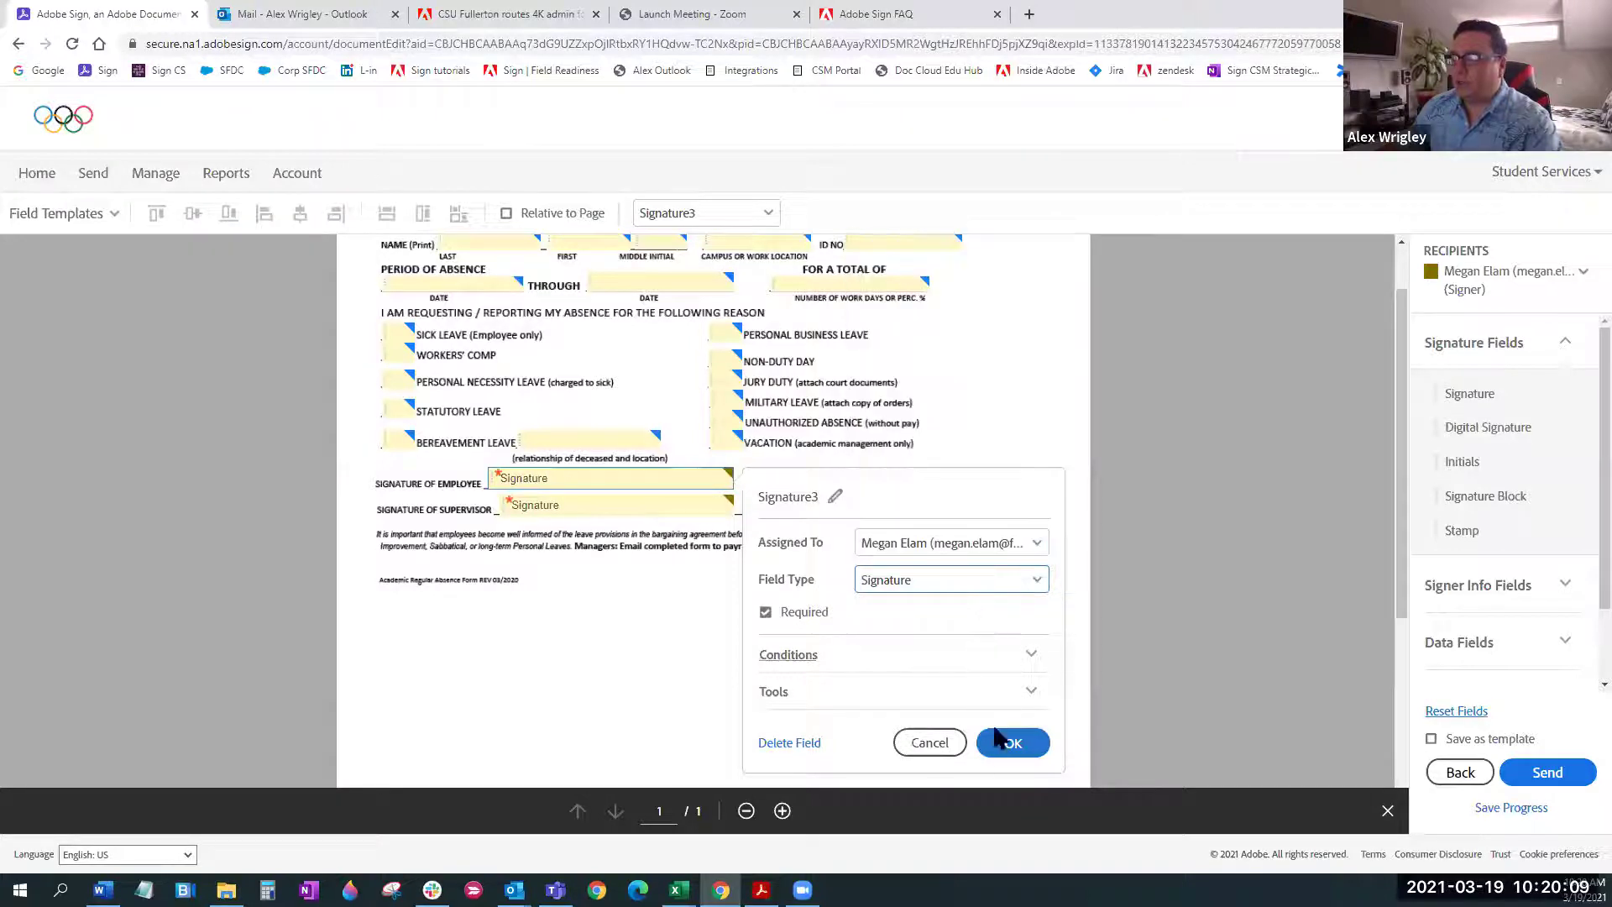
{"action": "left_click", "coordinate": [1014, 746]}
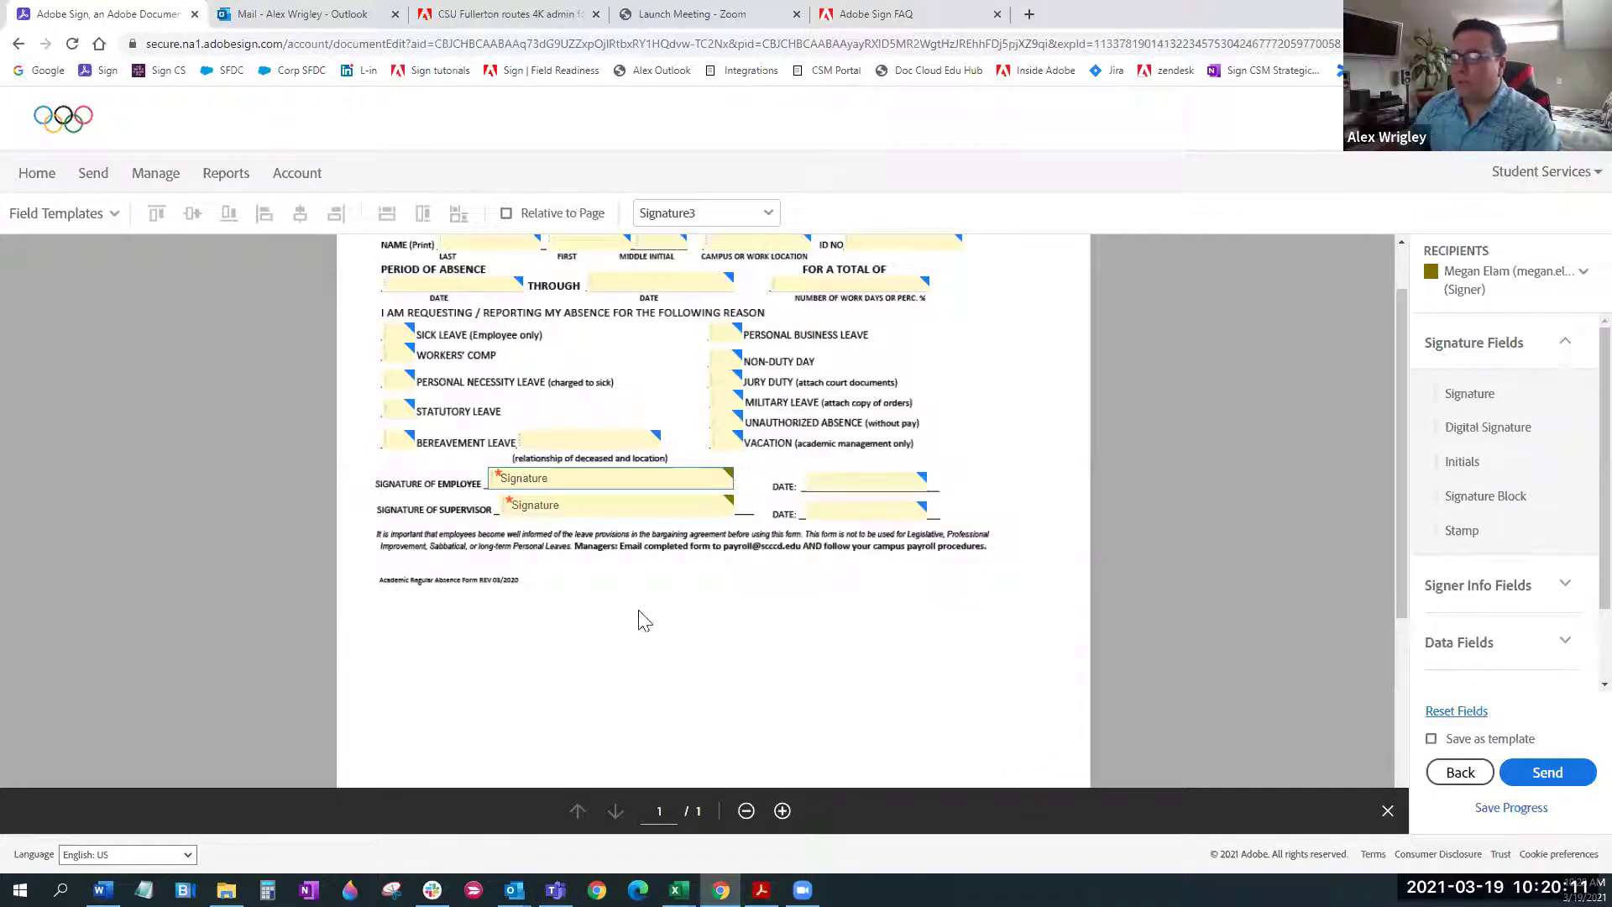
Delete the supervisor's signature and date fields from the form
{"action": "left_click_drag", "start_coordinate": [642, 500], "coordinate": [641, 496]}
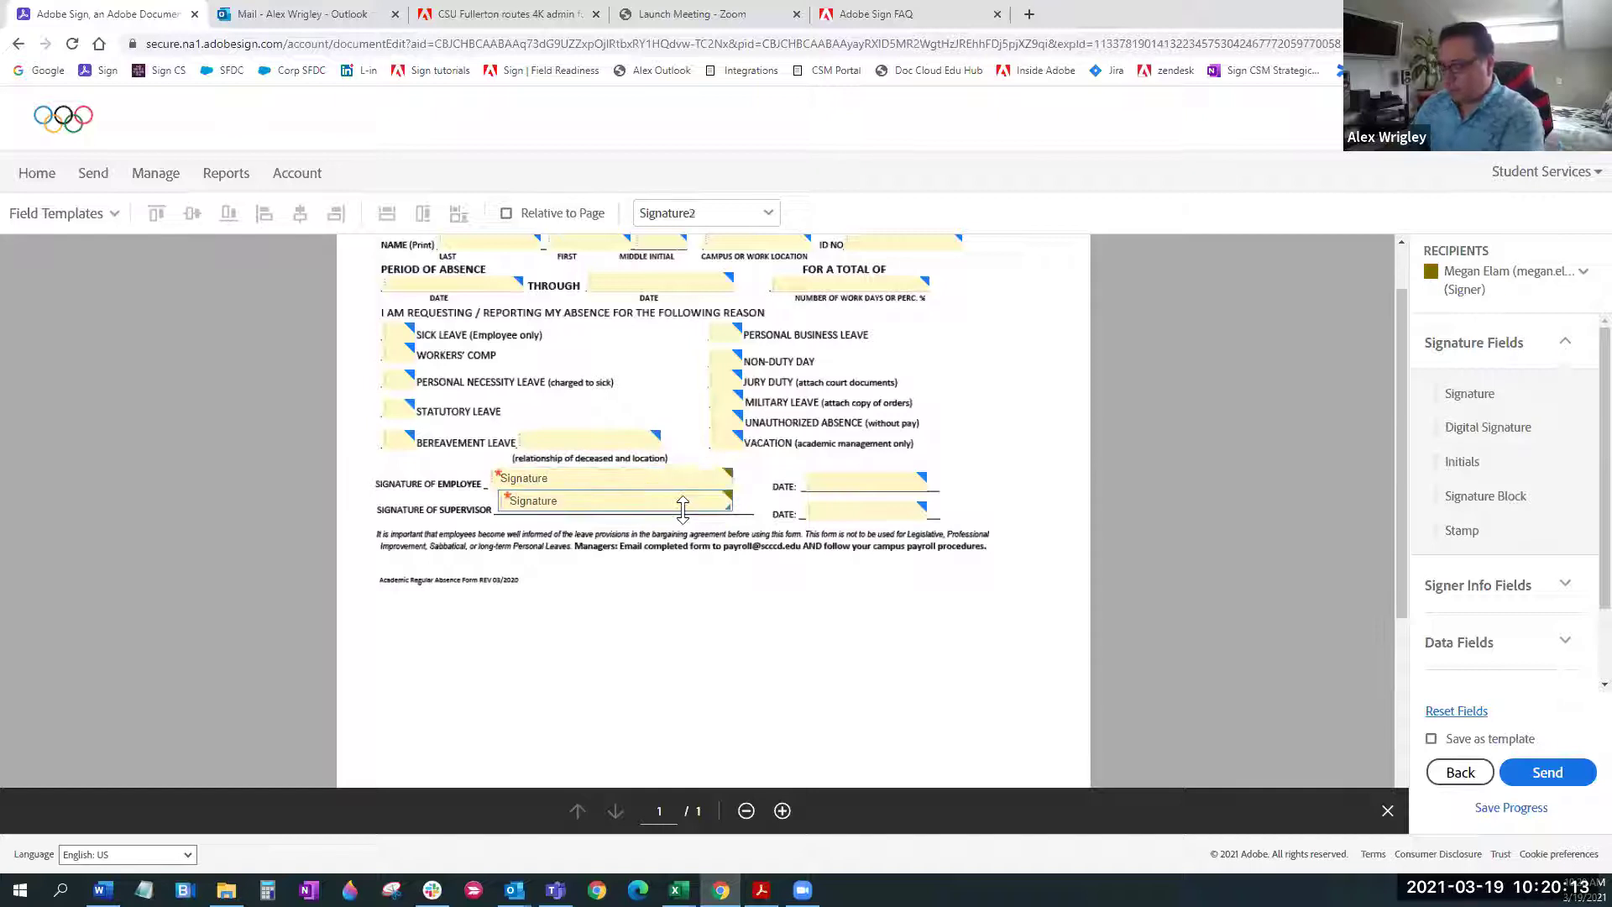
{"action": "key", "text": "Delete"}
{"action": "left_click", "coordinate": [810, 510]}
{"action": "key", "text": "Delete"}
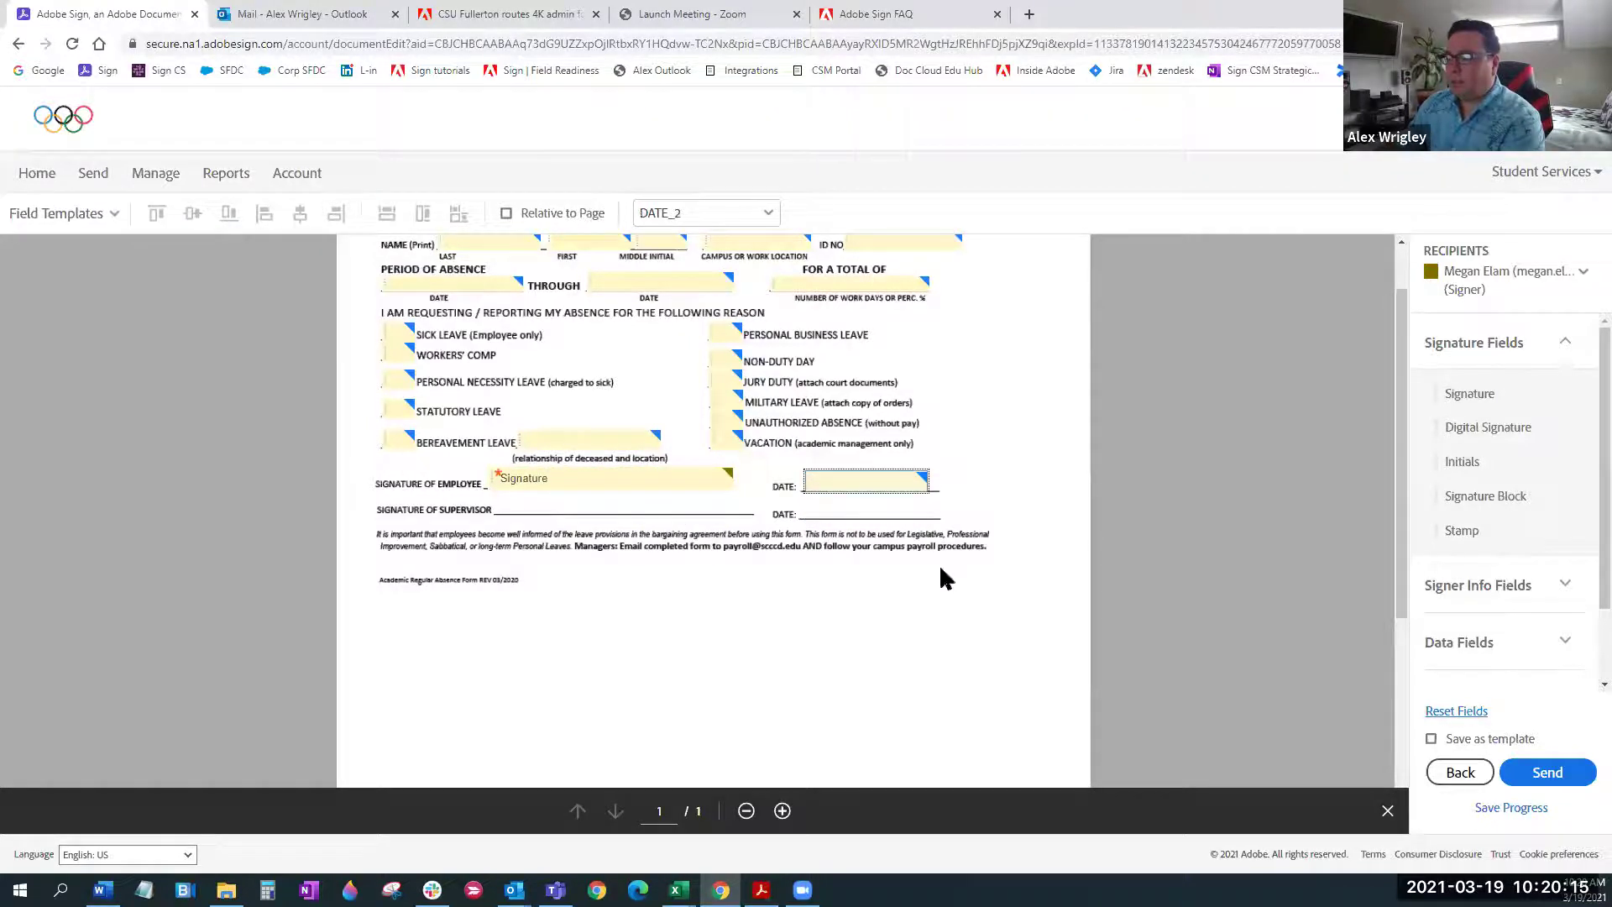
{"action": "scroll", "coordinate": [985, 637], "scroll_direction": "down", "scroll_amount": 3}
{"action": "scroll", "coordinate": [990, 637], "scroll_direction": "up", "scroll_amount": 4}
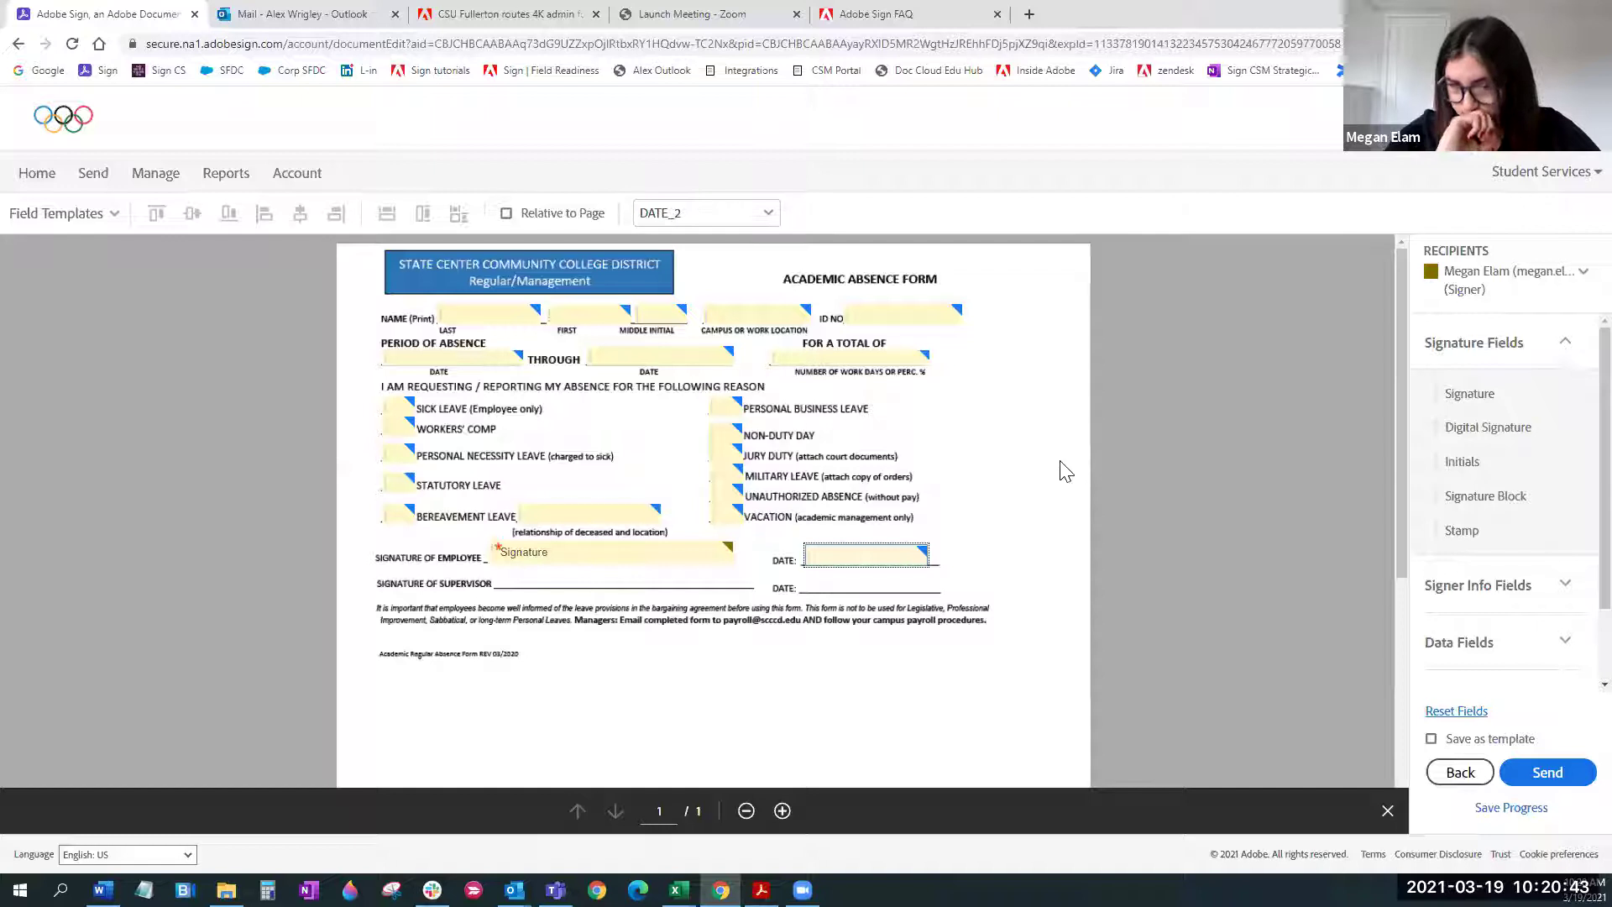
{"action": "scroll", "coordinate": [1110, 453], "scroll_direction": "down", "scroll_amount": 2}
{"action": "scroll", "coordinate": [1117, 443], "scroll_direction": "up", "scroll_amount": 1}
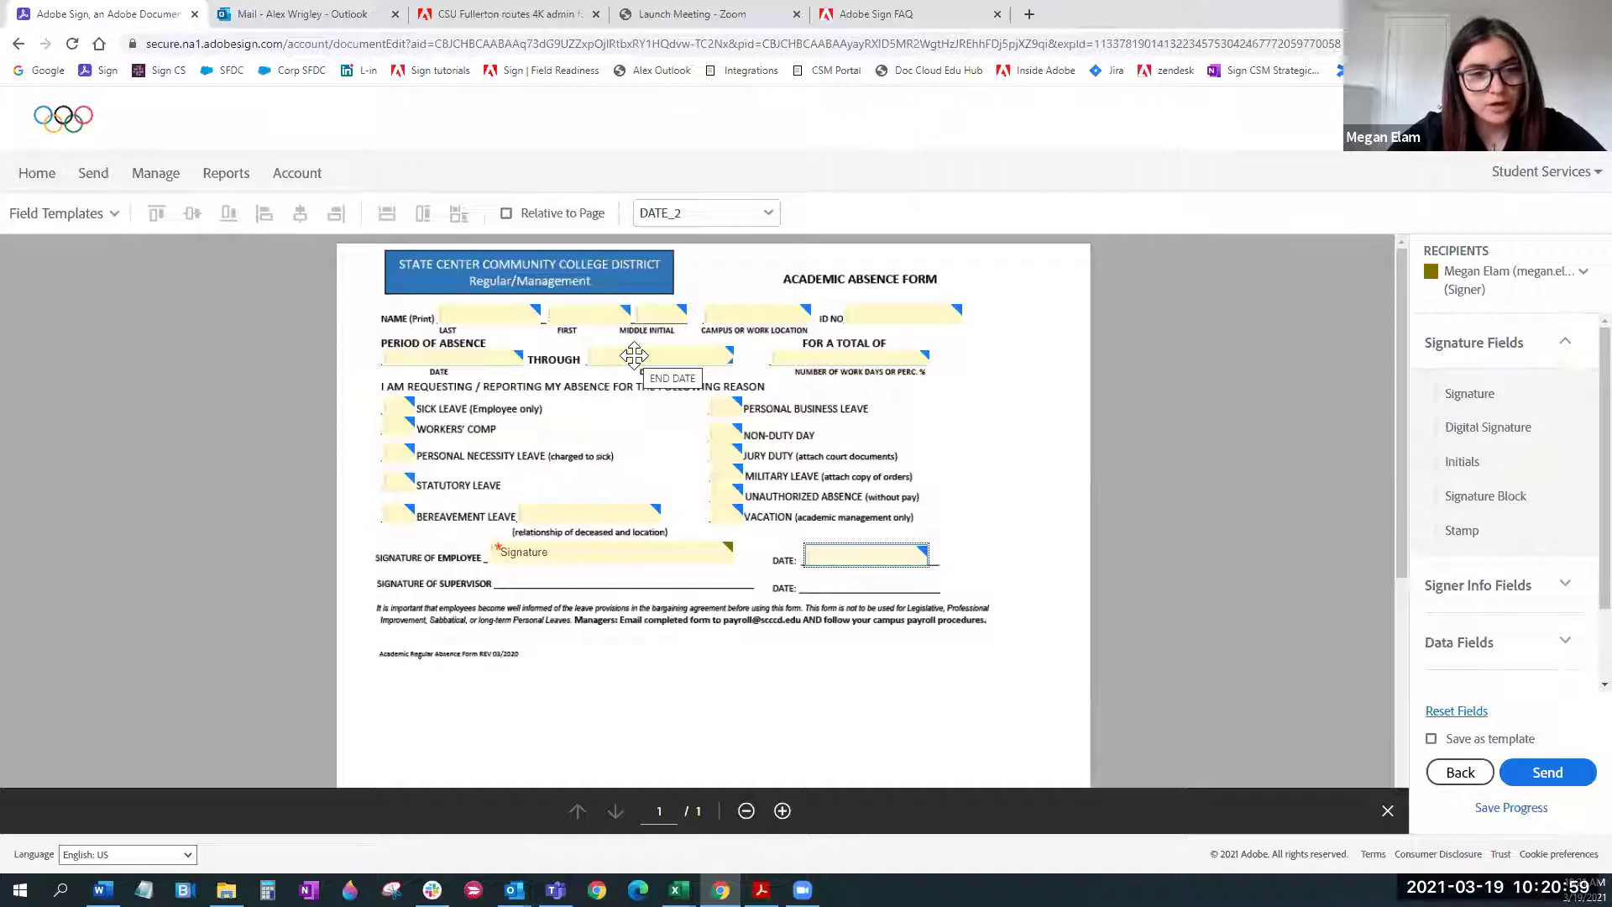
Set the END DATE field's validation to Date, keeping the US date format
{"action": "double_click", "coordinate": [634, 355]}
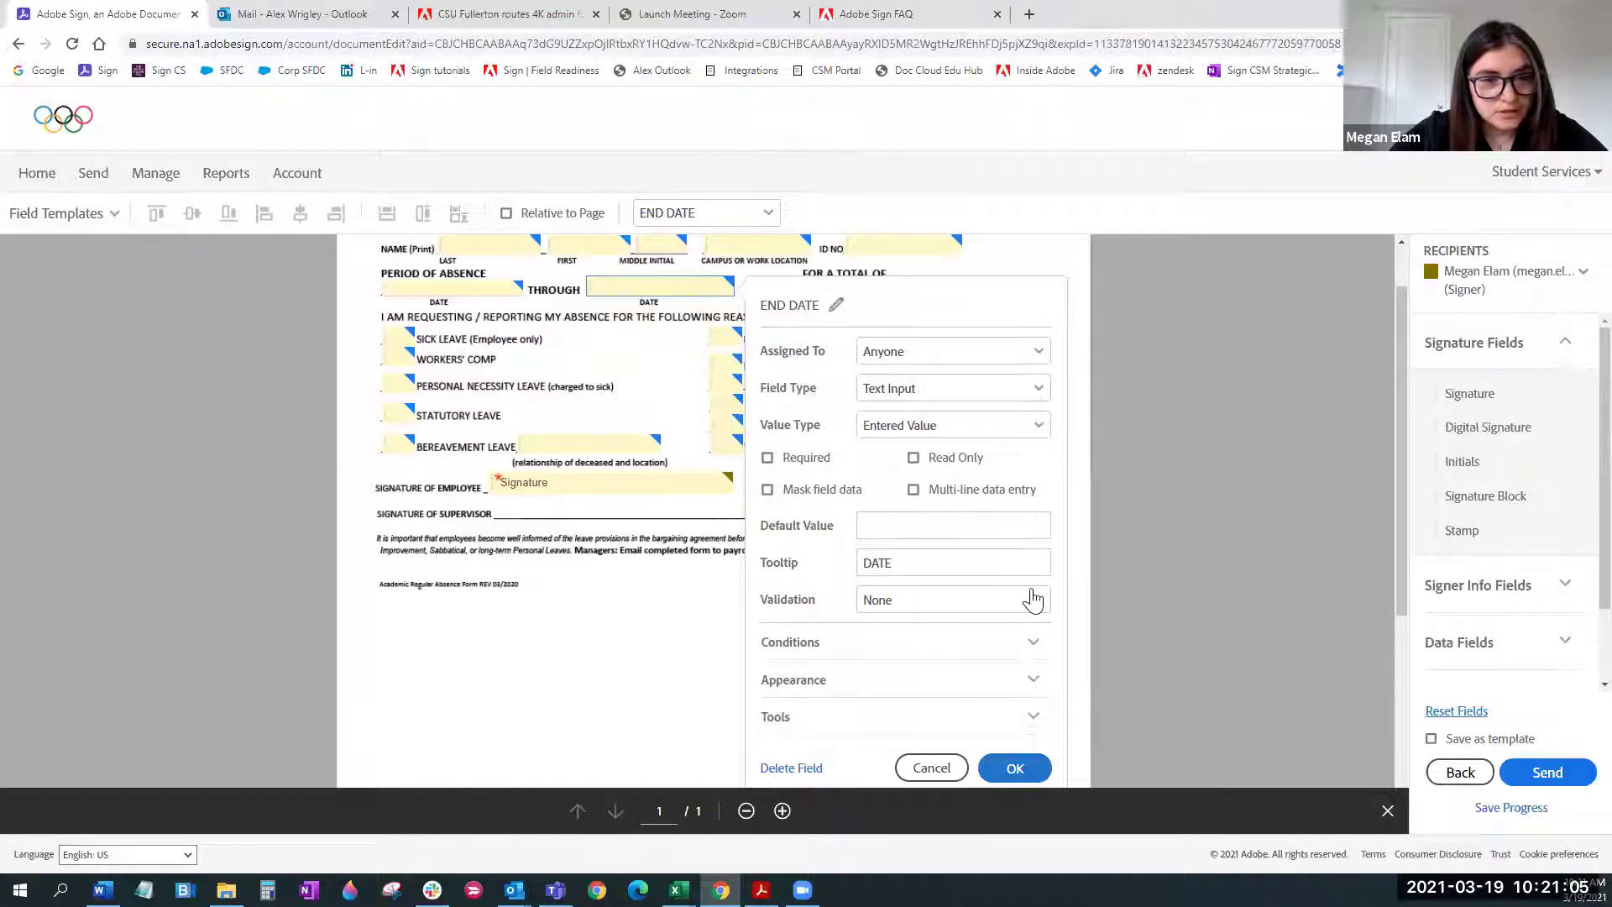
{"action": "scroll", "coordinate": [1049, 570], "scroll_direction": "down", "scroll_amount": 2}
{"action": "left_click", "coordinate": [1037, 439]}
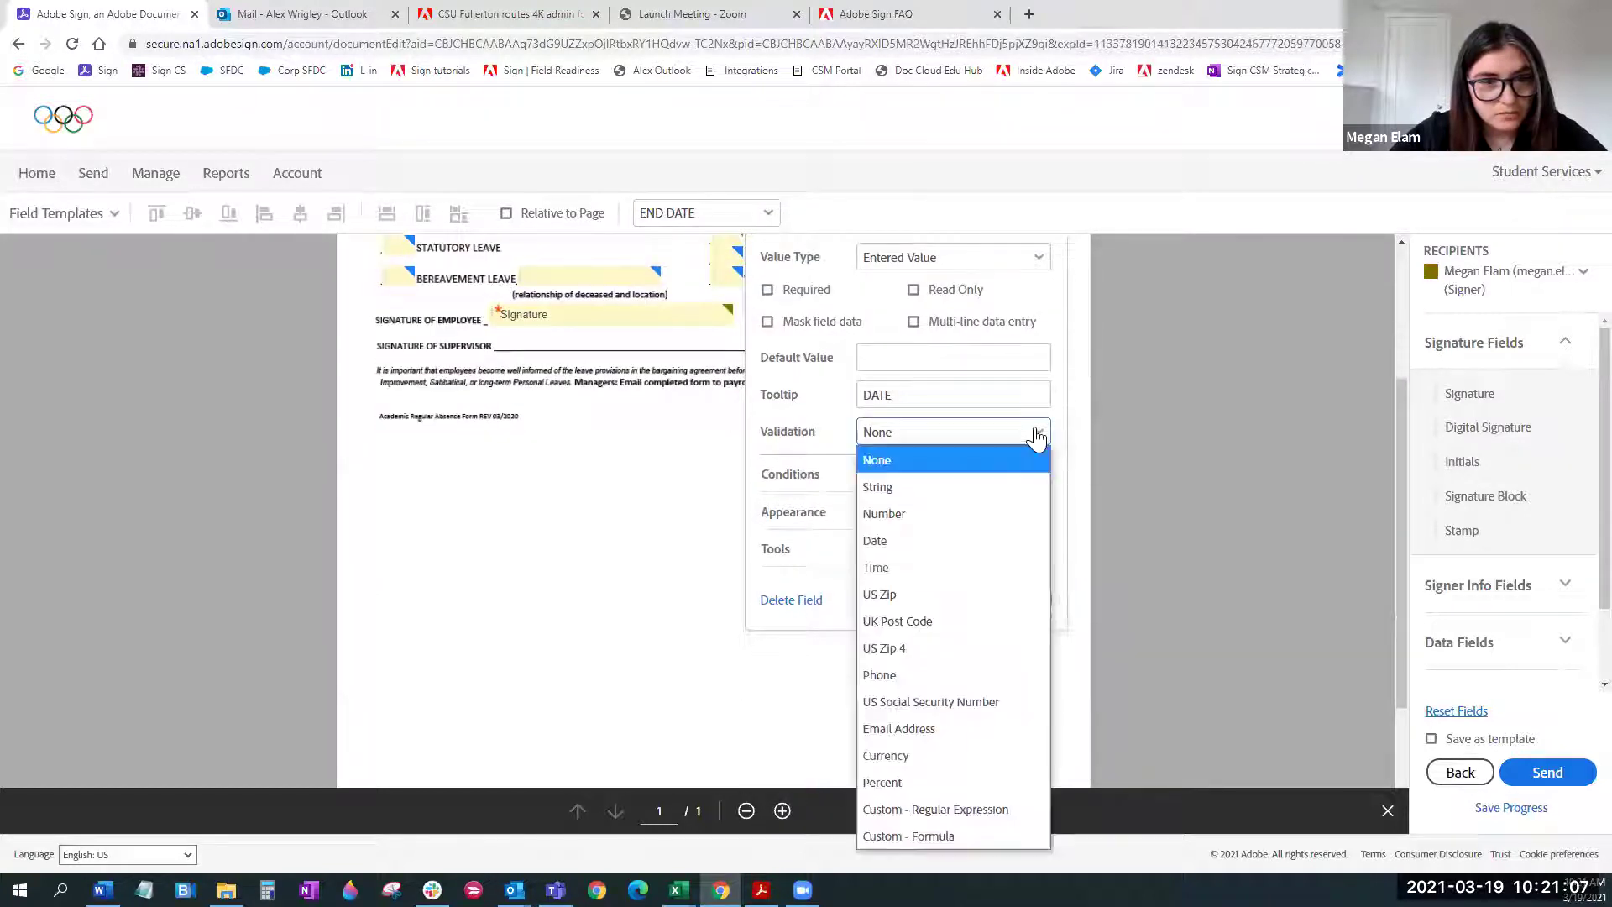
{"action": "left_click", "coordinate": [1007, 541]}
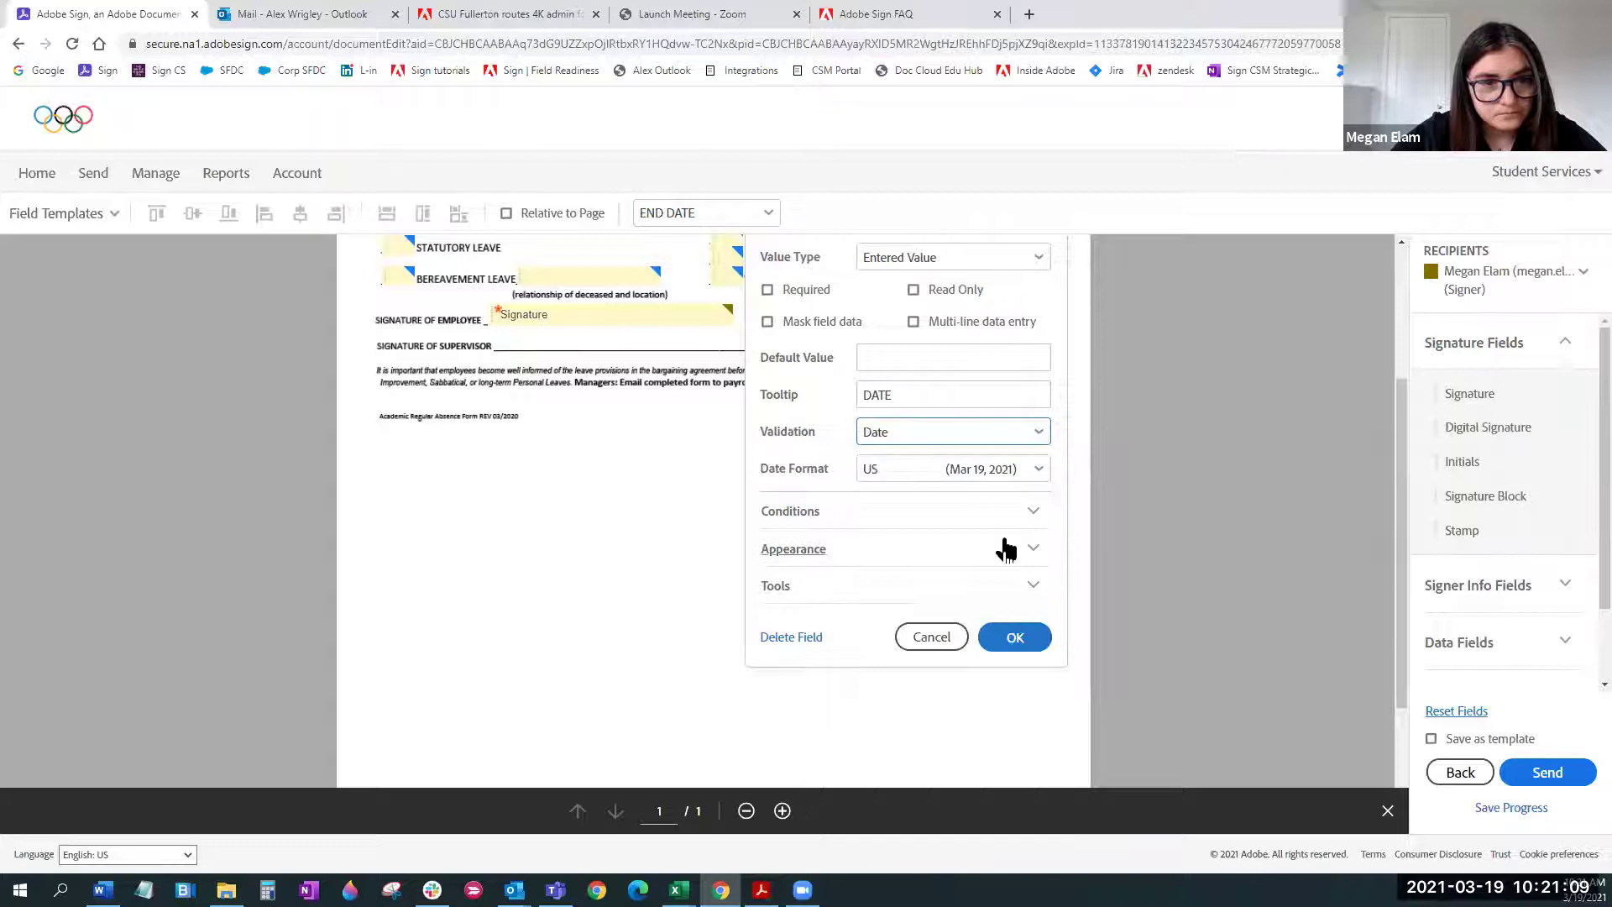
{"action": "left_click", "coordinate": [1038, 472]}
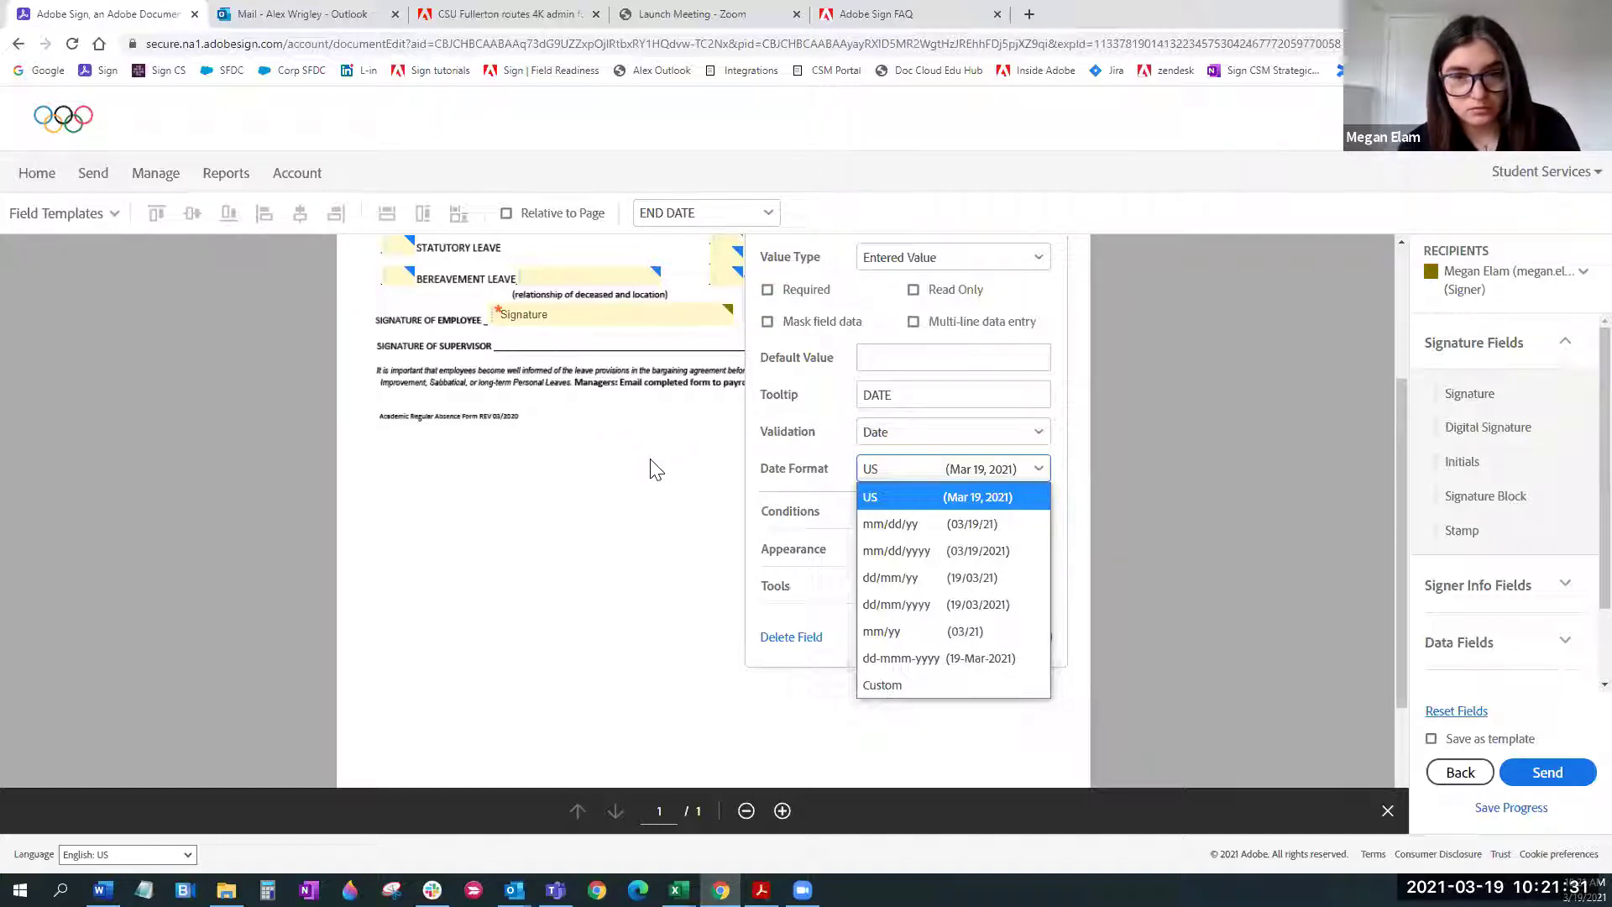
{"action": "left_click", "coordinate": [667, 470]}
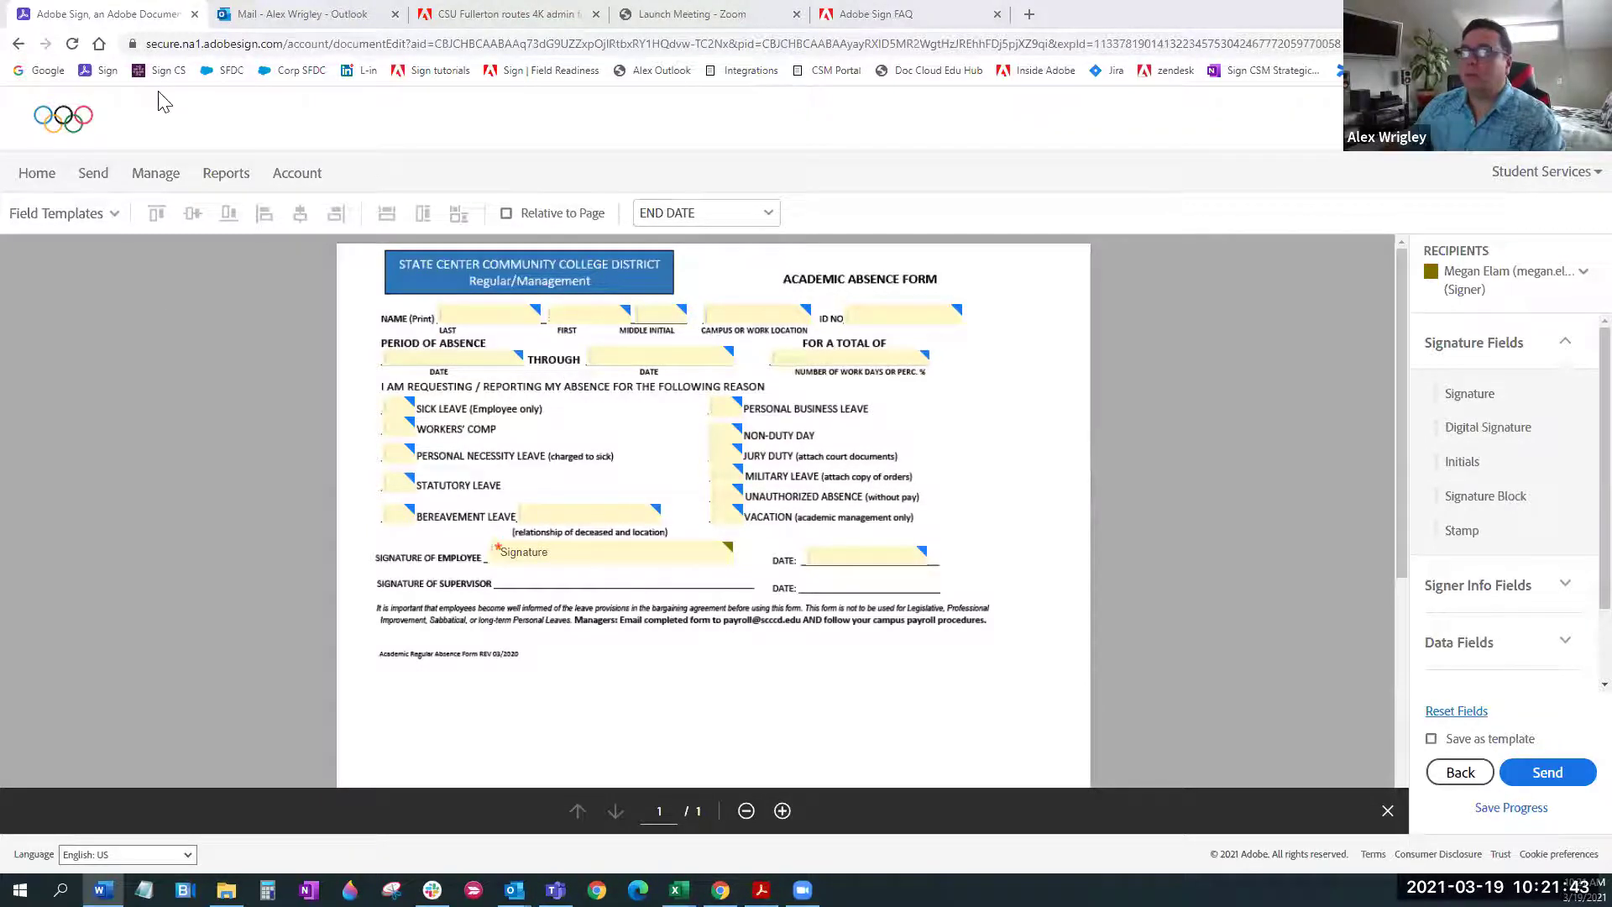
{"action": "left_click", "coordinate": [487, 13]}
{"action": "left_click", "coordinate": [109, 14]}
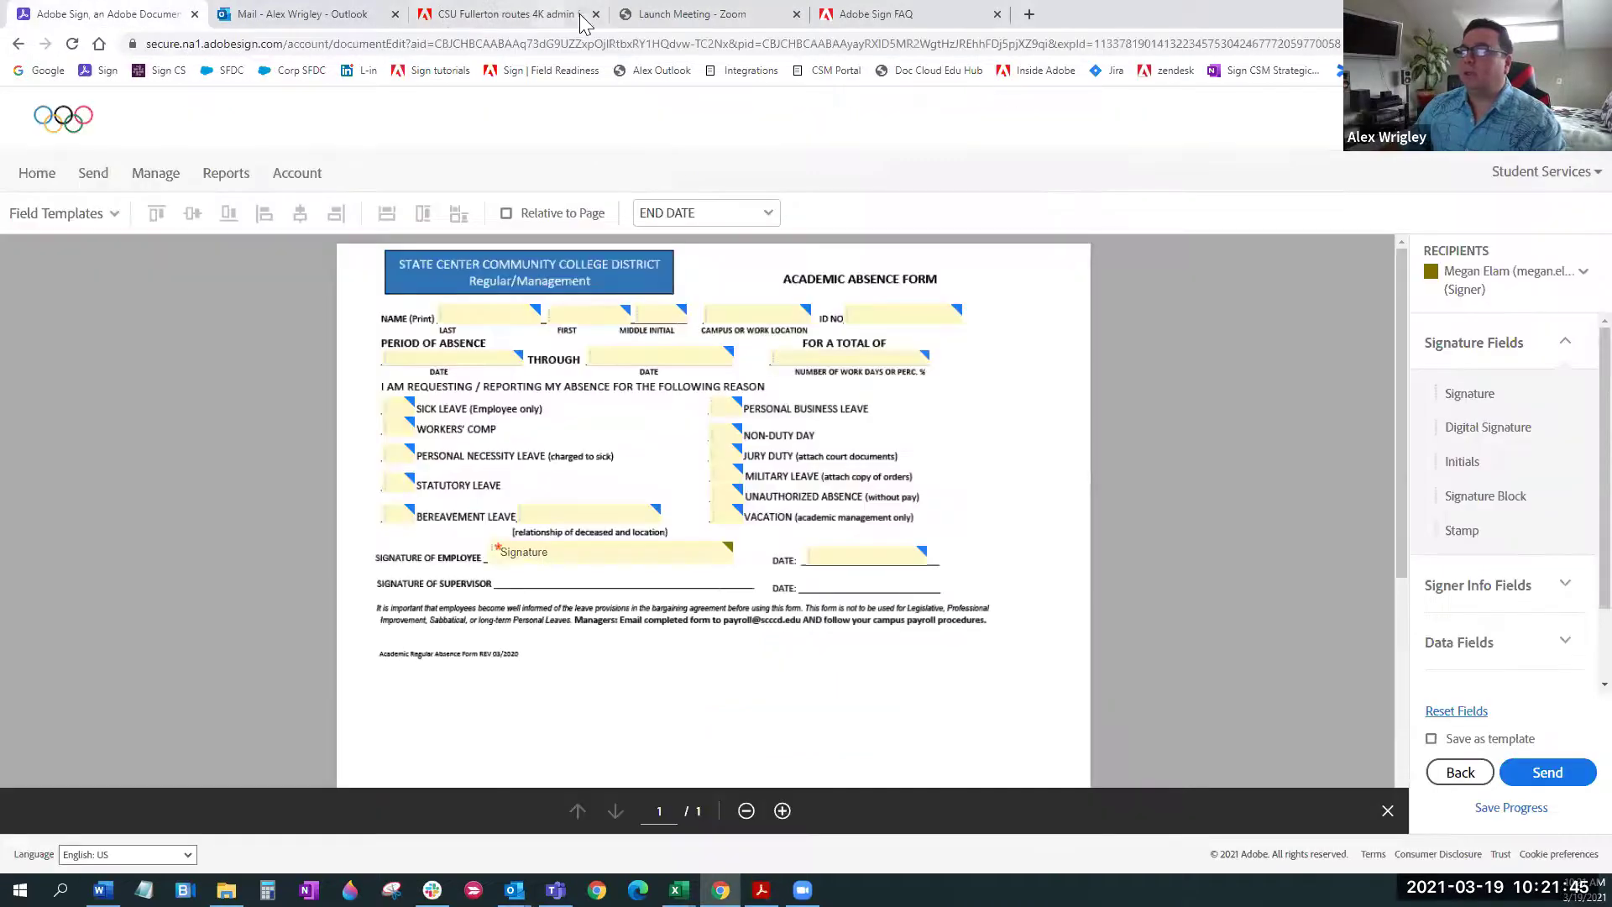
{"action": "left_click", "coordinate": [906, 15]}
{"action": "scroll", "coordinate": [929, 471], "scroll_direction": "down", "scroll_amount": 5}
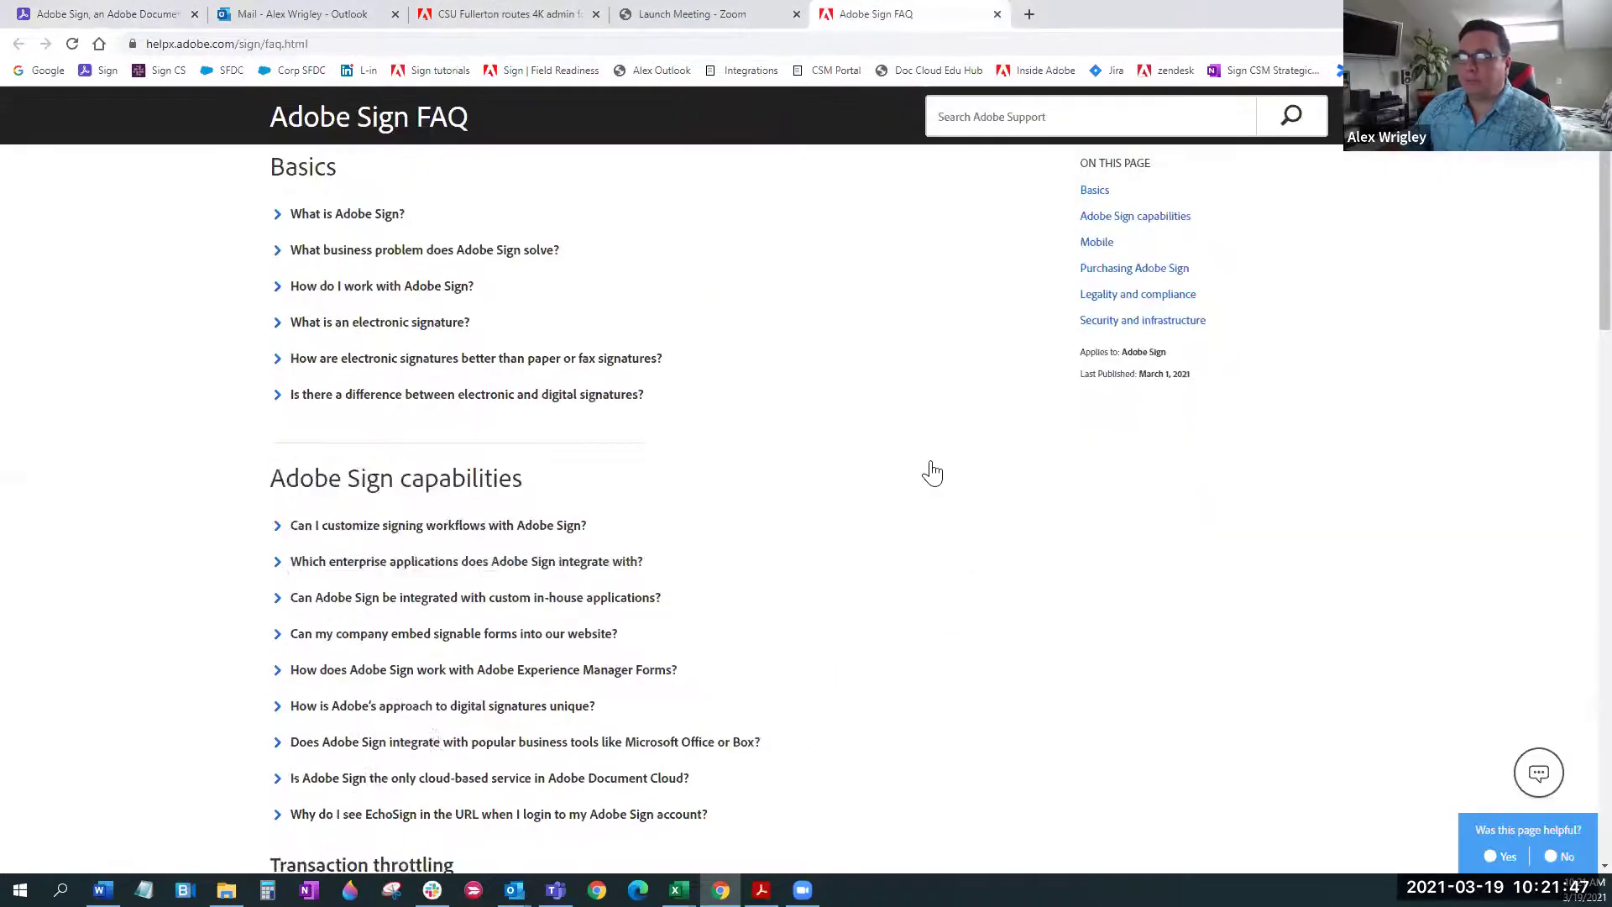
{"action": "scroll", "coordinate": [251, 445], "scroll_direction": "down", "scroll_amount": 3}
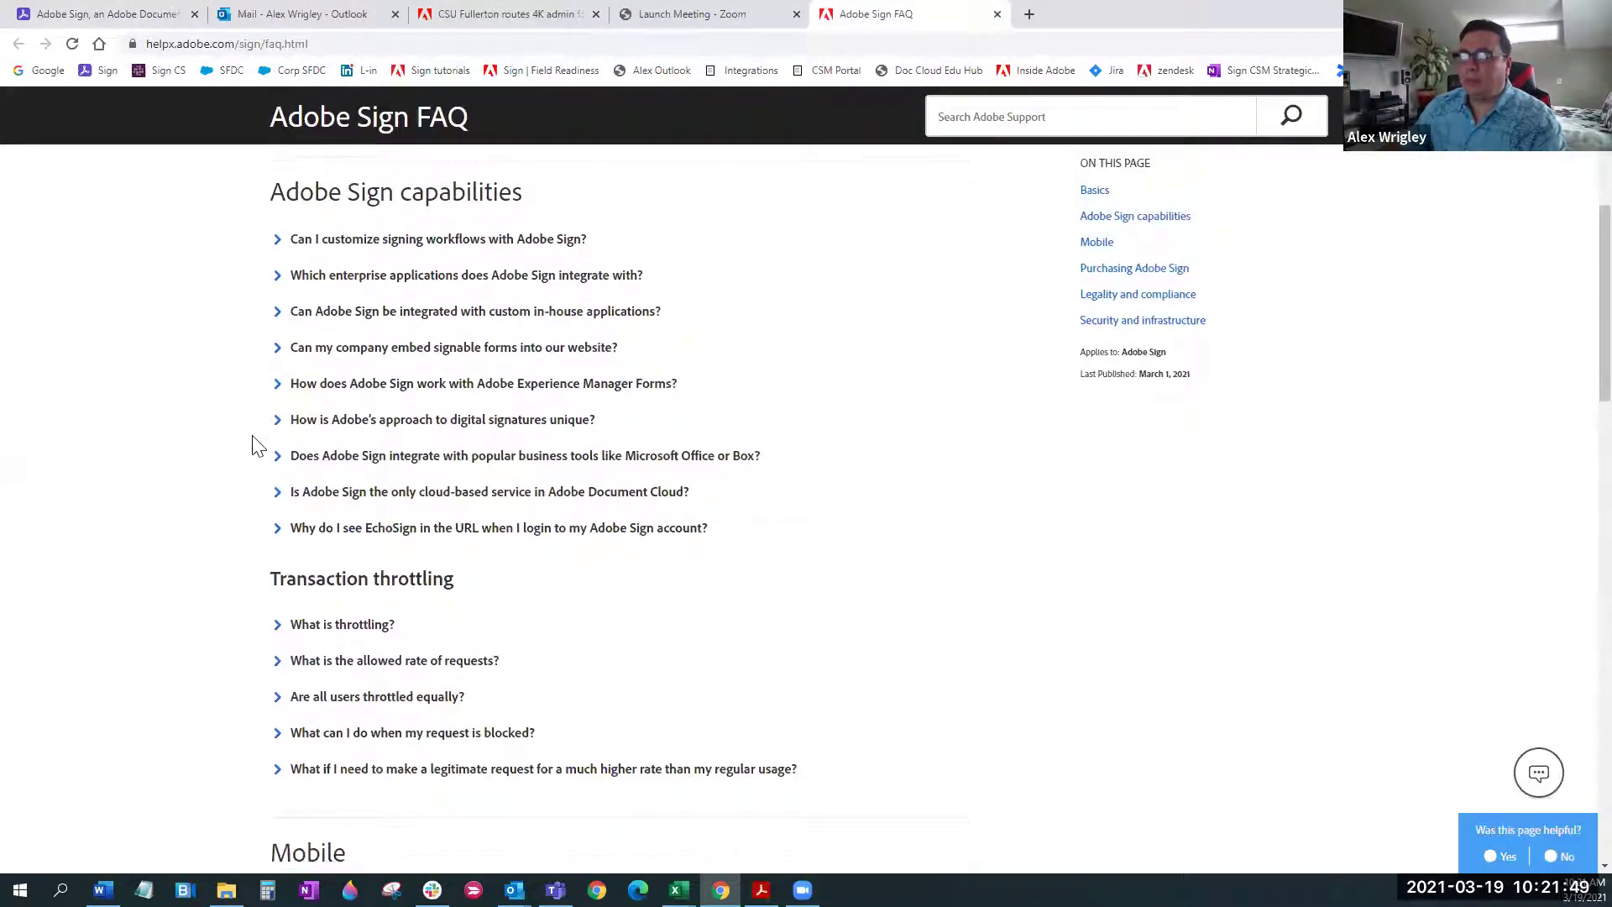
{"action": "scroll", "coordinate": [252, 466], "scroll_direction": "down", "scroll_amount": 12}
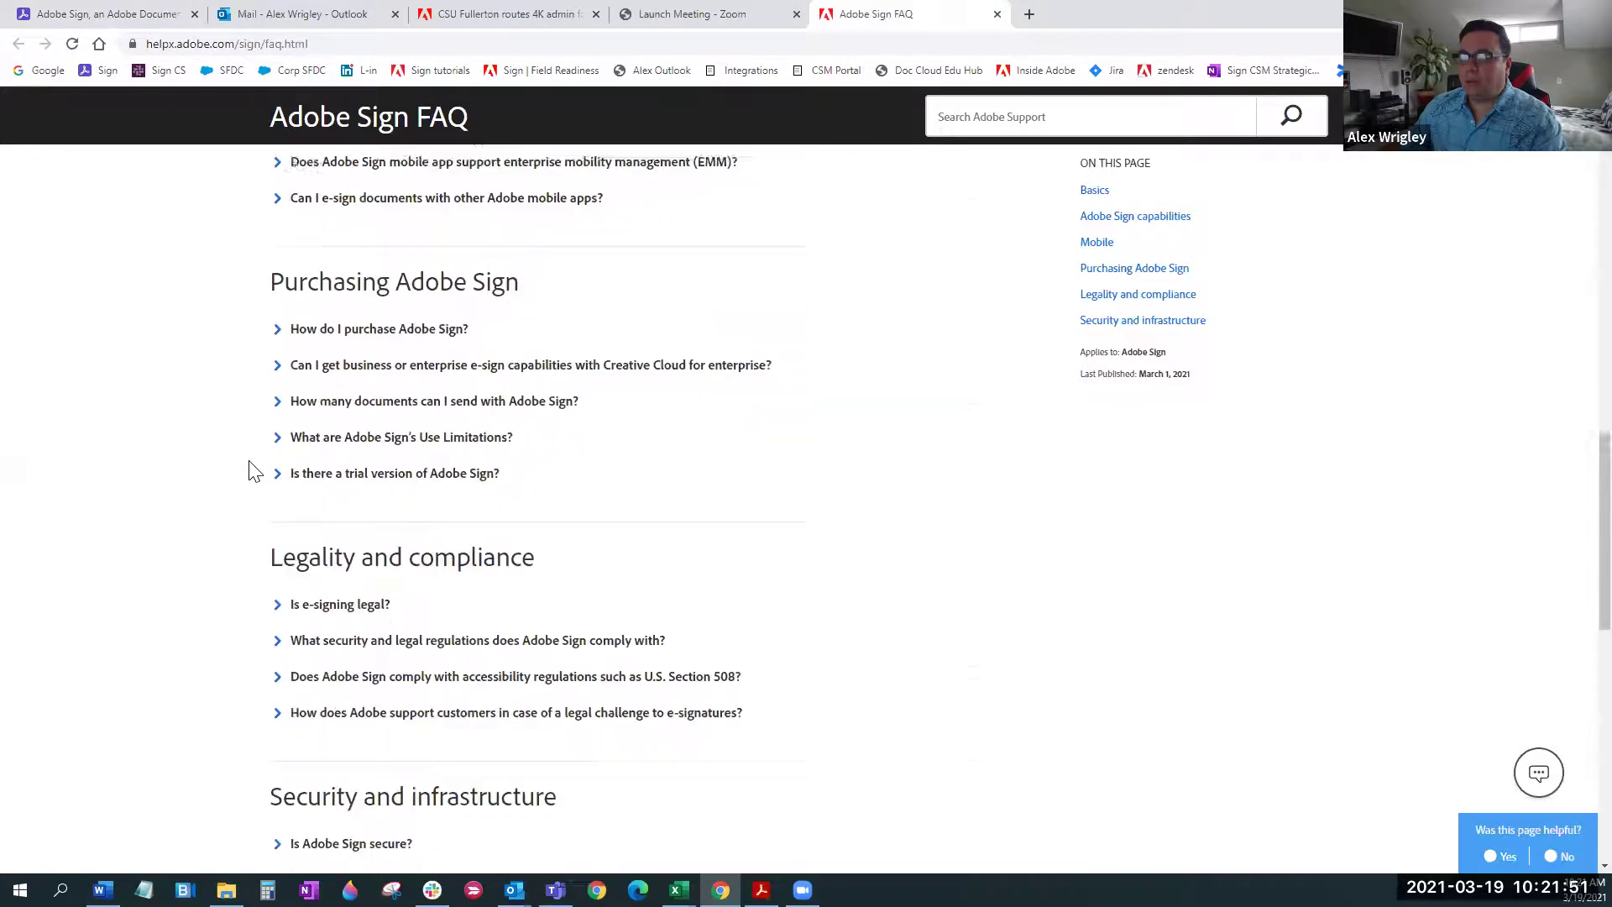
{"action": "scroll", "coordinate": [252, 453], "scroll_direction": "up", "scroll_amount": 9}
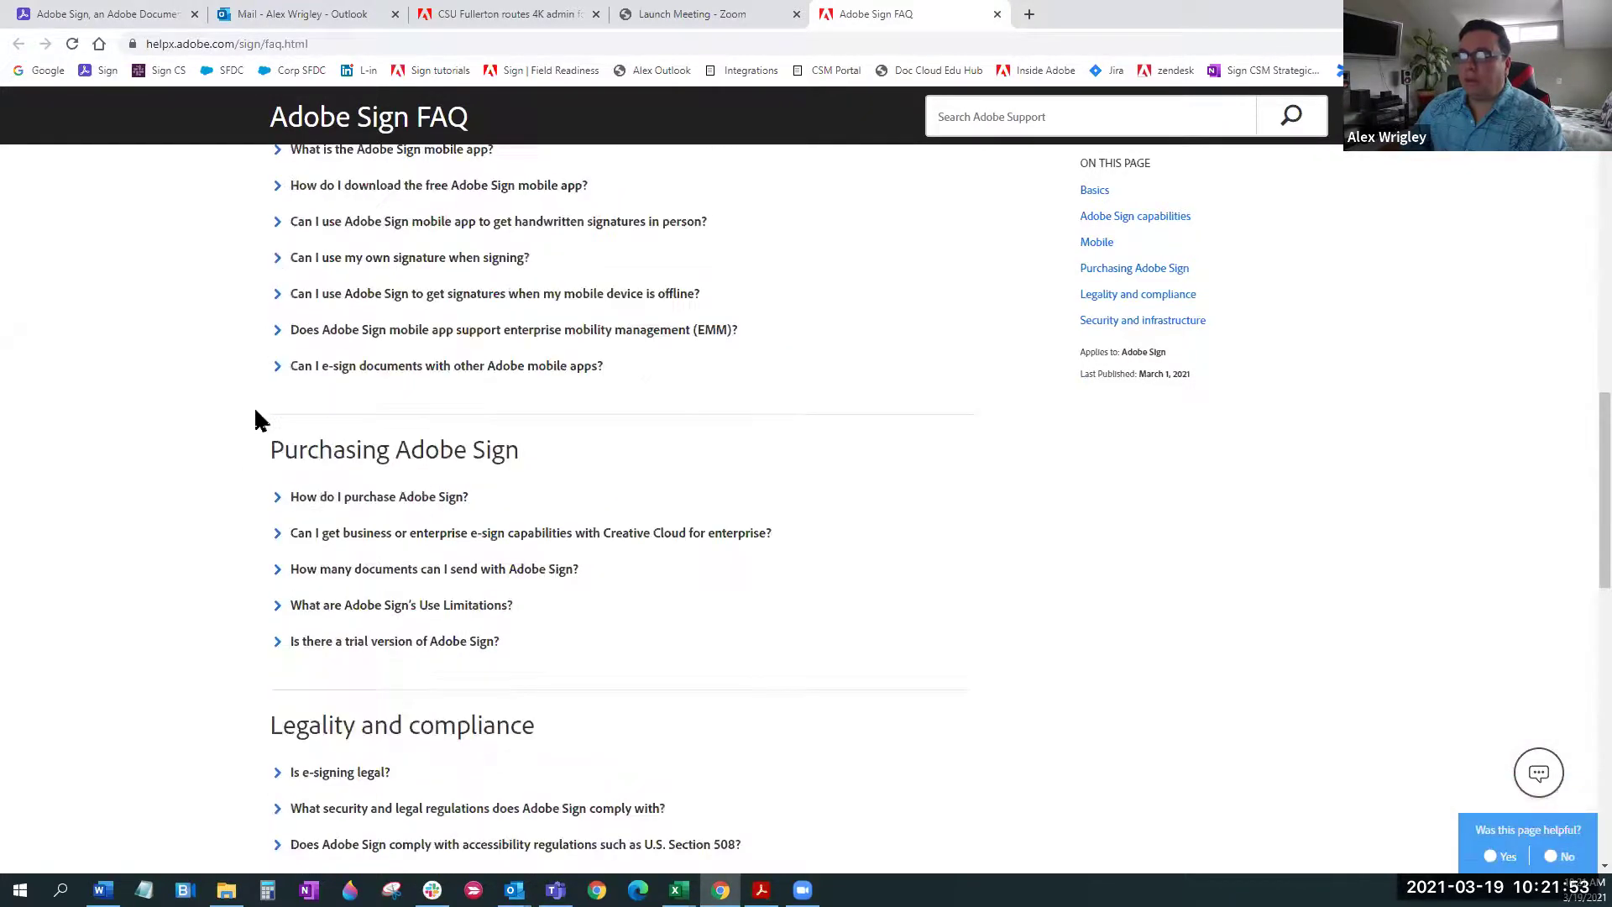
{"action": "scroll", "coordinate": [266, 436], "scroll_direction": "up", "scroll_amount": 4}
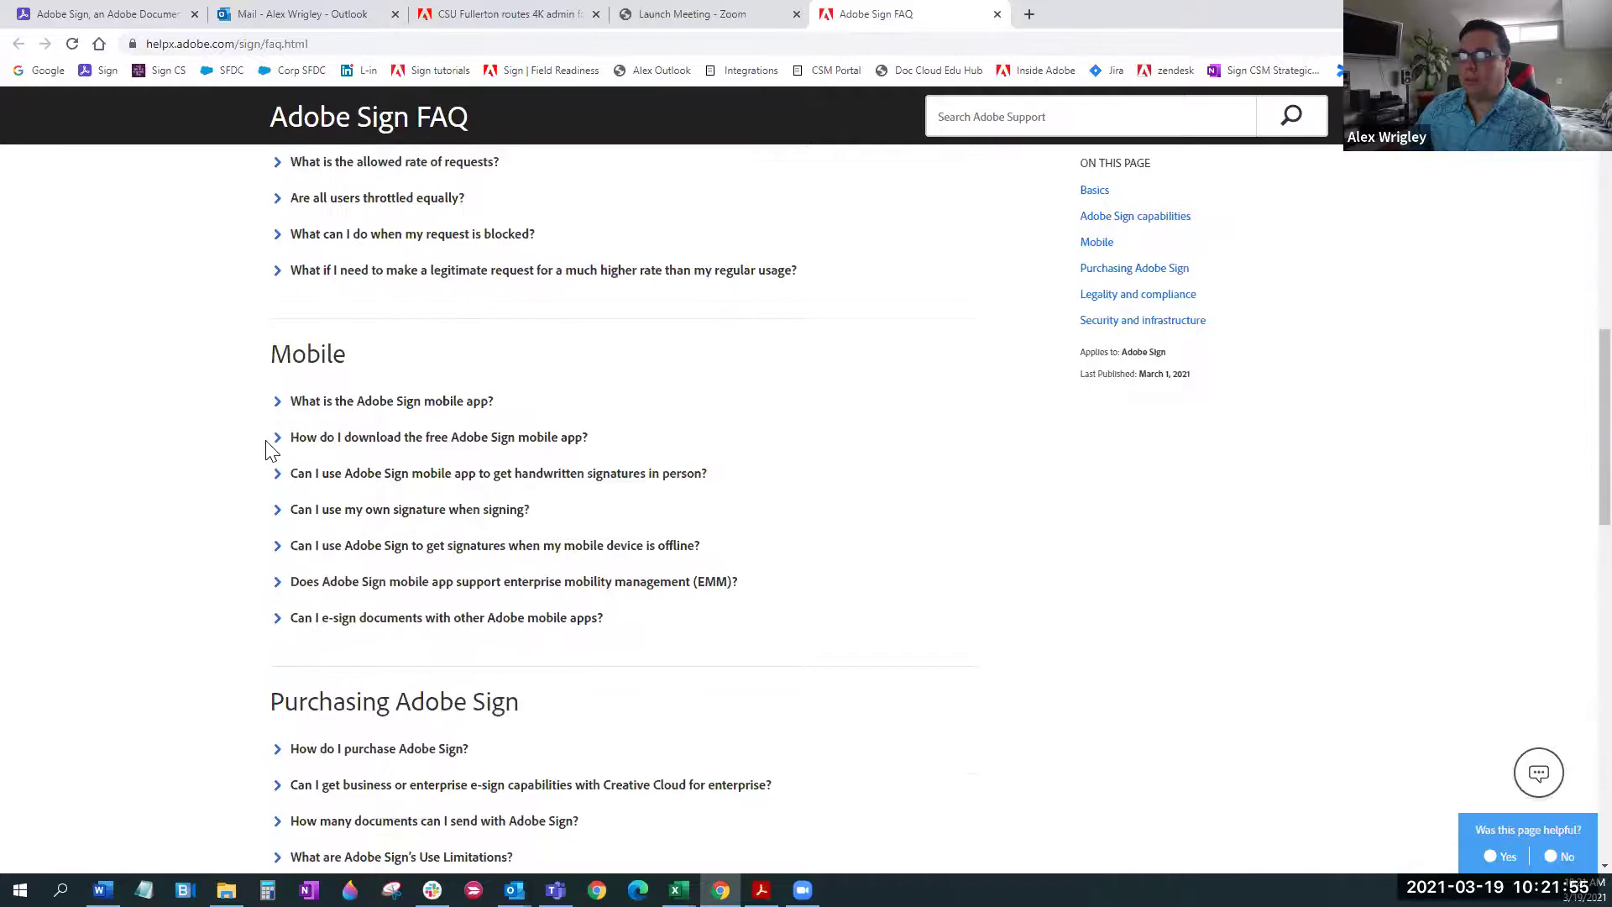
{"action": "scroll", "coordinate": [267, 451], "scroll_direction": "up", "scroll_amount": 1}
{"action": "scroll", "coordinate": [262, 452], "scroll_direction": "up", "scroll_amount": 3}
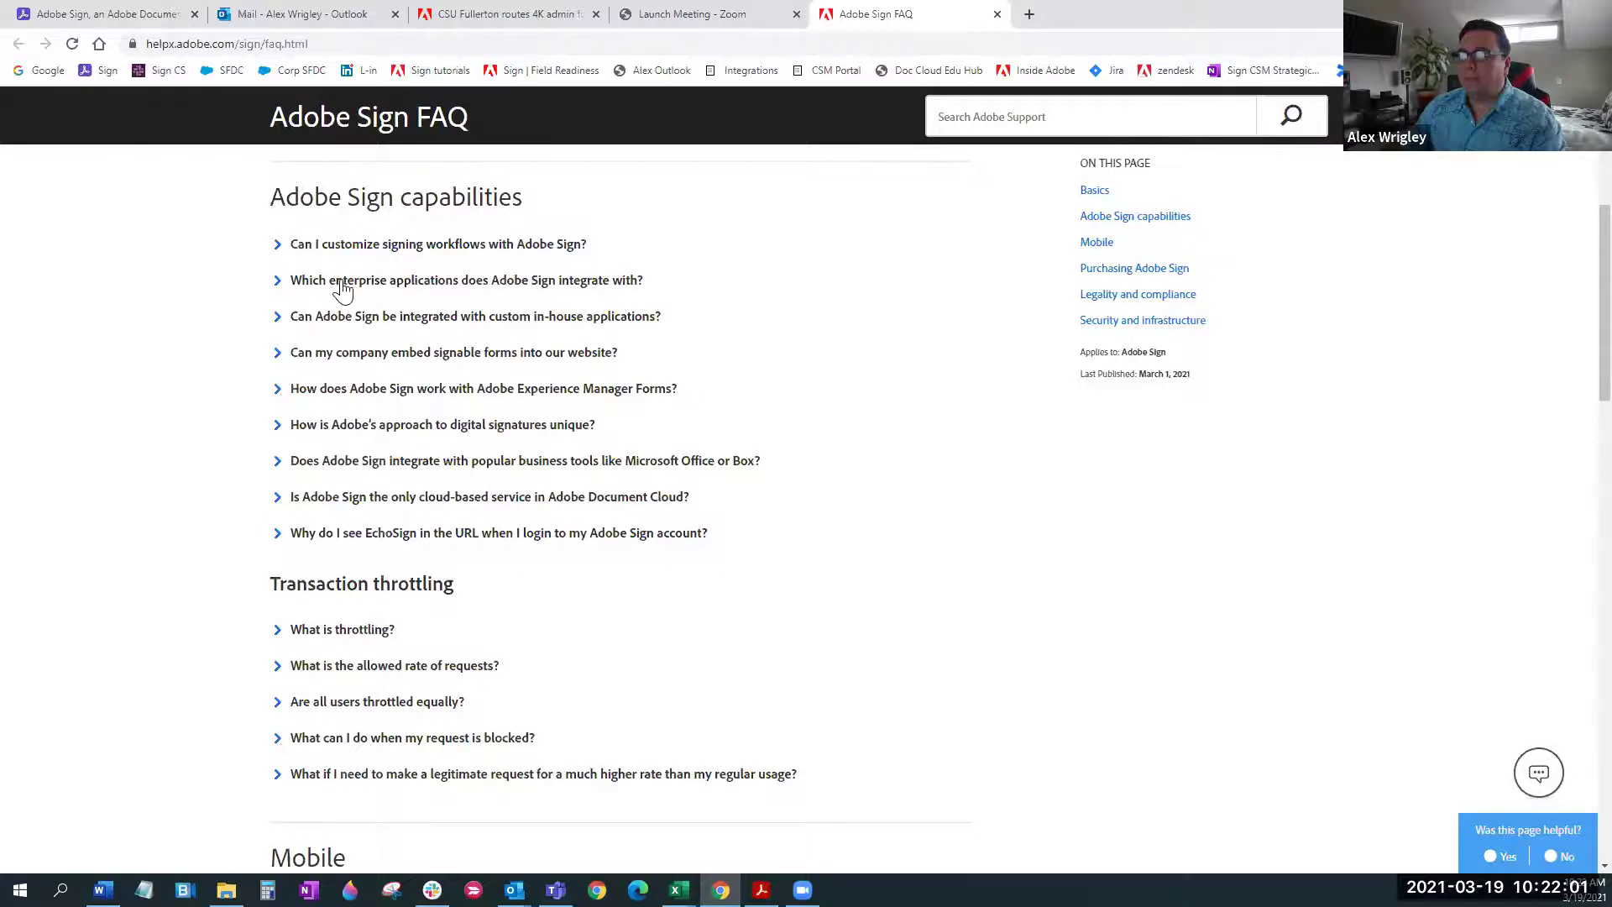
{"action": "scroll", "coordinate": [336, 281], "scroll_direction": "up", "scroll_amount": 3}
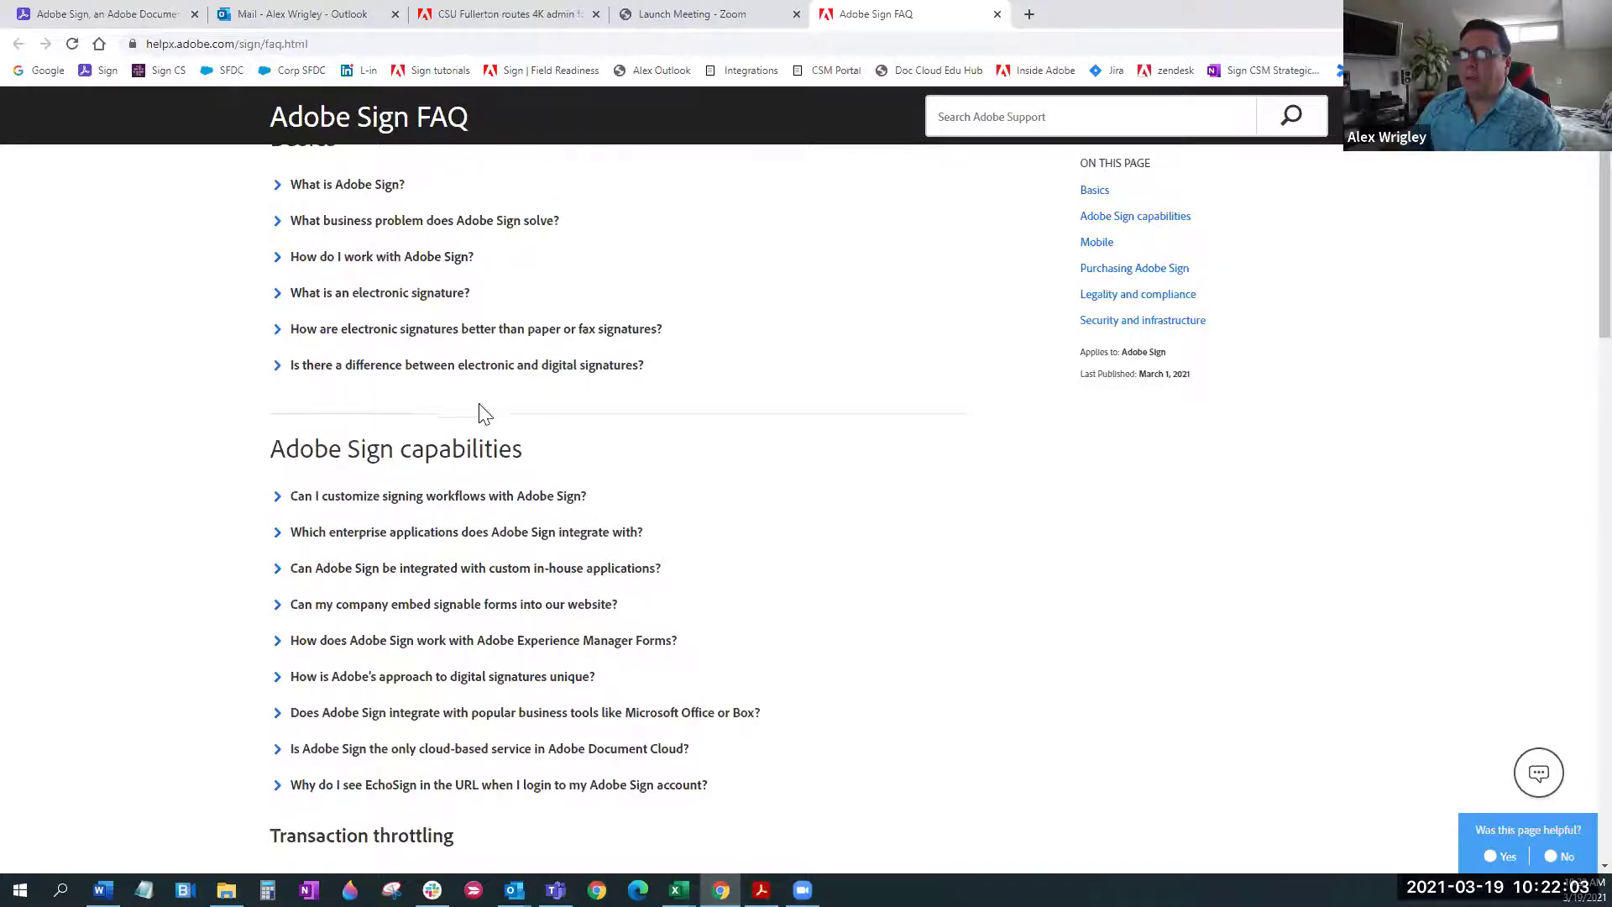
{"action": "scroll", "coordinate": [487, 412], "scroll_direction": "up", "scroll_amount": 3}
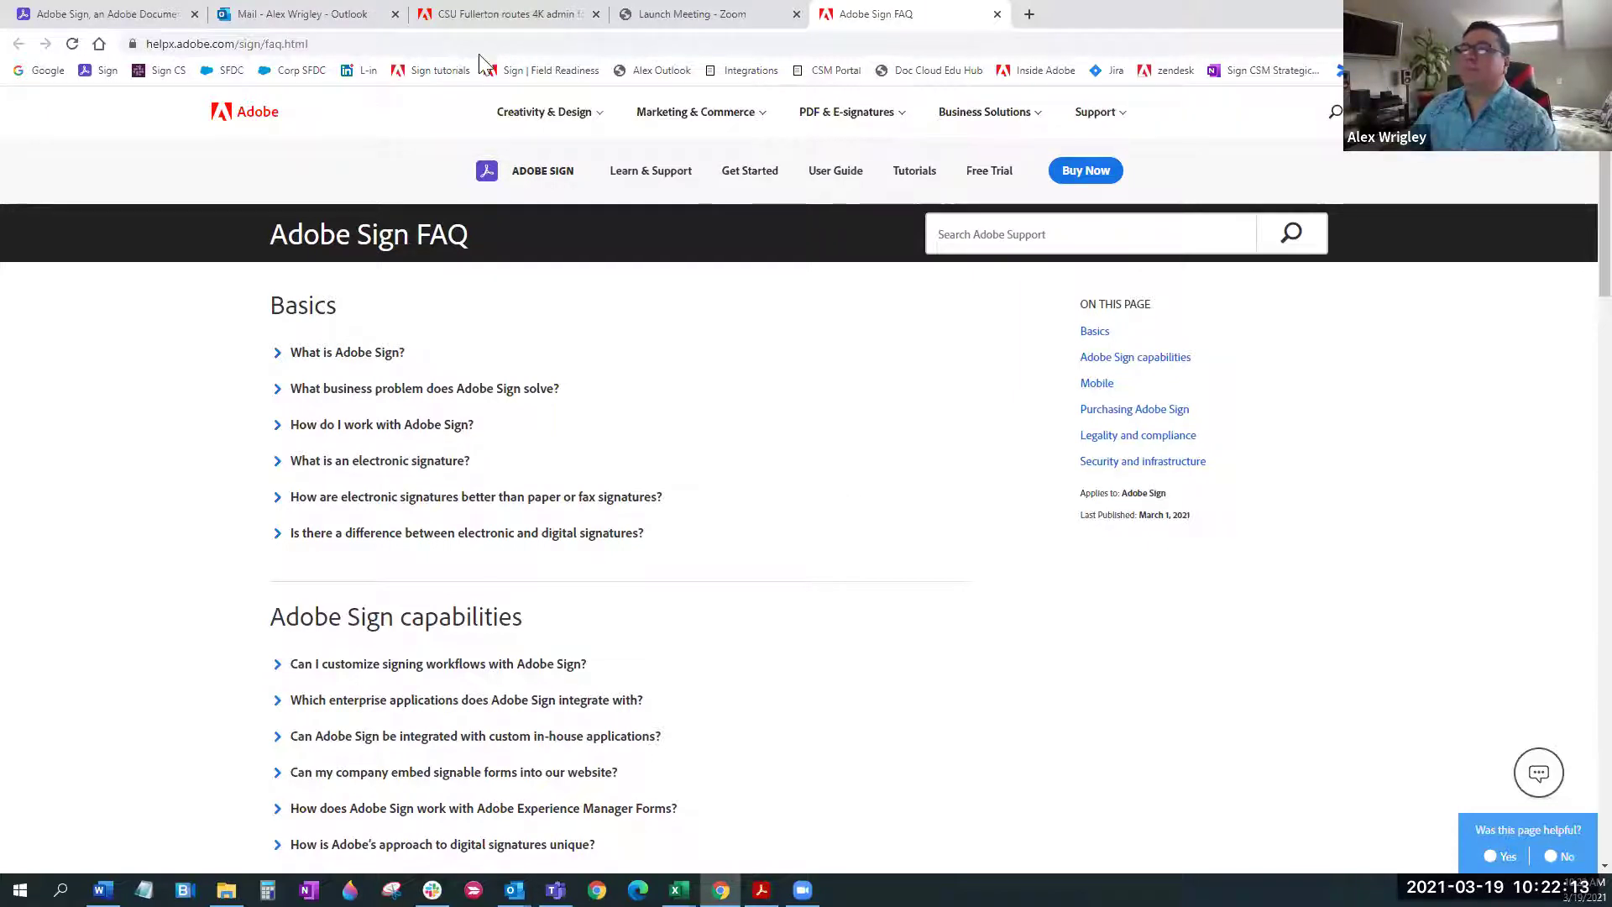
Return to the Academic Absence Form editor tab and expand Signer Info Fields
{"action": "left_click", "coordinate": [121, 12]}
{"action": "scroll", "coordinate": [1197, 504], "scroll_direction": "down", "scroll_amount": 1}
{"action": "scroll", "coordinate": [1197, 504], "scroll_direction": "up", "scroll_amount": 1}
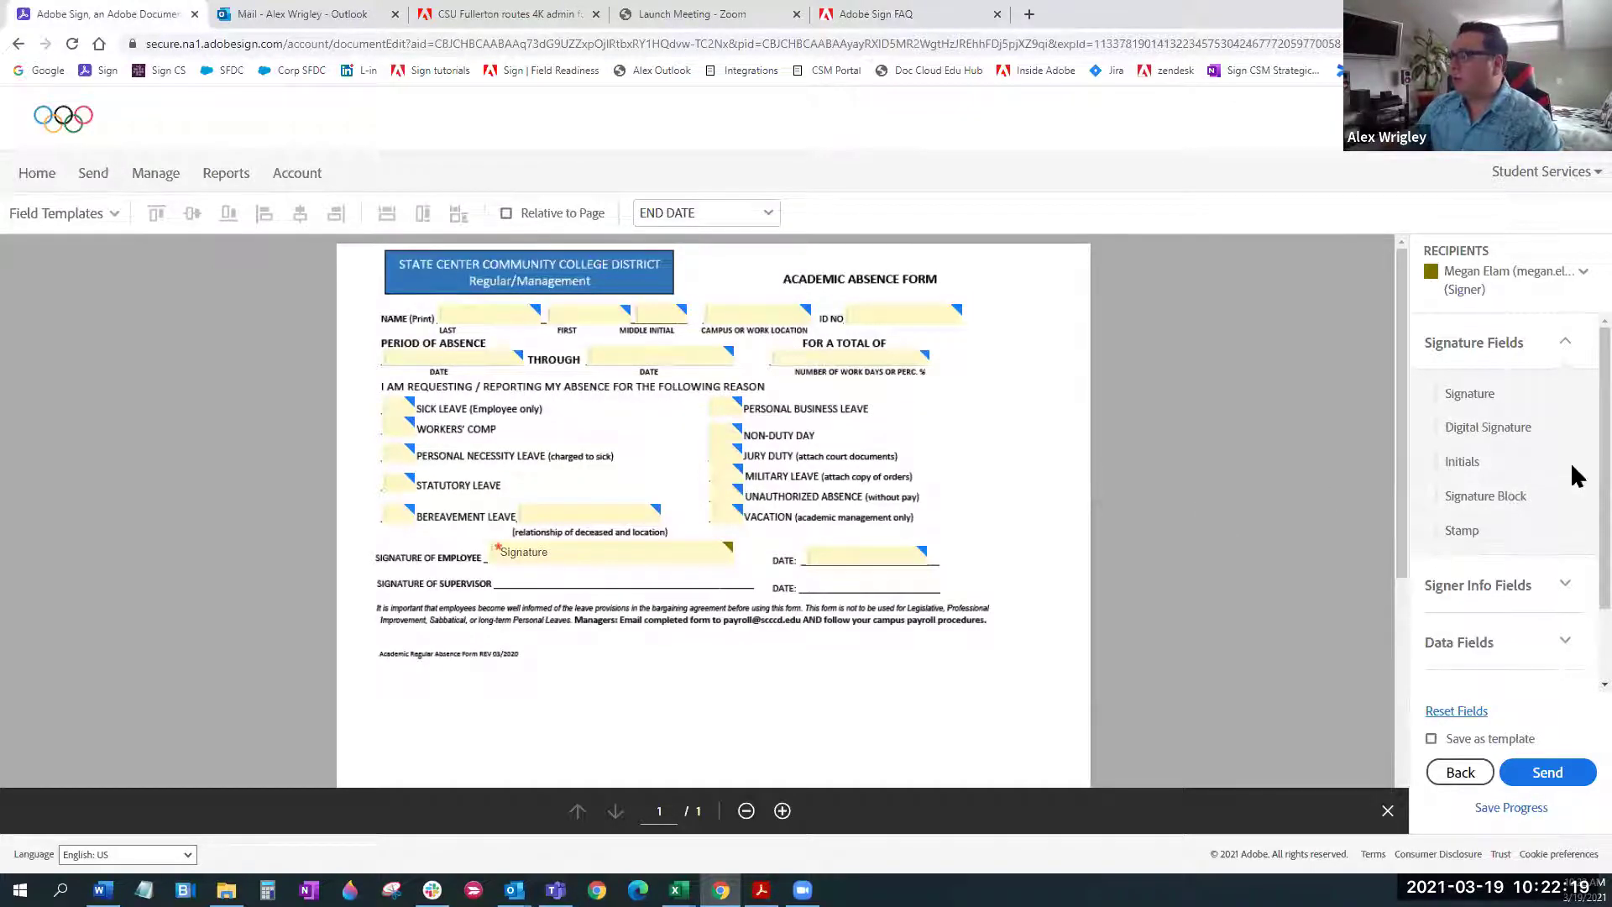
{"action": "scroll", "coordinate": [1569, 437], "scroll_direction": "down", "scroll_amount": 1}
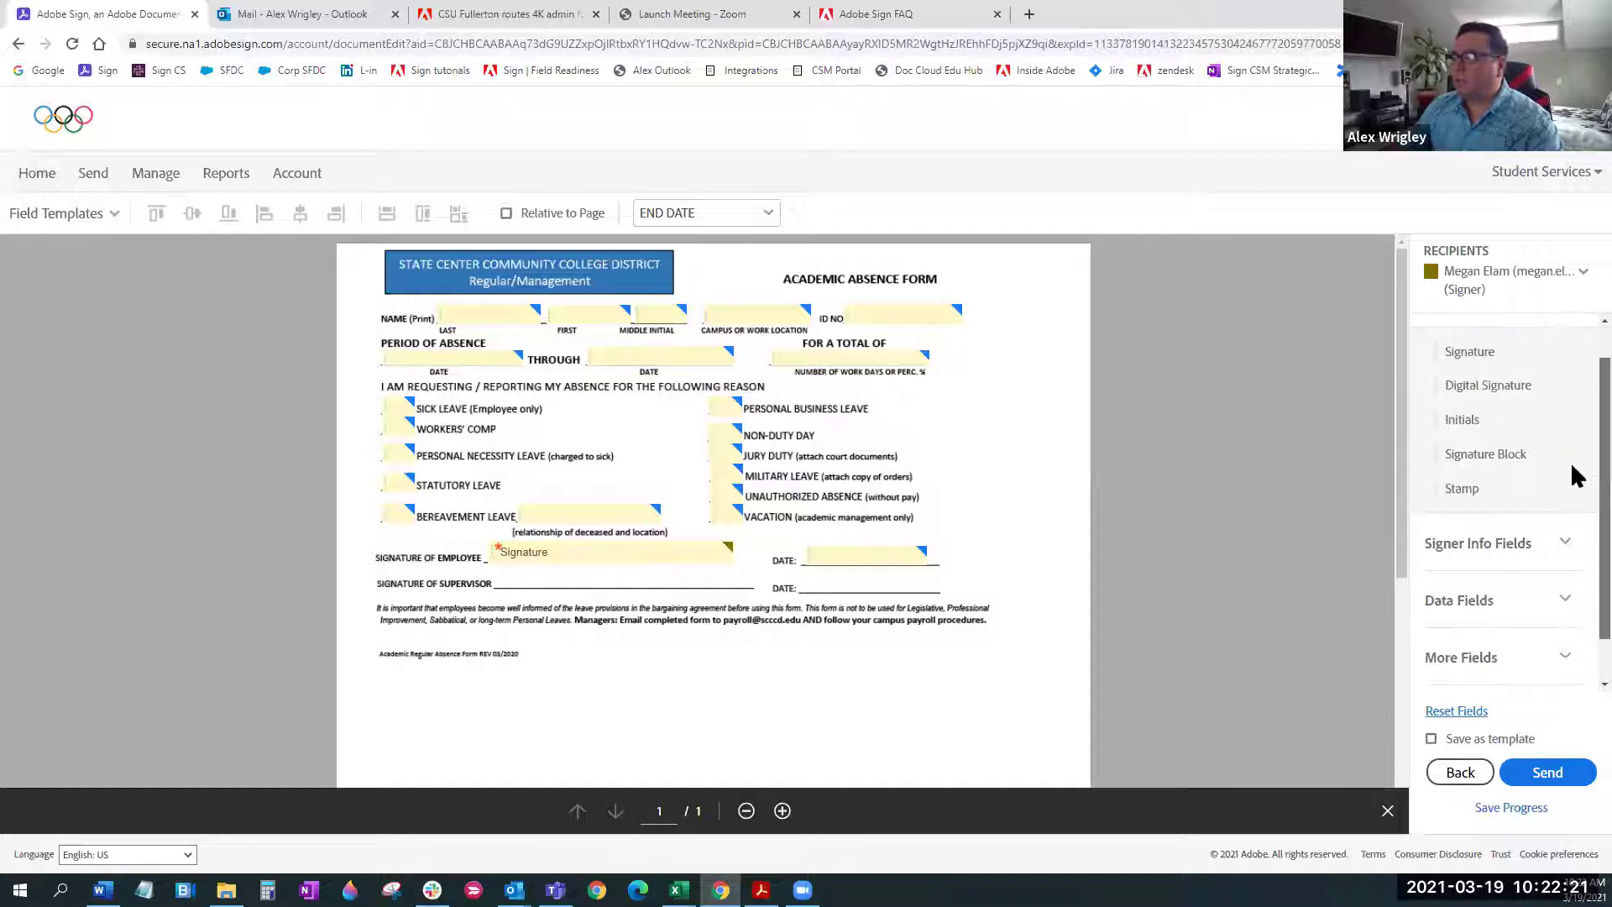
{"action": "scroll", "coordinate": [1571, 503], "scroll_direction": "down", "scroll_amount": 1}
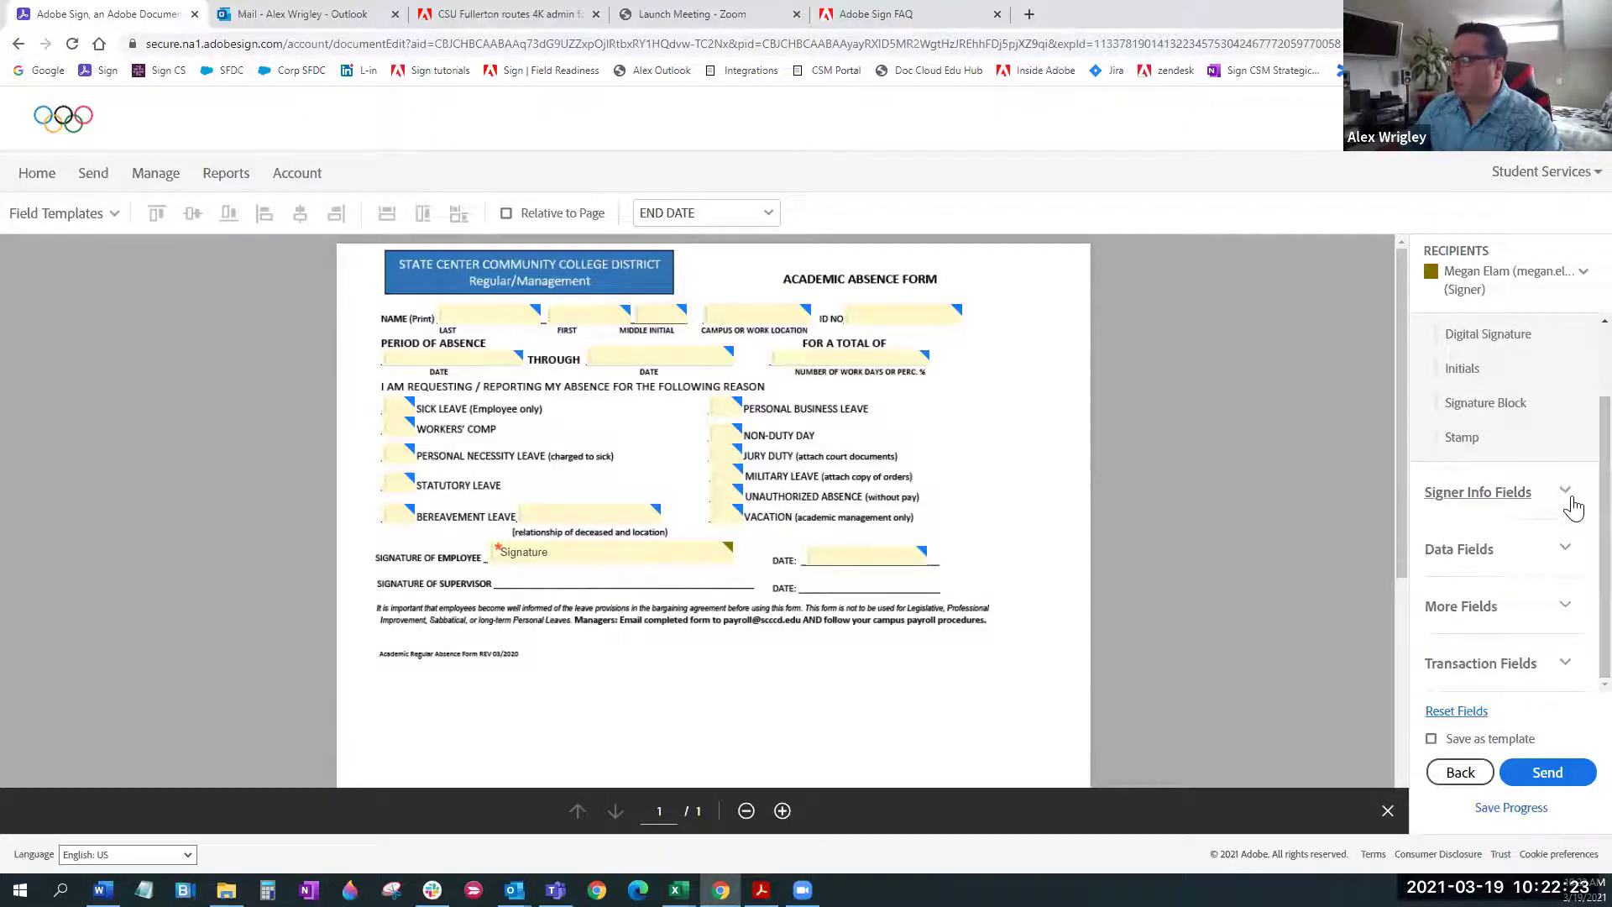
{"action": "left_click", "coordinate": [1572, 507]}
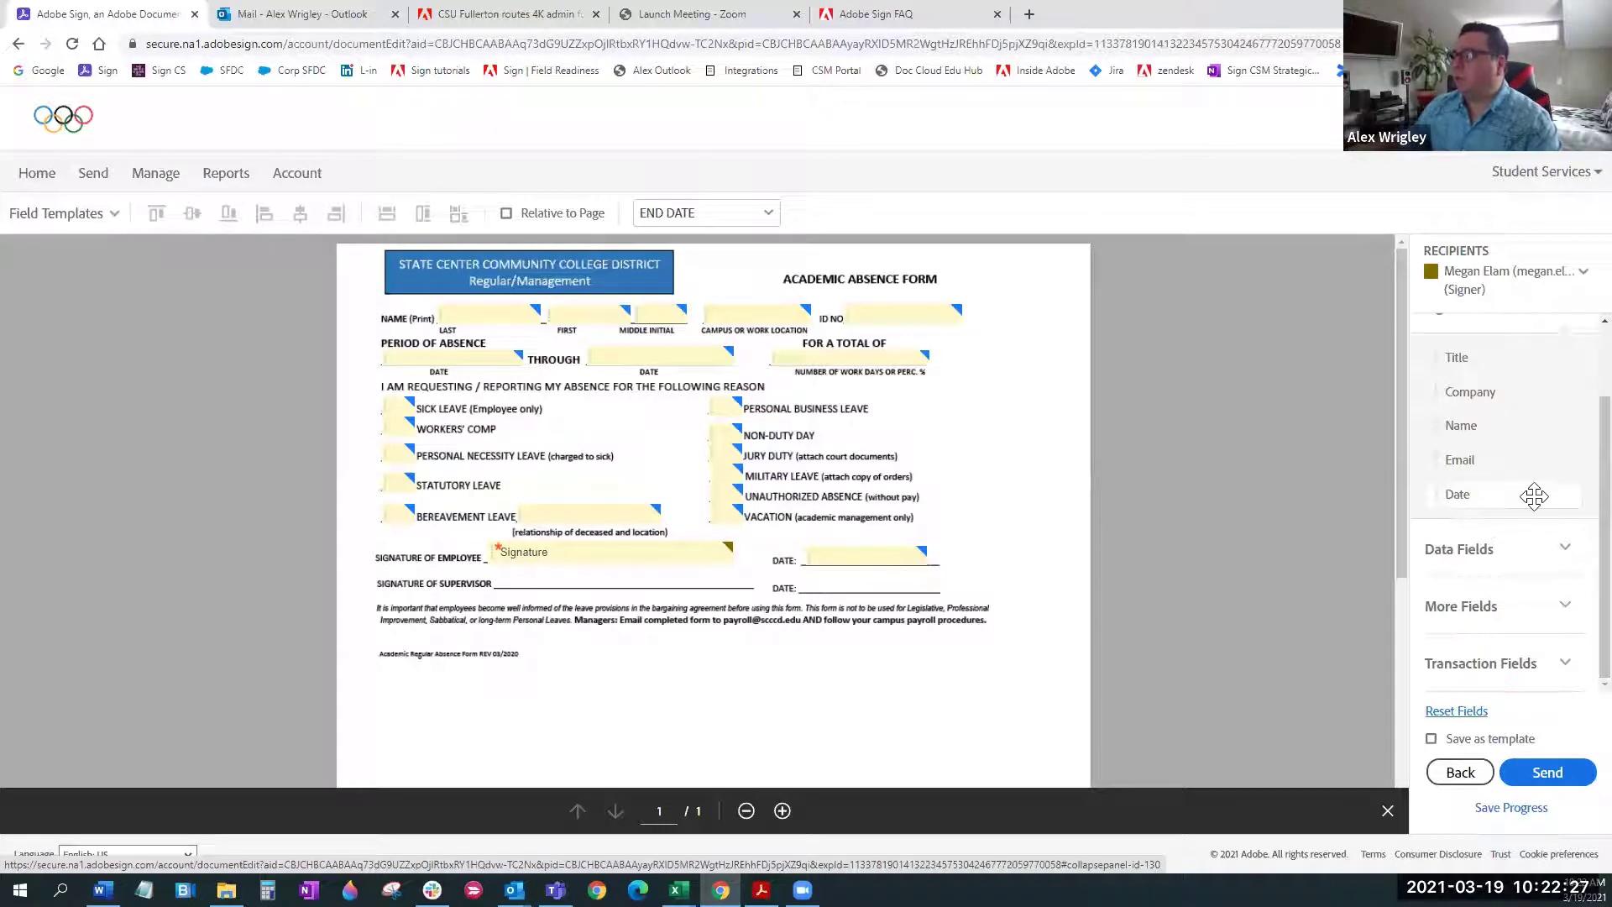
{"action": "scroll", "coordinate": [1536, 494], "scroll_direction": "up", "scroll_amount": 2}
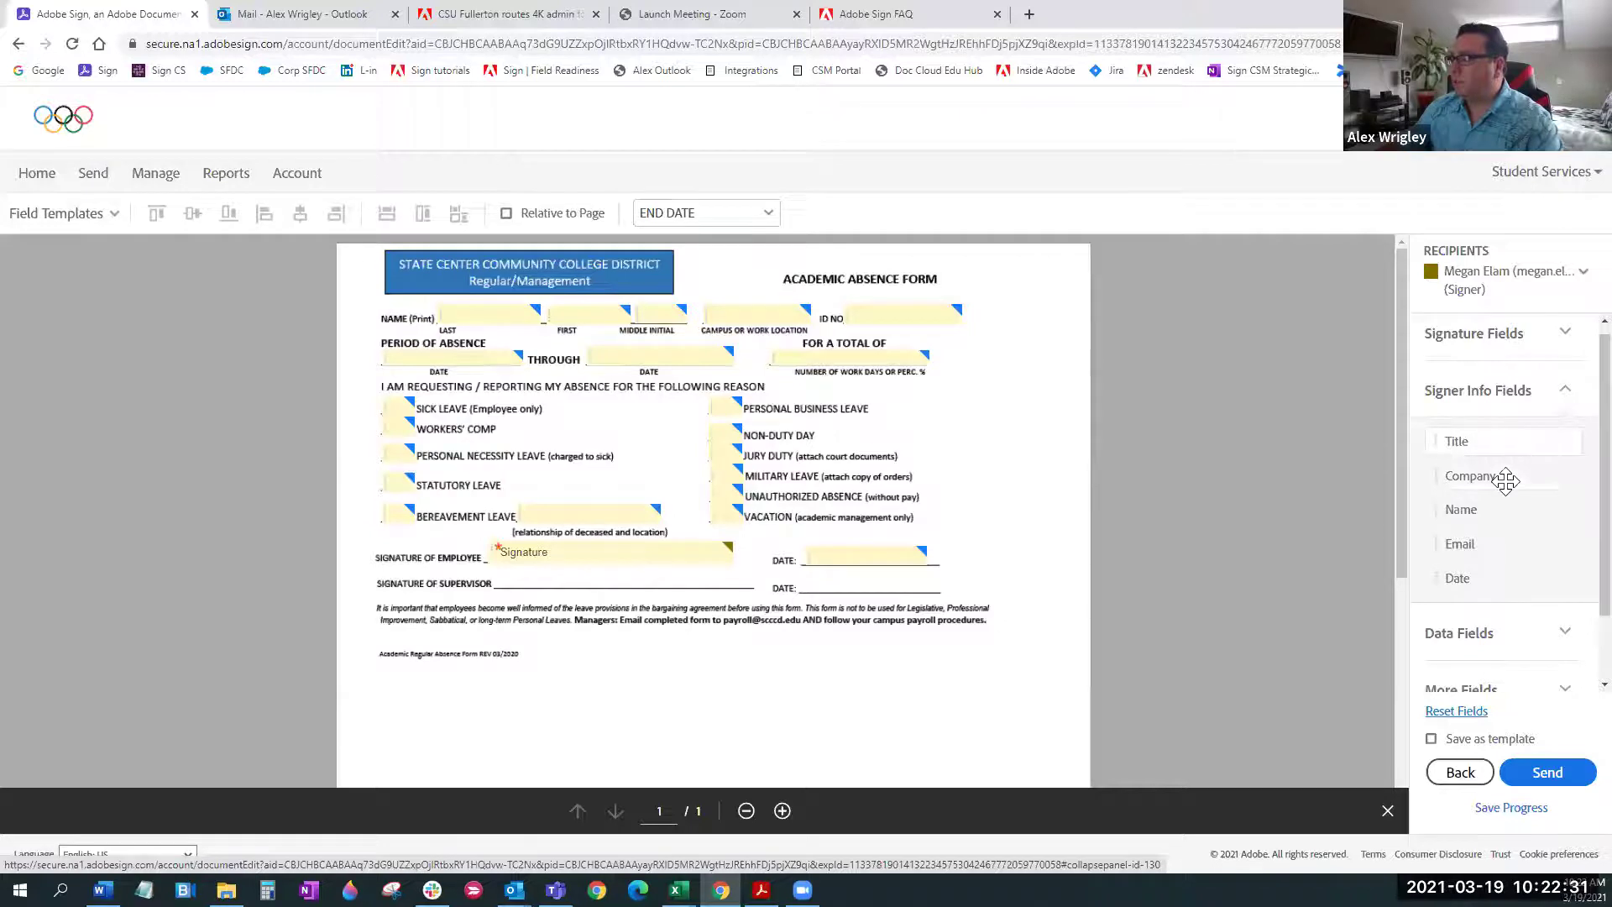
Place a signer Name field below the footer text and enlarge it
{"action": "left_click_drag", "start_coordinate": [1507, 510], "coordinate": [550, 650]}
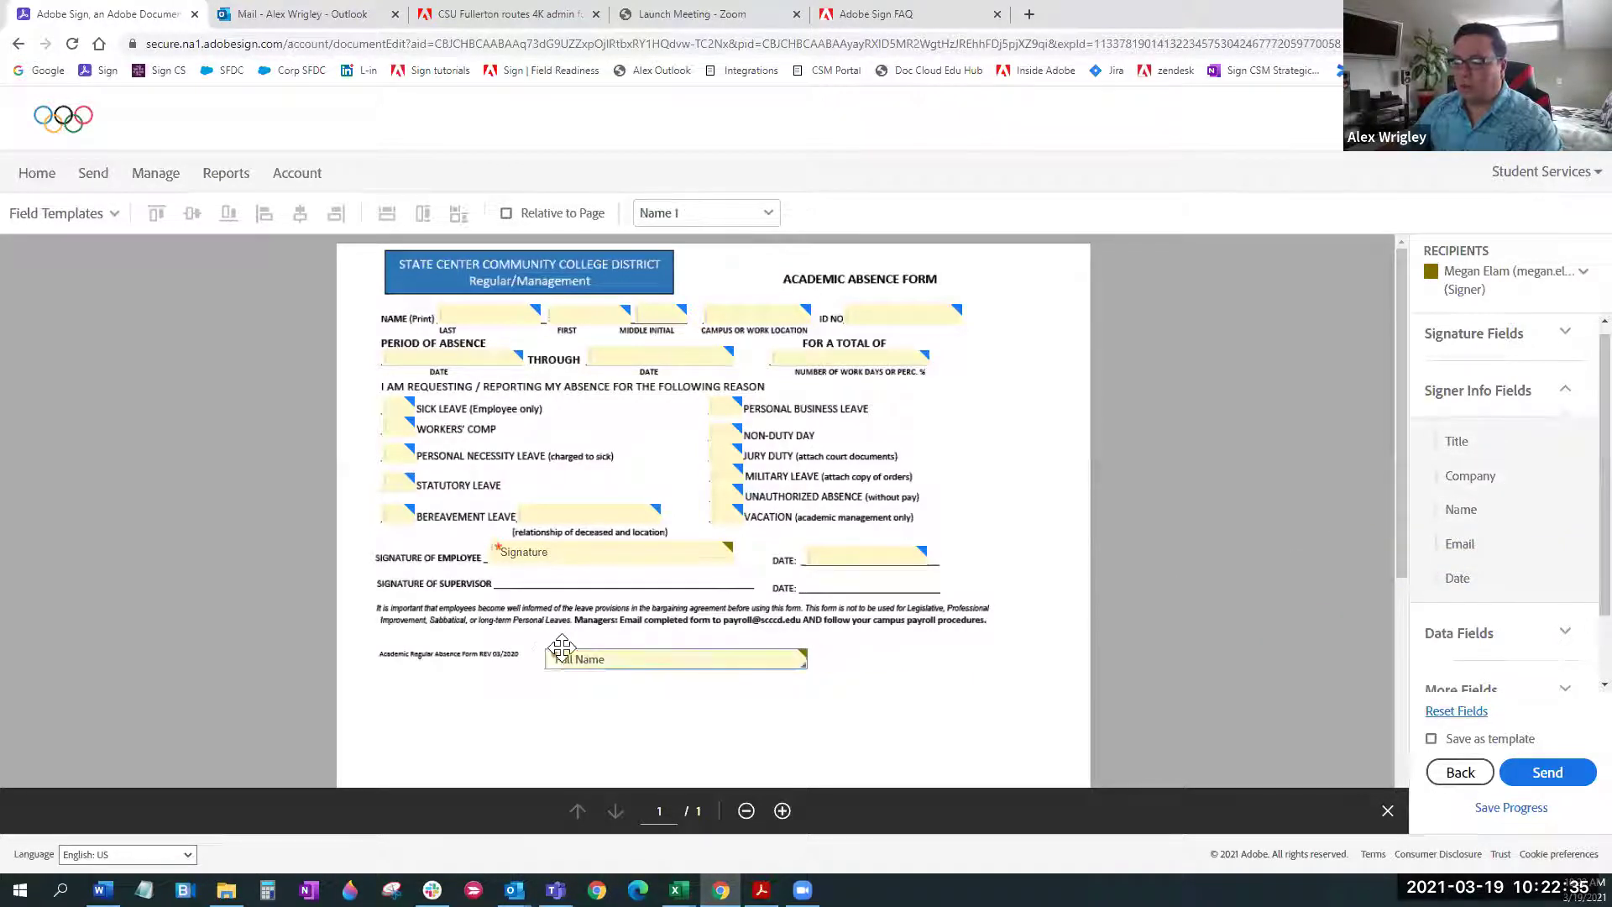
{"action": "scroll", "coordinate": [936, 667], "scroll_direction": "down", "scroll_amount": 1}
{"action": "left_click_drag", "start_coordinate": [802, 582], "coordinate": [710, 594]}
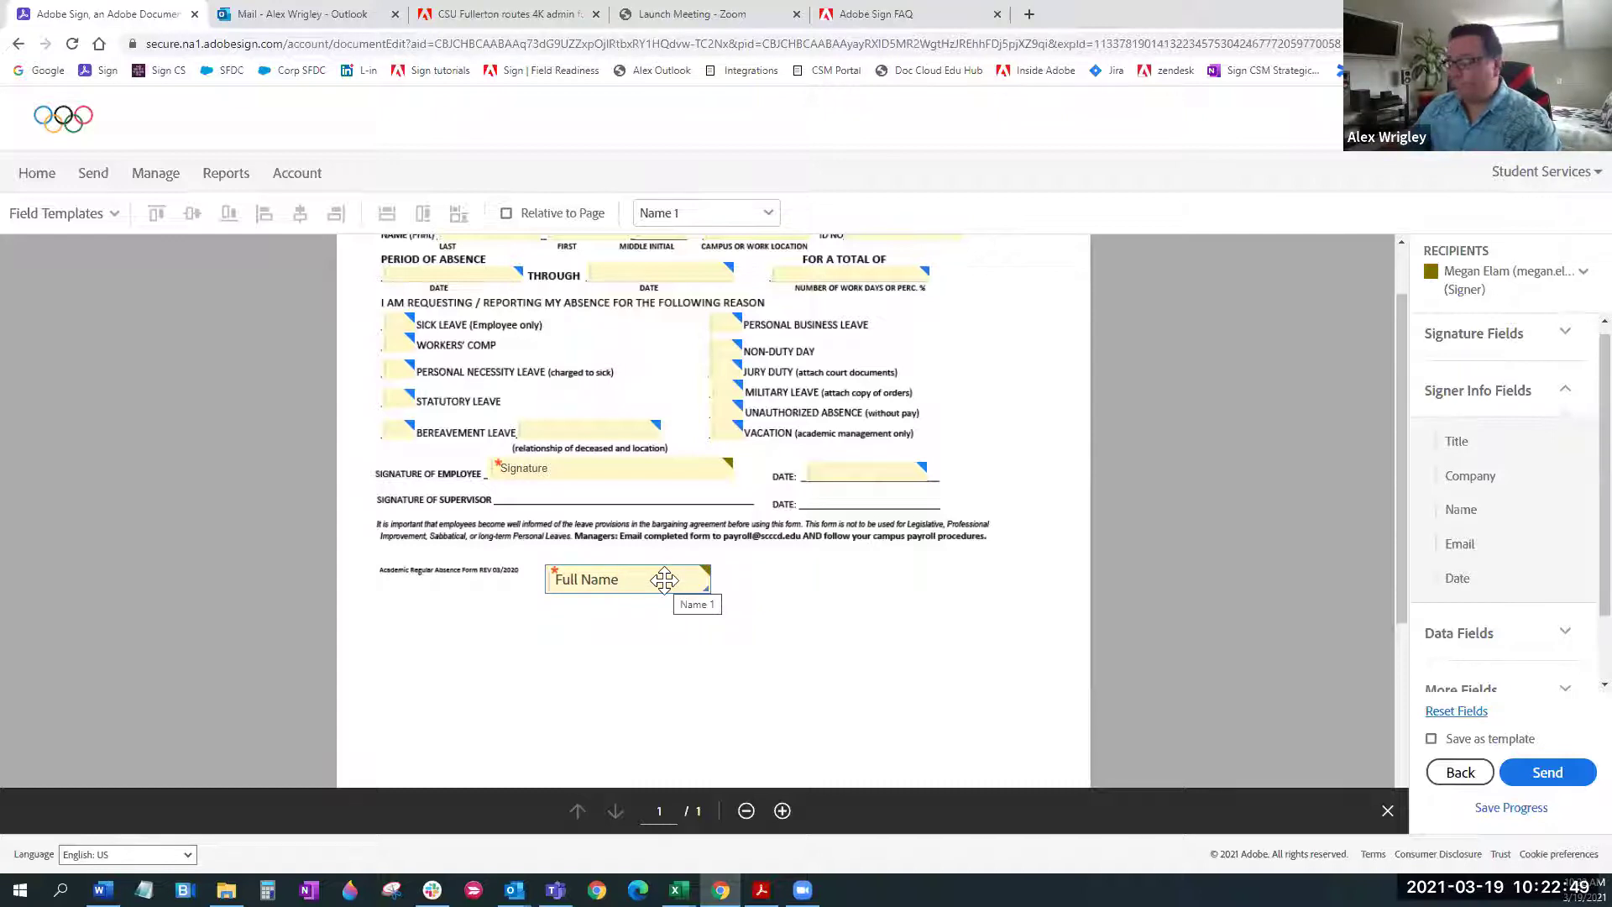
Keep the name field assigned to the signer with Full Name style, naming it 'Full Name'
{"action": "double_click", "coordinate": [665, 582]}
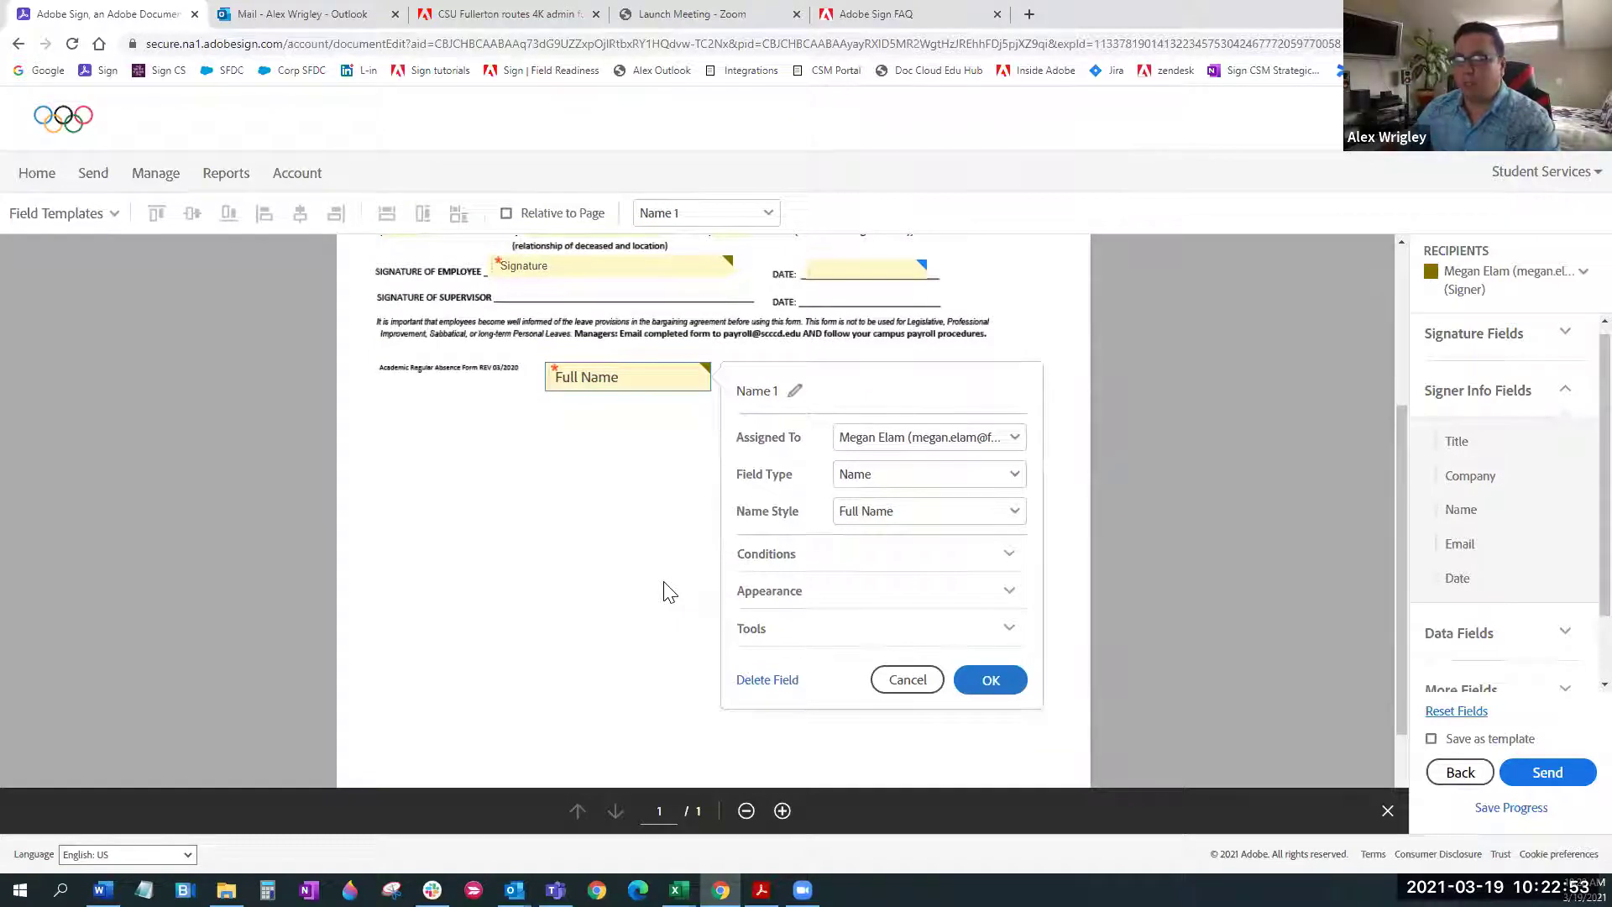
{"action": "left_click", "coordinate": [1000, 445]}
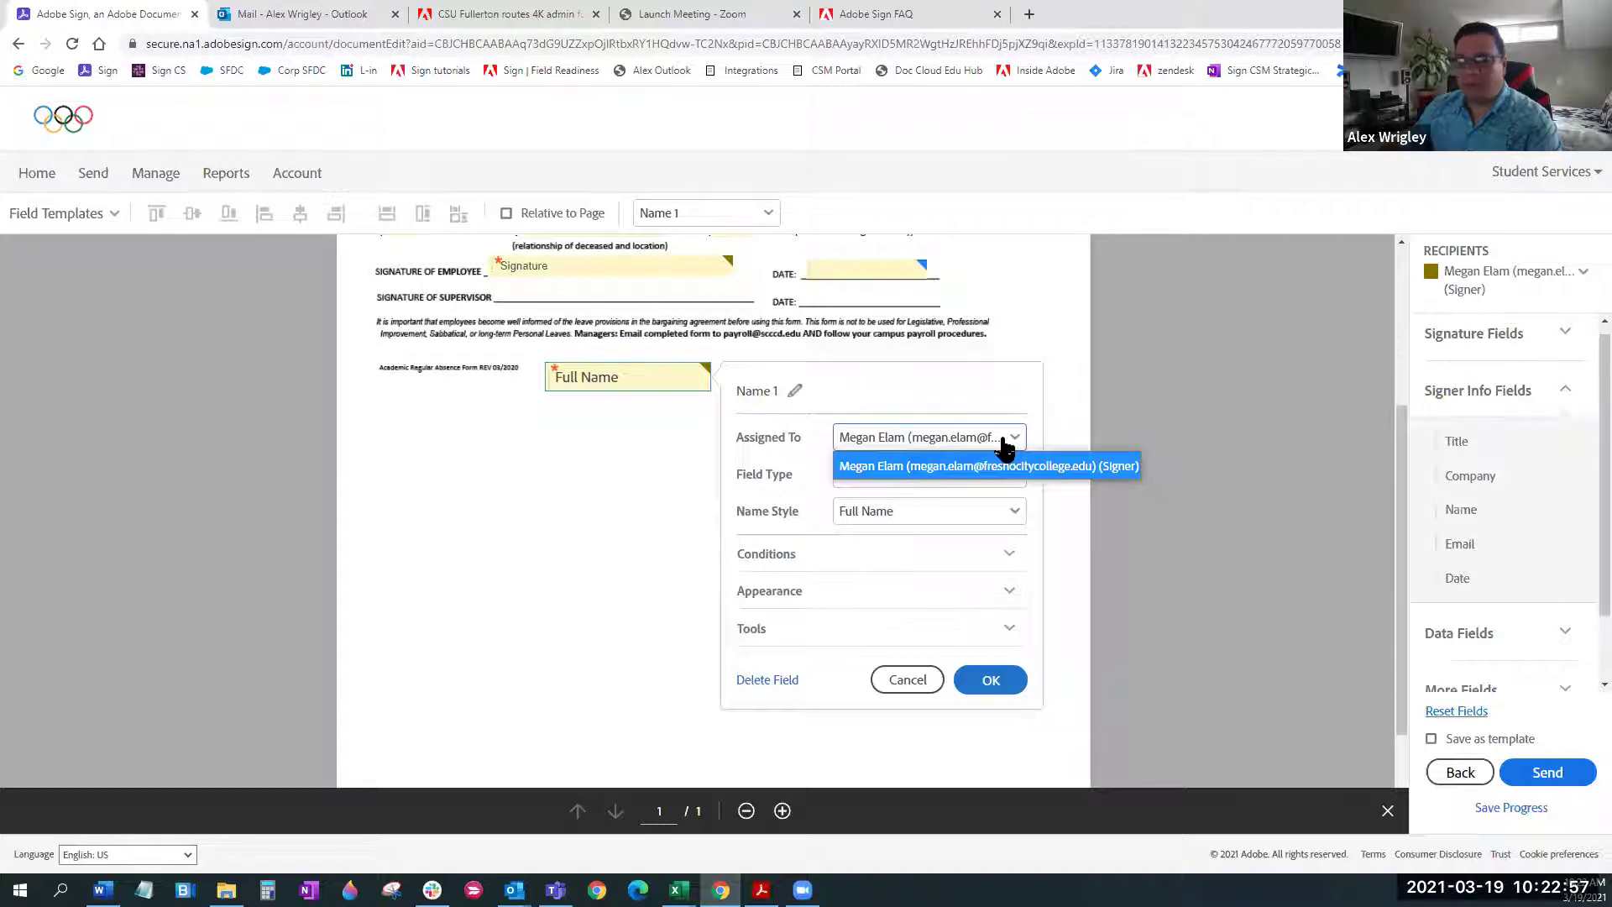
{"action": "left_click", "coordinate": [995, 466]}
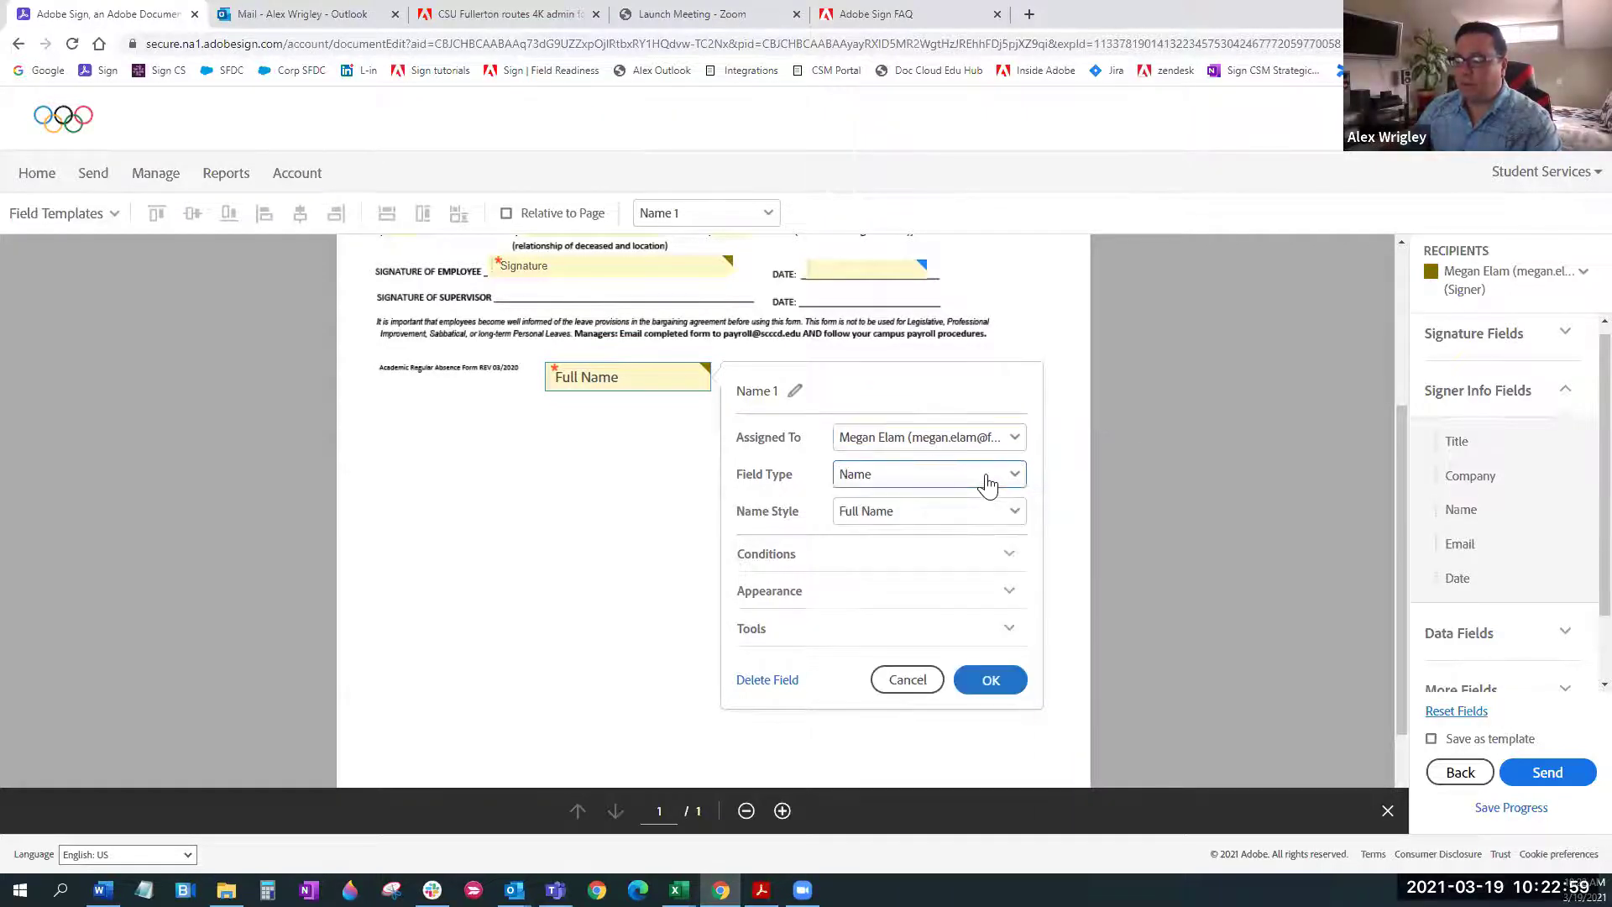
{"action": "left_click", "coordinate": [953, 522]}
{"action": "left_click", "coordinate": [954, 521]}
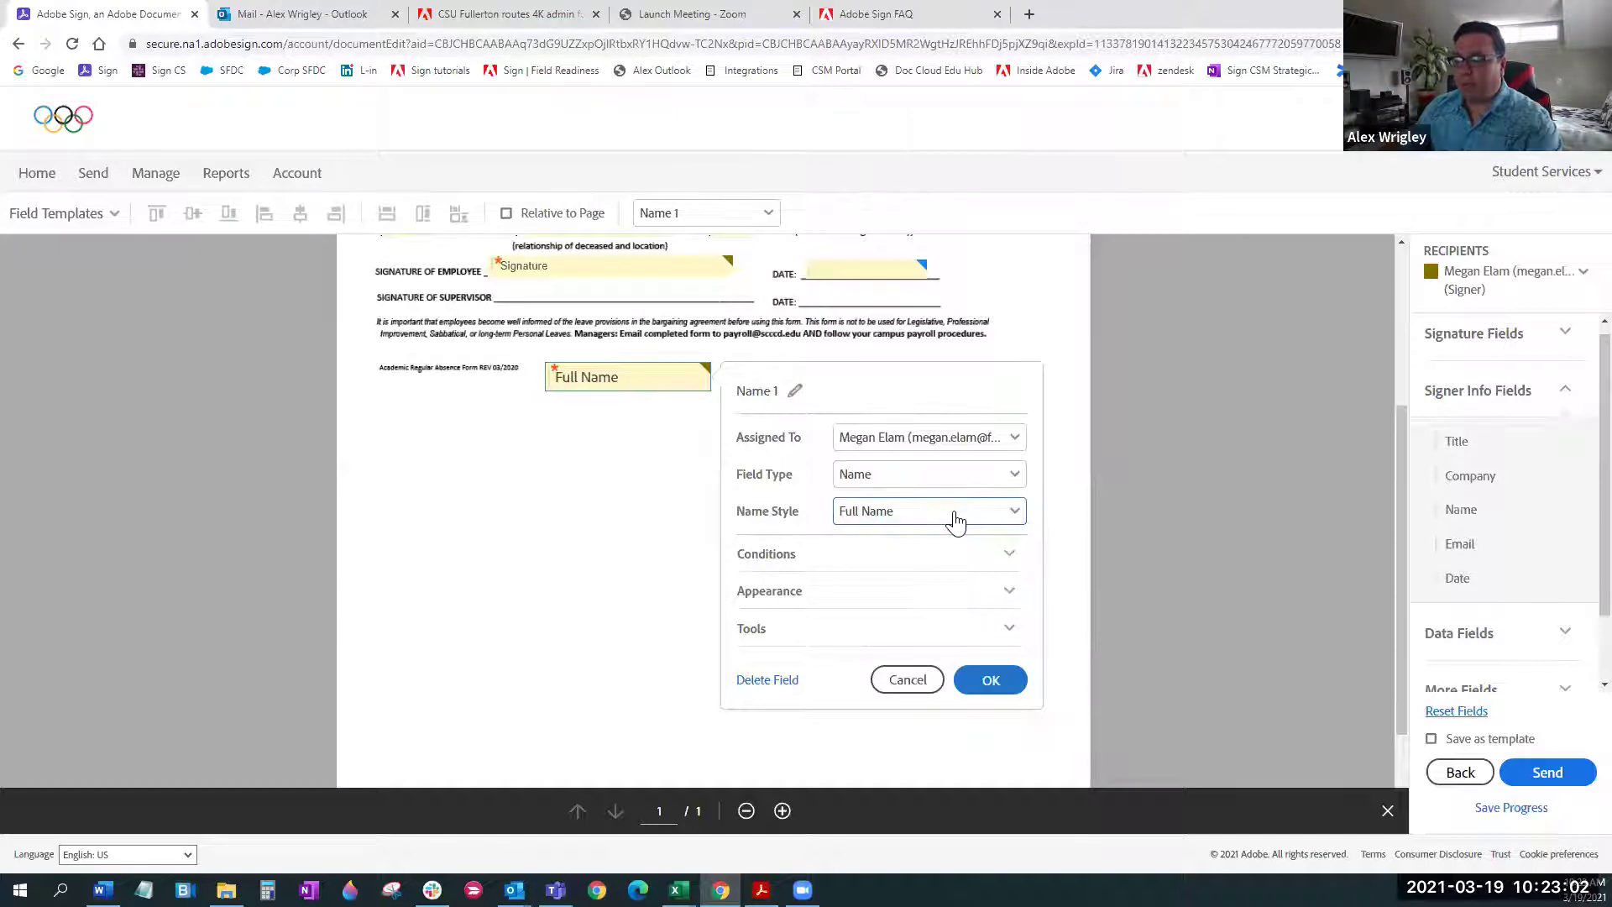
{"action": "left_click", "coordinate": [795, 391]}
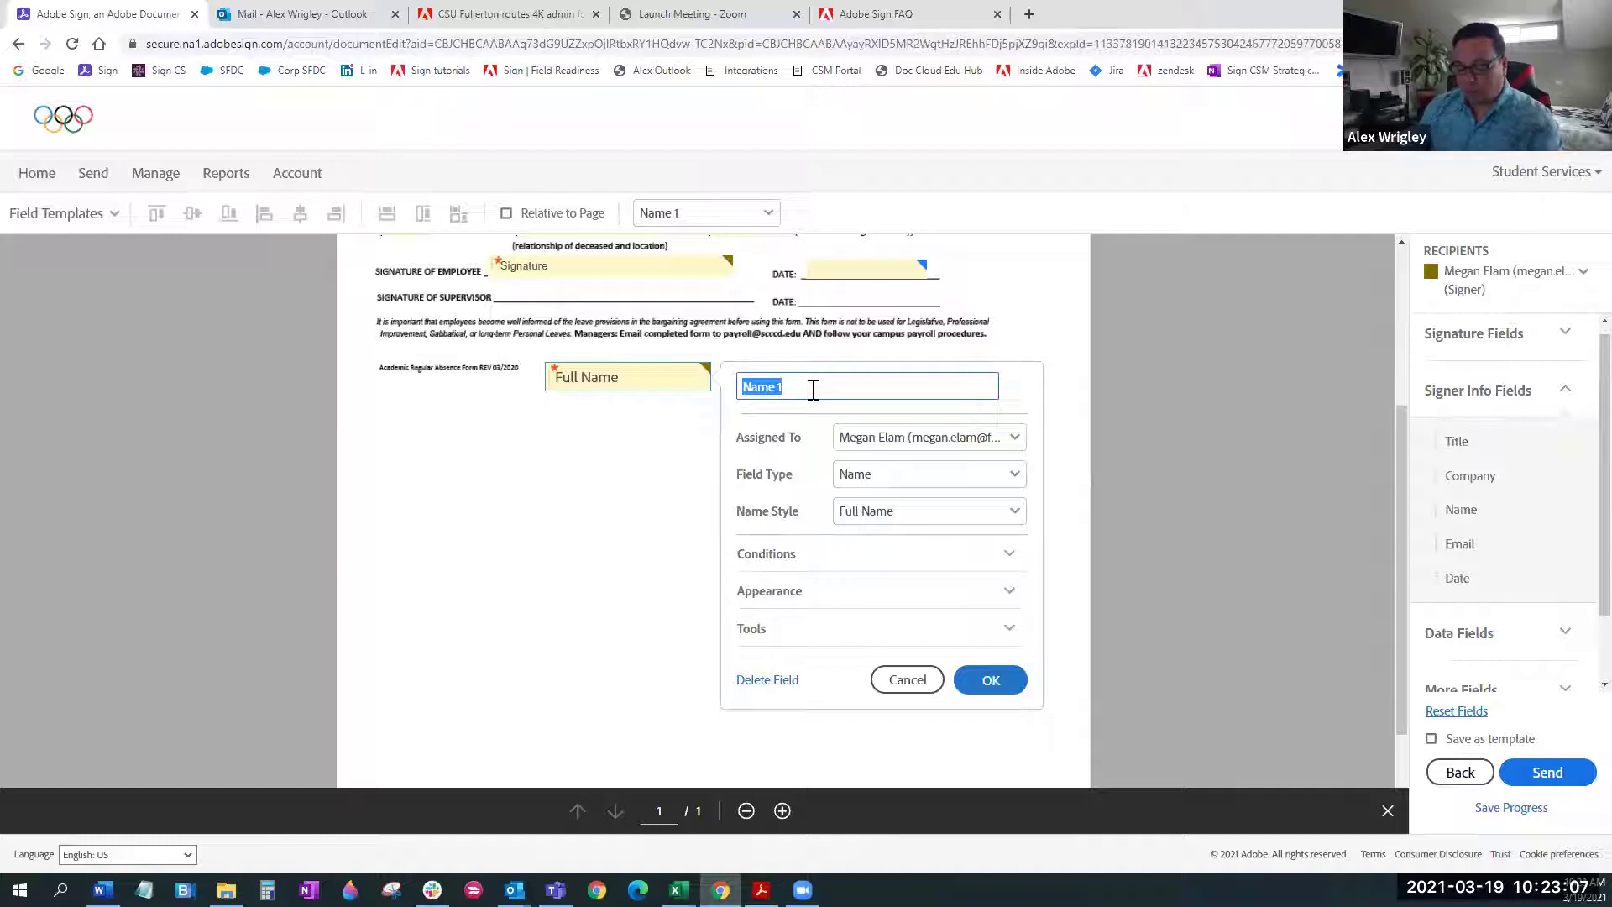
{"action": "type", "text": "Full"}
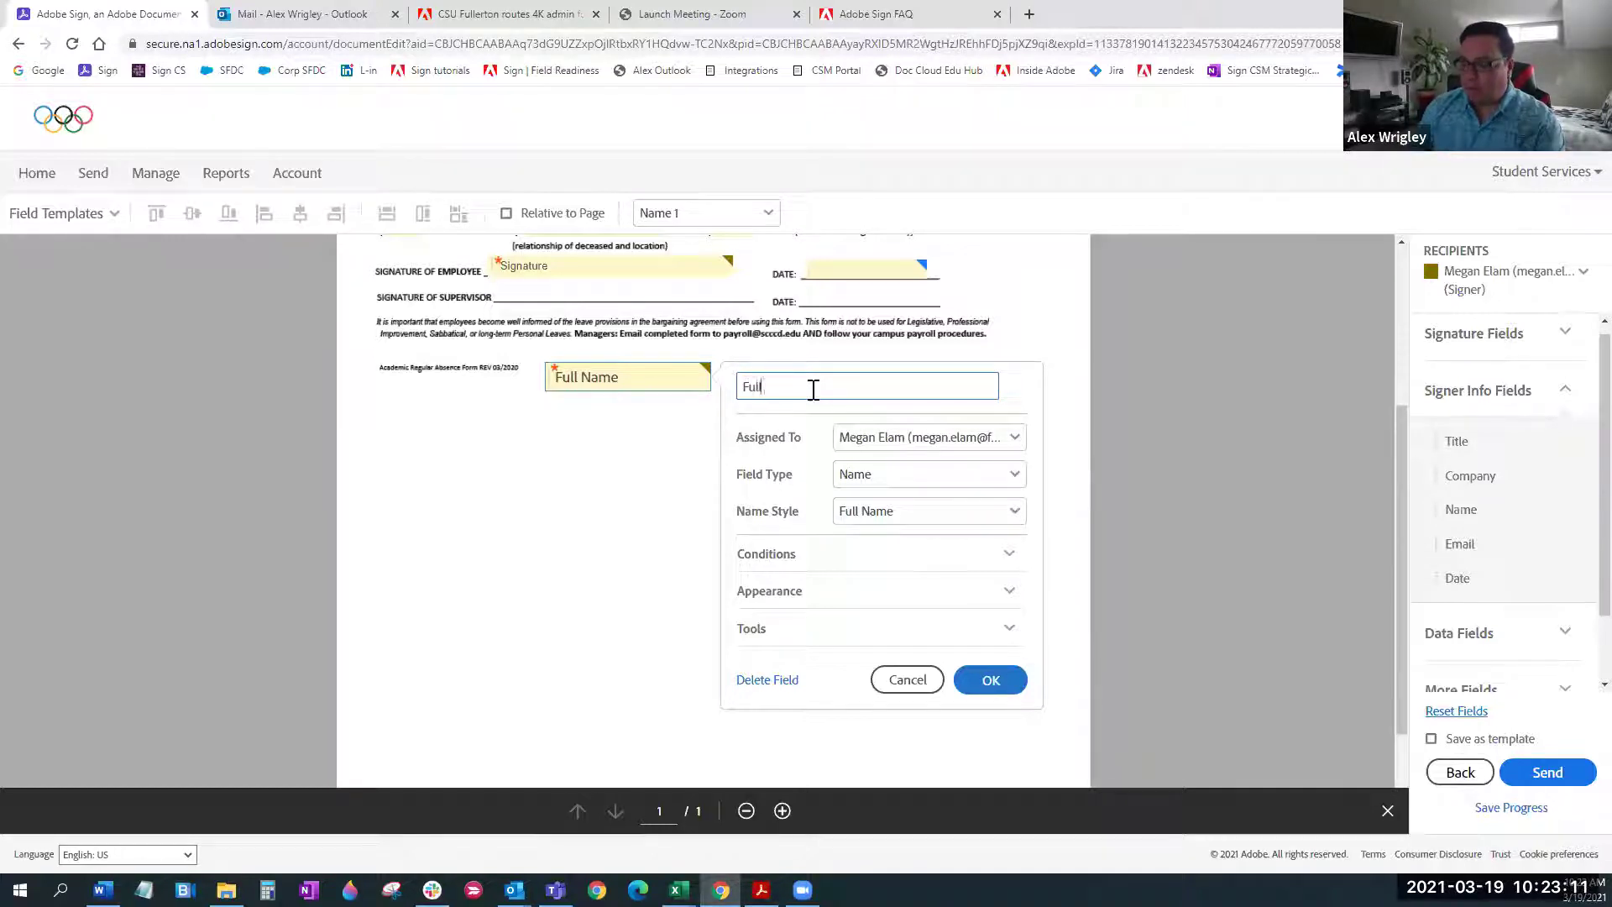
{"action": "type", "text": " Name"}
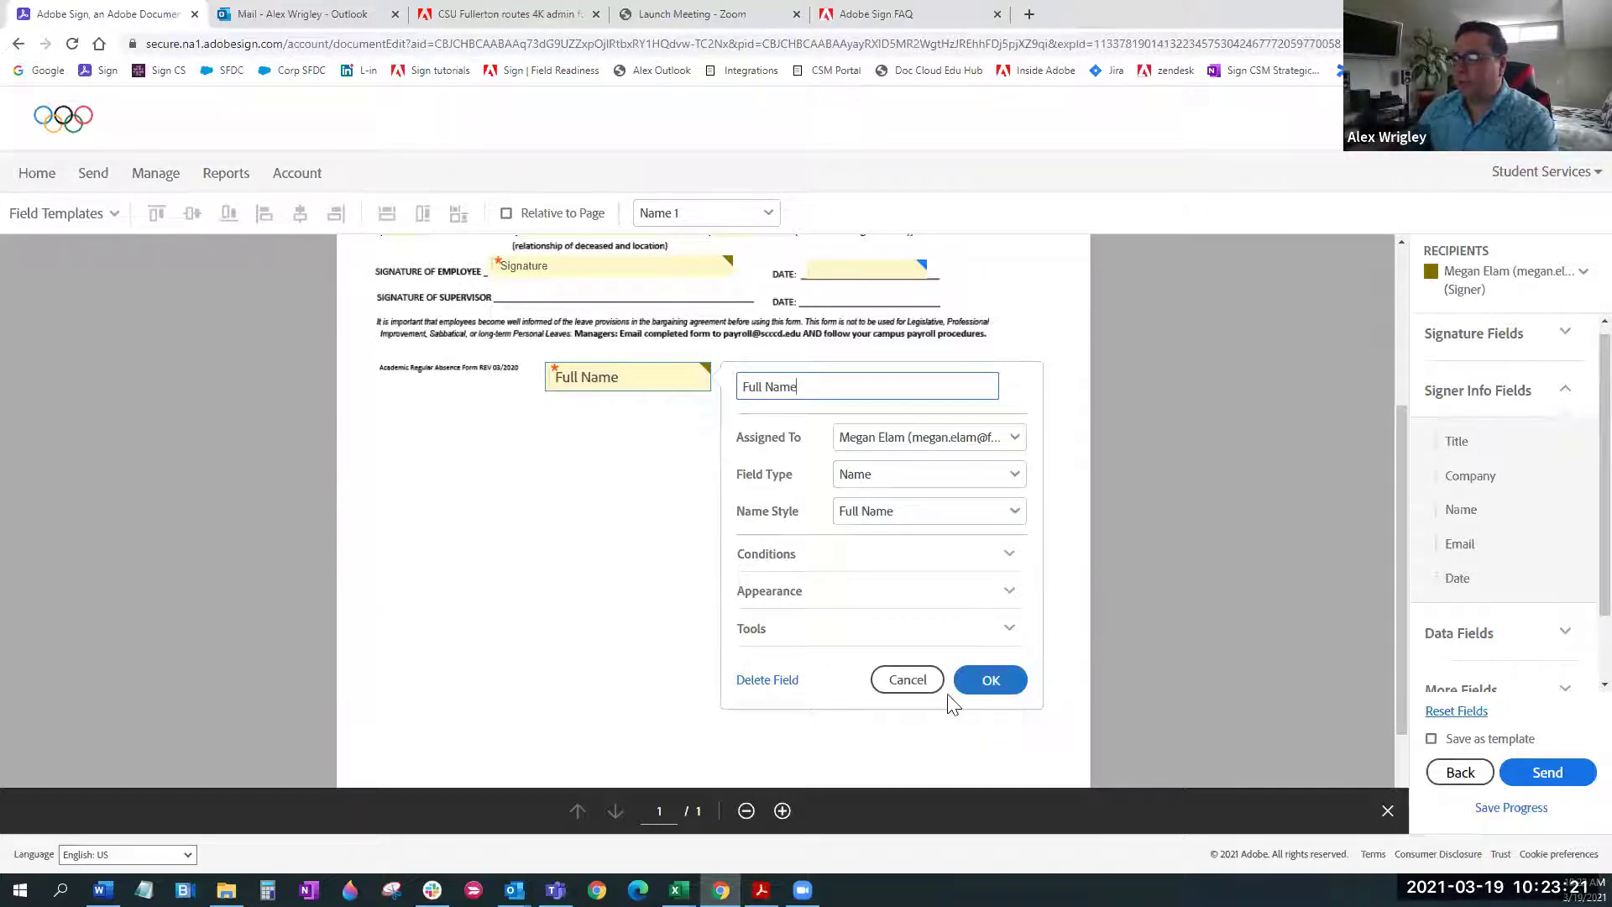
{"action": "left_click", "coordinate": [923, 682]}
Place a Text Input field from Data Fields below Full Name and widen it
{"action": "scroll", "coordinate": [1582, 571], "scroll_direction": "down", "scroll_amount": 1}
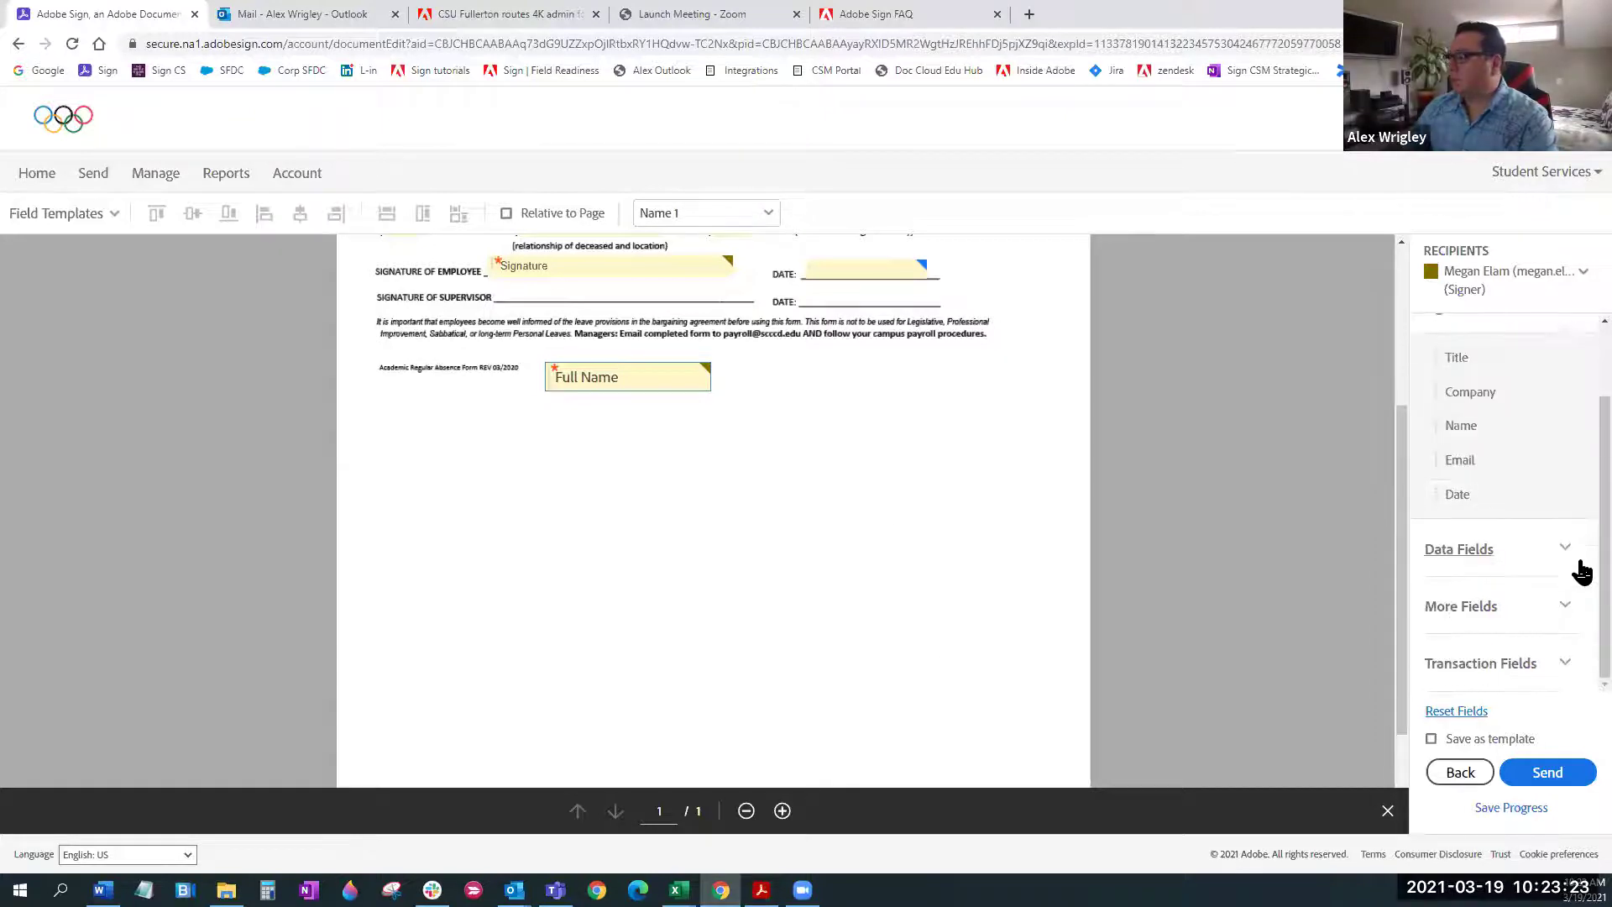
{"action": "left_click", "coordinate": [1561, 549]}
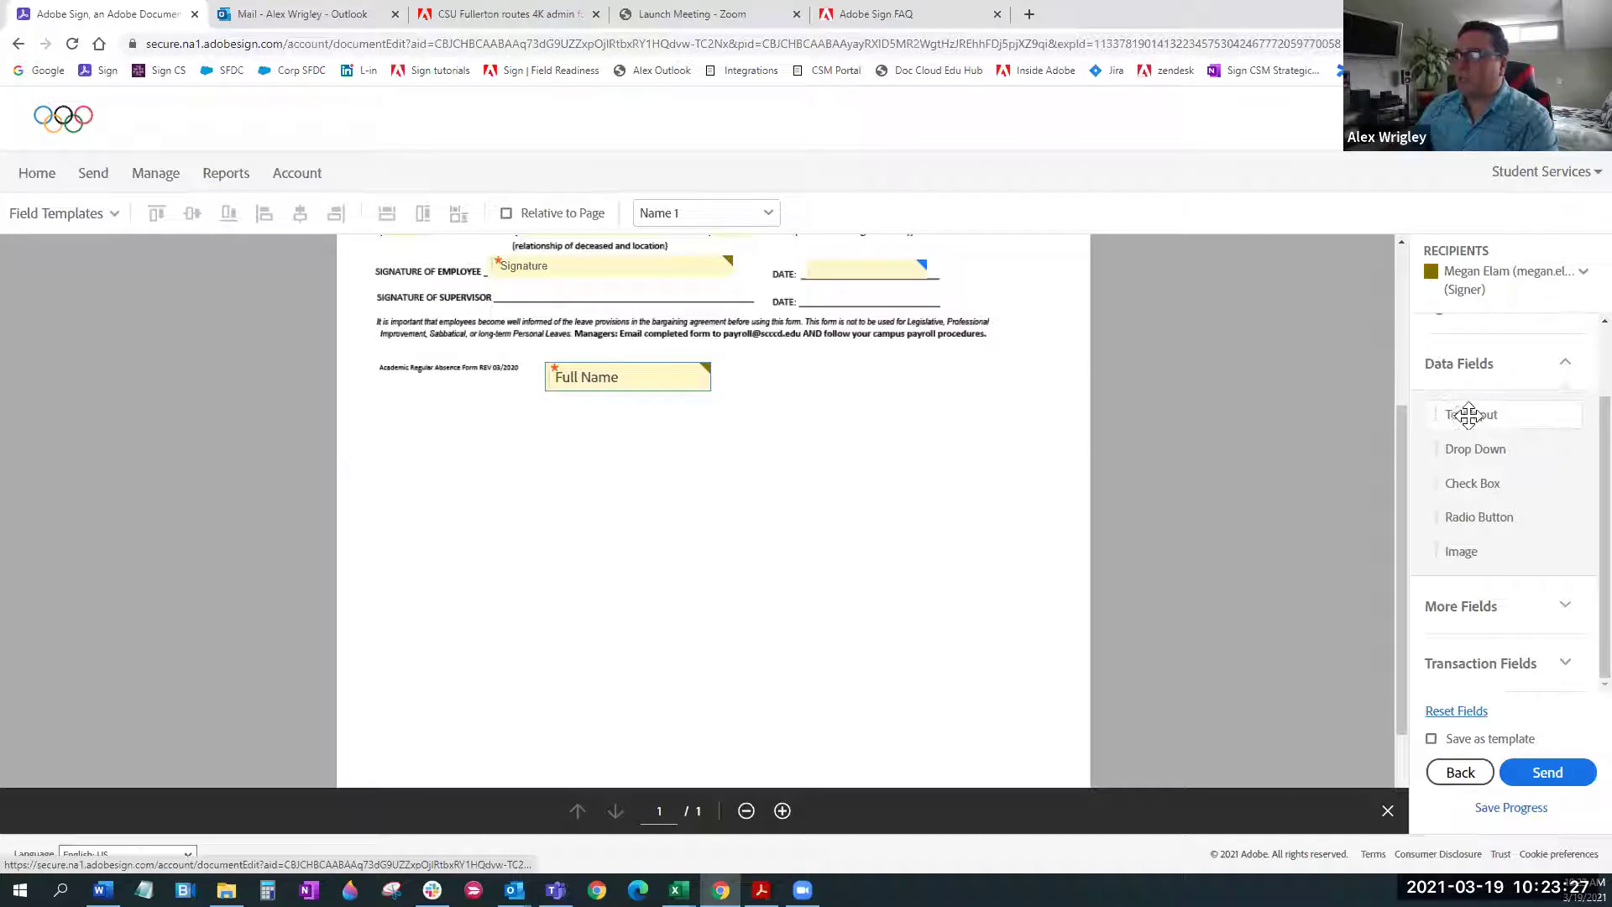
{"action": "left_click_drag", "start_coordinate": [1492, 409], "coordinate": [548, 434]}
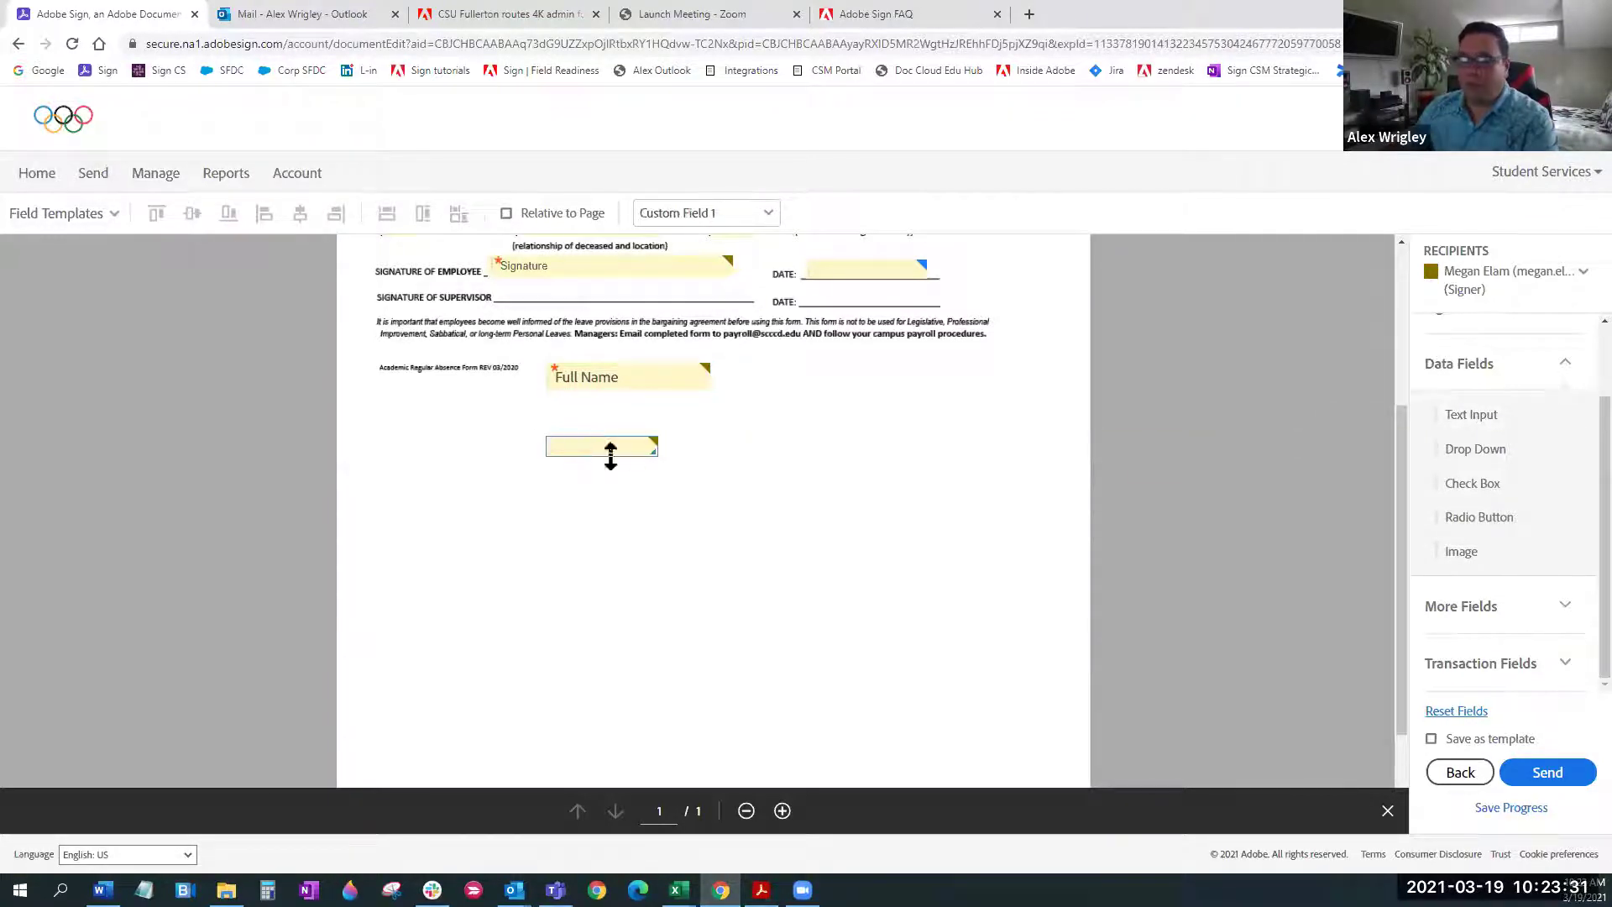
{"action": "left_click_drag", "start_coordinate": [656, 454], "coordinate": [726, 461]}
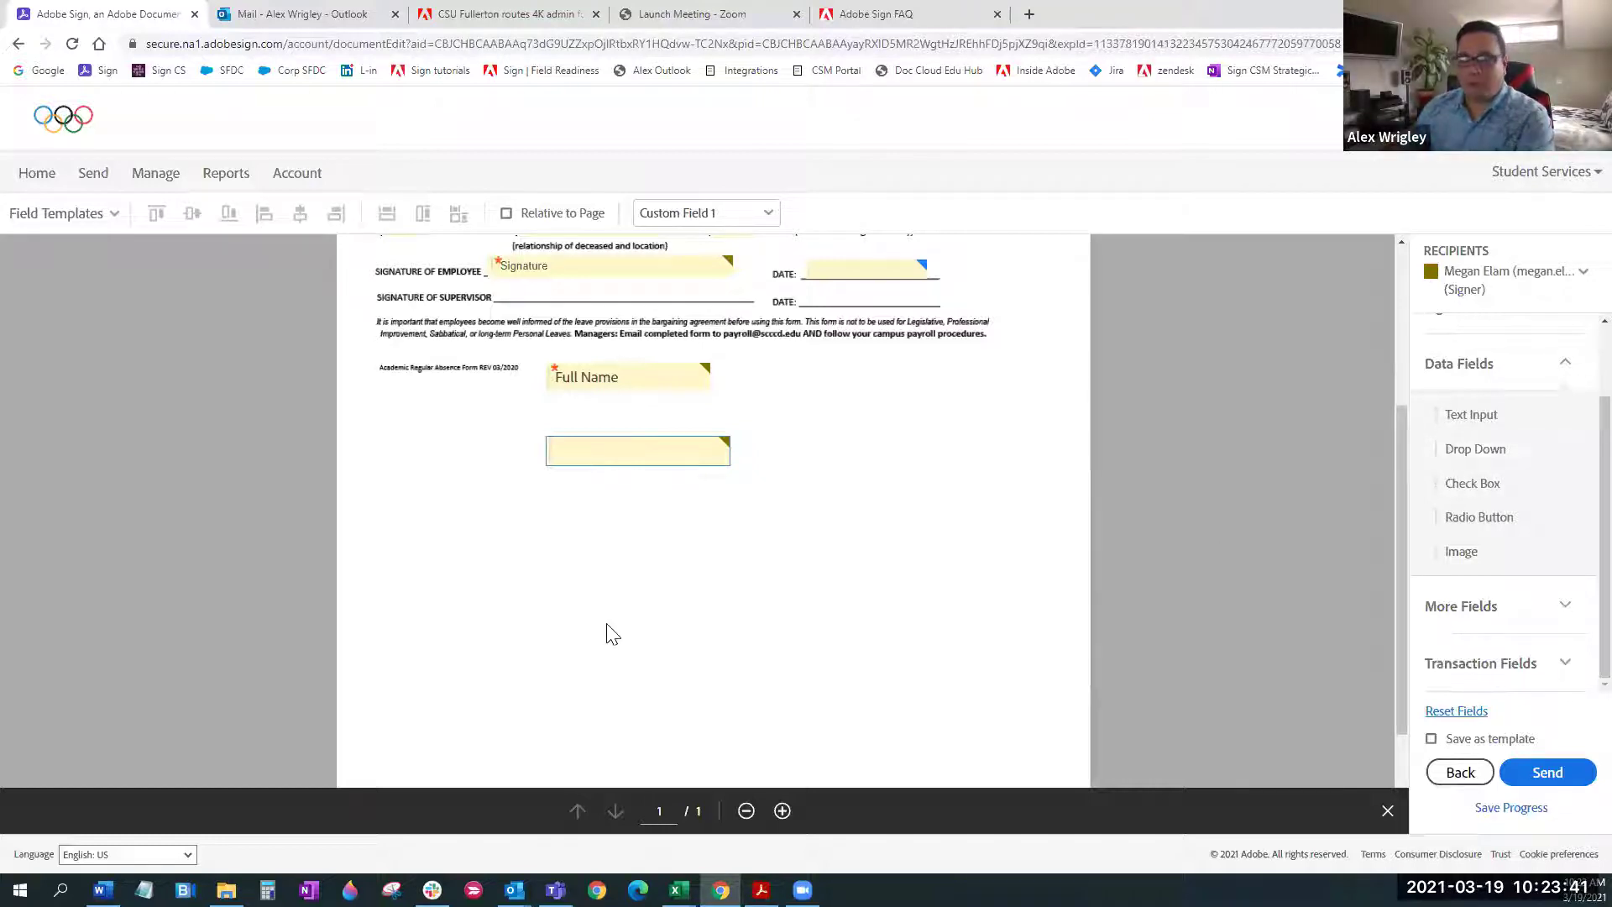
Make Custom Field 1 not required, with Mask field data left unchecked
{"action": "double_click", "coordinate": [629, 451]}
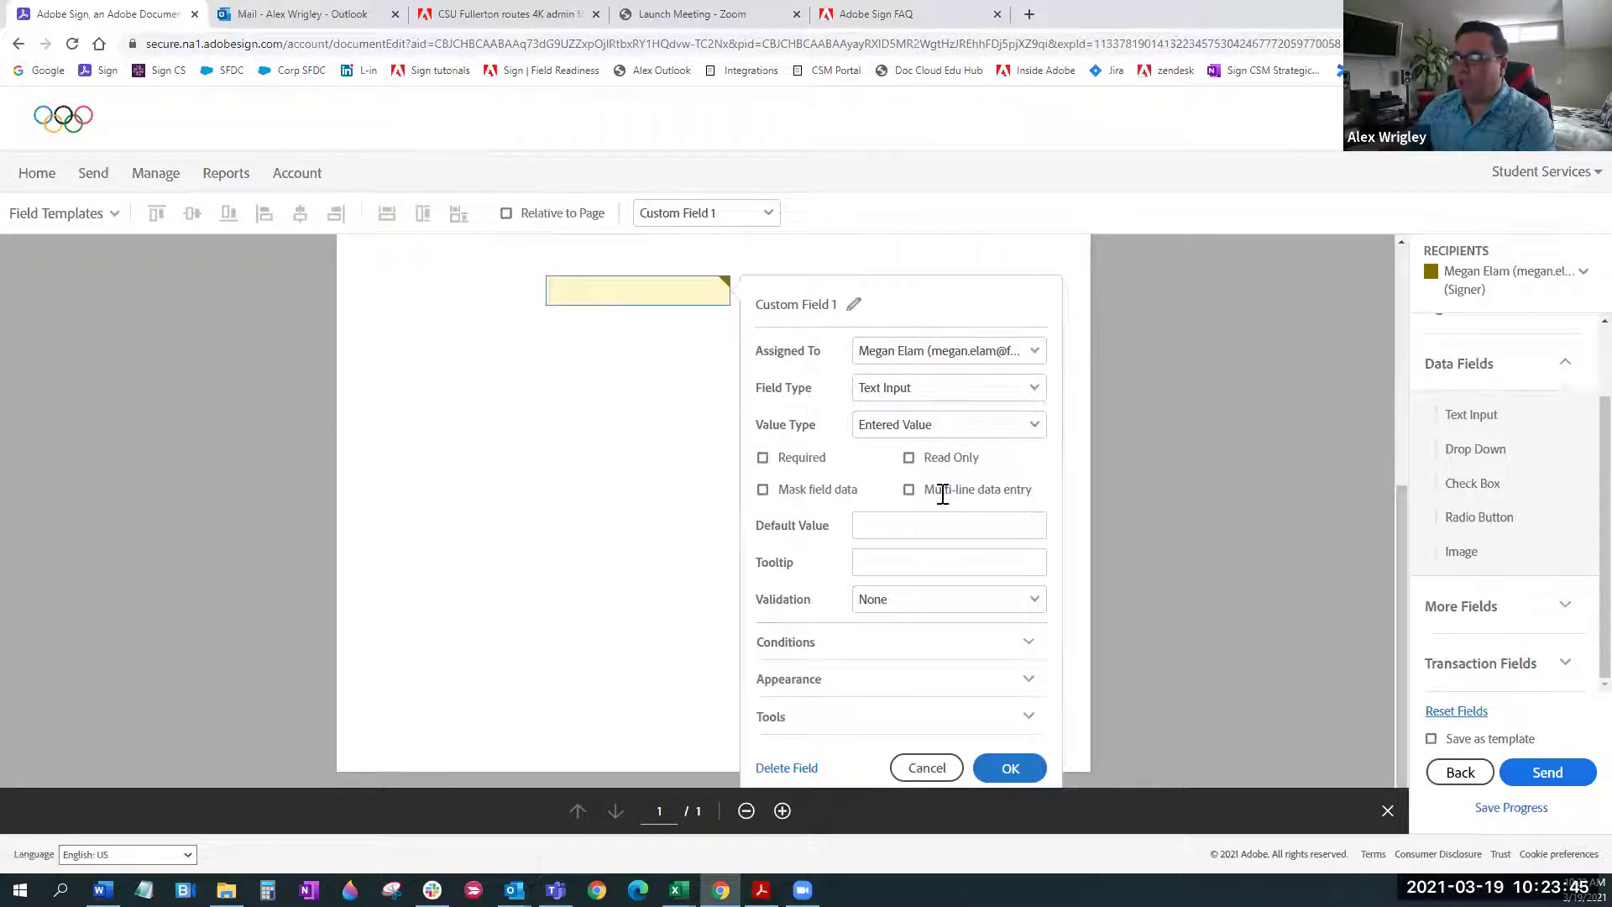
{"action": "scroll", "coordinate": [923, 466], "scroll_direction": "up", "scroll_amount": 1}
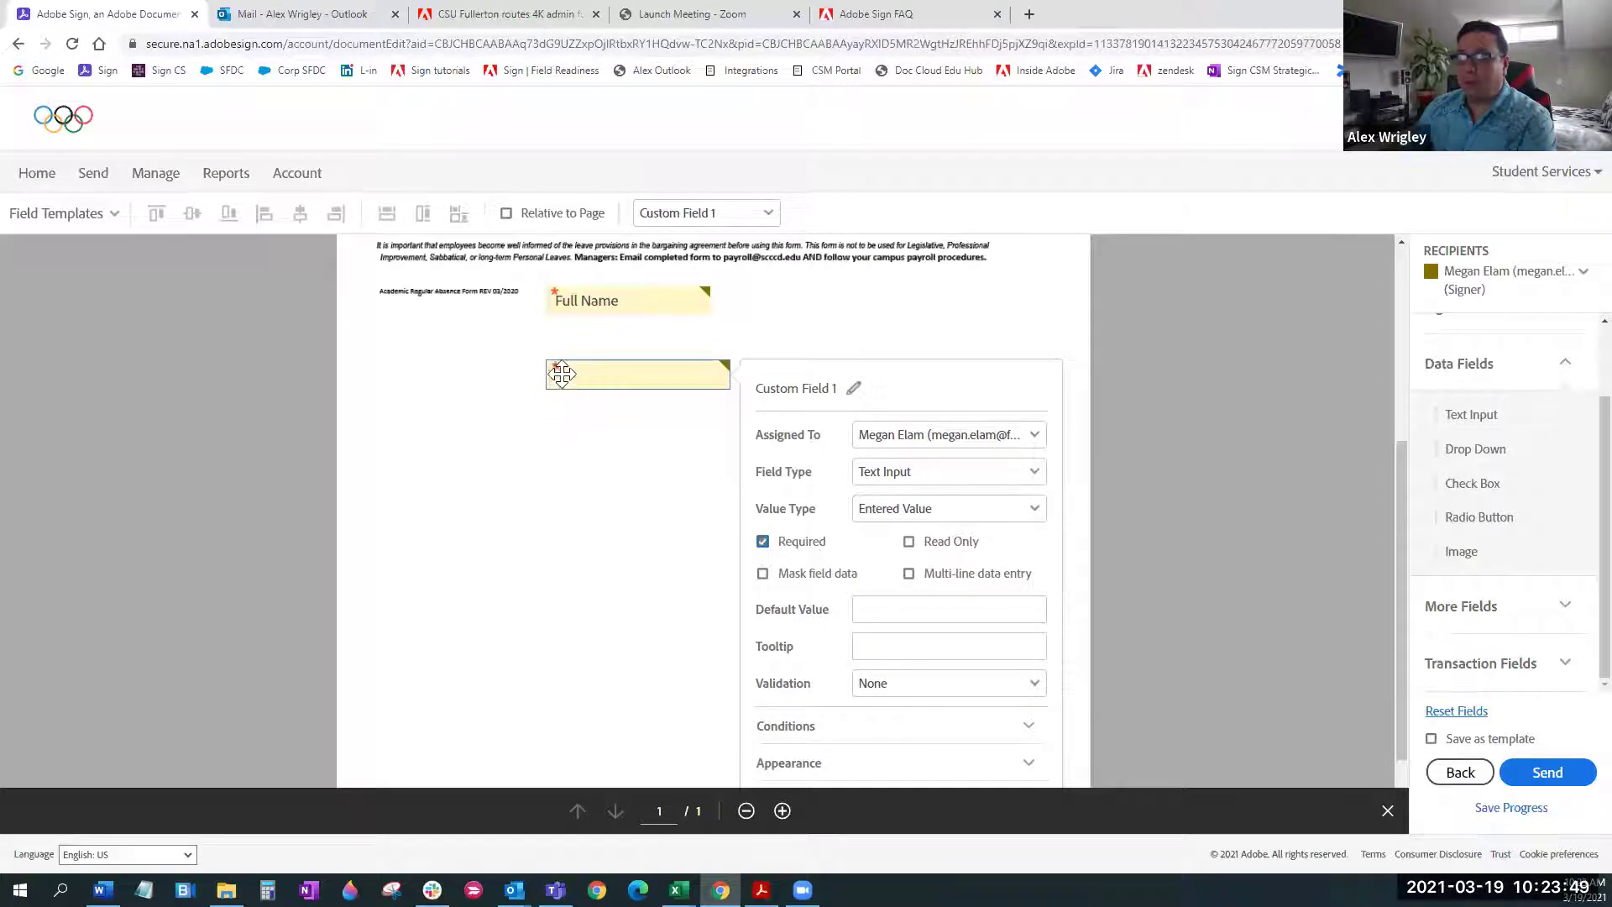
{"action": "left_click", "coordinate": [762, 542]}
{"action": "left_click", "coordinate": [763, 575]}
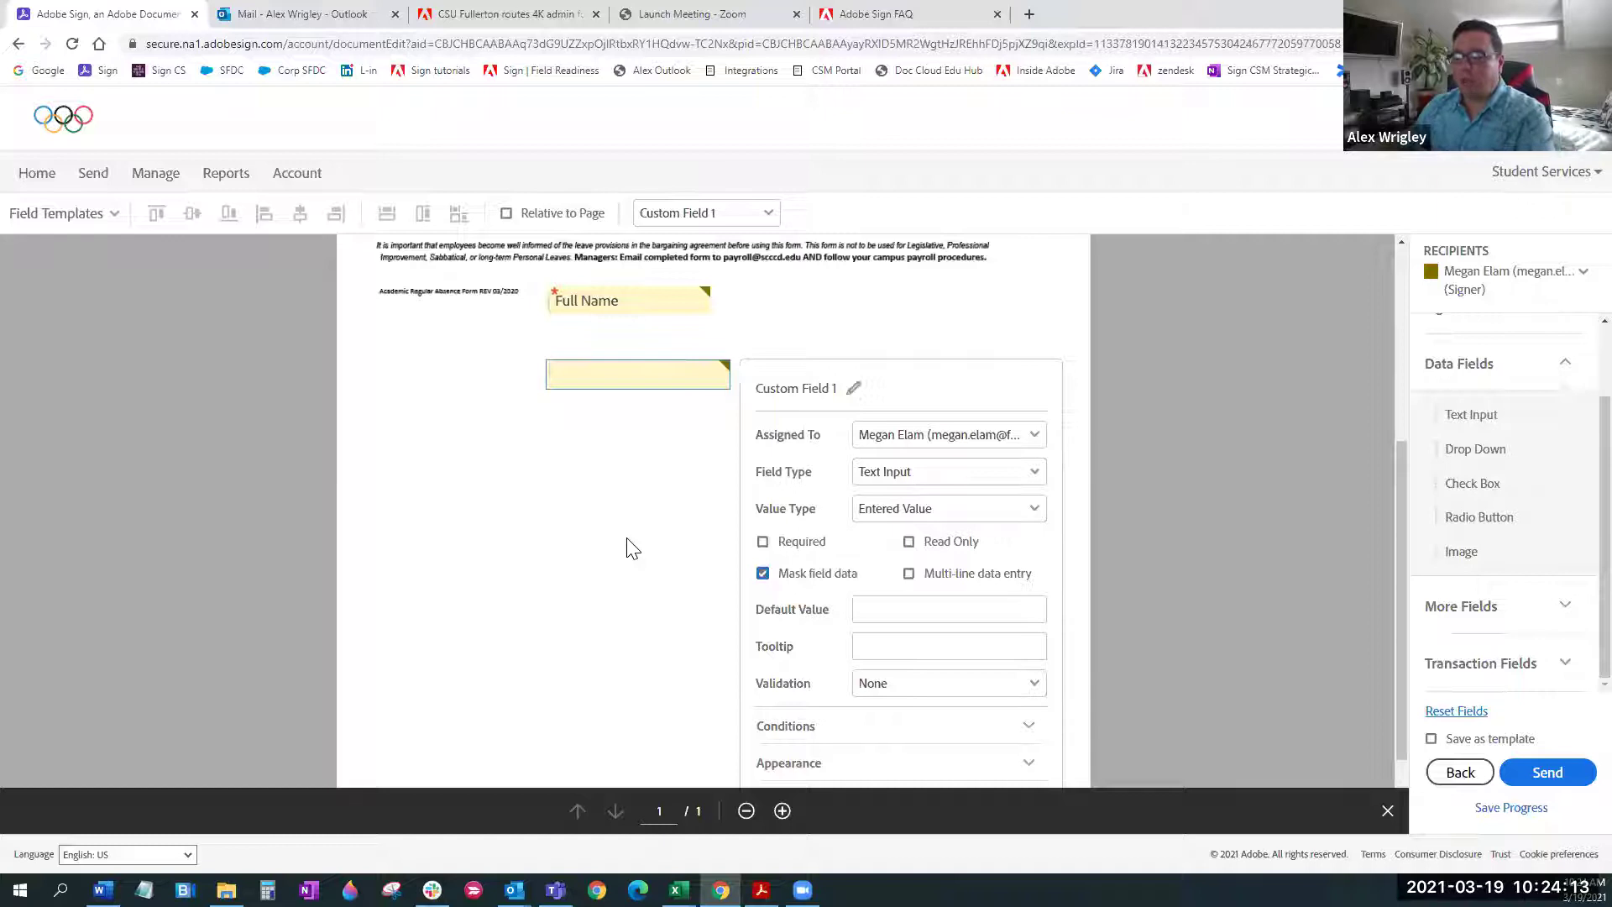
{"action": "left_click", "coordinate": [762, 575]}
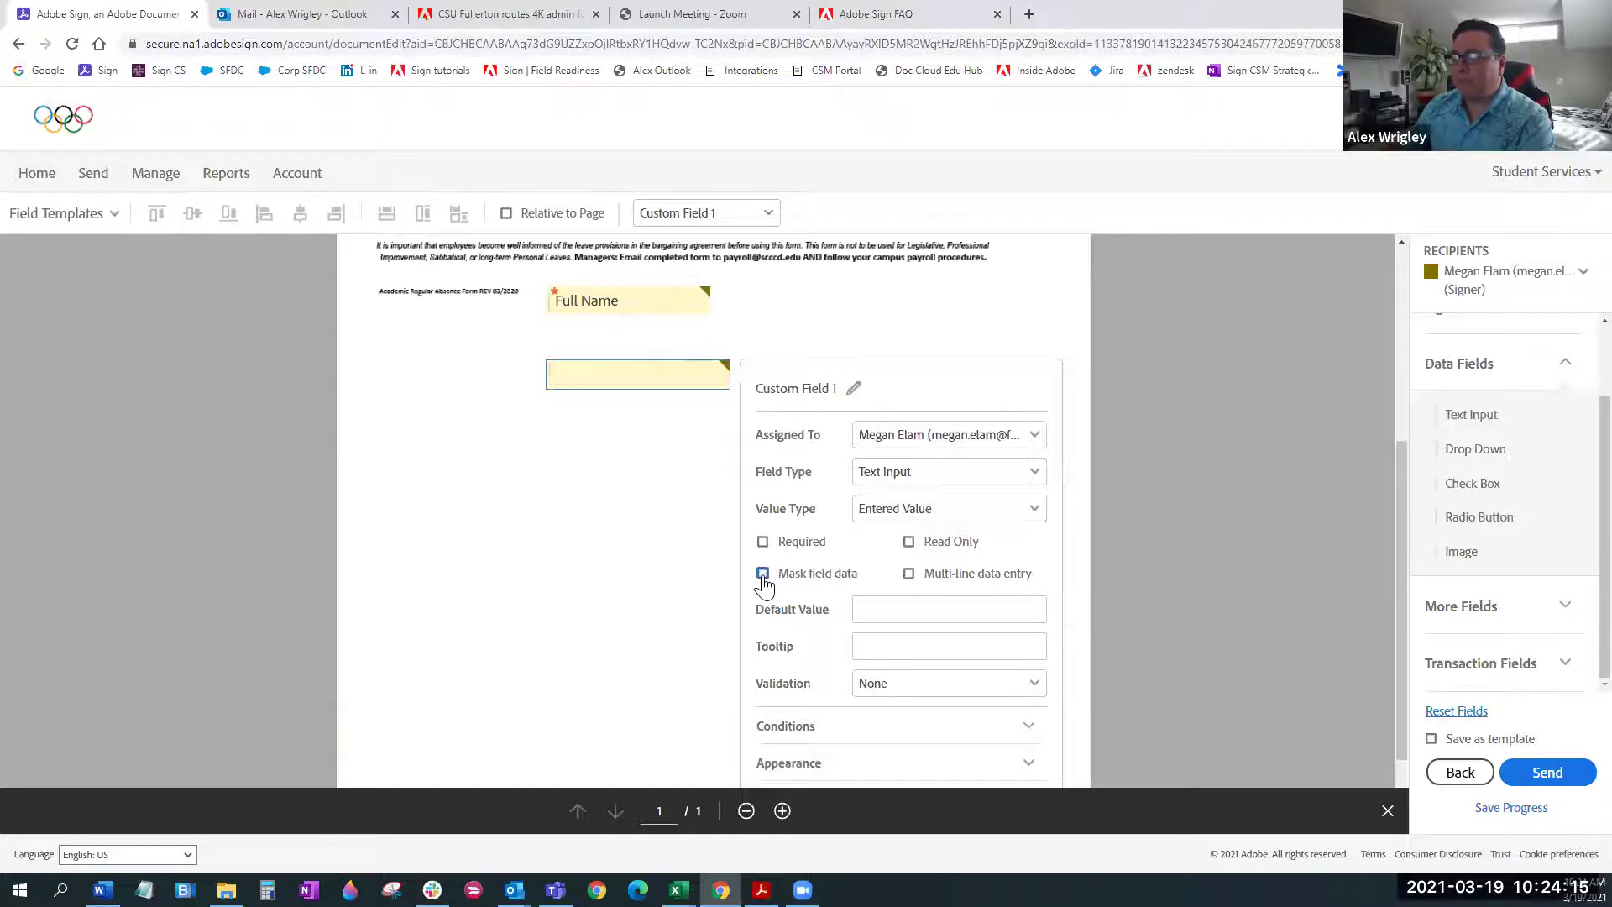
{"action": "scroll", "coordinate": [1068, 621], "scroll_direction": "down", "scroll_amount": 1}
{"action": "scroll", "coordinate": [1050, 598], "scroll_direction": "down", "scroll_amount": 1}
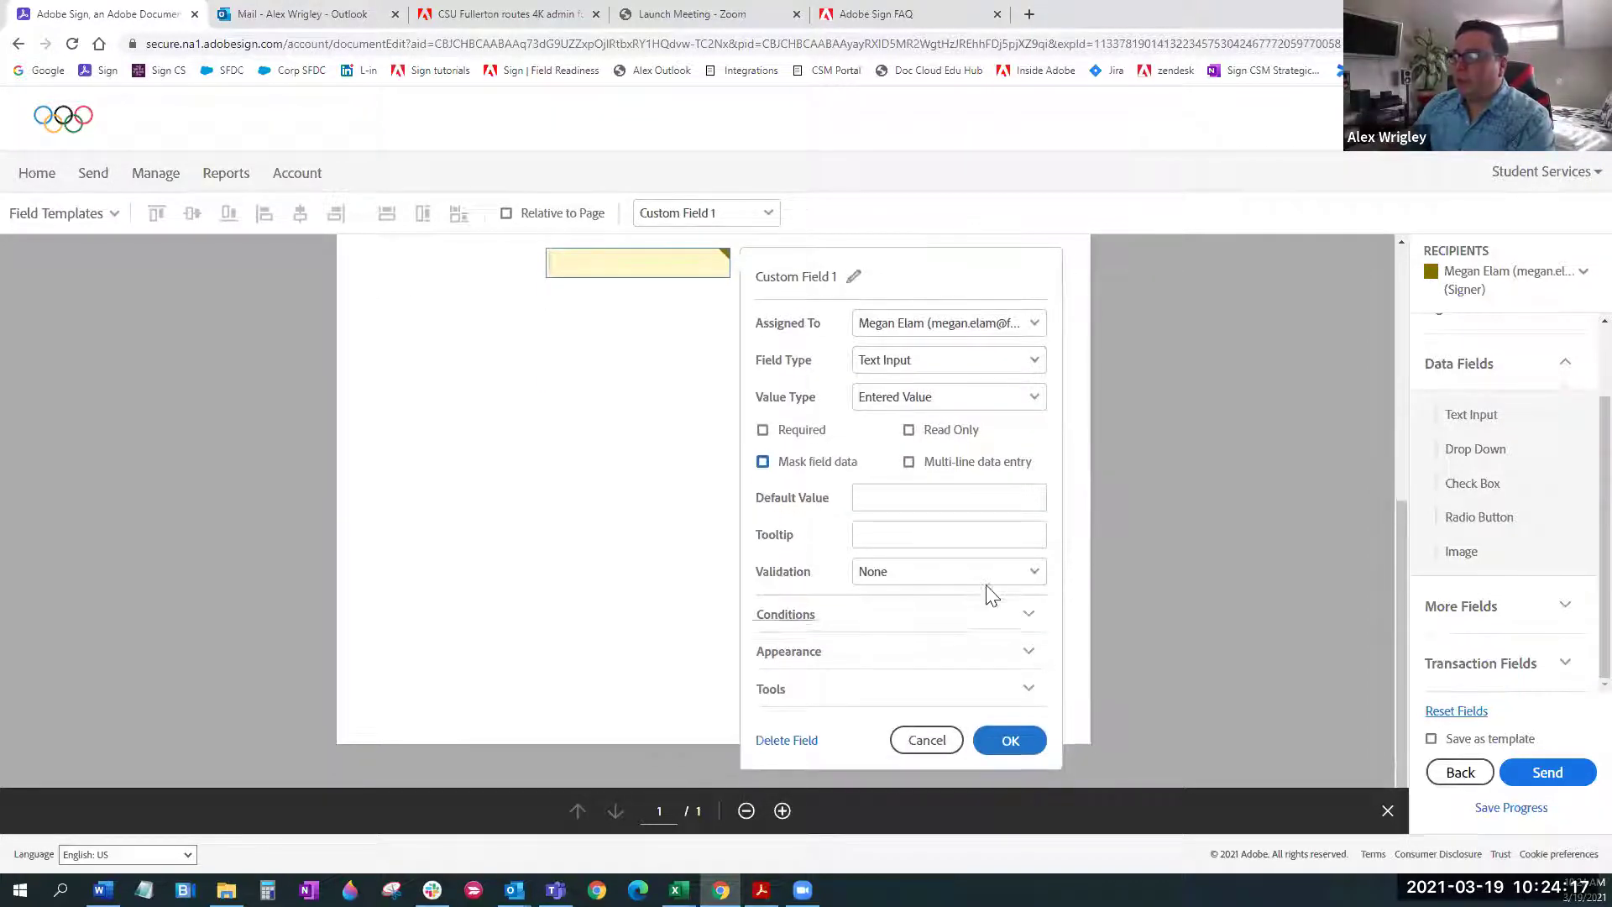
Set Custom Field 1's validation back to None from US Social Security Number and cancel
{"action": "left_click", "coordinate": [964, 575]}
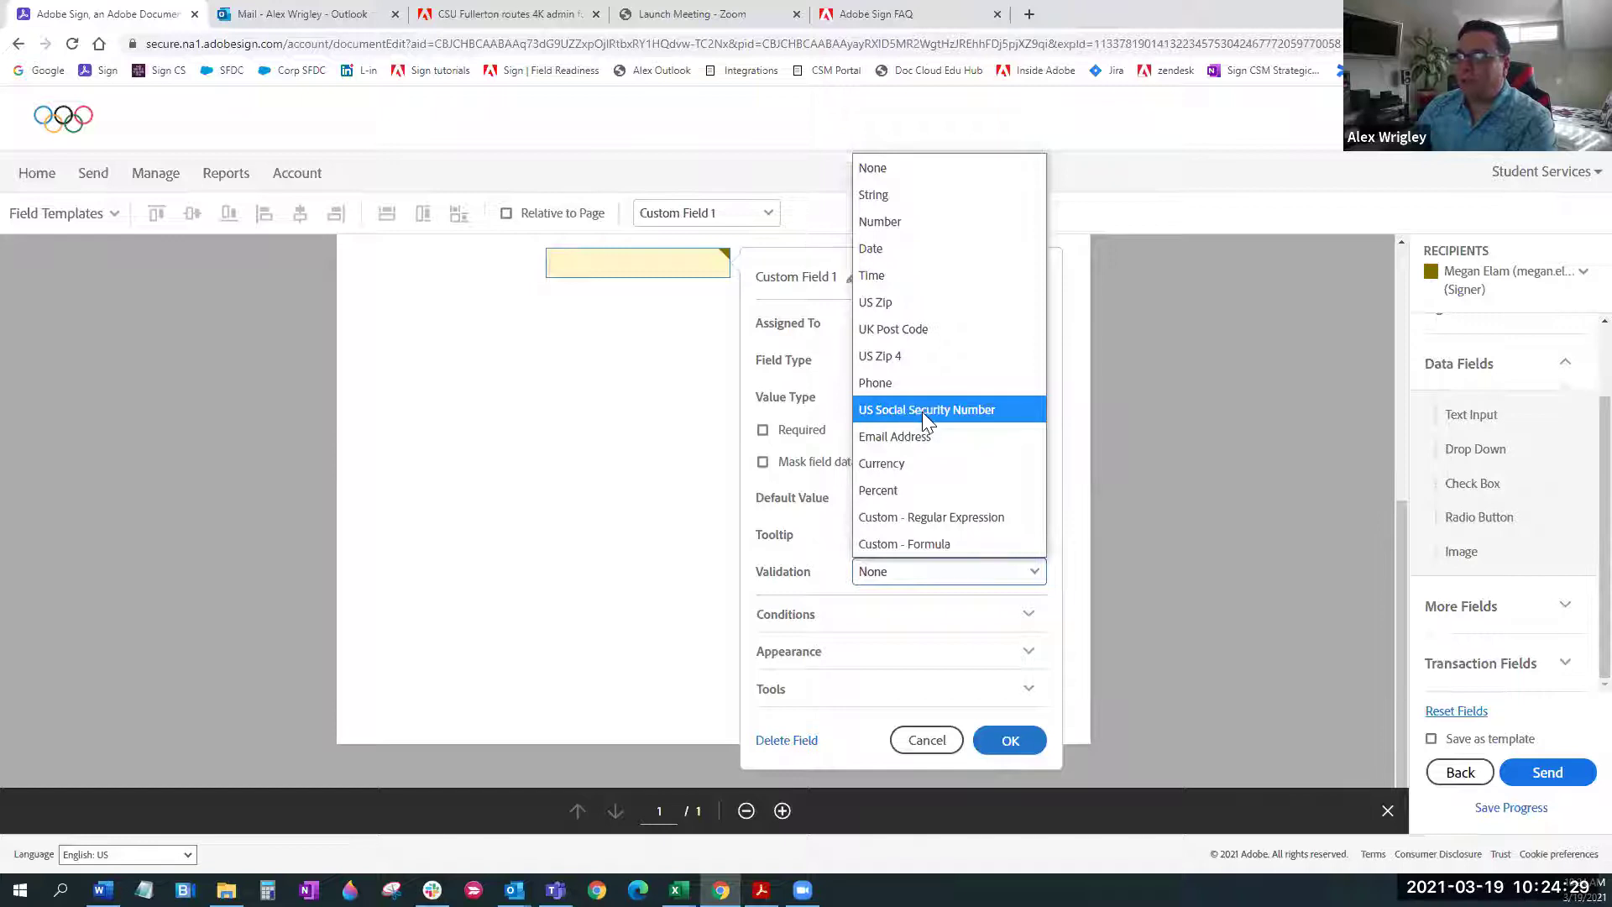
{"action": "left_click", "coordinate": [922, 408]}
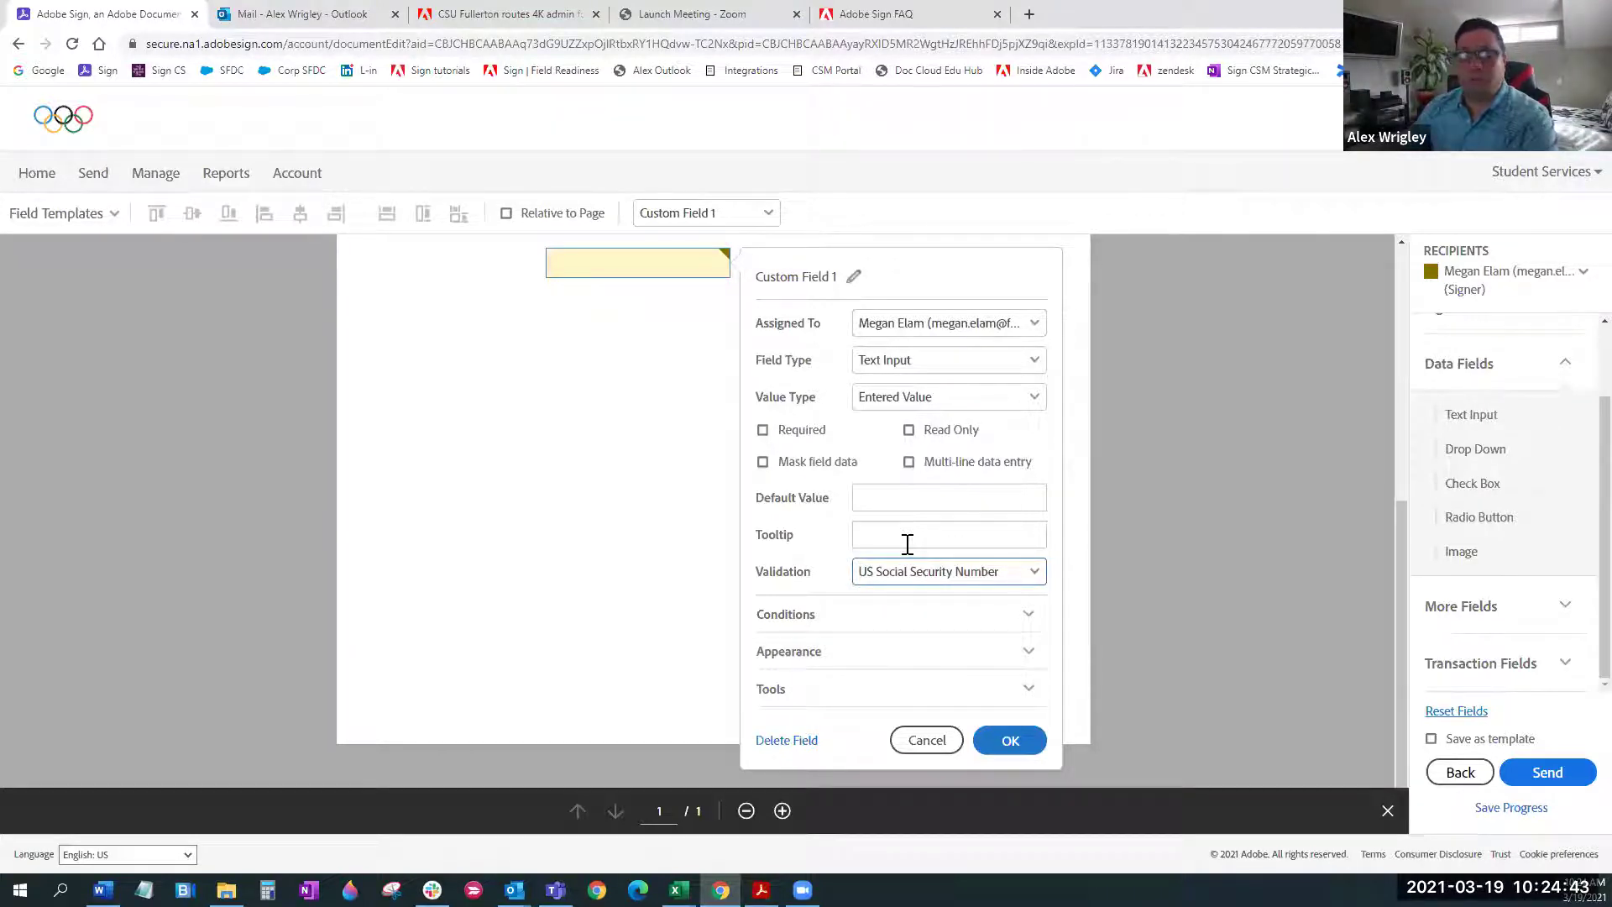
{"action": "left_click", "coordinate": [1036, 578]}
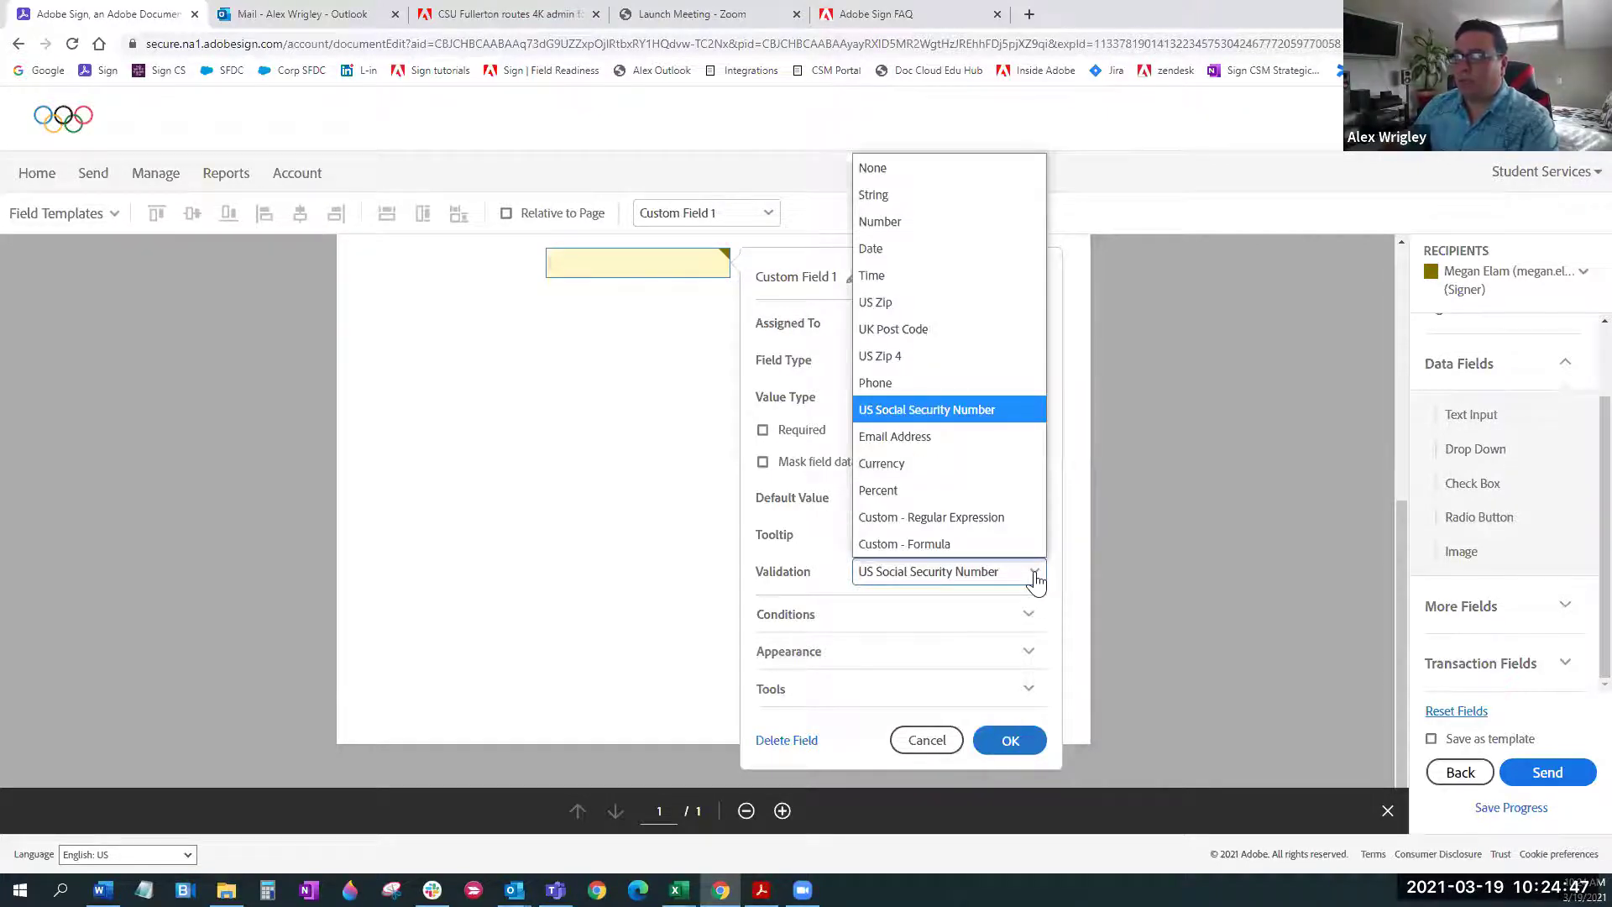
{"action": "left_click", "coordinate": [873, 168]}
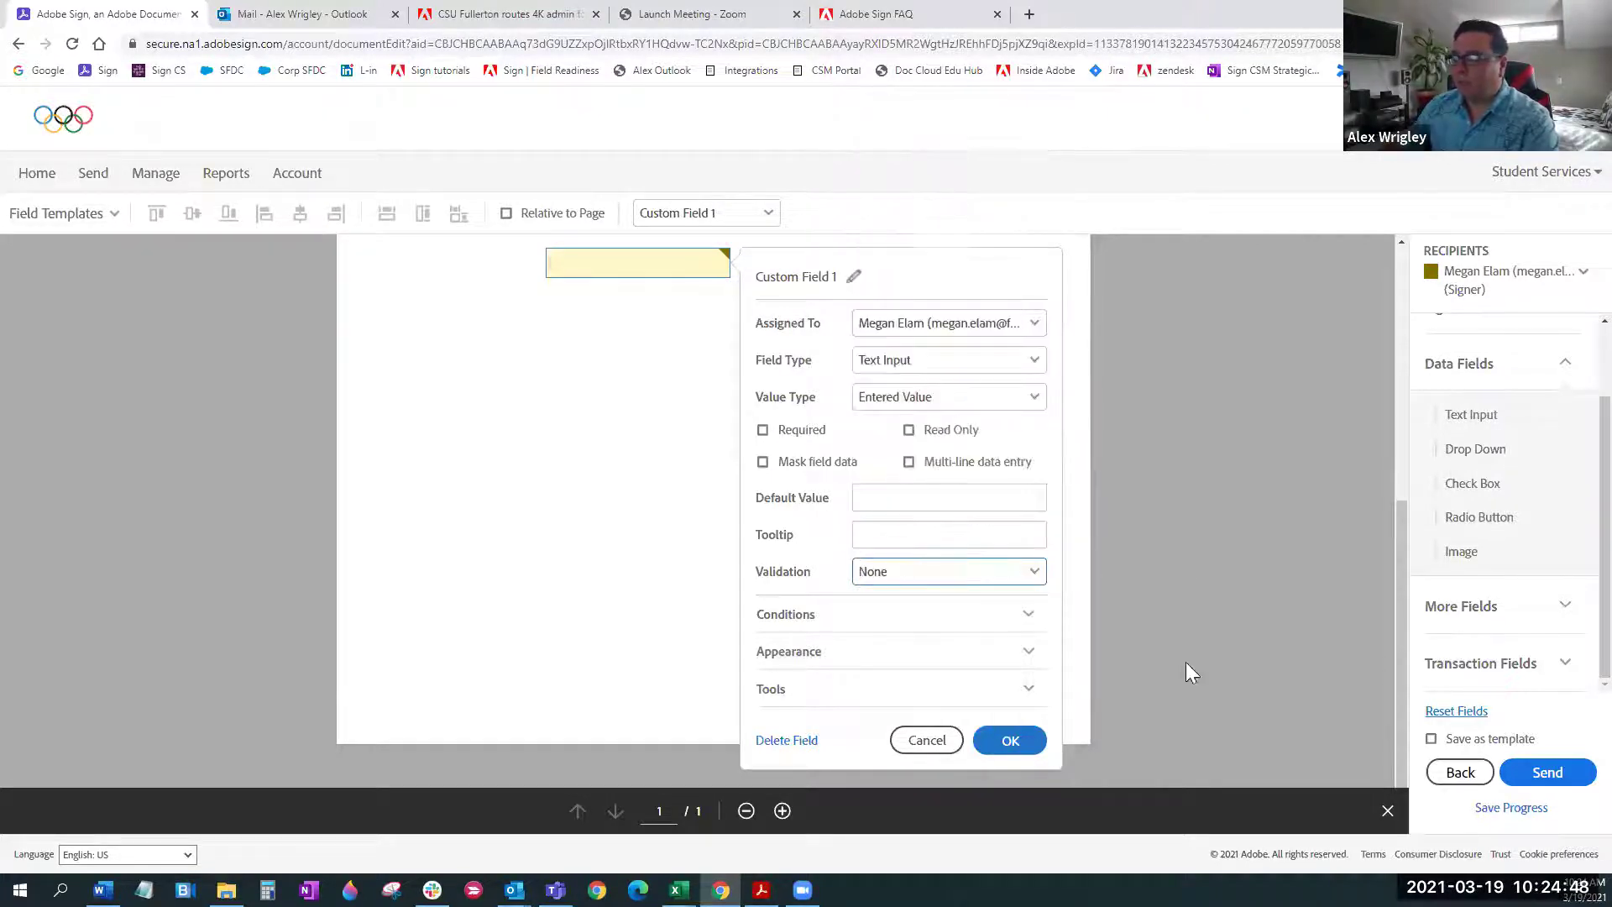
{"action": "left_click", "coordinate": [924, 737]}
Place a Drop Down field below the text field and add options 'Option 3' and 'Rain'
{"action": "scroll", "coordinate": [1399, 547], "scroll_direction": "up", "scroll_amount": 3}
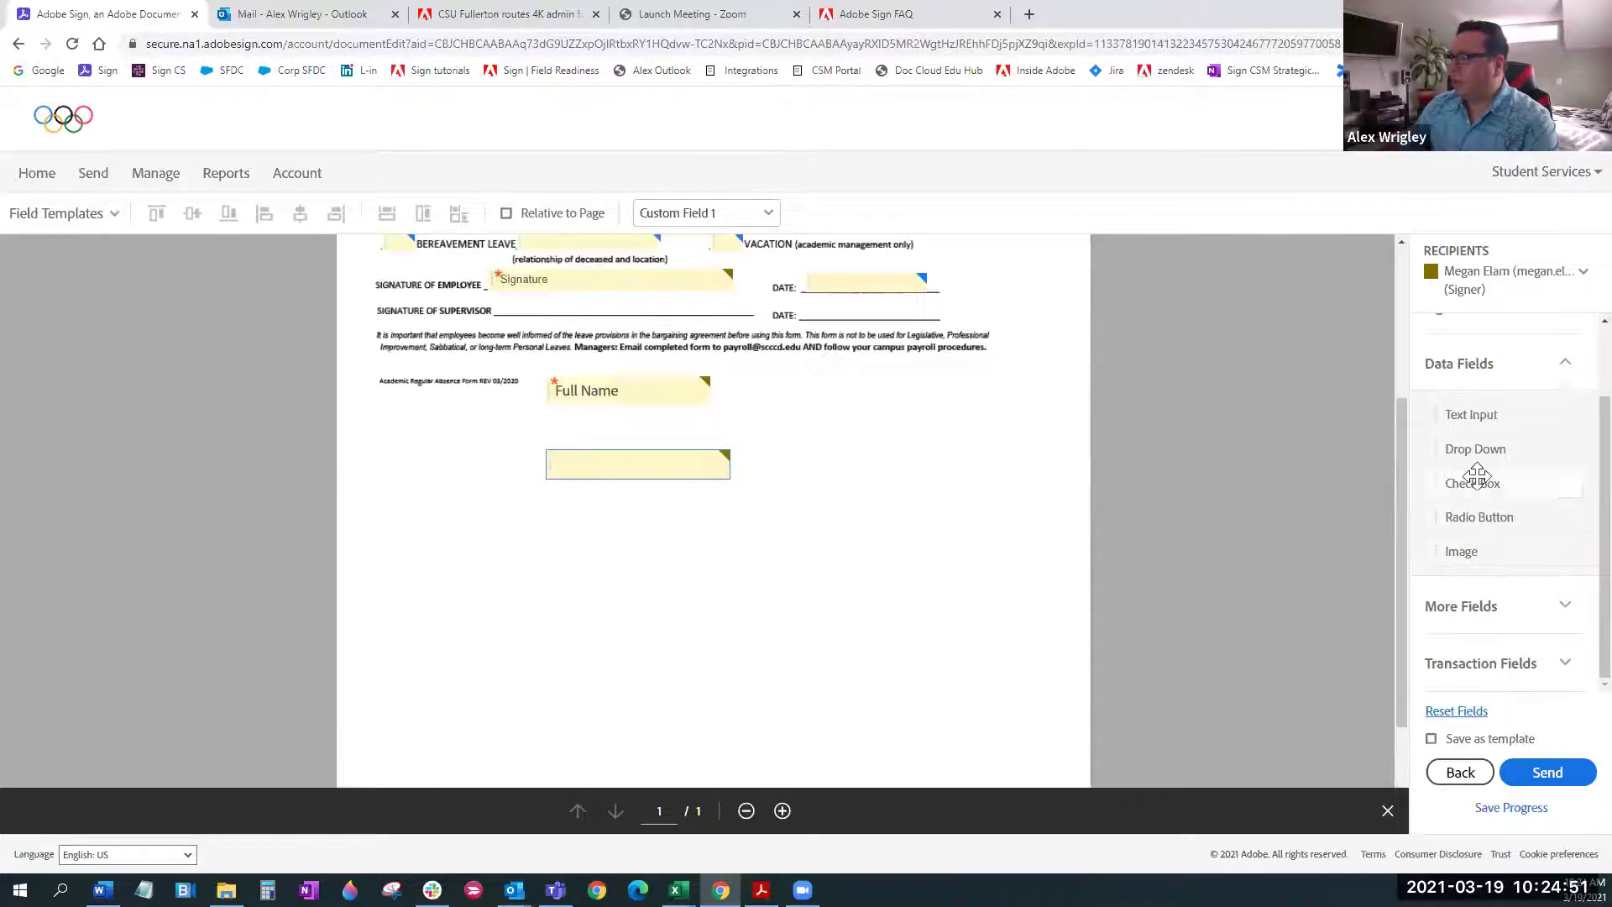
{"action": "left_click_drag", "start_coordinate": [1481, 449], "coordinate": [657, 554]}
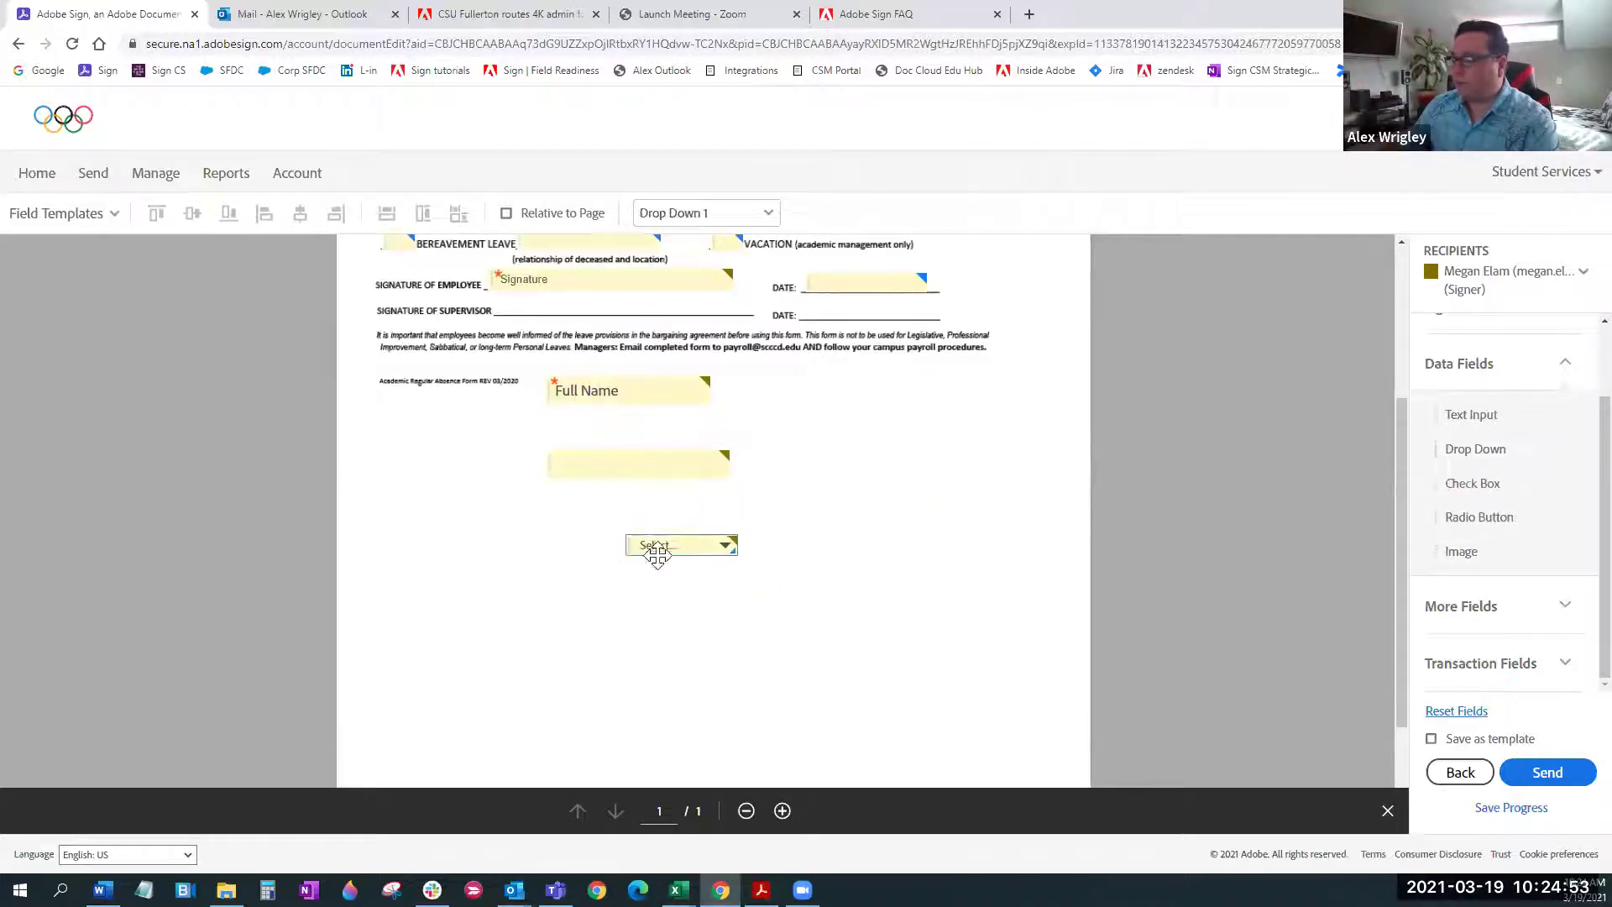
{"action": "double_click", "coordinate": [722, 546]}
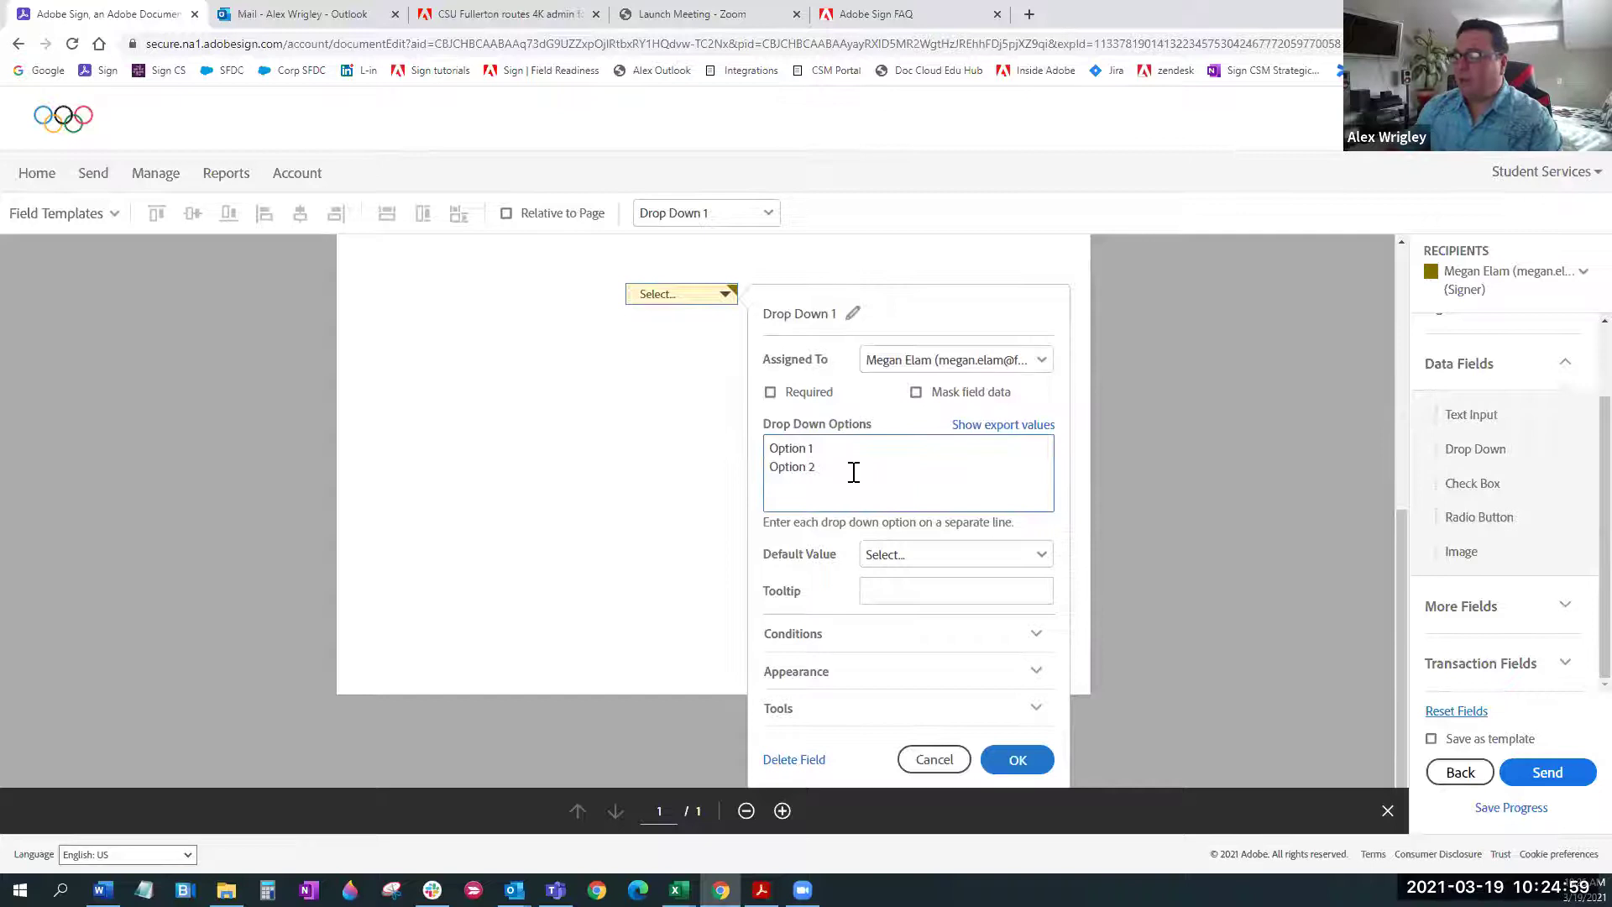
{"action": "key", "text": "Return"}
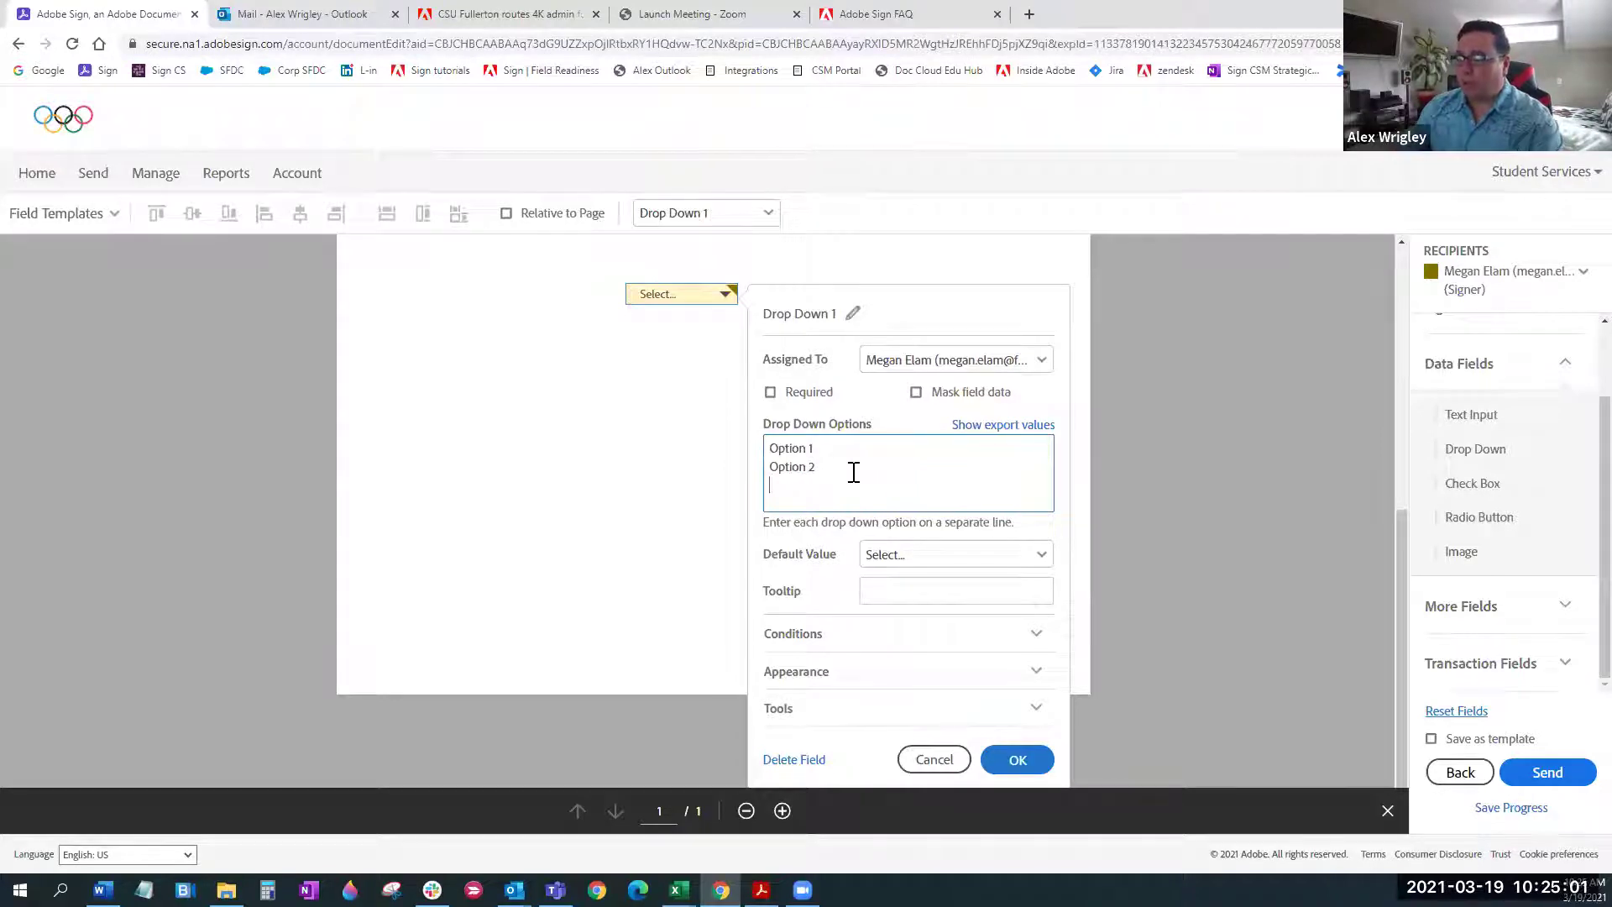
{"action": "type", "text": "Opti"}
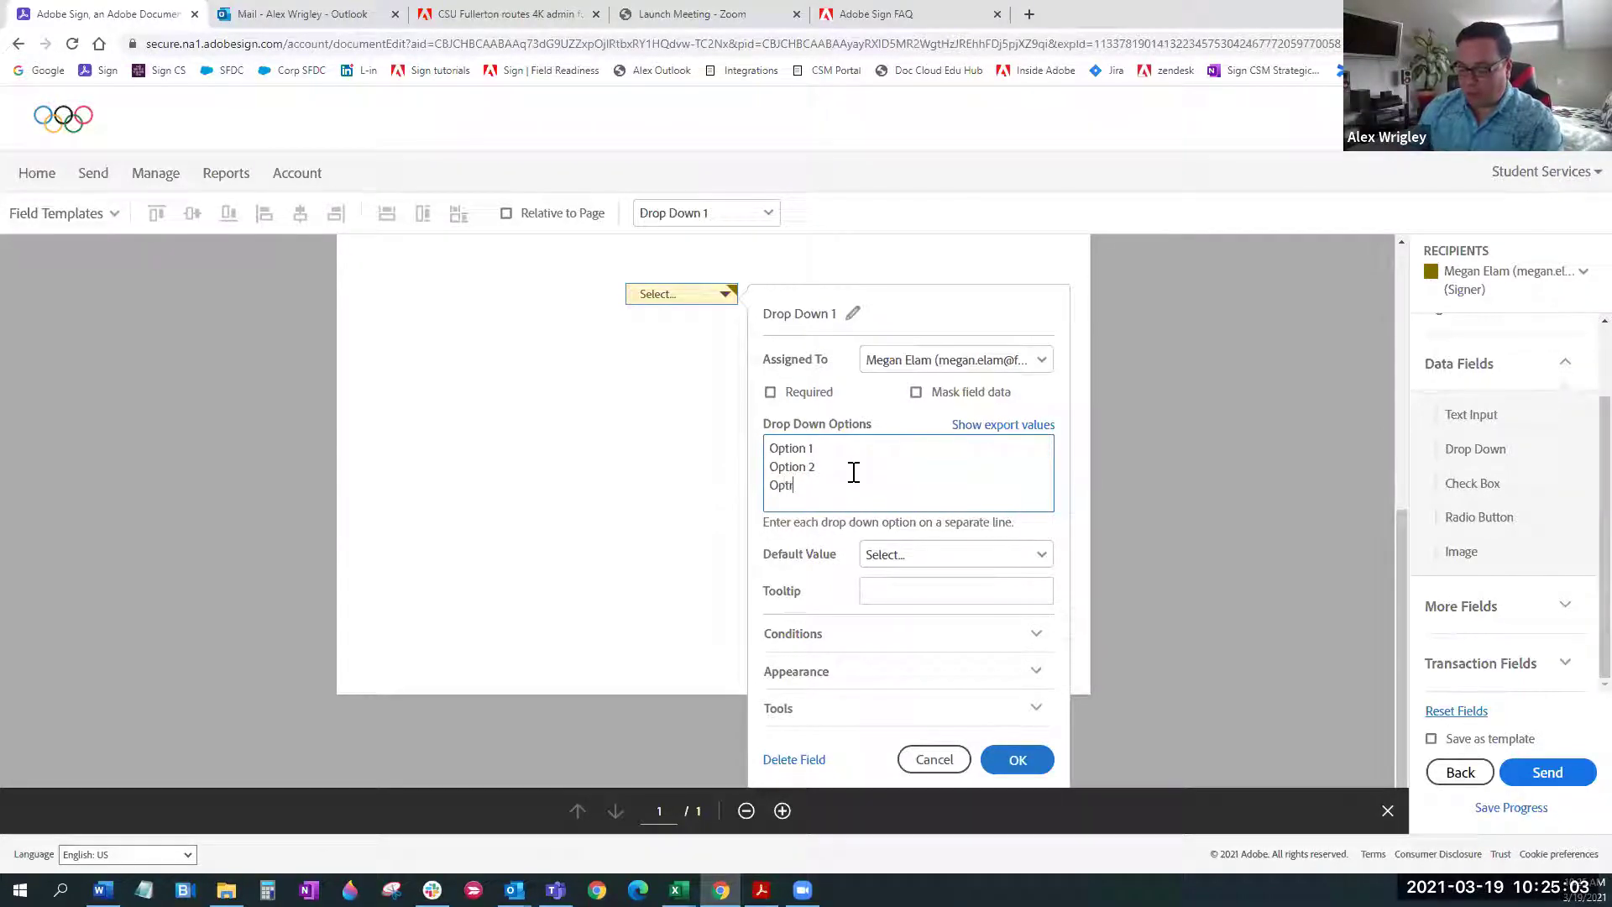
{"action": "type", "text": "on 3"}
{"action": "key", "text": "Return"}
{"action": "type", "text": "Rain"}
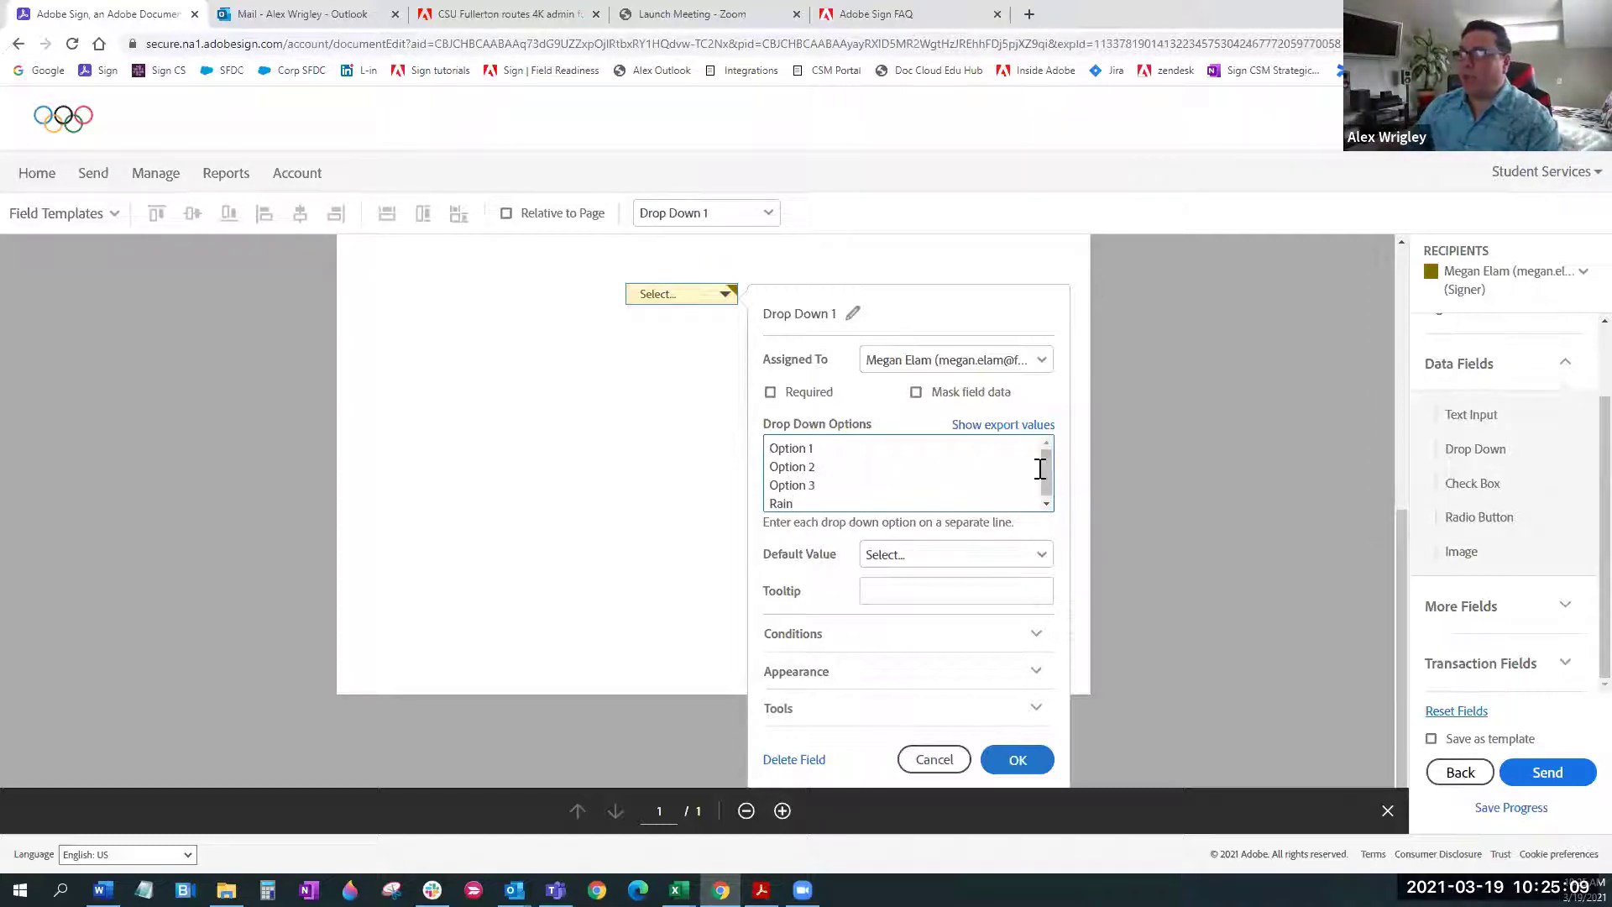
{"action": "scroll", "coordinate": [1049, 490], "scroll_direction": "down", "scroll_amount": 1}
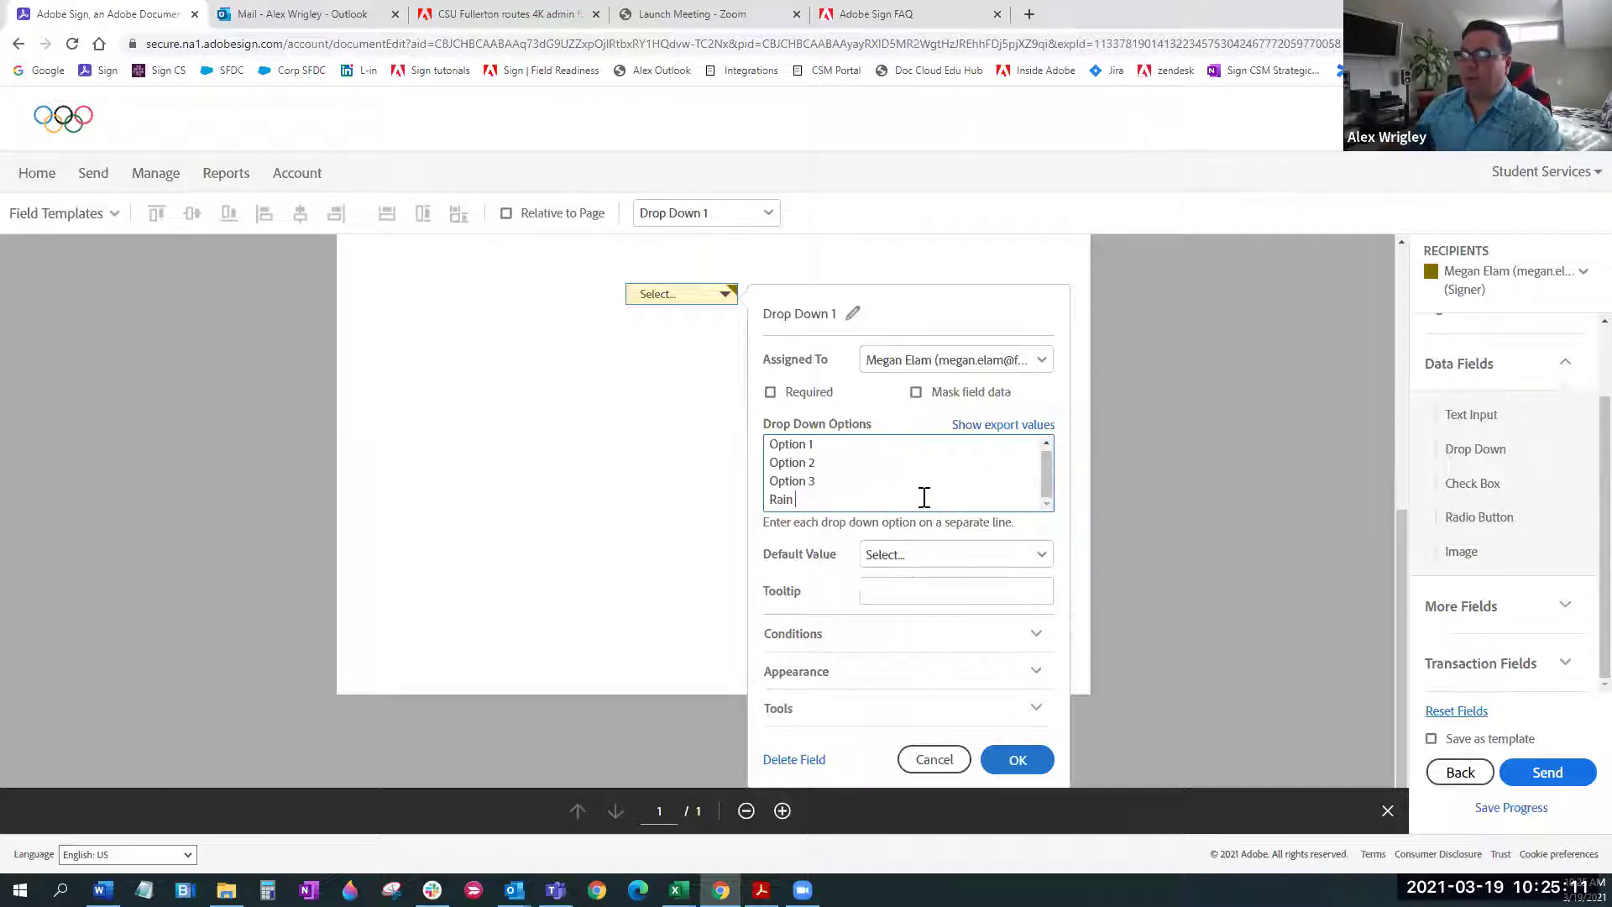
{"action": "scroll", "coordinate": [985, 737], "scroll_direction": "down", "scroll_amount": 1}
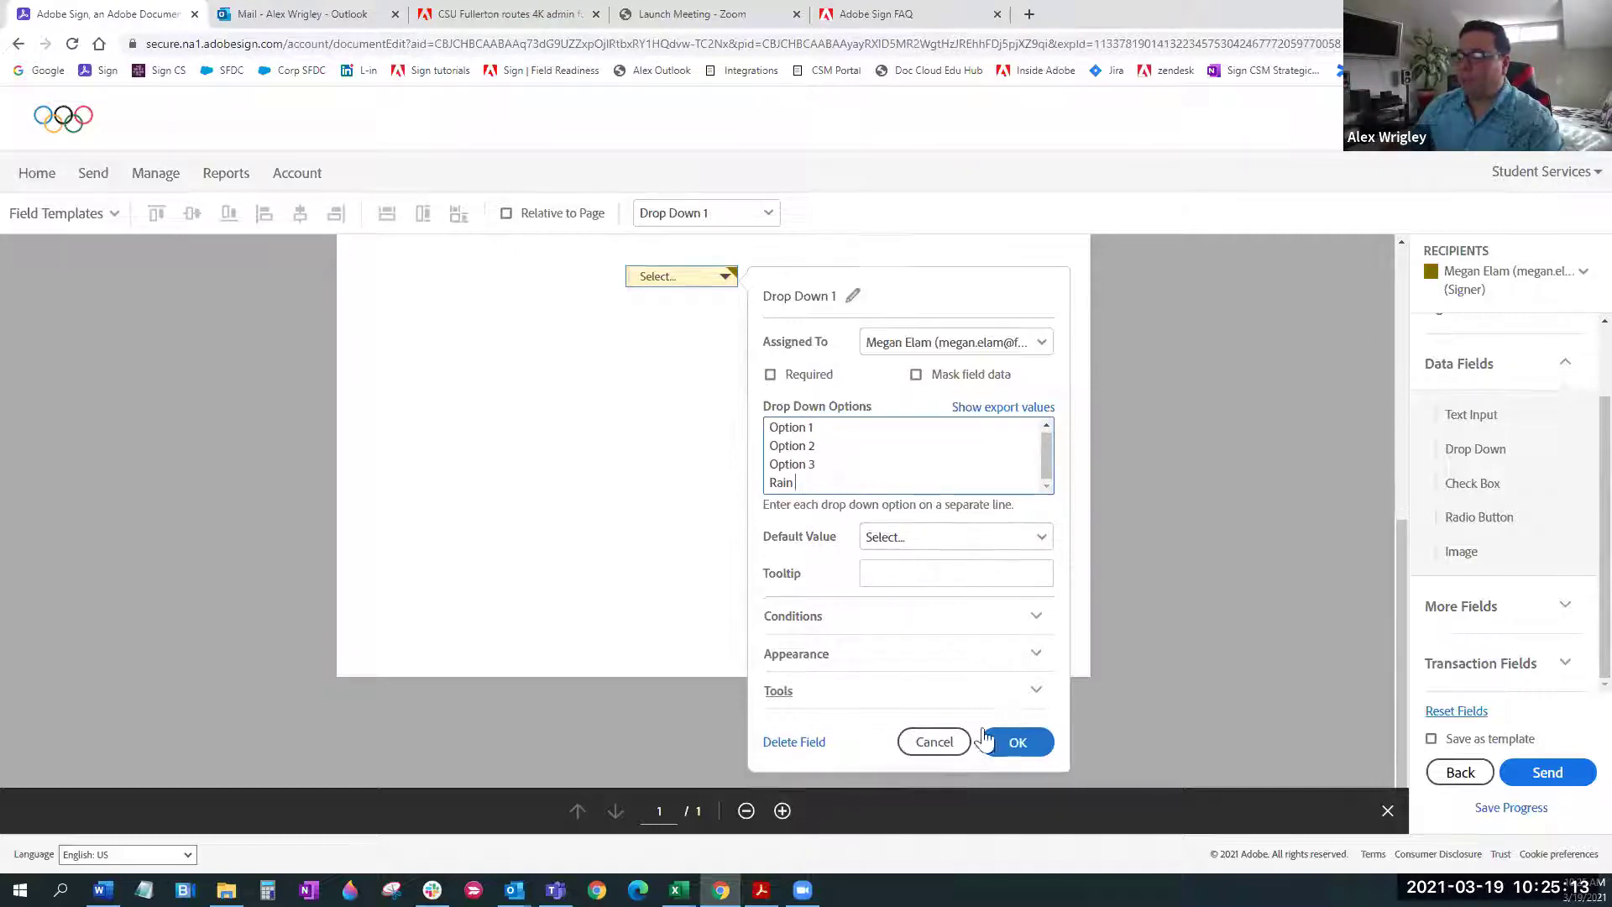
Give the dropdown default Option 2 and tooltip Social Security Number, then show More Fields
{"action": "left_click", "coordinate": [970, 546]}
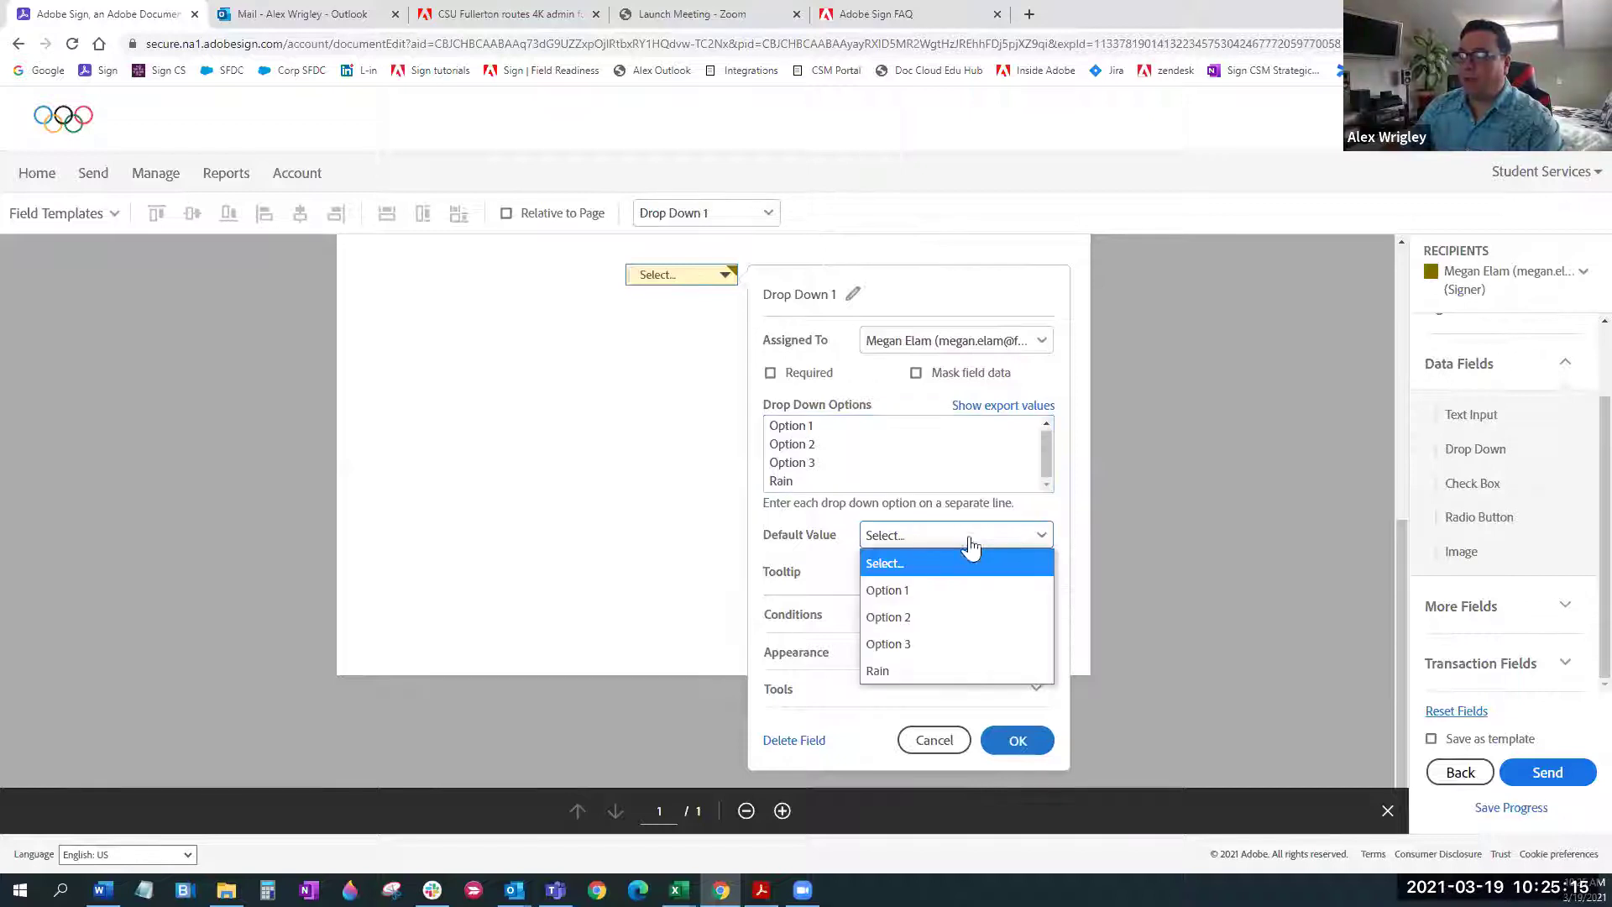
{"action": "left_click", "coordinate": [929, 625]}
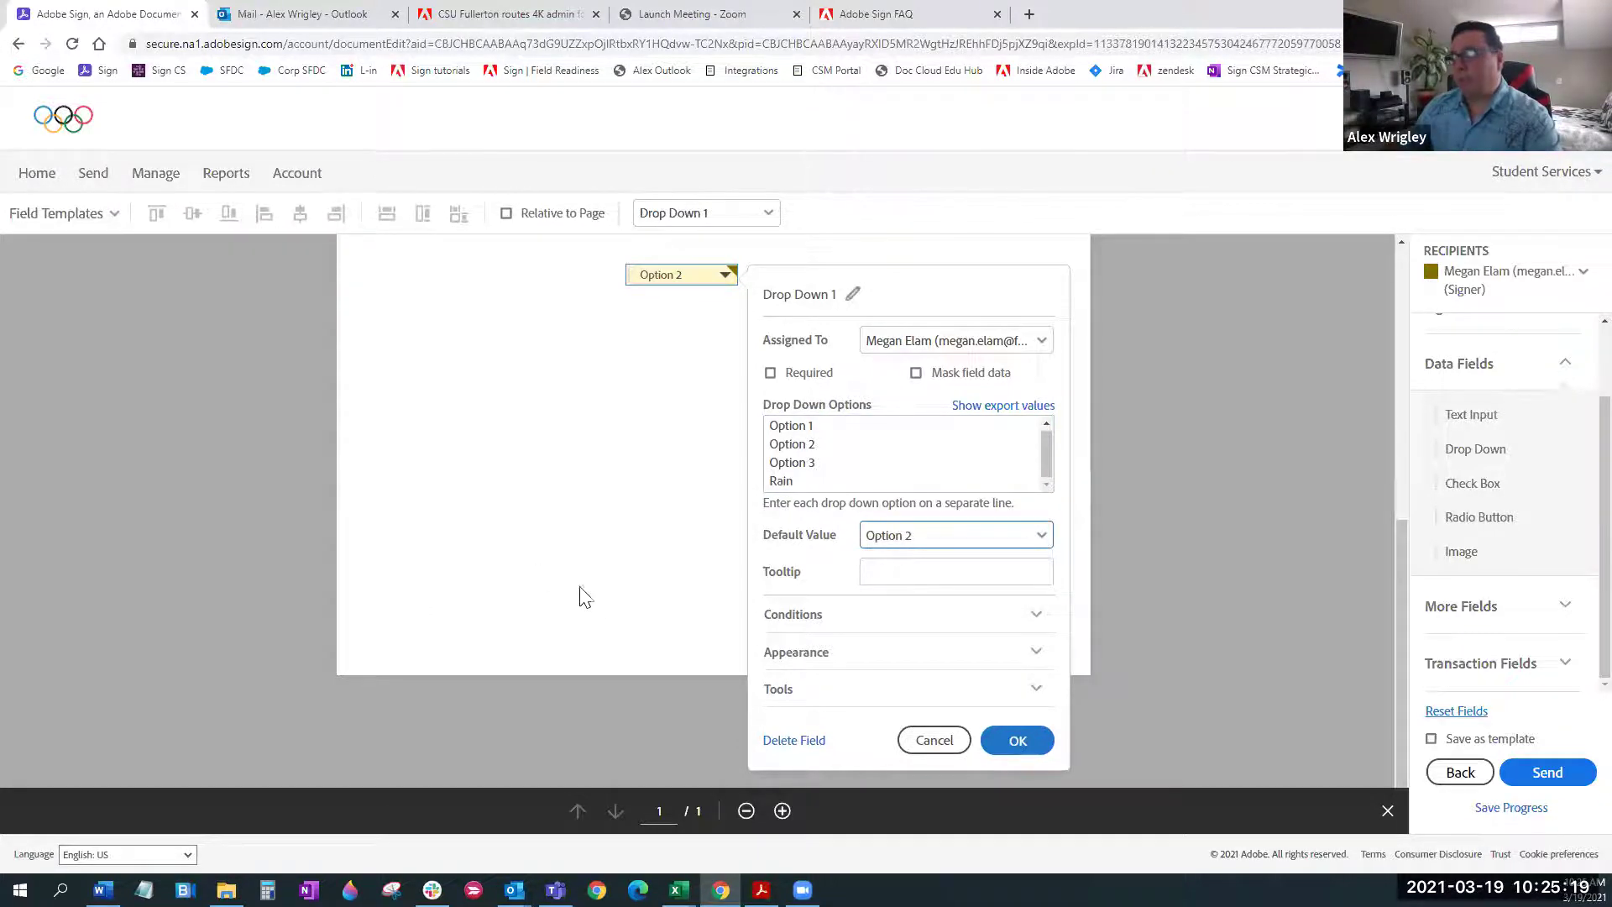
{"action": "left_click", "coordinate": [945, 576]}
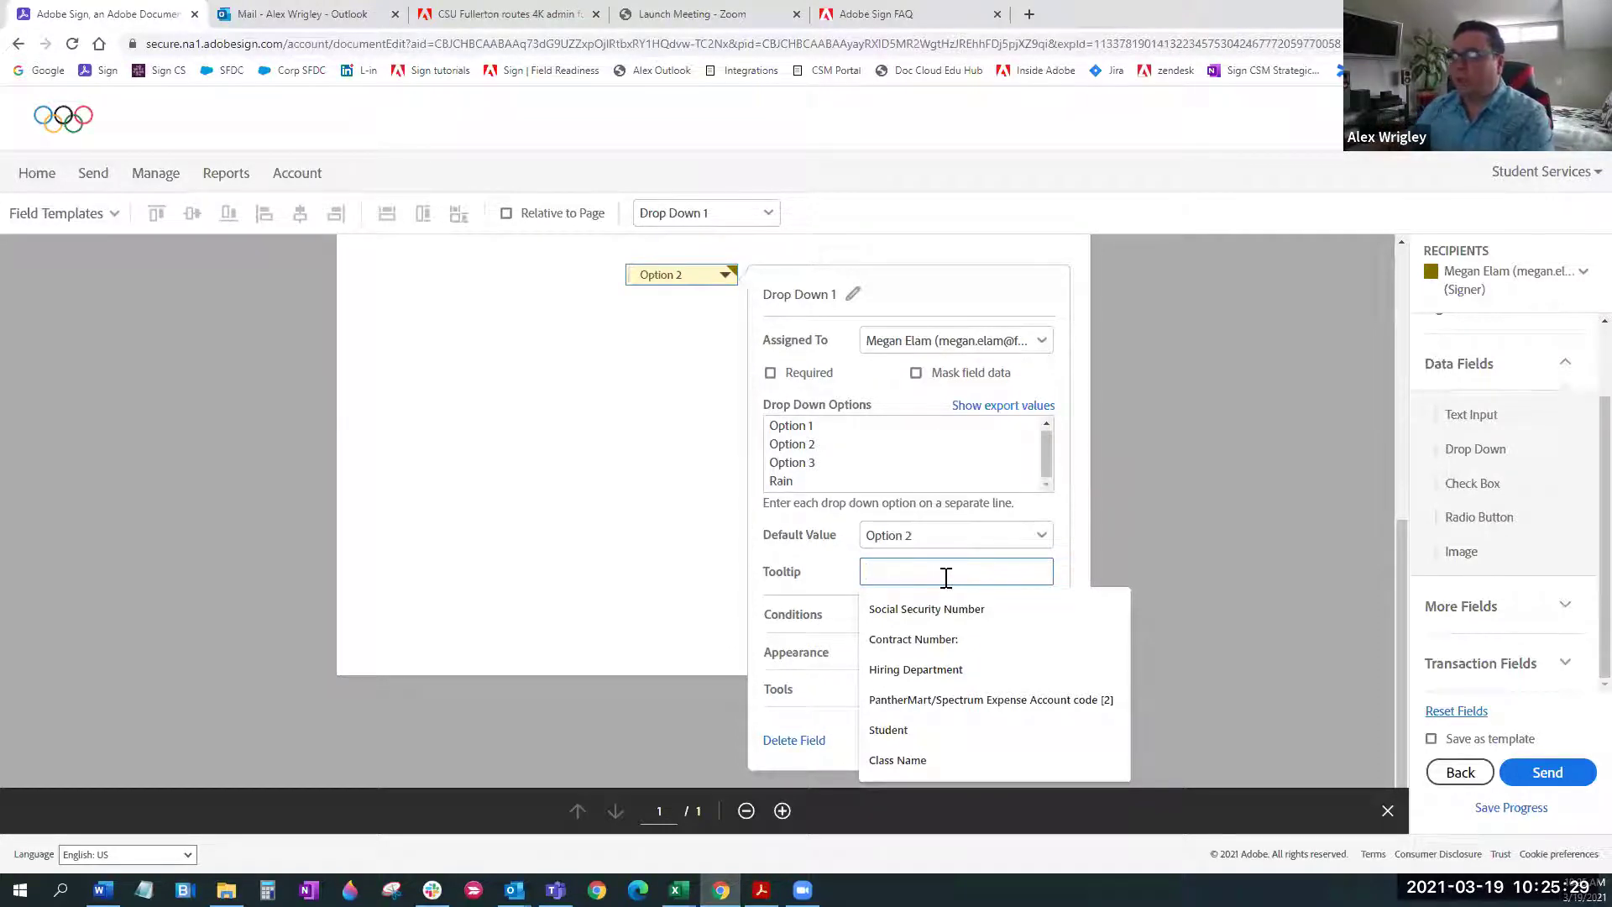
{"action": "left_click", "coordinate": [927, 612]}
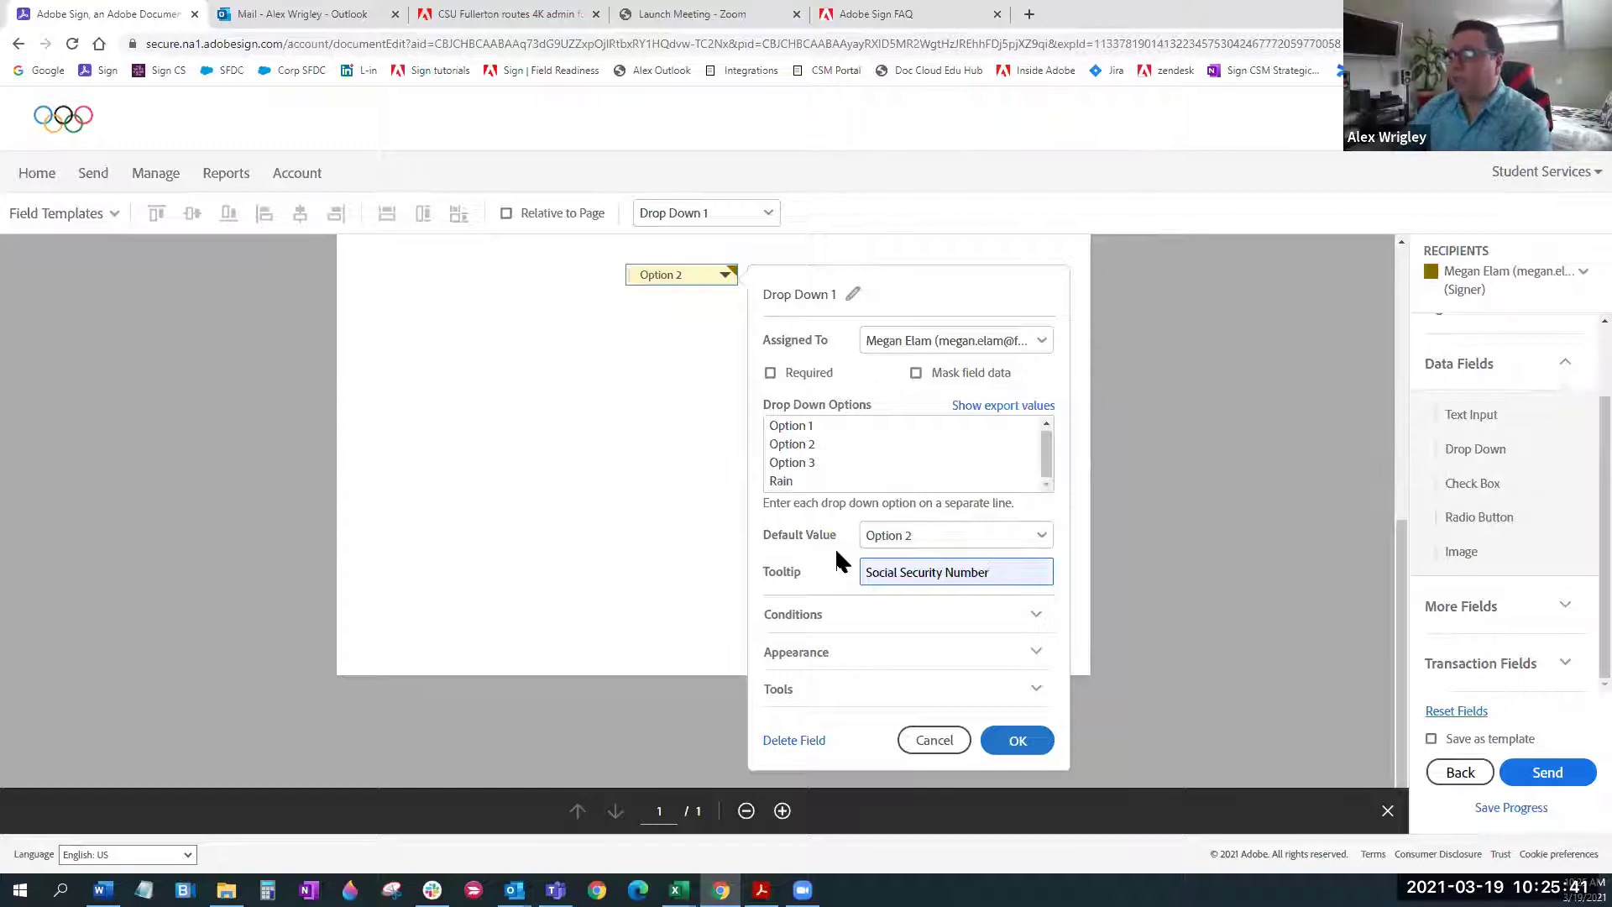
{"action": "left_click", "coordinate": [932, 739]}
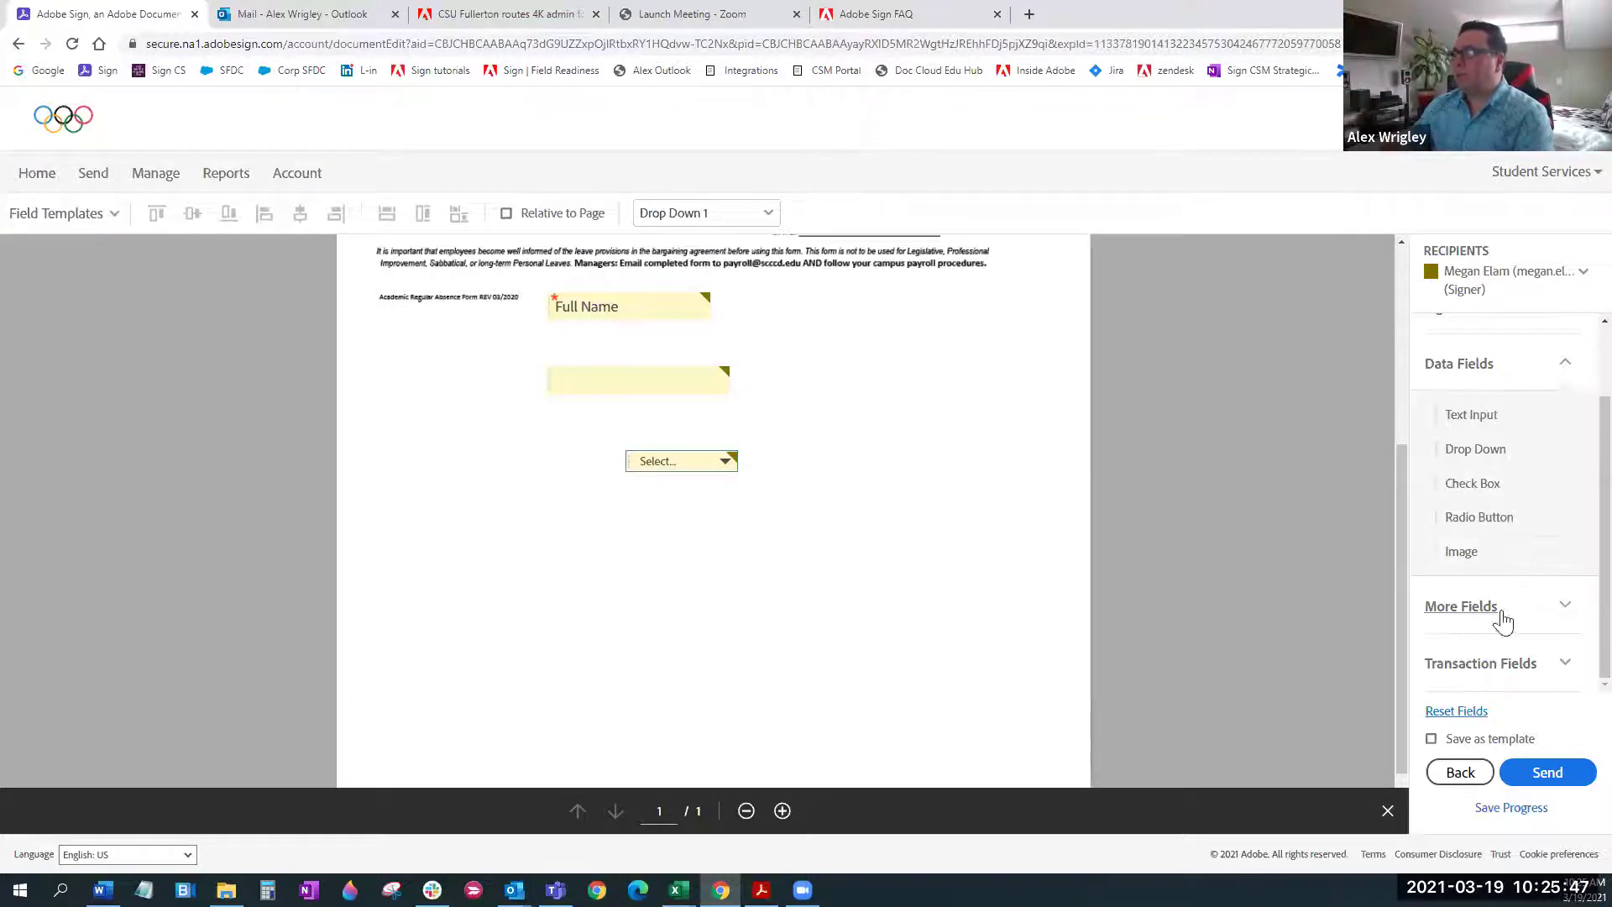
{"action": "left_click", "coordinate": [1473, 607]}
Drop a file attachment field below the drop-down, then delete it
{"action": "left_click_drag", "start_coordinate": [1502, 564], "coordinate": [529, 546]}
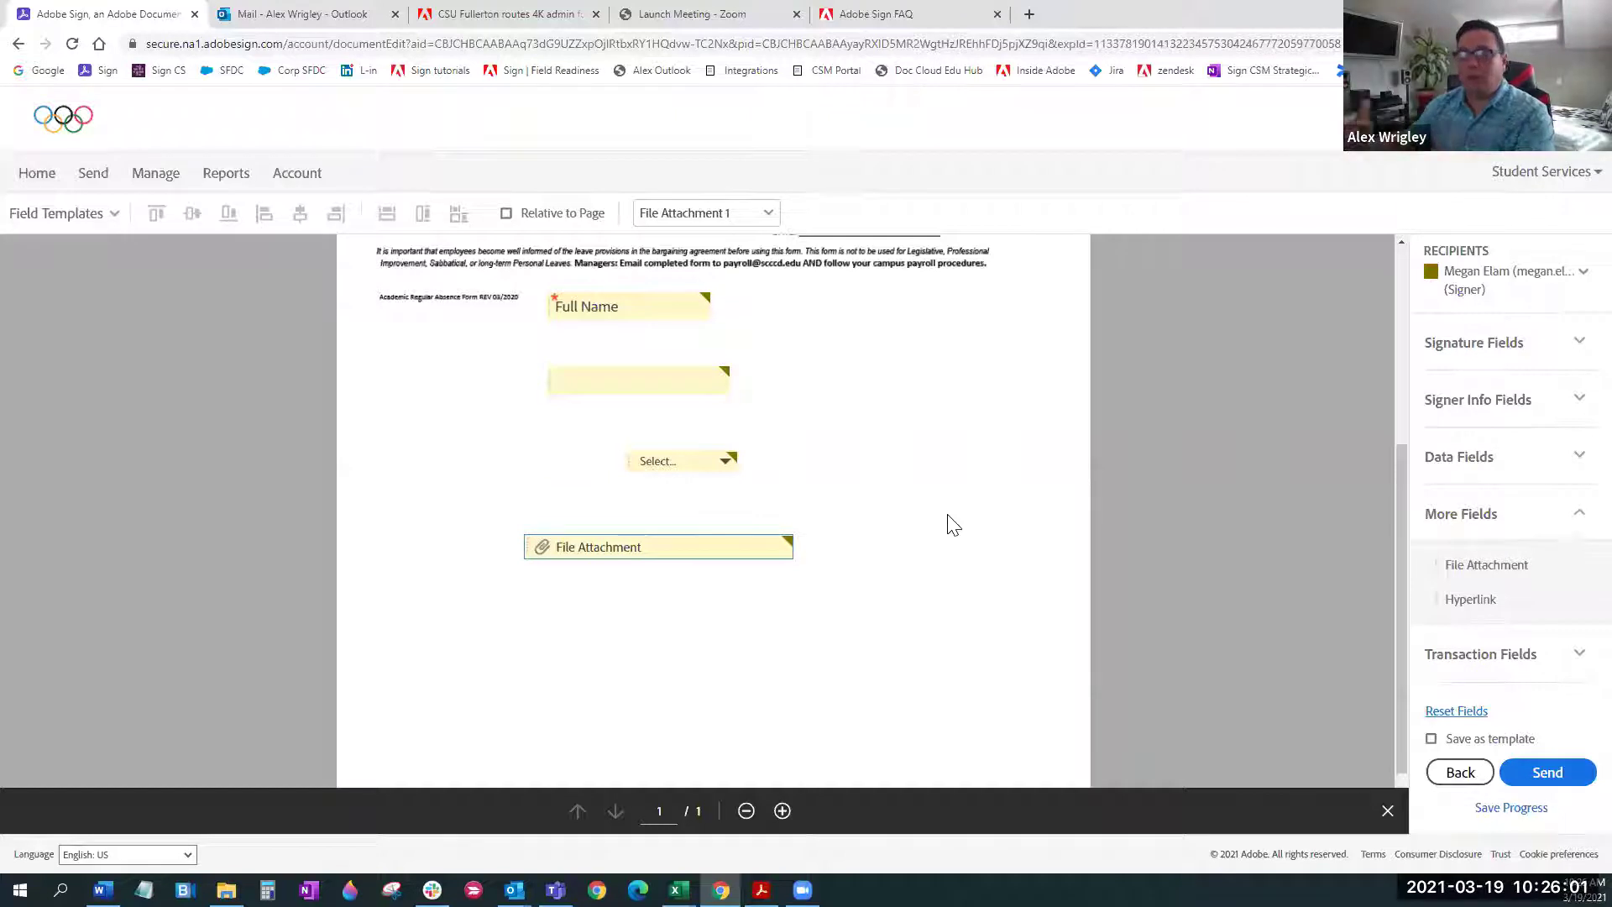
{"action": "scroll", "coordinate": [955, 528], "scroll_direction": "up", "scroll_amount": 4}
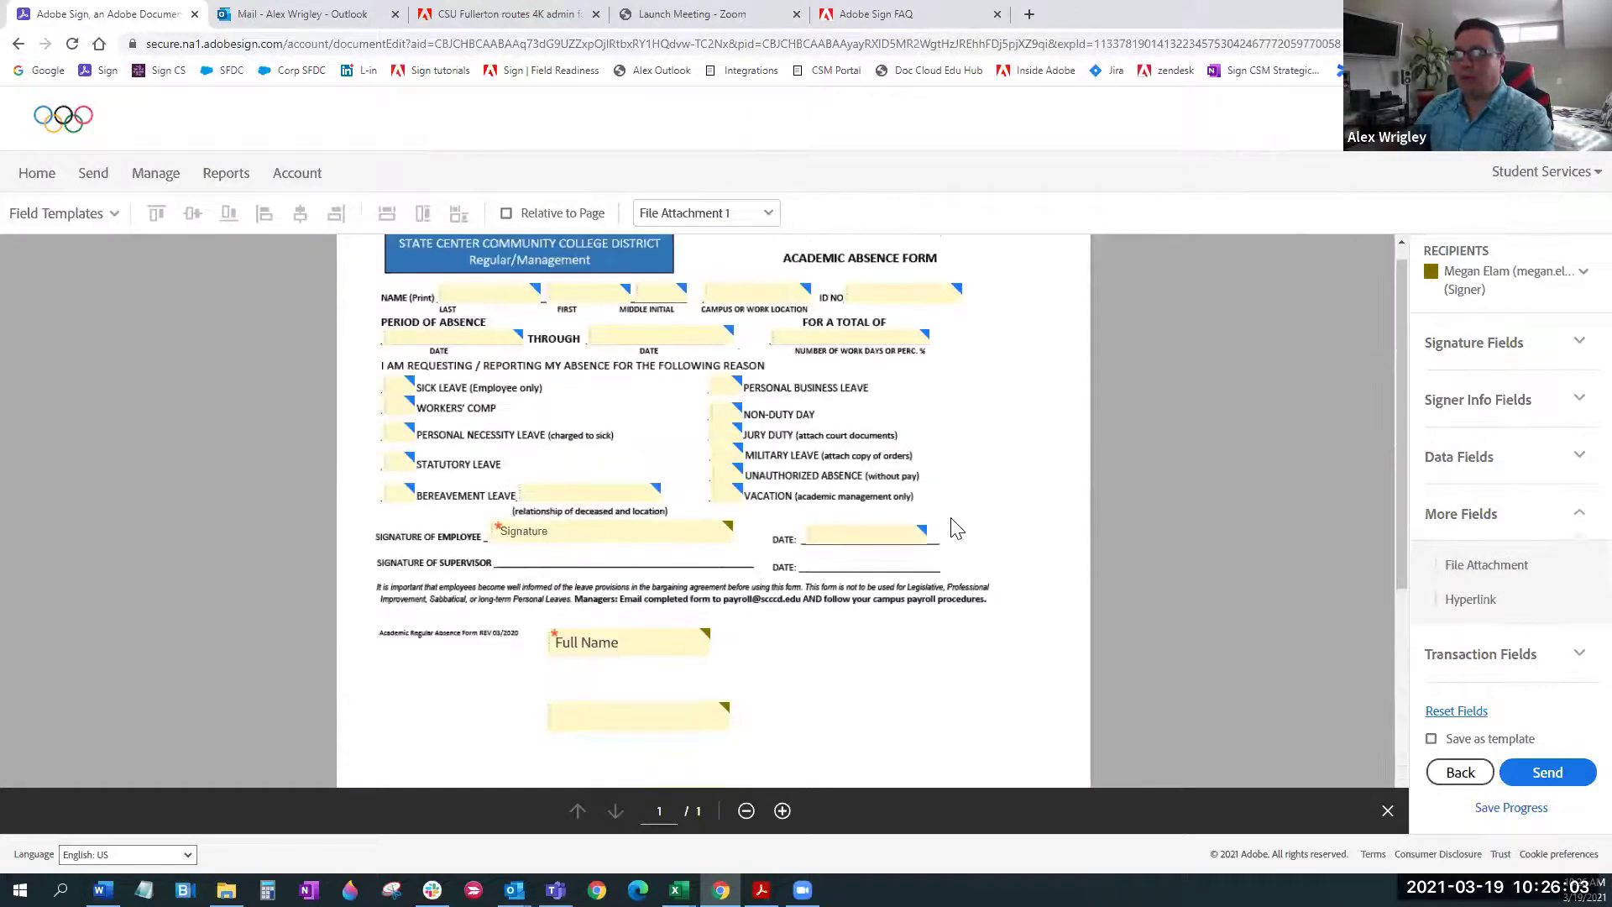
{"action": "scroll", "coordinate": [955, 527], "scroll_direction": "down", "scroll_amount": 4}
{"action": "key", "text": "Delete"}
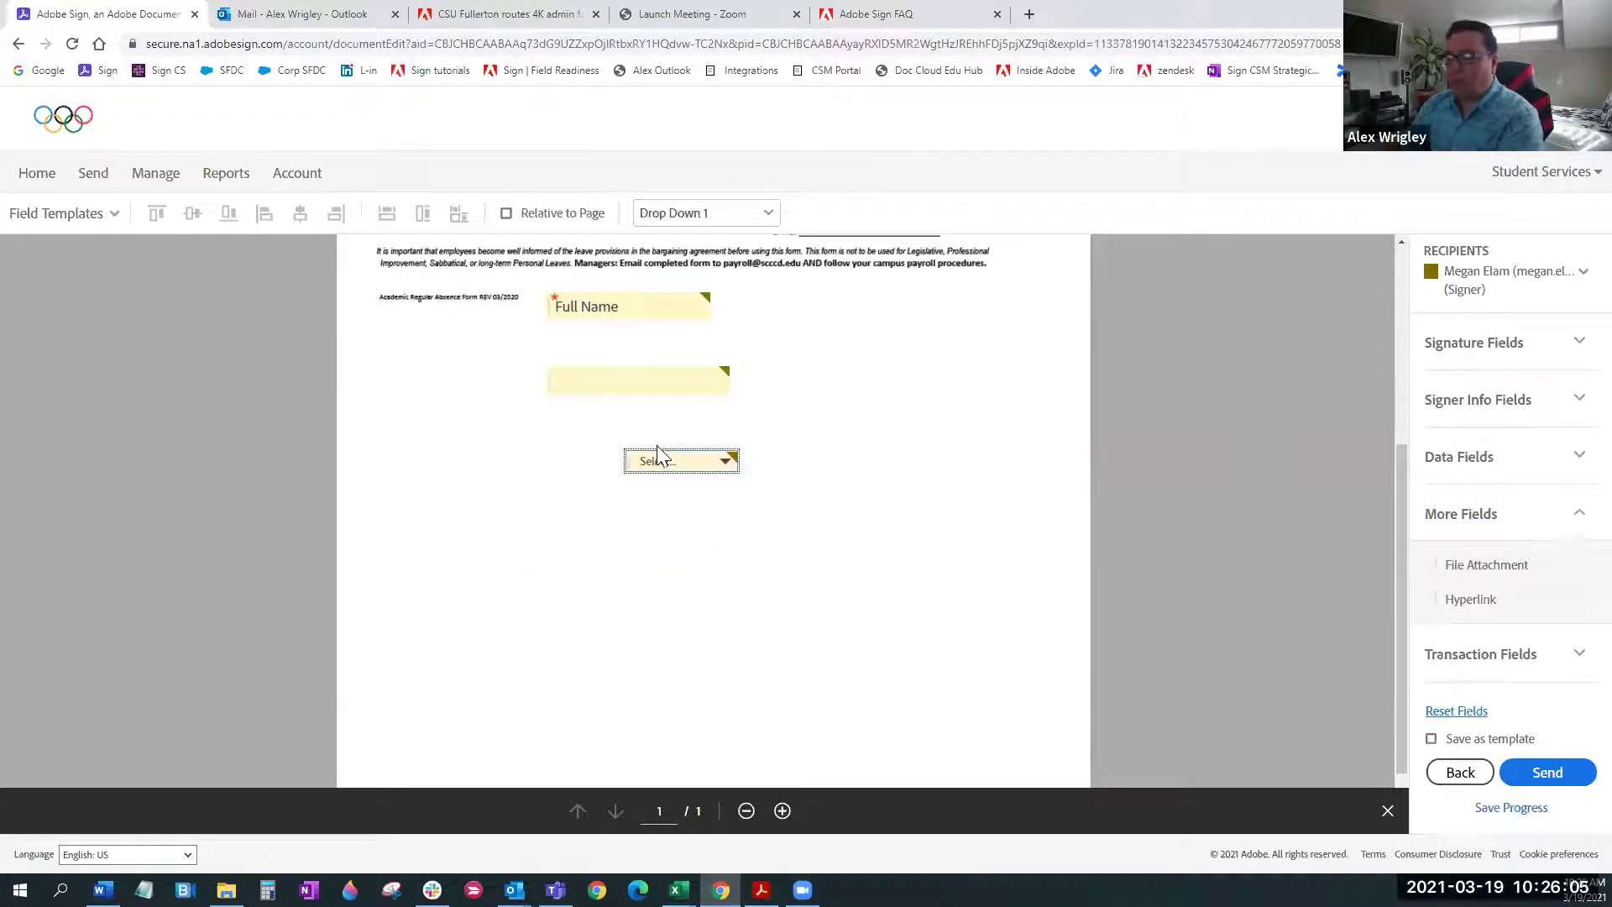
Delete the blank text field, the drop-down and the Full Name field, leaving the Signature and date fields
{"action": "left_click_drag", "start_coordinate": [677, 460], "coordinate": [798, 345]}
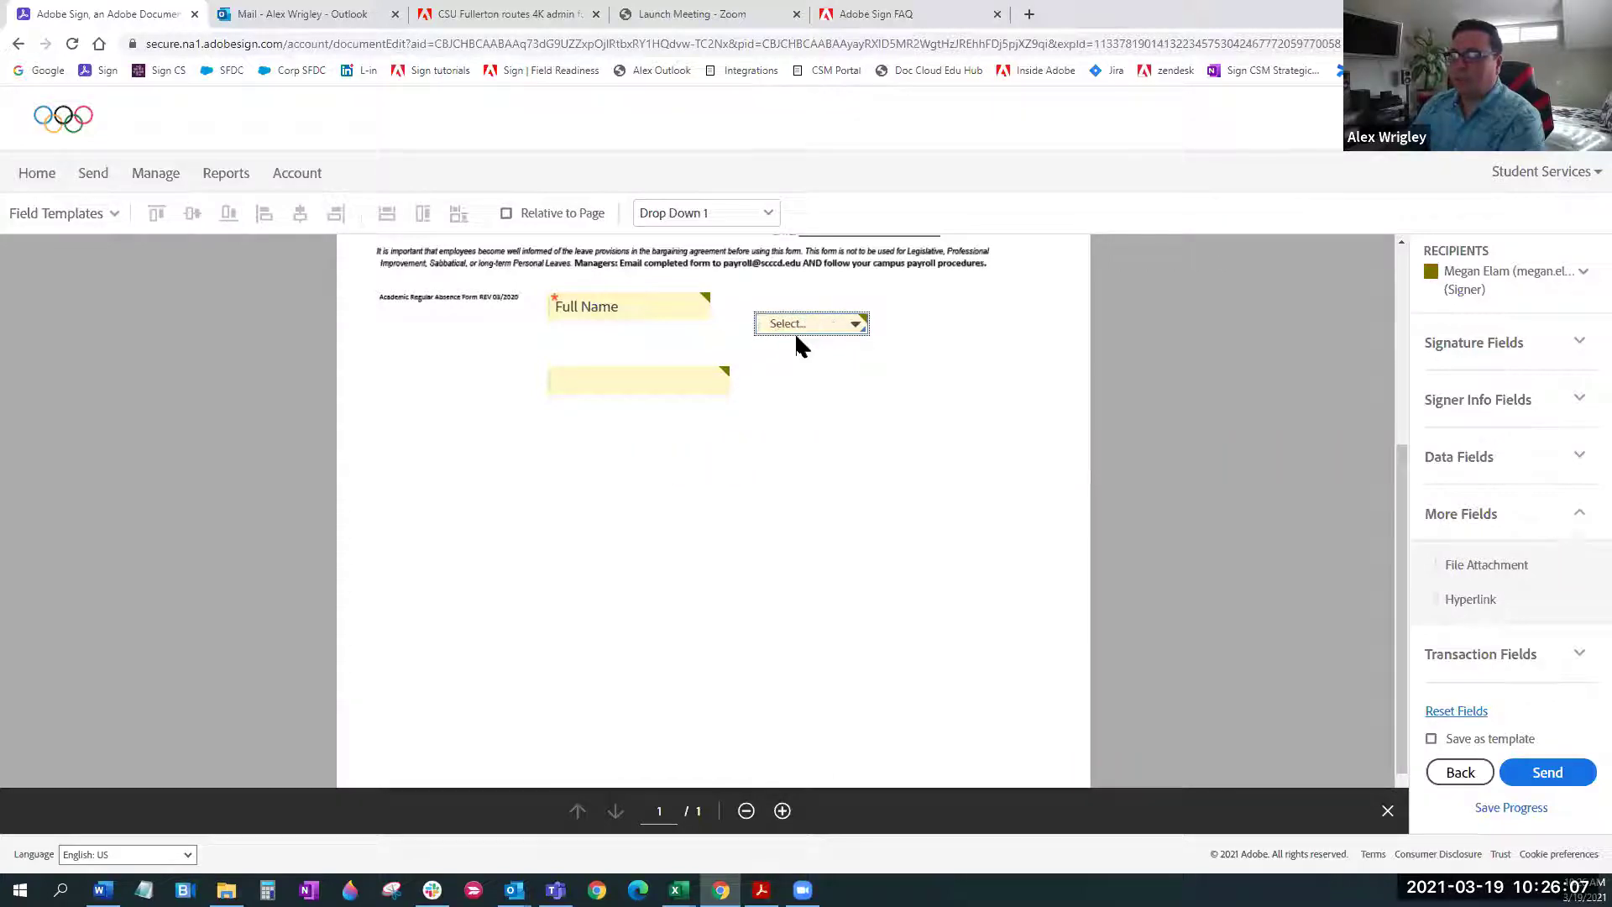
{"action": "left_click", "coordinate": [666, 381]}
{"action": "key", "text": "Delete"}
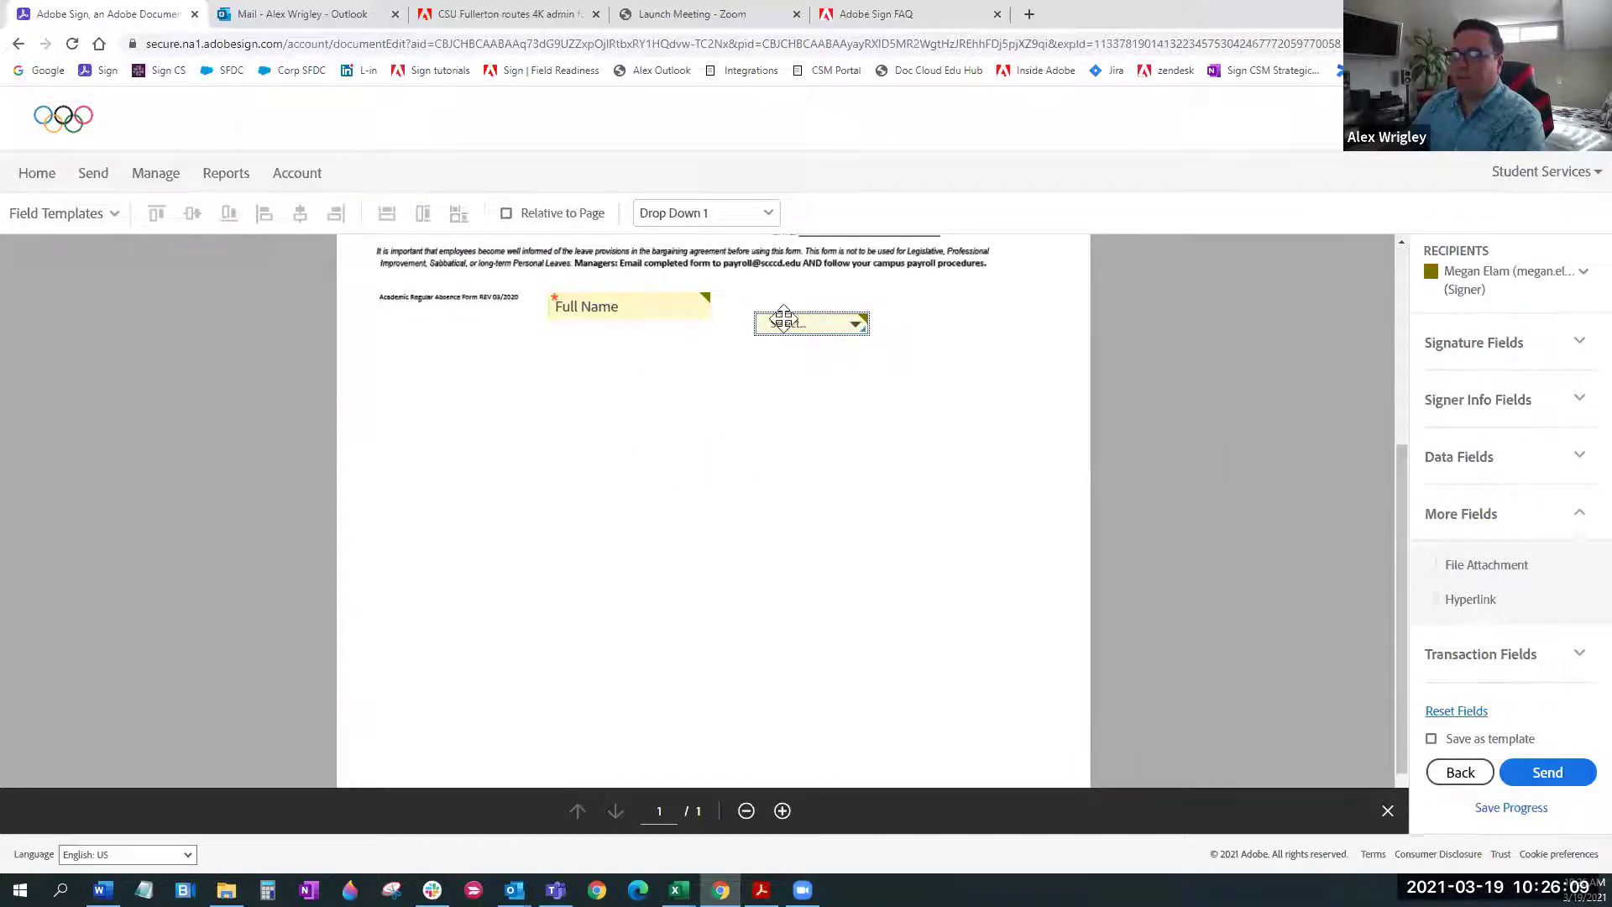
{"action": "key", "text": "Delete"}
{"action": "left_click", "coordinate": [612, 305]}
{"action": "key", "text": "Delete"}
{"action": "scroll", "coordinate": [973, 542], "scroll_direction": "up", "scroll_amount": 5}
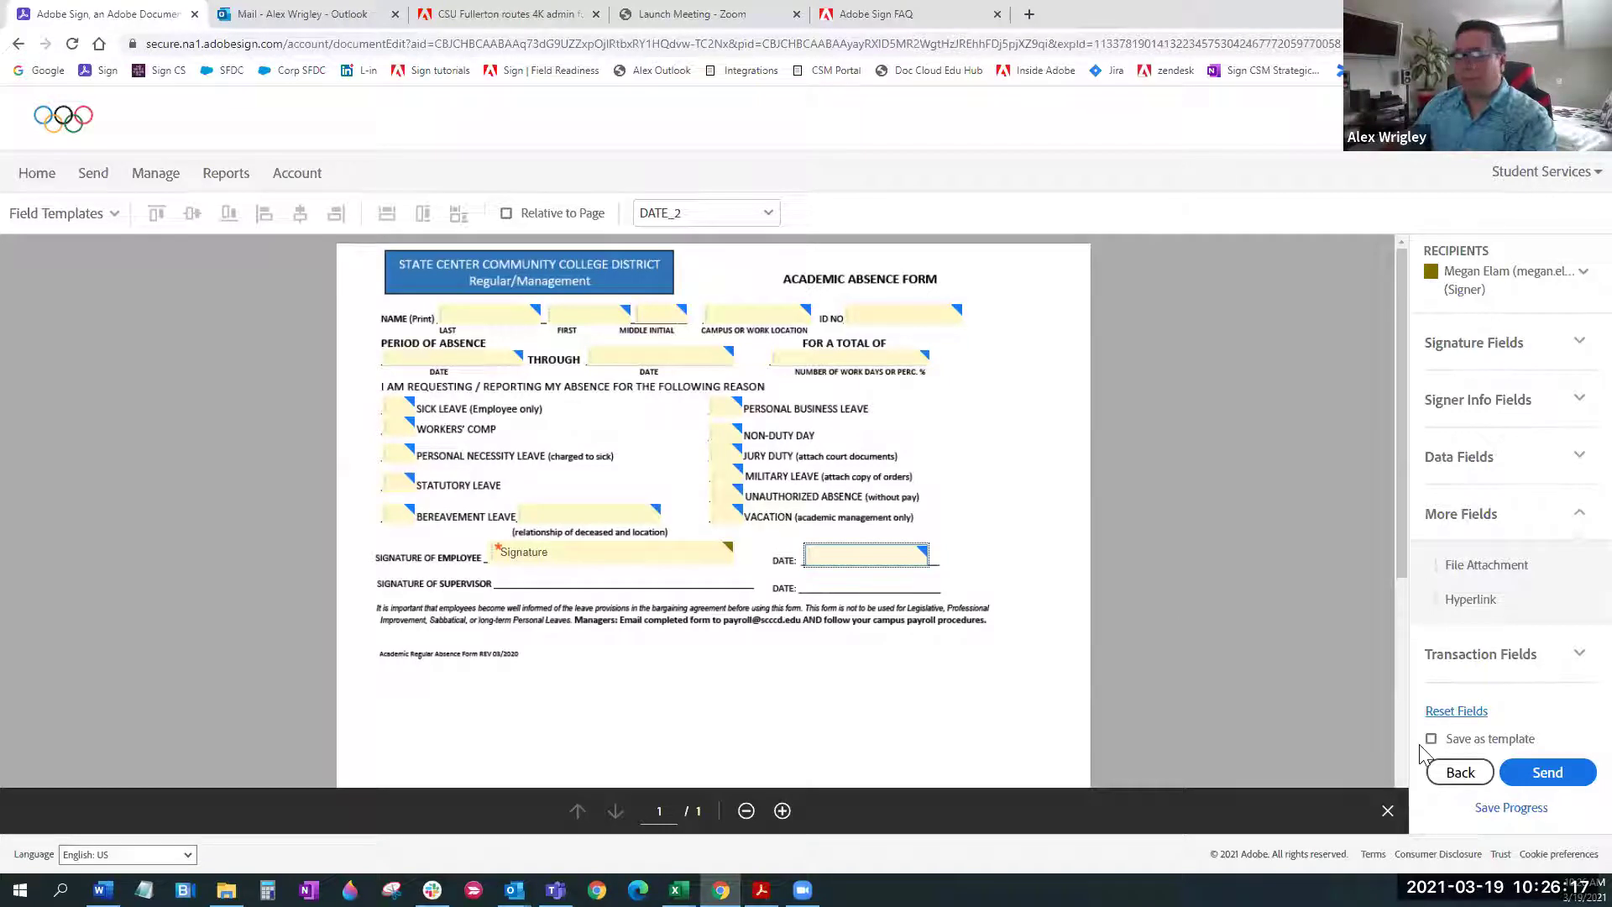
Send the absence form to the signer and return to the Adobe Sign home page
{"action": "left_click", "coordinate": [1548, 772]}
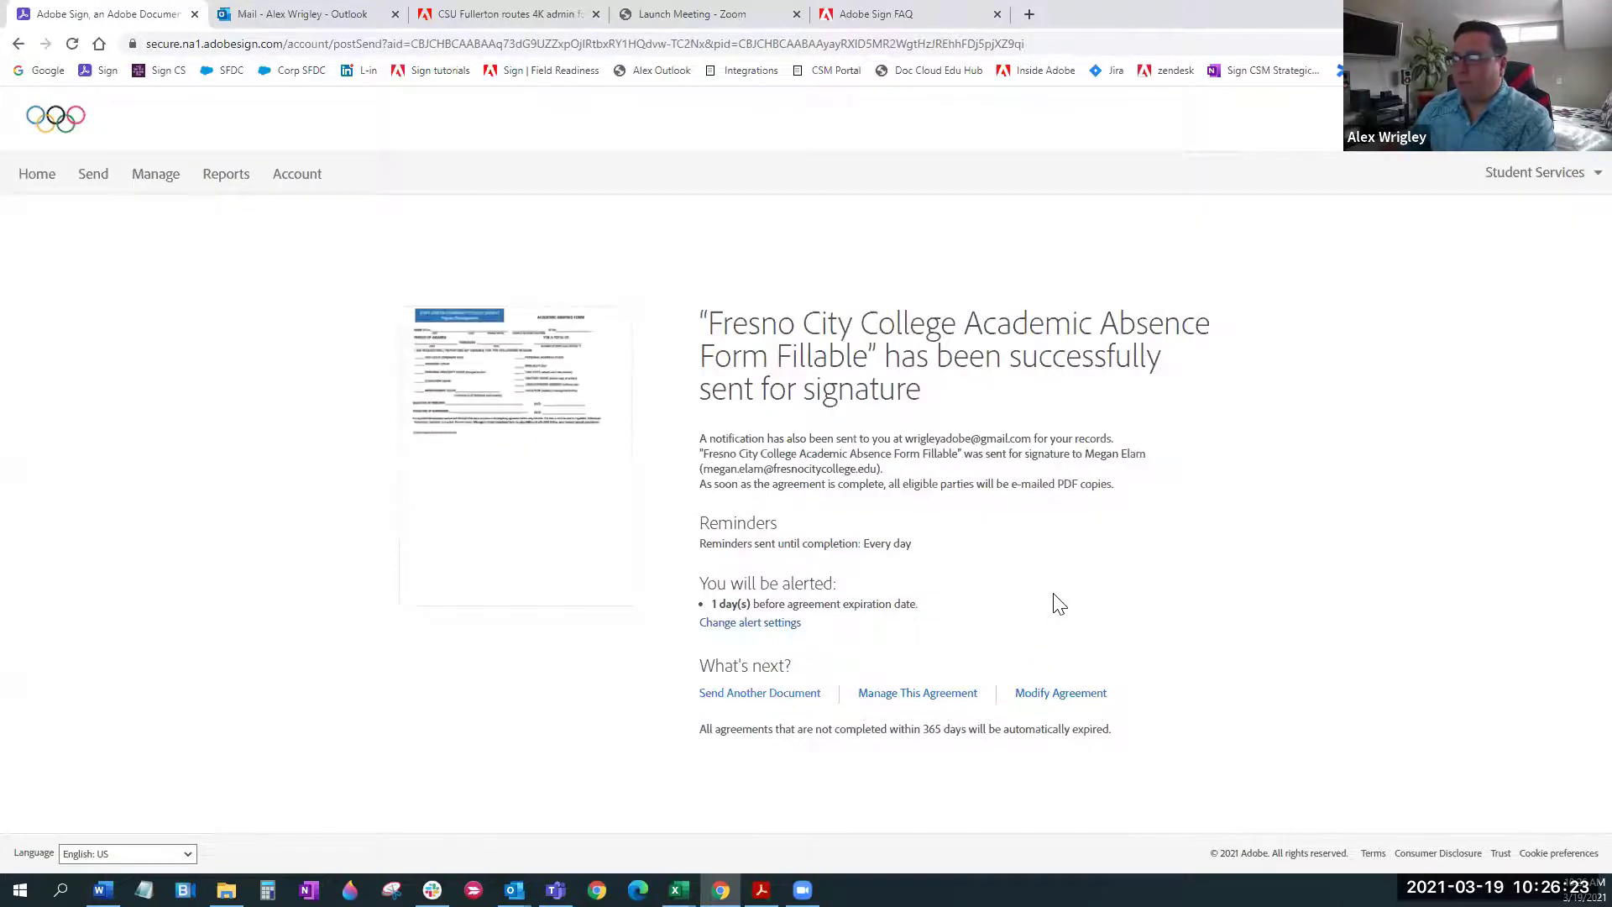
{"action": "left_click", "coordinate": [46, 188]}
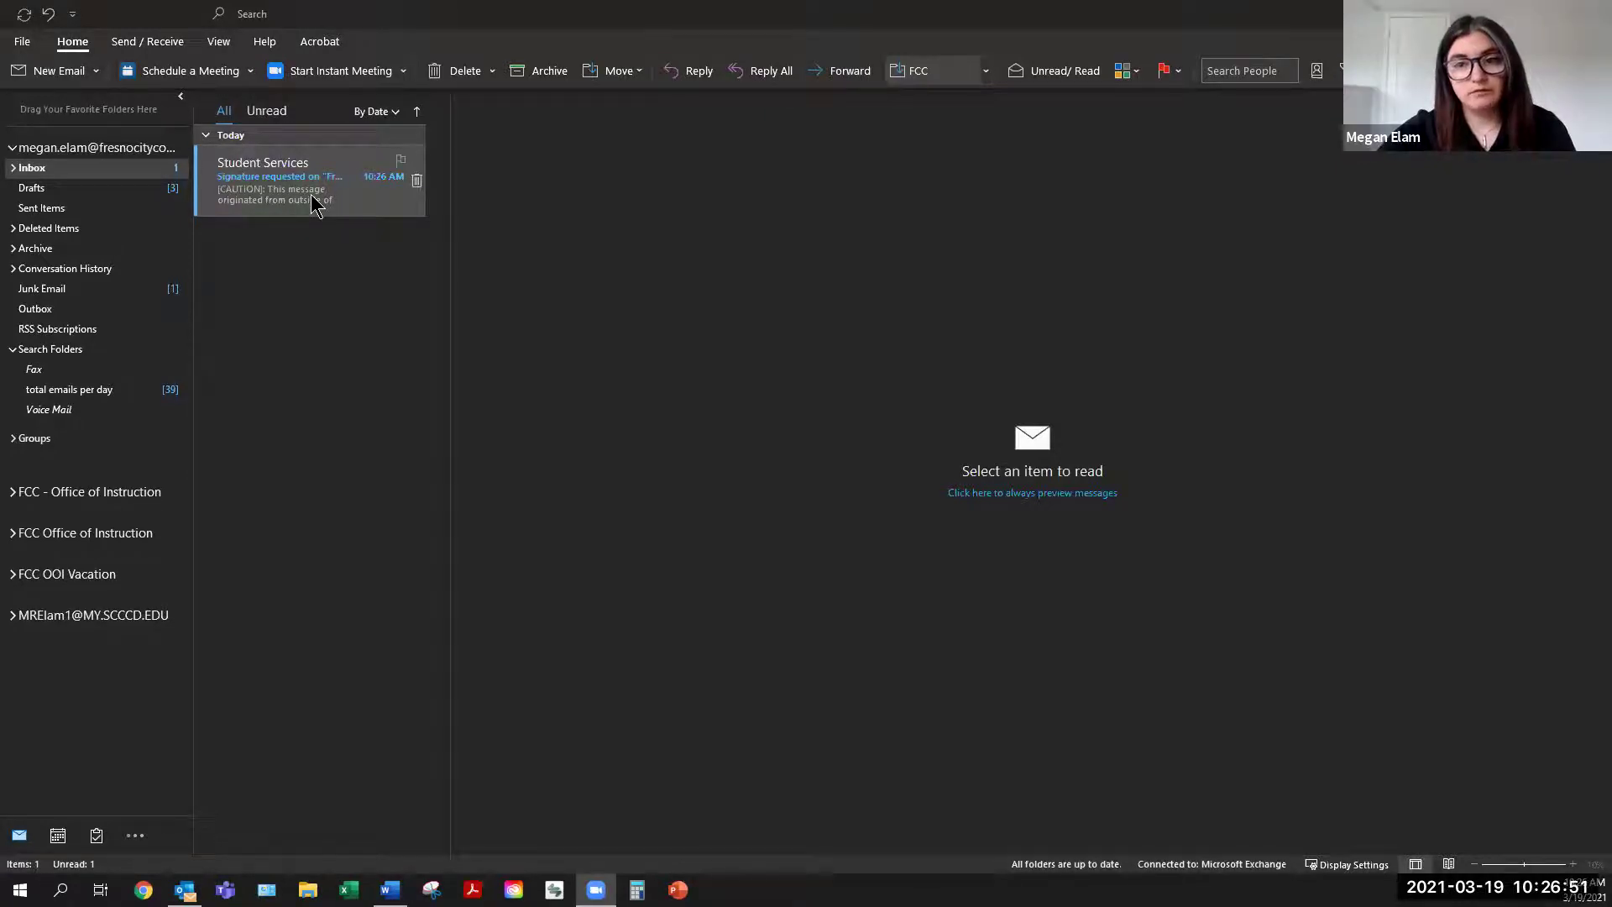
Open the Student Services request email maximized, with pictures downloaded and a light background
{"action": "left_click", "coordinate": [313, 199]}
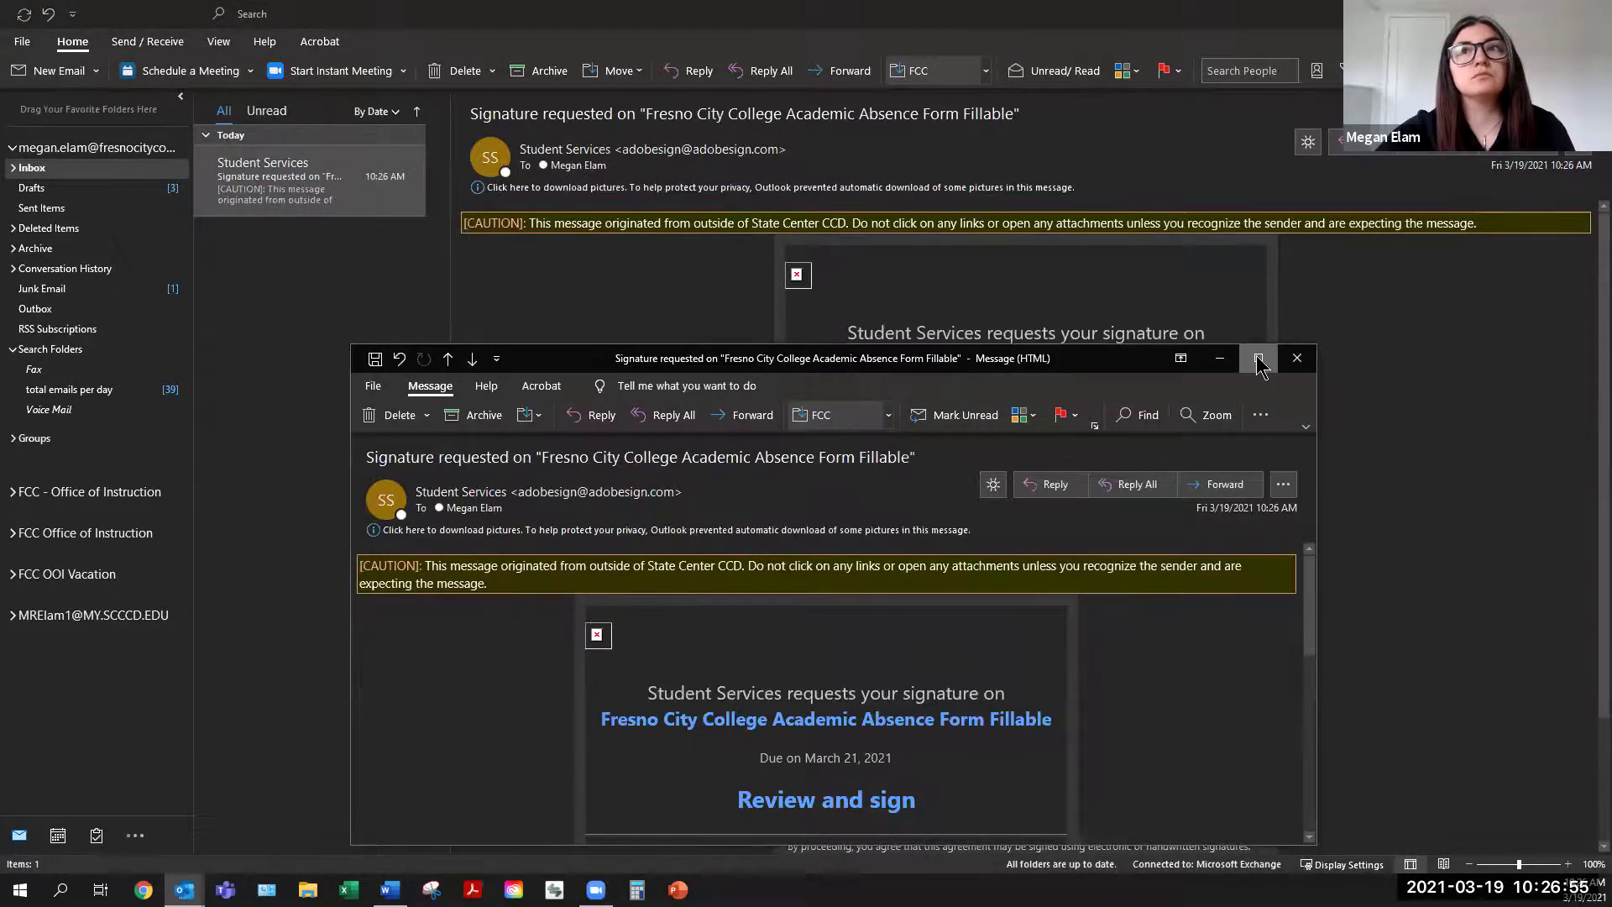
{"action": "left_click", "coordinate": [1257, 359]}
{"action": "left_click", "coordinate": [352, 187]}
{"action": "left_click", "coordinate": [382, 201]}
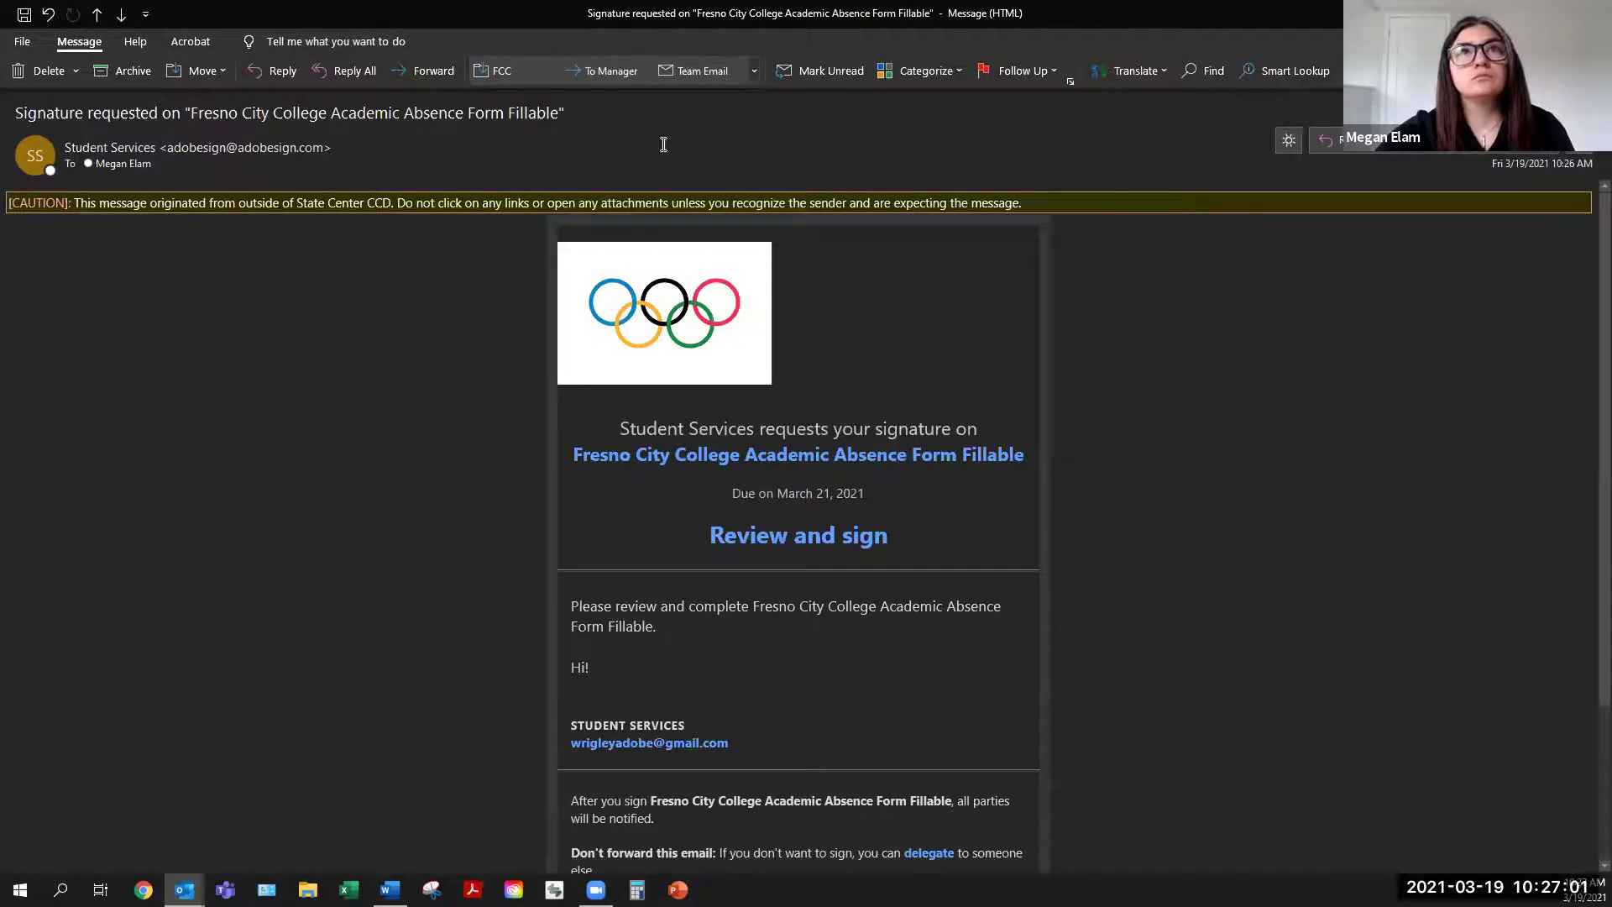
{"action": "left_click", "coordinate": [1289, 140]}
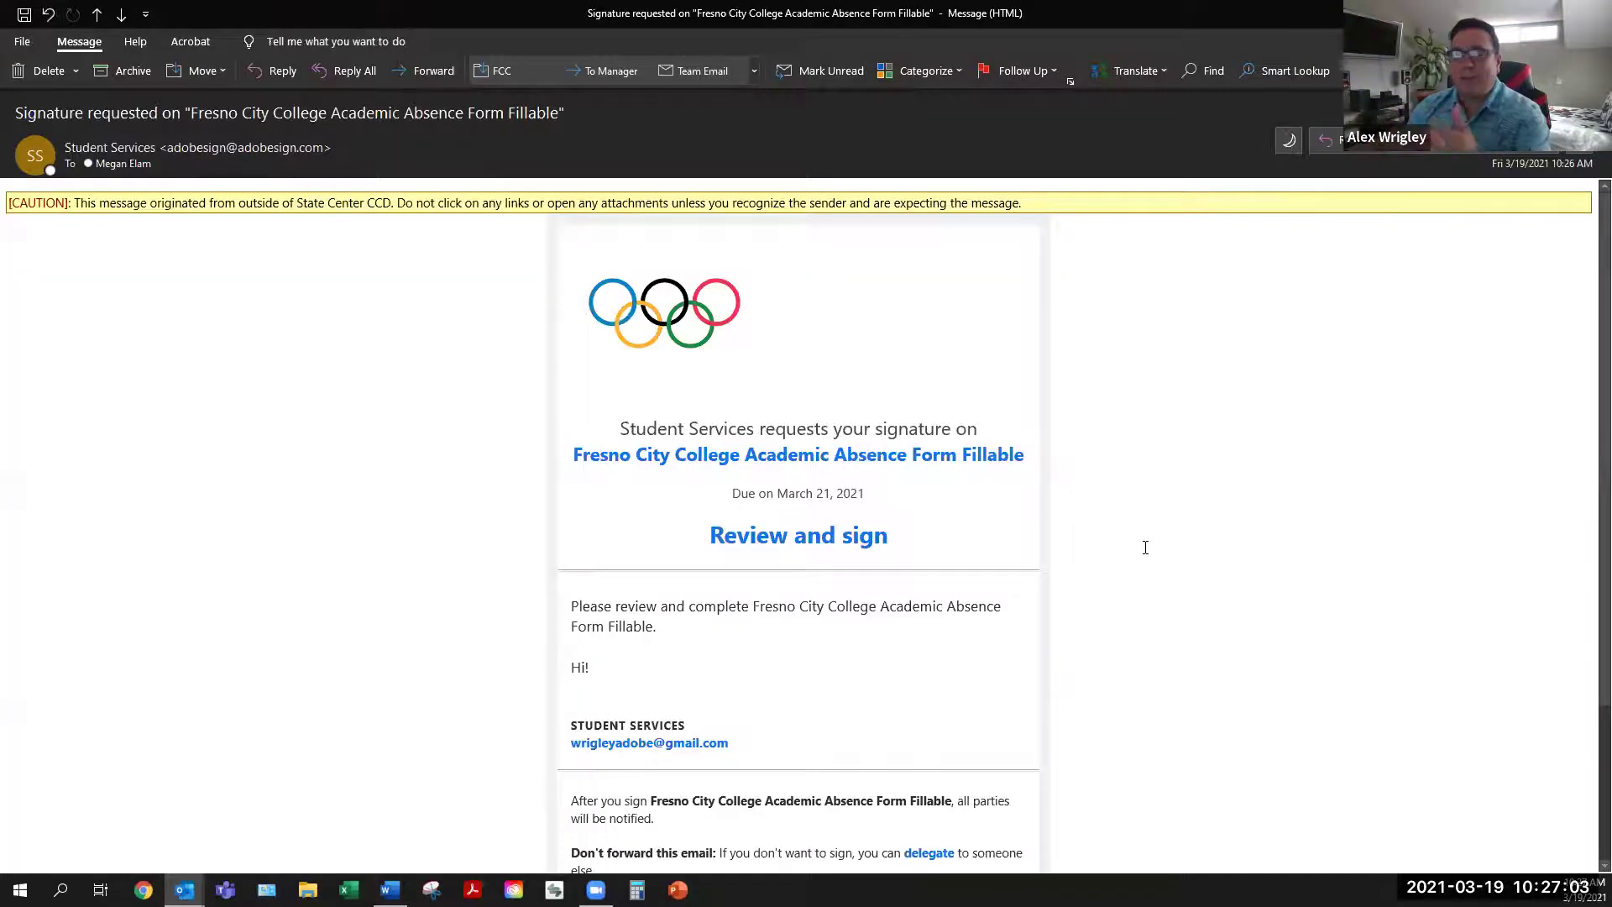
{"action": "scroll", "coordinate": [1586, 587], "scroll_direction": "down", "scroll_amount": 3}
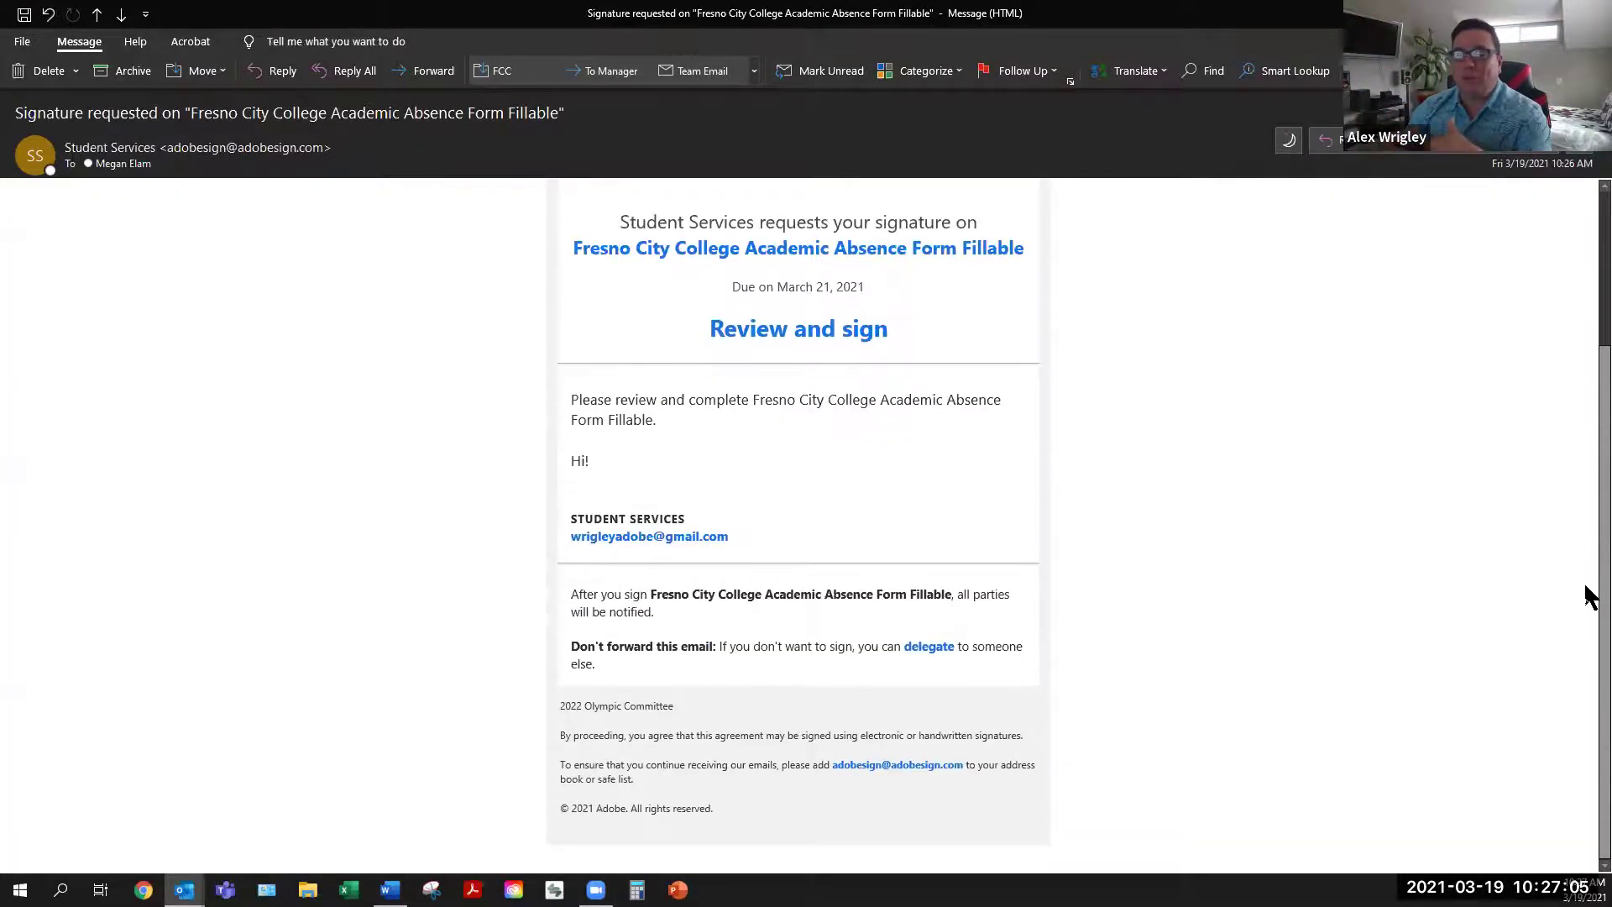
{"action": "scroll", "coordinate": [1589, 619], "scroll_direction": "up", "scroll_amount": 4}
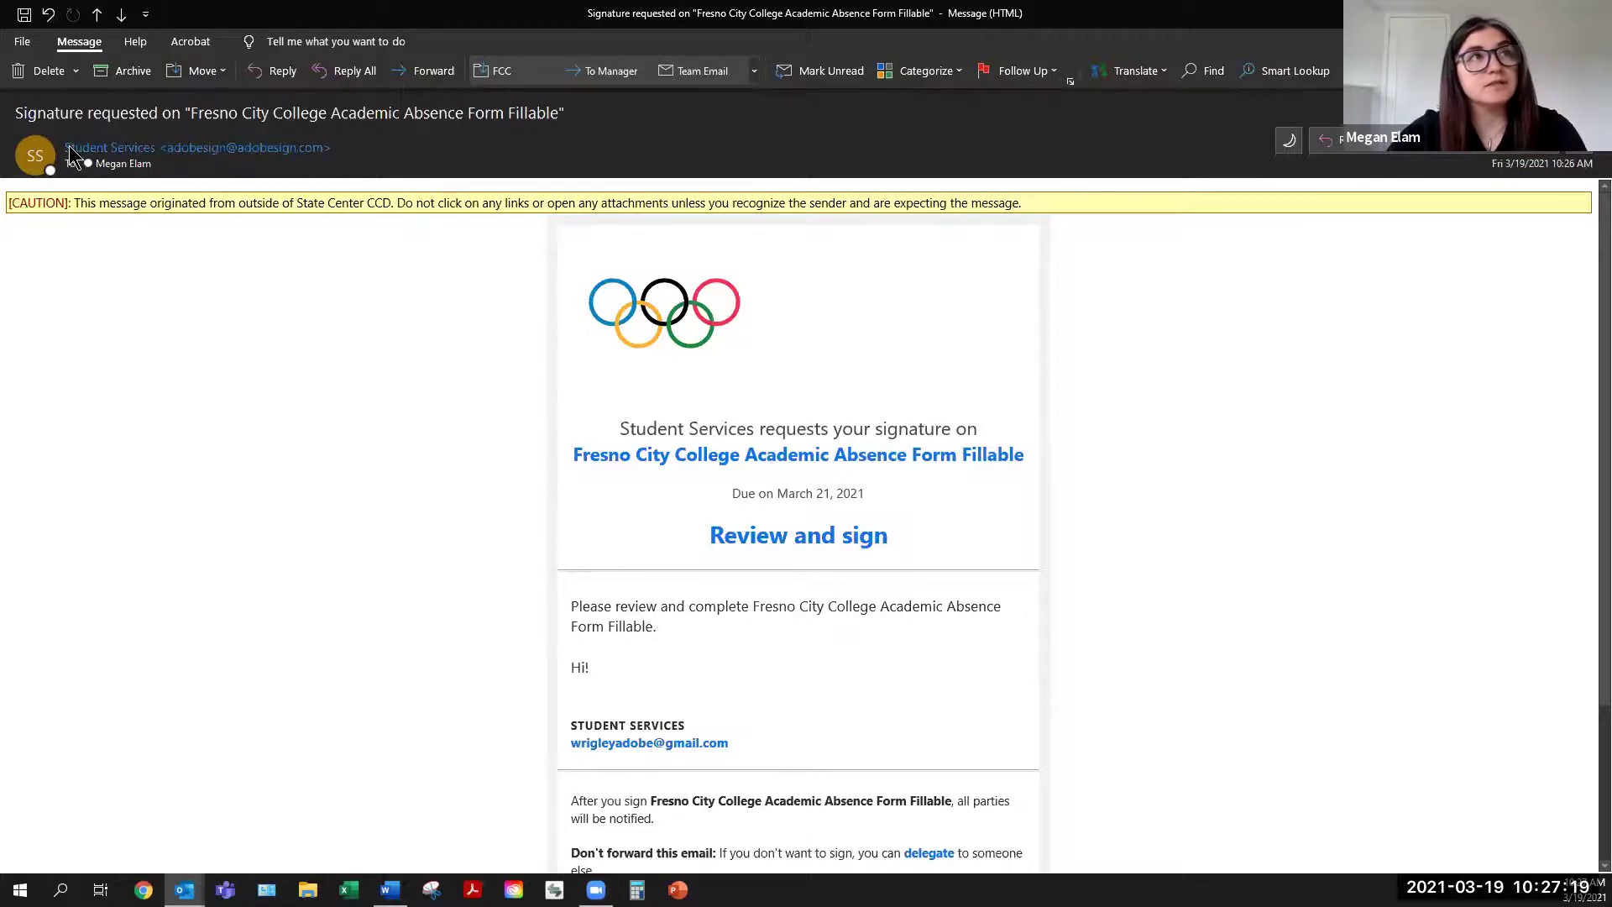
{"action": "mouse_move", "coordinate": [72, 146]}
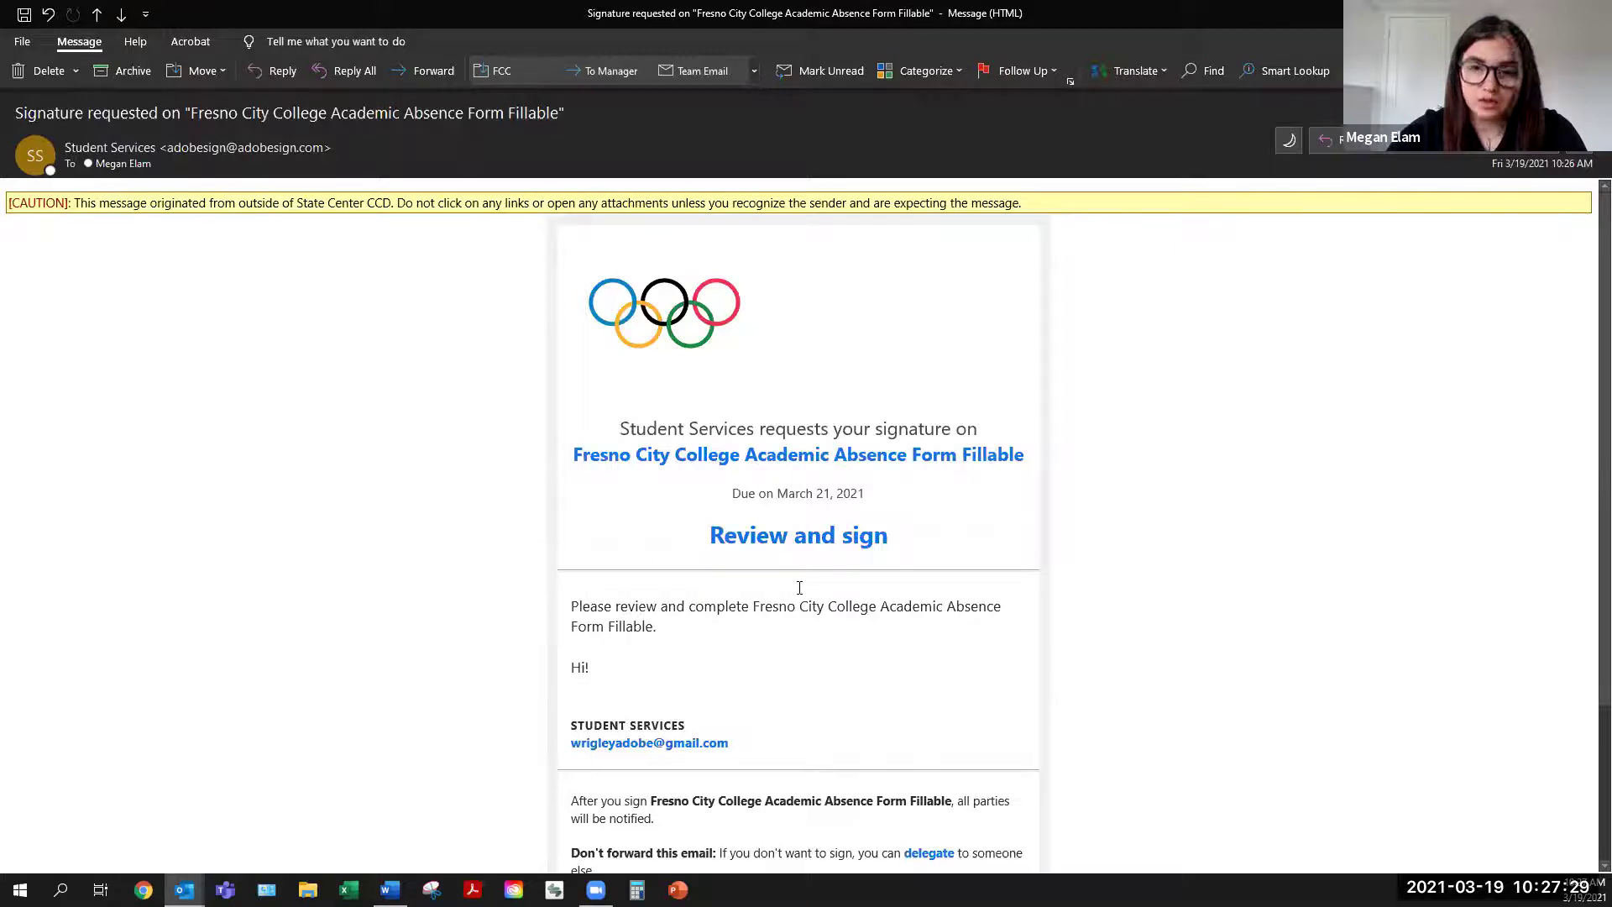
Open the form's signing page via Review and sign and dismiss the sender's message
{"action": "mouse_move", "coordinate": [788, 546]}
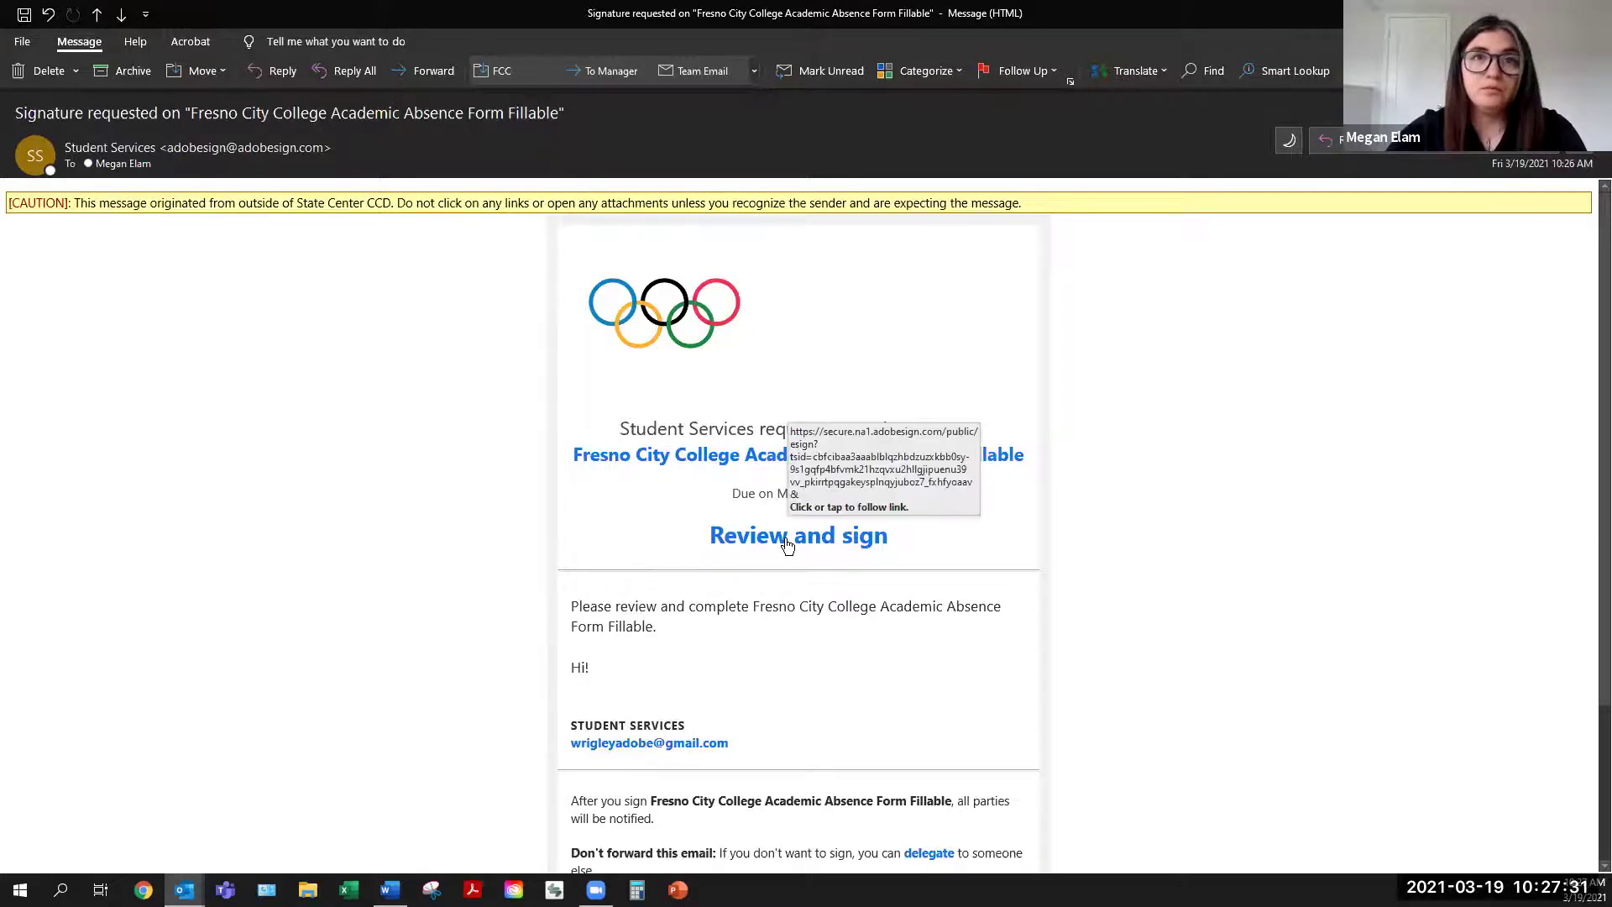
{"action": "left_click", "coordinate": [787, 546]}
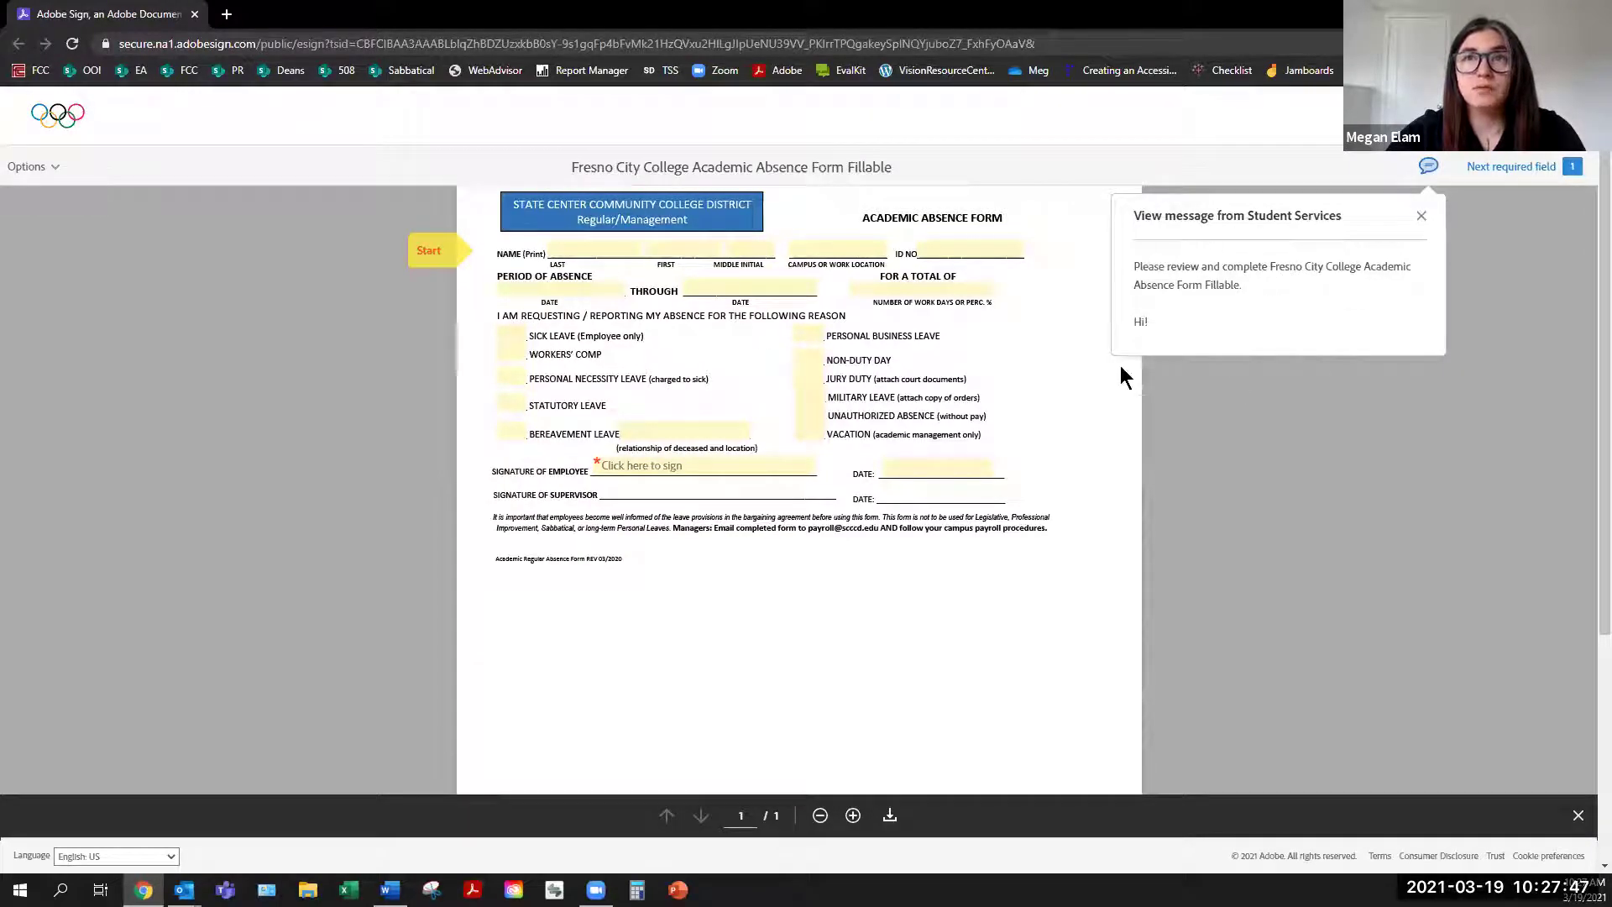
{"action": "left_click", "coordinate": [1419, 217]}
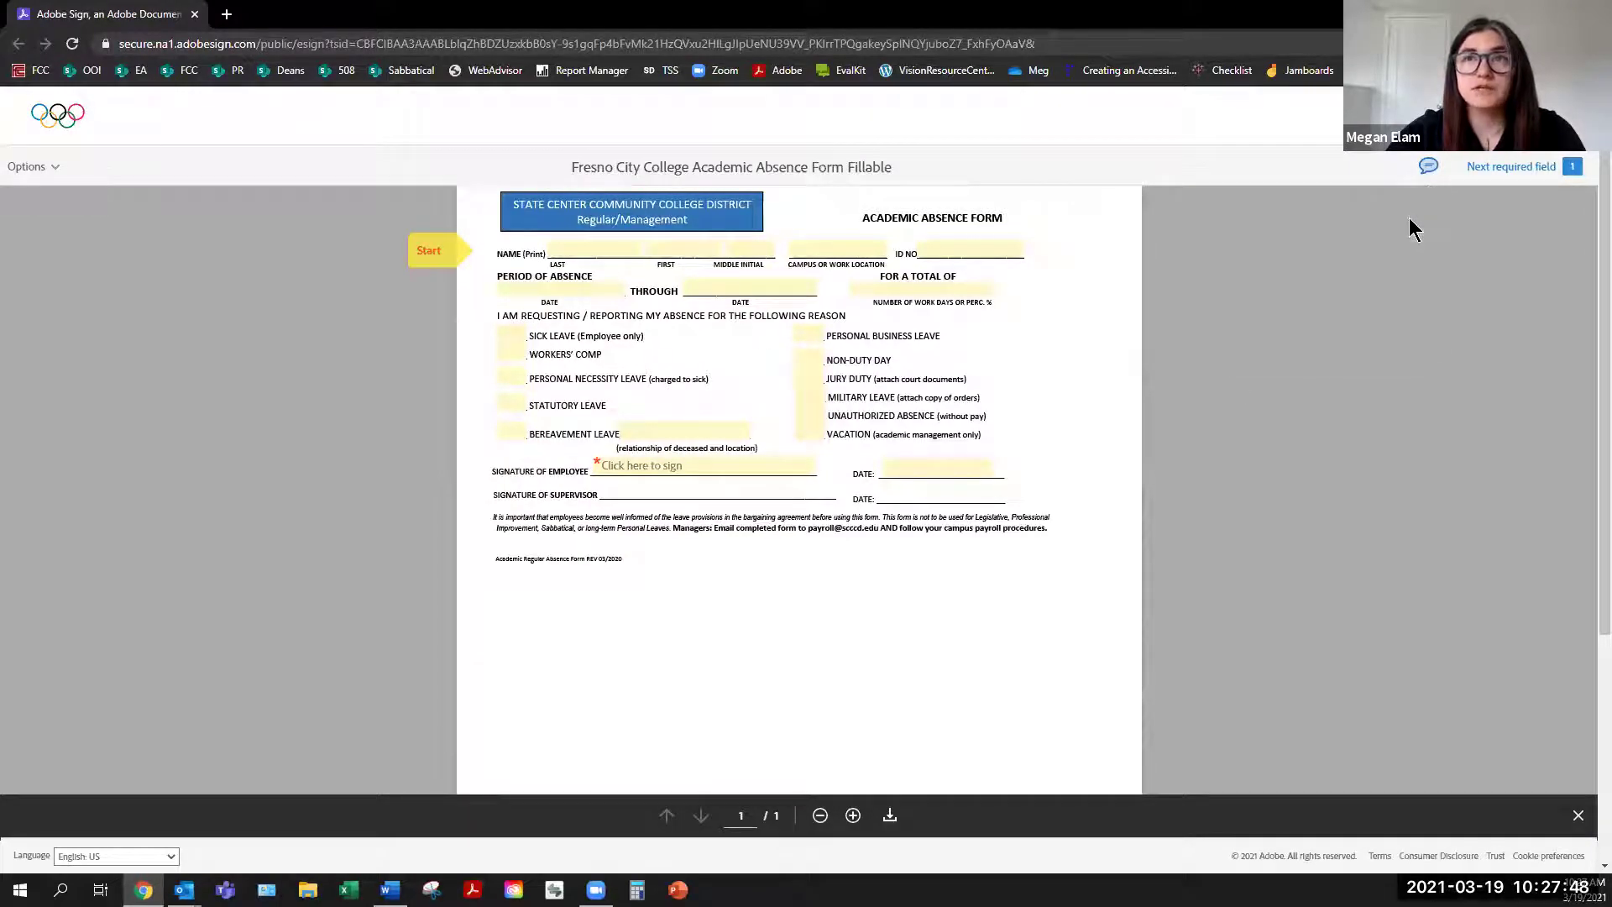
{"action": "left_click", "coordinate": [451, 260]}
Enter the signer's last and first name, campus FCC and employee ID number
{"action": "key", "text": "Tab"}
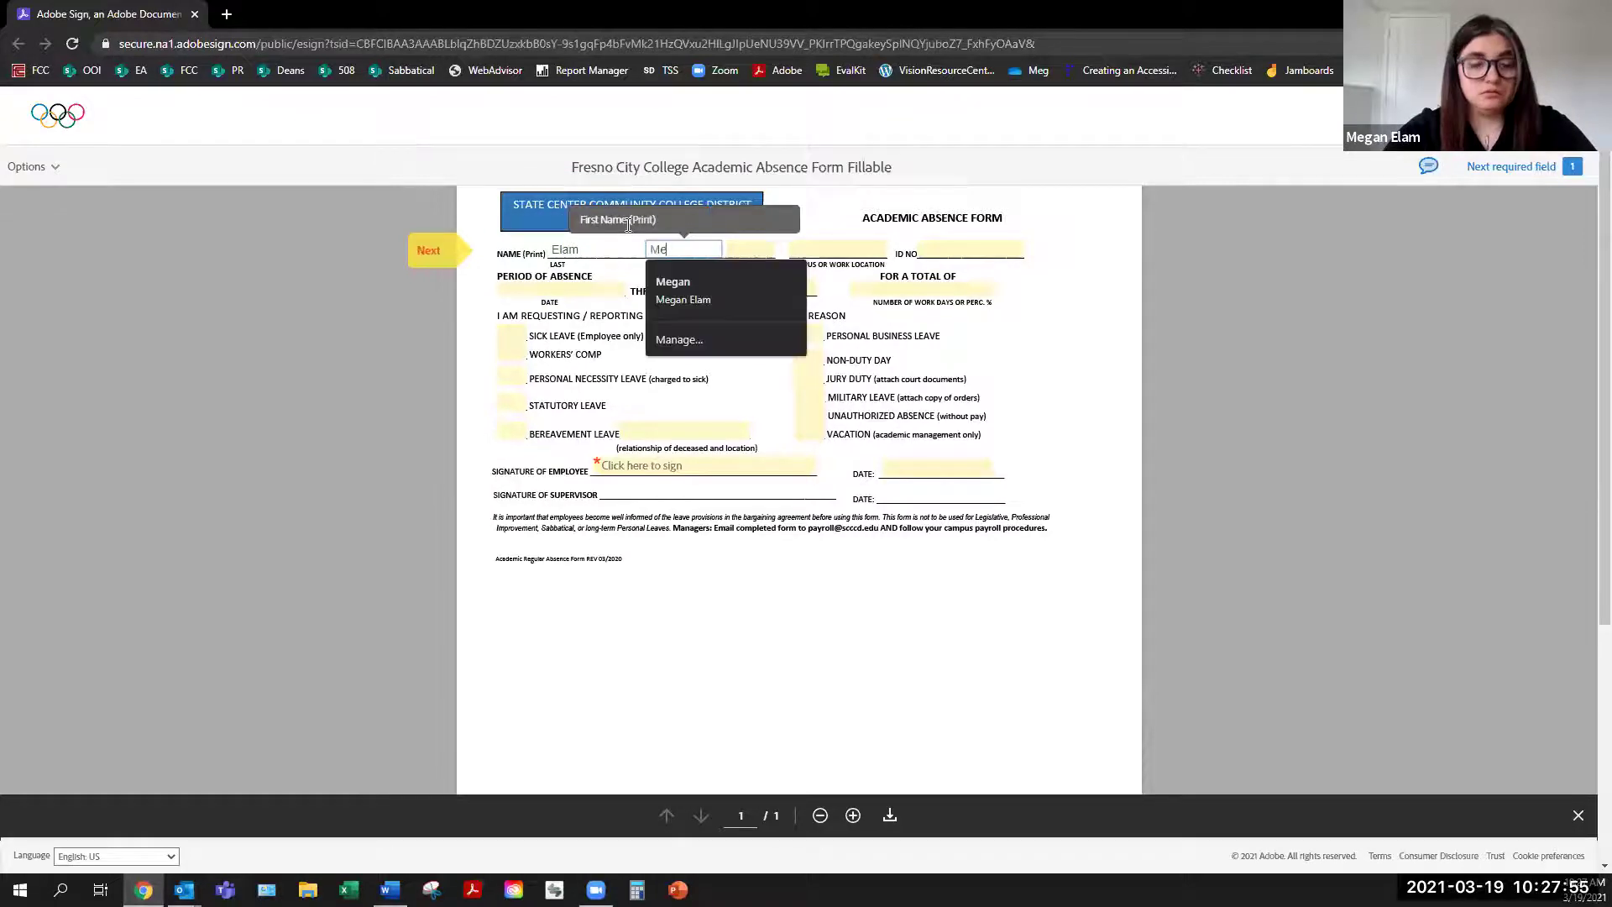
{"action": "key", "text": "Tab"}
{"action": "key", "text": "Tab"}
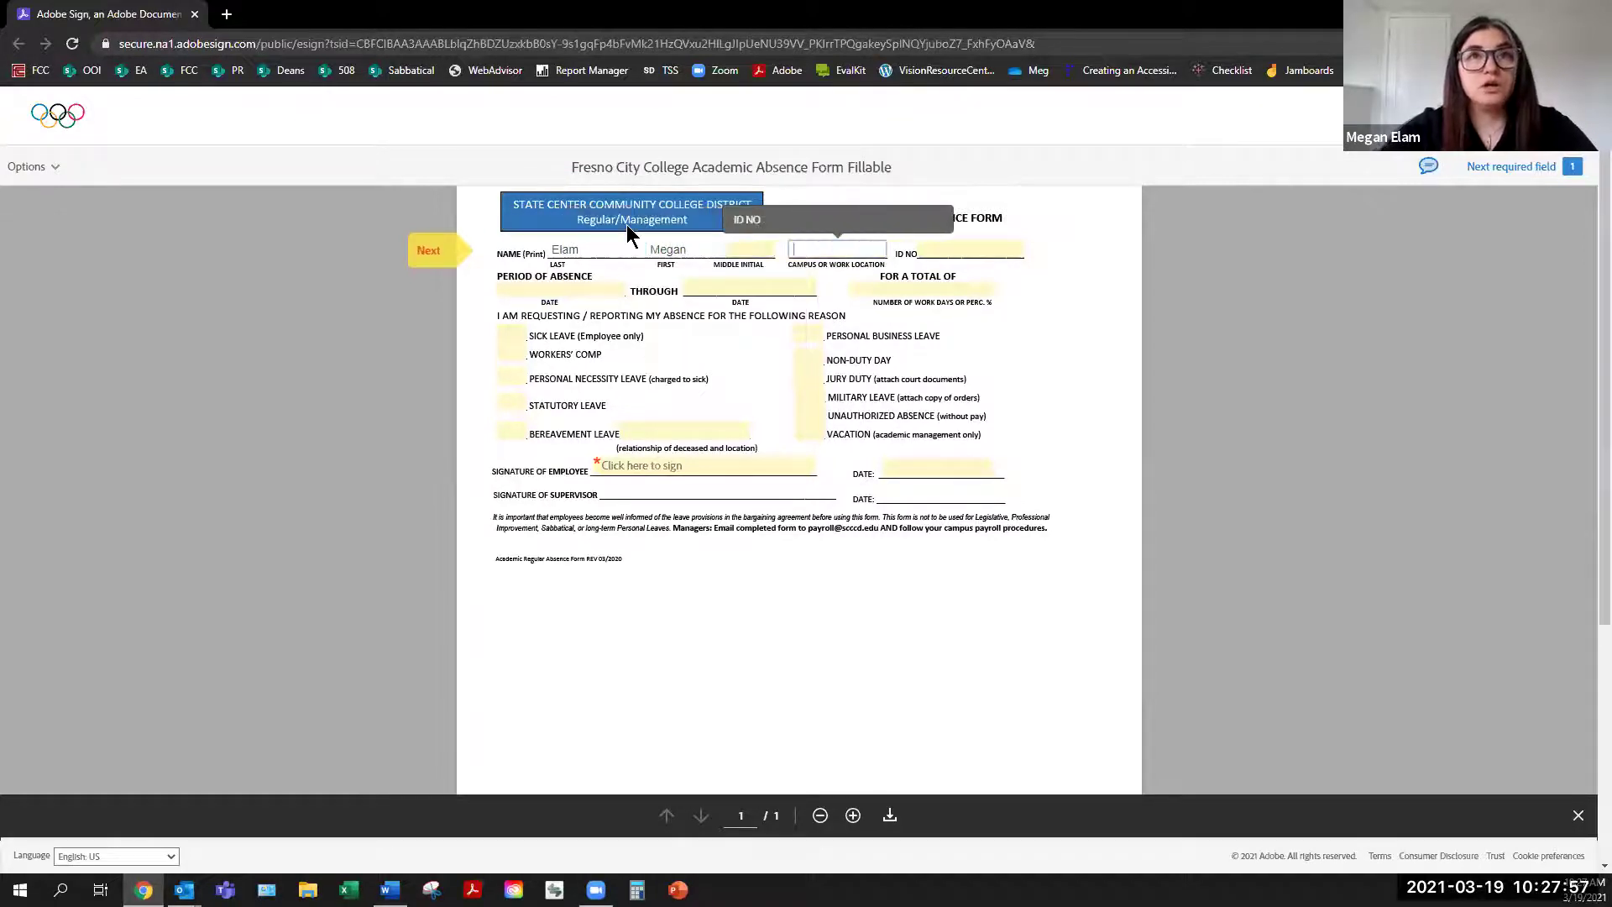
{"action": "type", "text": "FCC"}
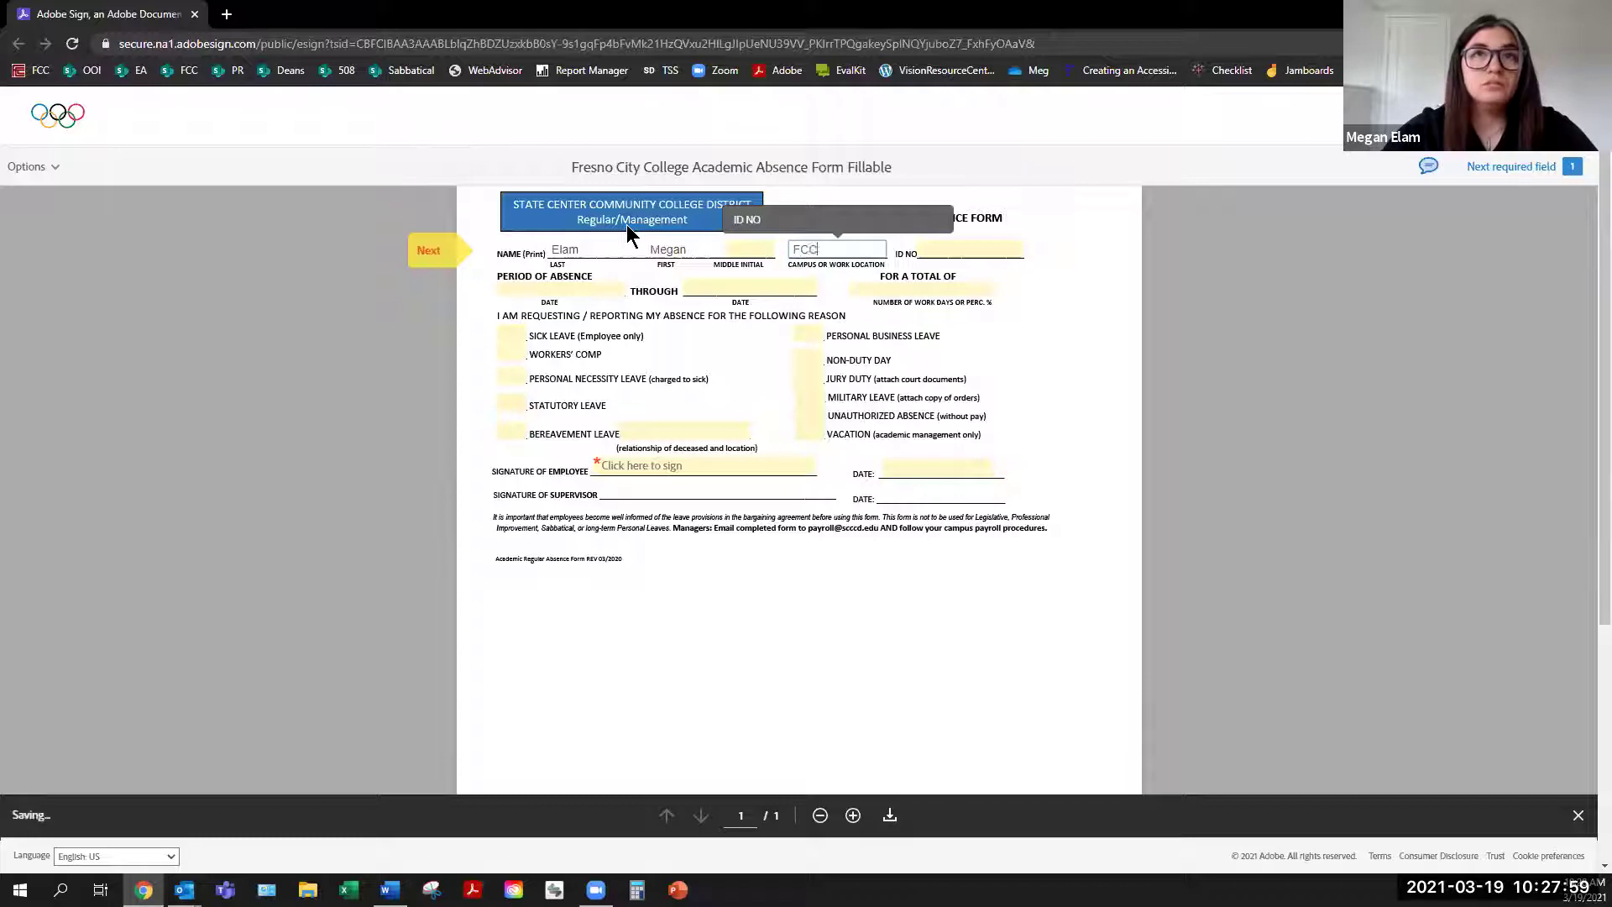
{"action": "key", "text": "Tab"}
{"action": "type", "text": "01234567"}
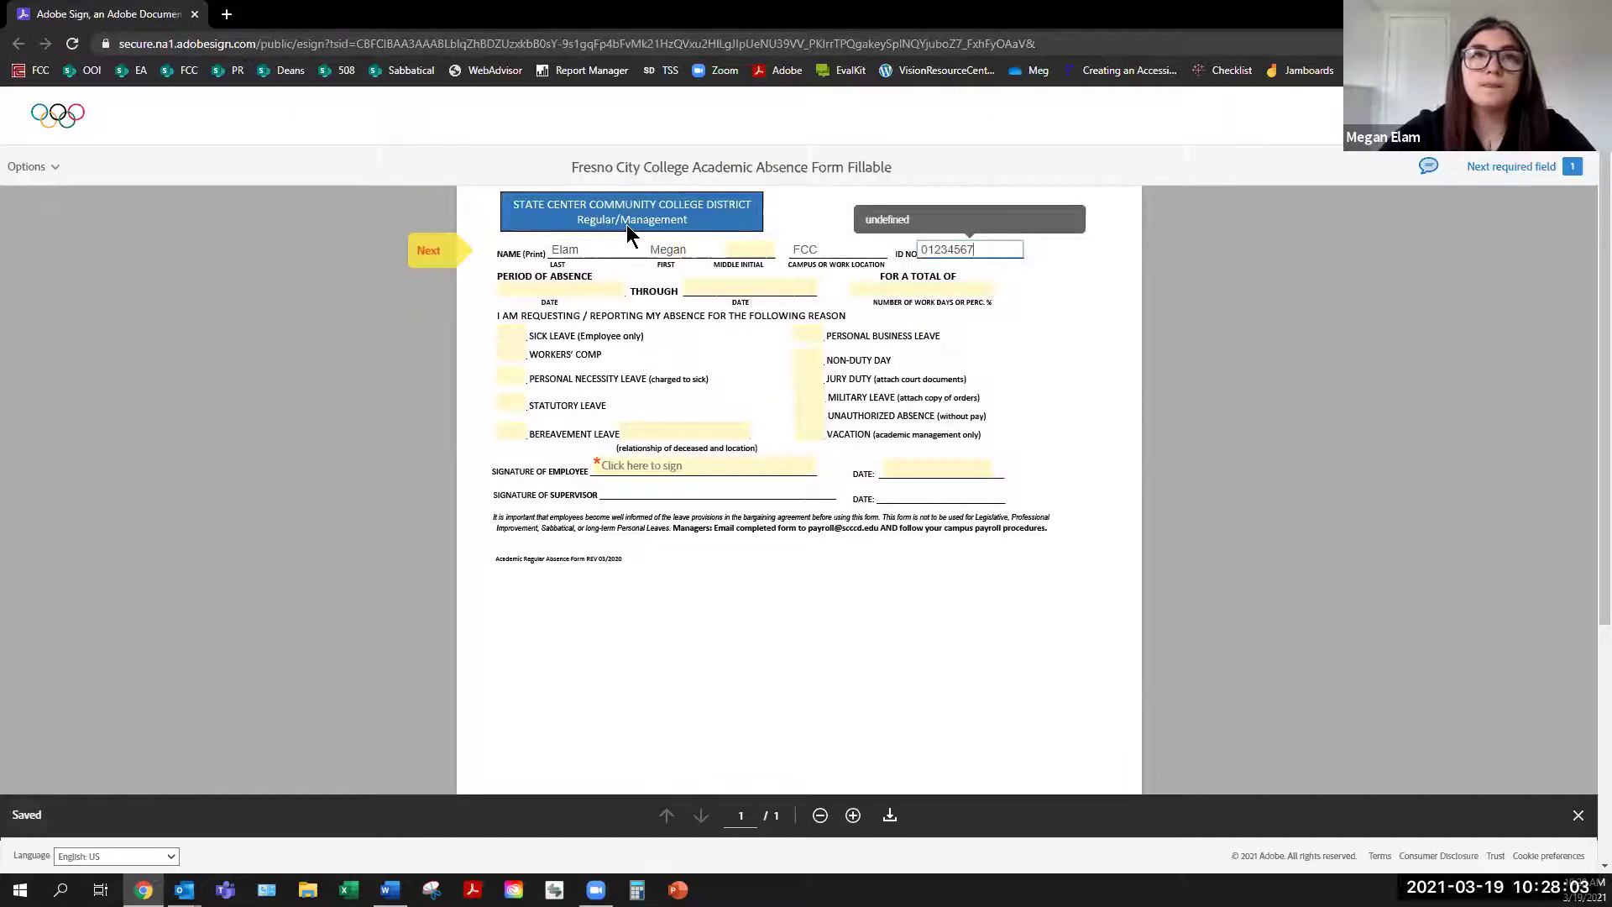
{"action": "left_click", "coordinate": [814, 653]}
Apply the signature on the Signature of Employee line, then show the document's Options list
{"action": "left_click", "coordinate": [751, 481]}
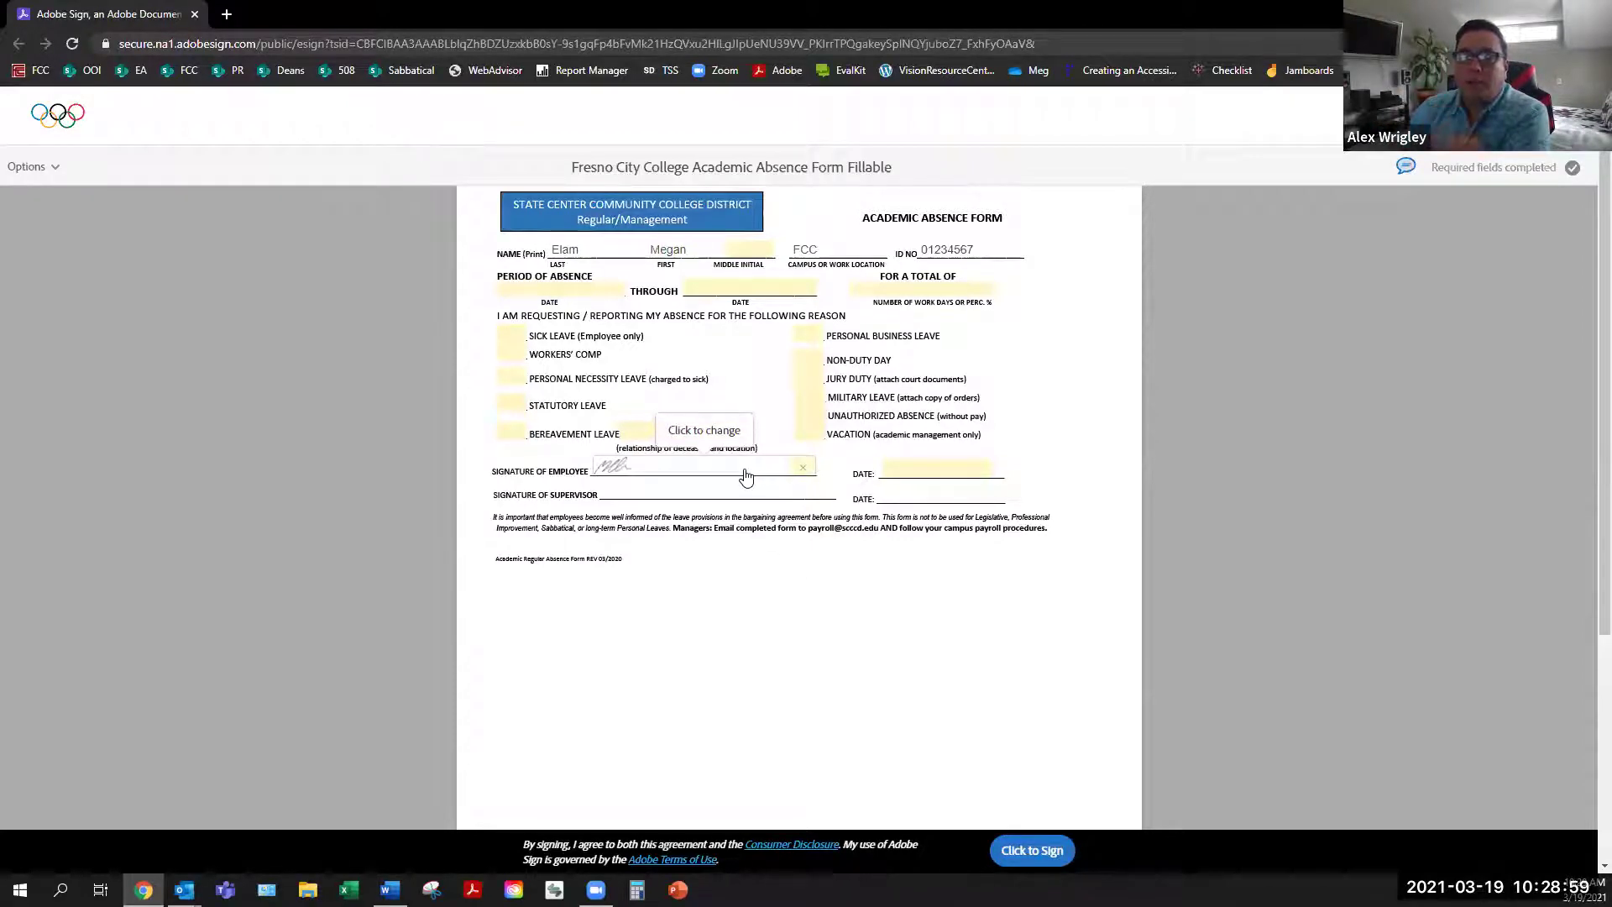
{"action": "left_click", "coordinate": [56, 168]}
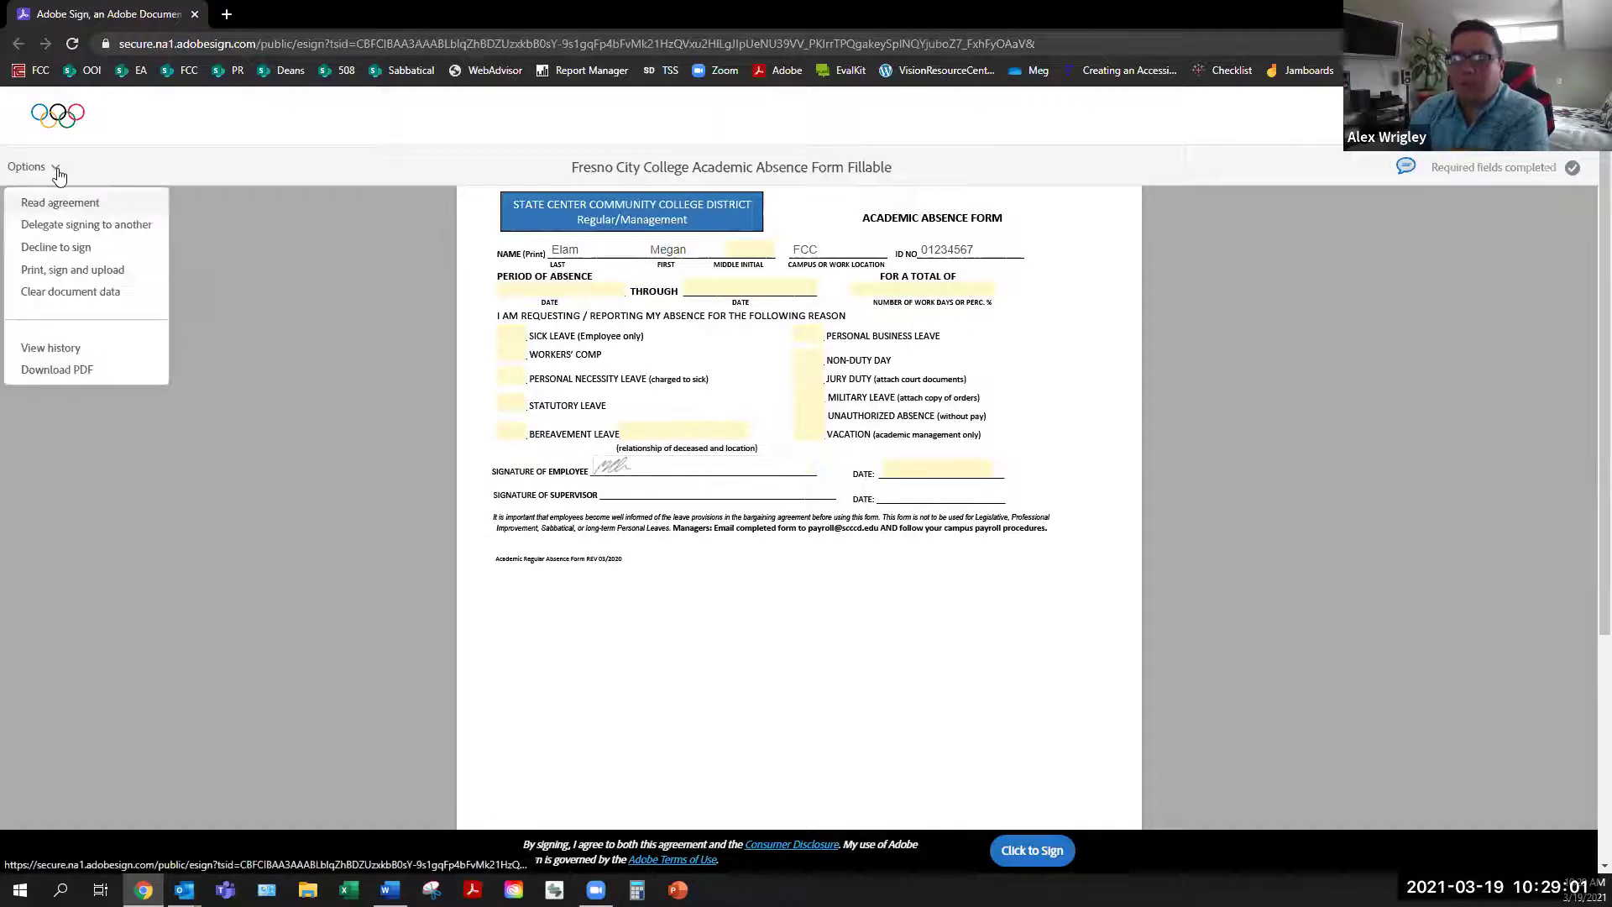
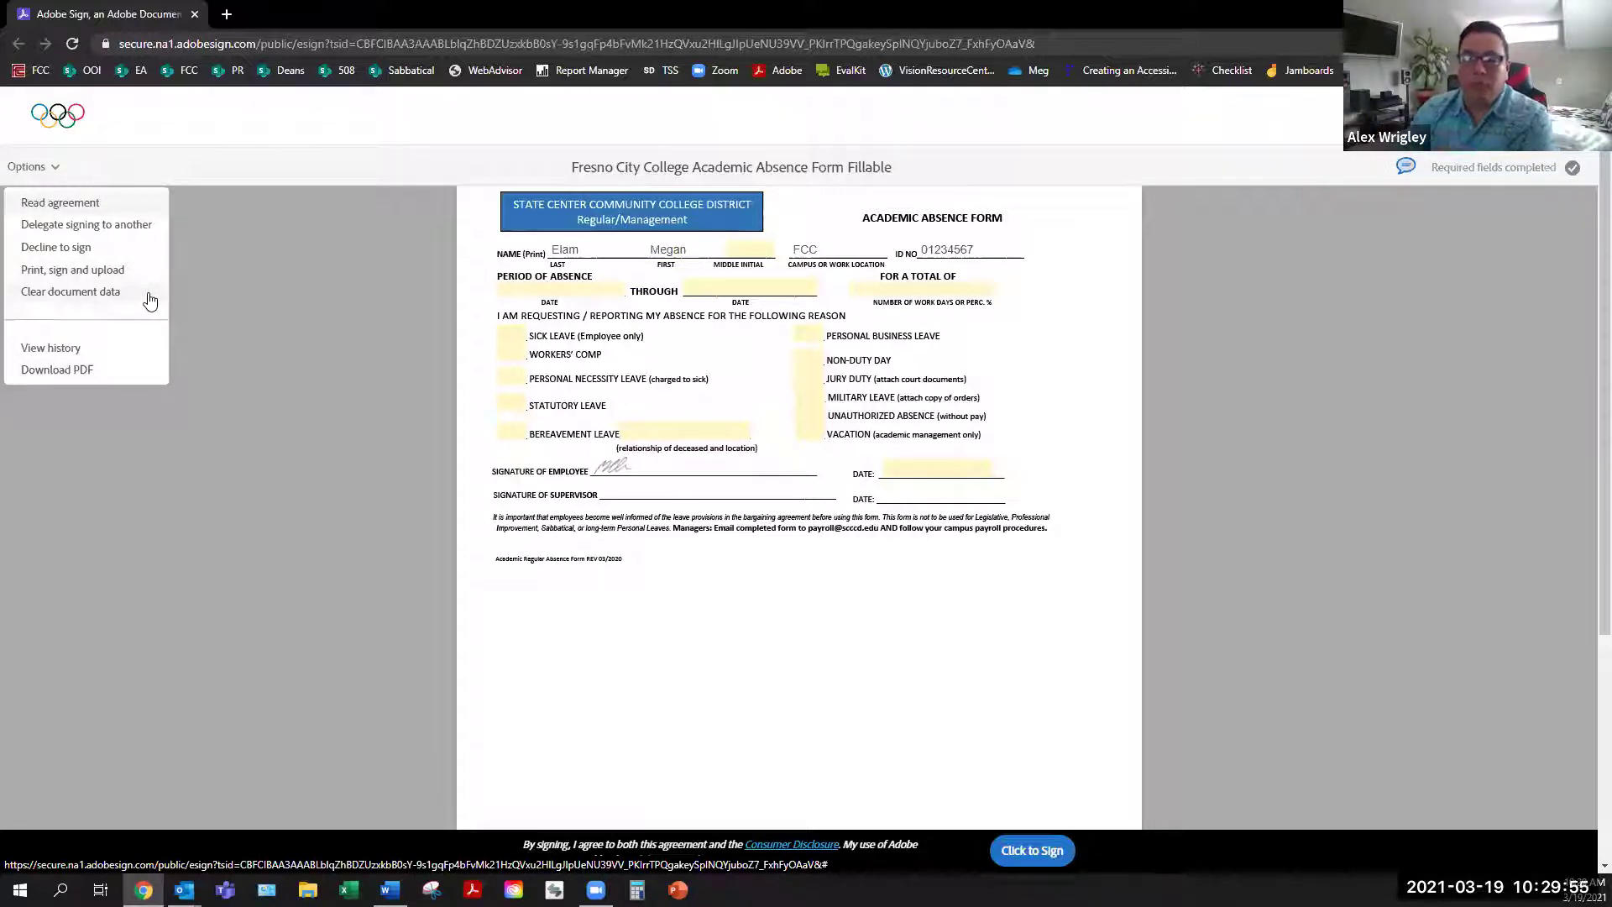
View the agreement's audit history report in a new tab, then return to the signing form
{"action": "left_click", "coordinate": [130, 354]}
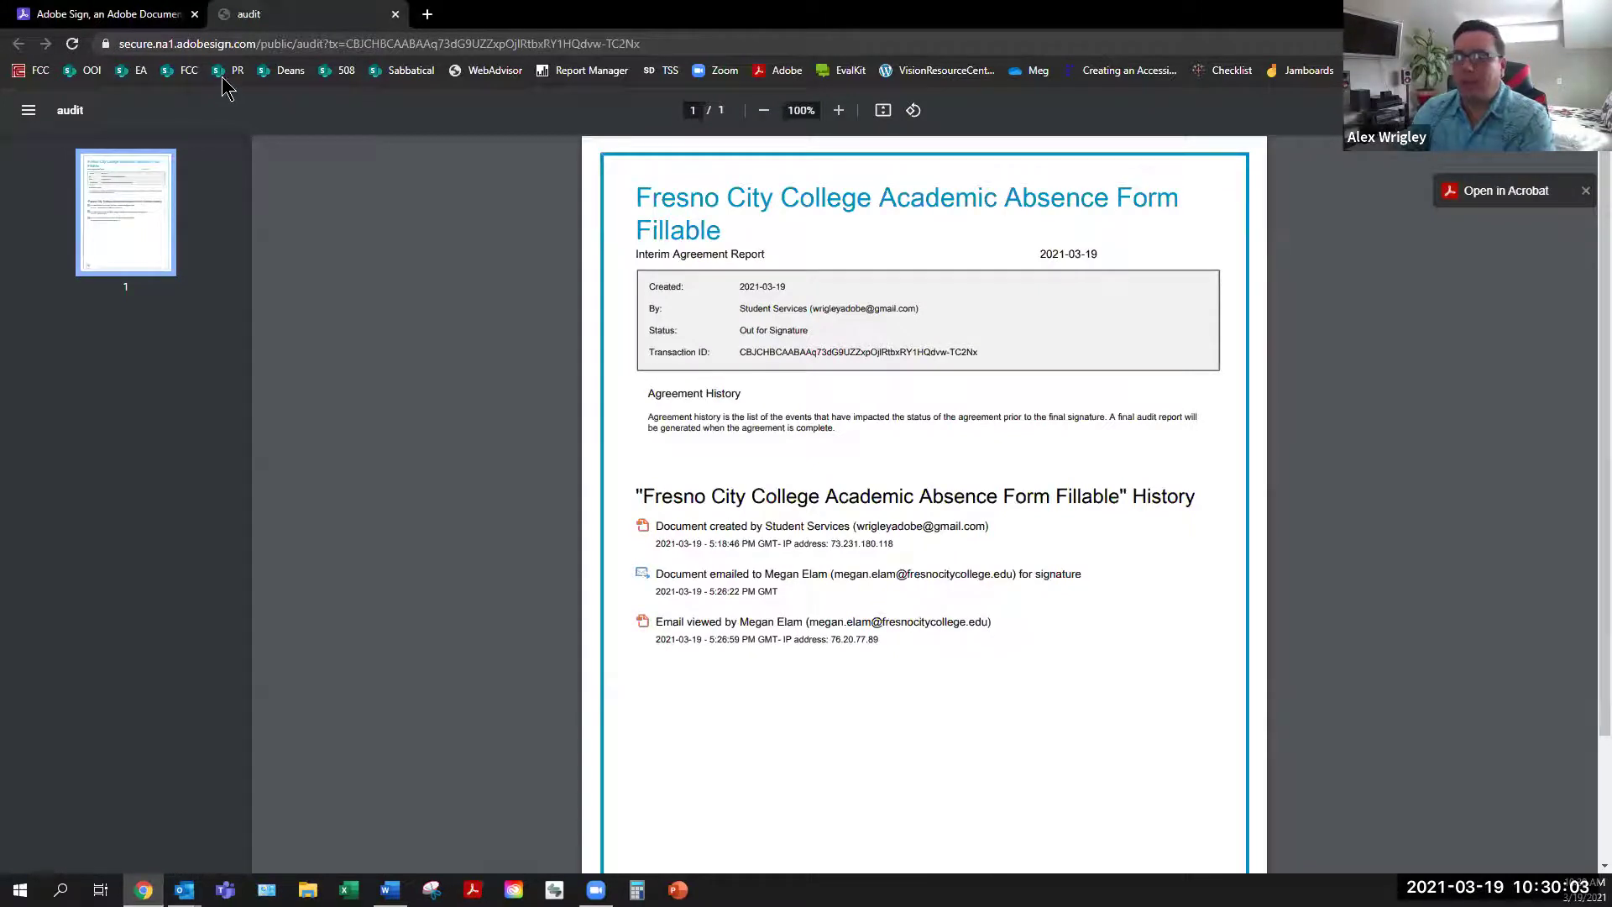
{"action": "left_click", "coordinate": [143, 11]}
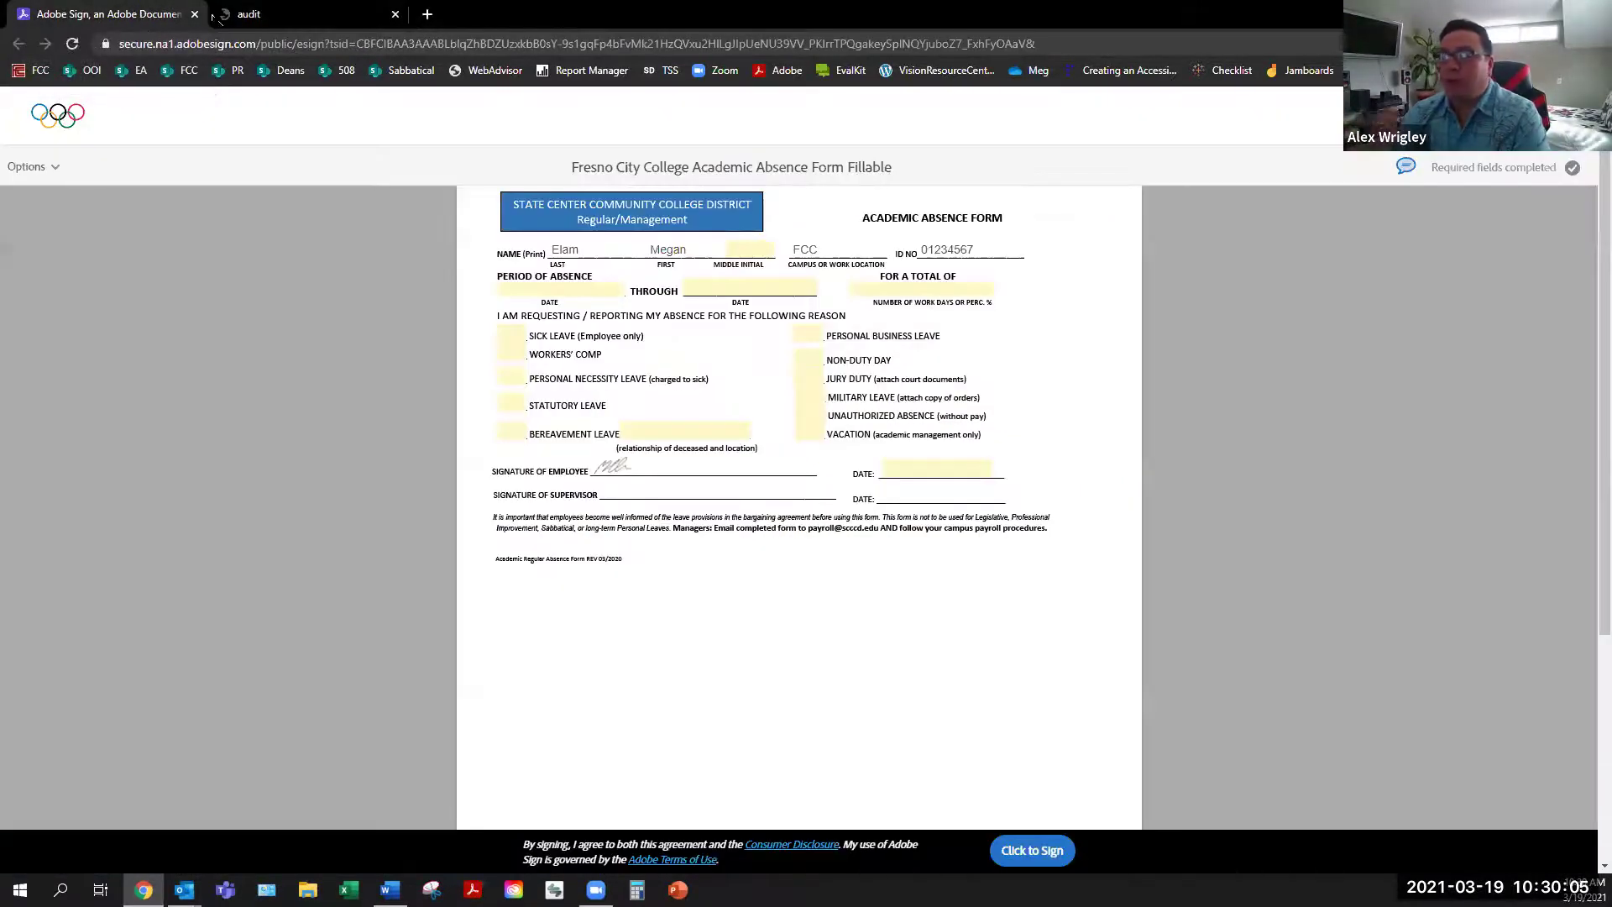
{"action": "left_click", "coordinate": [252, 14]}
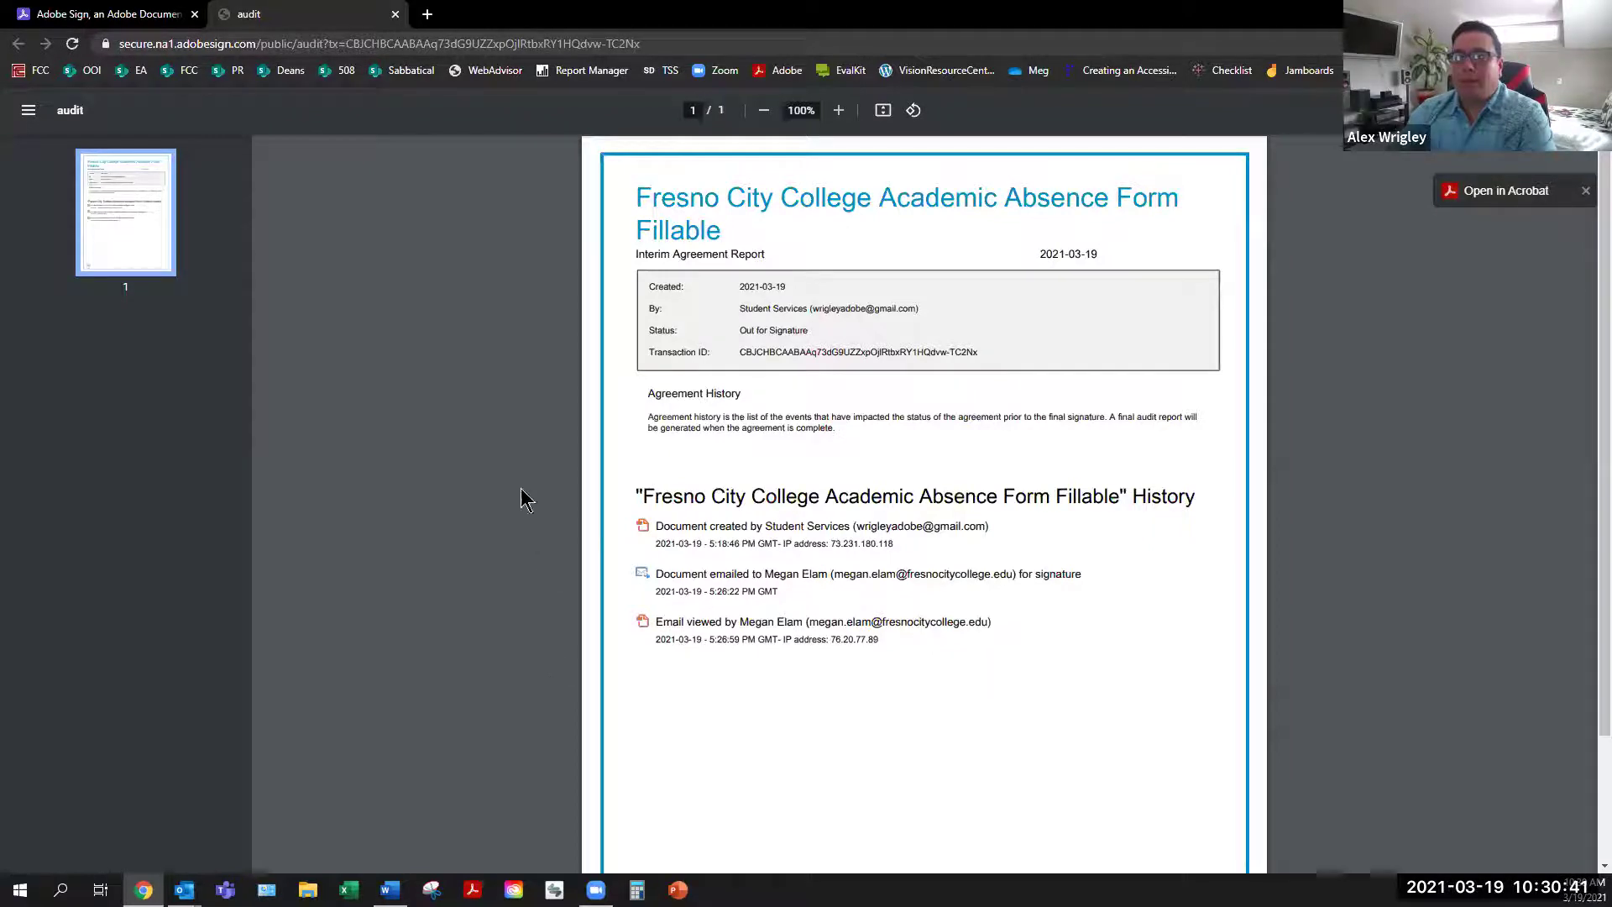
{"action": "left_click", "coordinate": [89, 18]}
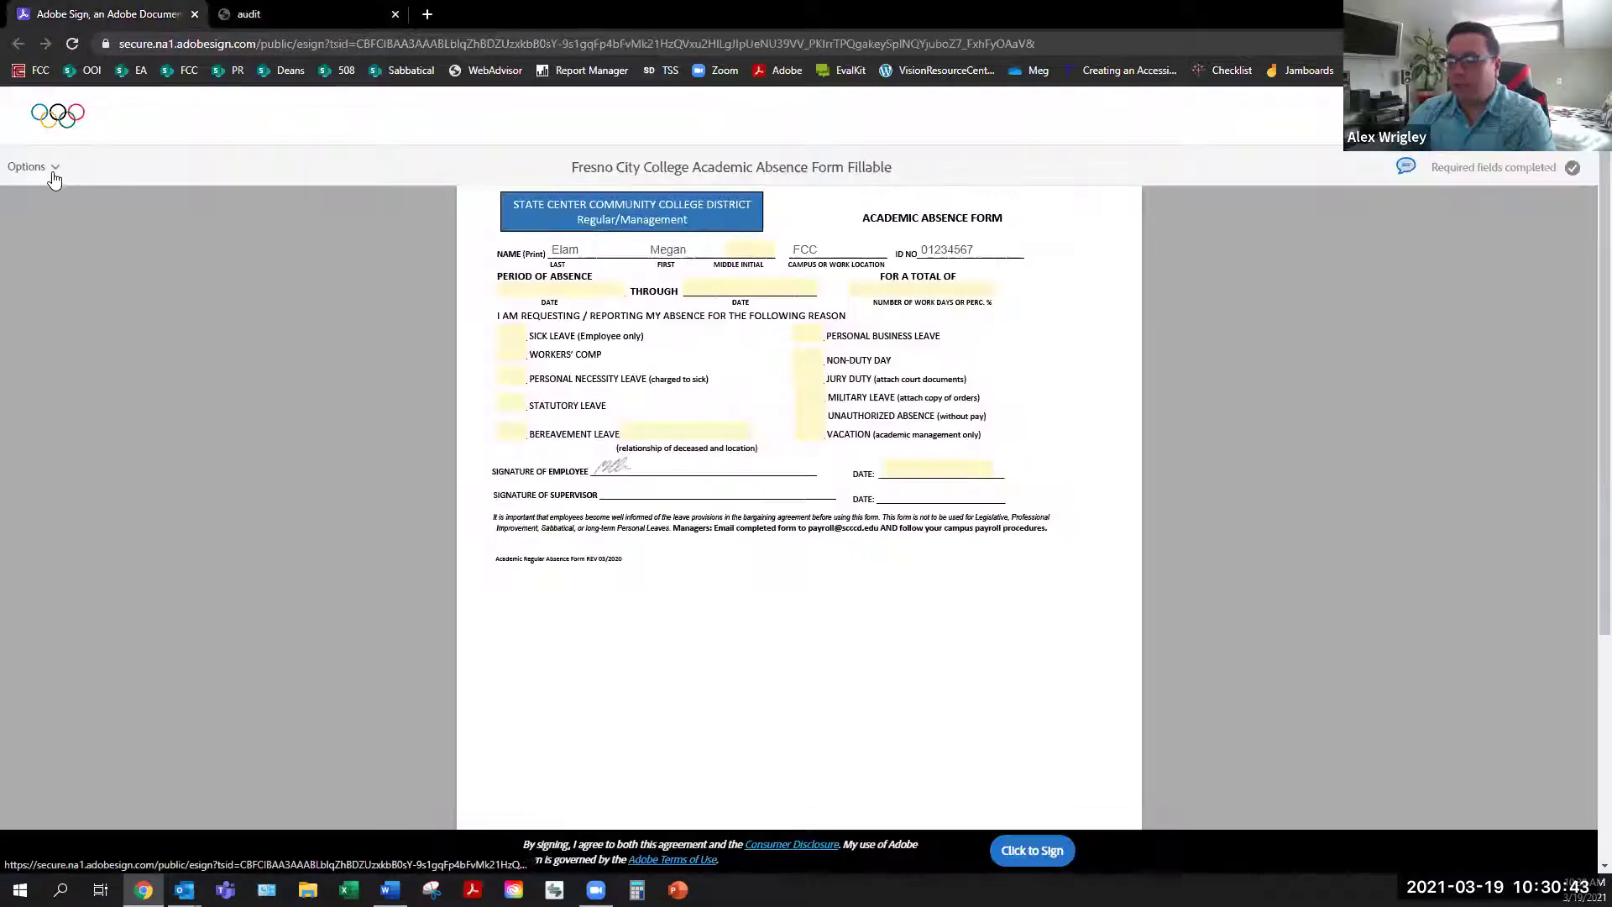
Submit the signed Academic Absence Form with Click to Sign
{"action": "left_click", "coordinate": [47, 167]}
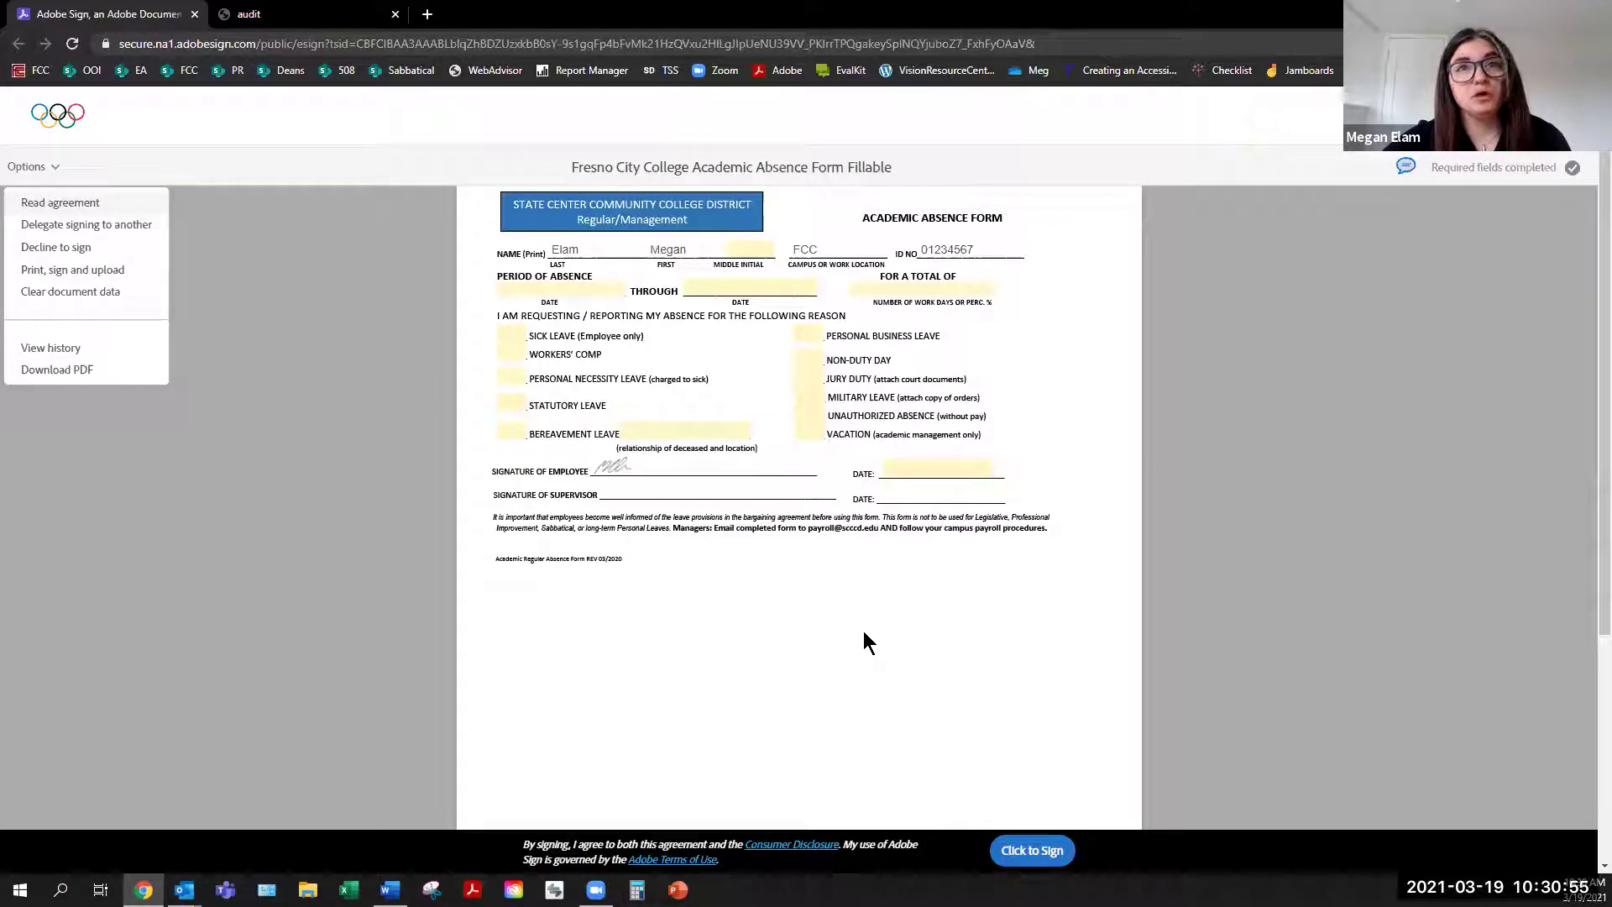
{"action": "left_click", "coordinate": [1025, 856]}
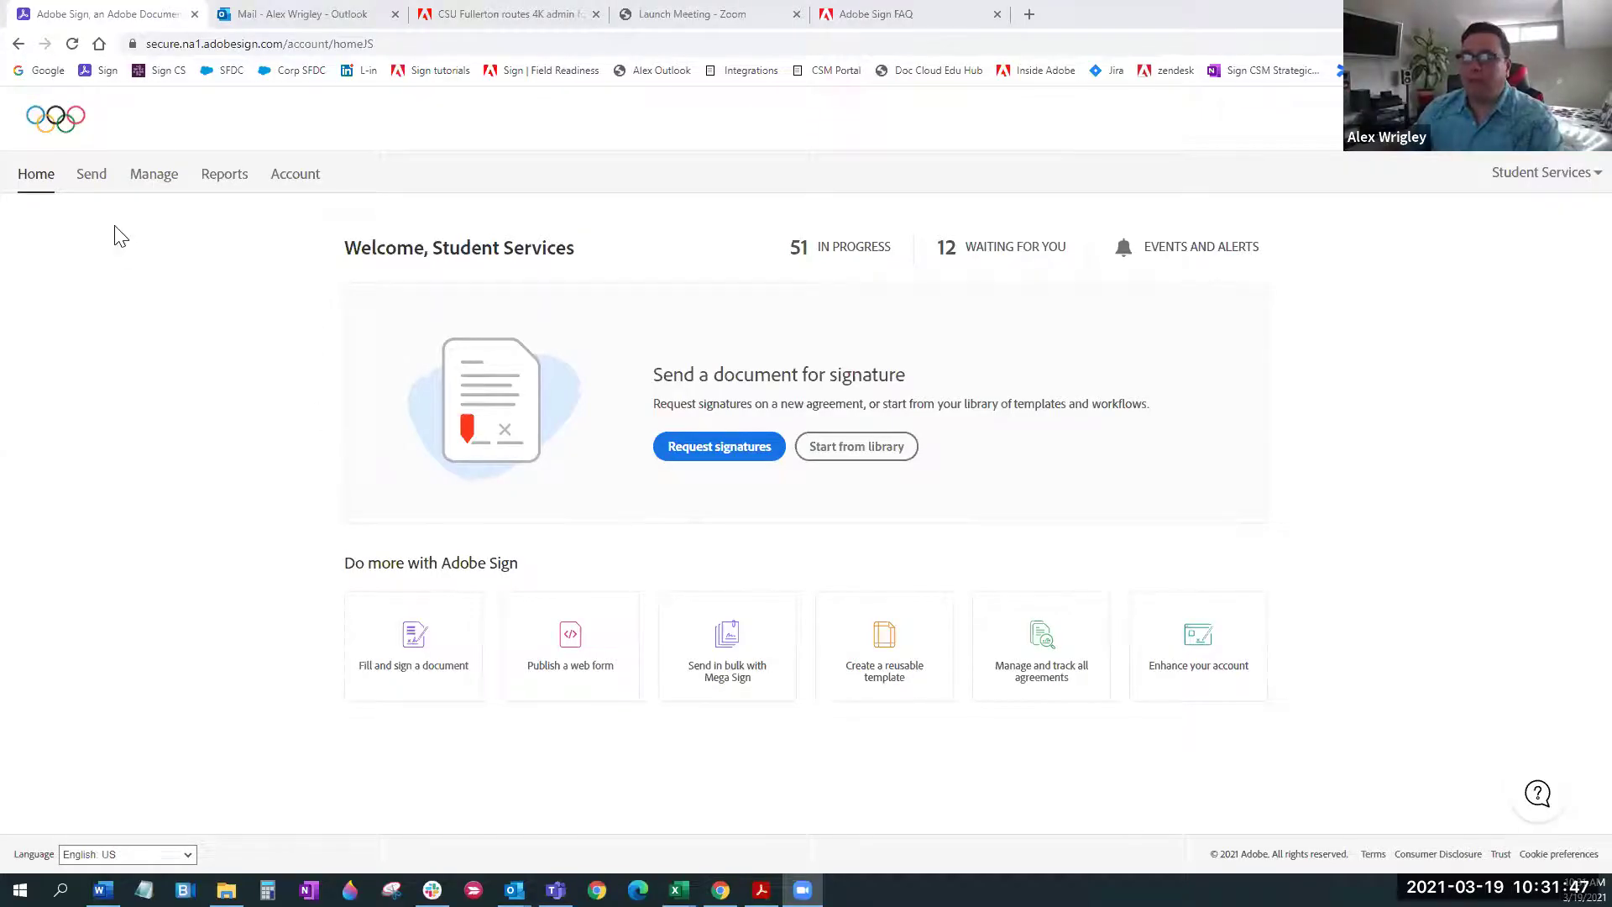
{"action": "left_click", "coordinate": [94, 178]}
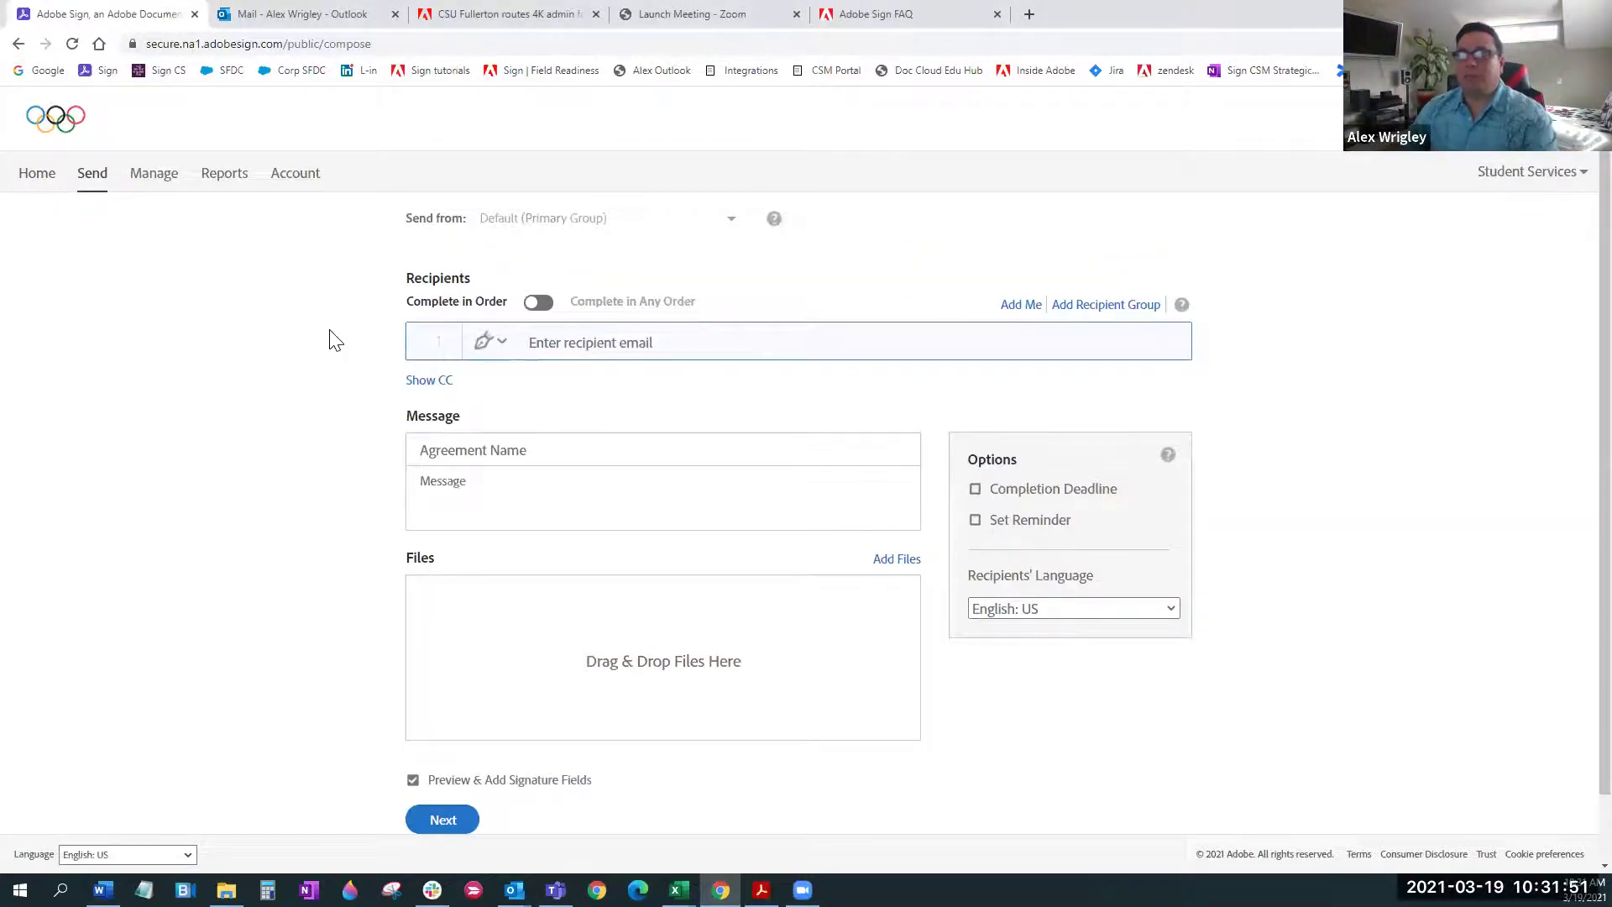
{"action": "left_click", "coordinate": [428, 387]}
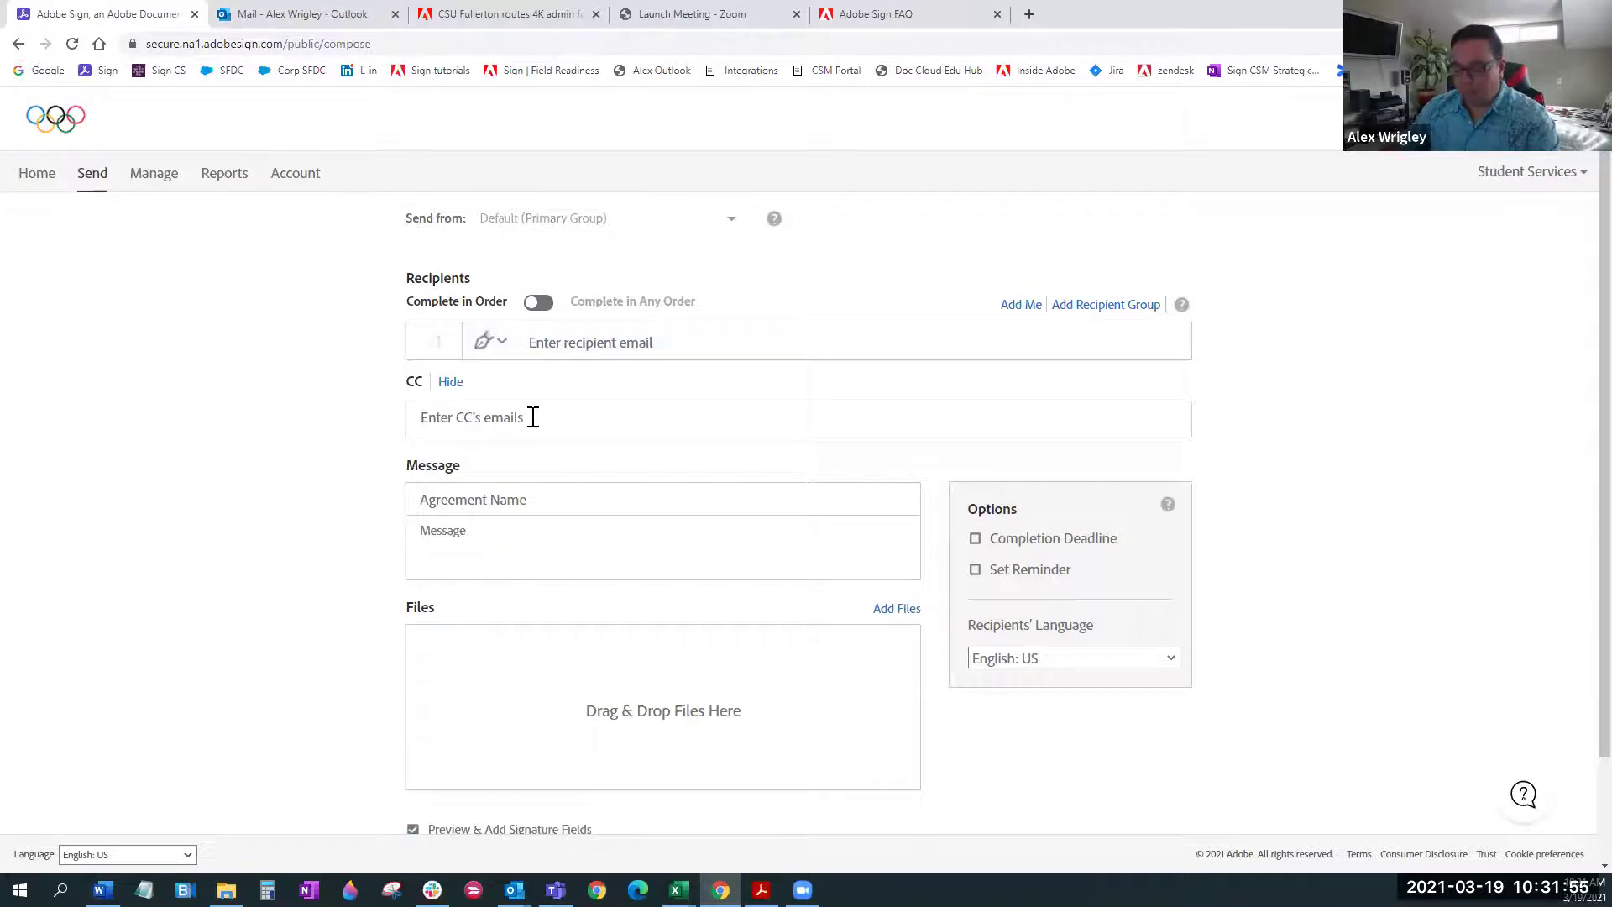
{"action": "left_click", "coordinate": [533, 418]}
{"action": "type", "text": "jan"}
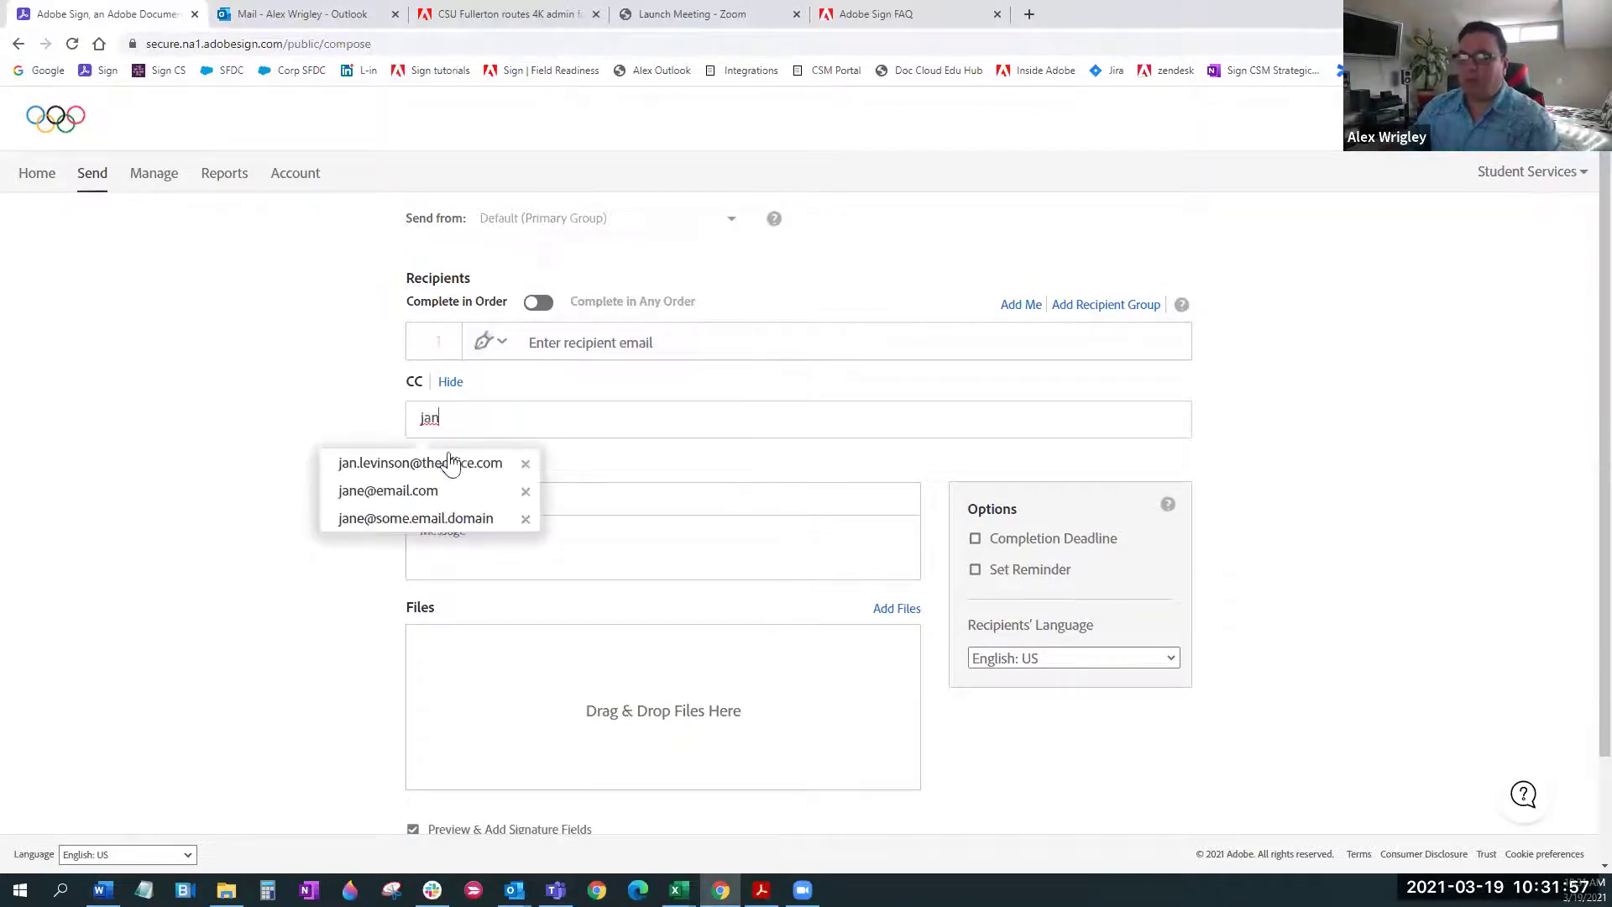
{"action": "left_click", "coordinate": [433, 493]}
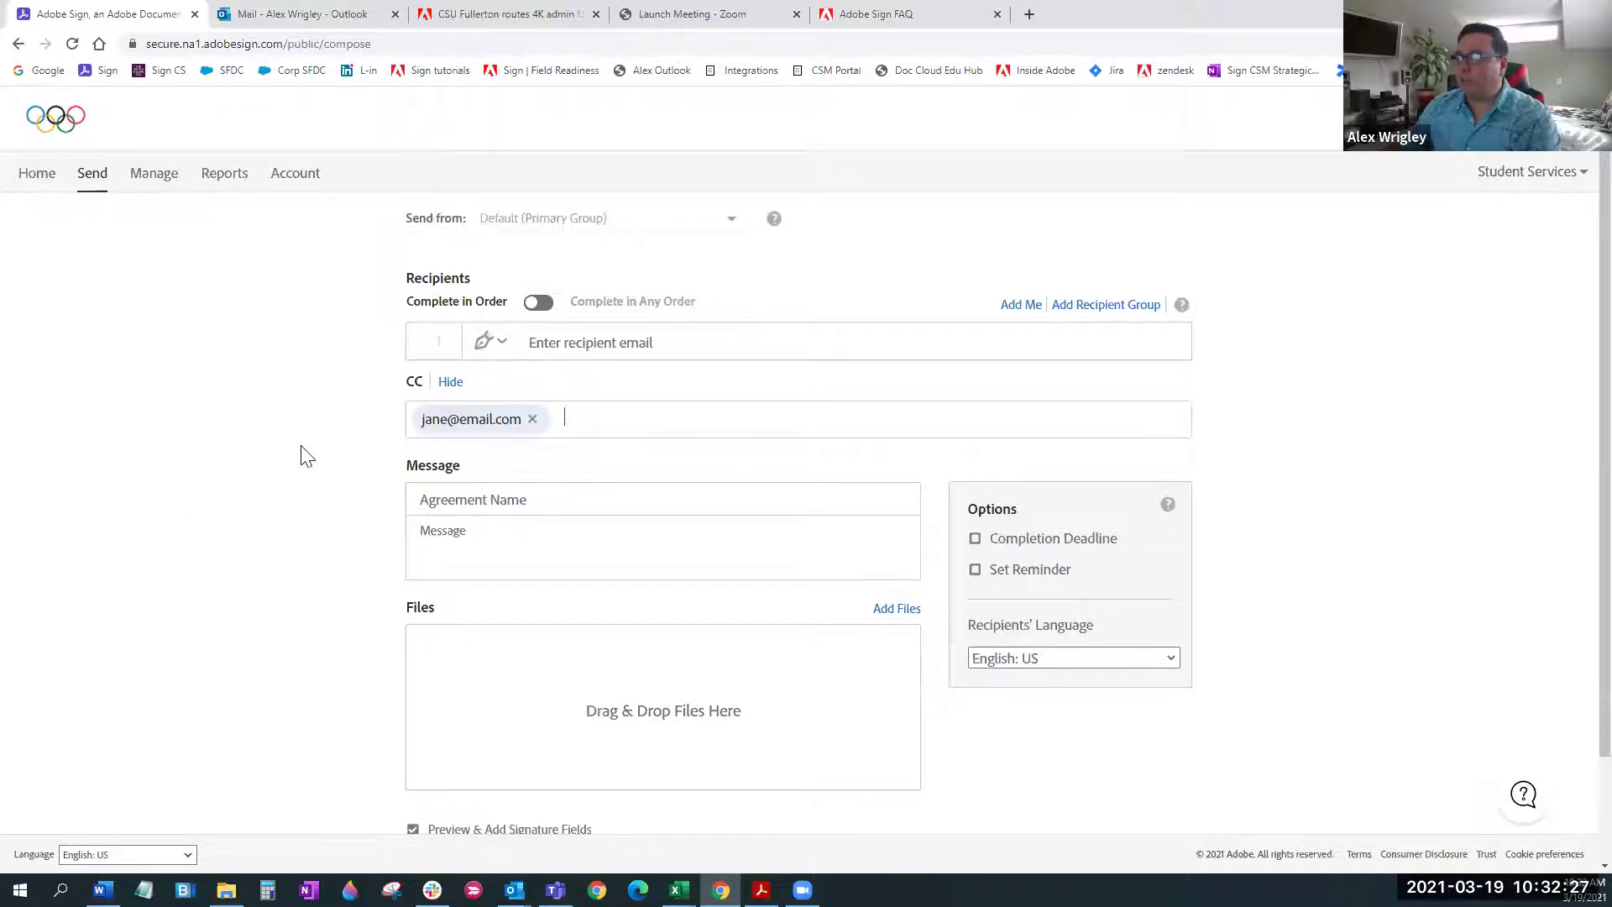
{"action": "left_click", "coordinate": [34, 178]}
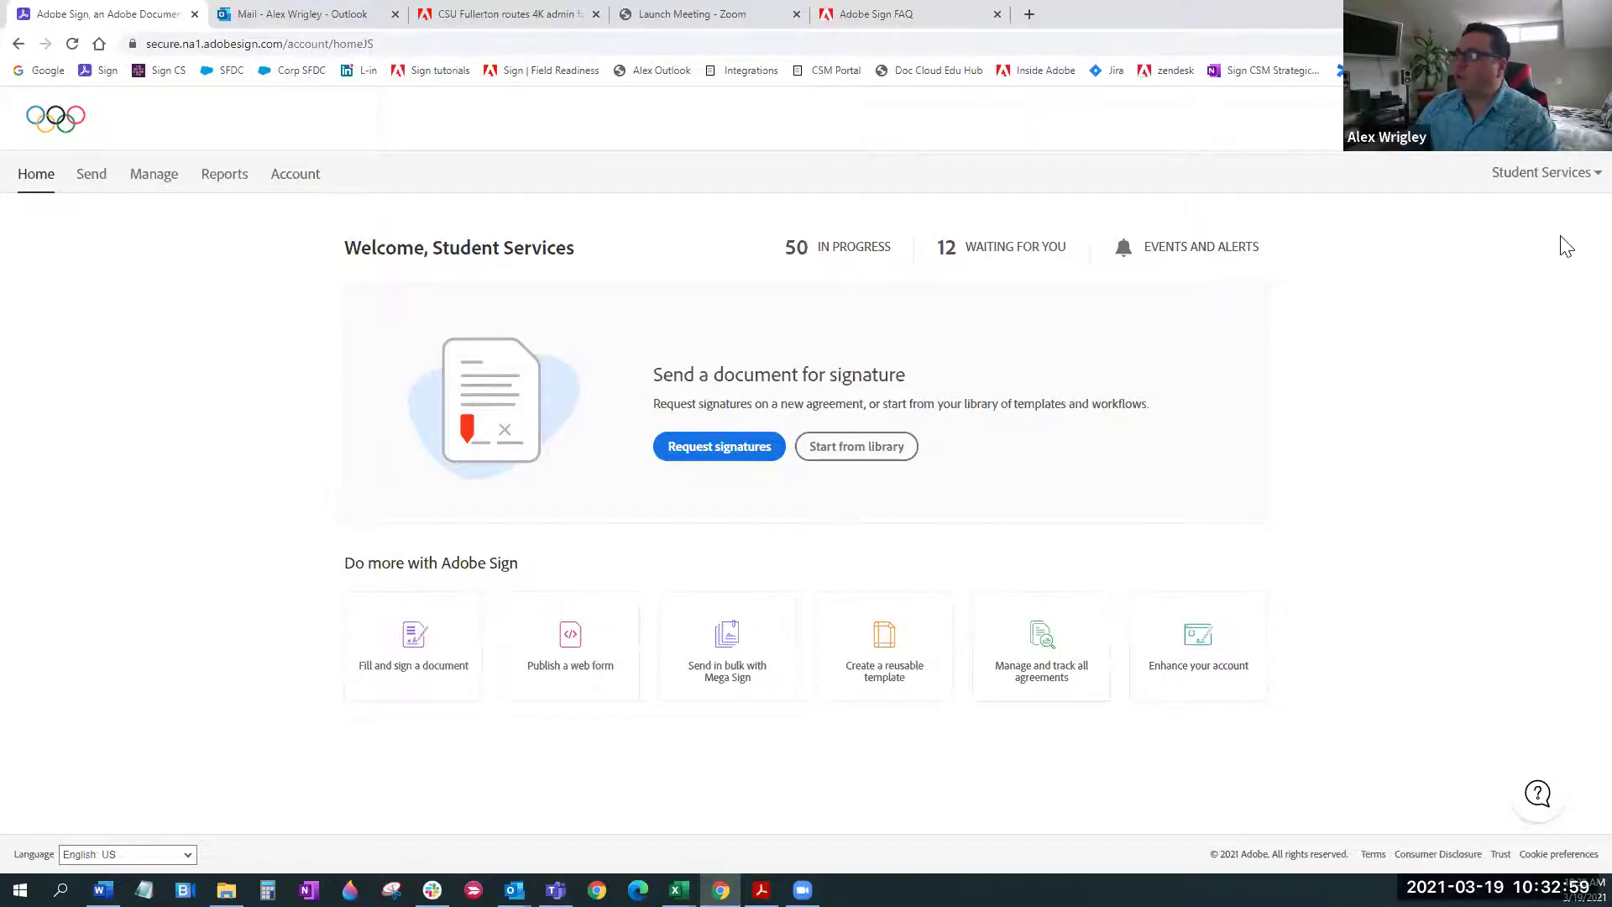
Open My Signature under the account's My Profile and start creating a new signature
{"action": "left_click", "coordinate": [1551, 174]}
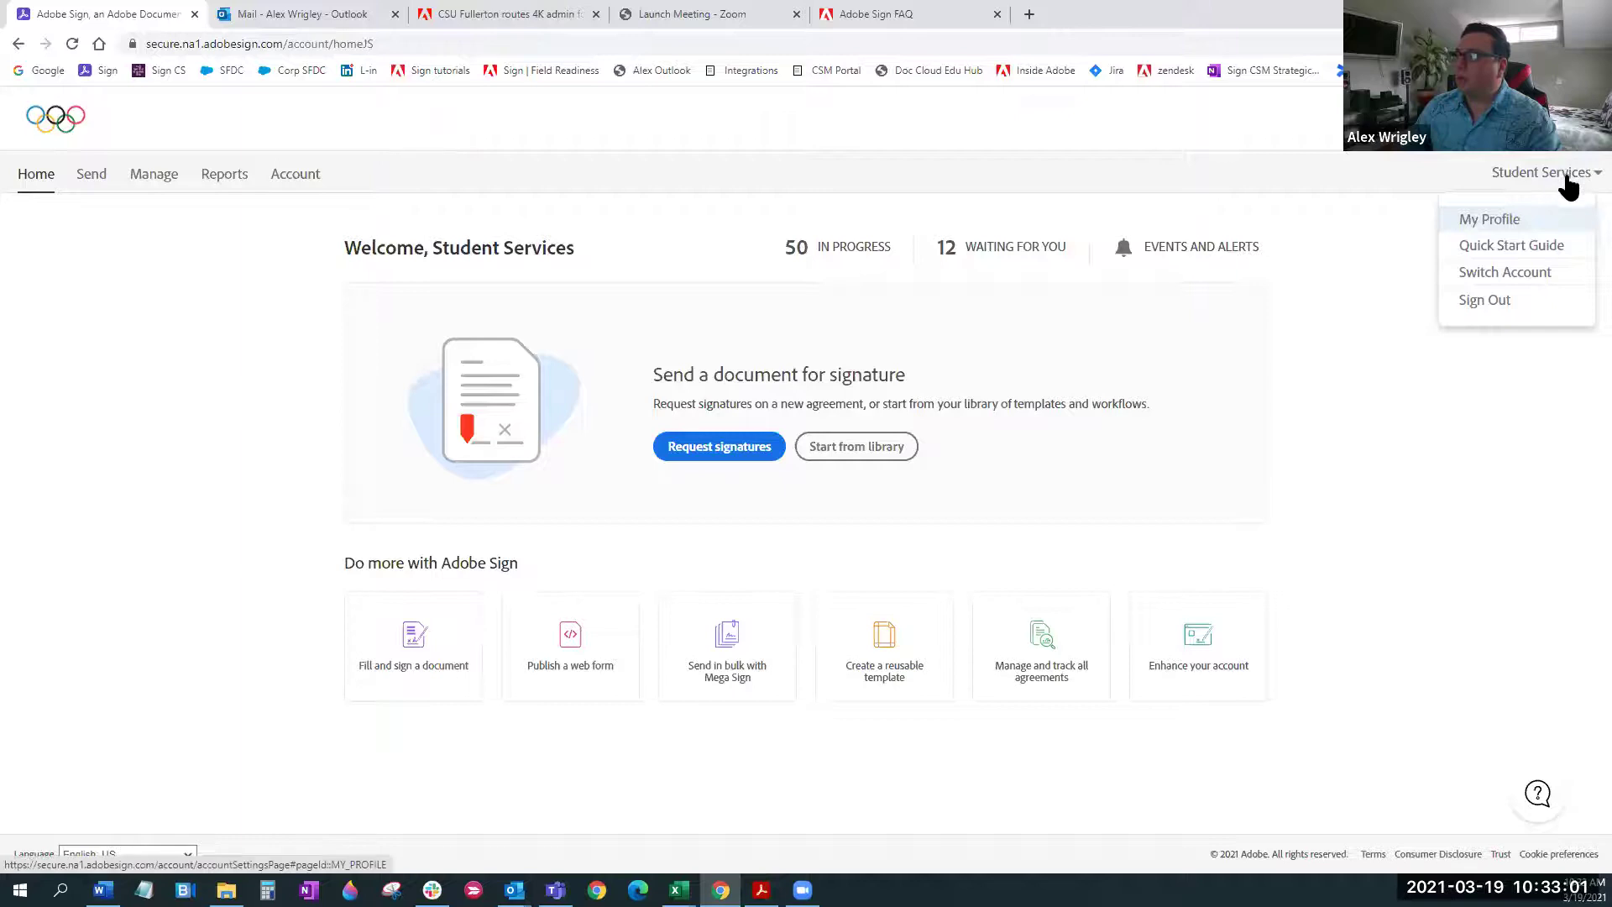
{"action": "left_click", "coordinate": [1500, 221]}
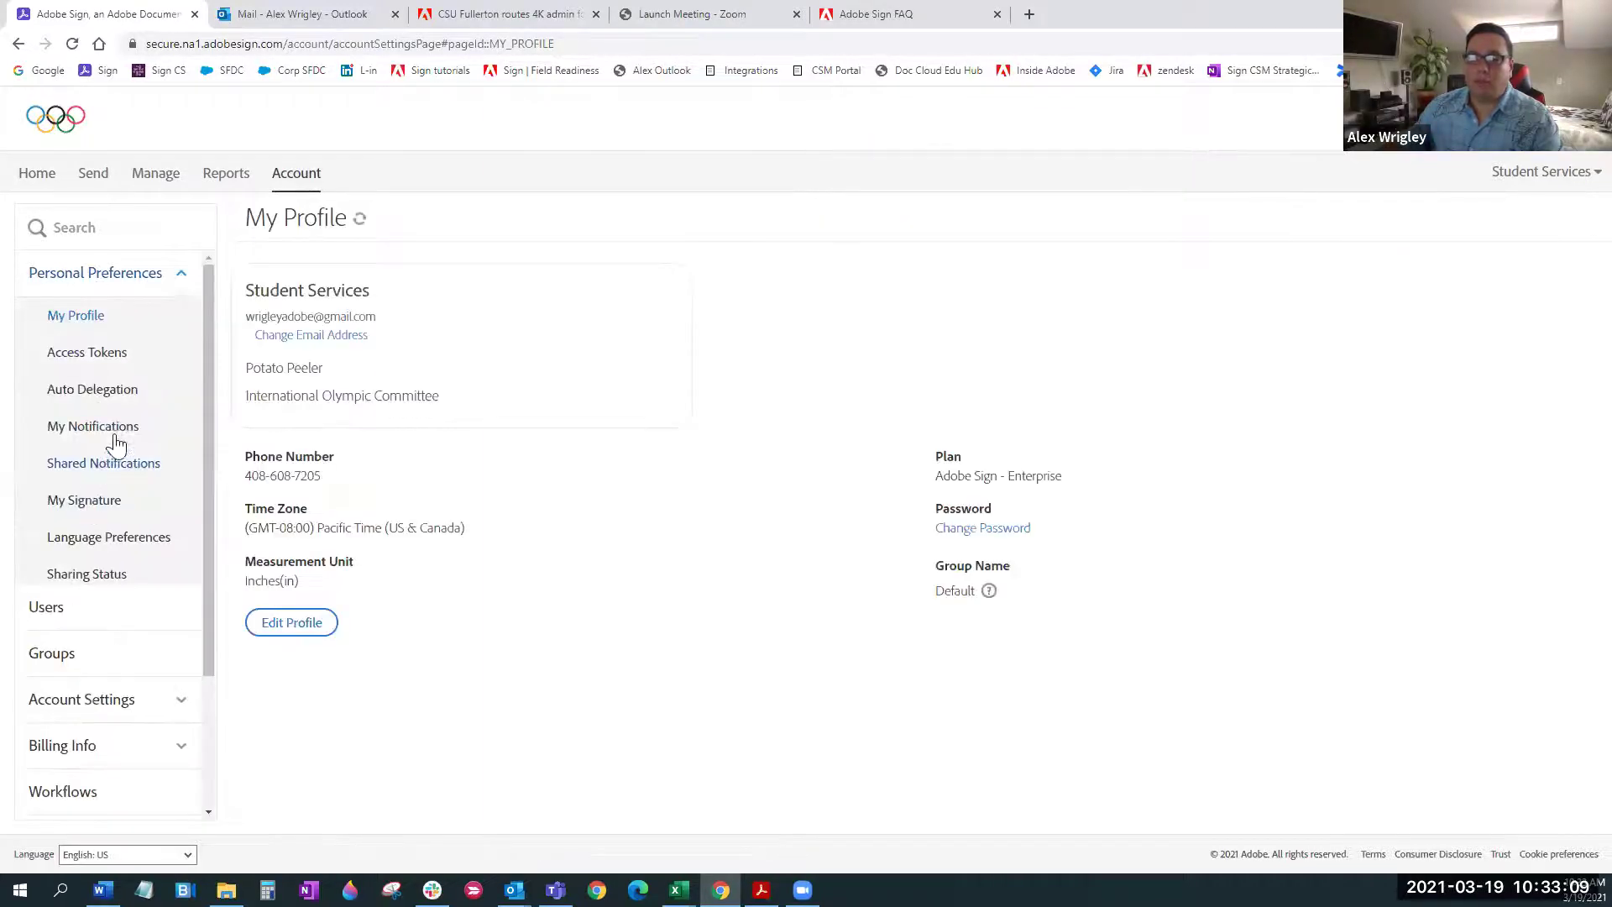
{"action": "left_click", "coordinate": [105, 500]}
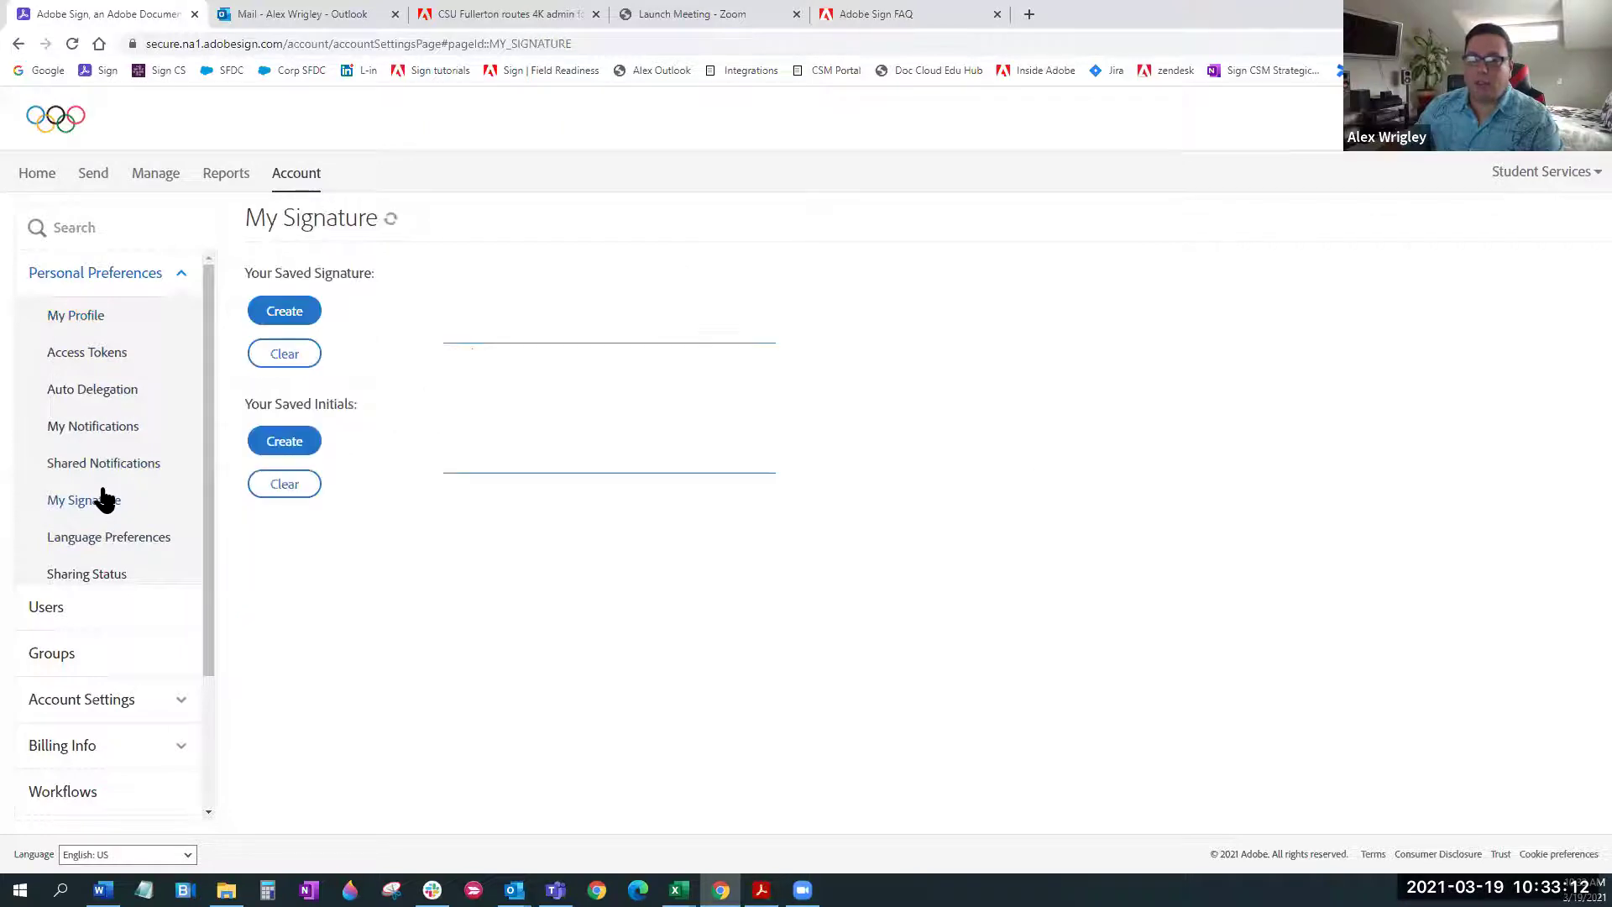
{"action": "left_click", "coordinate": [302, 328]}
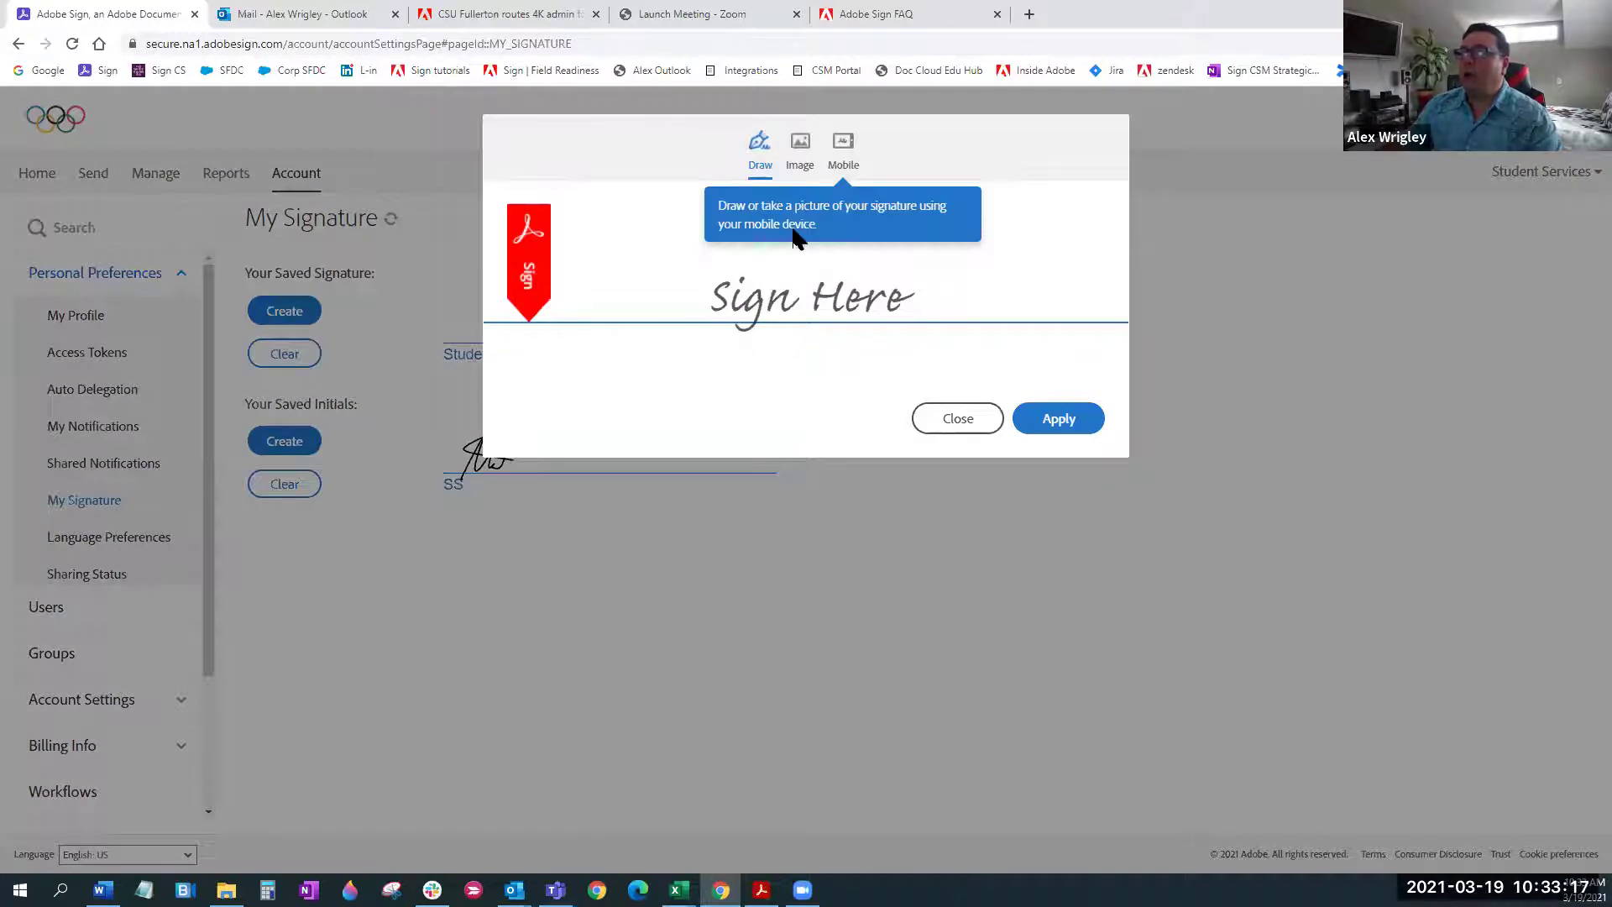
Draw a signature, try the Image and Mobile options, and apply the new signature
{"action": "mouse_move", "coordinate": [633, 349]}
{"action": "left_mouse_down"}
{"action": "mouse_move", "coordinate": [723, 259]}
{"action": "mouse_move", "coordinate": [701, 349]}
{"action": "mouse_move", "coordinate": [795, 258]}
{"action": "left_mouse_up"}
{"action": "mouse_move", "coordinate": [738, 367]}
{"action": "left_mouse_down"}
{"action": "mouse_move", "coordinate": [669, 292]}
{"action": "mouse_move", "coordinate": [893, 296]}
{"action": "left_mouse_up"}
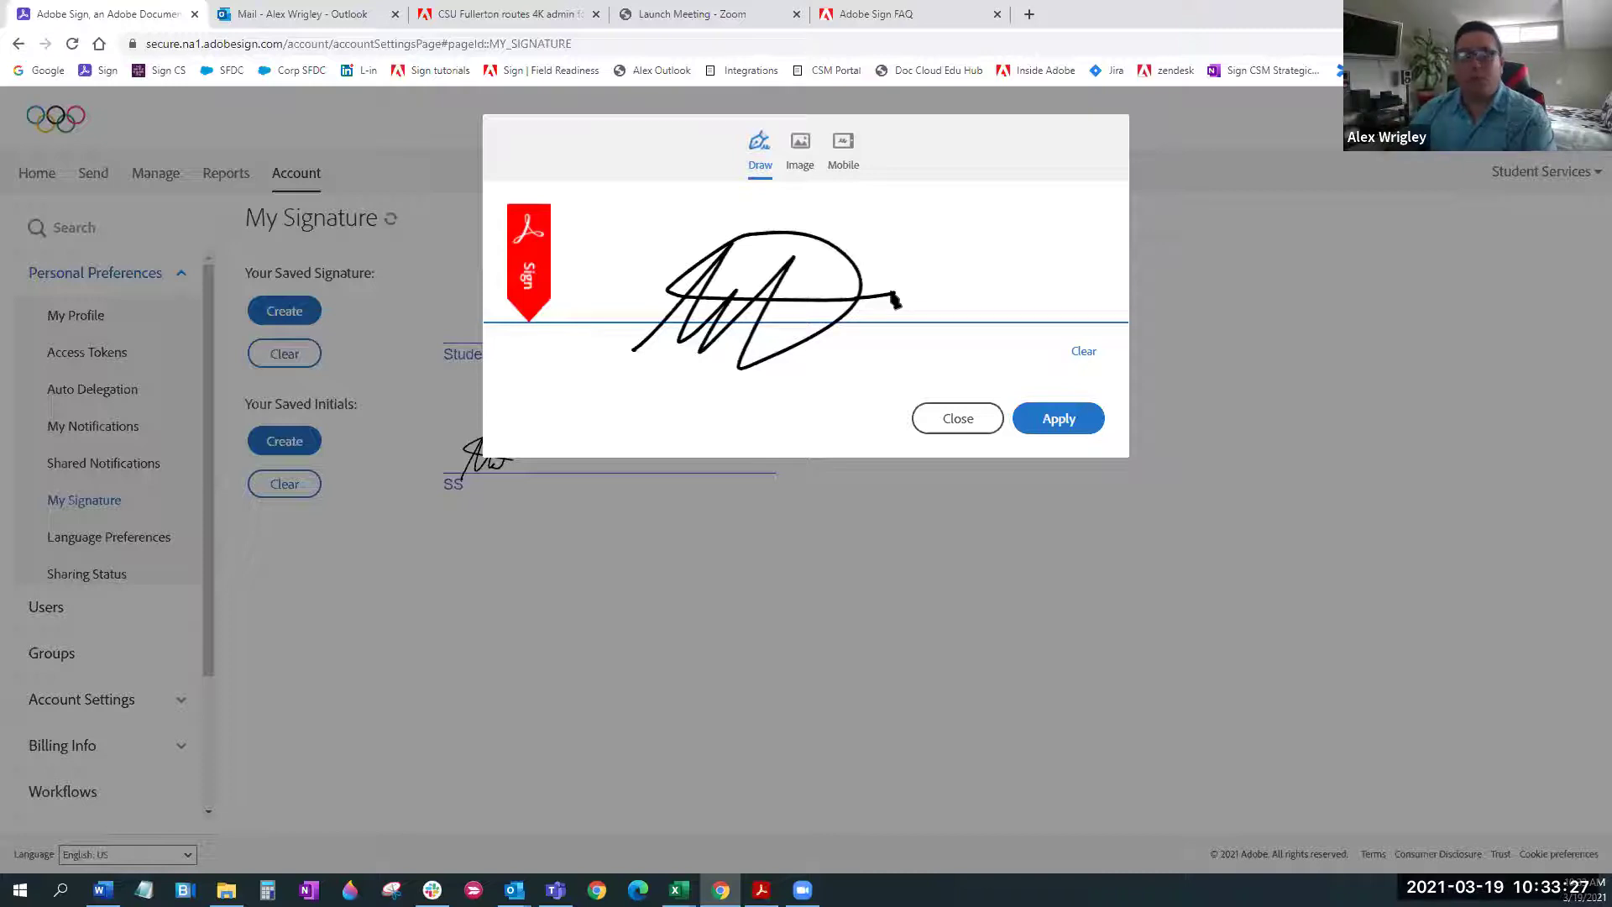
{"action": "left_click", "coordinate": [800, 151]}
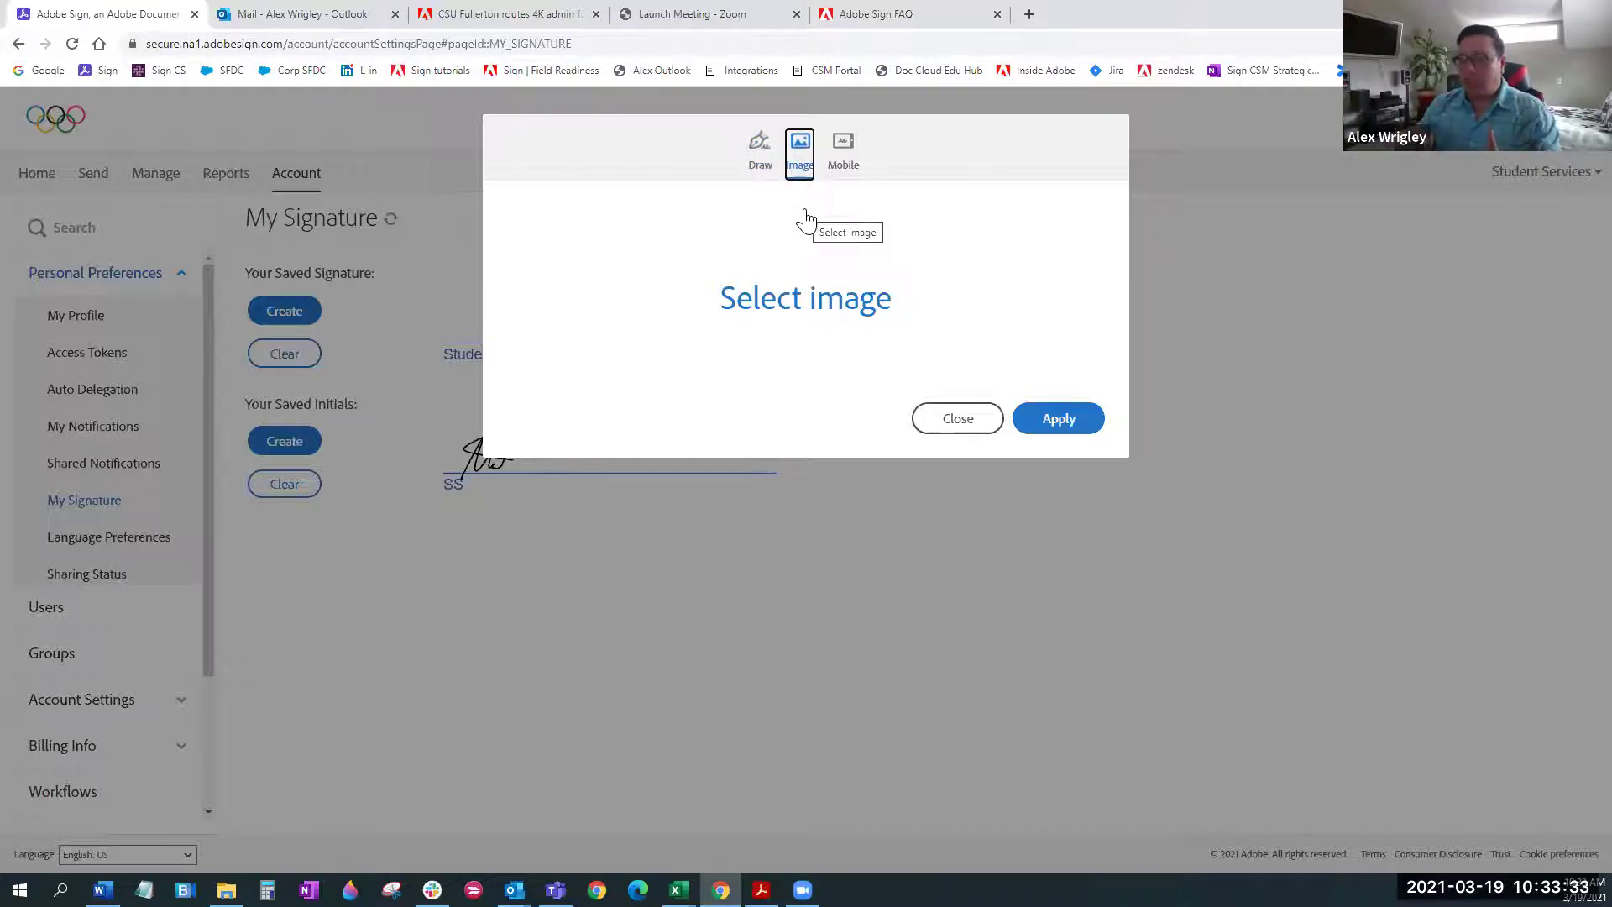
{"action": "left_click", "coordinate": [849, 168]}
{"action": "left_click", "coordinate": [770, 326]}
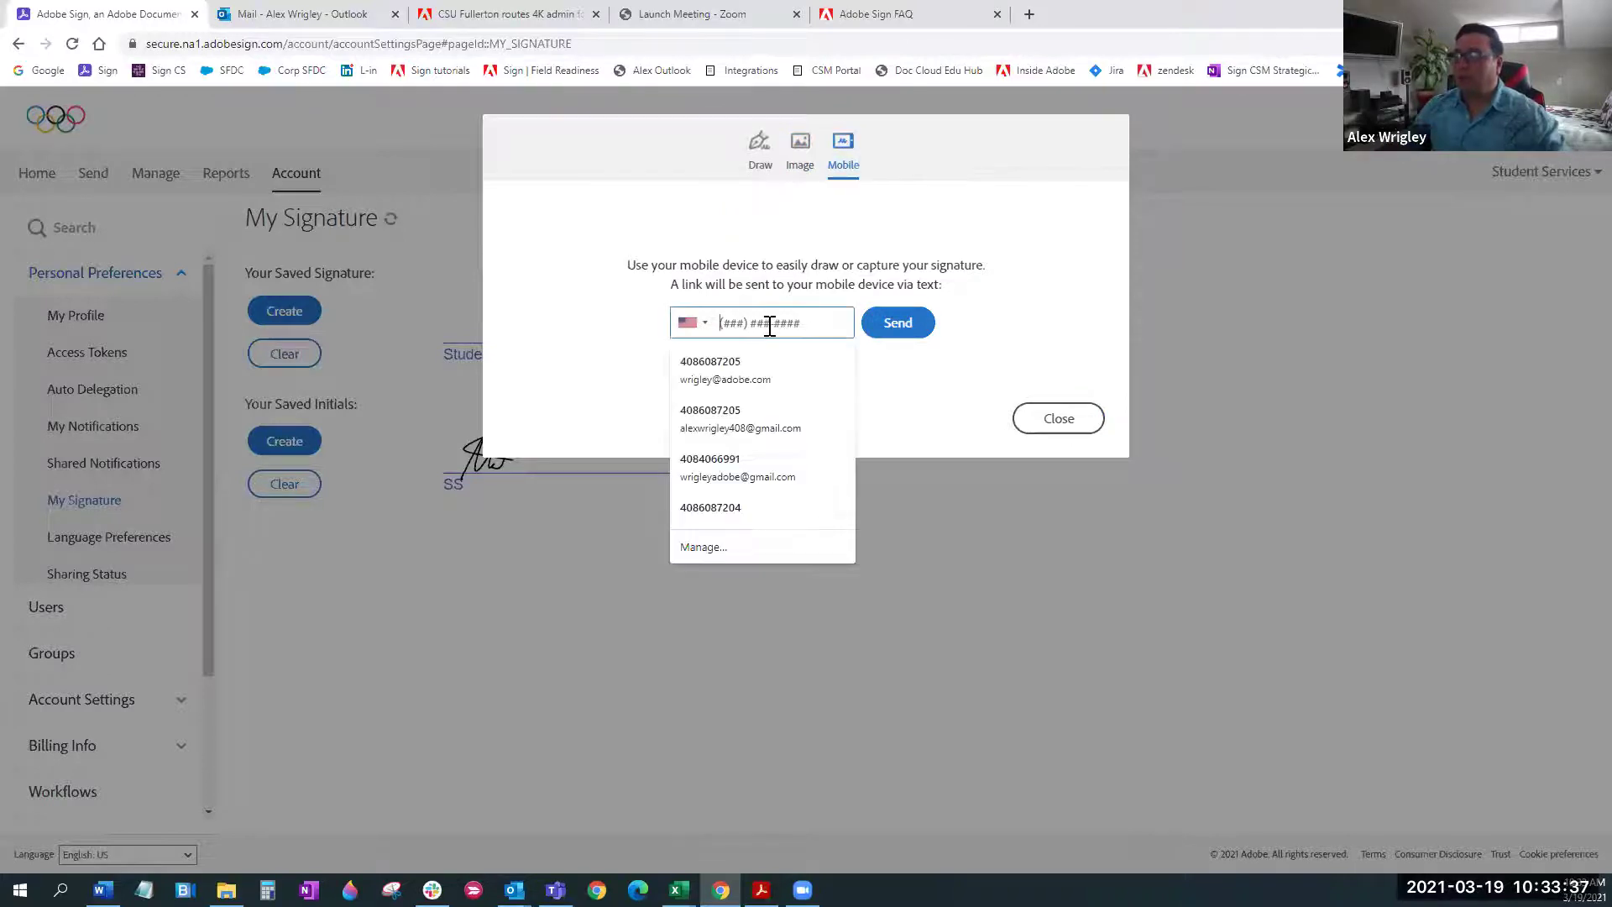
{"action": "left_click", "coordinate": [755, 362]}
{"action": "left_click", "coordinate": [892, 327]}
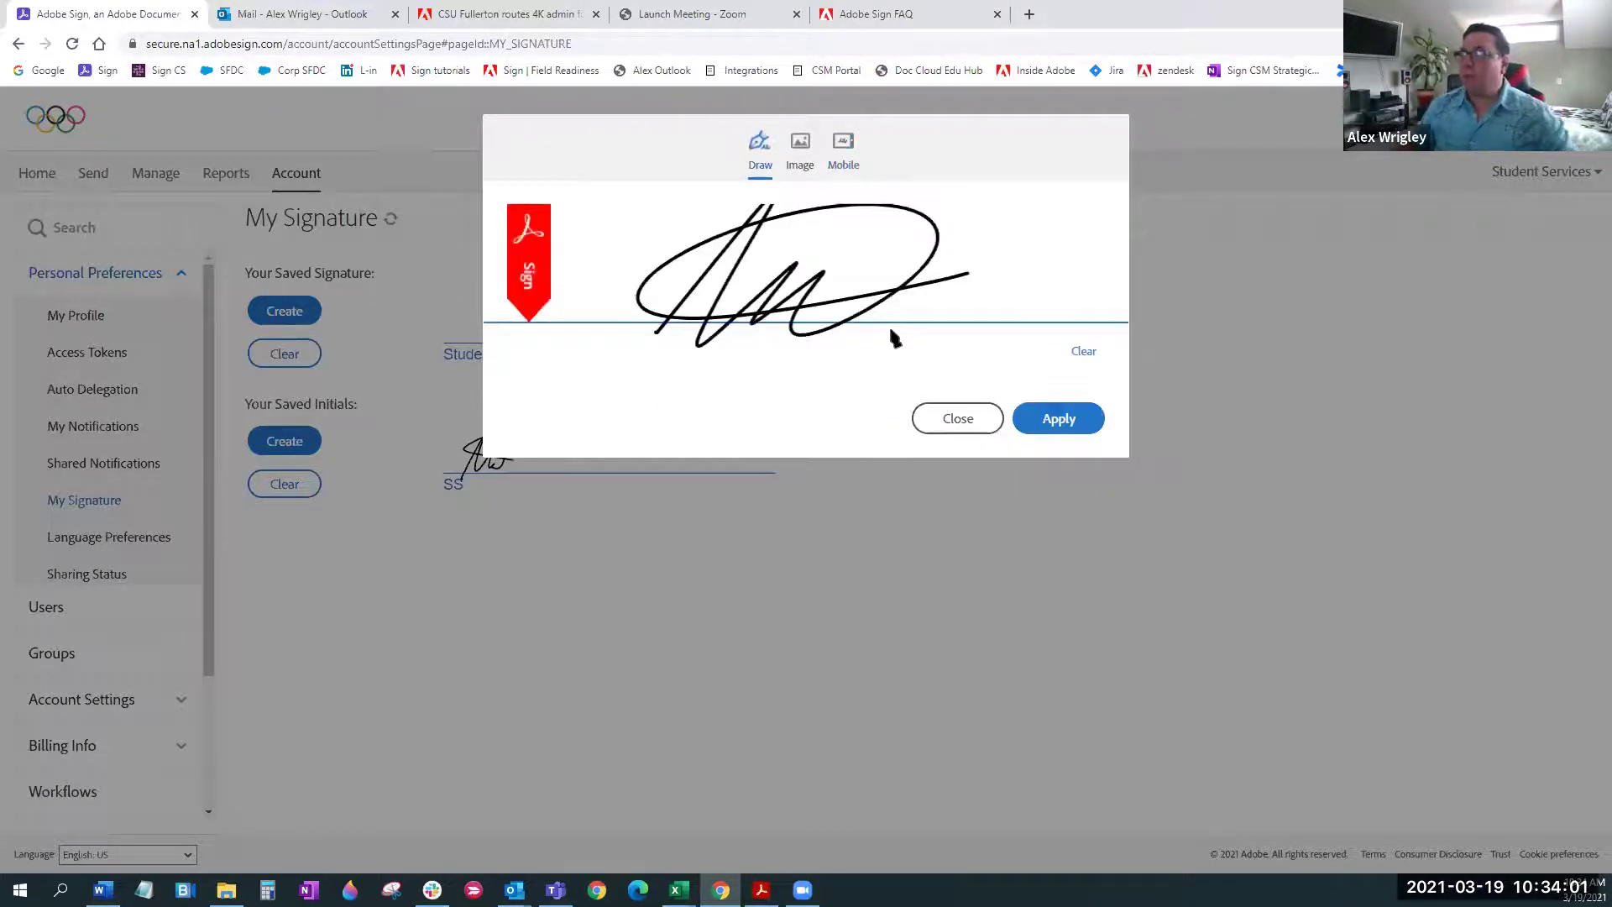
{"action": "left_click", "coordinate": [1056, 419]}
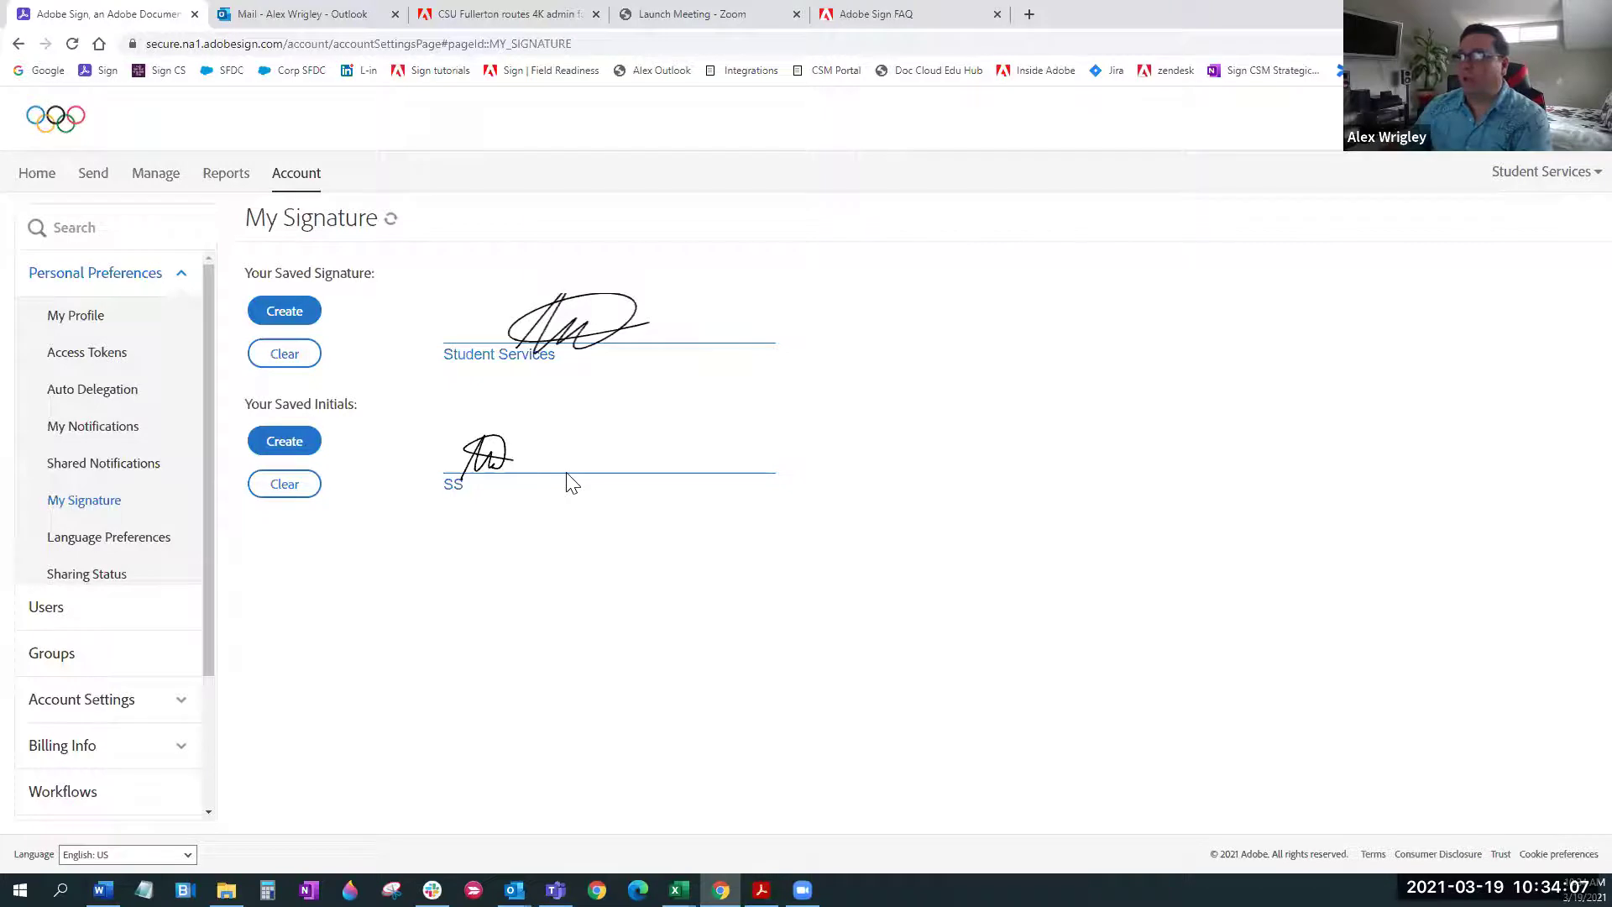
Go to the Home dashboard and open the Send page for a new agreement
{"action": "left_click", "coordinate": [1549, 177]}
{"action": "left_click", "coordinate": [1079, 328]}
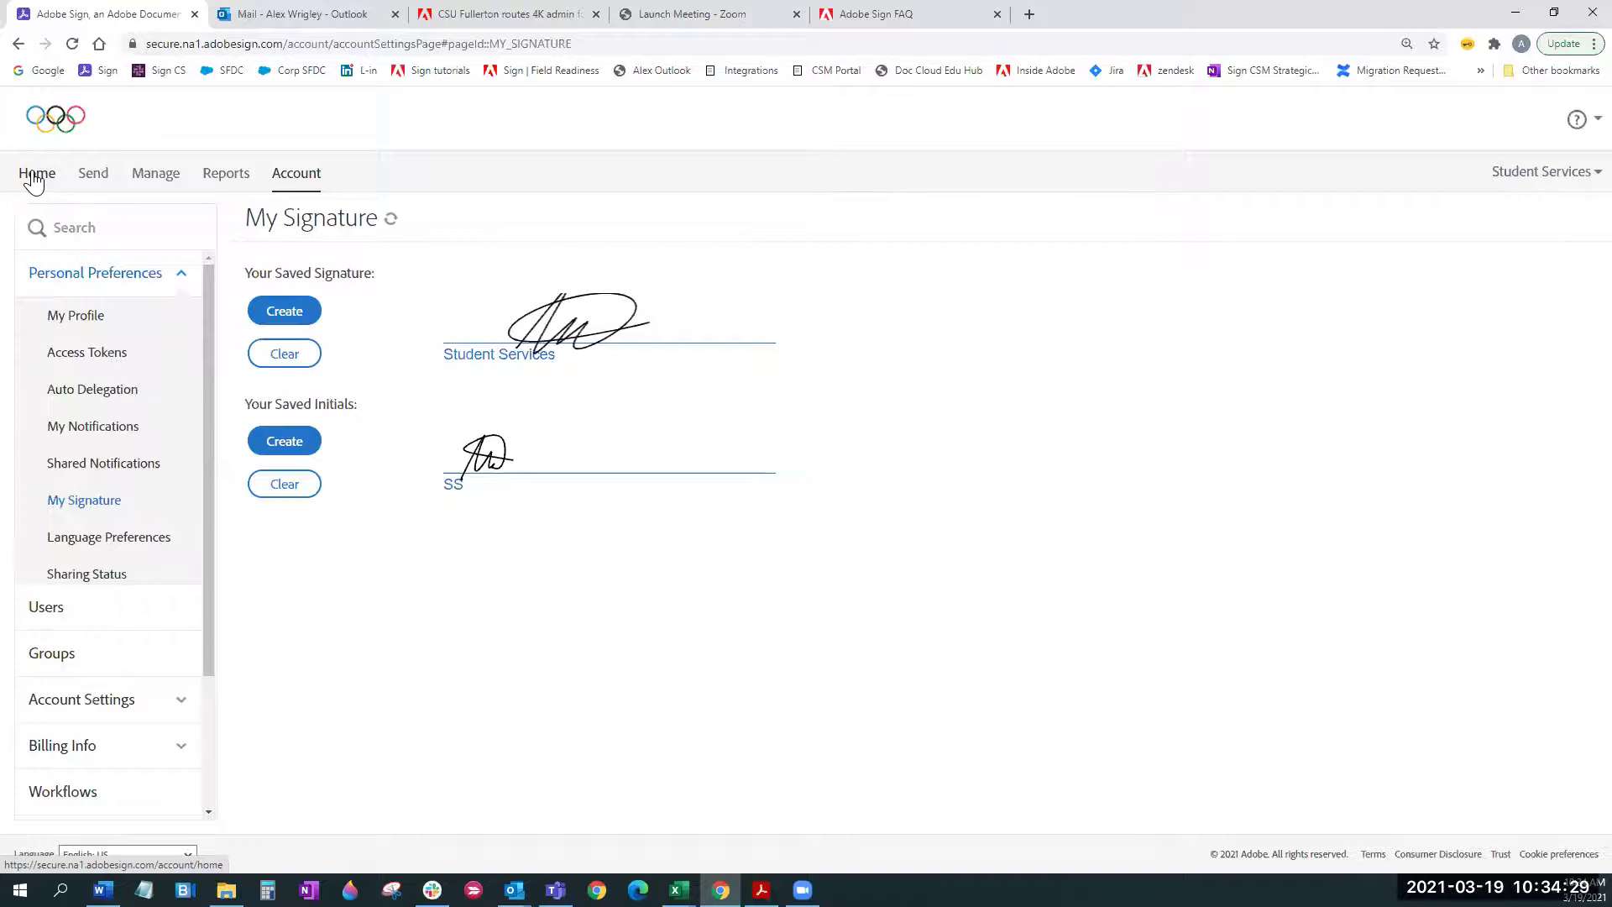
{"action": "left_click", "coordinate": [34, 178]}
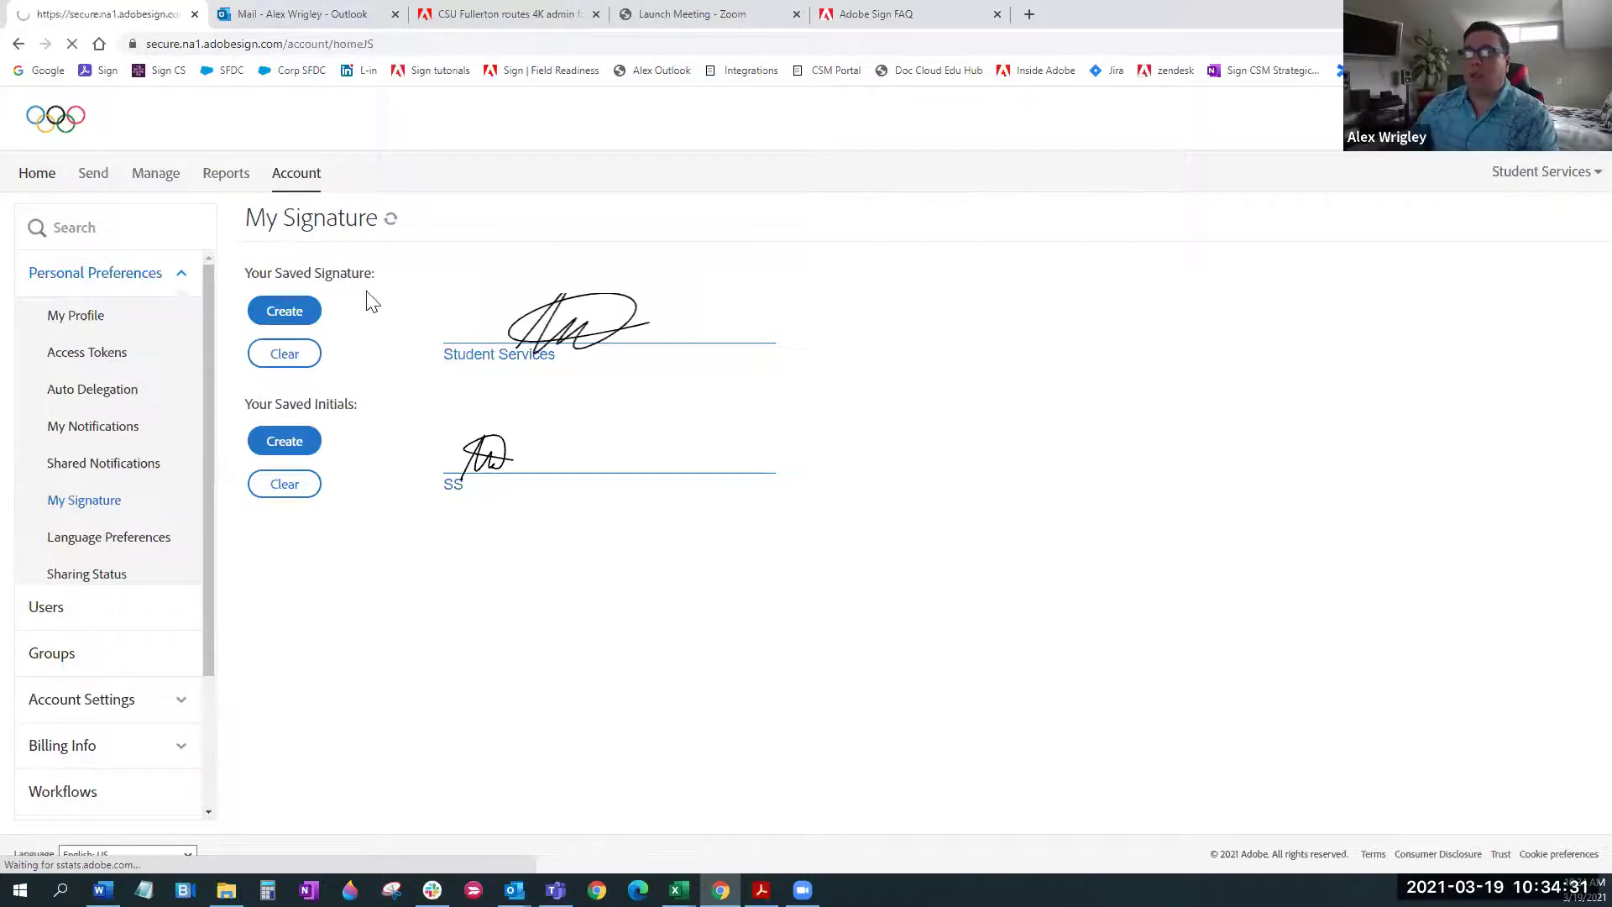
{"action": "left_click", "coordinate": [85, 190]}
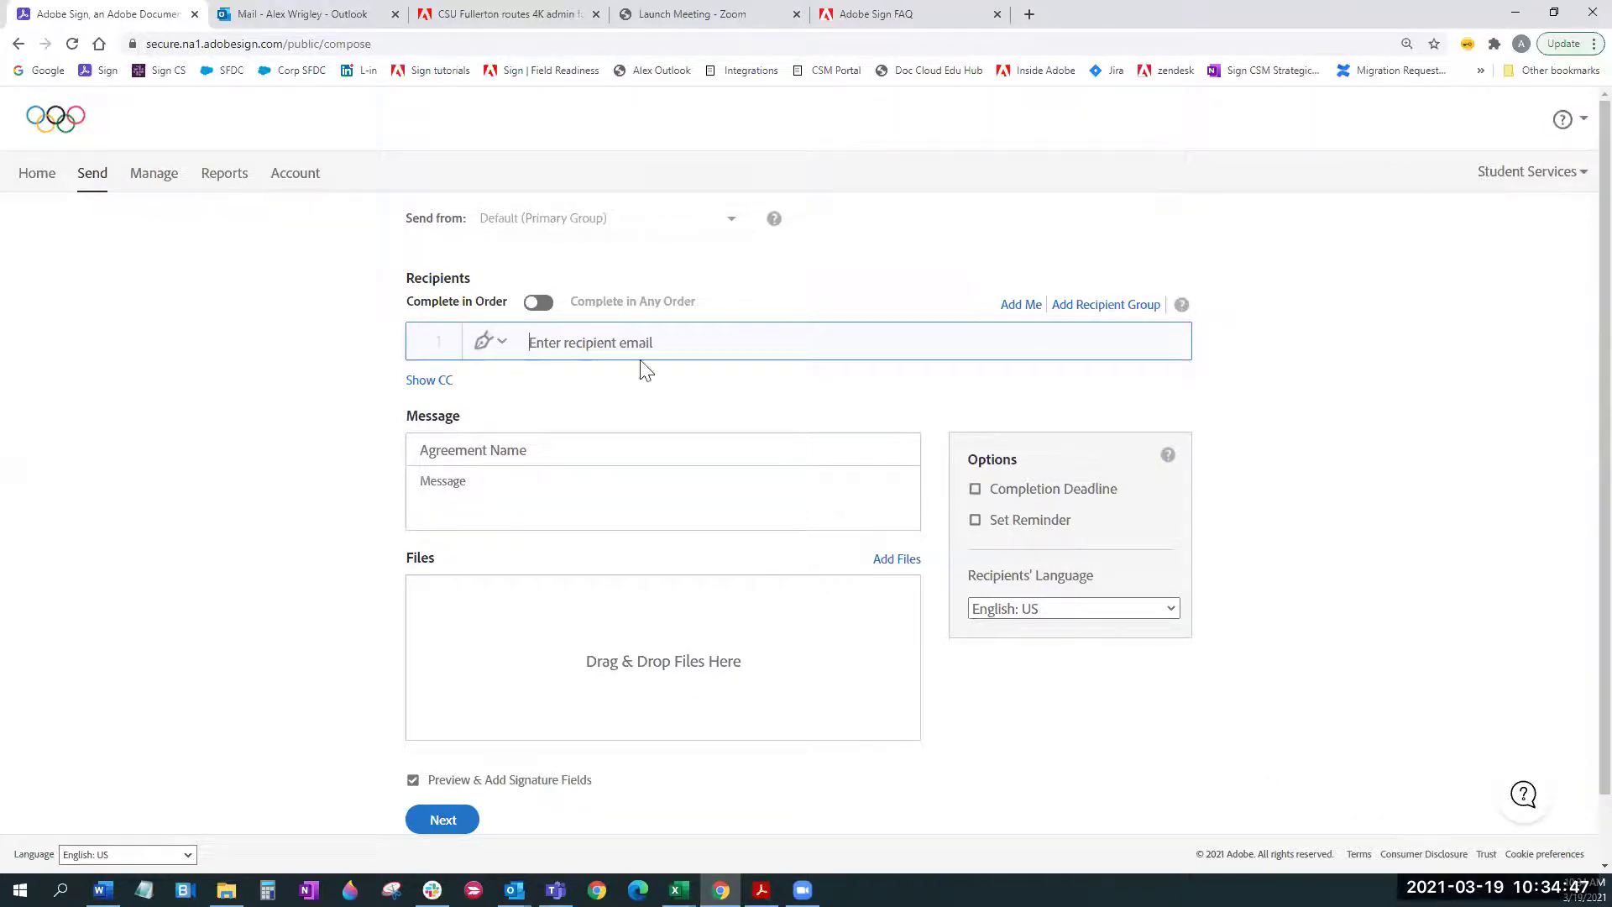
Enter signer 1's e-mail from the autocomplete suggestion, then close the private message dialog unsaved
{"action": "left_click", "coordinate": [657, 342]}
{"action": "type", "text": "me"}
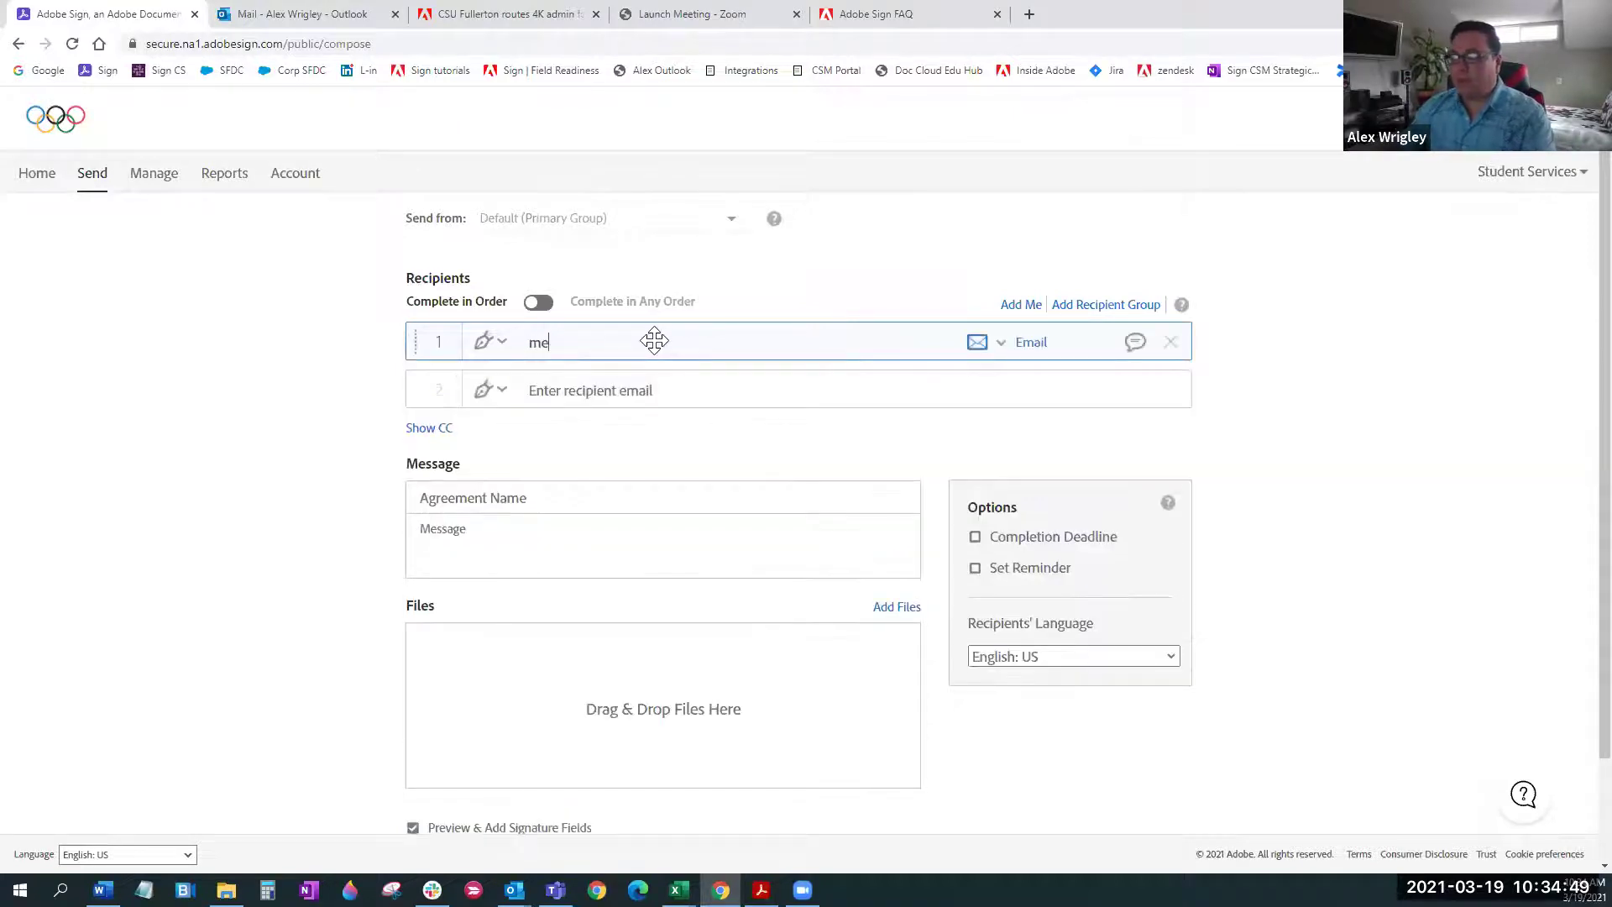
{"action": "left_click", "coordinate": [599, 371]}
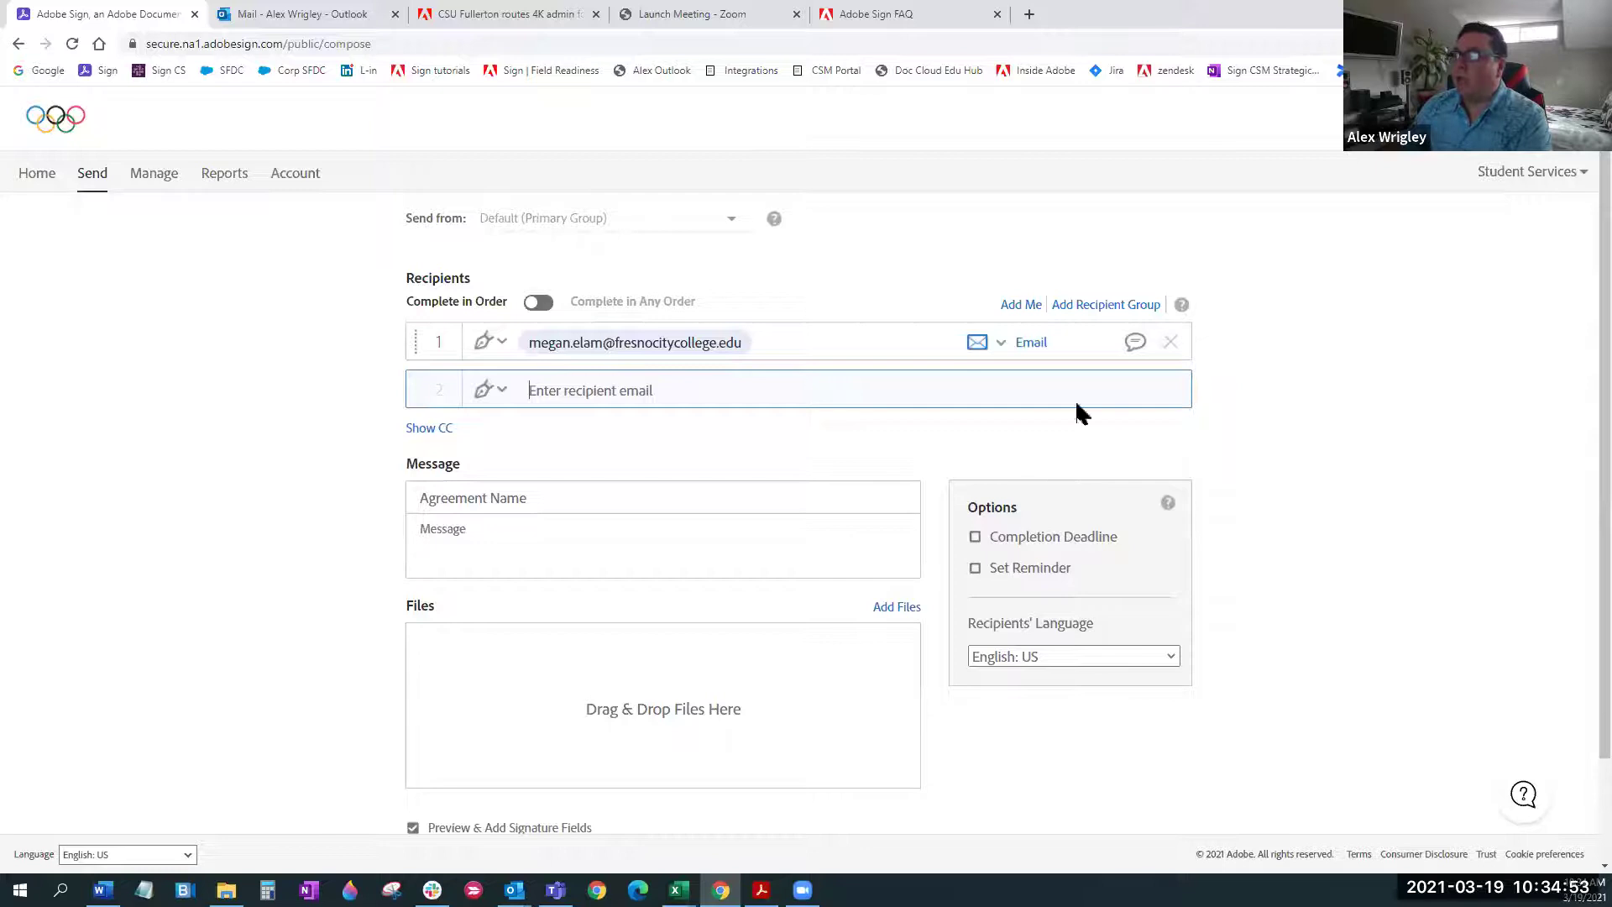
{"action": "left_click", "coordinate": [1138, 349]}
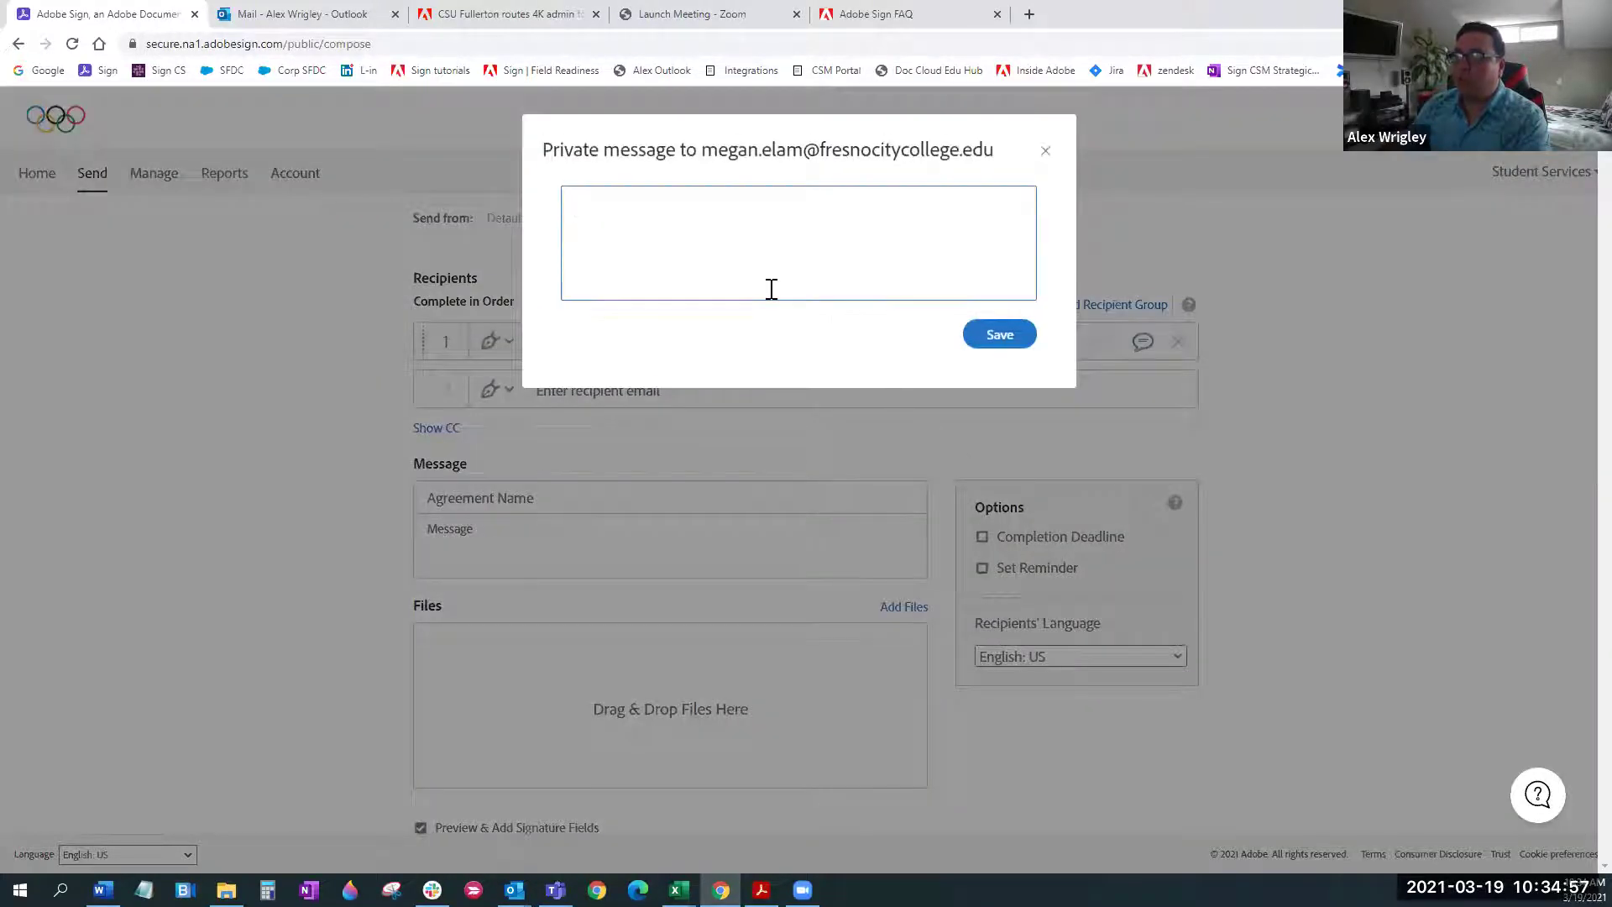
{"action": "left_click", "coordinate": [771, 285]}
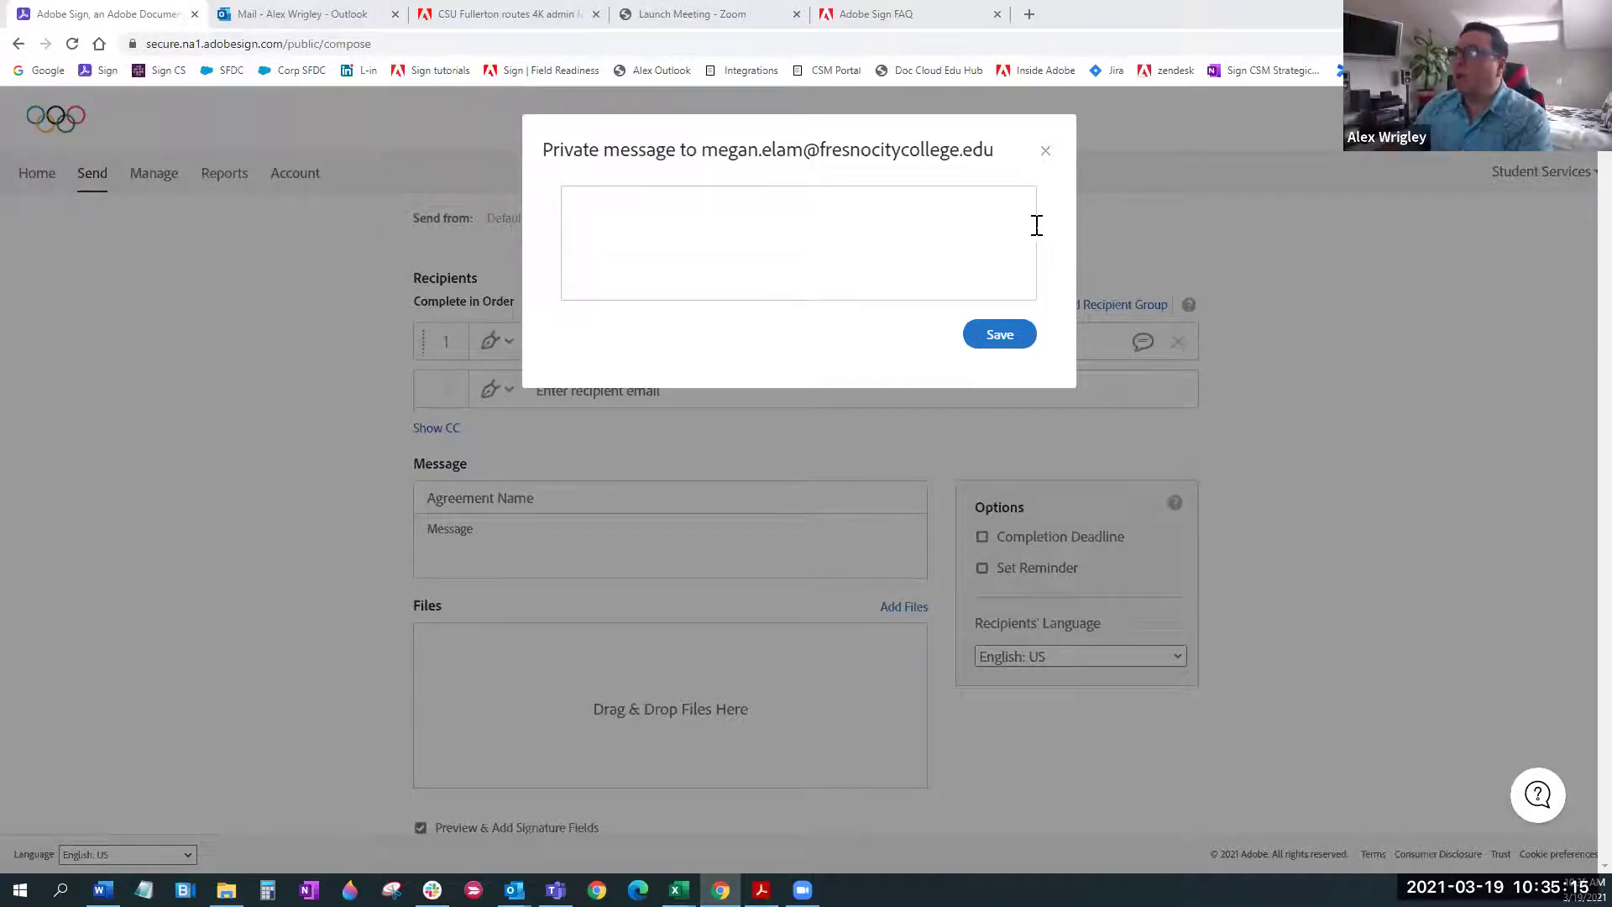
{"action": "left_click", "coordinate": [1045, 150]}
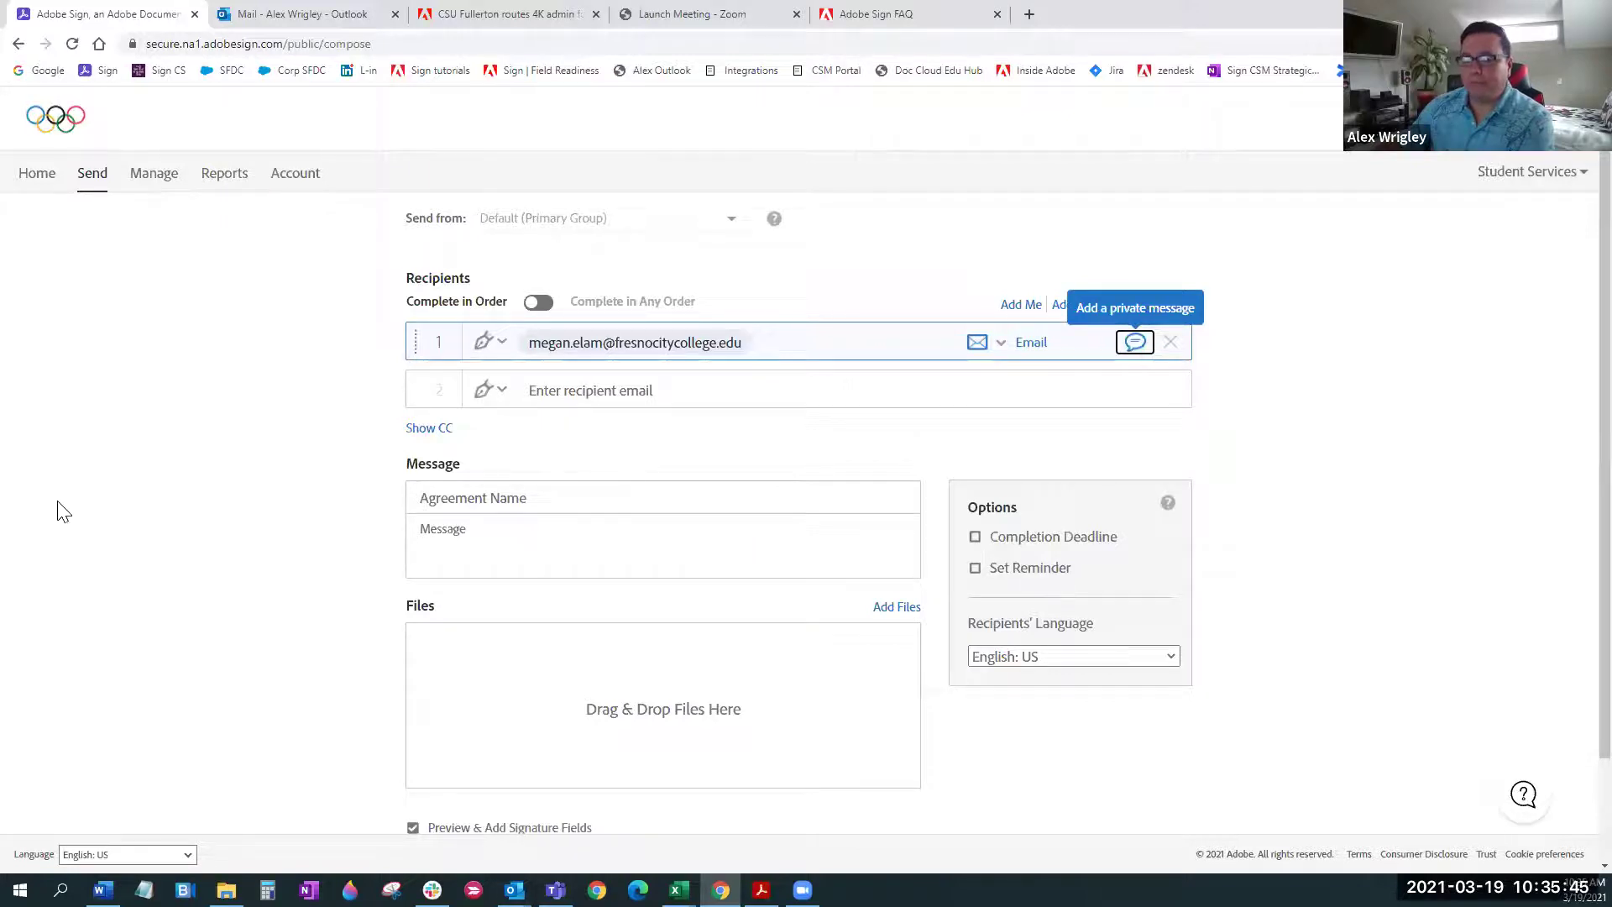
{"action": "left_click", "coordinate": [83, 492]}
{"action": "scroll", "coordinate": [1340, 769], "scroll_direction": "down", "scroll_amount": 1}
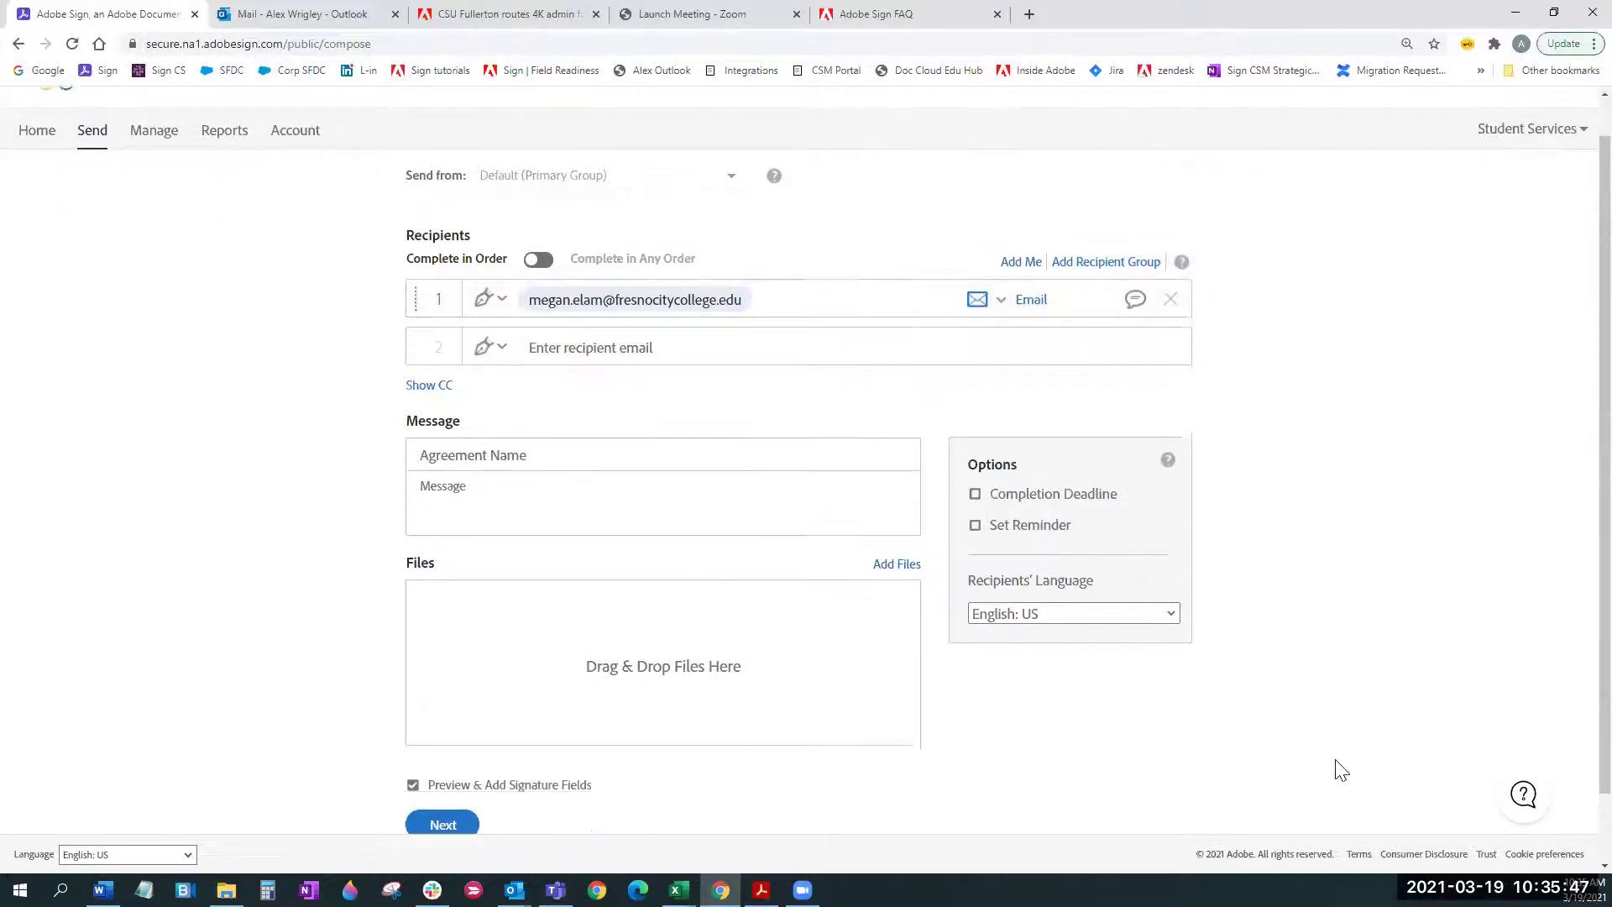
{"action": "scroll", "coordinate": [1341, 769], "scroll_direction": "up", "scroll_amount": 1}
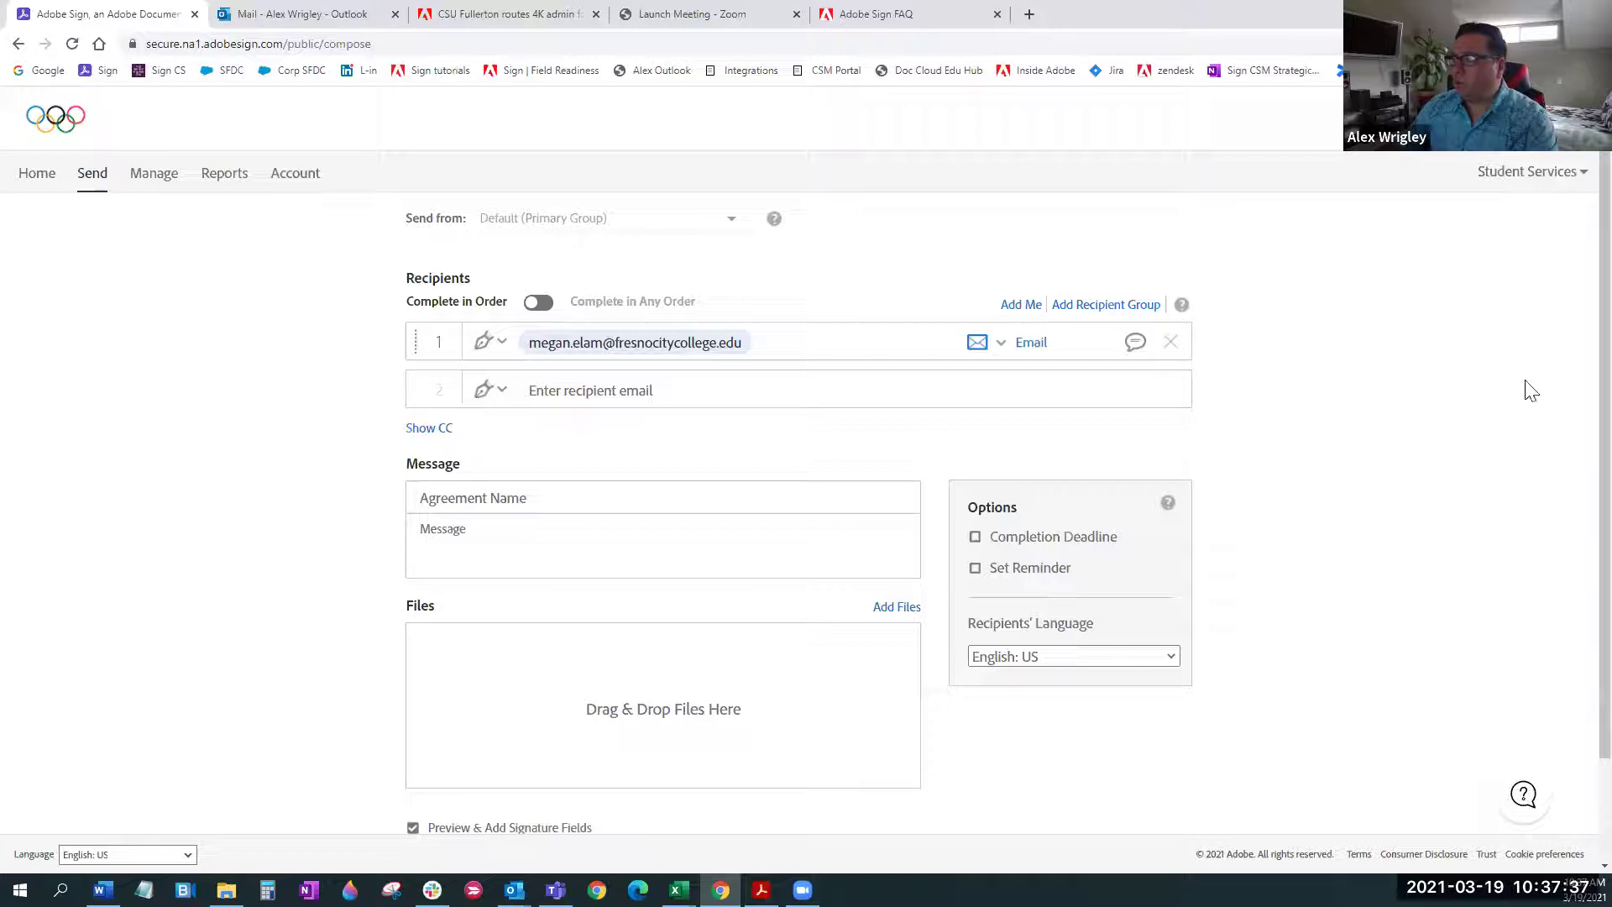
{"action": "scroll", "coordinate": [525, 684], "scroll_direction": "down", "scroll_amount": 2}
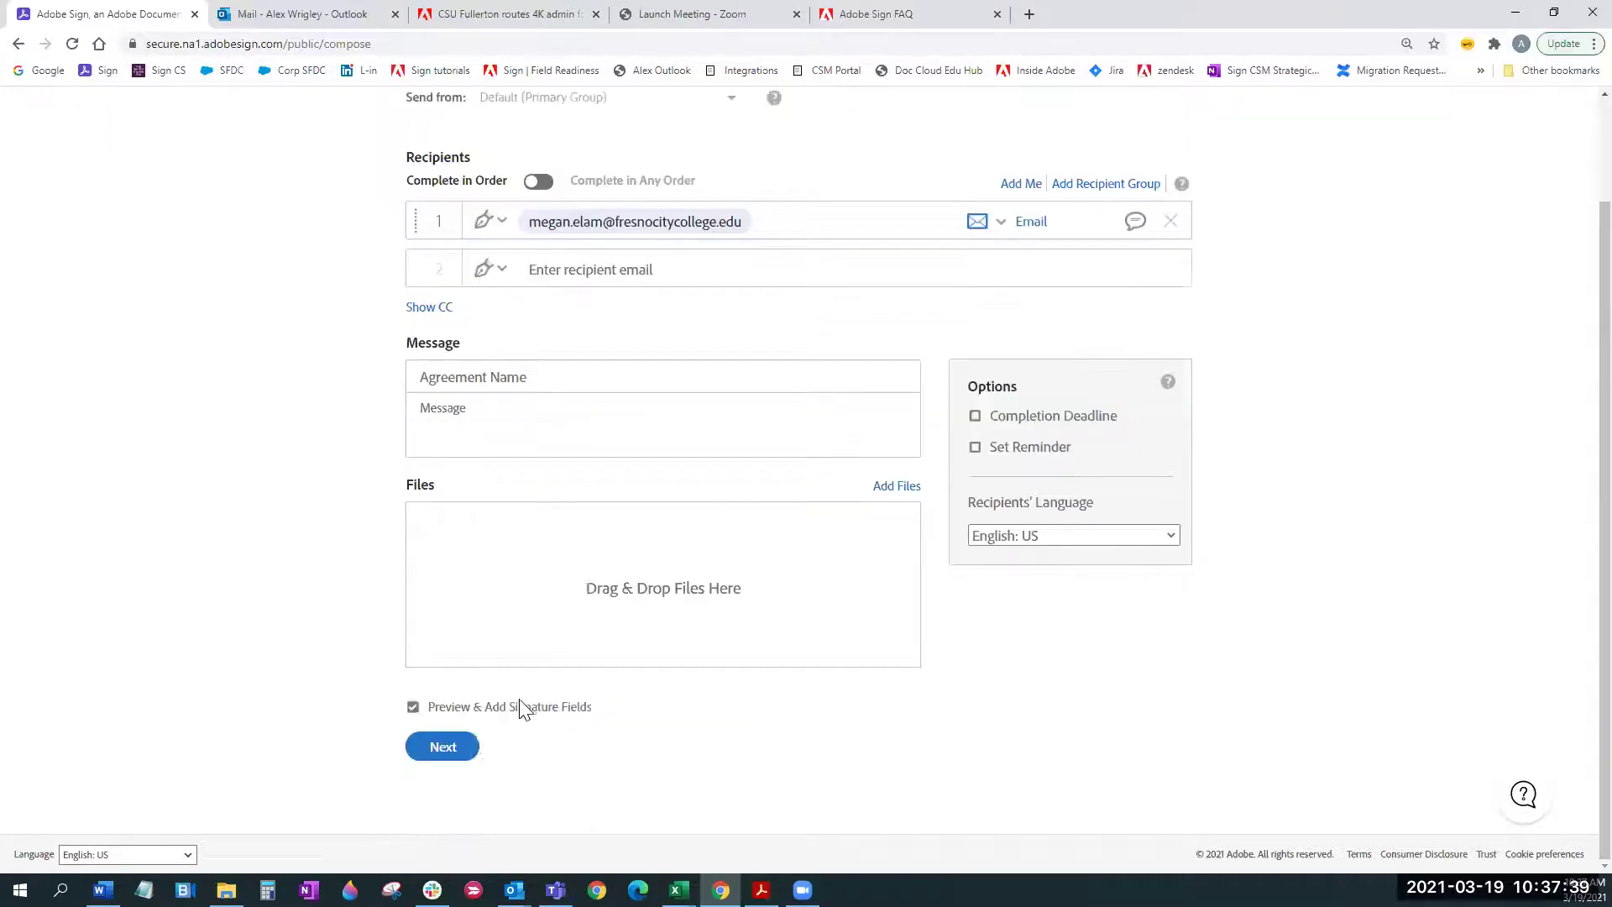
Attach Fresno City College Academic Absence Form Fillable flat.pdf from the computer and continue to field placement
{"action": "left_click", "coordinate": [906, 488]}
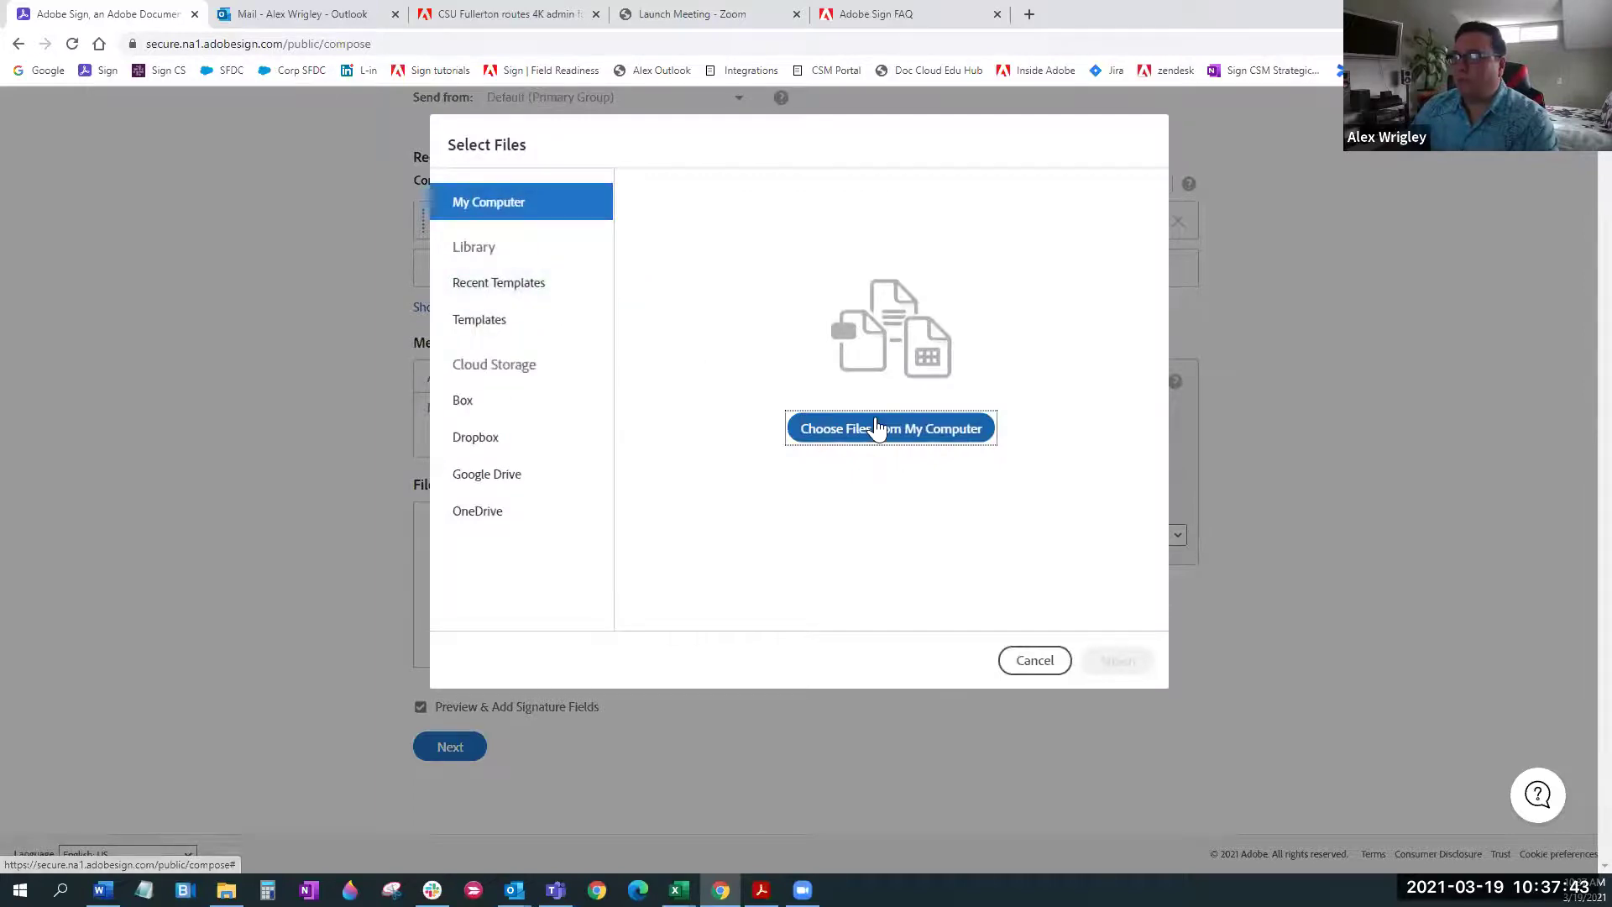
{"action": "left_click", "coordinate": [875, 424]}
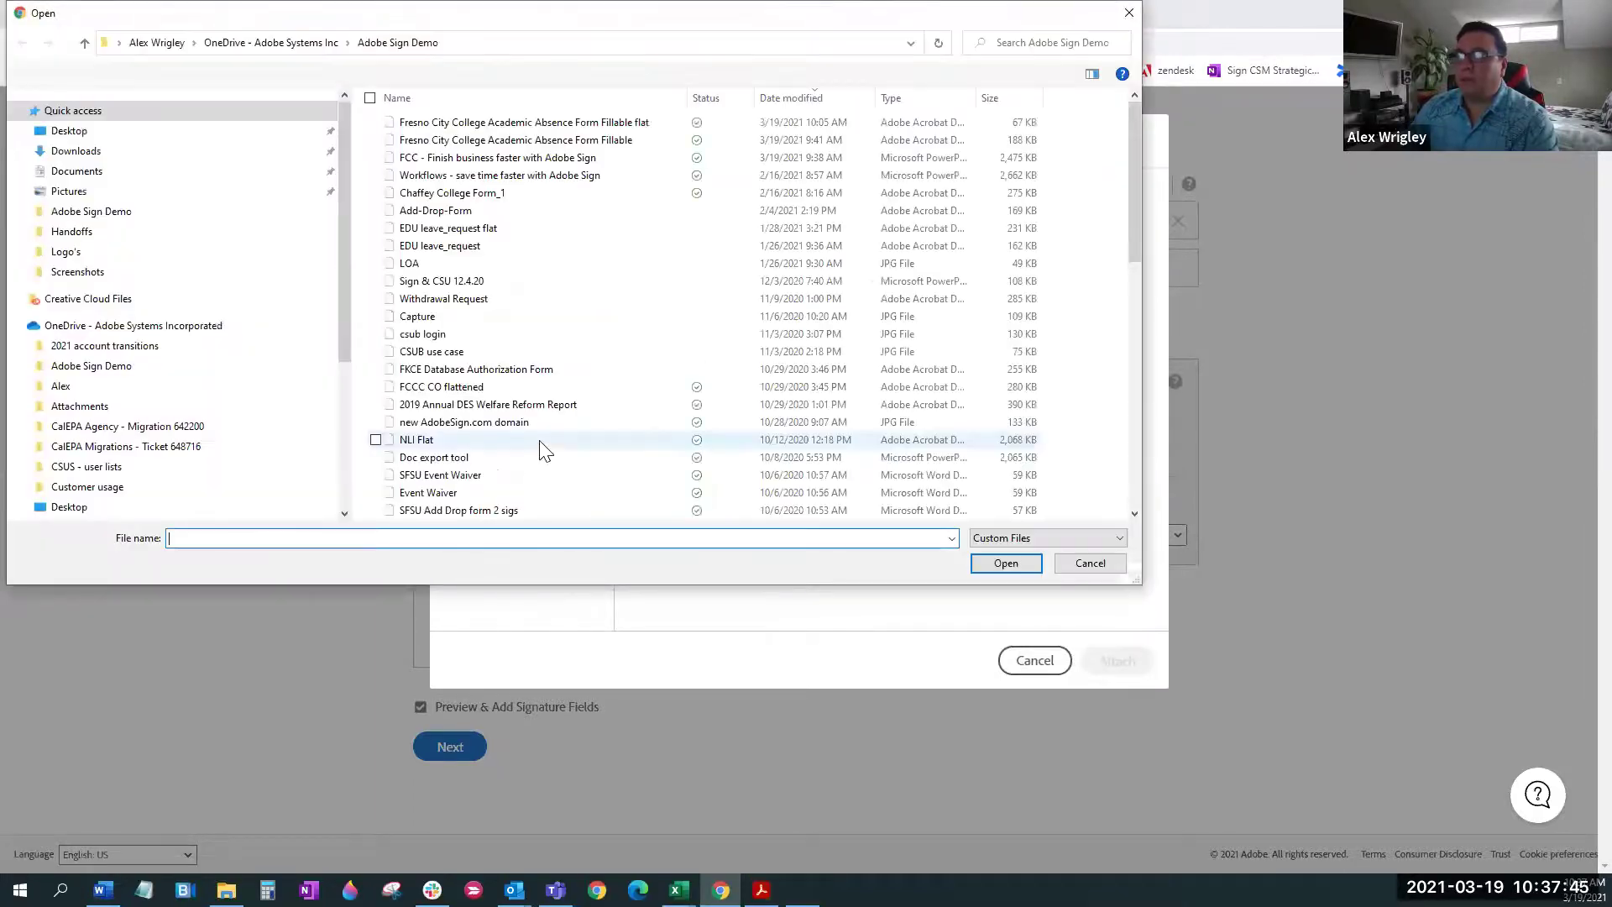
{"action": "left_click", "coordinate": [576, 124]}
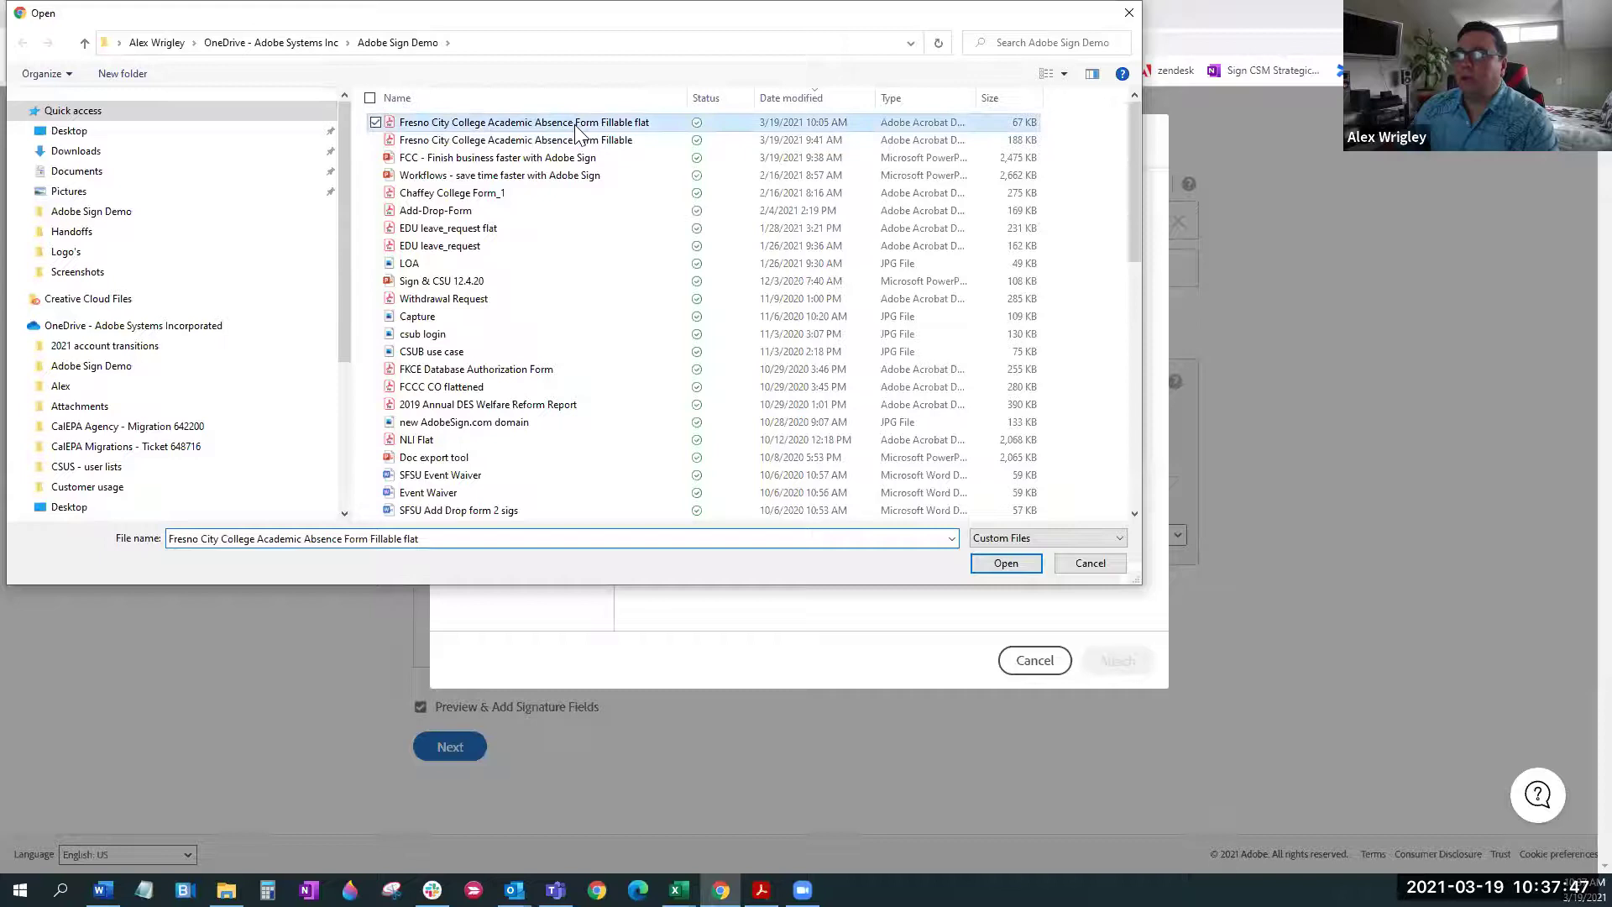
{"action": "double_click", "coordinate": [576, 124]}
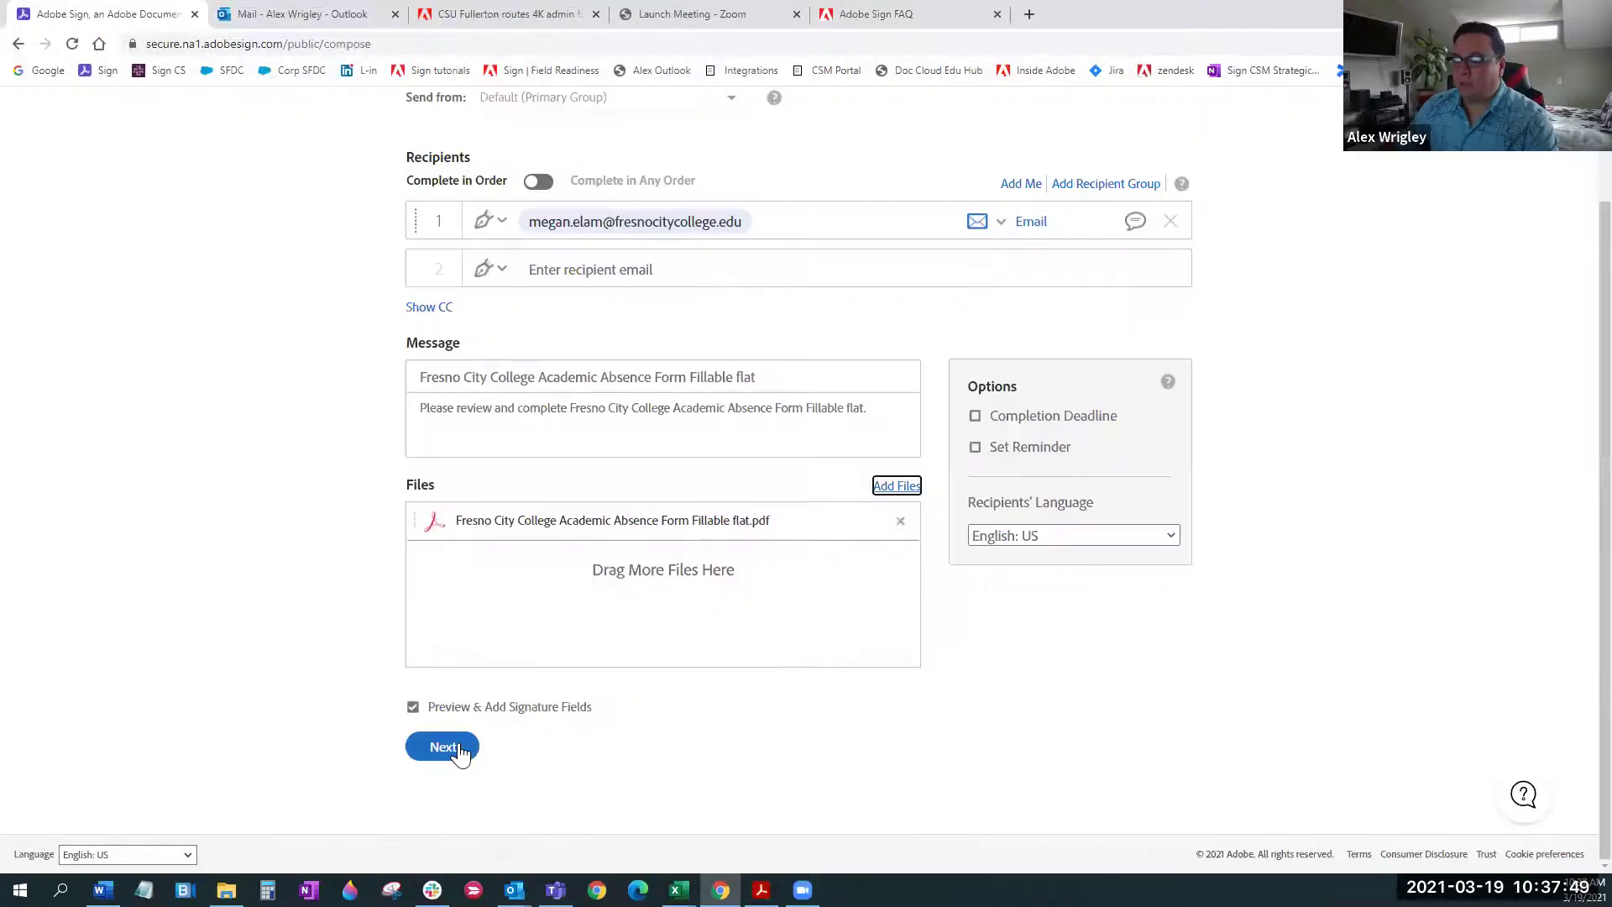
{"action": "left_click", "coordinate": [445, 746]}
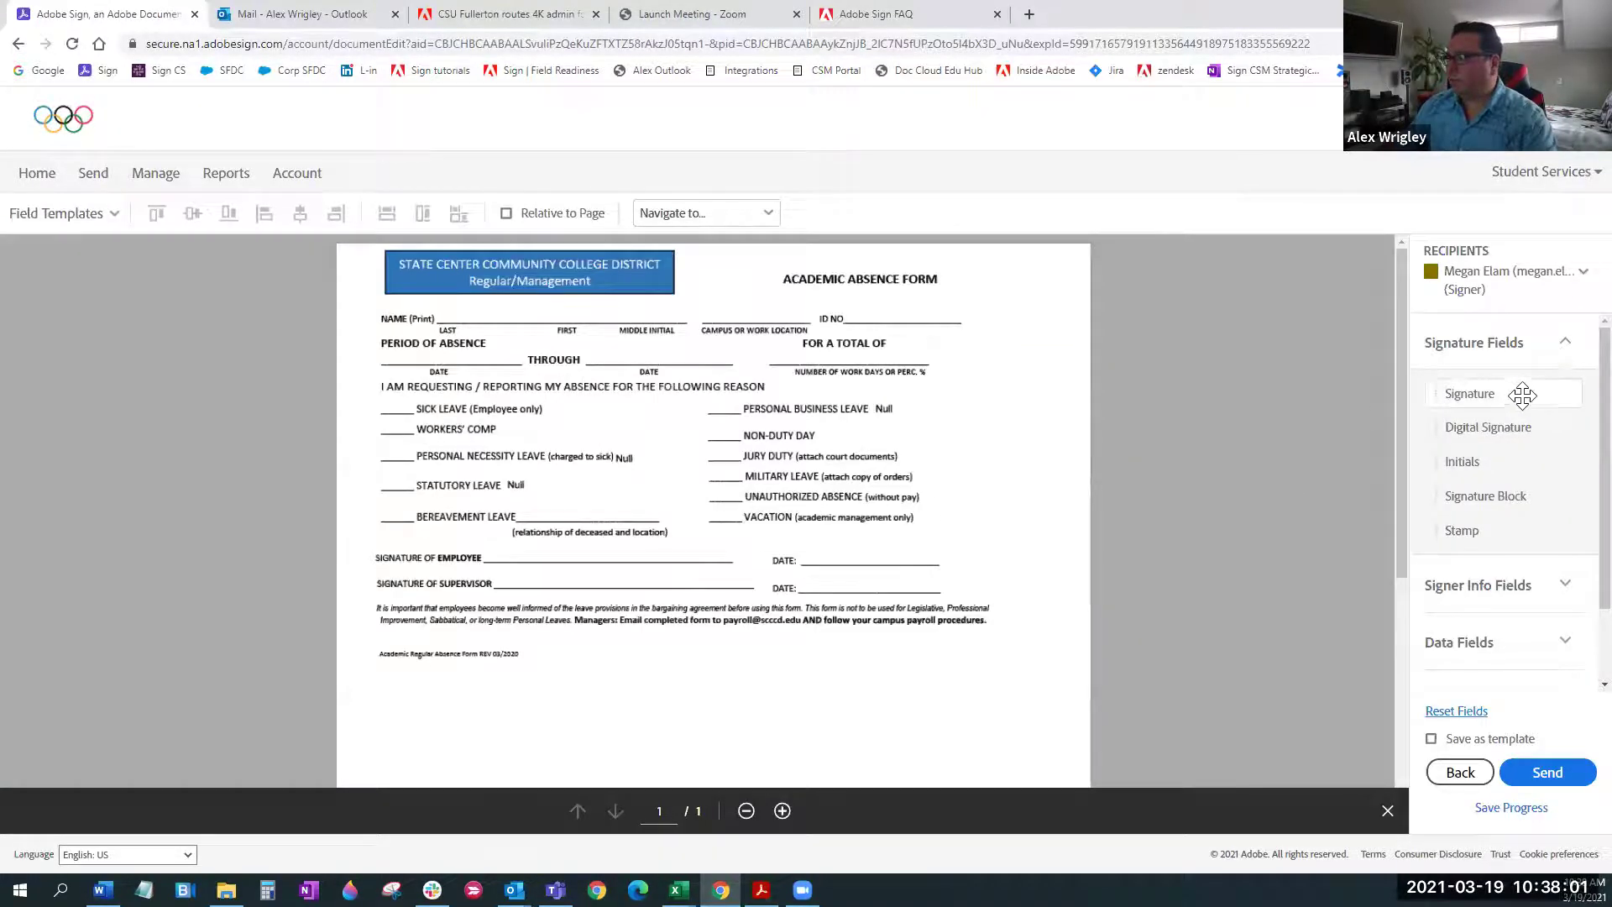
Place a Signature field on the employee line and a File Attachment field below, then send
{"action": "mouse_move", "coordinate": [1468, 395]}
{"action": "left_mouse_down"}
{"action": "mouse_move", "coordinate": [1343, 443]}
{"action": "mouse_move", "coordinate": [991, 445]}
{"action": "mouse_move", "coordinate": [491, 542]}
{"action": "left_mouse_up"}
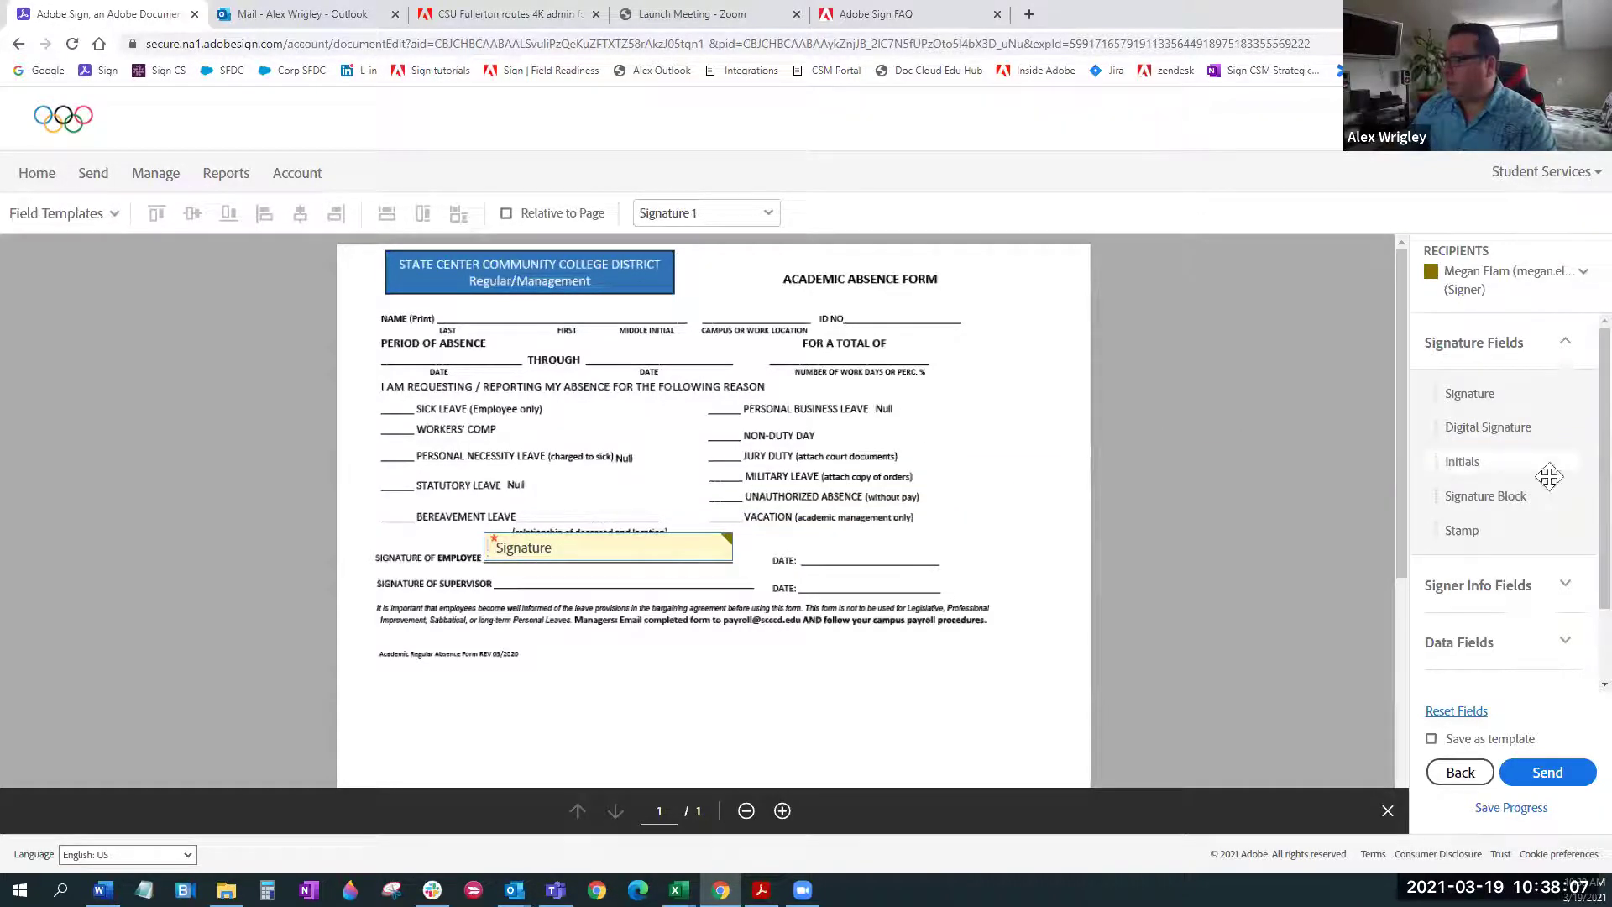
{"action": "scroll", "coordinate": [1503, 587], "scroll_direction": "down", "scroll_amount": 2}
{"action": "left_click", "coordinate": [1496, 615]}
{"action": "left_click_drag", "start_coordinate": [1517, 565], "coordinate": [539, 642]}
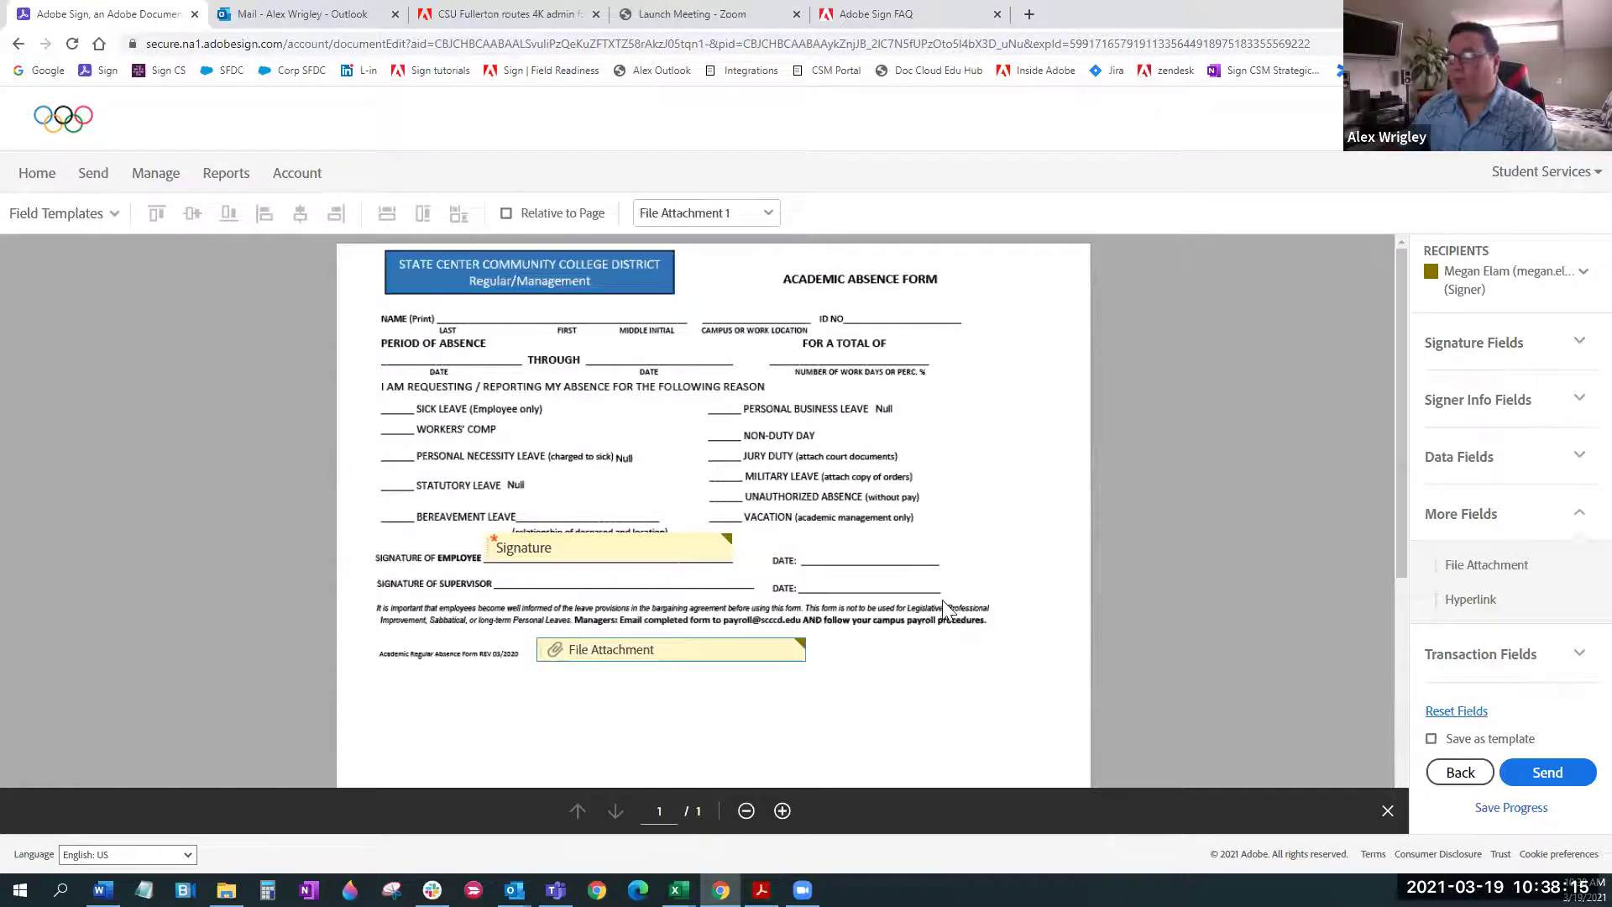
{"action": "left_click", "coordinate": [1521, 776]}
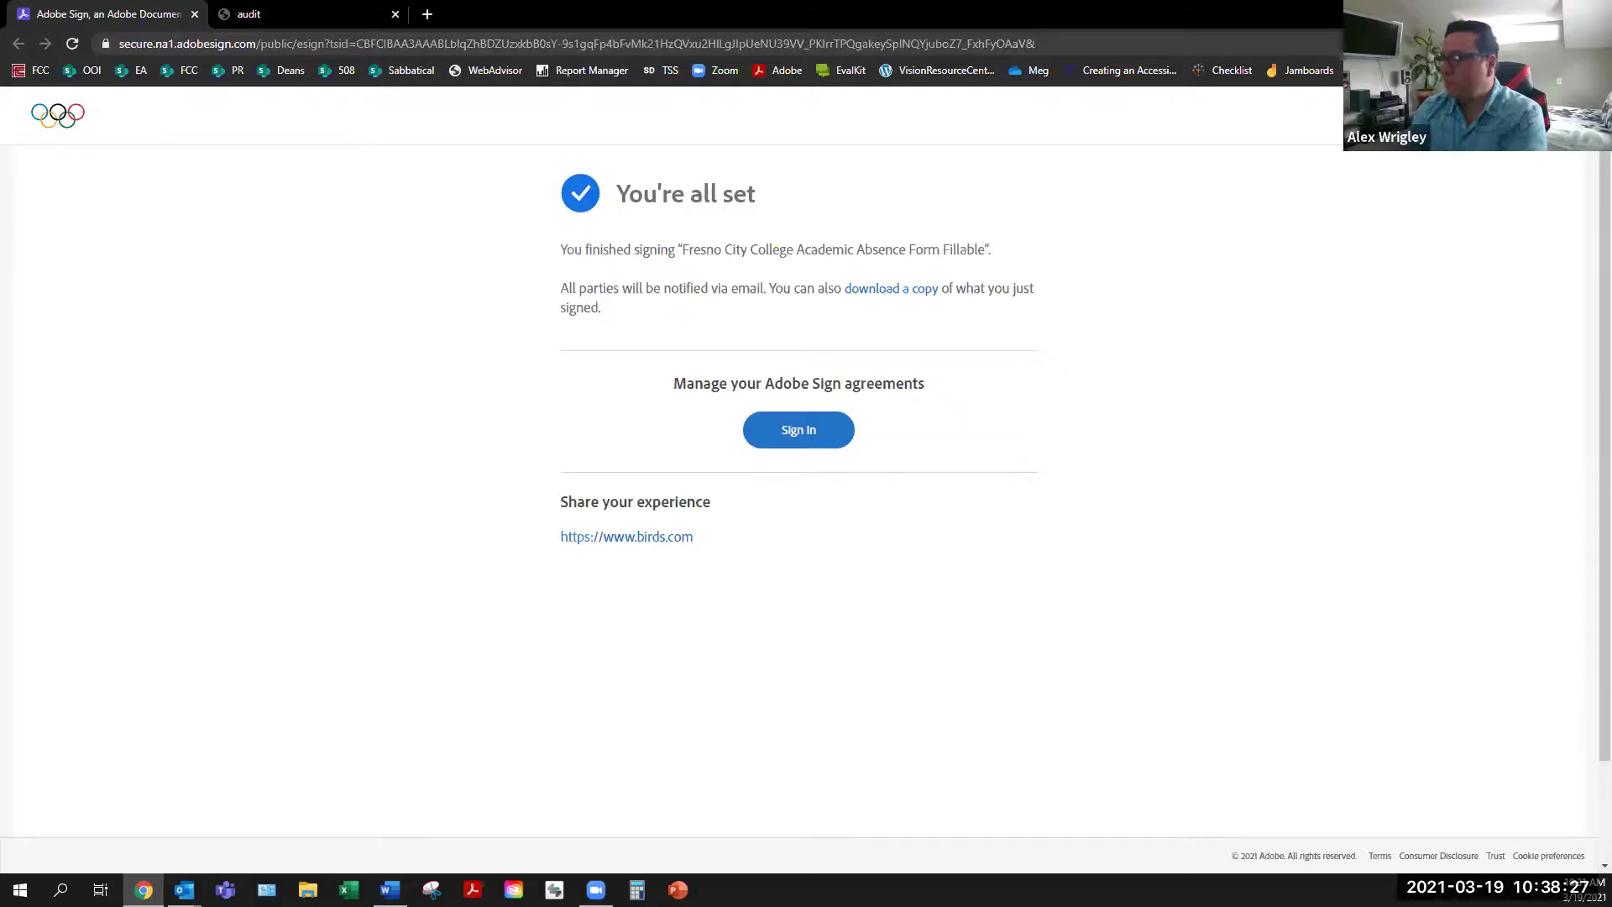
In Outlook, preview the signed absence form PDF, then open the new request's Review and sign link
{"action": "key", "text": "alt+Tab"}
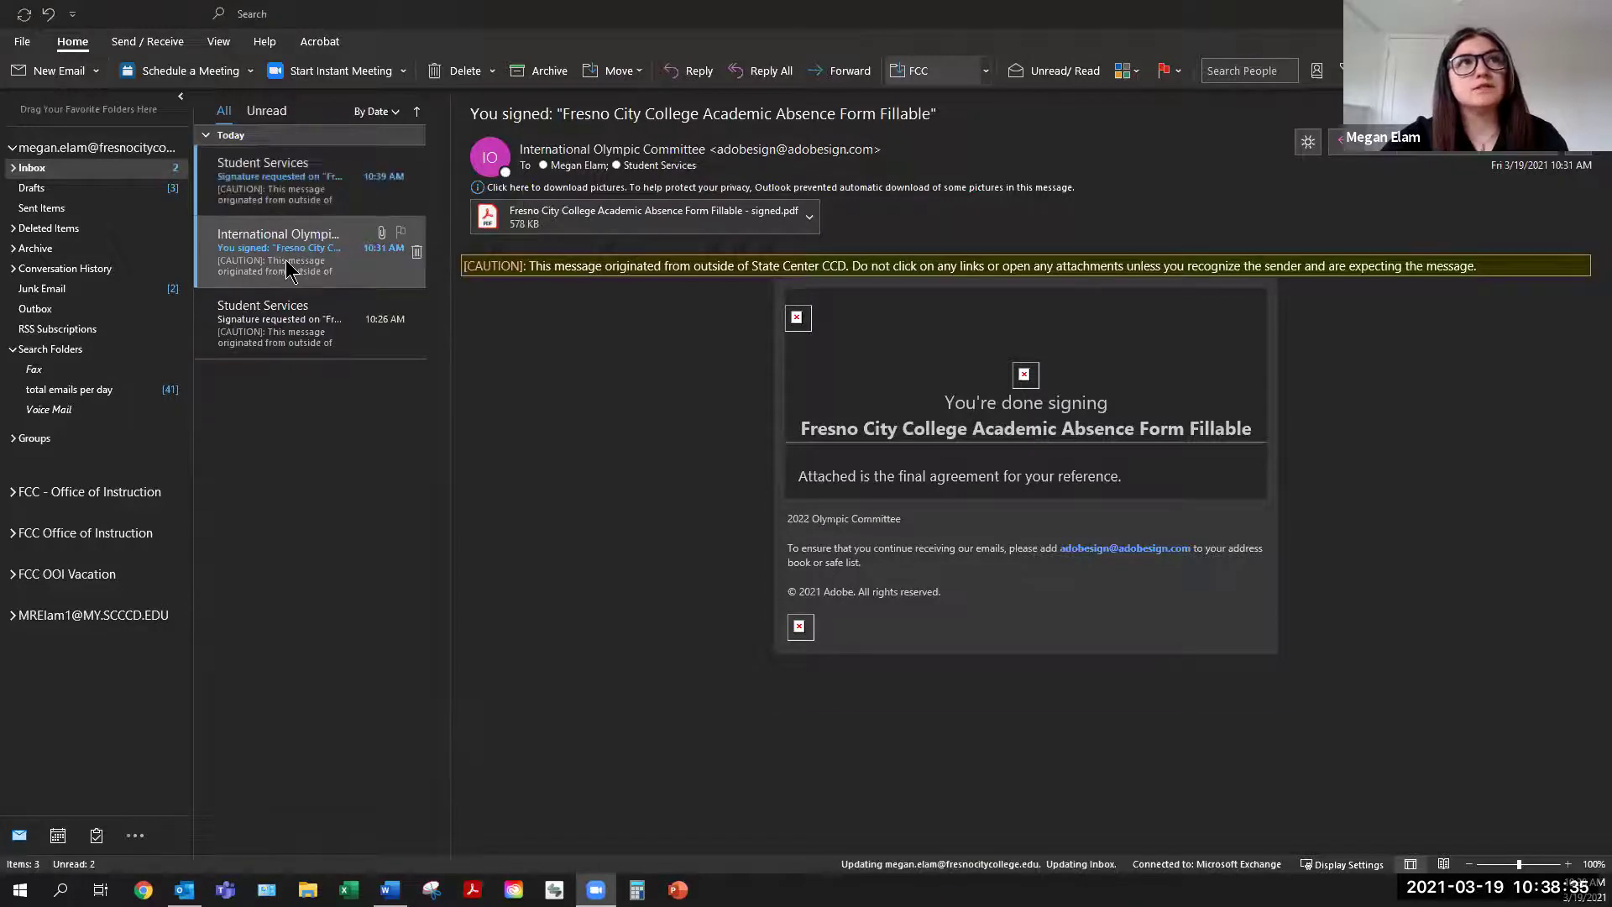
{"action": "left_click", "coordinate": [285, 267]}
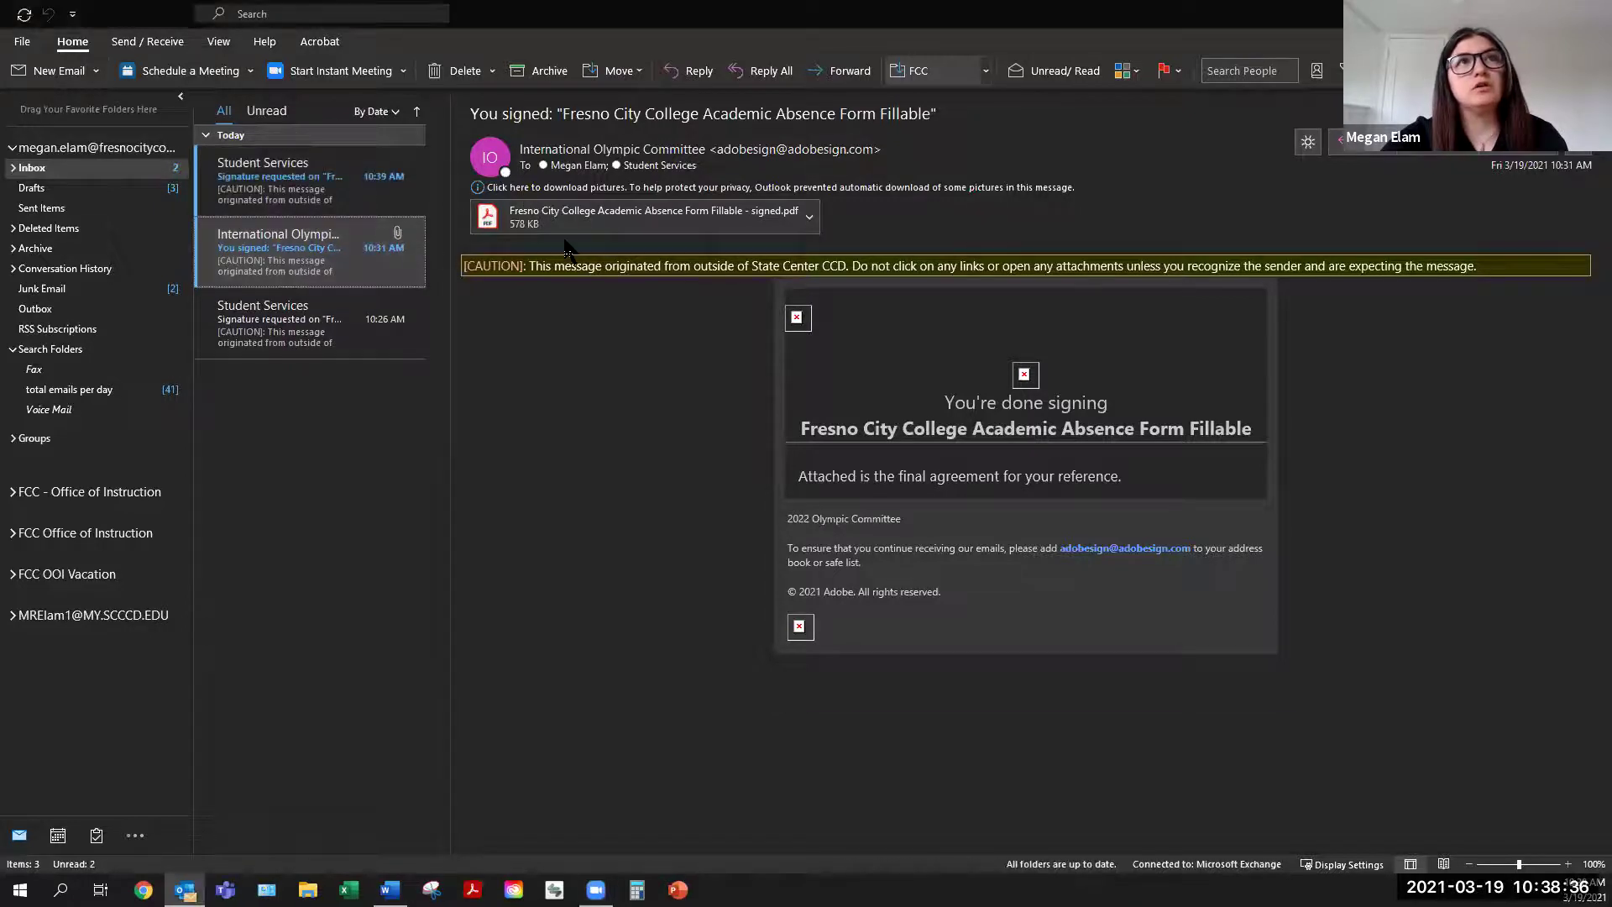
{"action": "left_click", "coordinate": [1307, 144]}
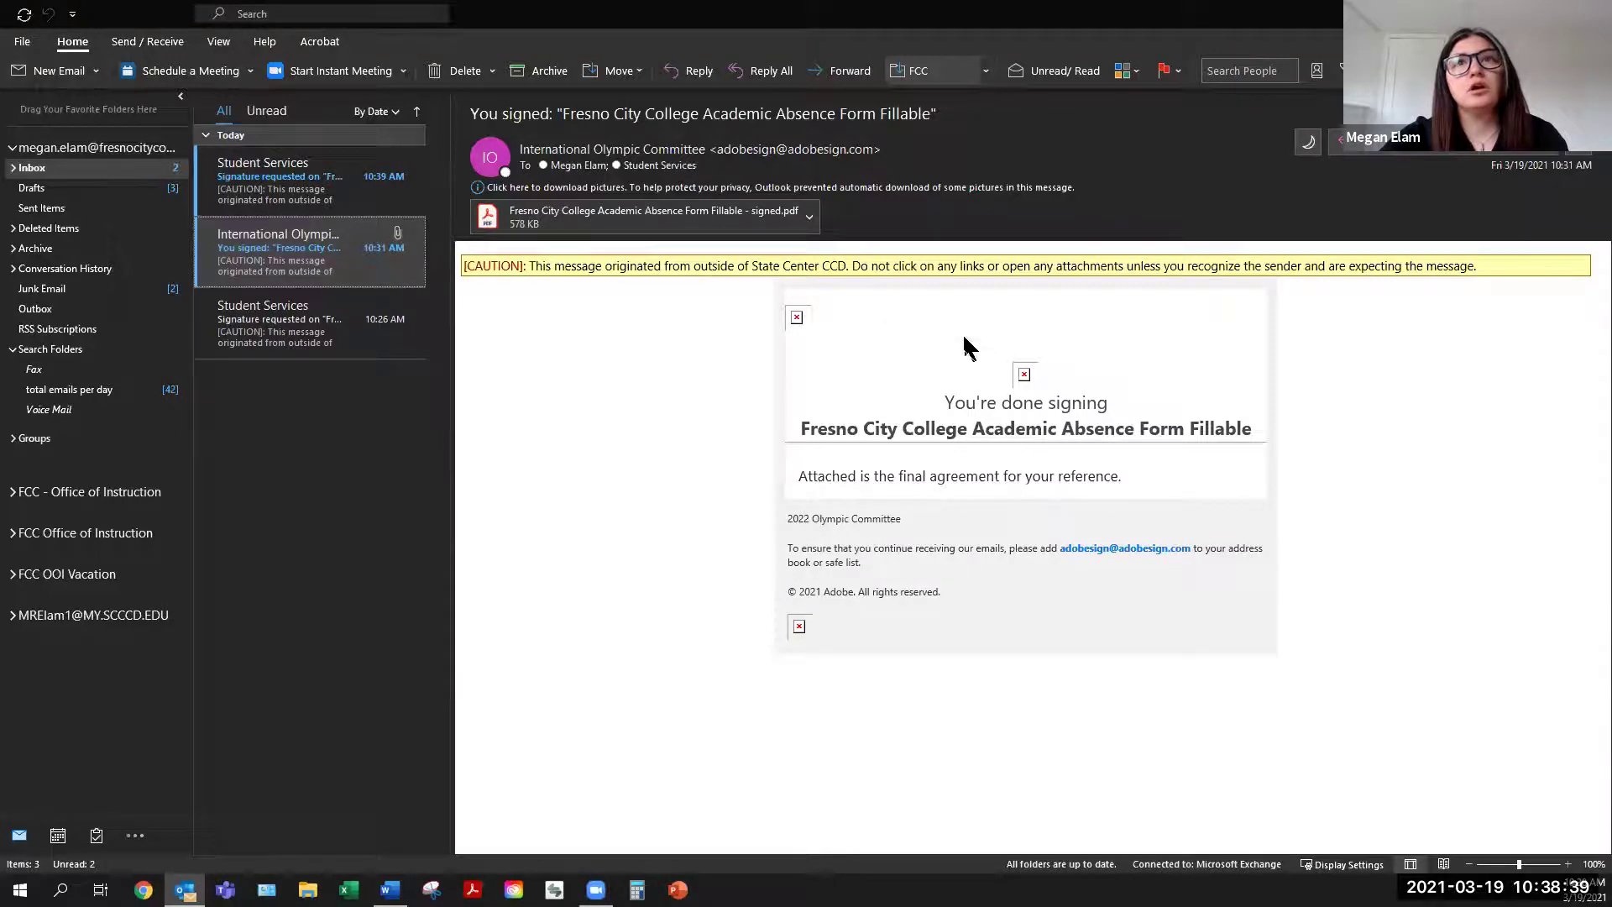
{"action": "left_click", "coordinate": [659, 216]}
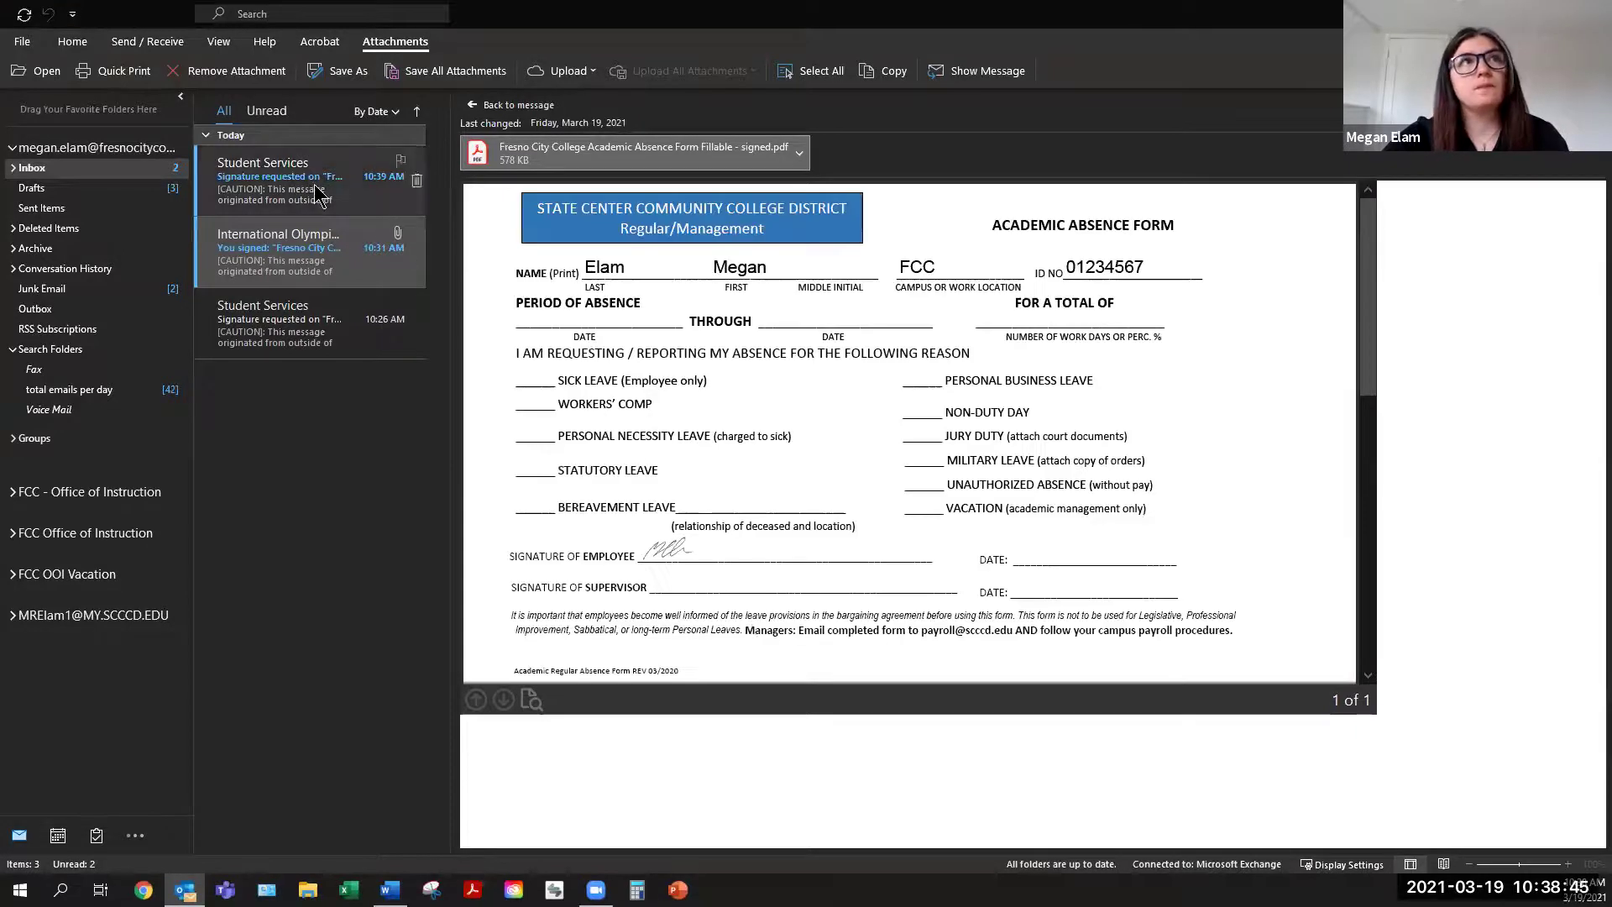
{"action": "left_click", "coordinate": [319, 195]}
{"action": "left_click", "coordinate": [1035, 434]}
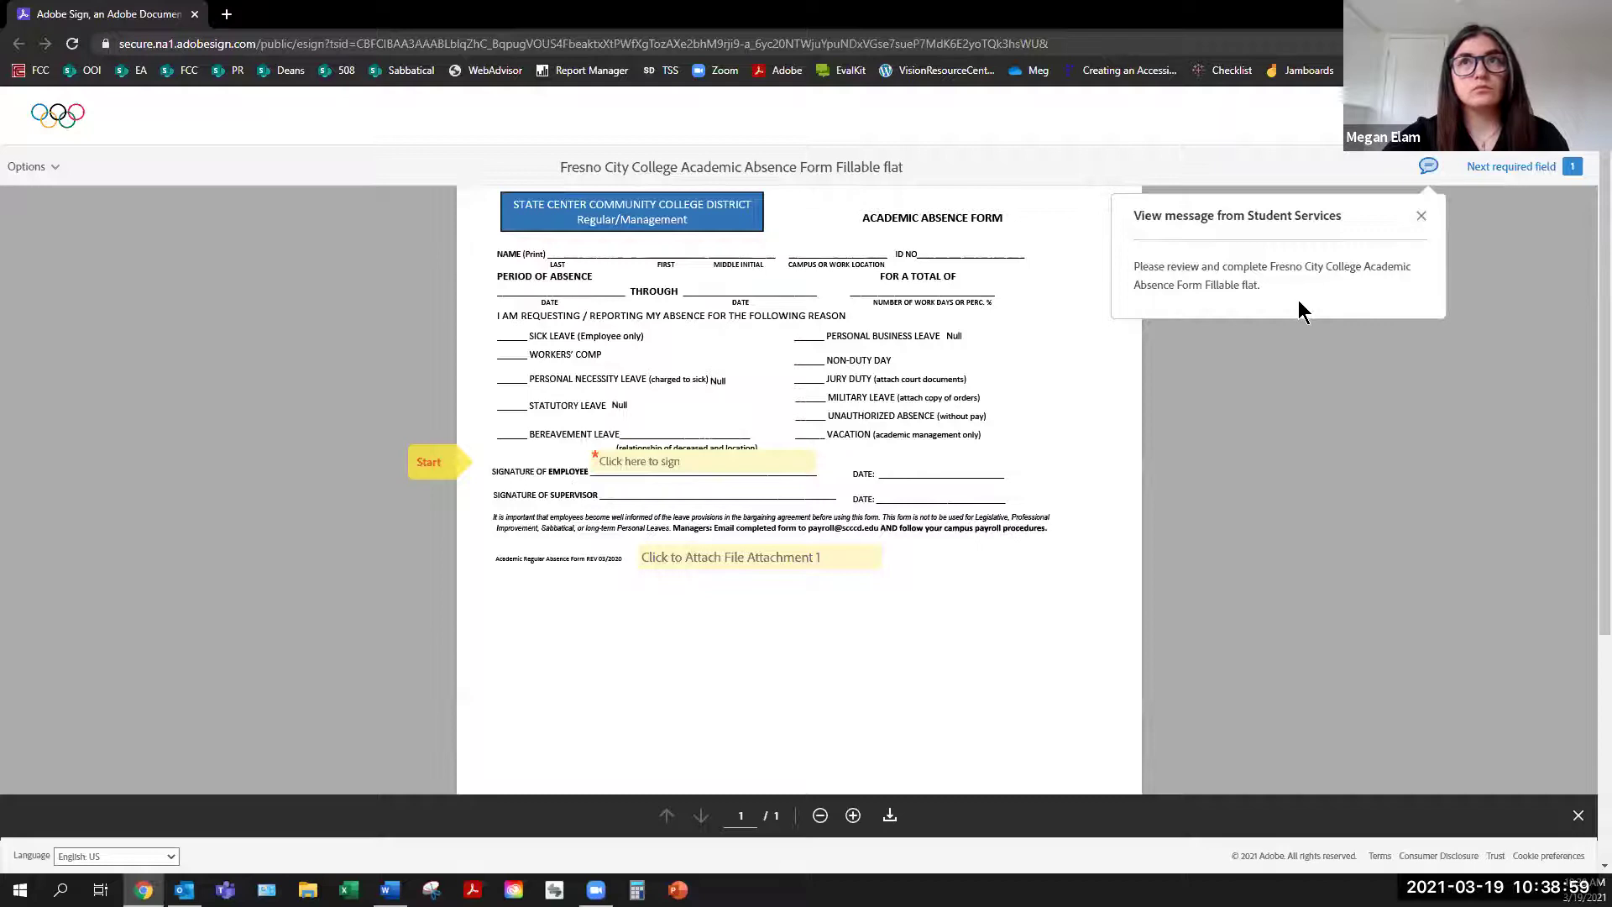
Sign the employee line, attach Academic Absence Form_Fillable.pdf, and submit the form
{"action": "left_click", "coordinate": [1422, 220]}
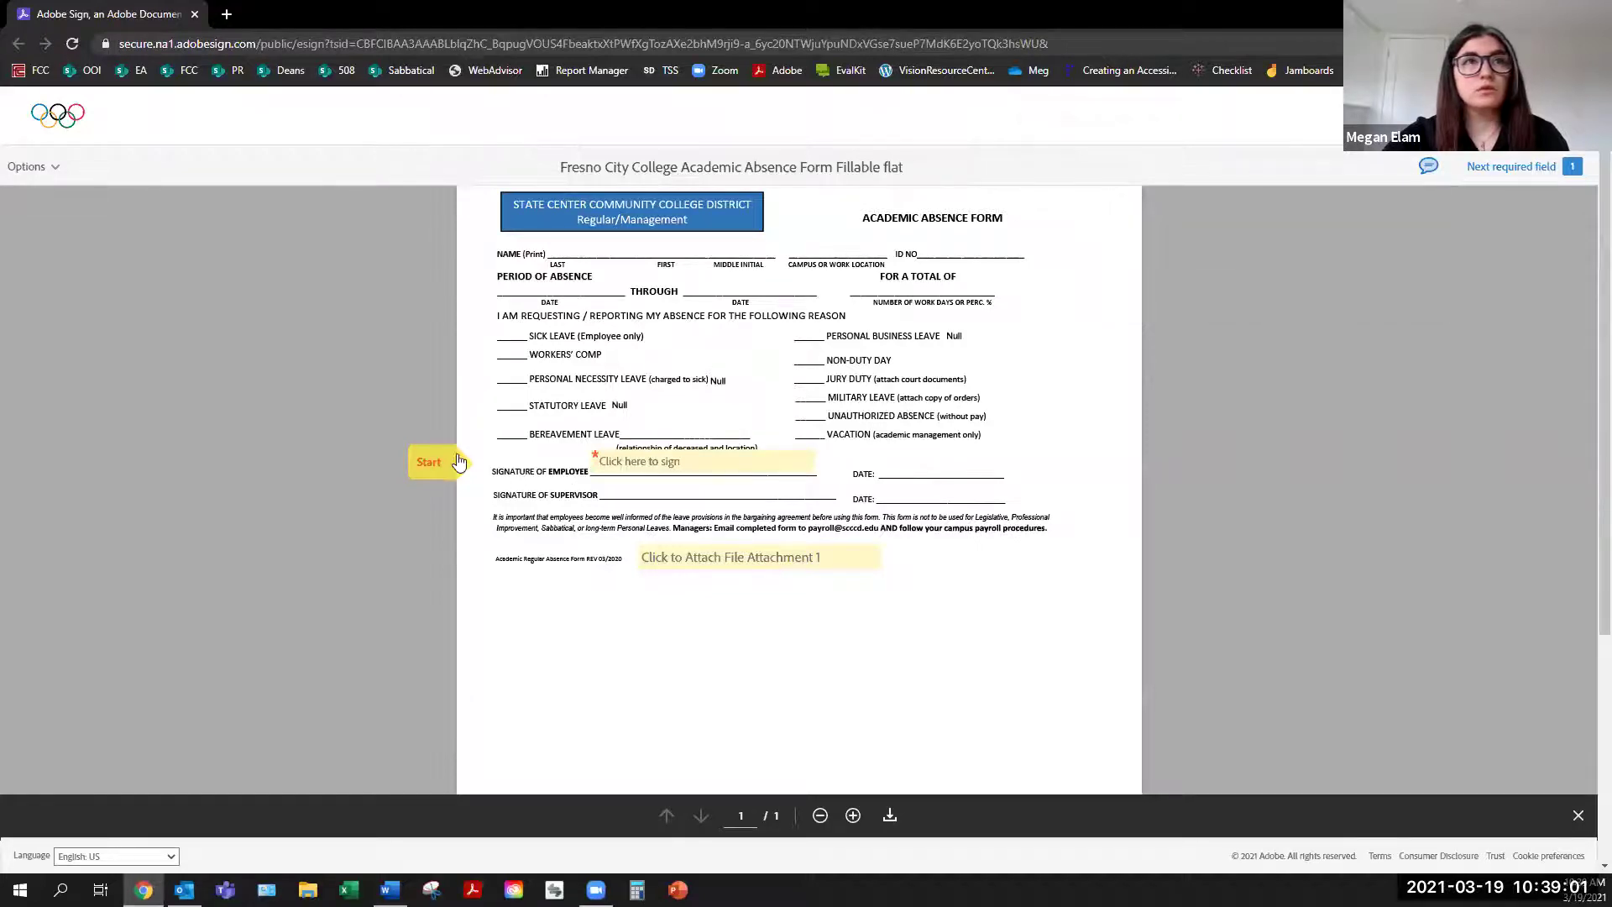
{"action": "left_click", "coordinate": [665, 464]}
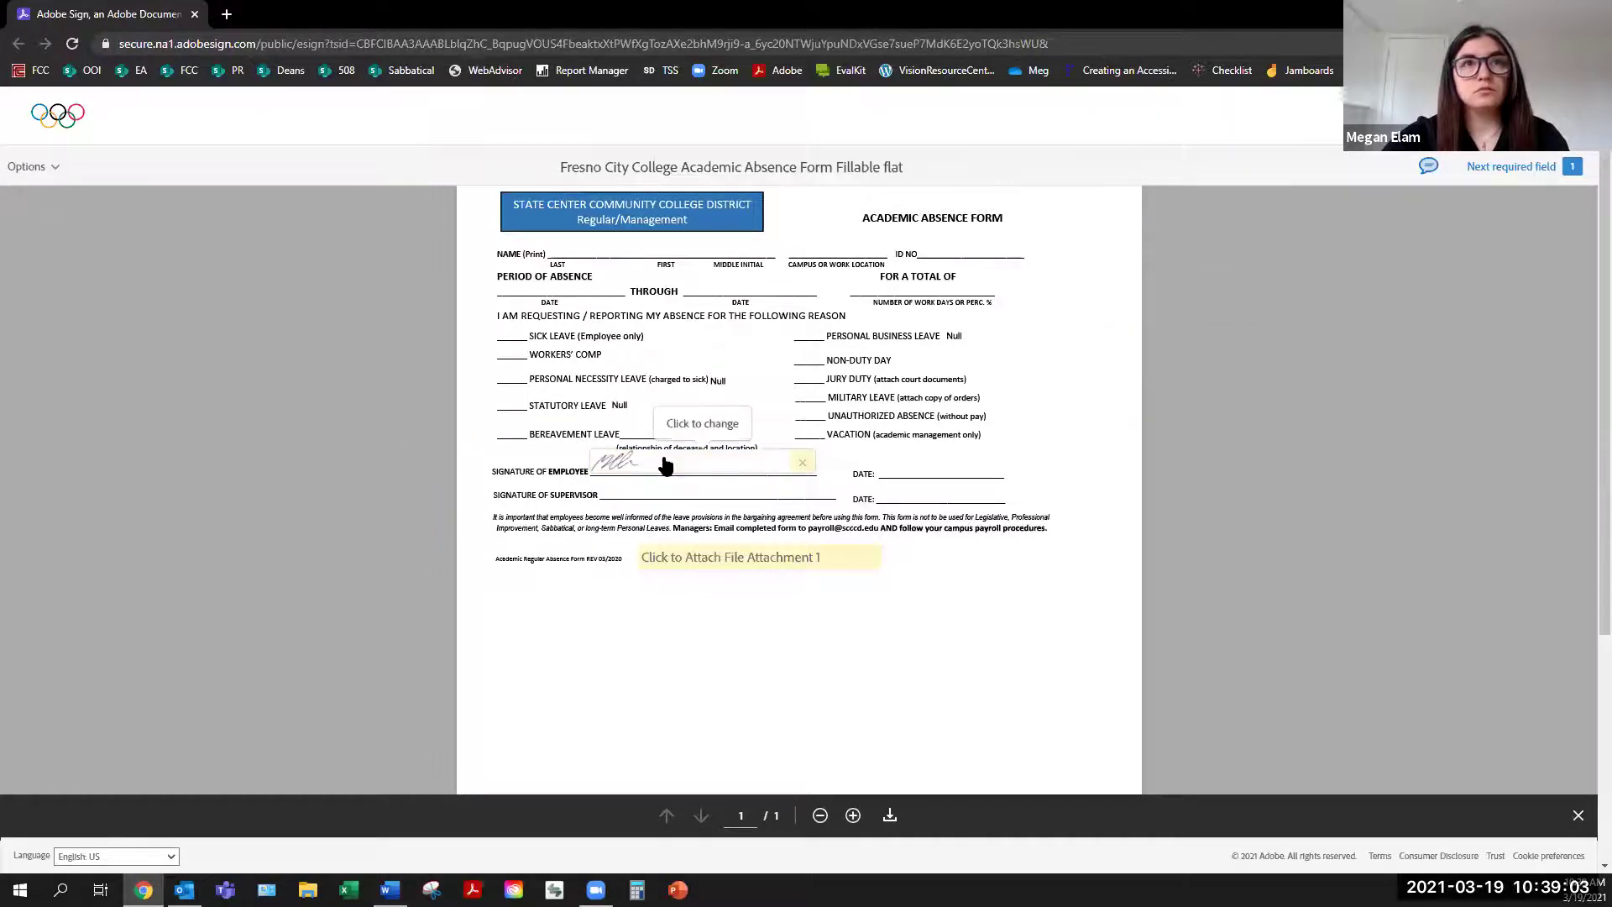
{"action": "left_click", "coordinate": [789, 561]}
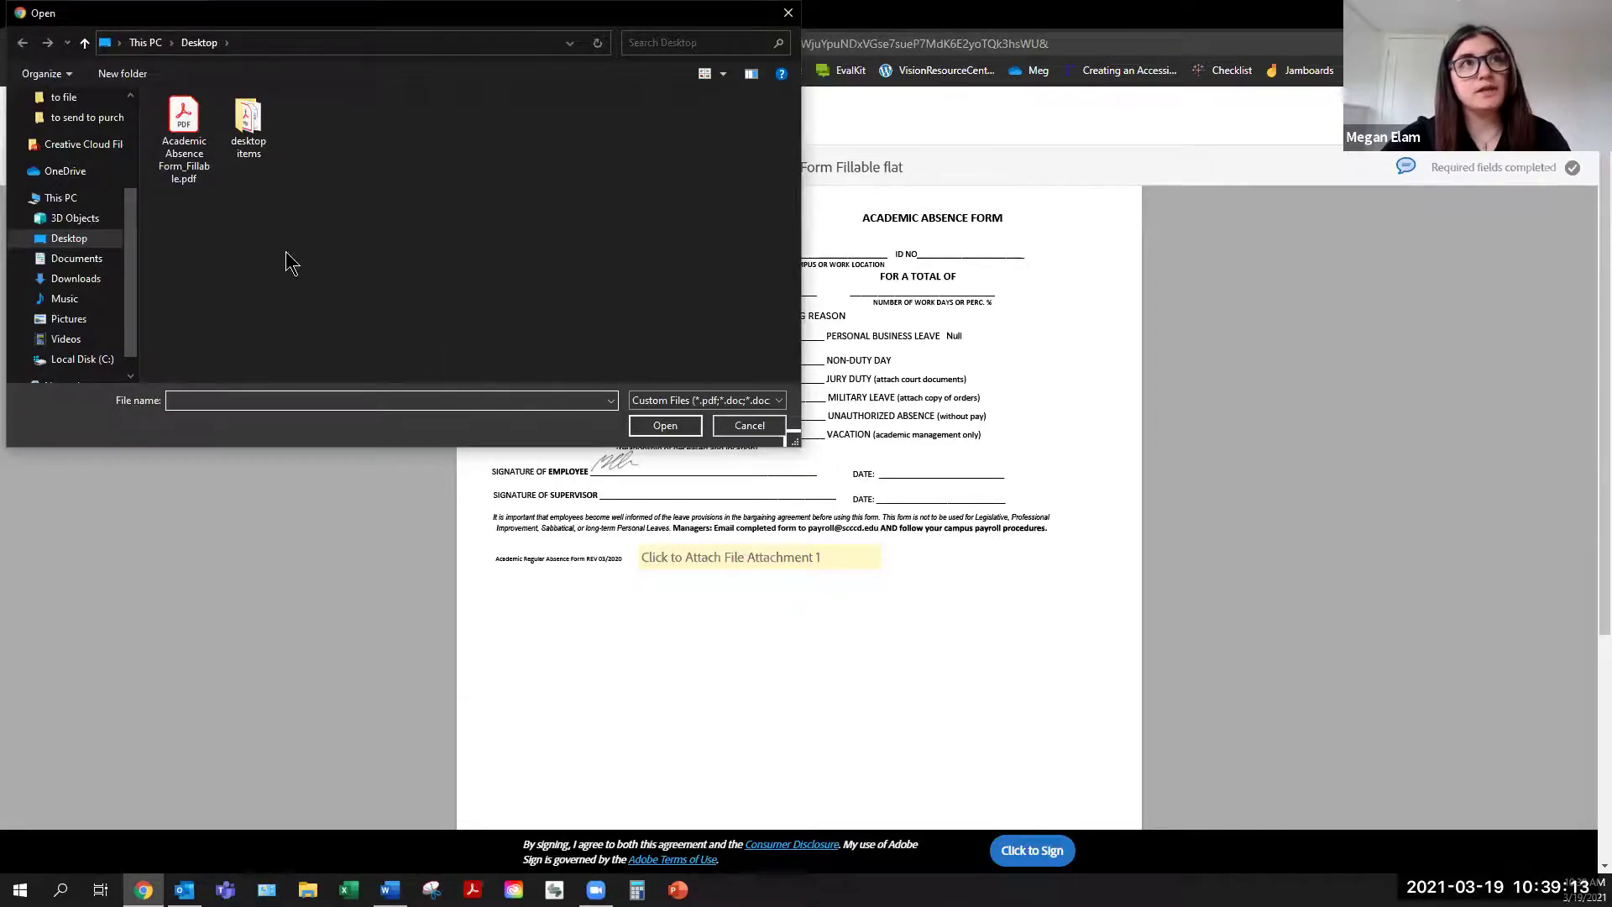
{"action": "left_click", "coordinate": [173, 144]}
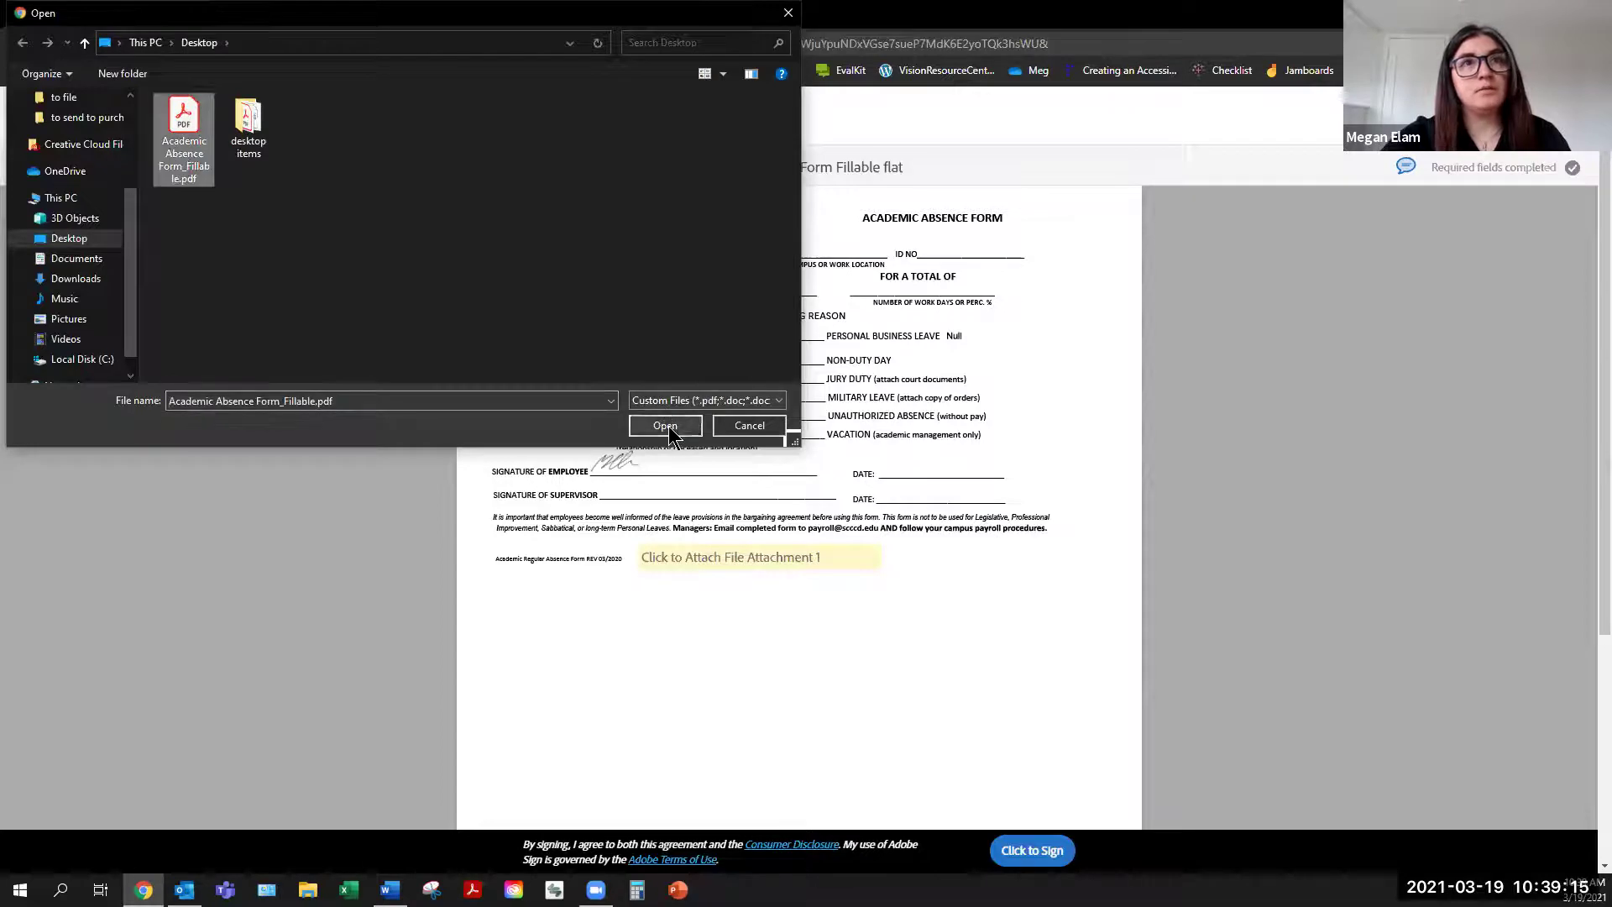
{"action": "left_click", "coordinate": [664, 426]}
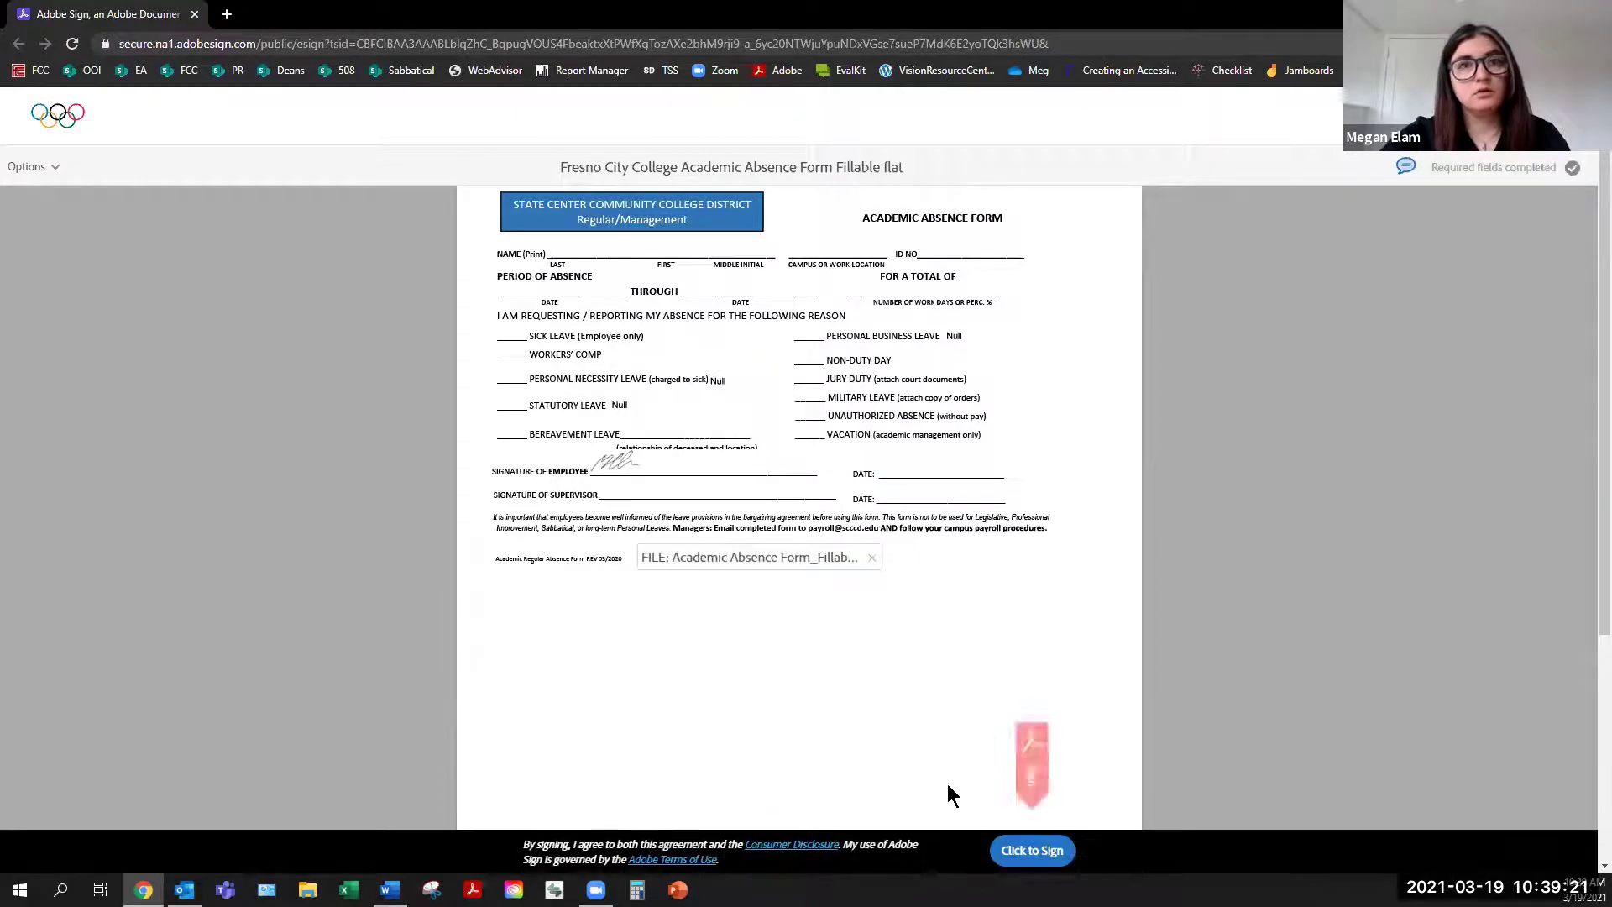
{"action": "left_click", "coordinate": [1027, 846]}
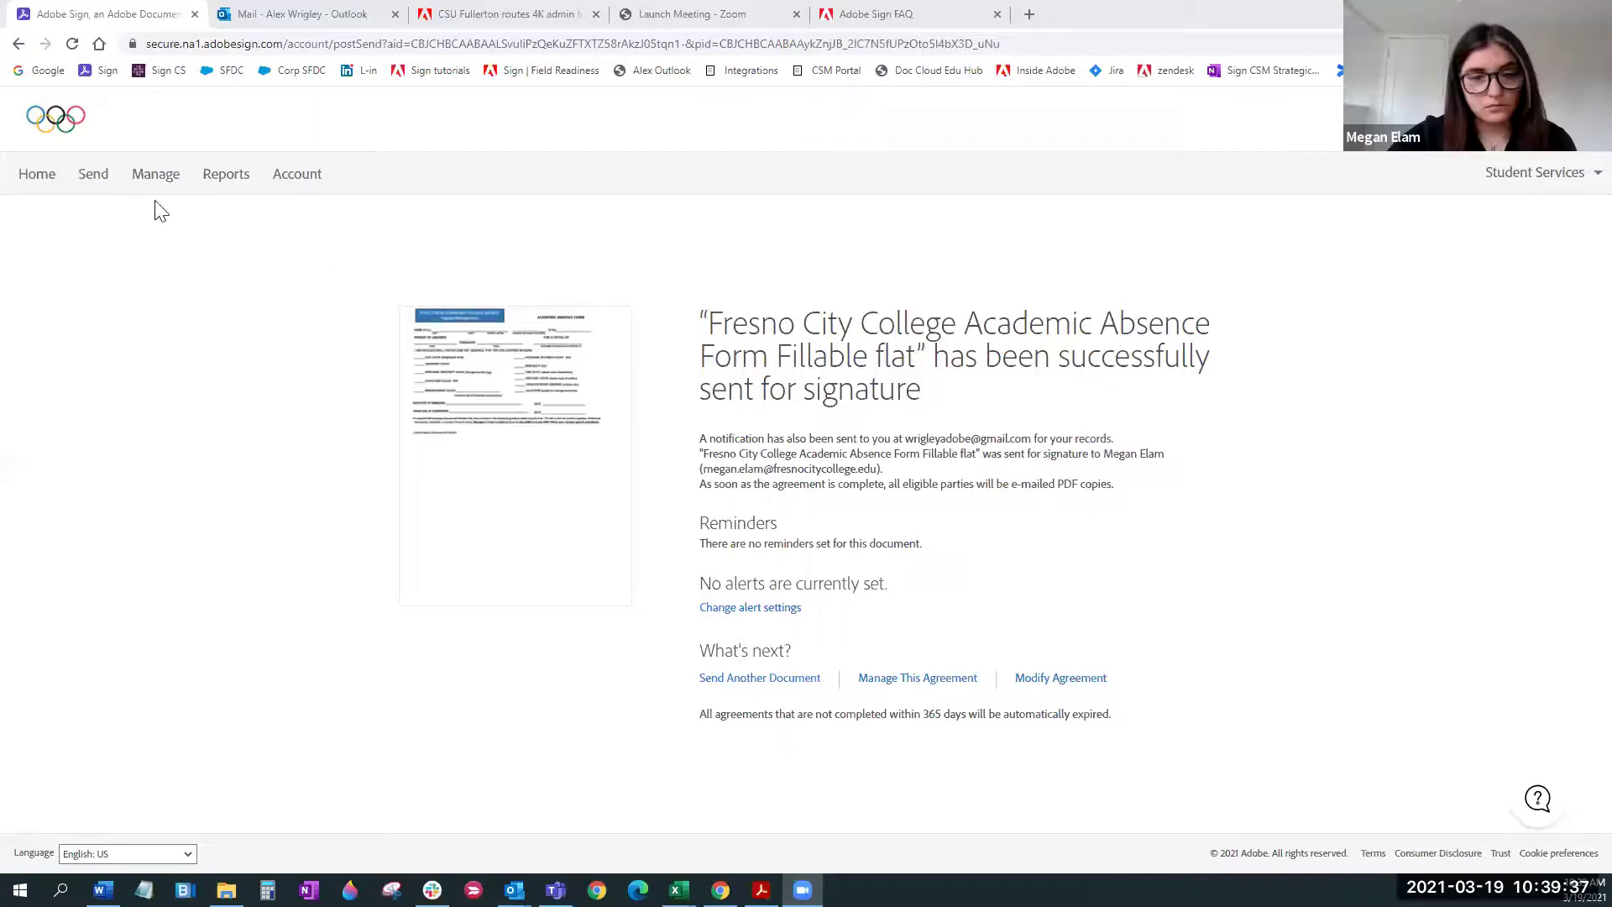
Go to Home and open the Manage page listing the 12 waiting agreements
{"action": "left_click", "coordinate": [42, 181]}
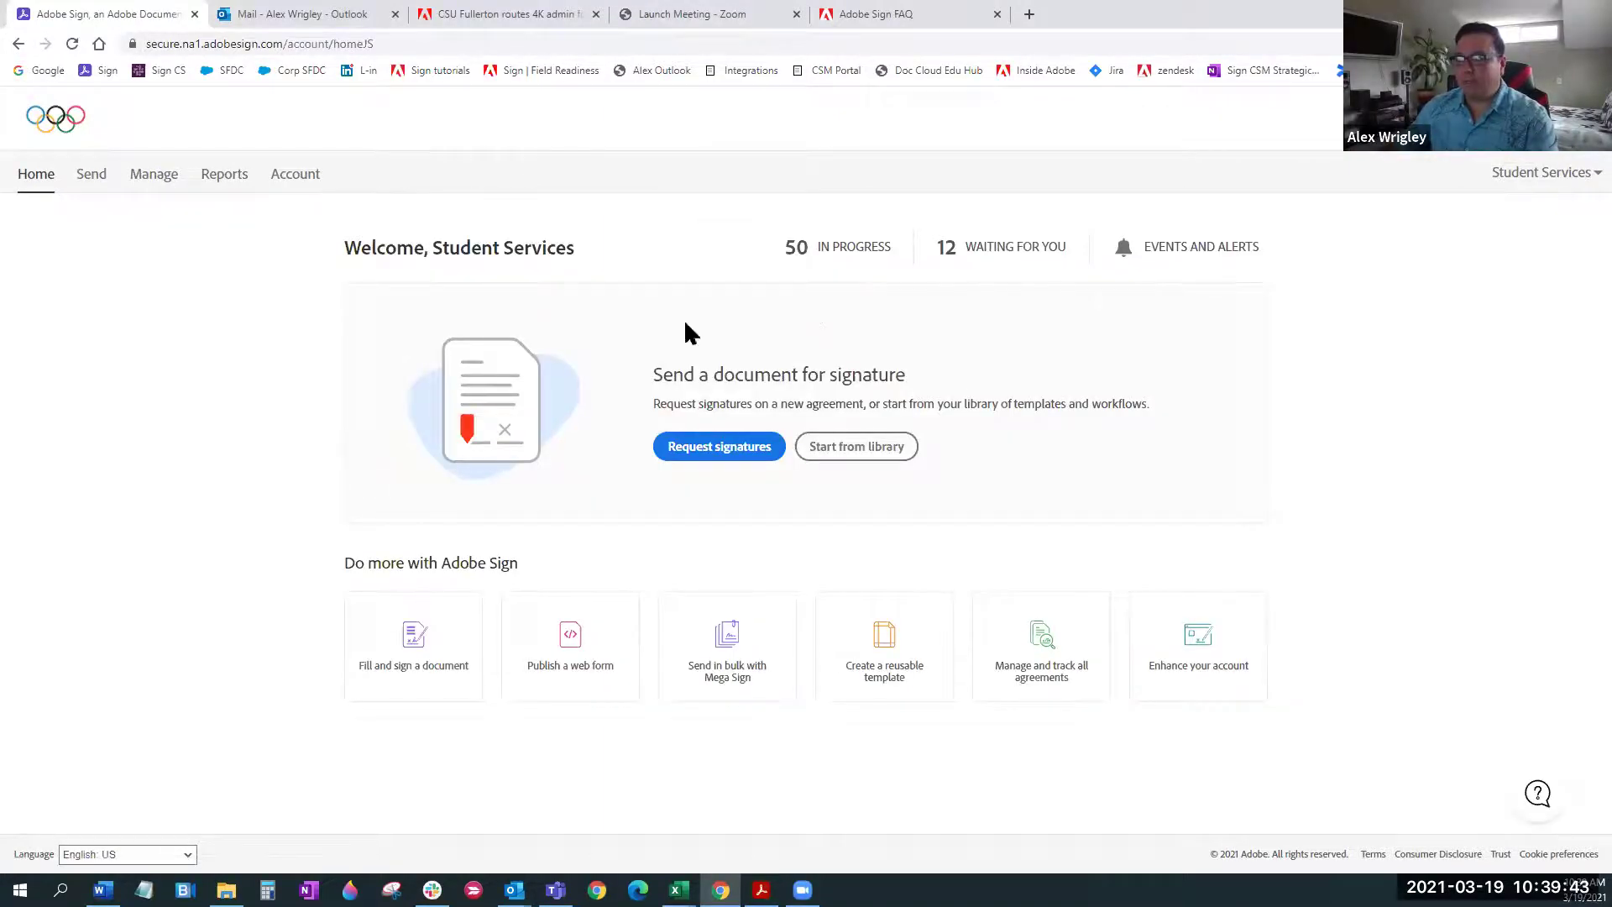
{"action": "left_click", "coordinate": [168, 187]}
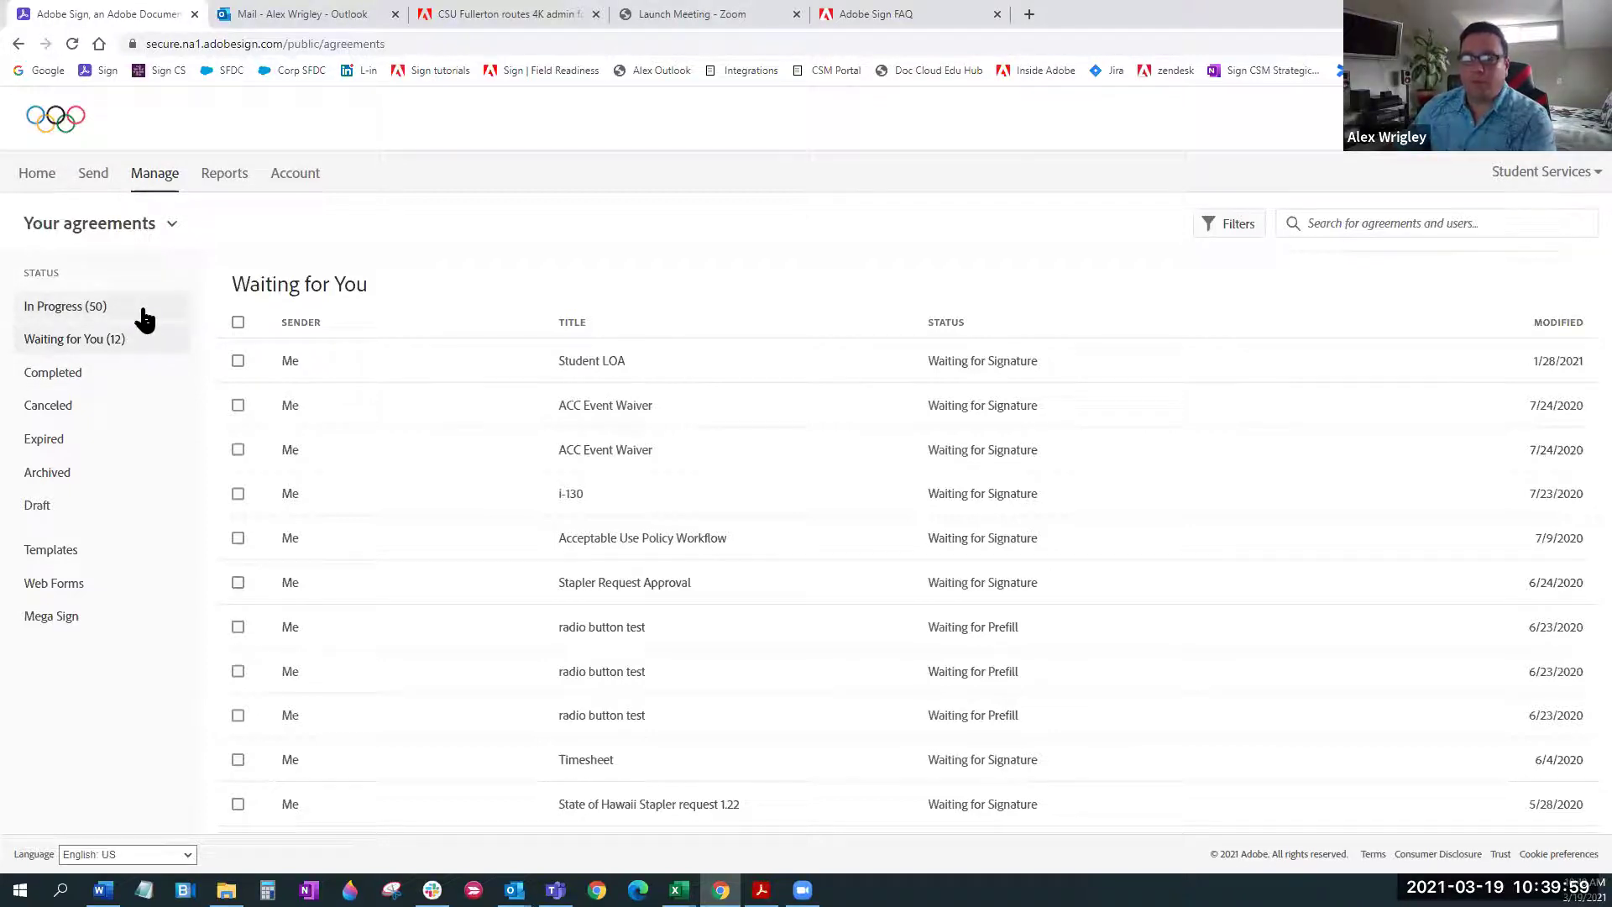
Browse the In Progress, Waiting for You and Completed lists, then open the signed Academic Absence Form Fillable flat agreement
{"action": "left_click", "coordinate": [143, 315]}
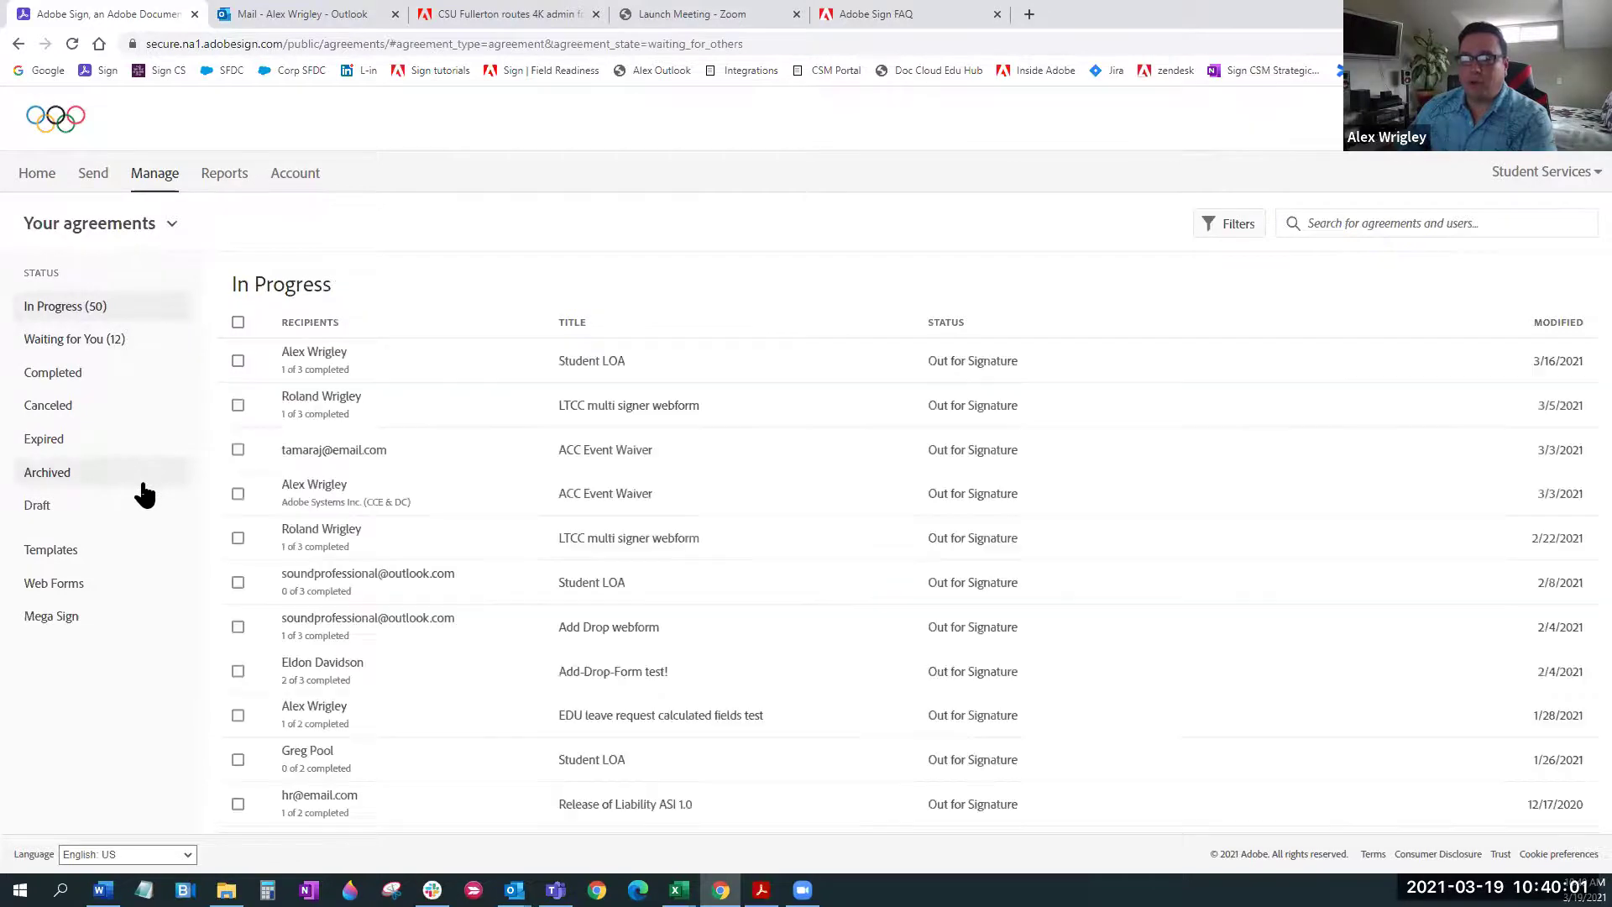
{"action": "left_click", "coordinate": [97, 346]}
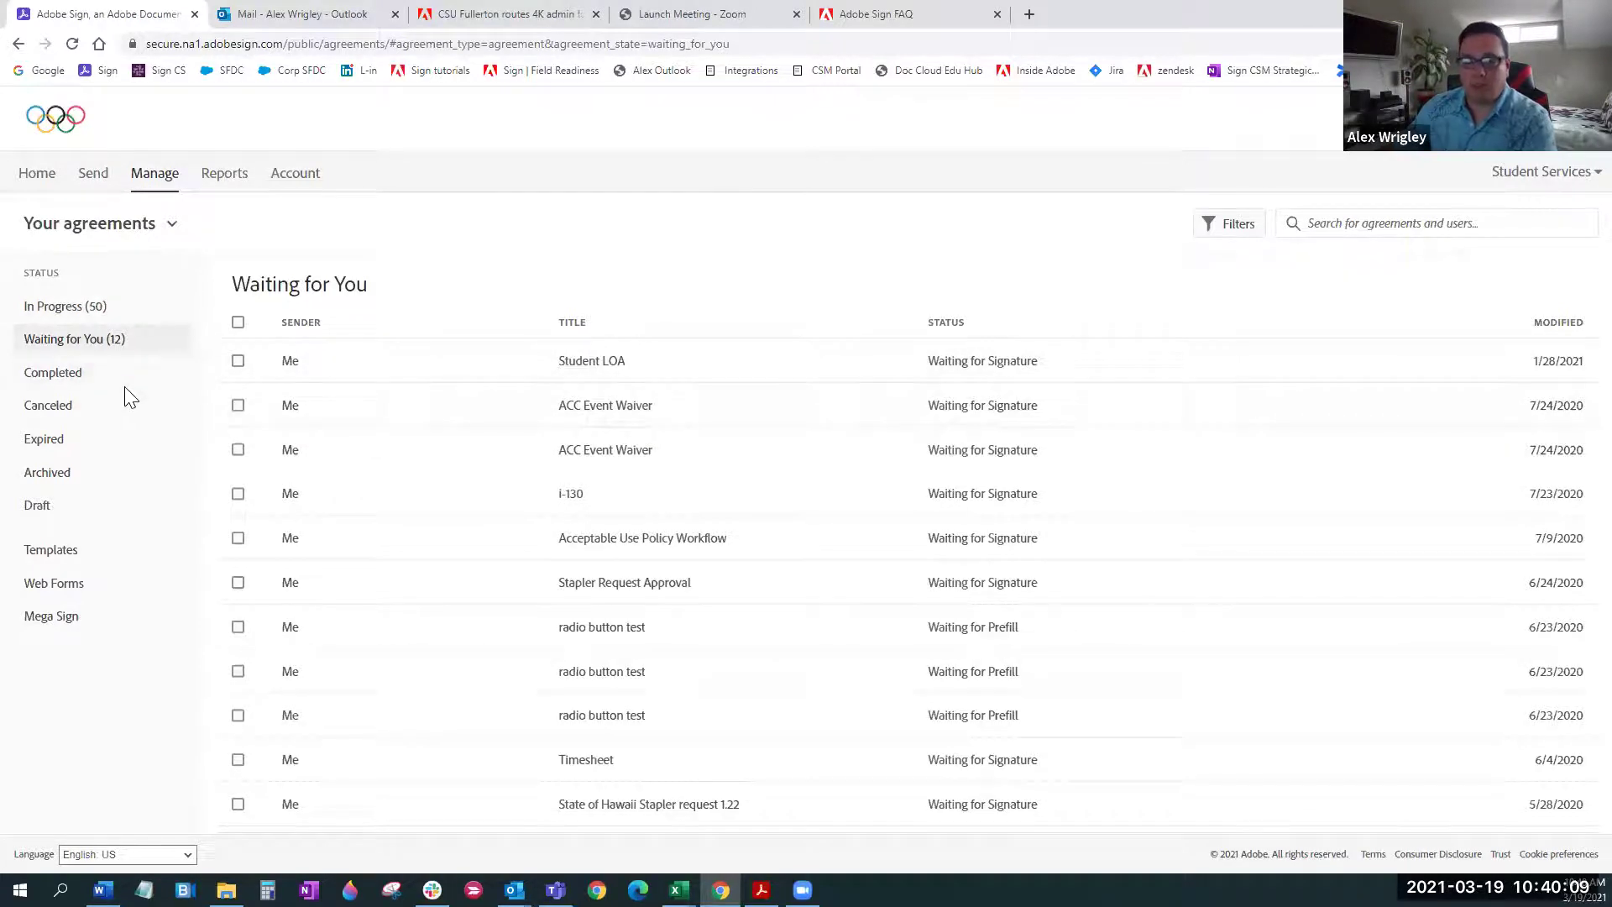
{"action": "left_click", "coordinate": [58, 372]}
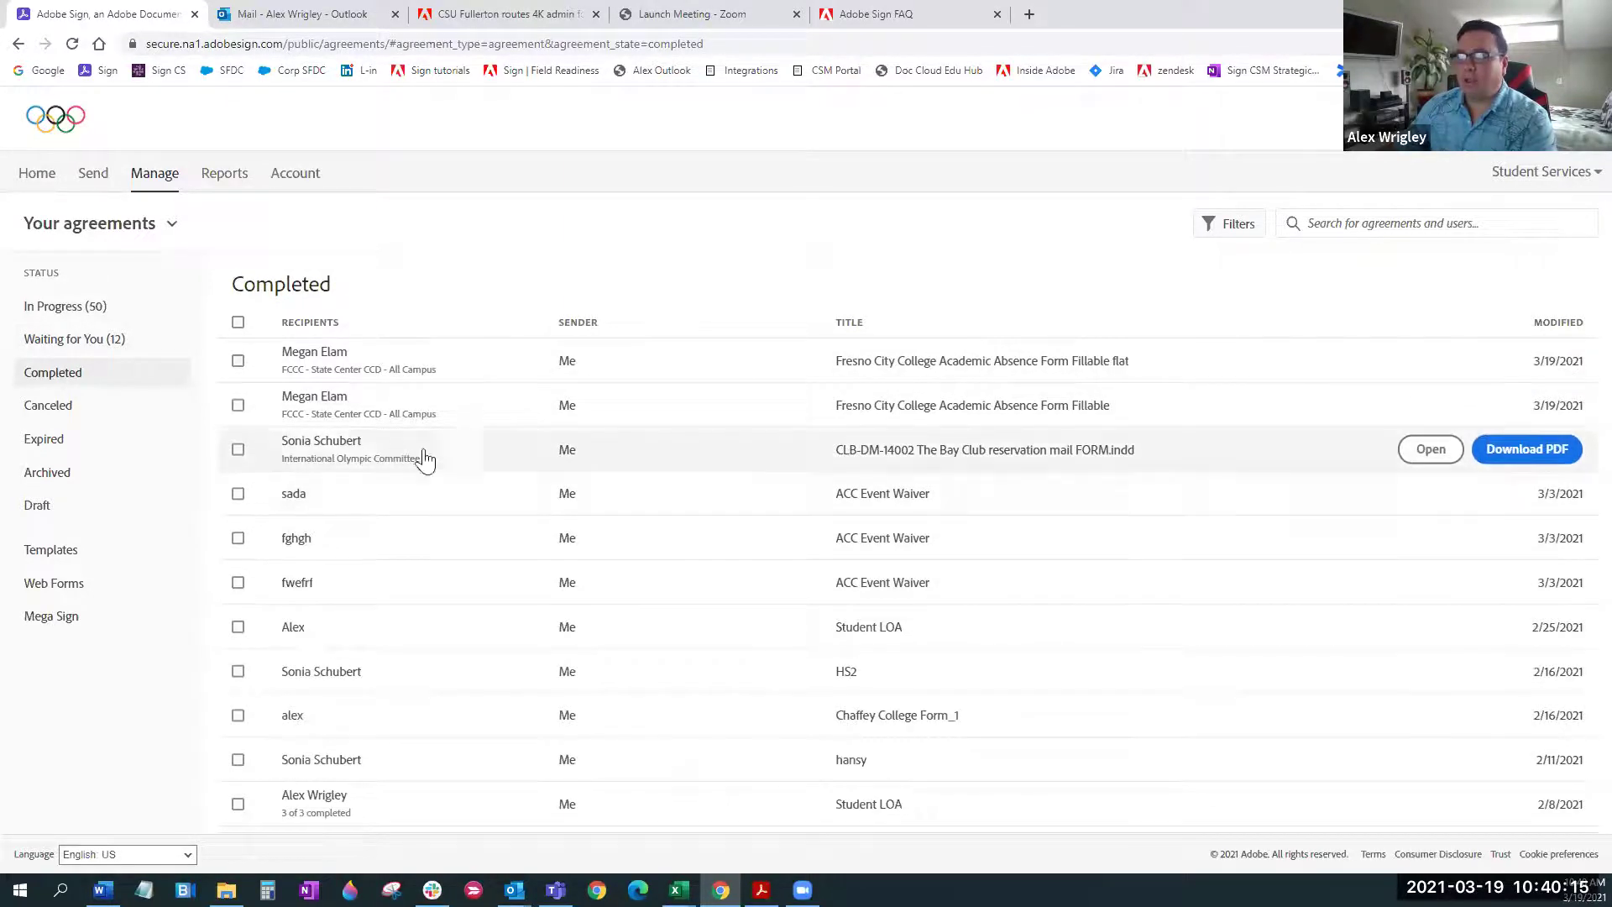
{"action": "left_click", "coordinate": [472, 372]}
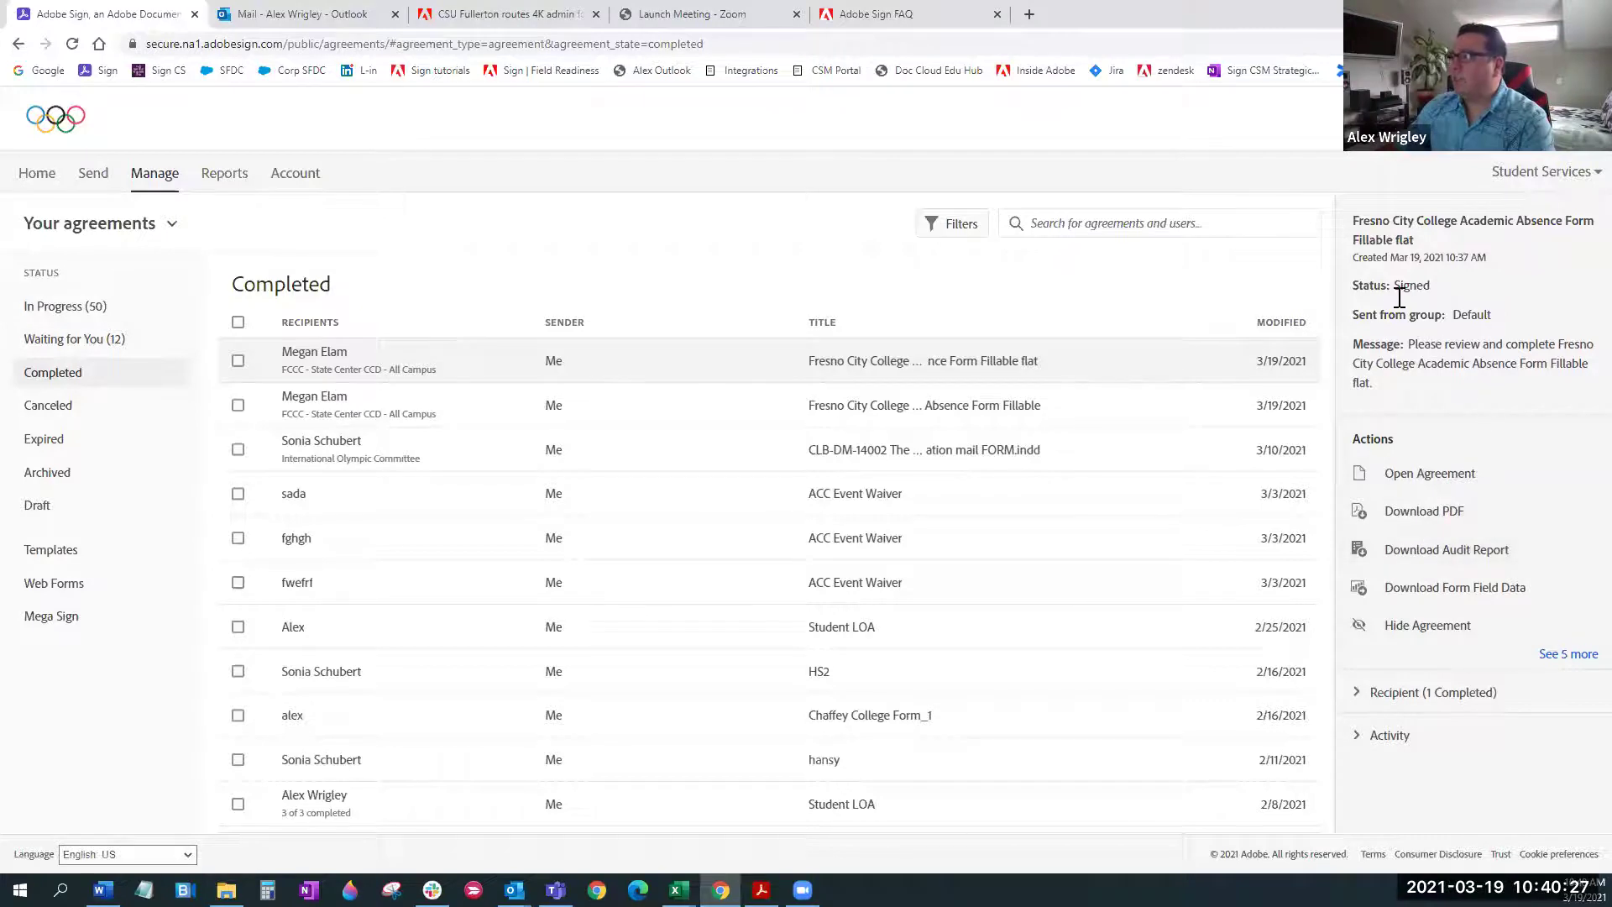
Expand the flat absence form's actions list to show sharing, reminders, notes and individual file downloads
{"action": "left_click_drag", "start_coordinate": [1391, 286], "coordinate": [1431, 282]}
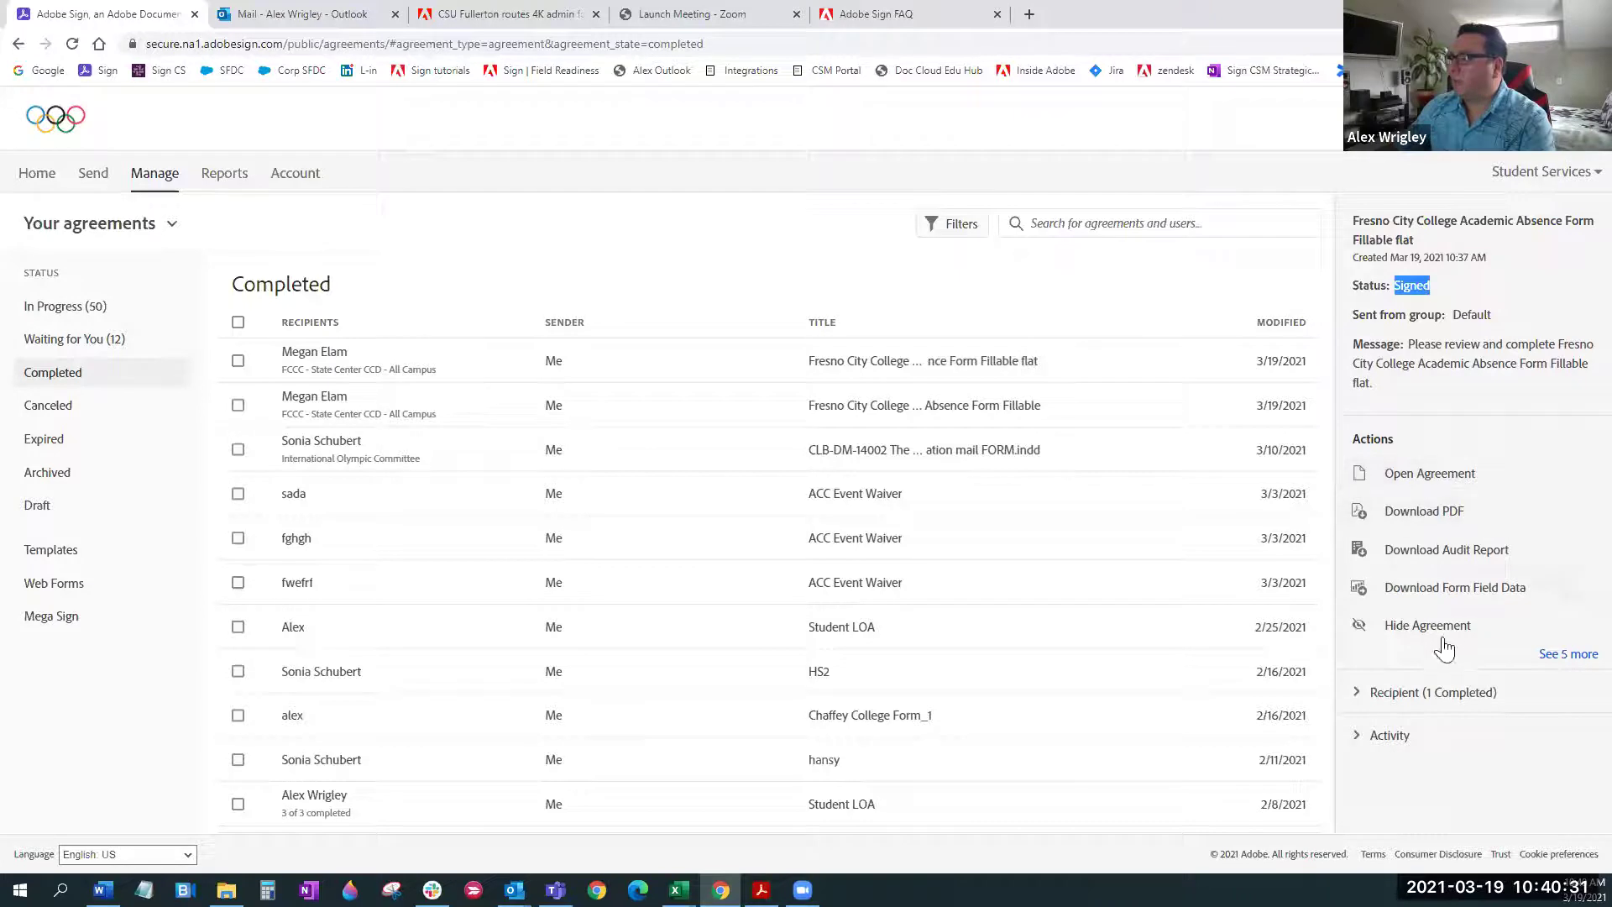
{"action": "left_click", "coordinate": [1561, 654]}
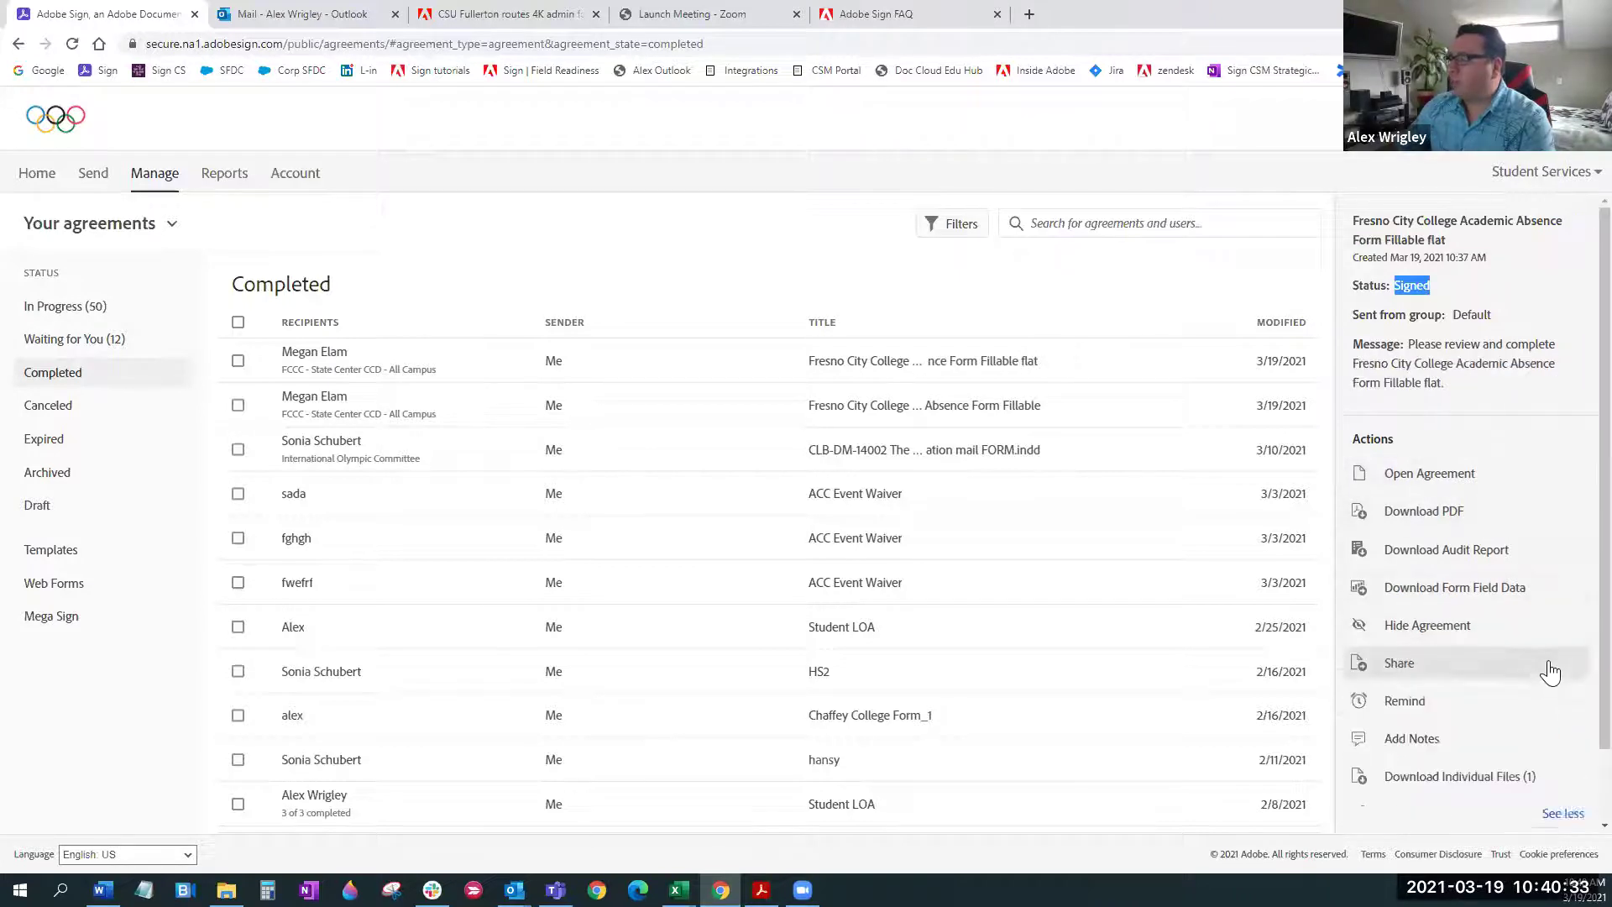
{"action": "scroll", "coordinate": [1551, 518], "scroll_direction": "down", "scroll_amount": 2}
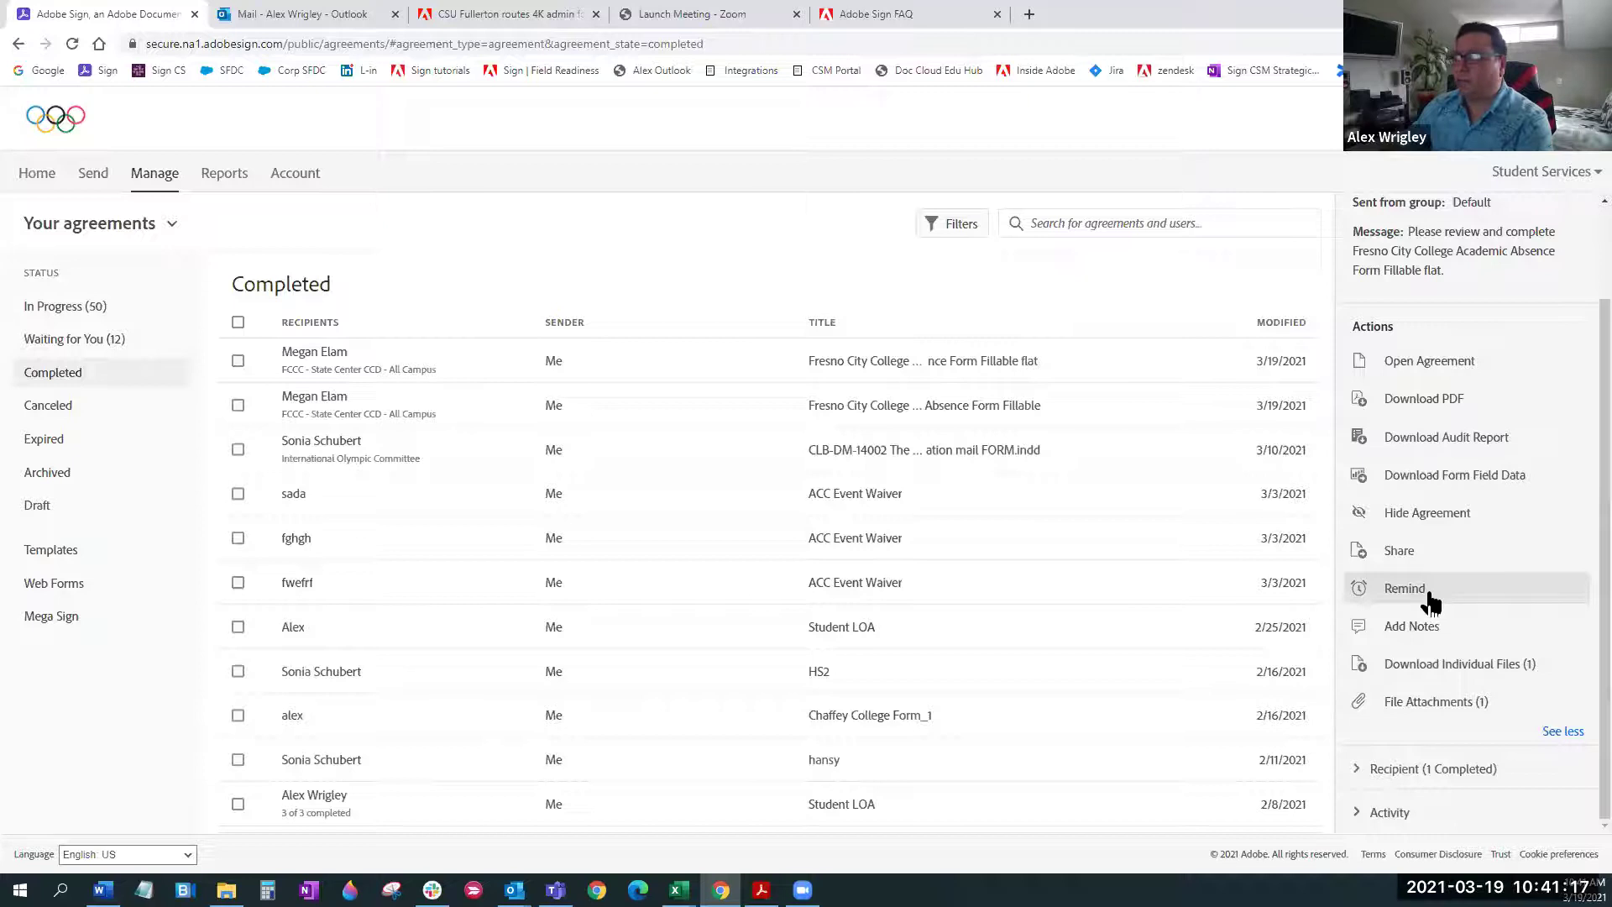
Look at Add Notes and the original files list for the absence form, closing both without changes
{"action": "left_click", "coordinate": [1419, 626]}
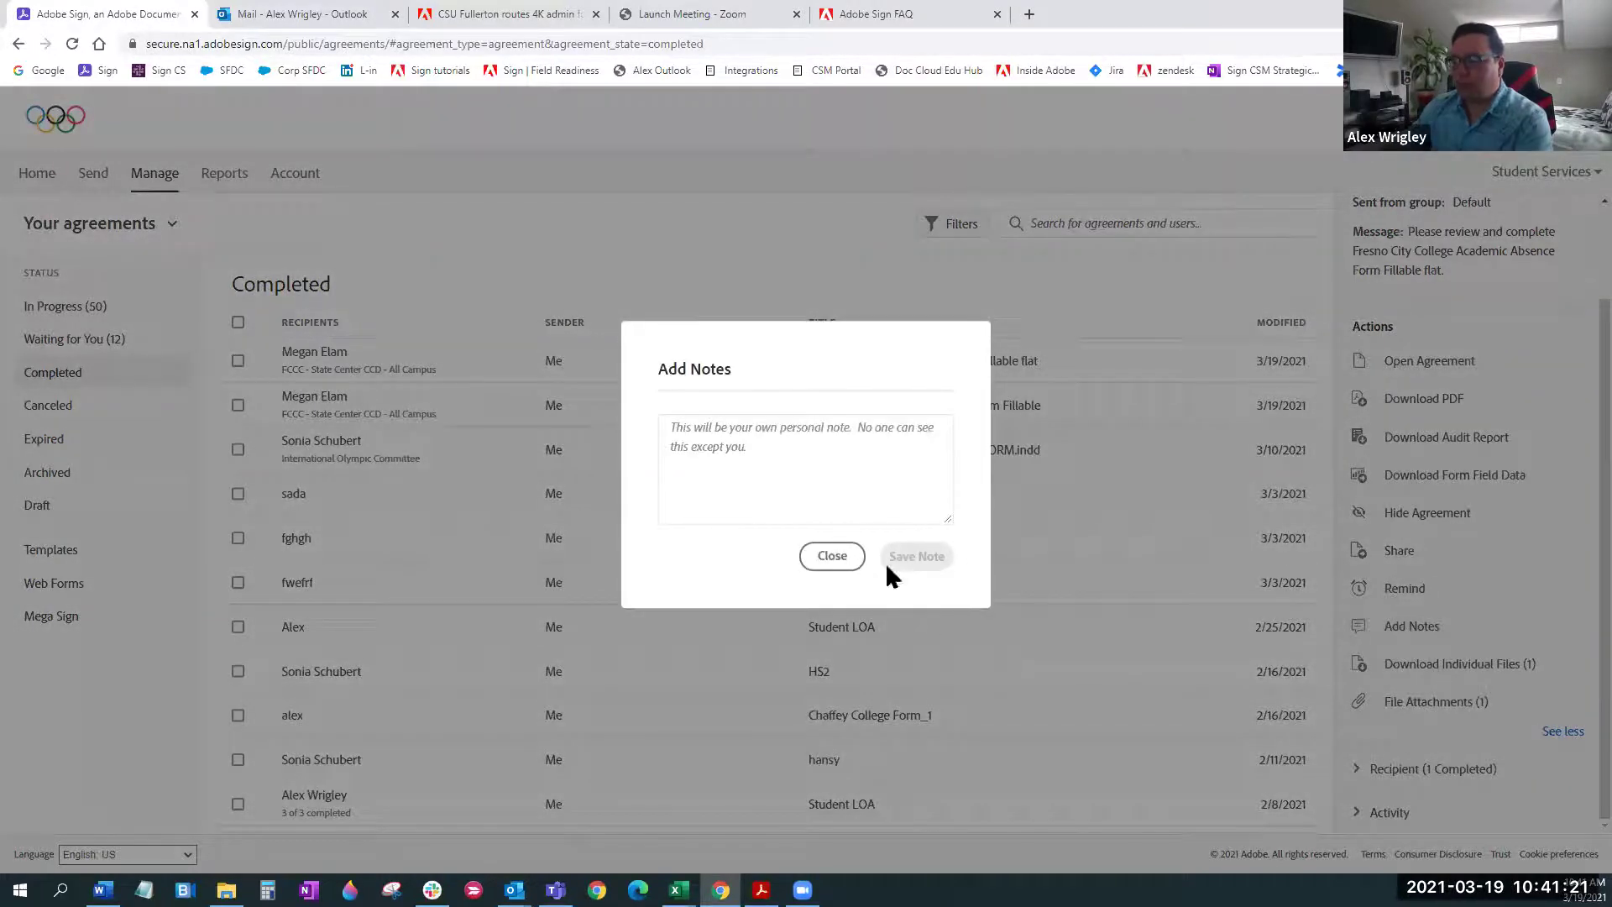
{"action": "left_click", "coordinate": [840, 574]}
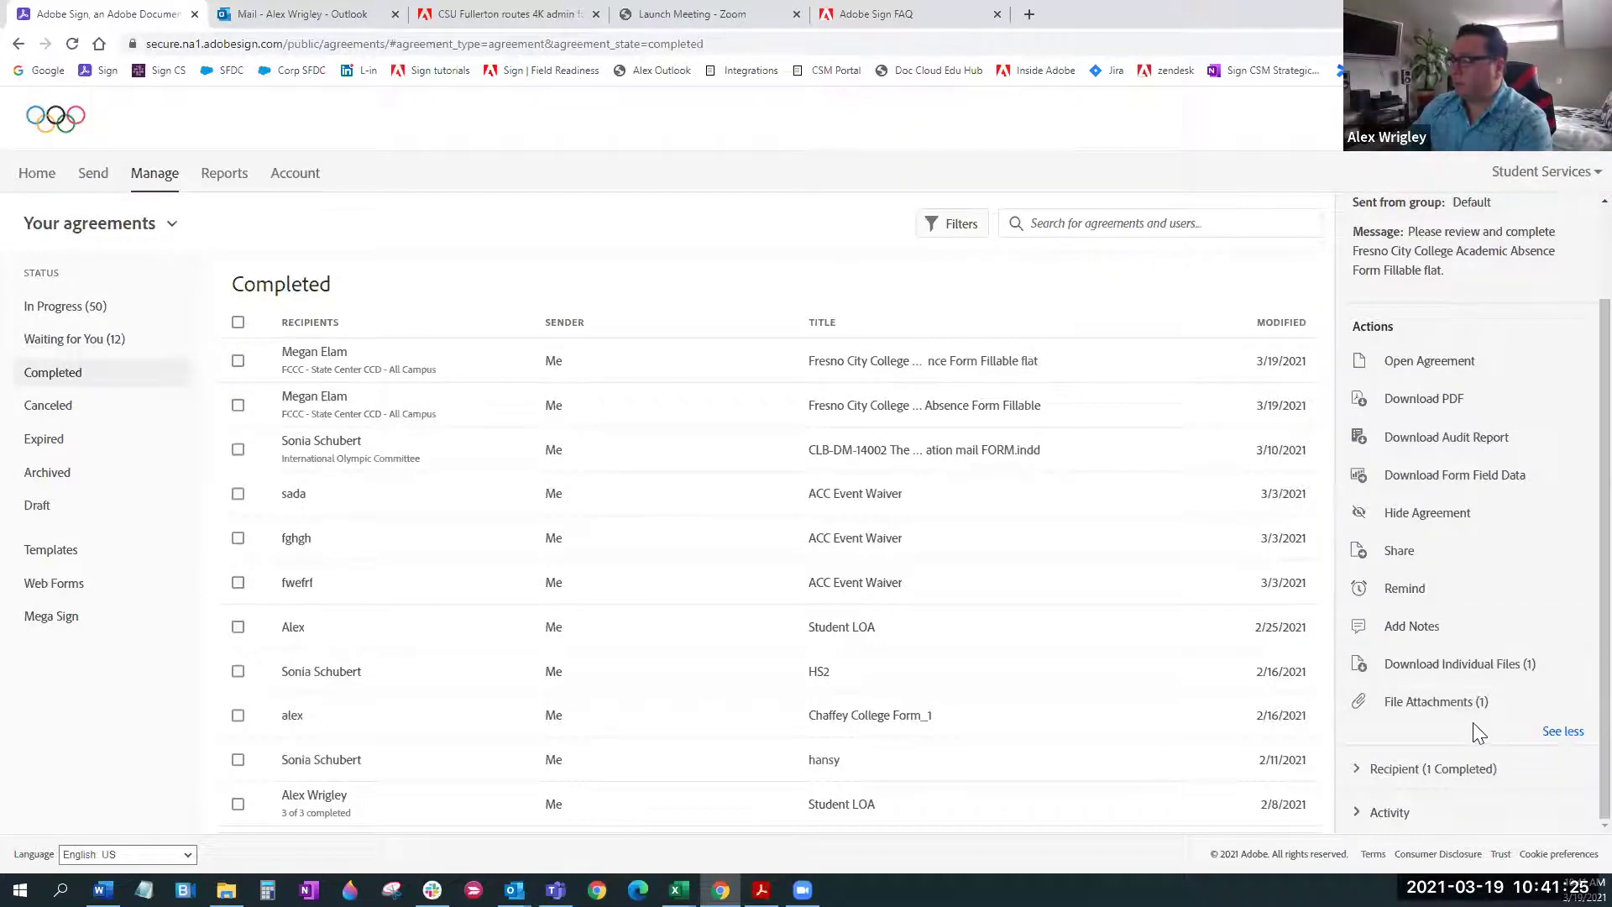
{"action": "left_click", "coordinate": [1456, 667]}
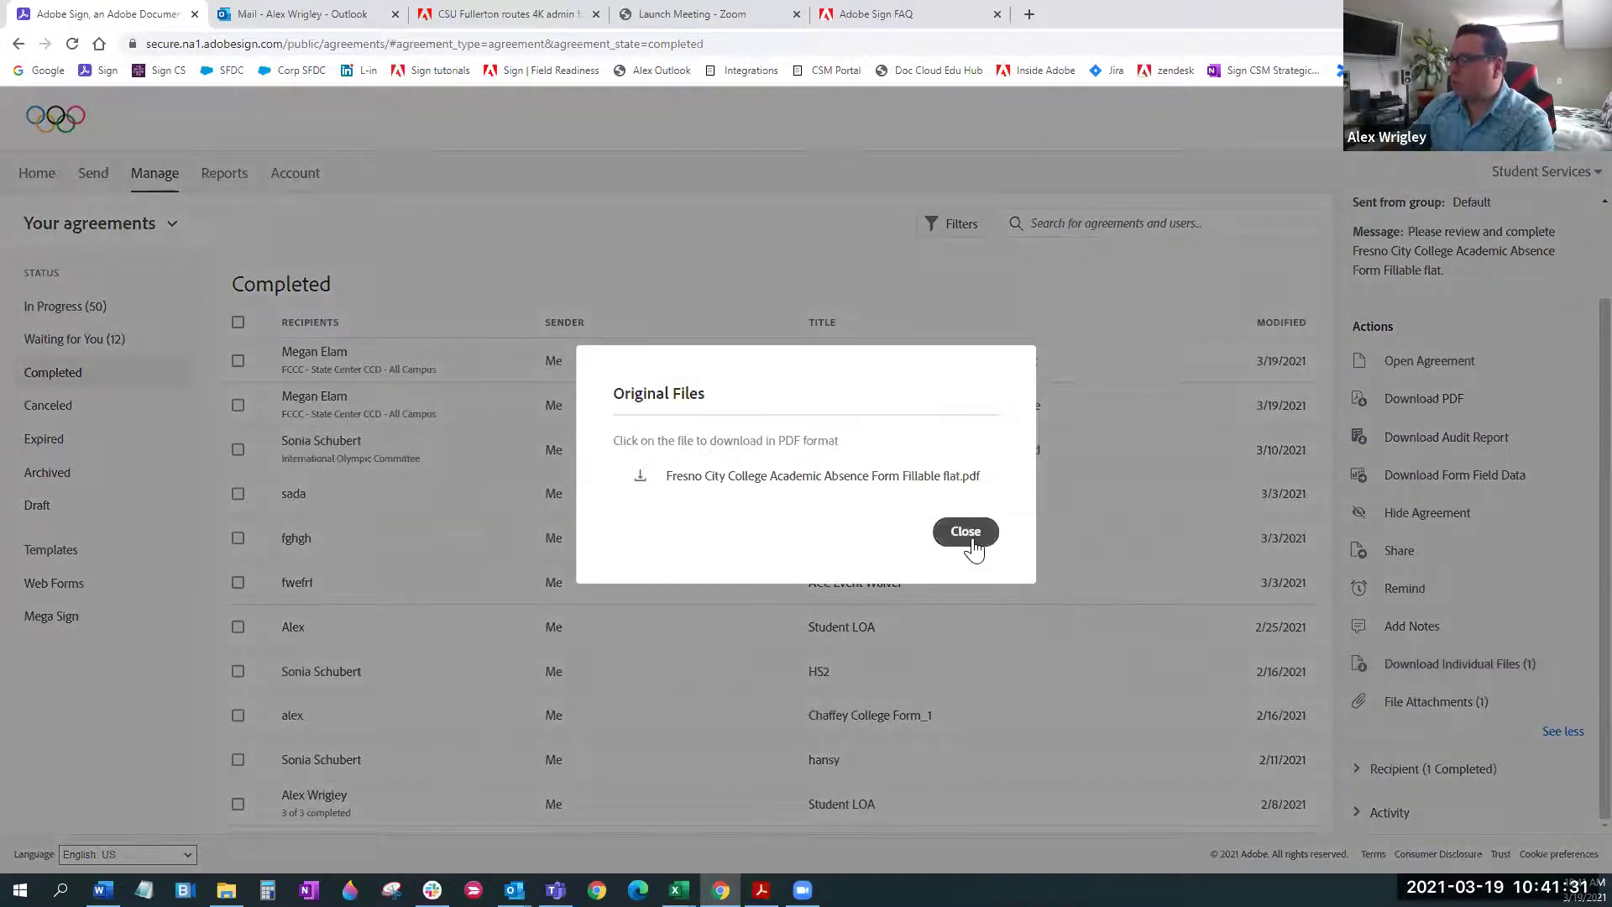
{"action": "left_click", "coordinate": [976, 546]}
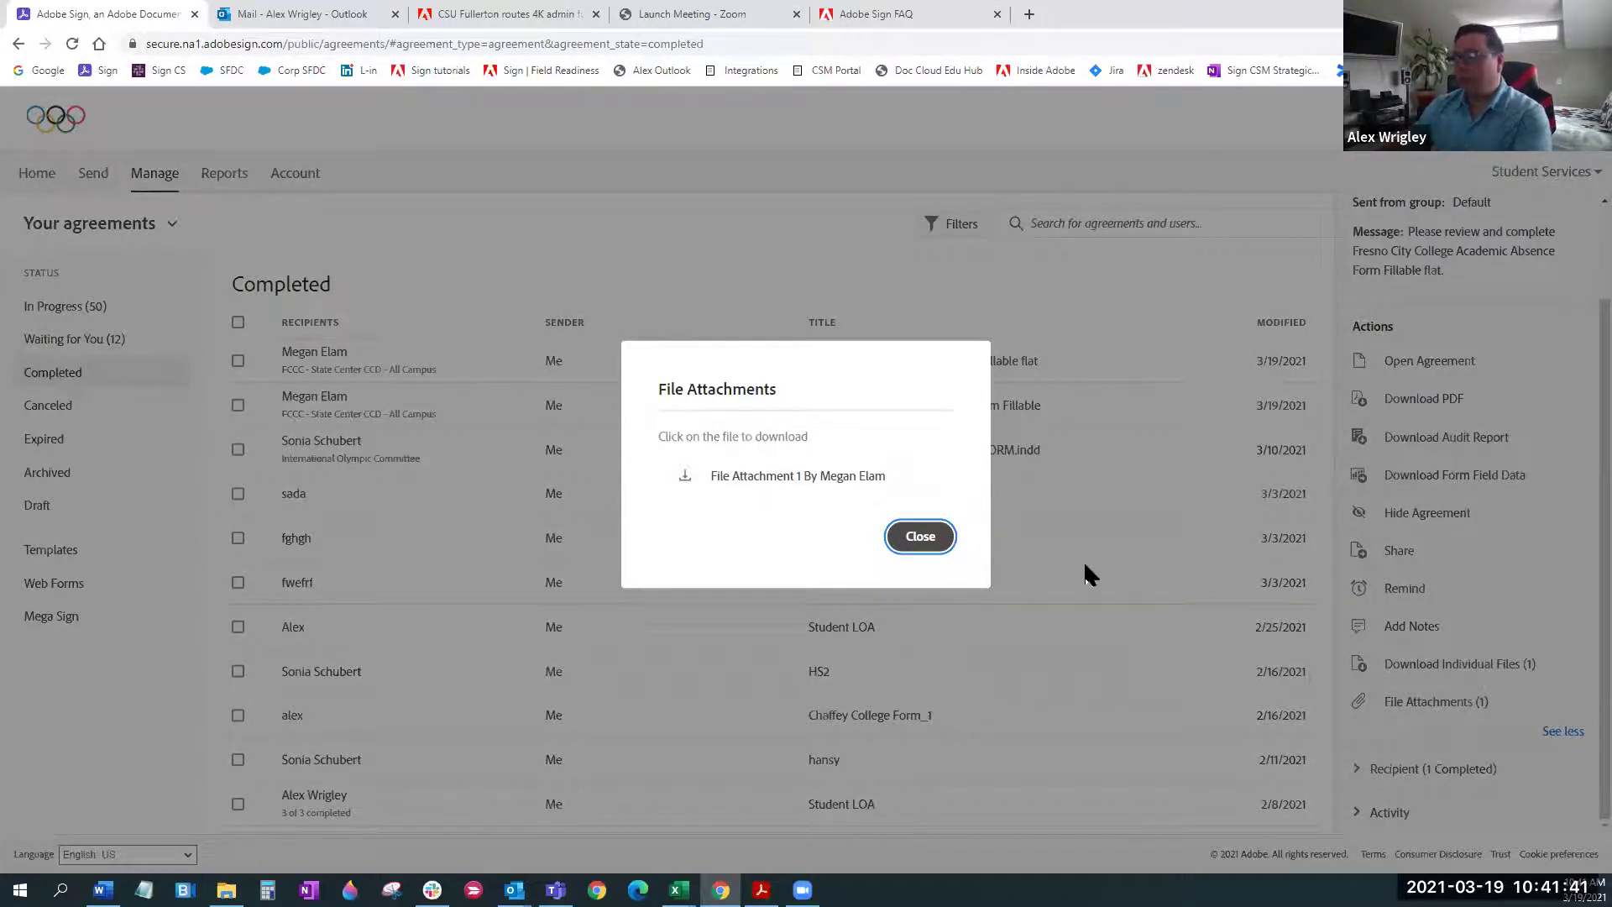
{"action": "left_click", "coordinate": [923, 538]}
Download Academic Absence Form Fillable flat.pdf from Original Files and open it in the browser
{"action": "left_click", "coordinate": [1422, 668]}
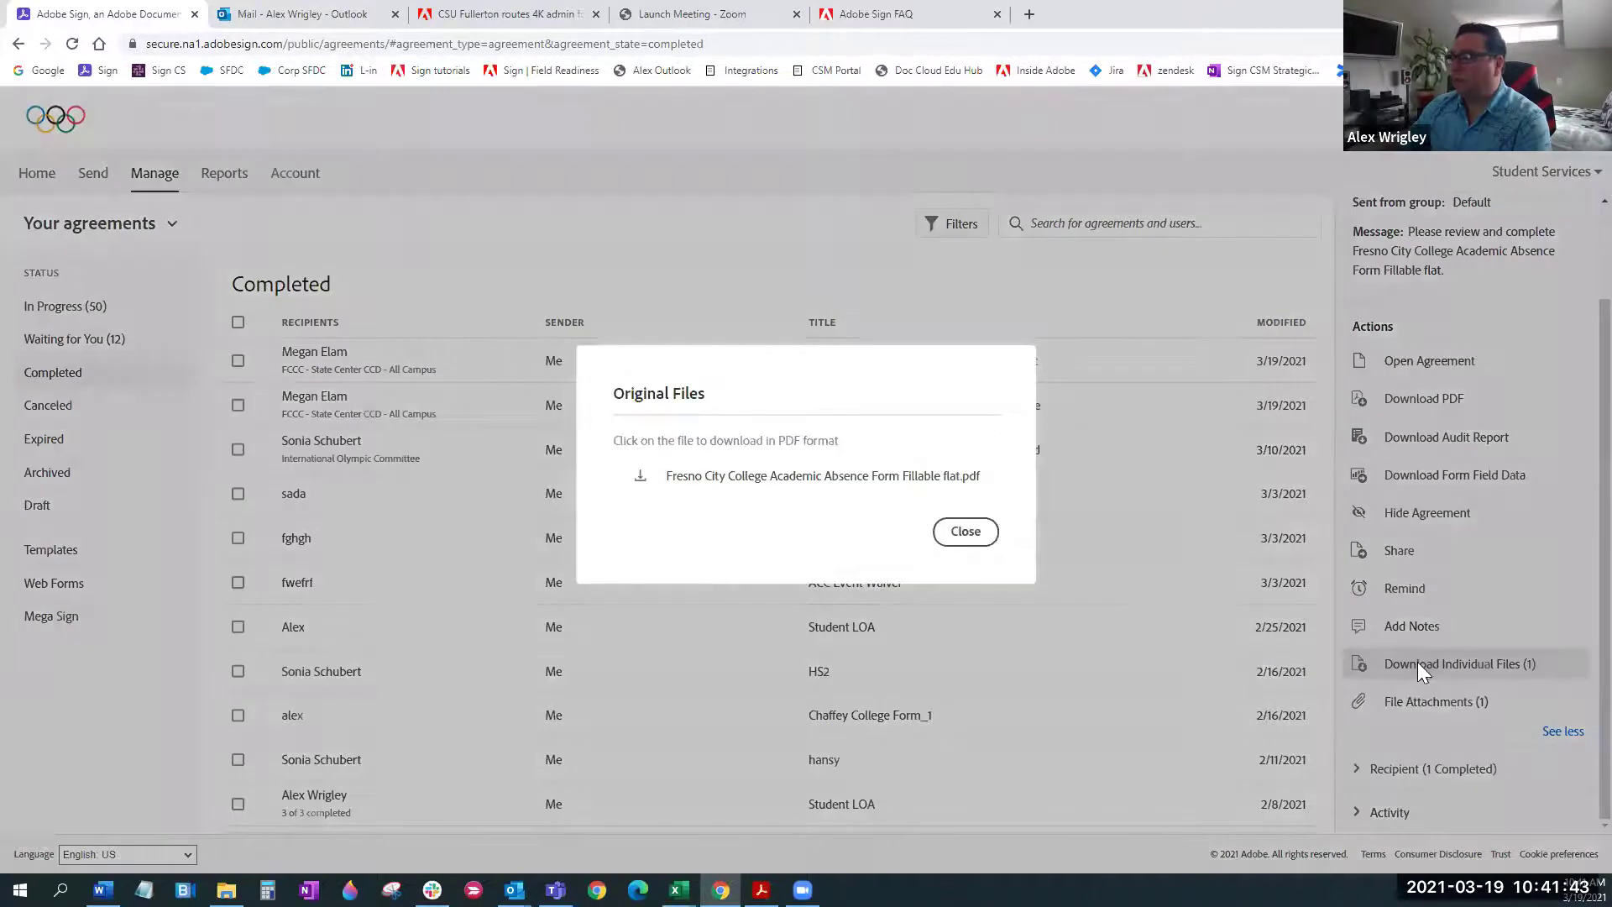
{"action": "left_click", "coordinate": [909, 489]}
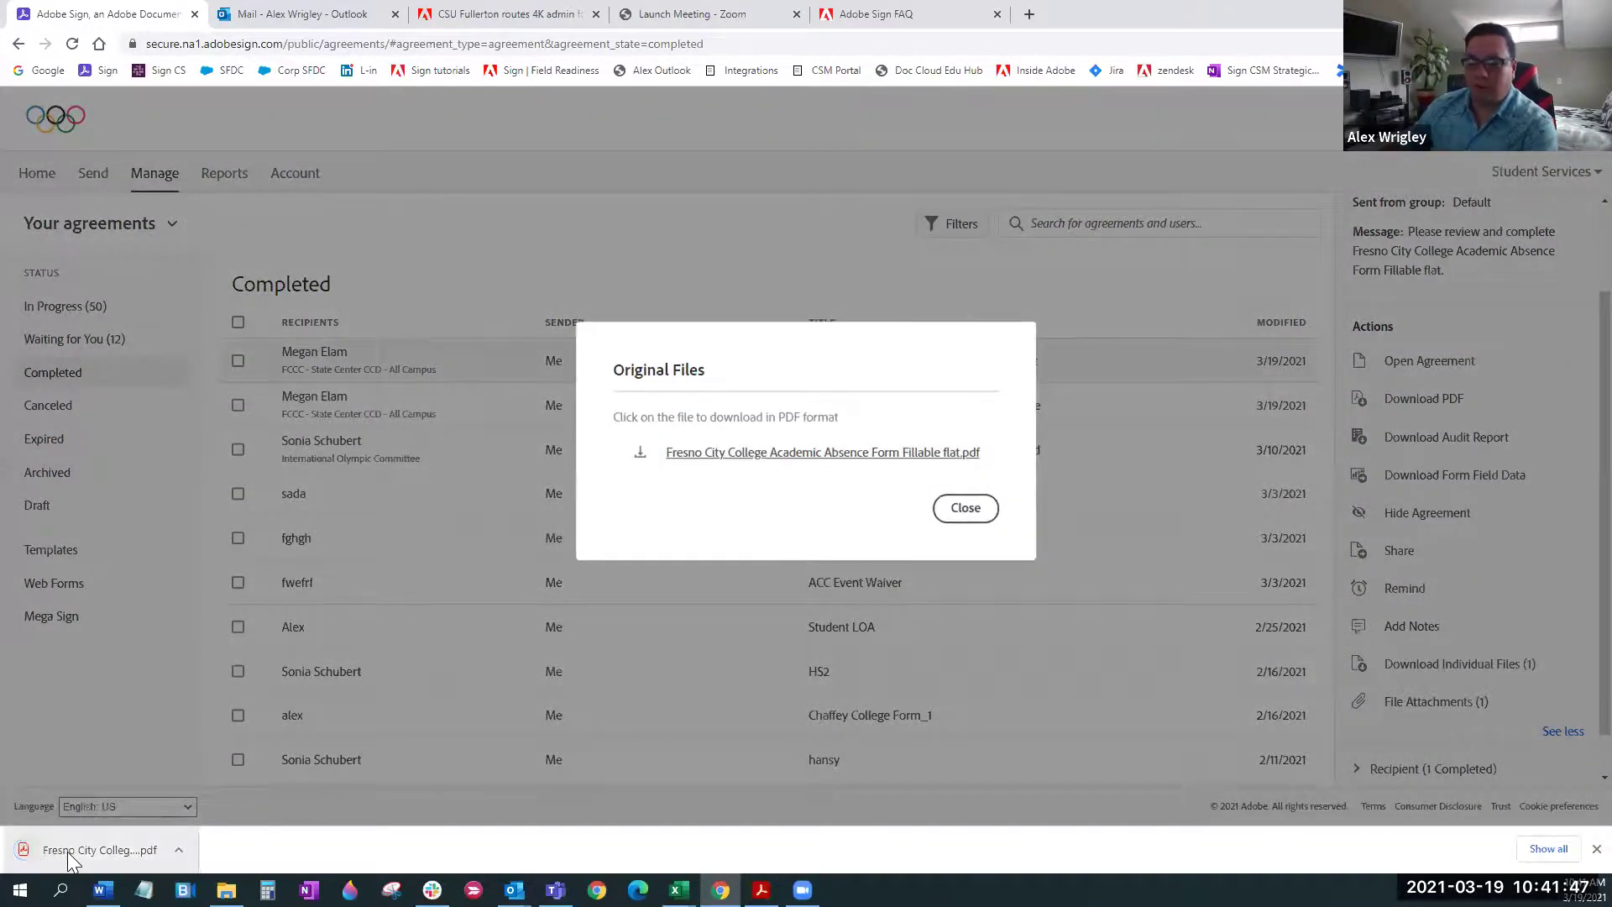
{"action": "left_click", "coordinate": [67, 851]}
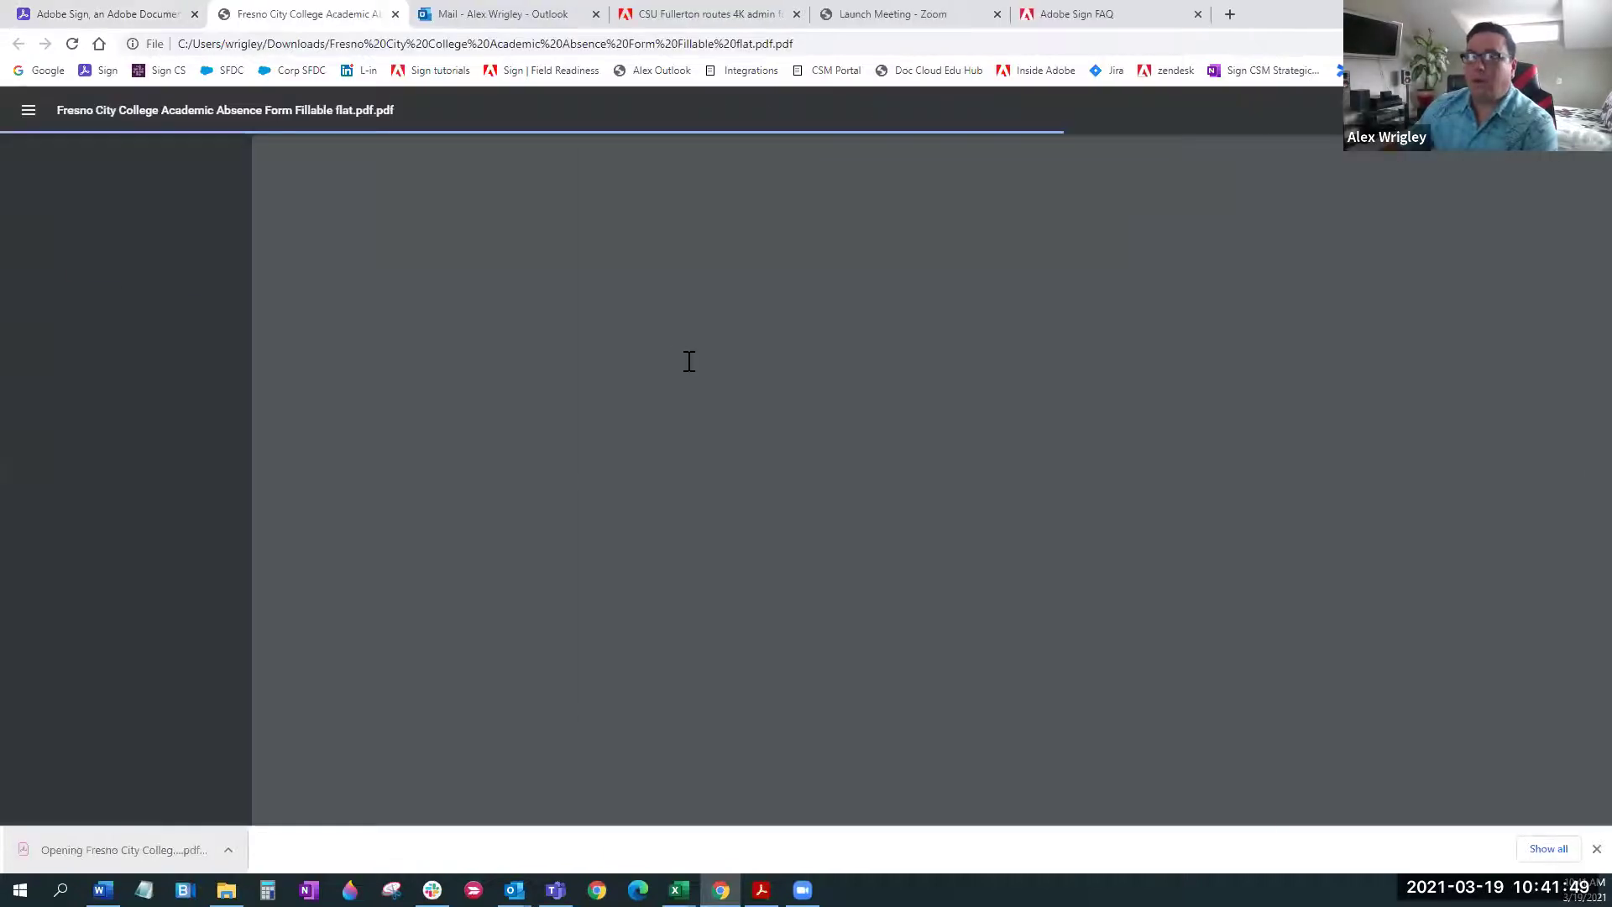
{"action": "scroll", "coordinate": [696, 340], "scroll_direction": "down", "scroll_amount": 3}
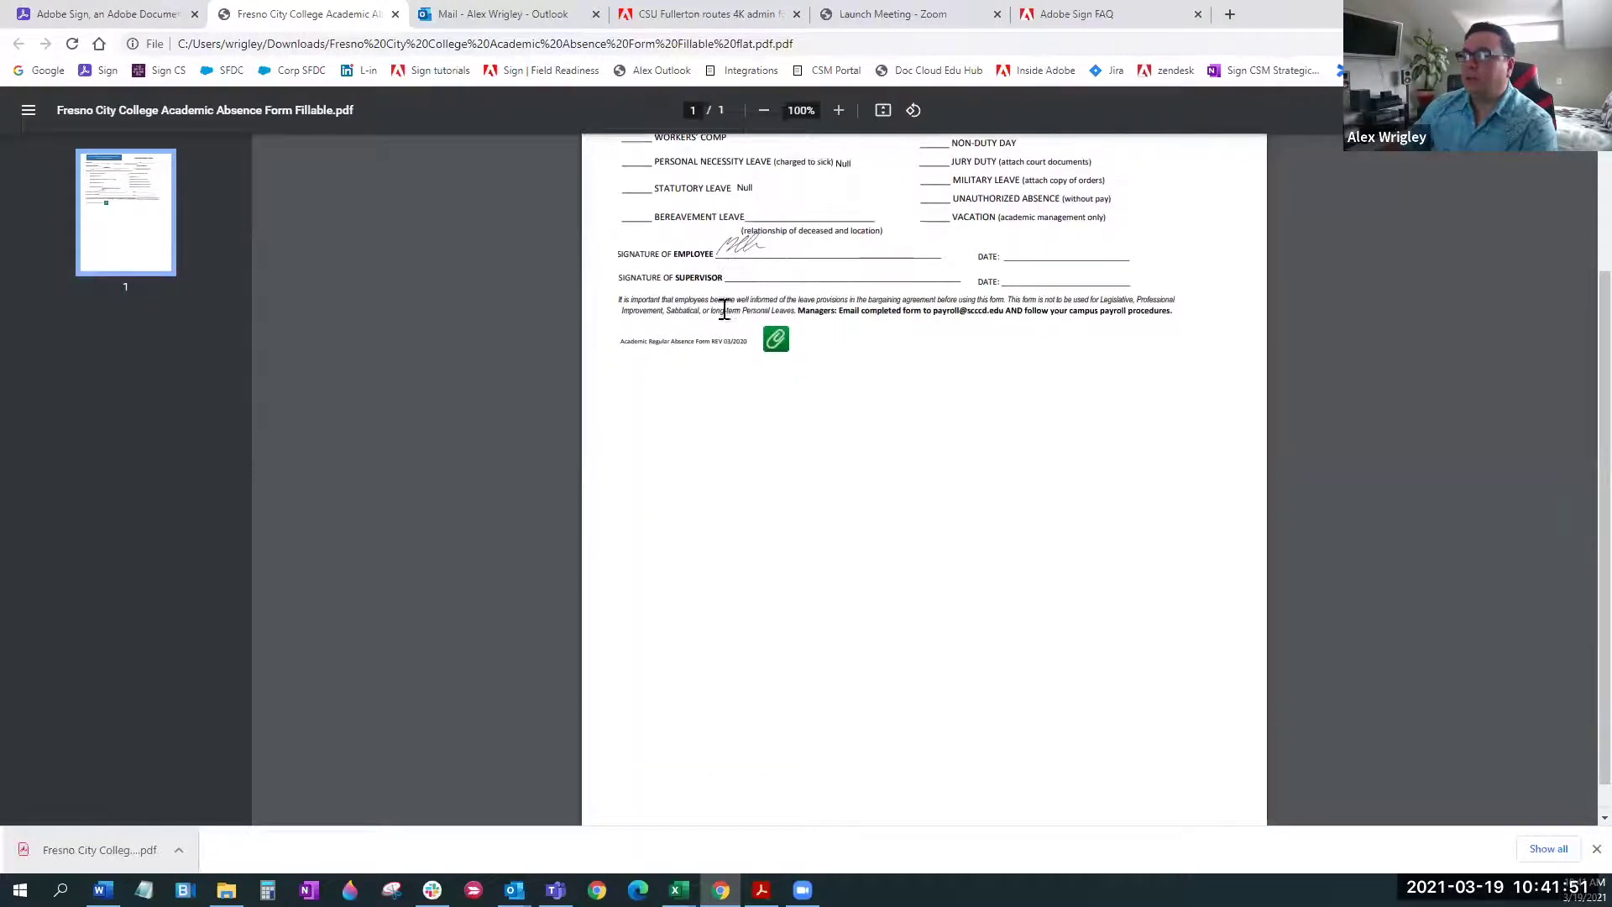
{"action": "scroll", "coordinate": [728, 306], "scroll_direction": "up", "scroll_amount": 3}
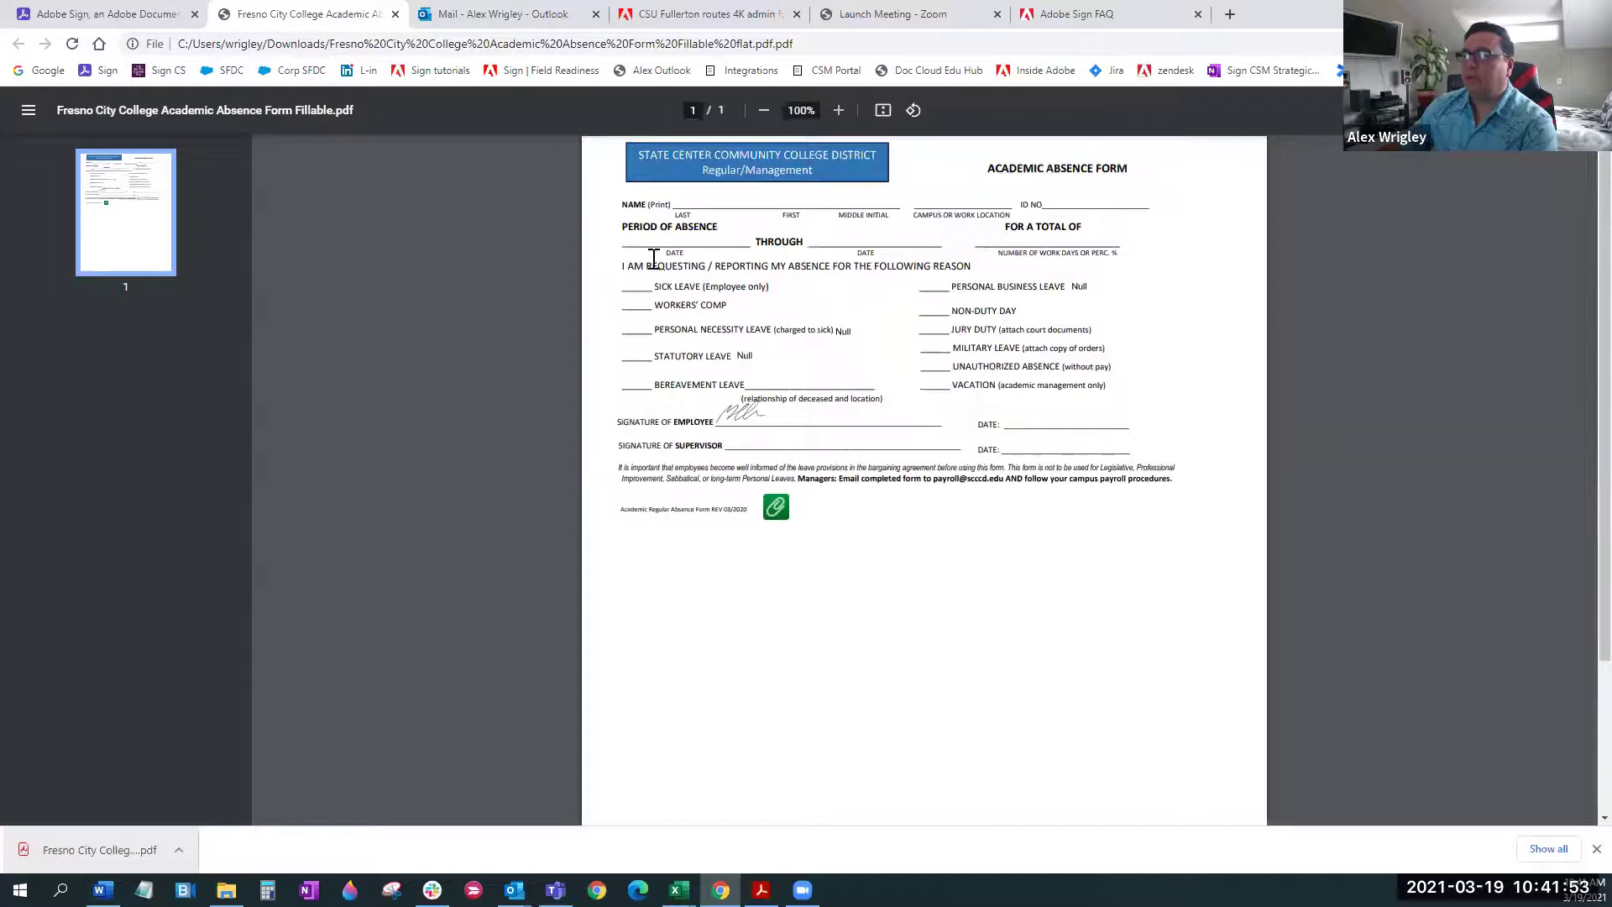
Back in Adobe Sign, close Original Files and bring up the agreement's File Attachments list
{"action": "left_click", "coordinate": [126, 14]}
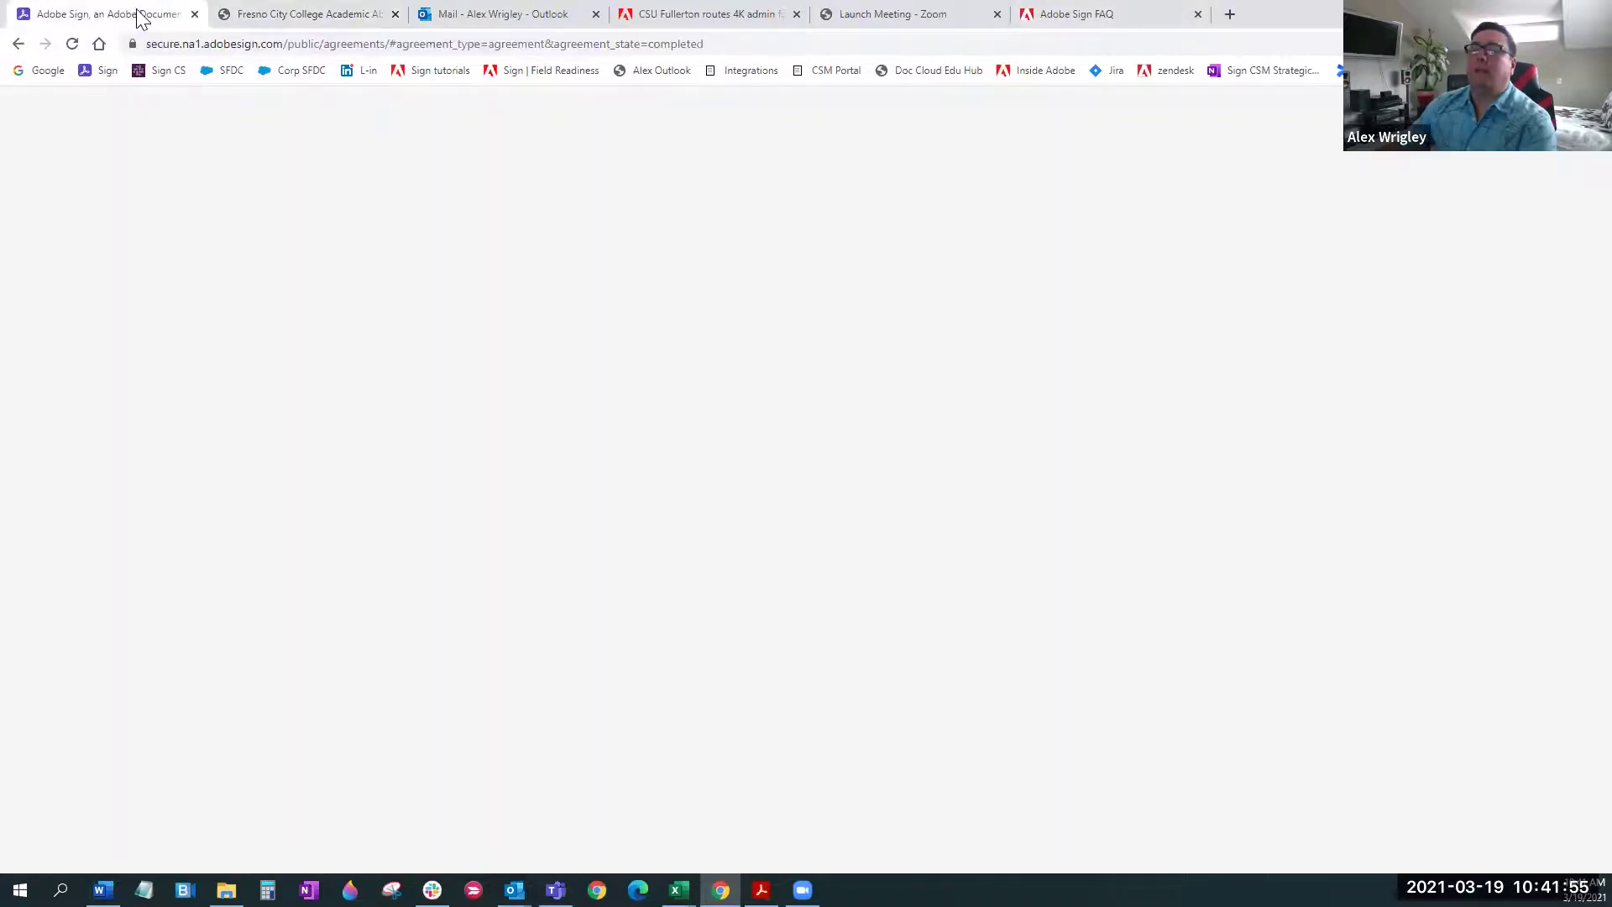
{"action": "left_click", "coordinate": [948, 527]}
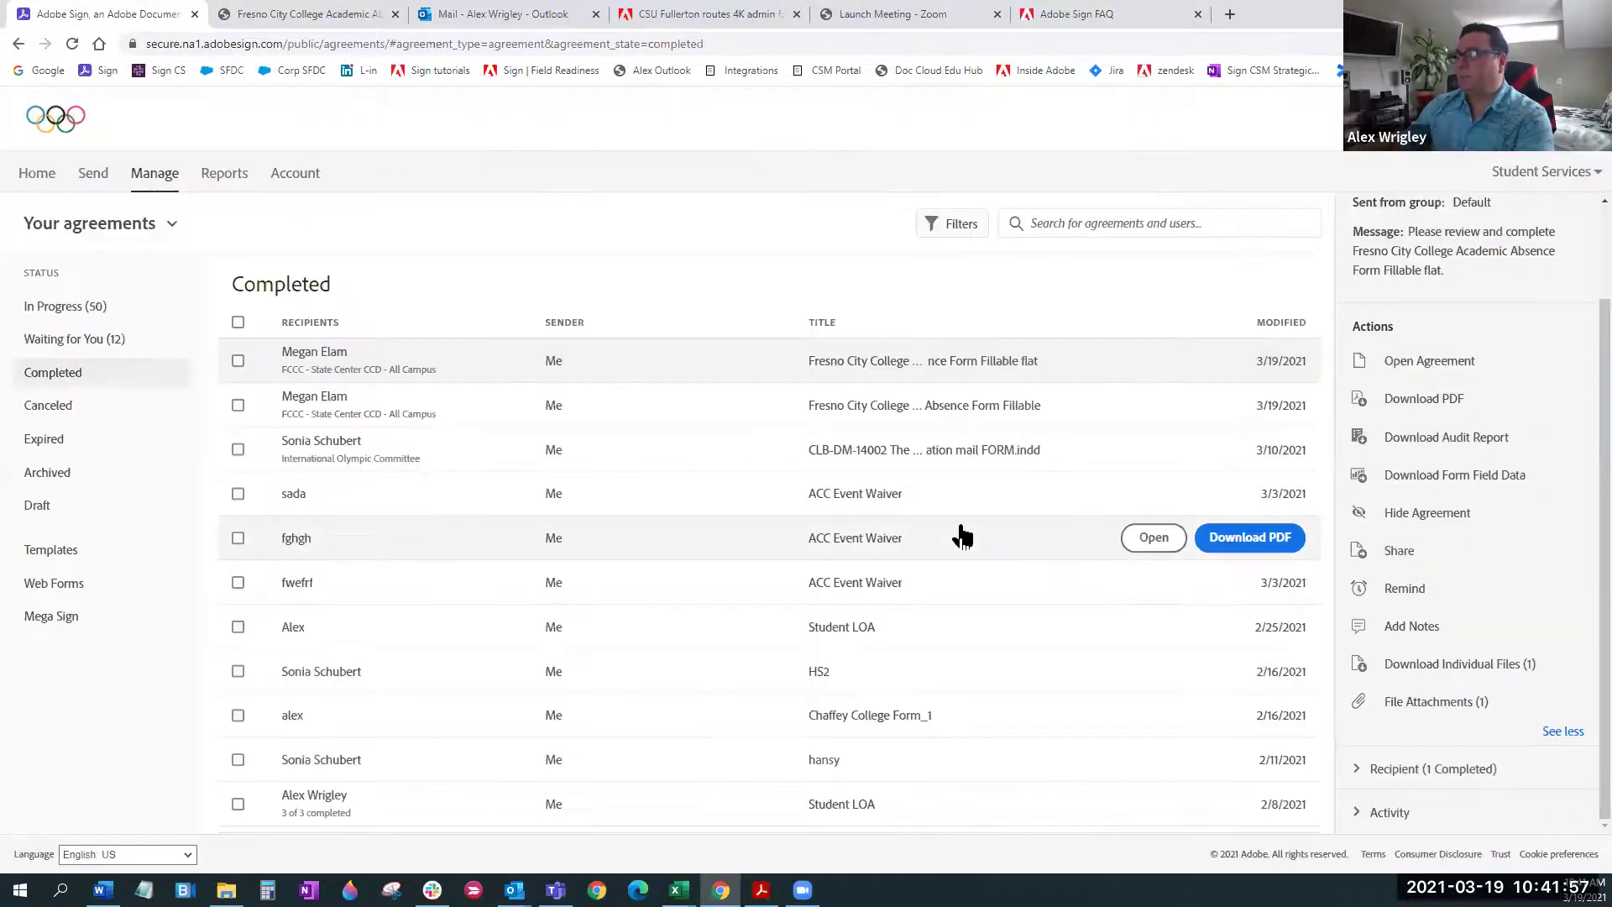
{"action": "left_click", "coordinate": [1435, 702]}
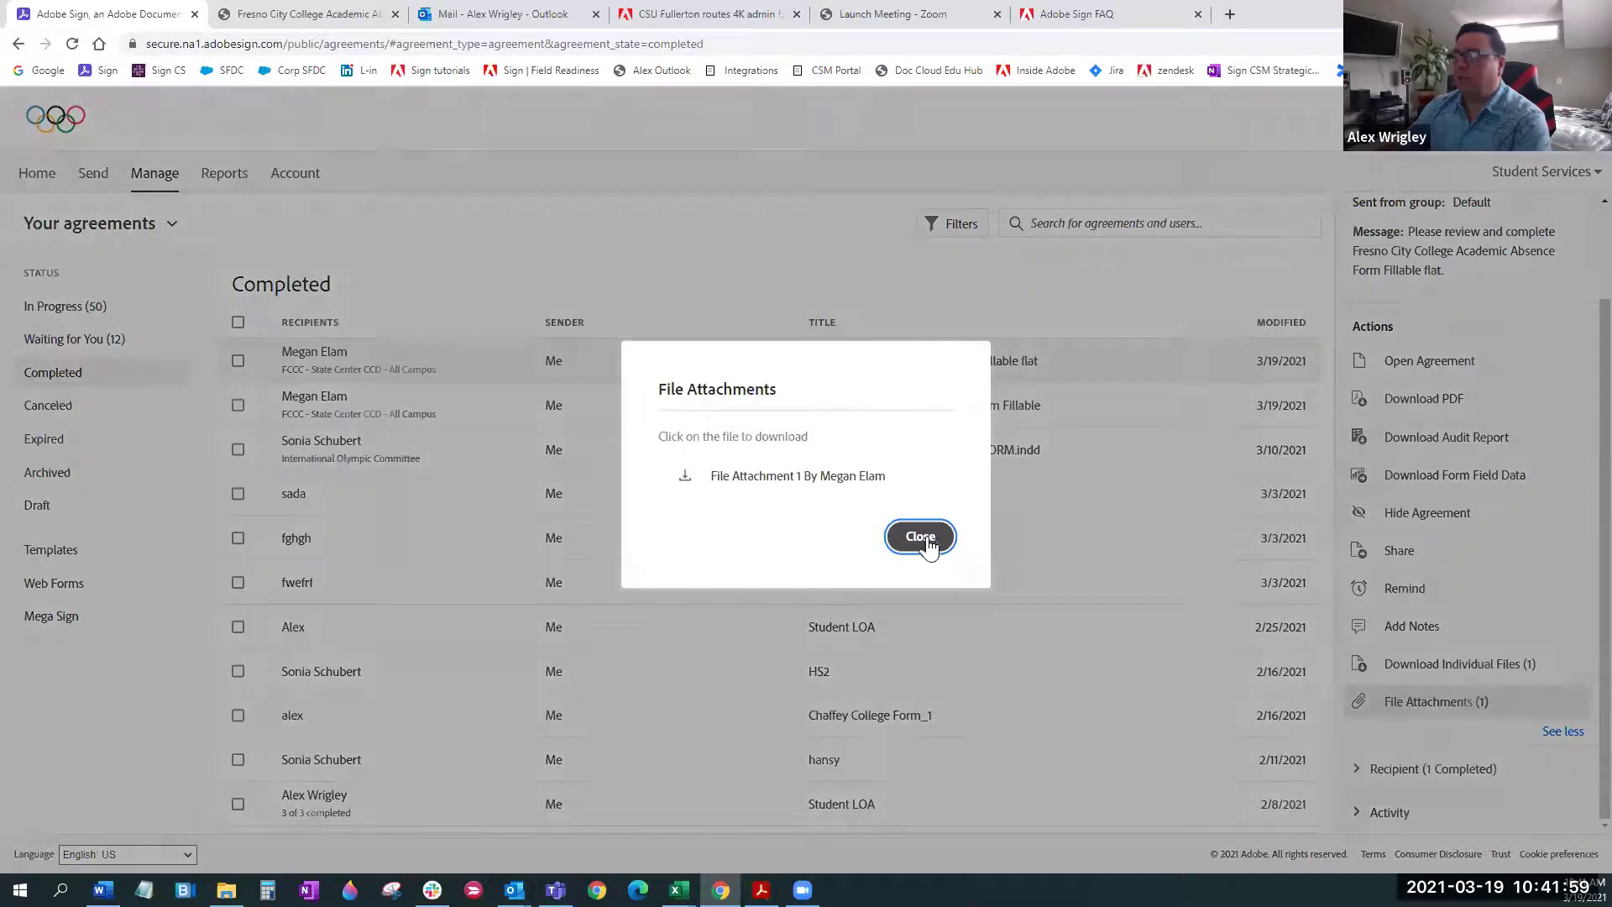
Download File Attachment 1.pdf, view it in its own tab, then return to Adobe Sign
{"action": "left_click", "coordinate": [784, 476]}
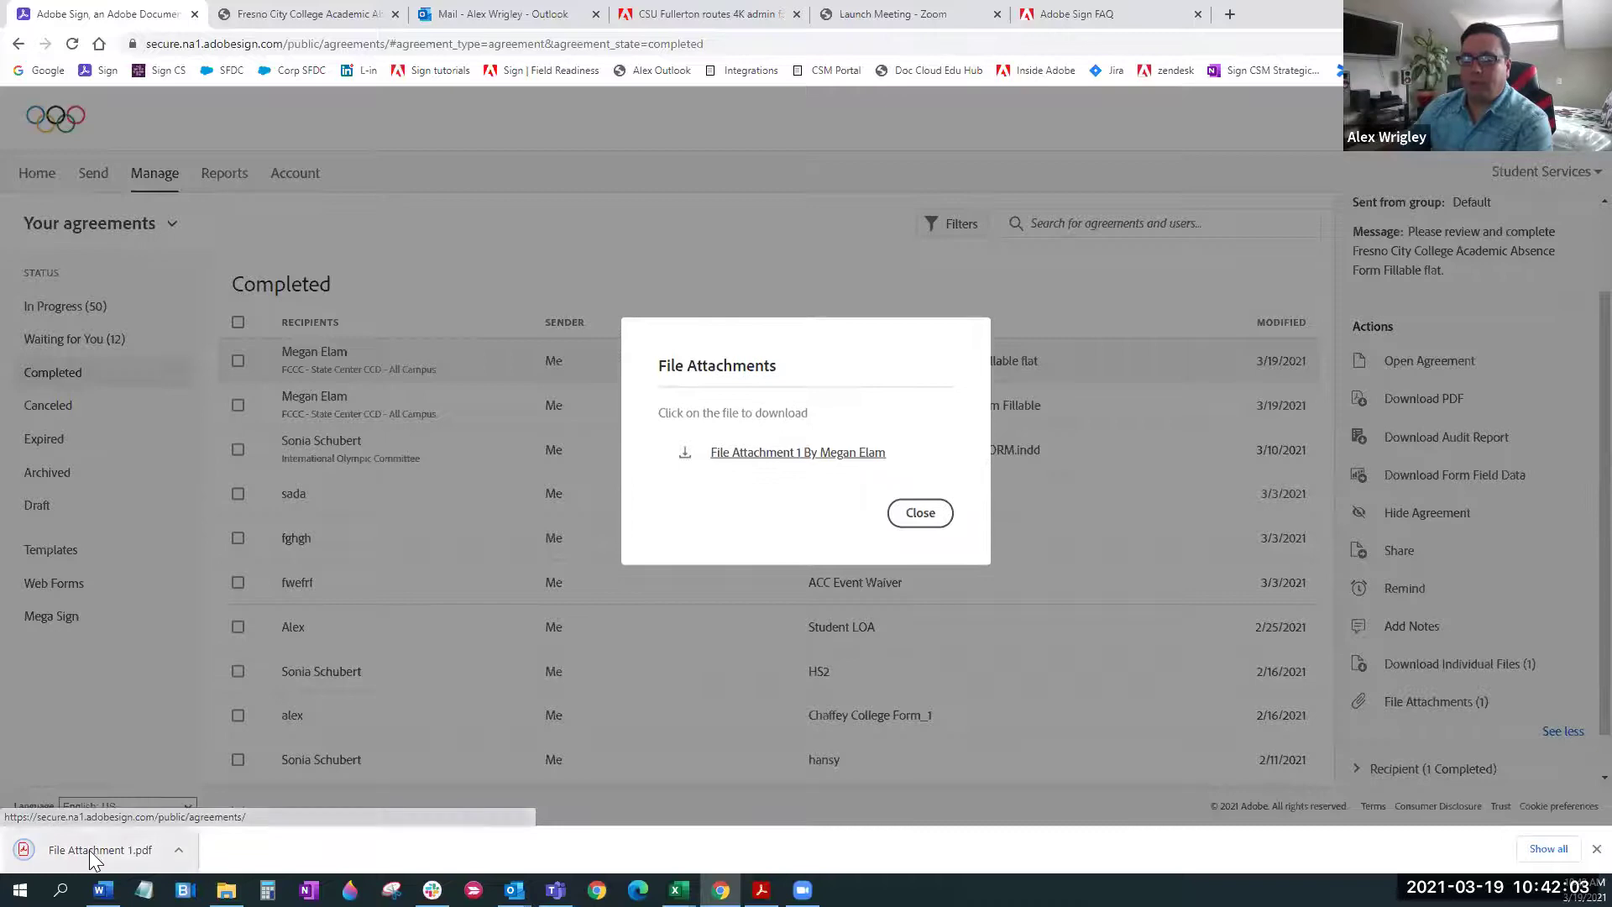
{"action": "left_click", "coordinate": [89, 850]}
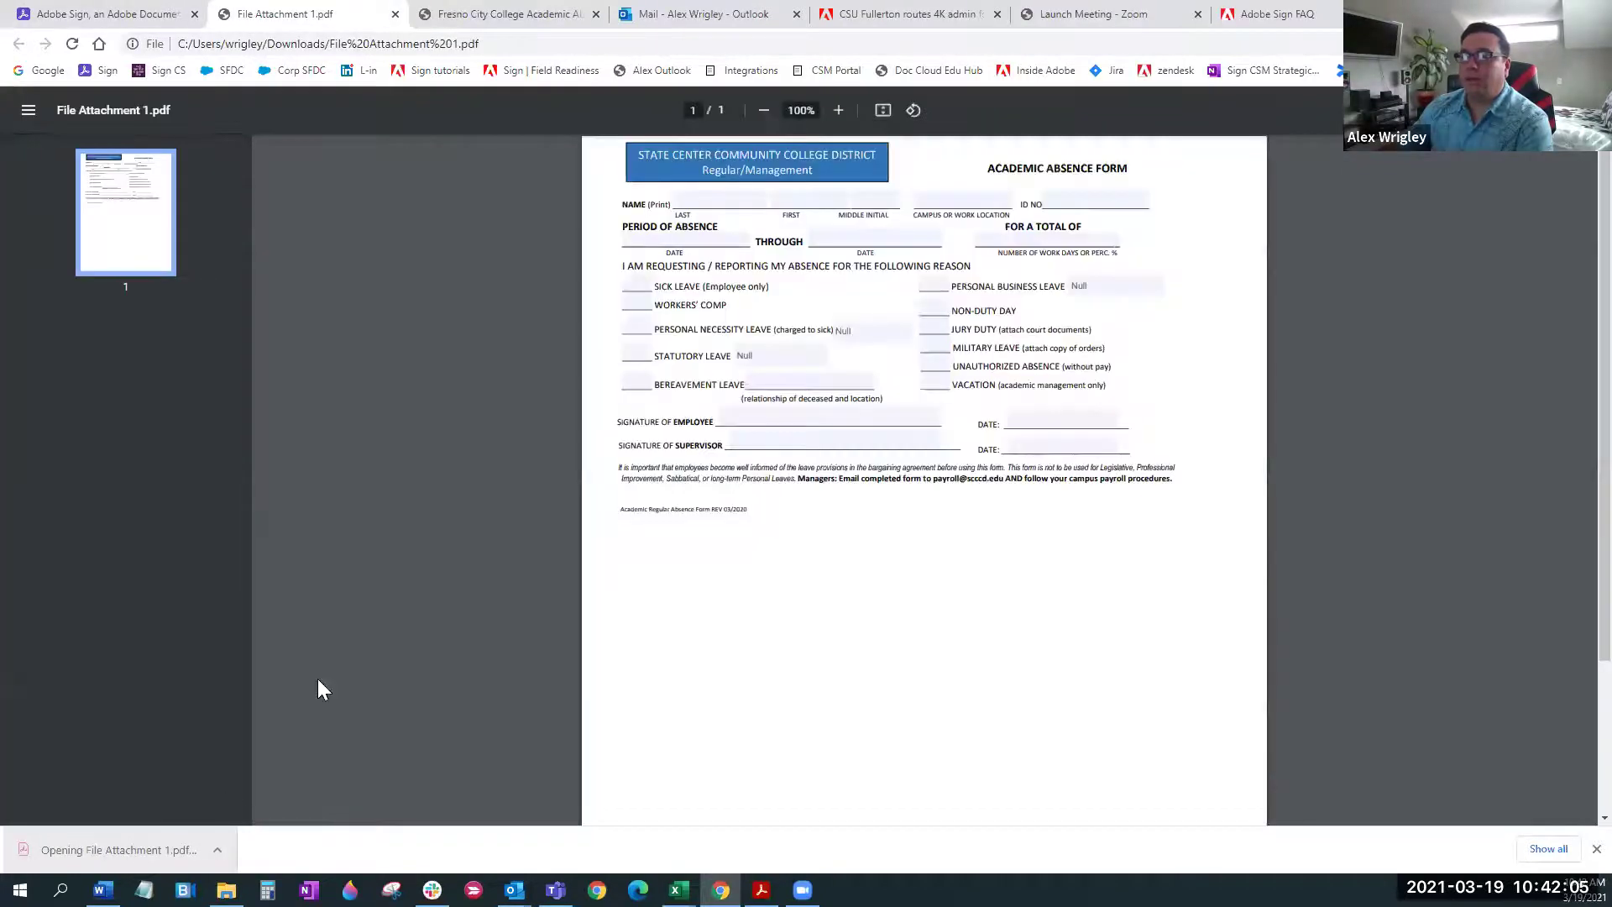
{"action": "left_click", "coordinate": [470, 17]}
{"action": "left_click", "coordinate": [342, 22]}
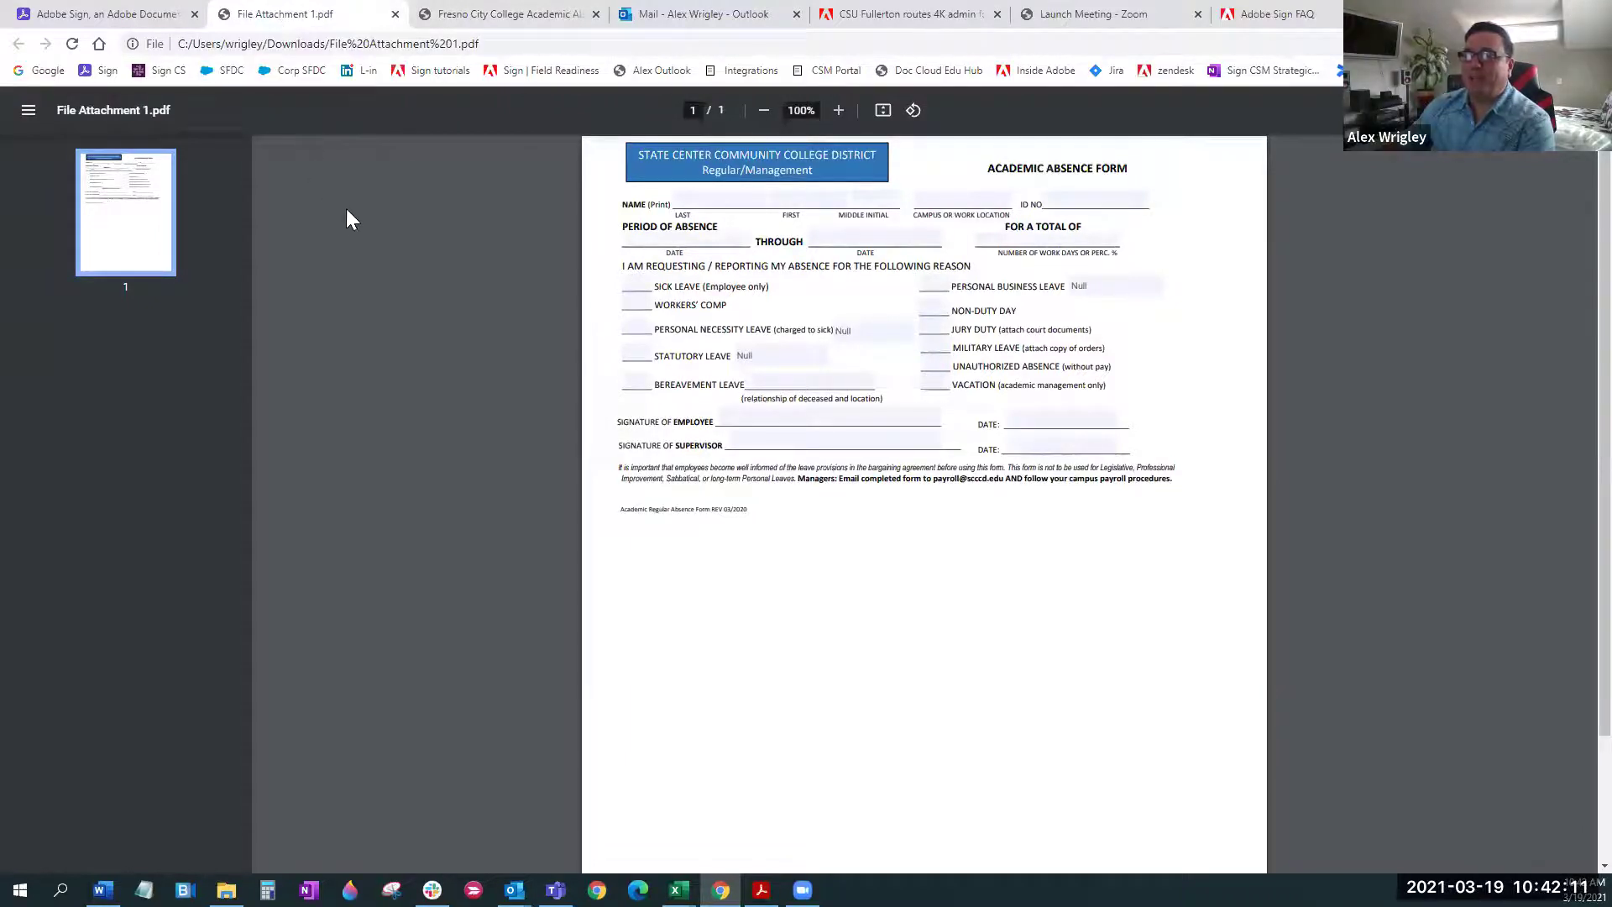
{"action": "left_click", "coordinate": [126, 15]}
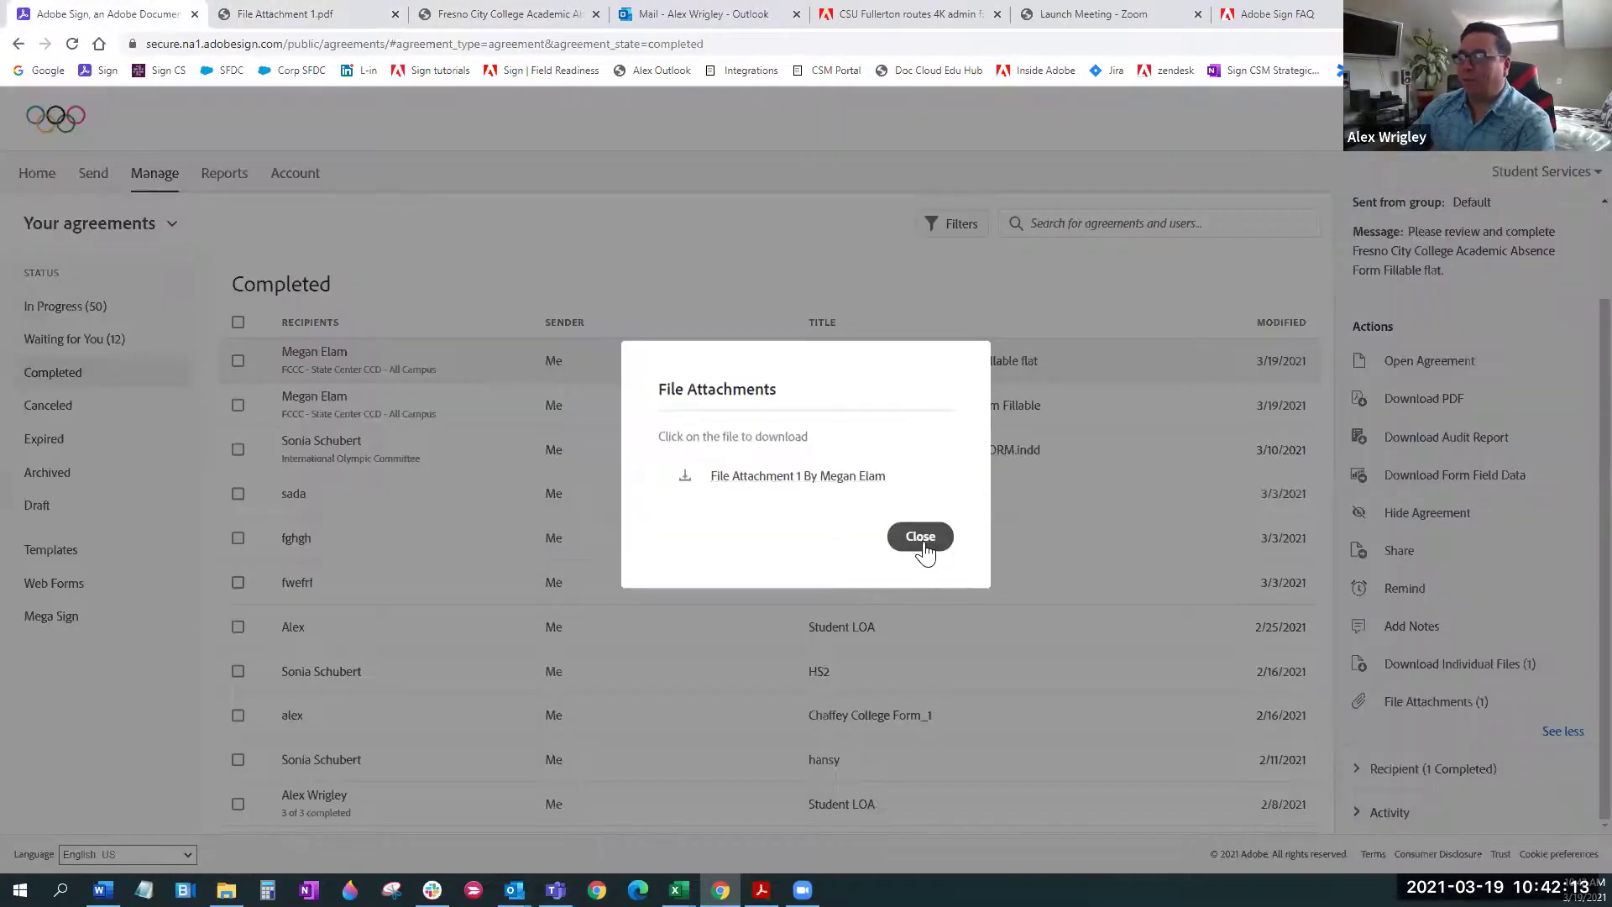
Close File Attachments and open the recipient panel showing the single signer completed on Mar 19, 2021
{"action": "left_click", "coordinate": [921, 538]}
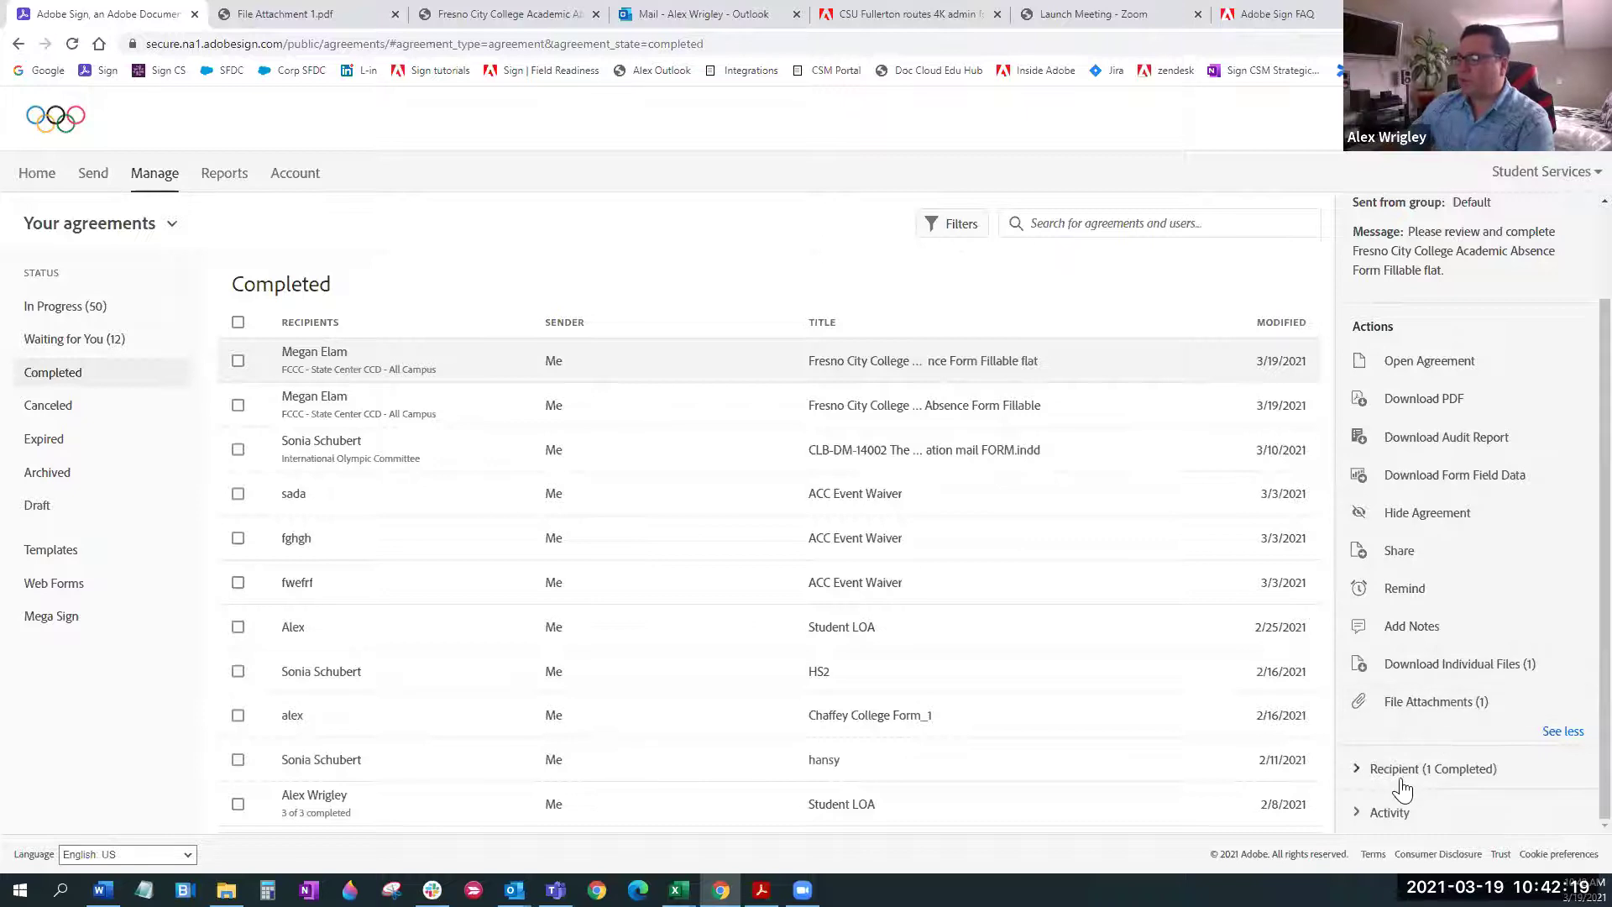
{"action": "left_click", "coordinate": [1357, 769]}
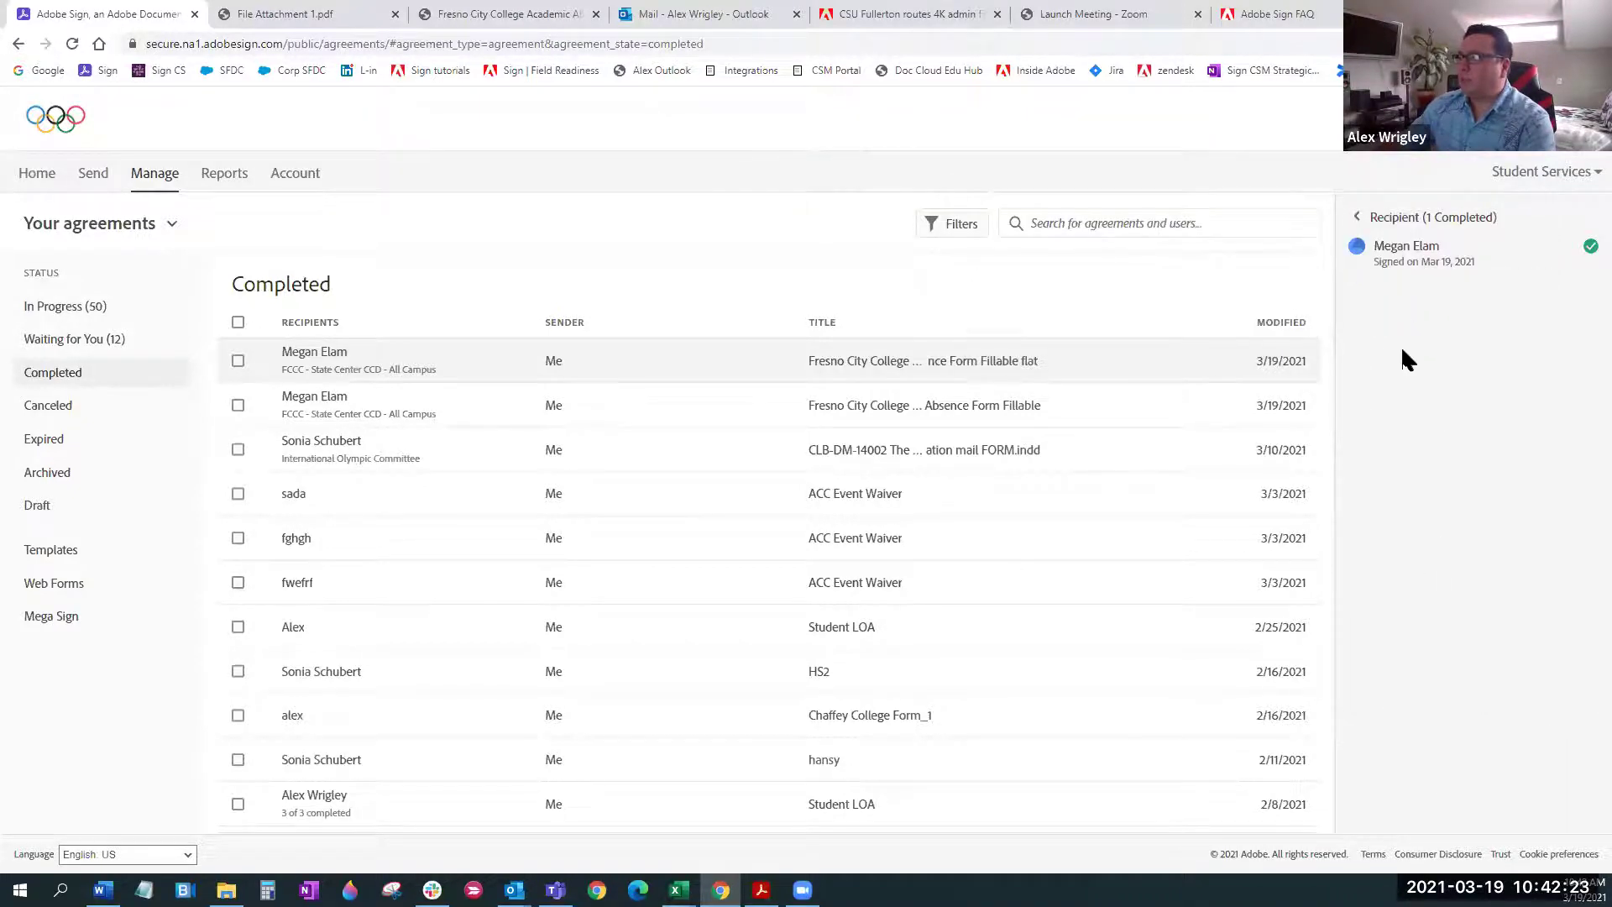
{"action": "mouse_move", "coordinate": [1398, 256]}
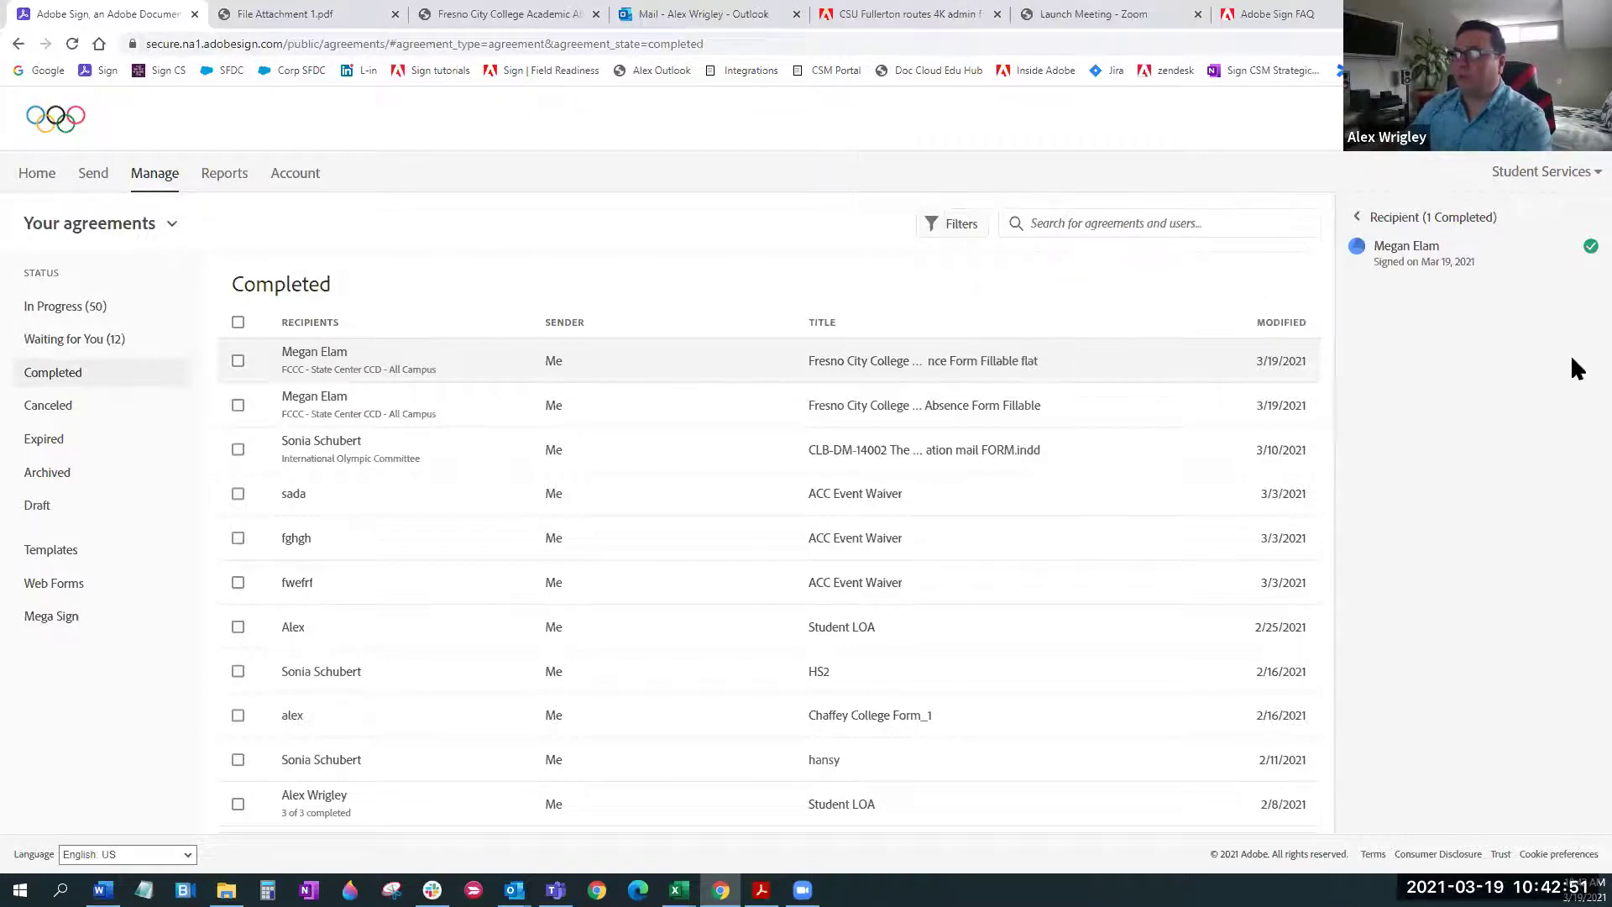
Read the agreement's activity timeline, then switch to the In Progress list of 50 agreements
{"action": "left_click", "coordinate": [1357, 217]}
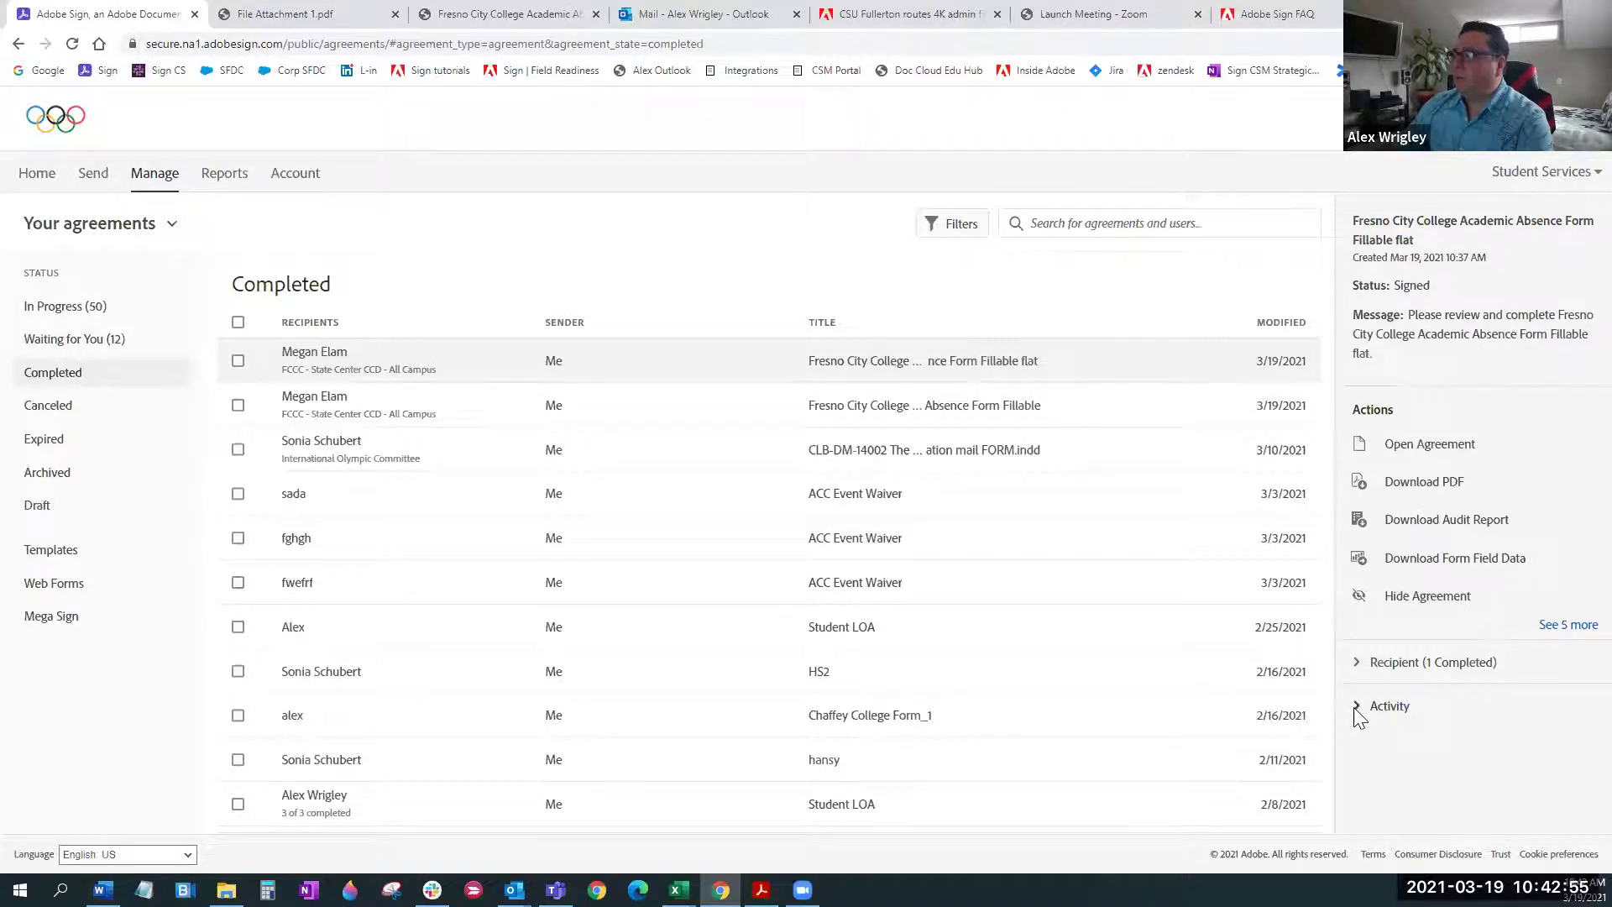
{"action": "left_click", "coordinate": [1358, 735]}
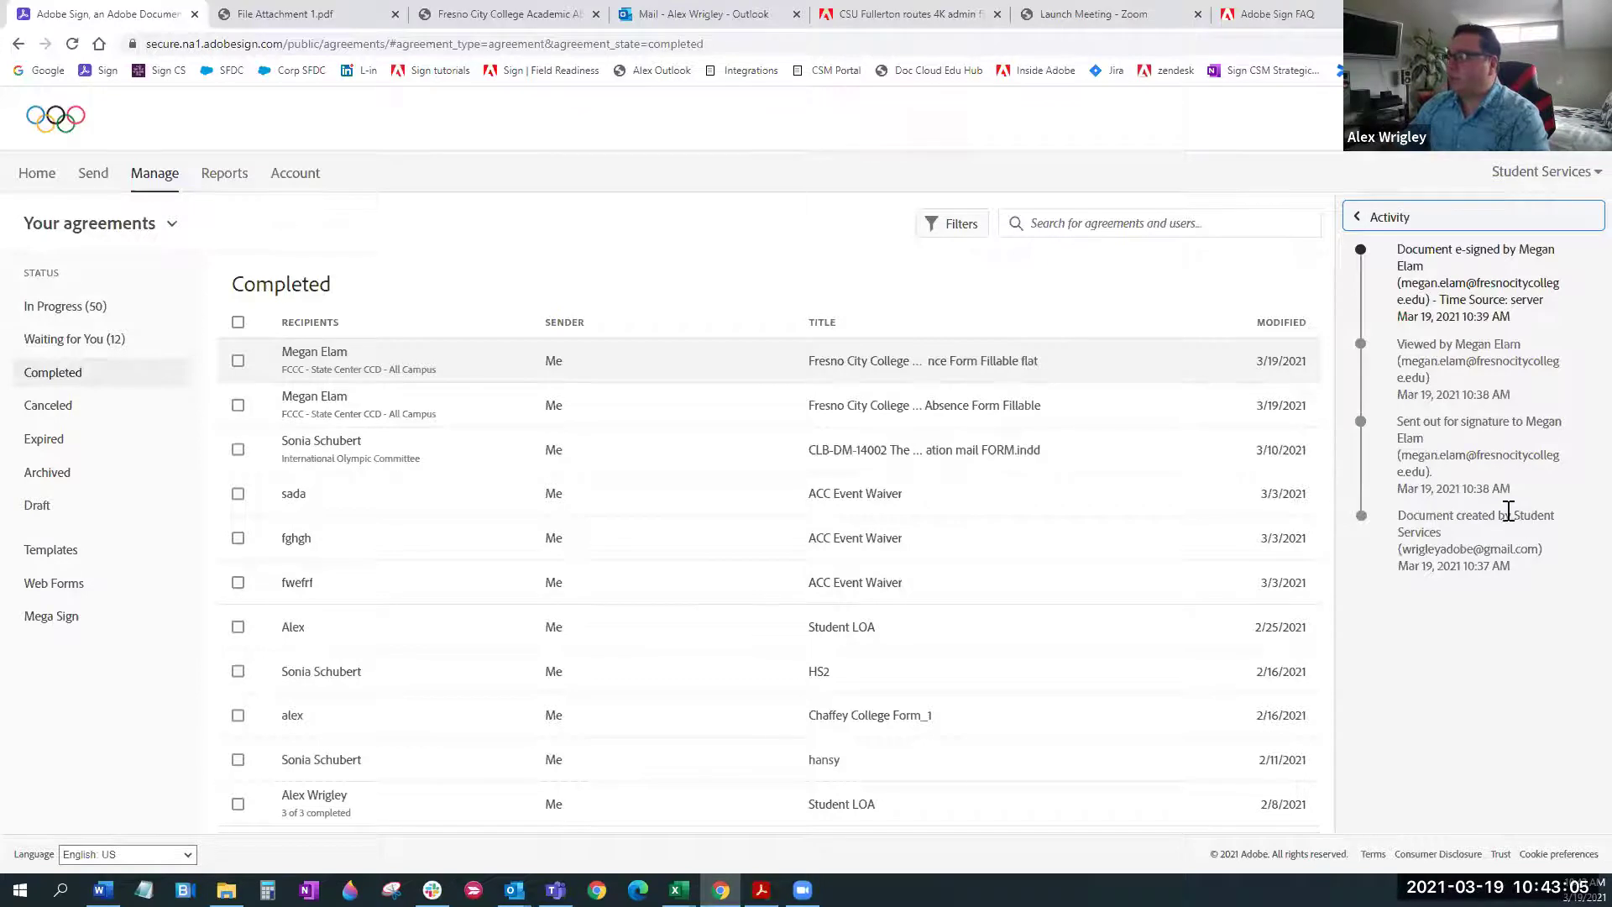
{"action": "left_click_drag", "start_coordinate": [1401, 549], "coordinate": [1537, 549]}
{"action": "left_click", "coordinate": [1510, 615]}
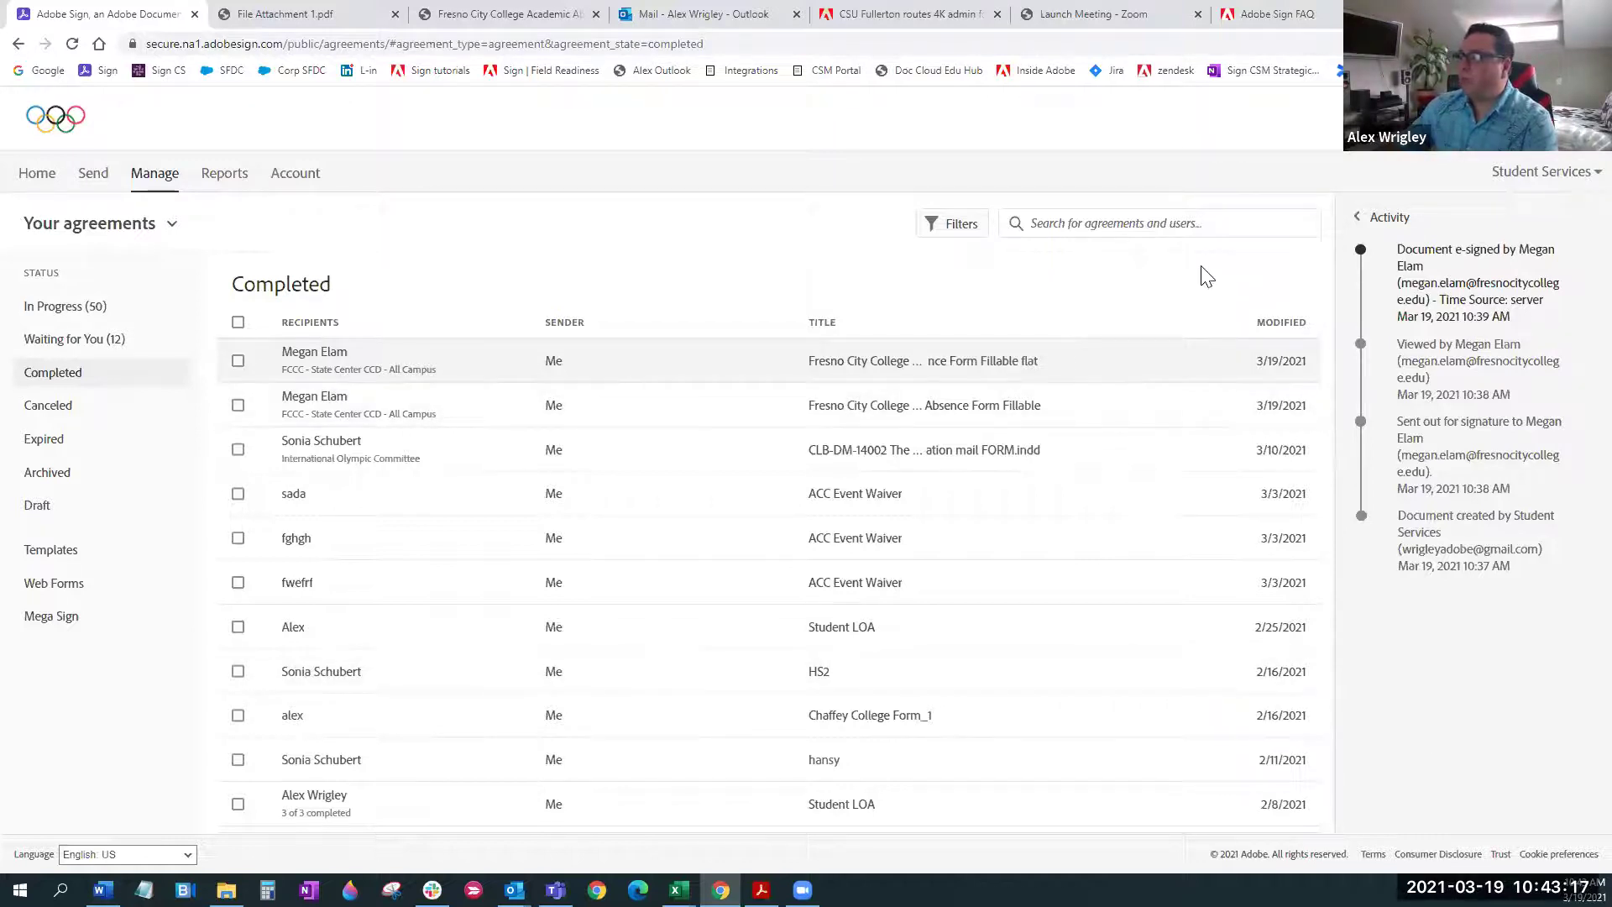
{"action": "left_click", "coordinate": [1355, 217]}
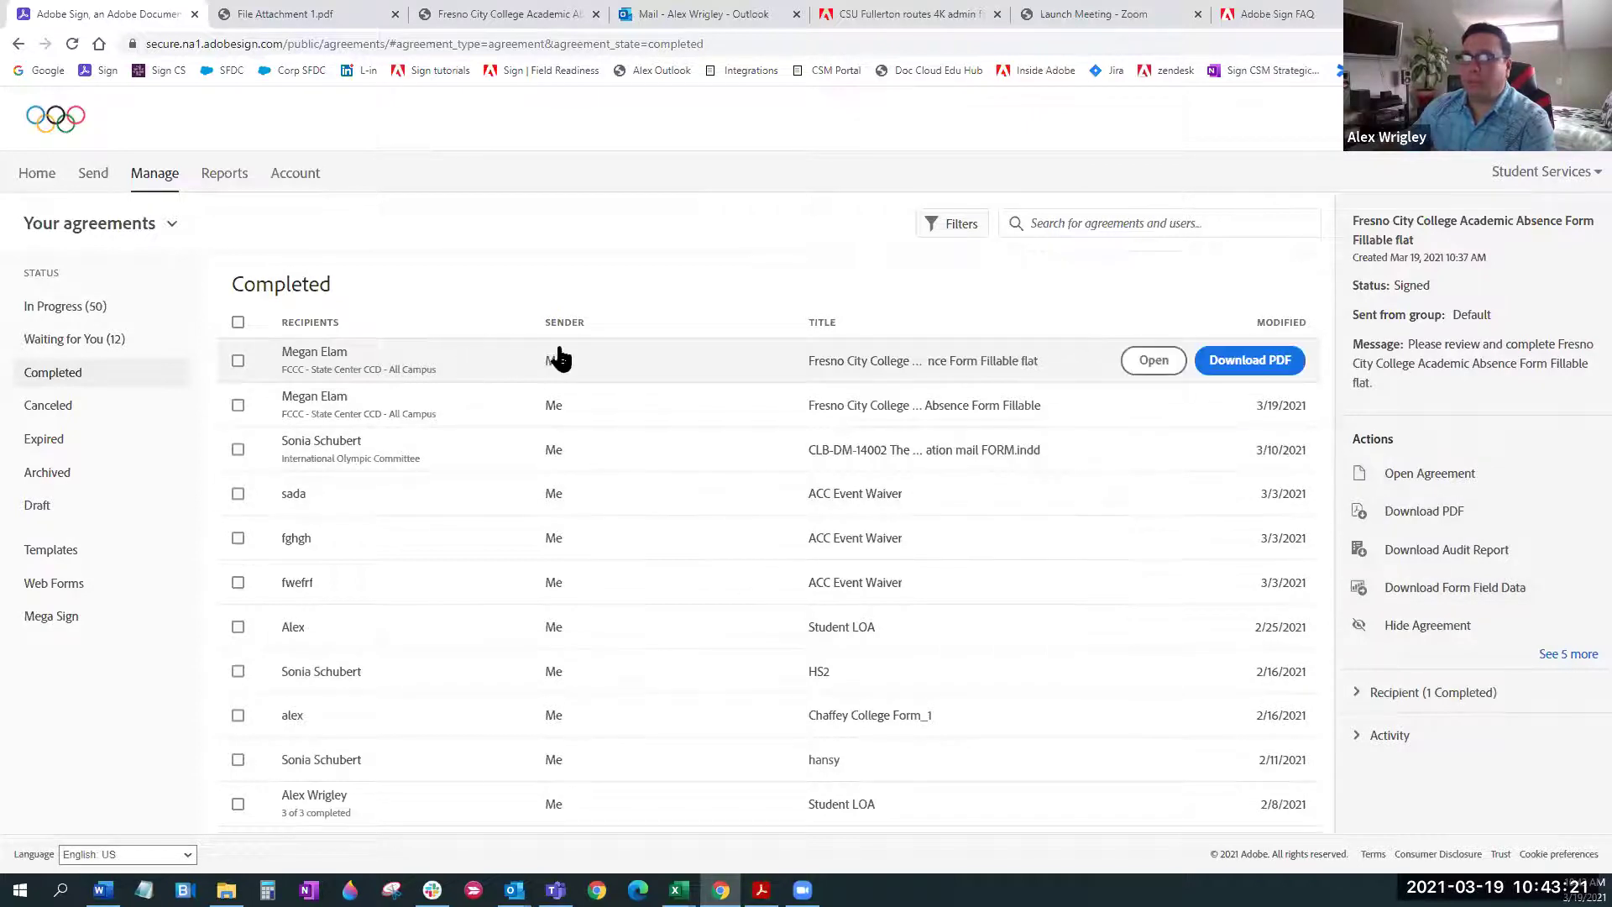
{"action": "left_click", "coordinate": [69, 309]}
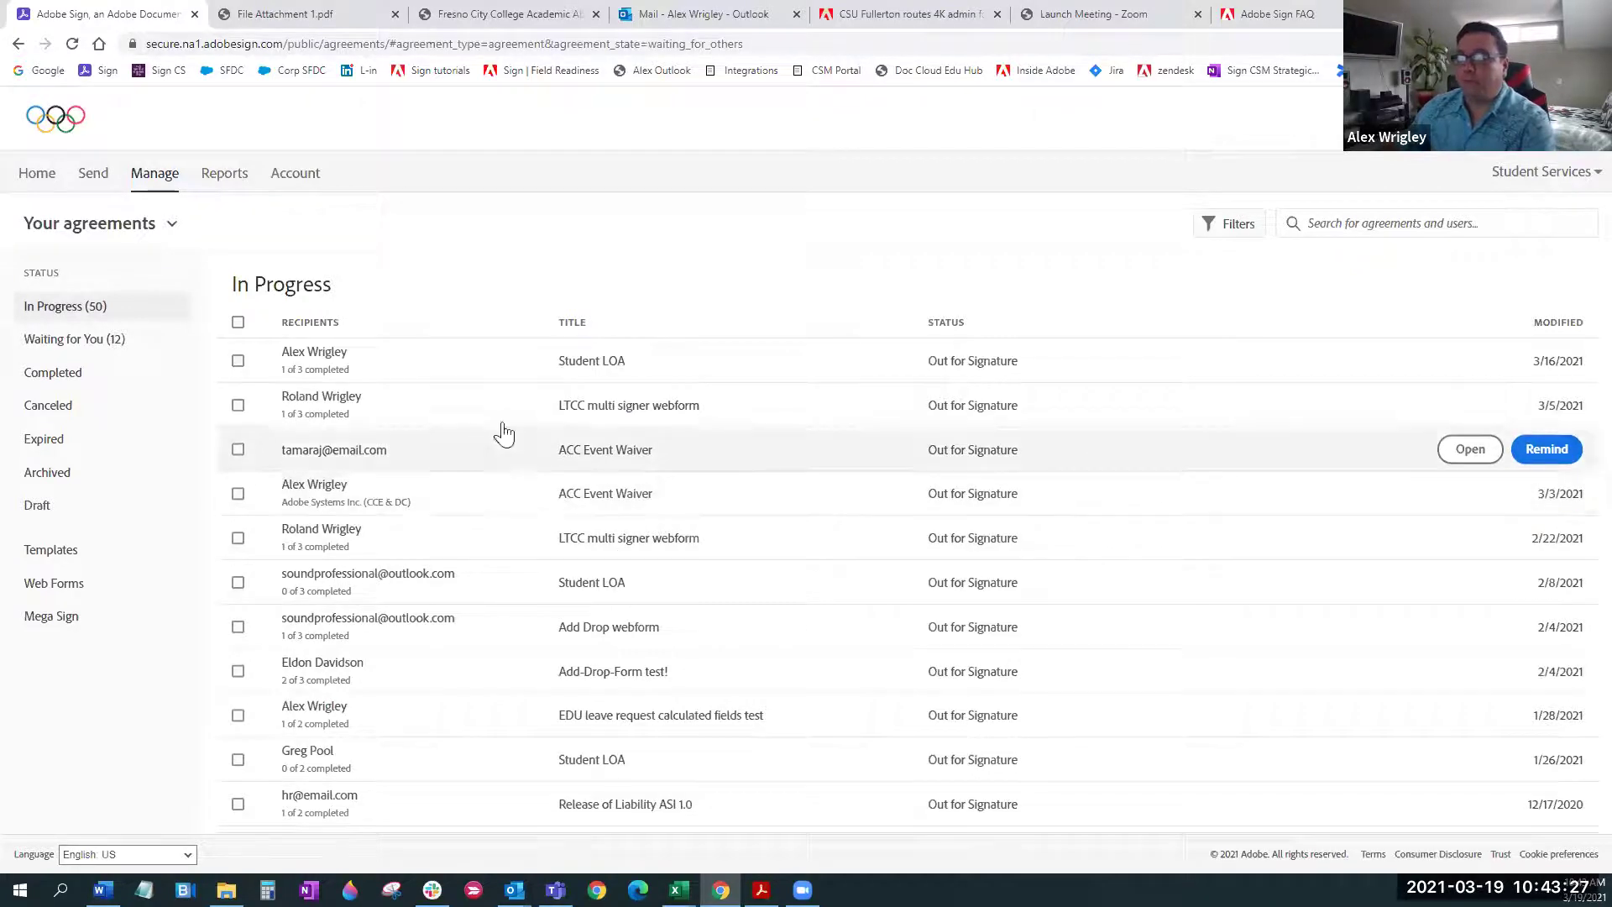
Open the Student LOA agreement, expand its actions, and close Add Expiration Date without setting a date
{"action": "left_click", "coordinate": [433, 372]}
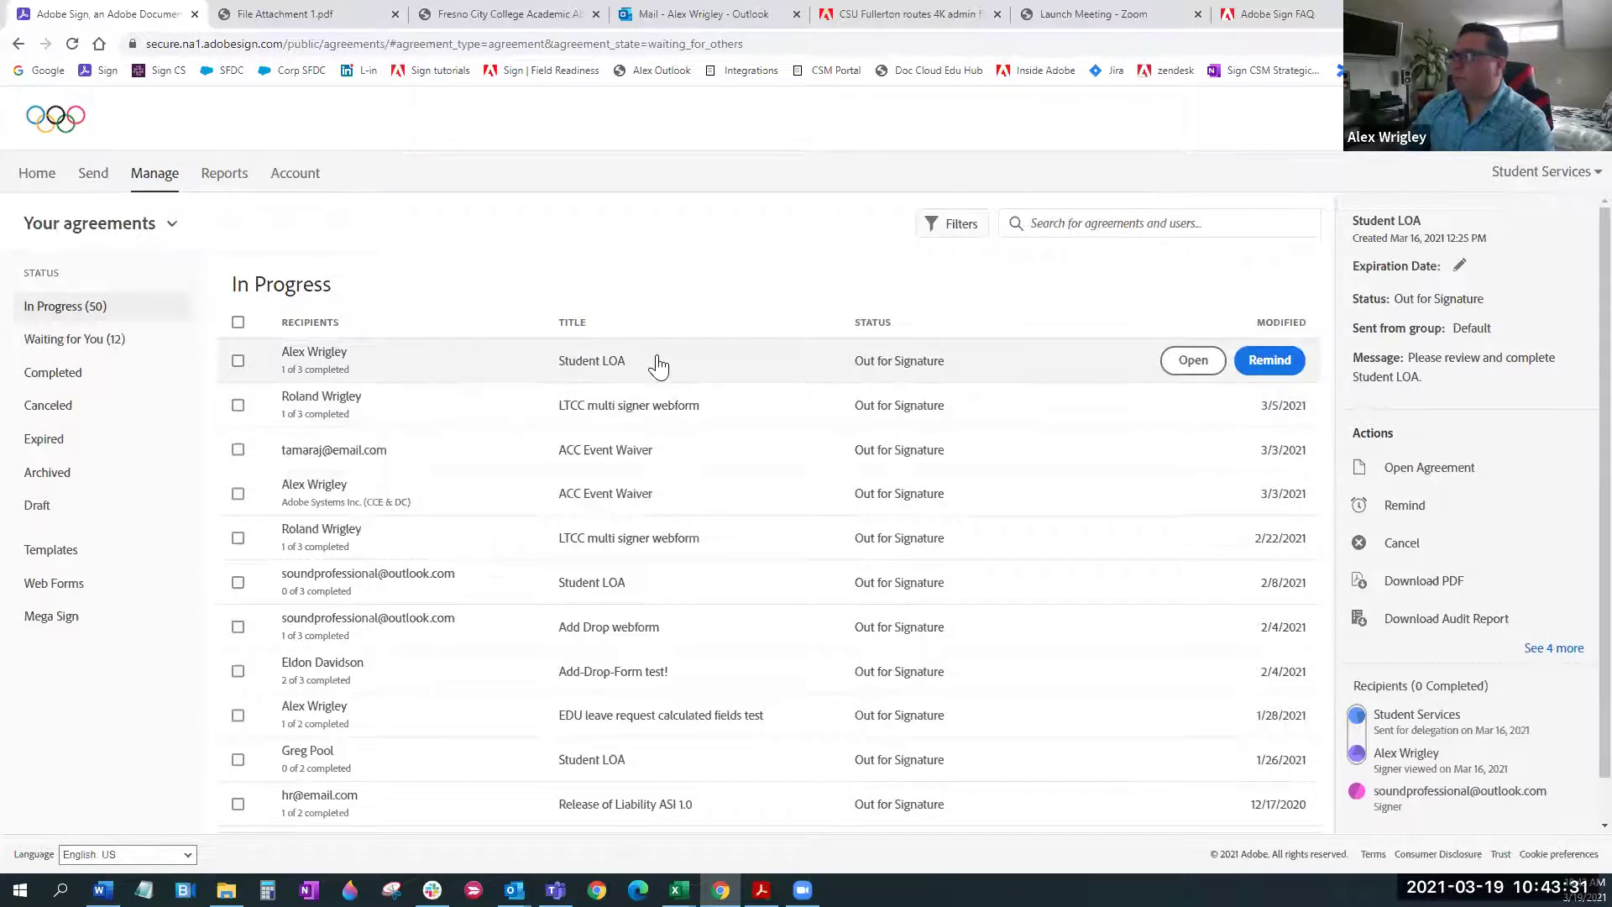
{"action": "left_click", "coordinate": [1552, 648]}
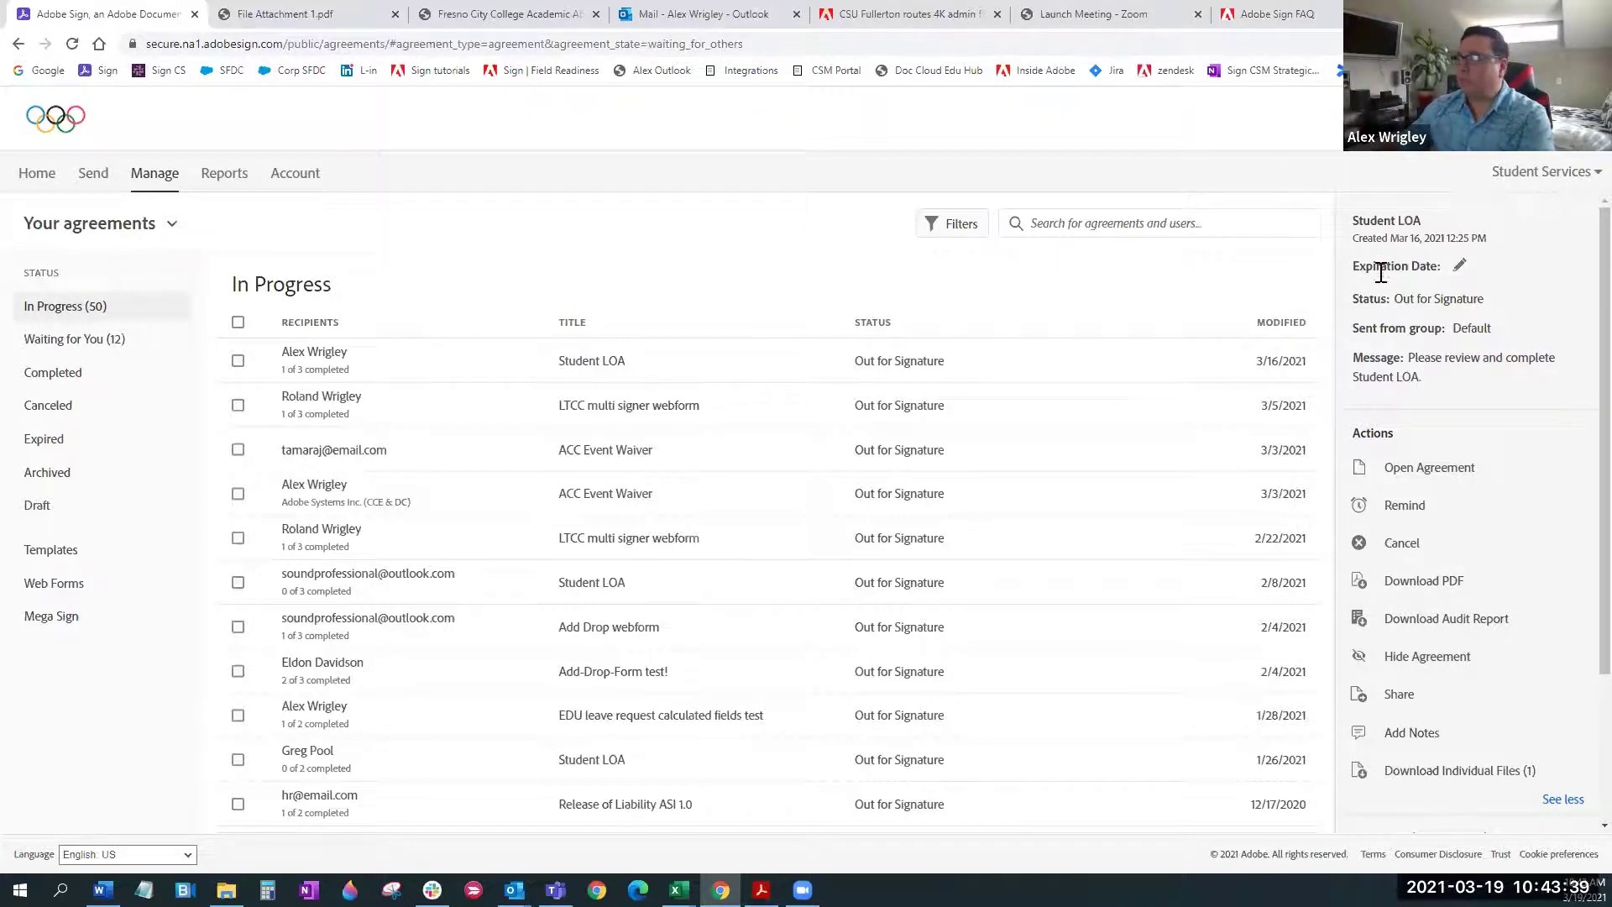
{"action": "left_click", "coordinate": [1460, 267]}
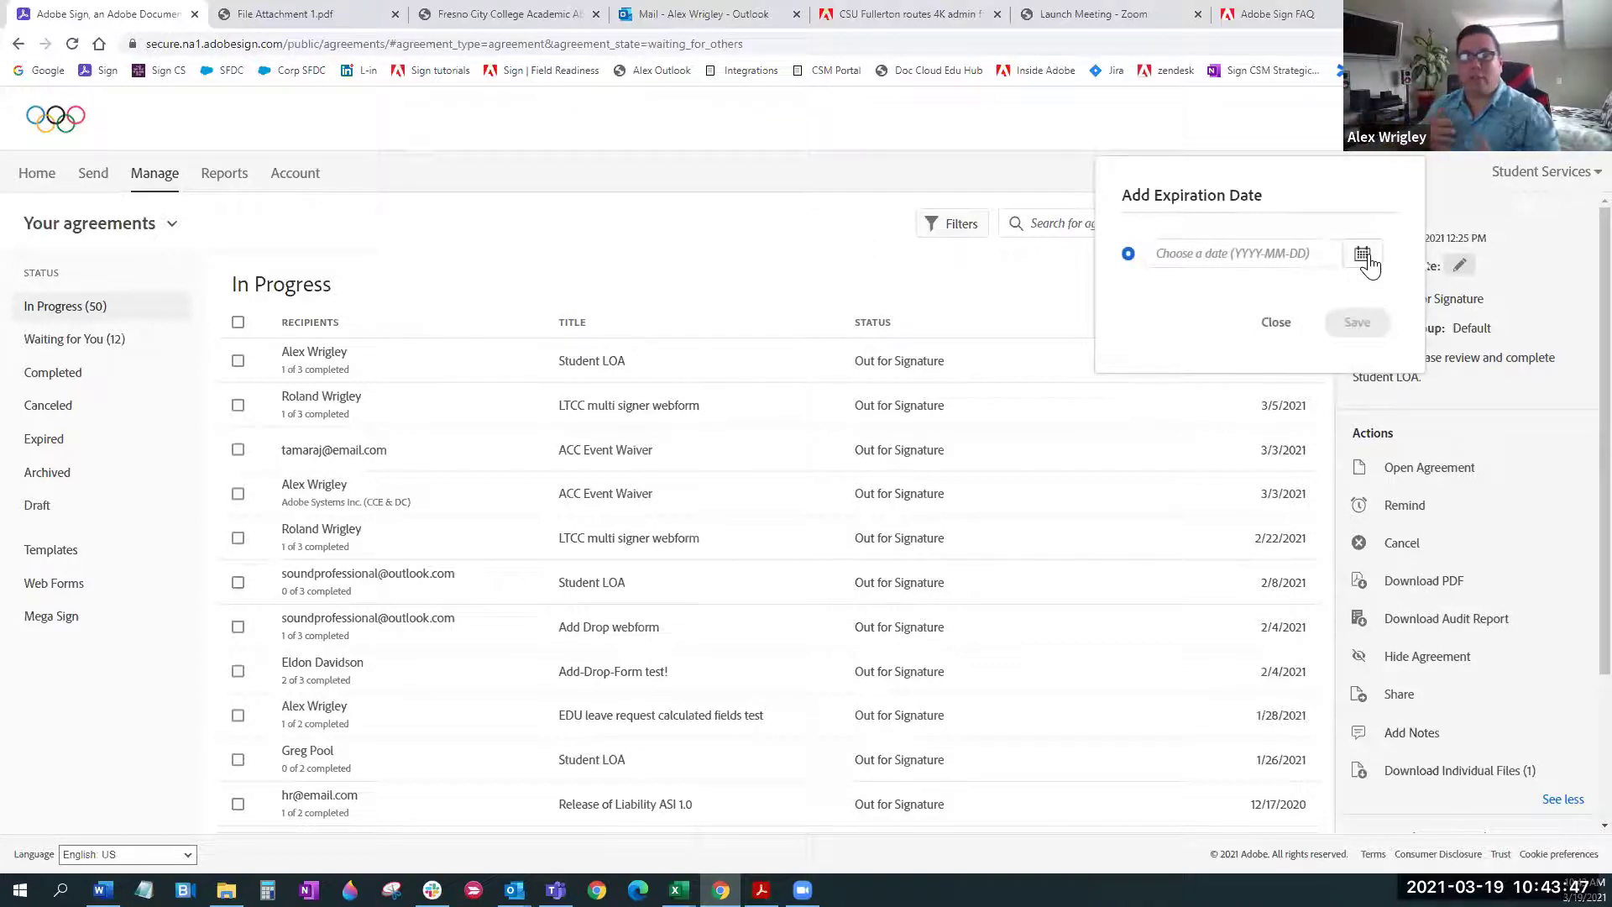
{"action": "left_click", "coordinate": [1276, 325]}
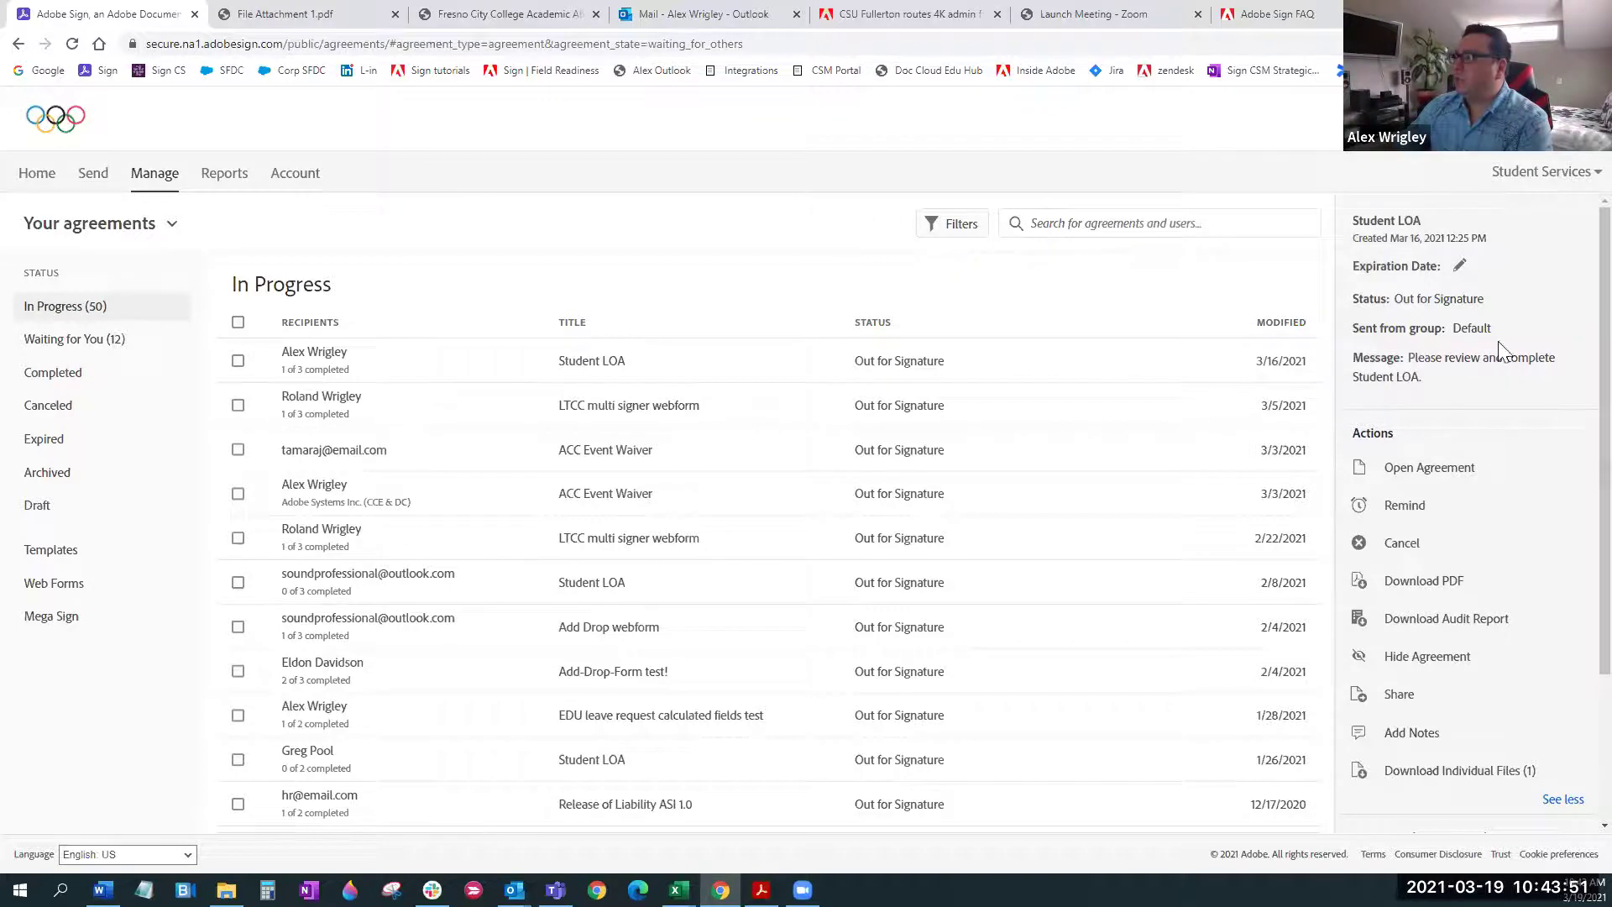
{"action": "left_click_drag", "start_coordinate": [1355, 302], "coordinate": [1412, 303]}
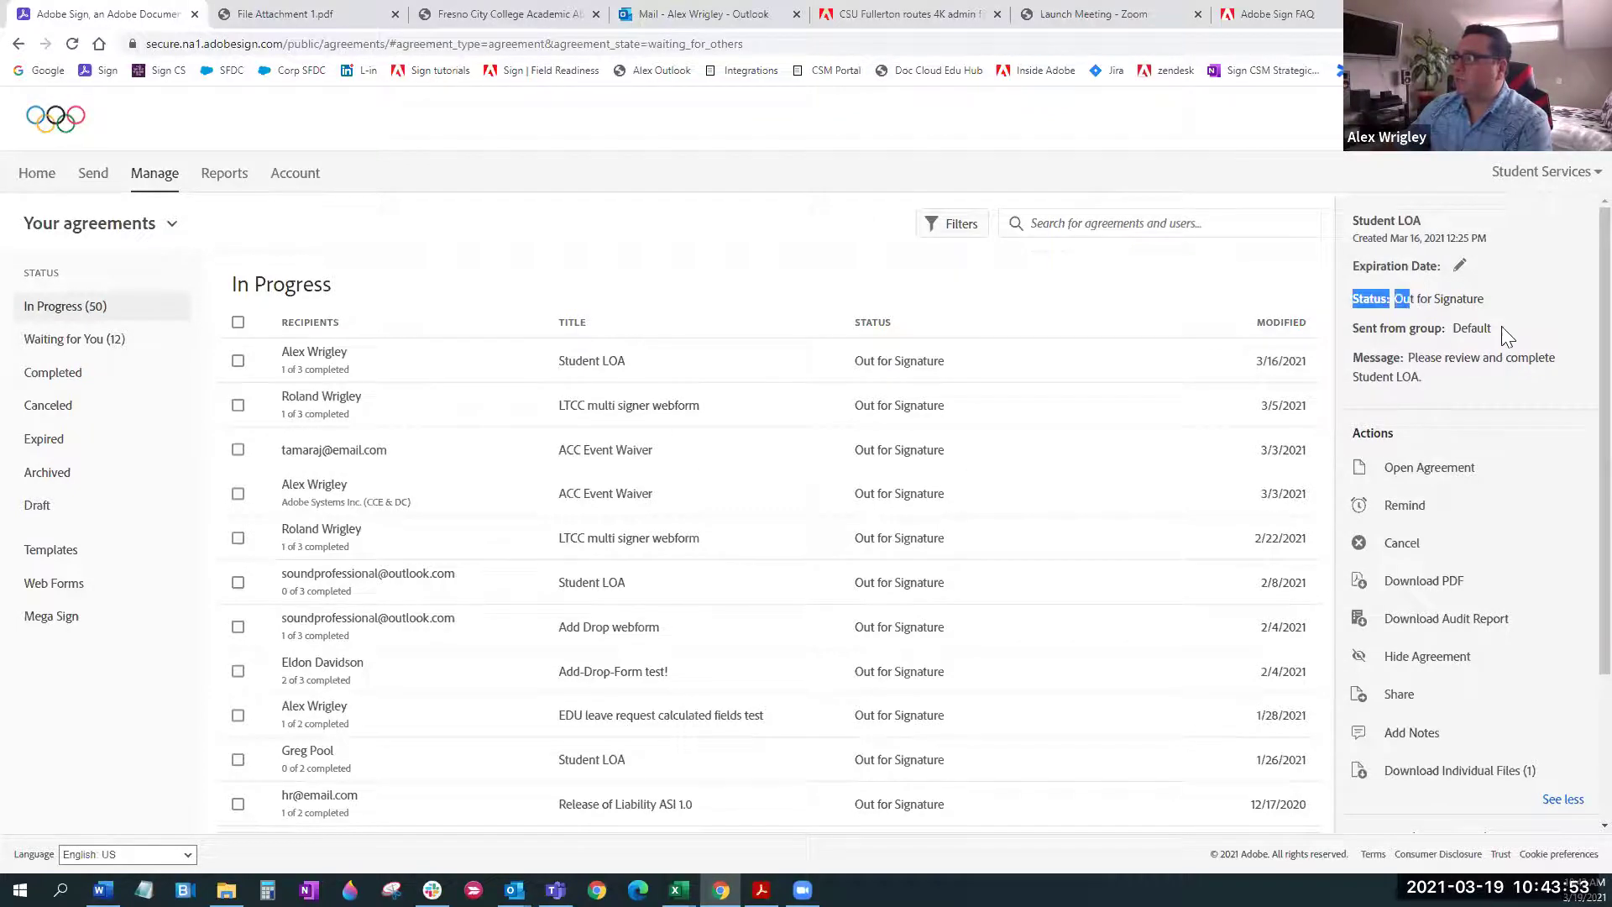
{"action": "scroll", "coordinate": [1477, 420], "scroll_direction": "down", "scroll_amount": 1}
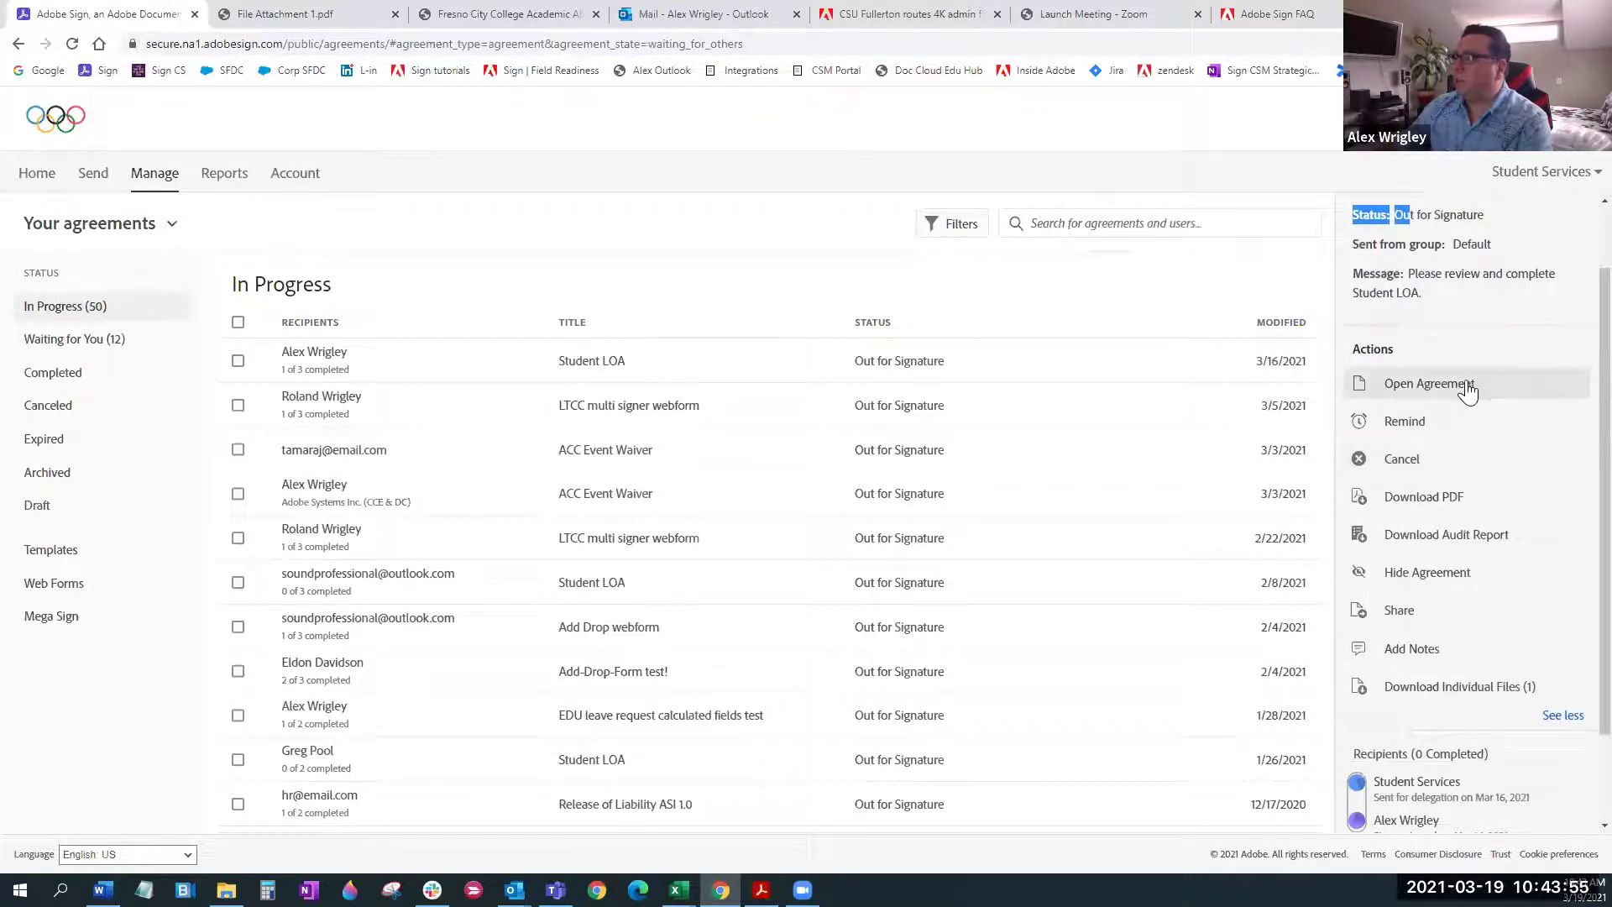
{"action": "left_click", "coordinate": [1464, 386]}
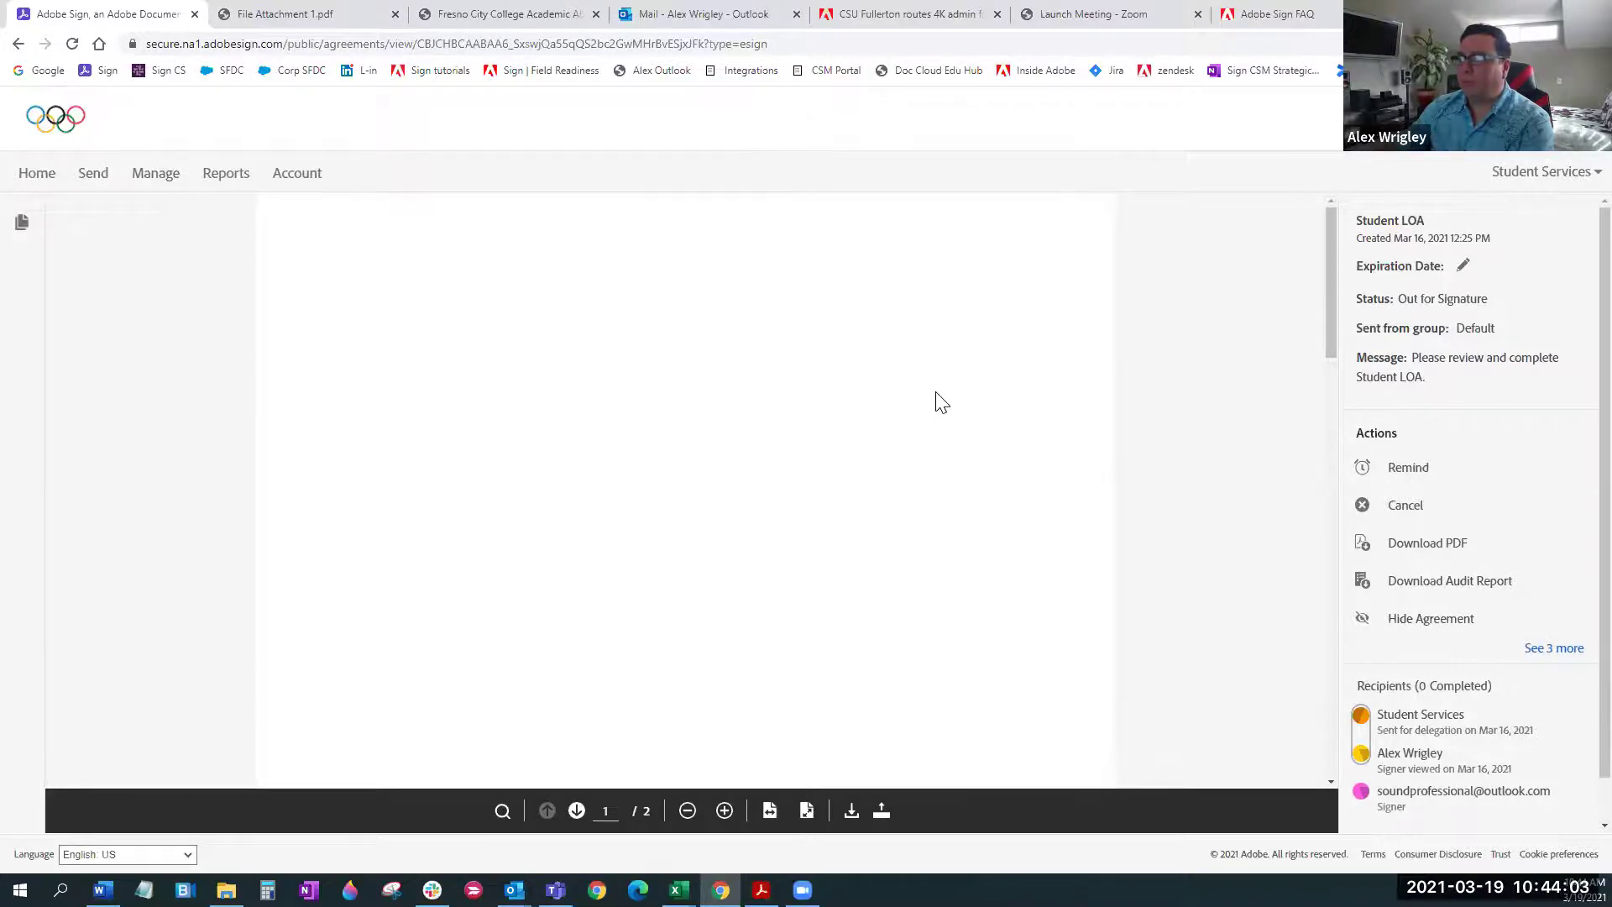
{"action": "scroll", "coordinate": [933, 393], "scroll_direction": "down", "scroll_amount": 10}
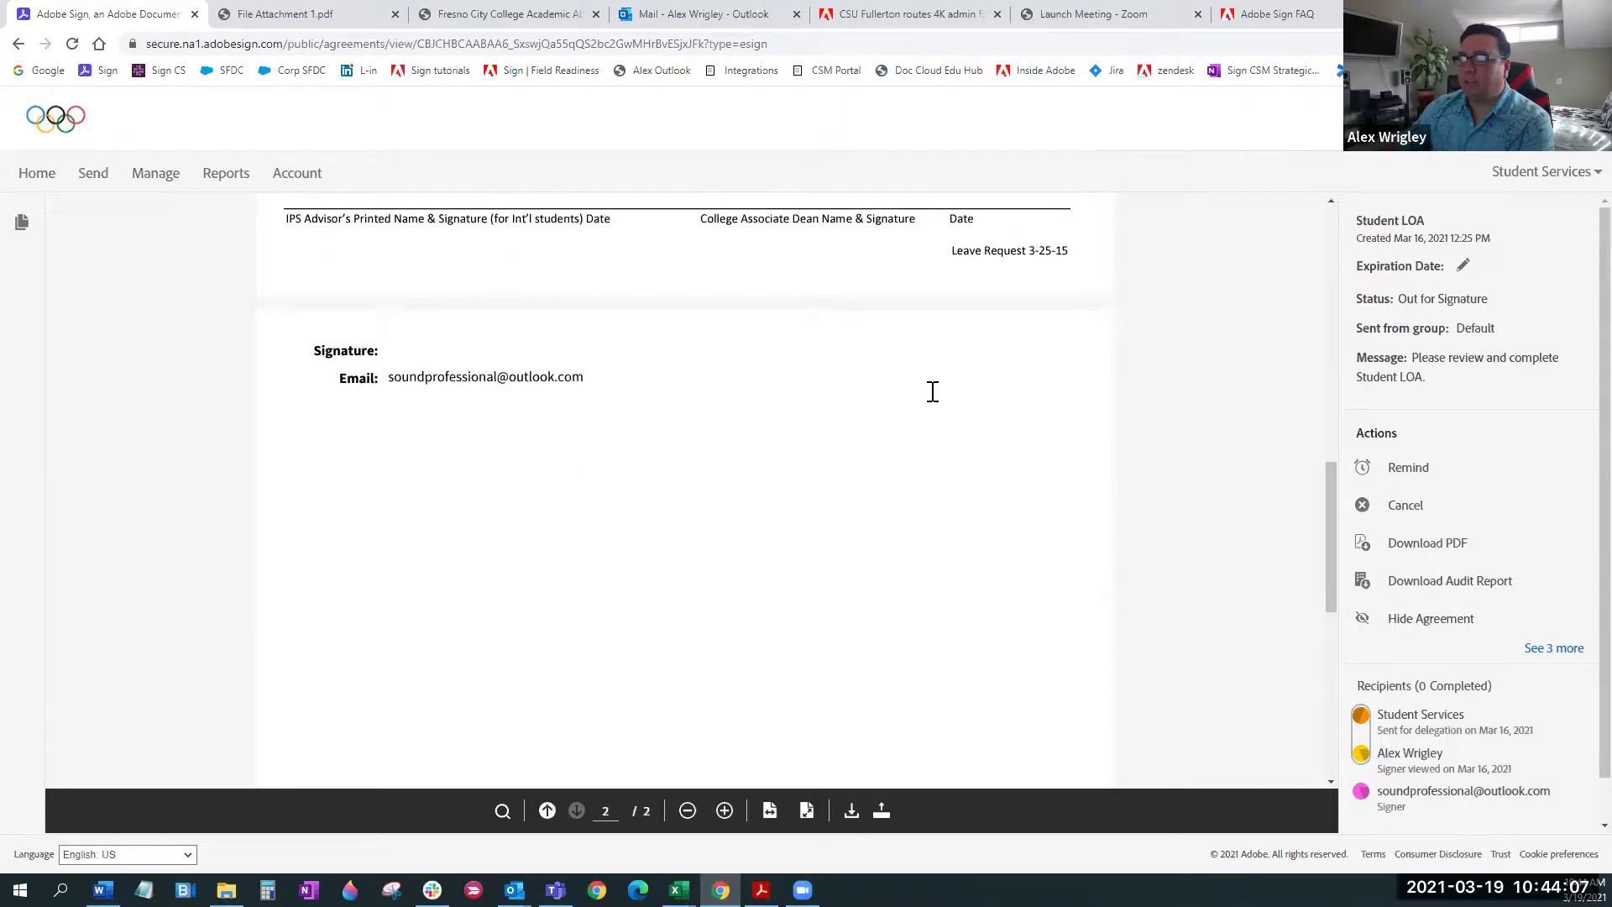
{"action": "scroll", "coordinate": [933, 393], "scroll_direction": "up", "scroll_amount": 10}
{"action": "scroll", "coordinate": [932, 405], "scroll_direction": "up", "scroll_amount": 1}
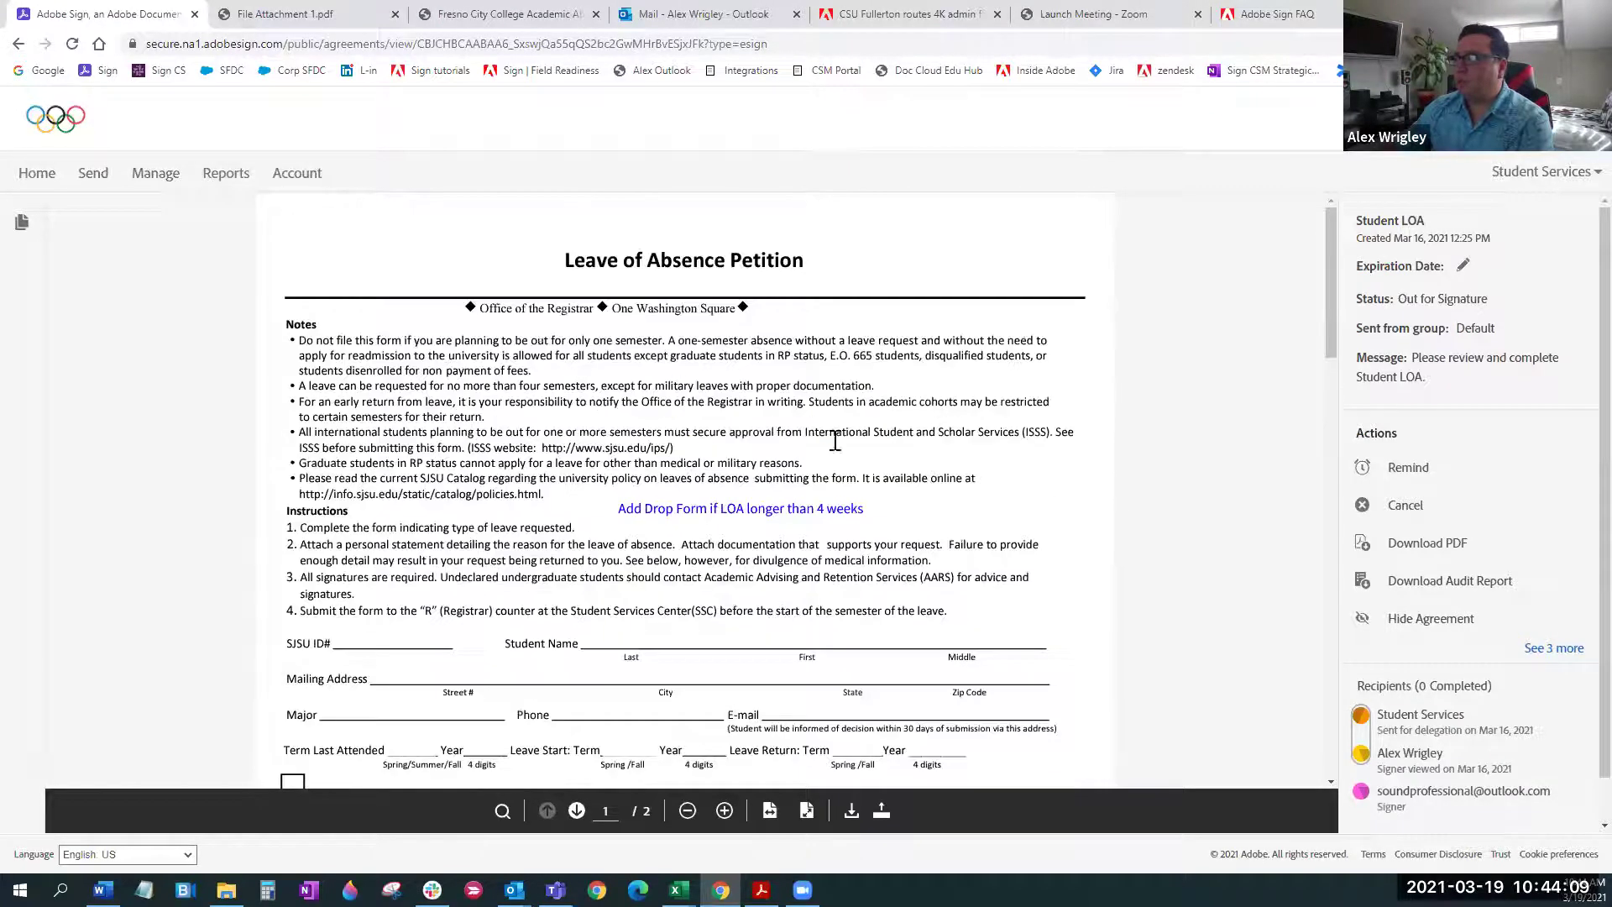
{"action": "left_click", "coordinate": [18, 44]}
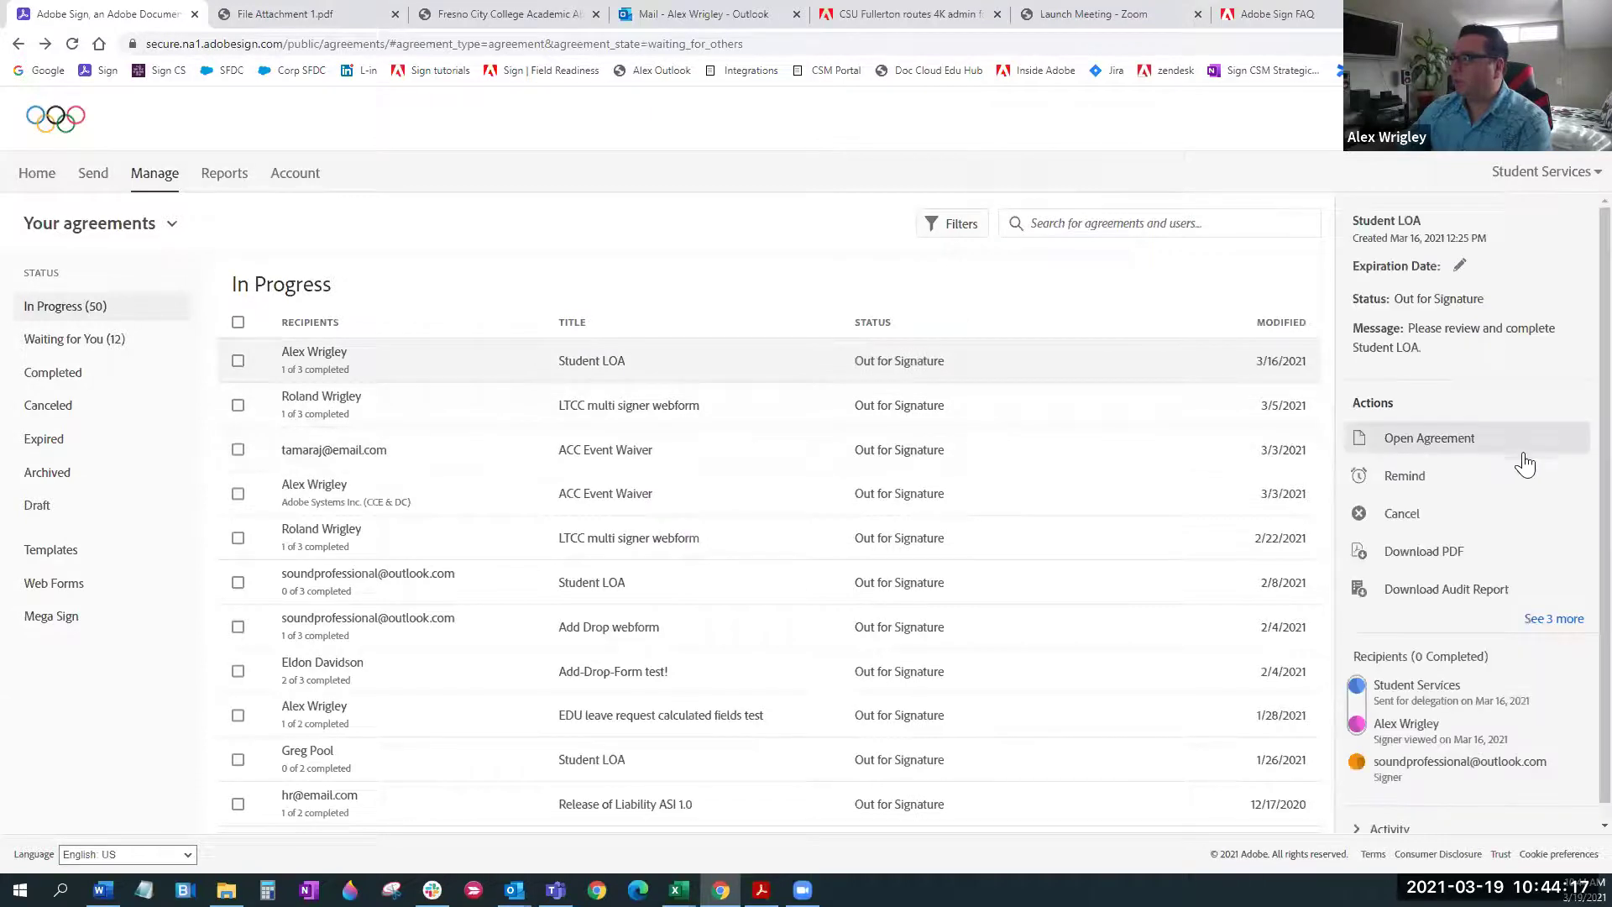
Open Cancel for Student LOA, dismiss it unconfirmed, then expand the agreement's full actions list
{"action": "scroll", "coordinate": [1521, 470], "scroll_direction": "down", "scroll_amount": 1}
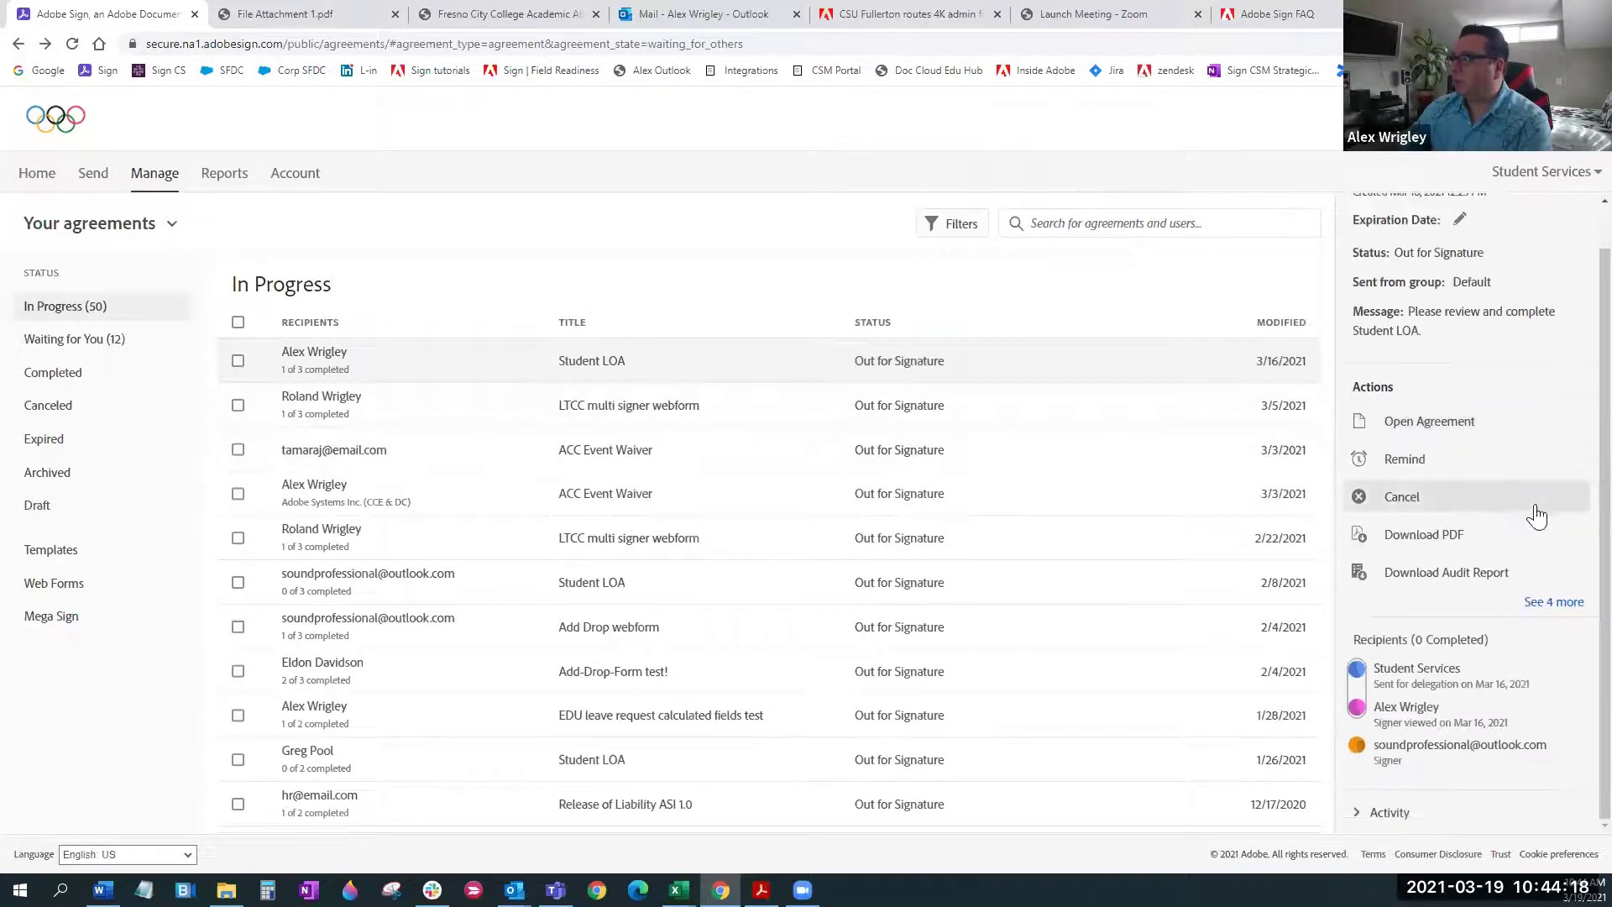
{"action": "left_click", "coordinate": [1401, 504]}
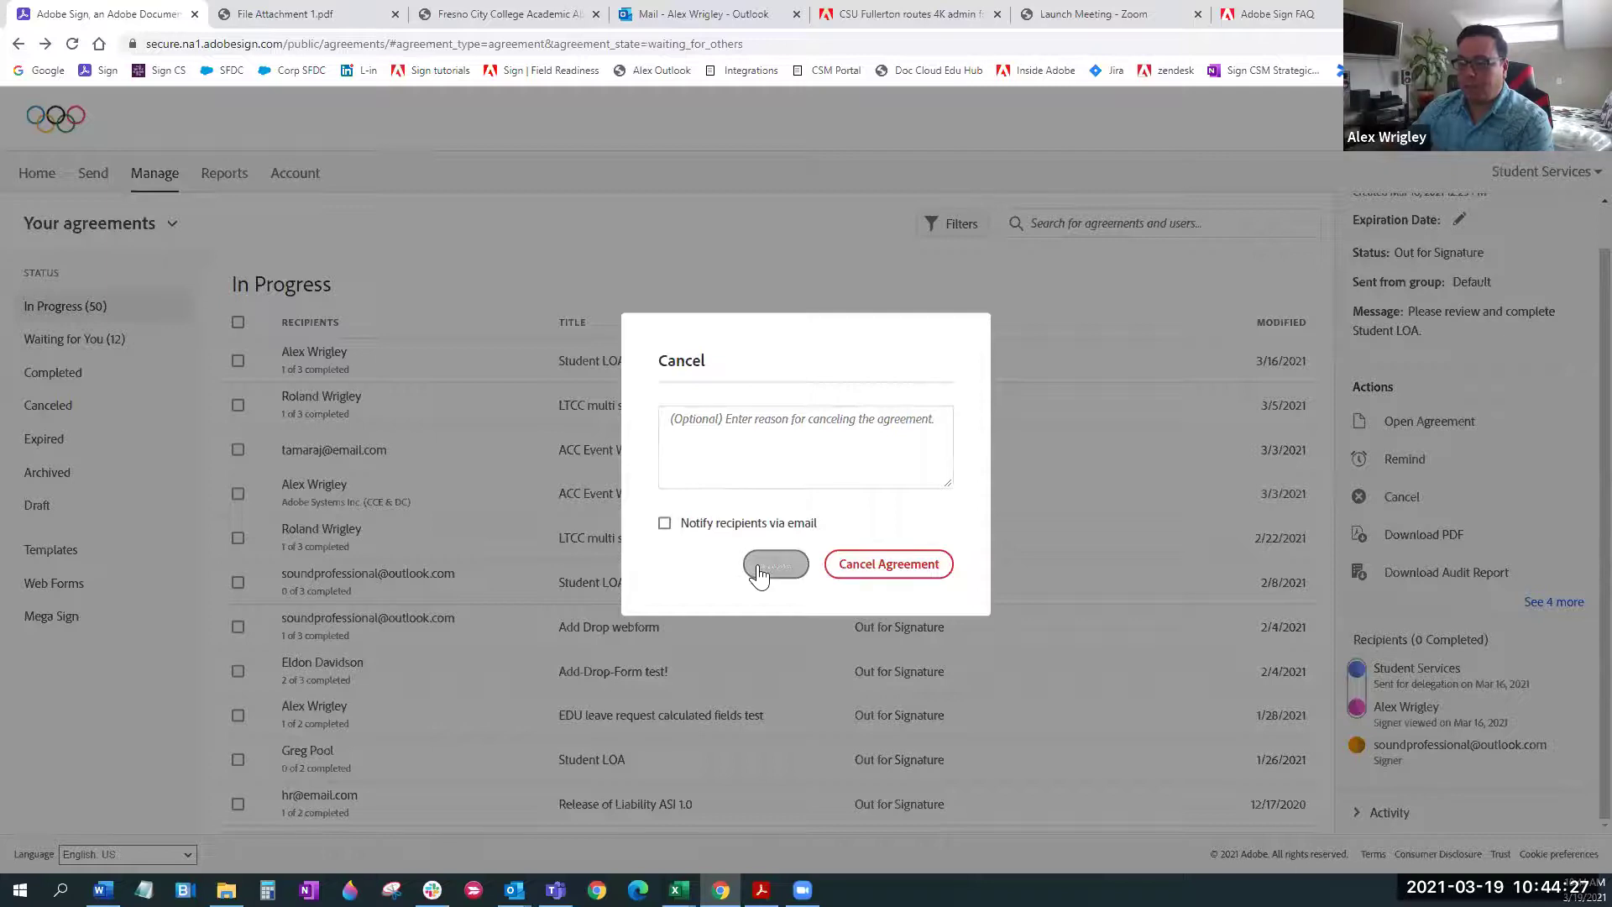
{"action": "left_click", "coordinate": [1099, 577]}
{"action": "left_click", "coordinate": [1551, 603]}
{"action": "scroll", "coordinate": [1560, 568], "scroll_direction": "down", "scroll_amount": 2}
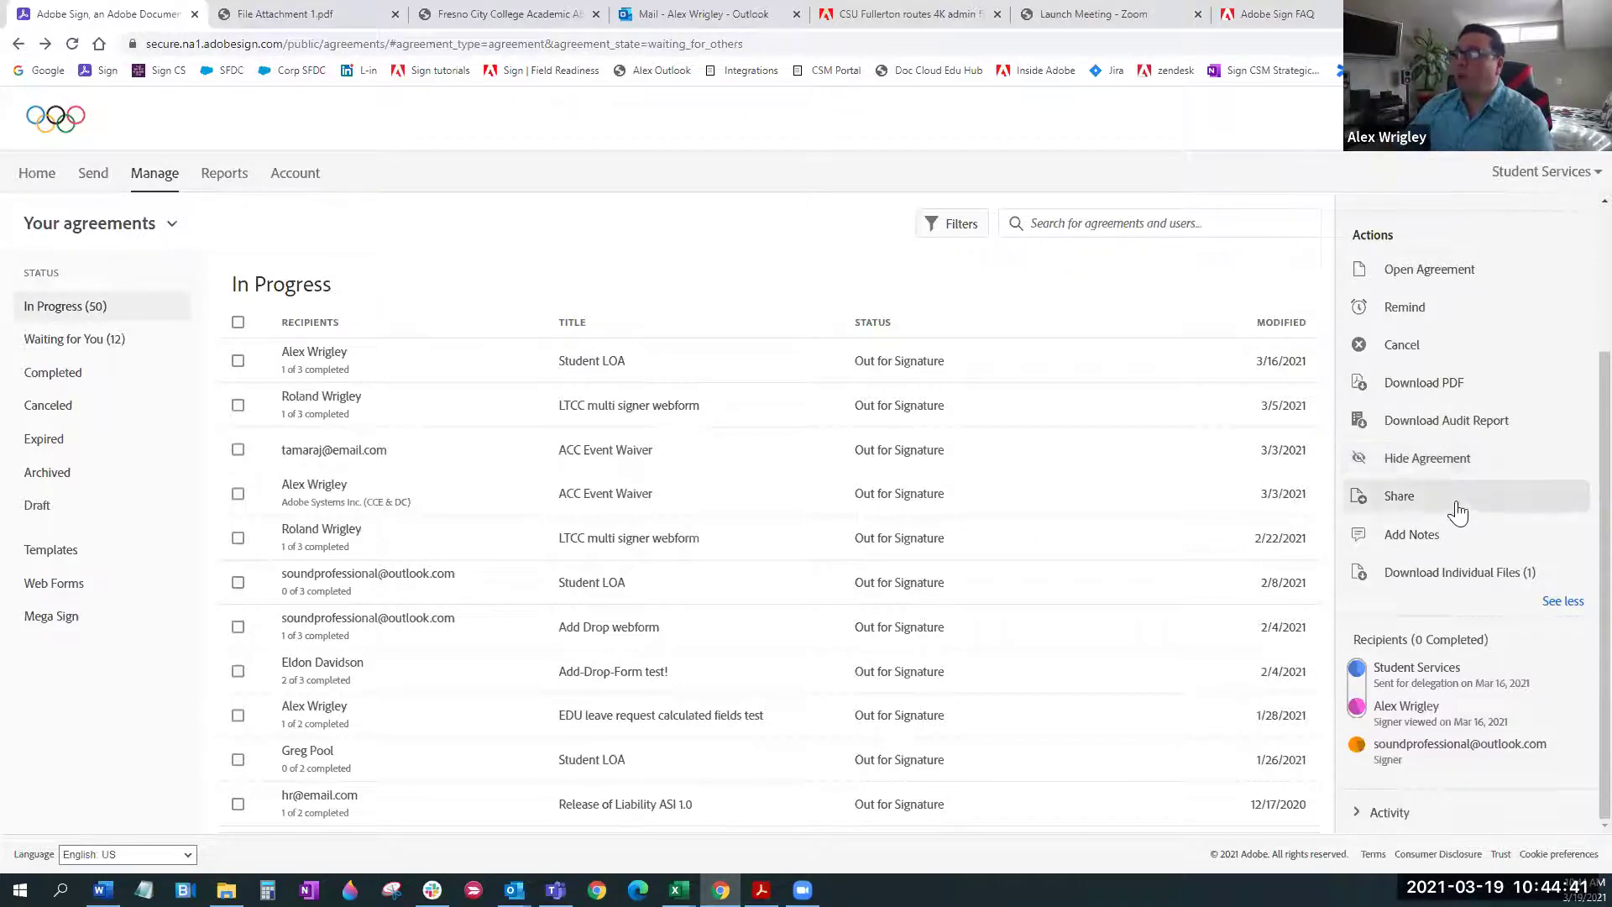
Check the Student Services signer's identity verification, leaving it as Email, then open Add Alternate Recipient
{"action": "mouse_move", "coordinate": [1427, 685]}
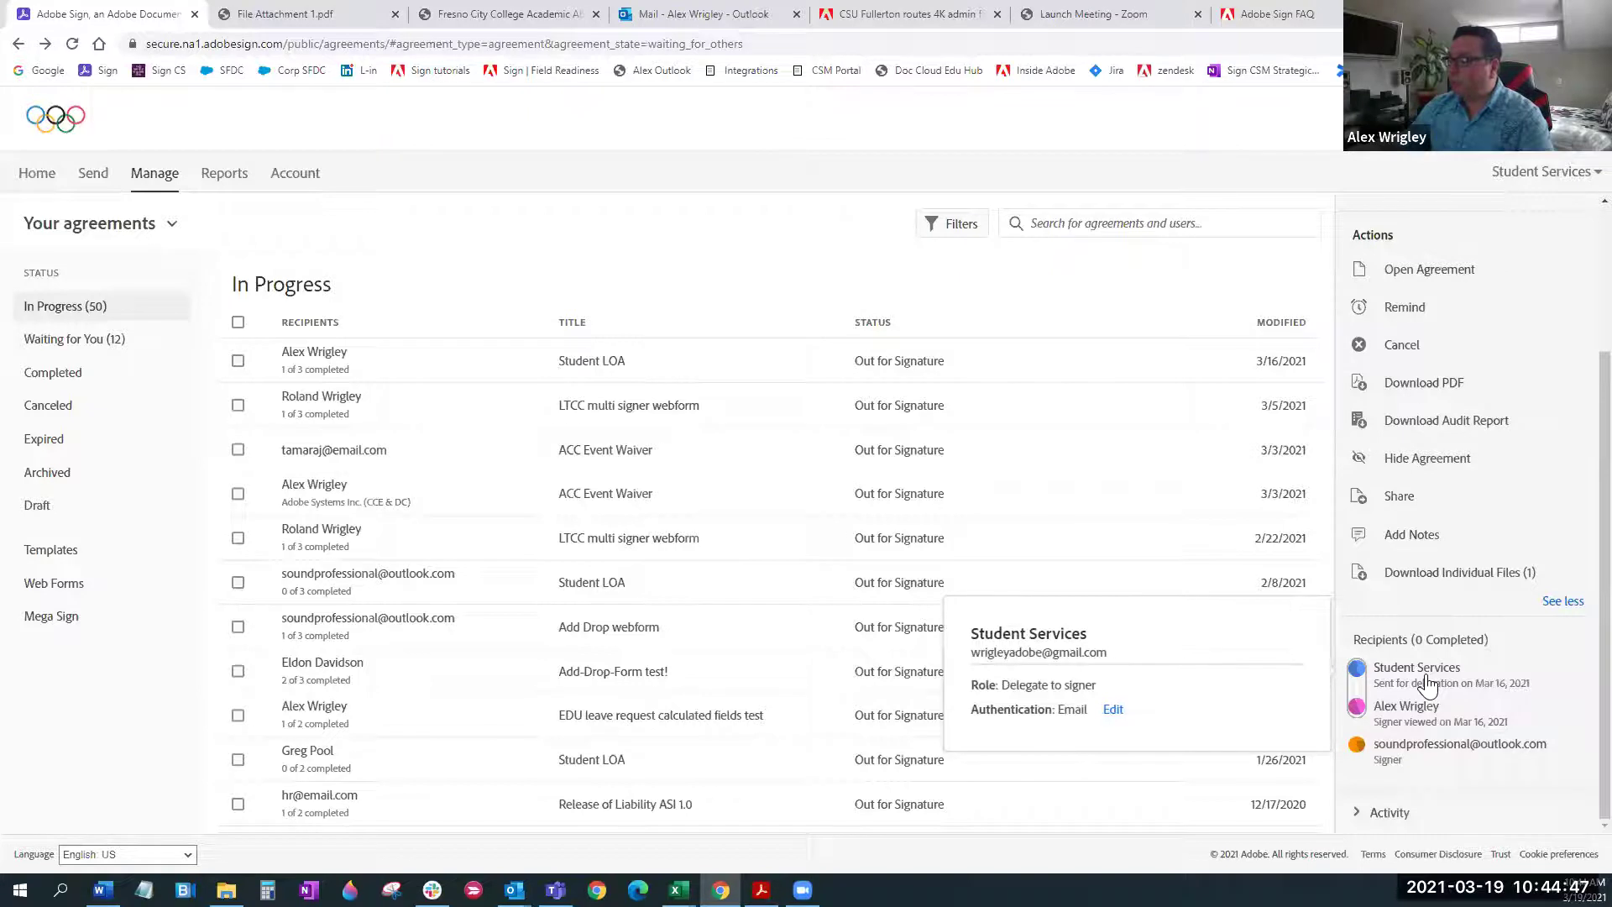
{"action": "left_click", "coordinate": [1381, 682]}
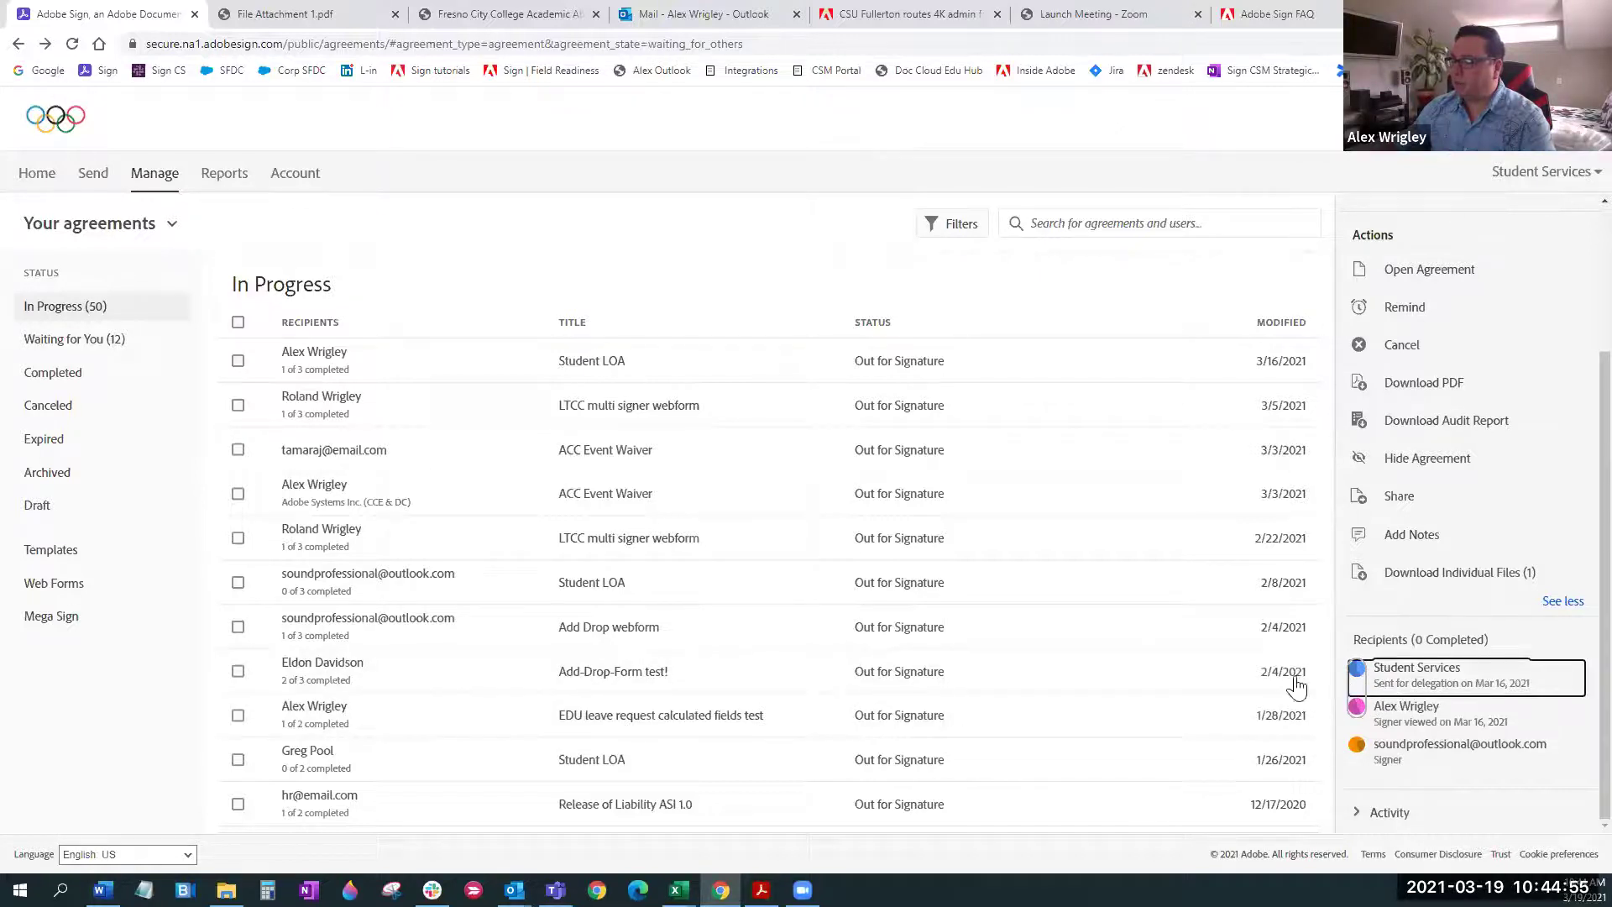
{"action": "mouse_move", "coordinate": [1419, 669]}
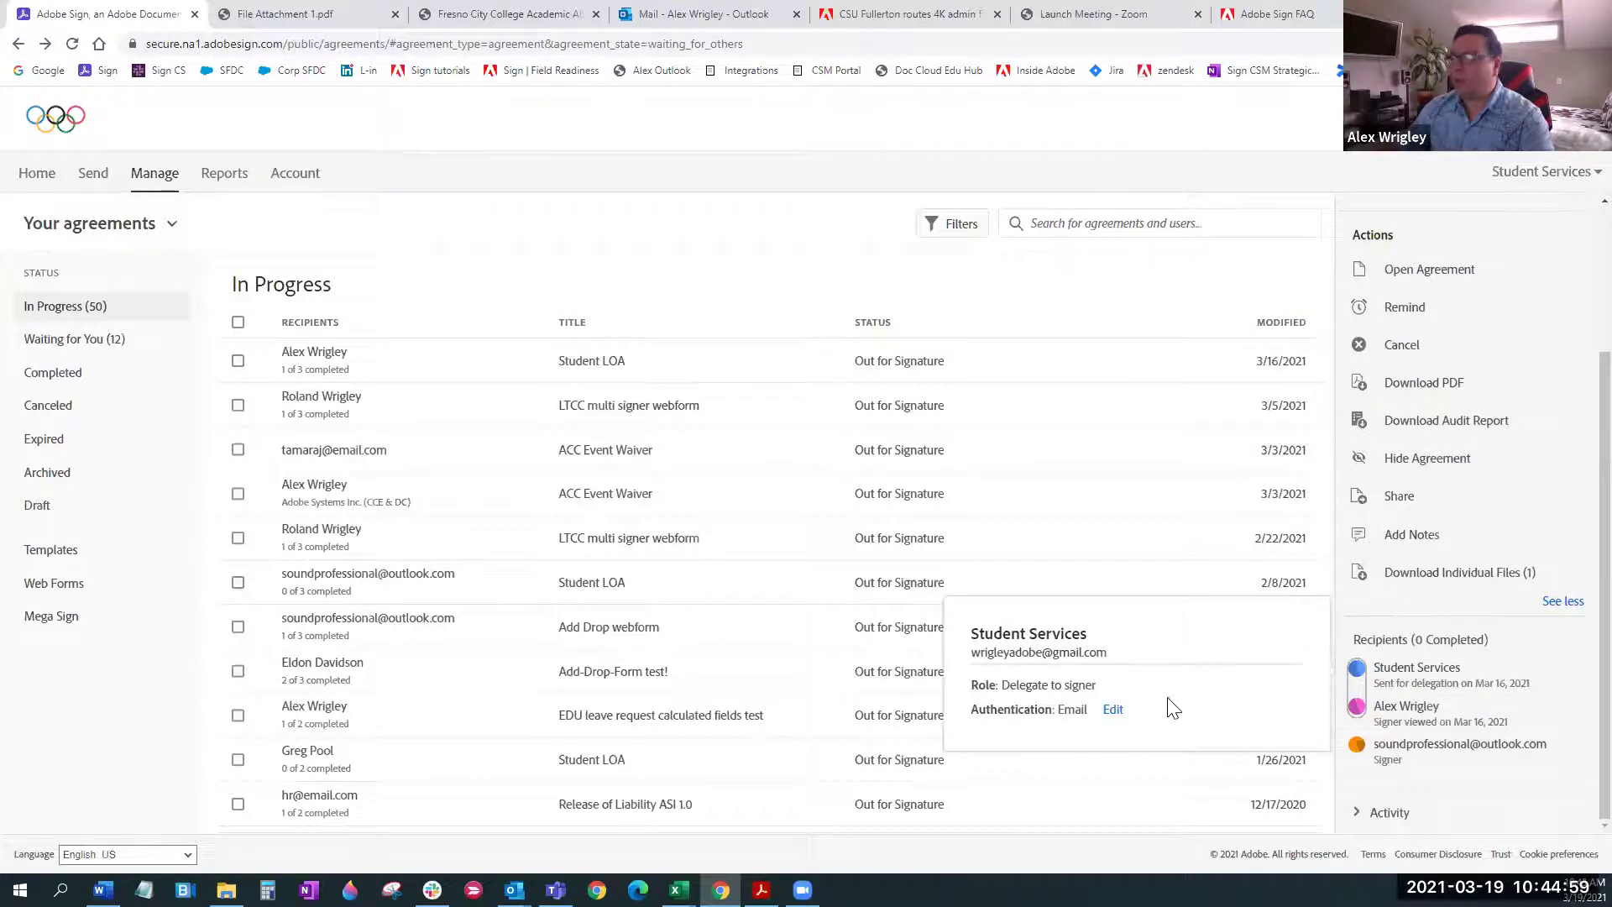
{"action": "left_click", "coordinate": [1133, 709]}
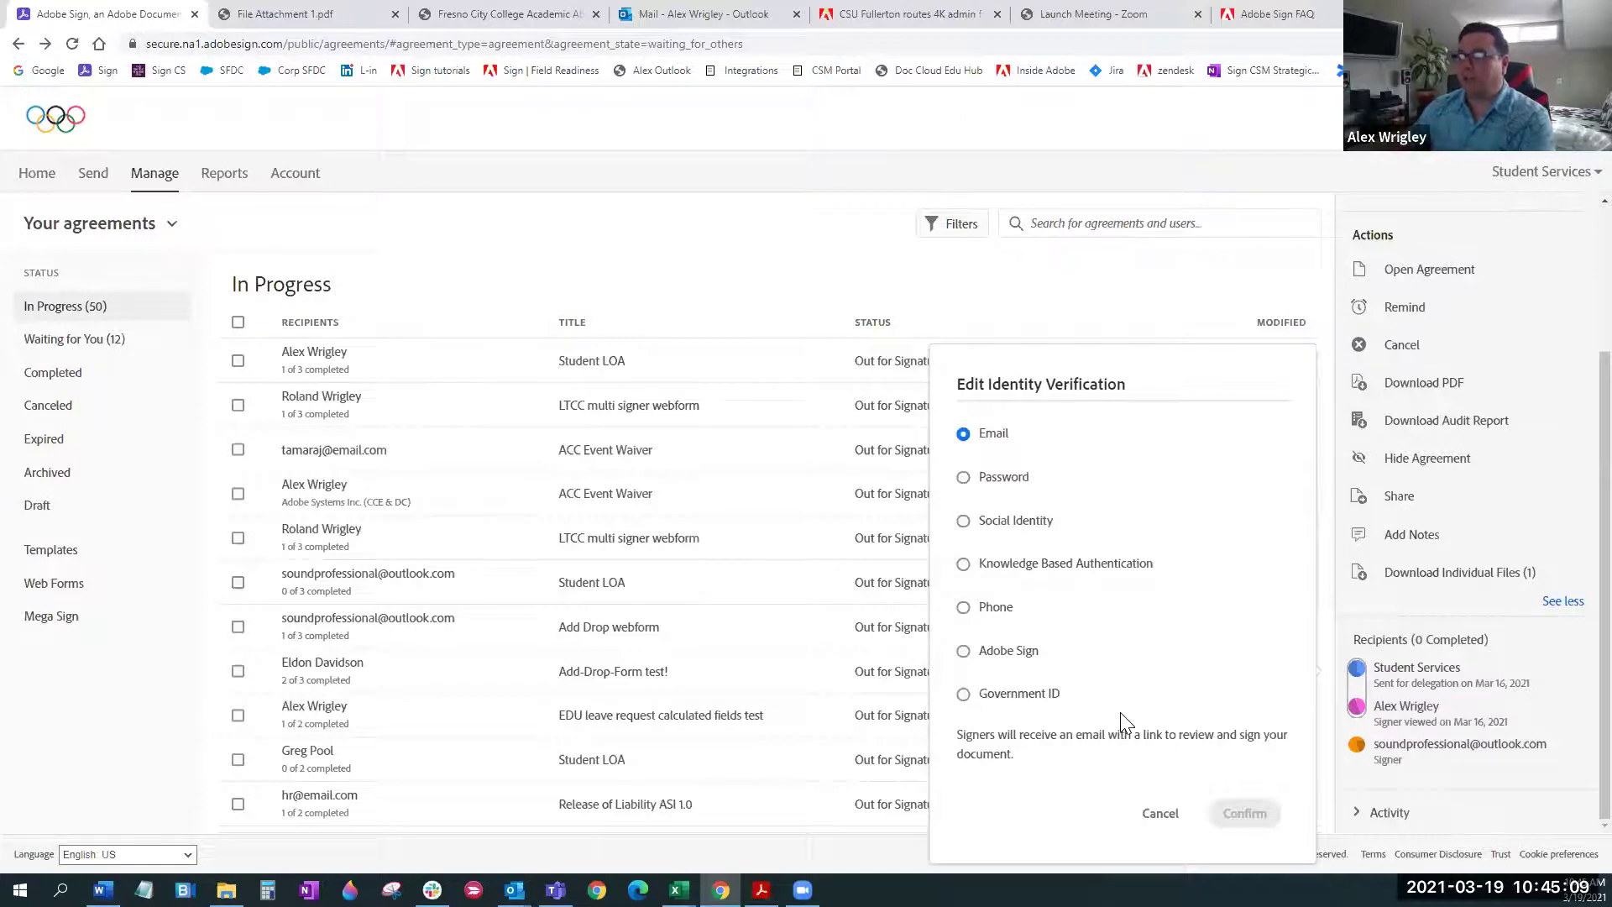
{"action": "left_click", "coordinate": [1160, 812]}
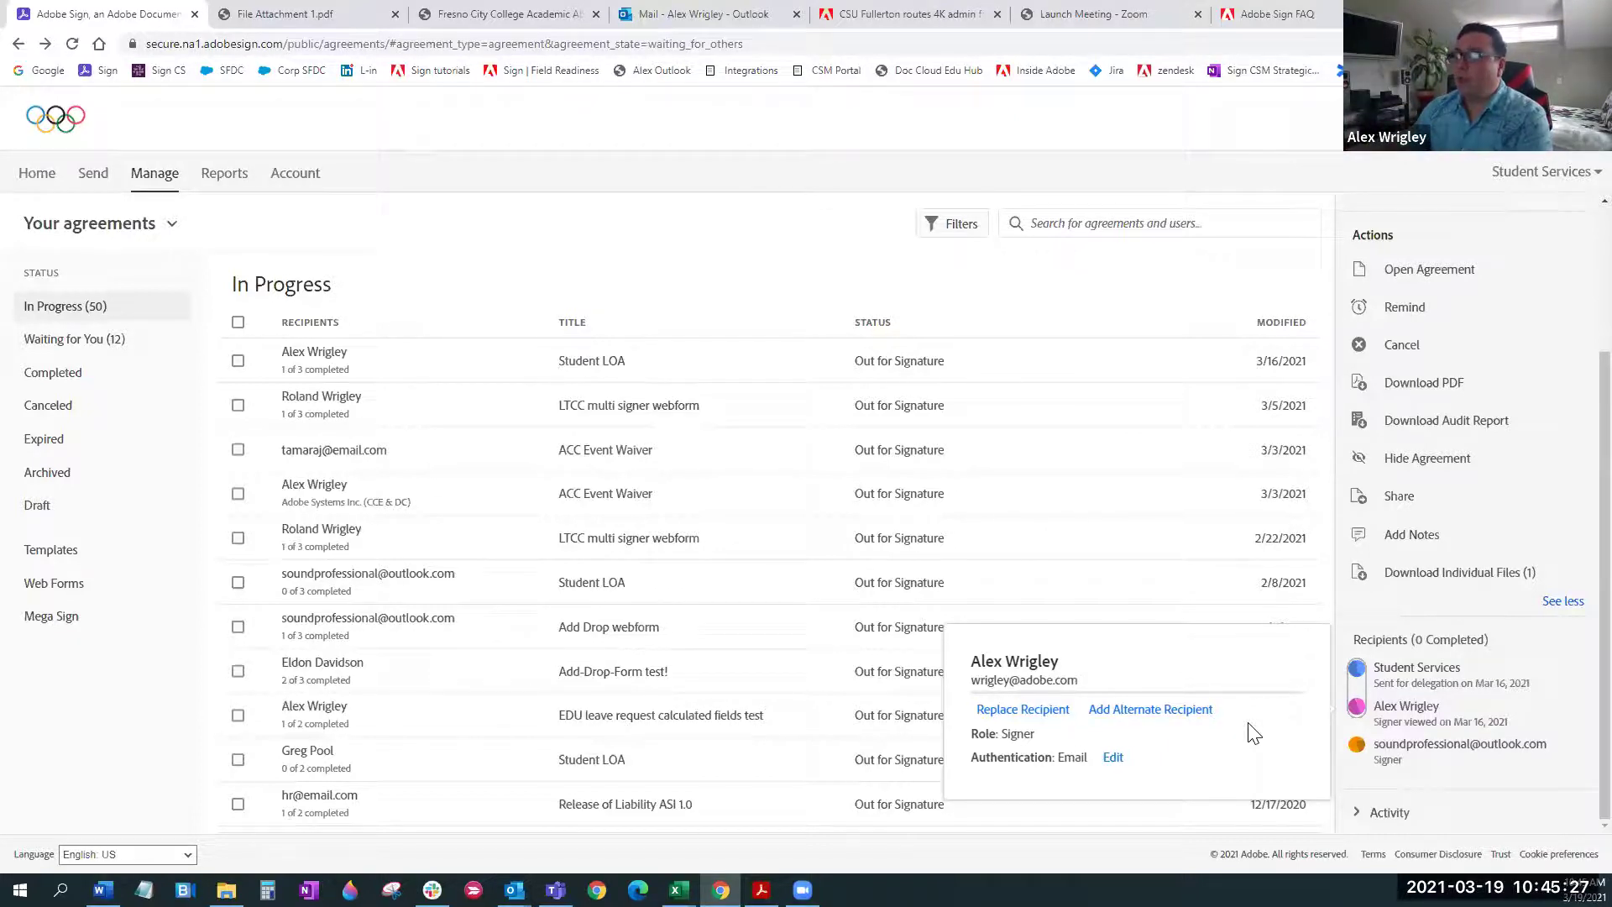
{"action": "left_click", "coordinate": [1150, 709]}
Add a pasted e-mail as alternate recipient for the Student LOA signer, making it a Group (2)
{"action": "left_click", "coordinate": [1192, 672]}
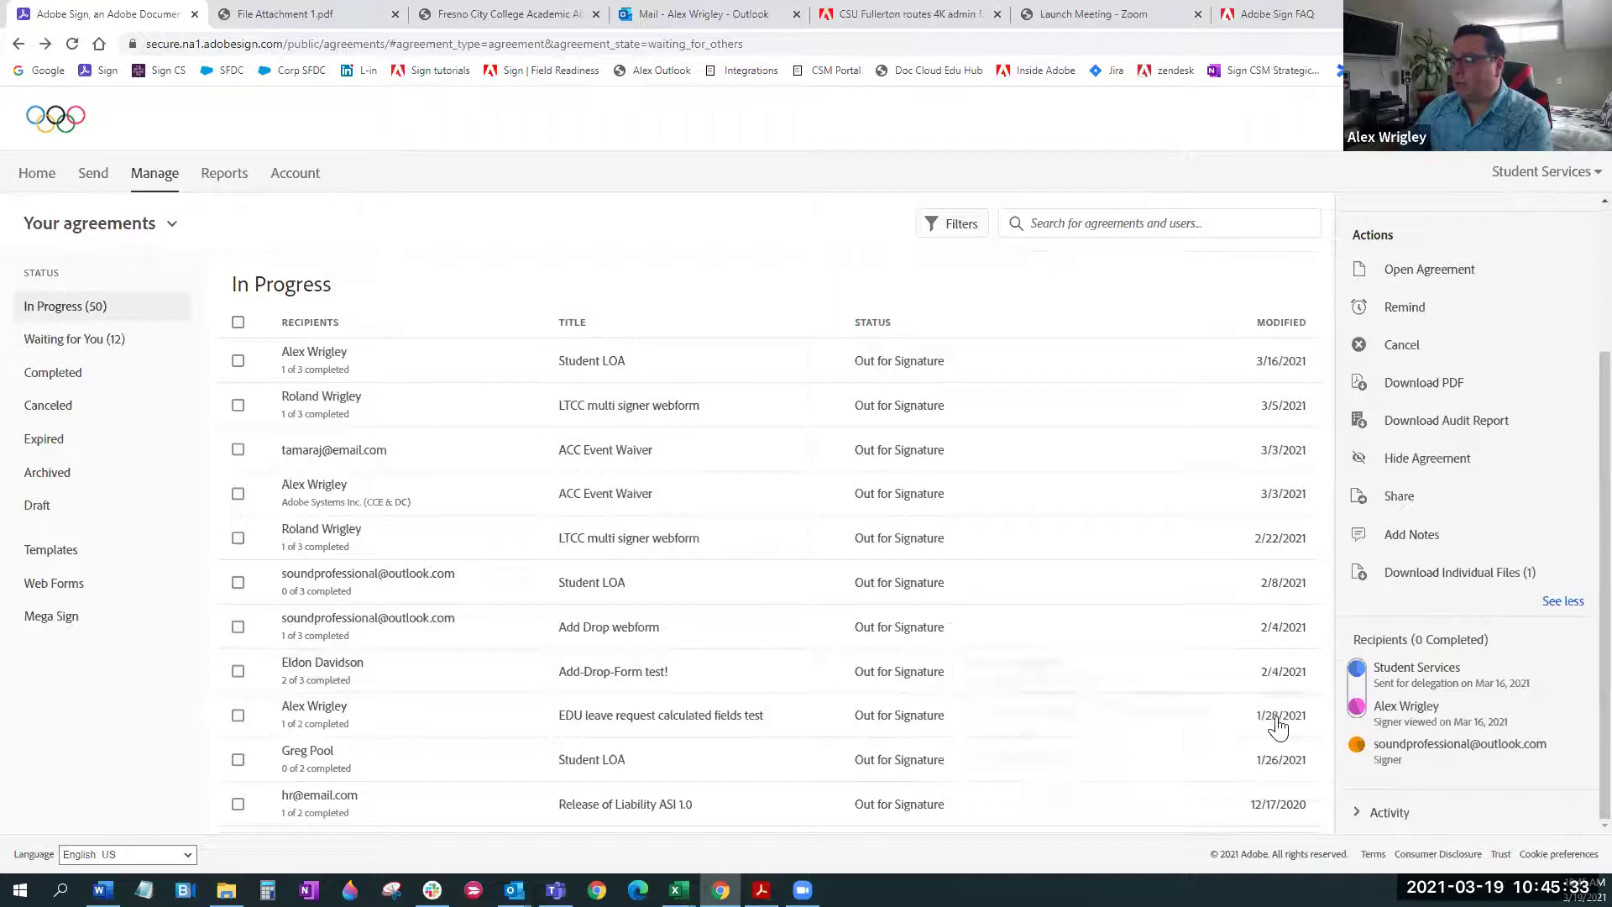
{"action": "left_click", "coordinate": [1377, 709]}
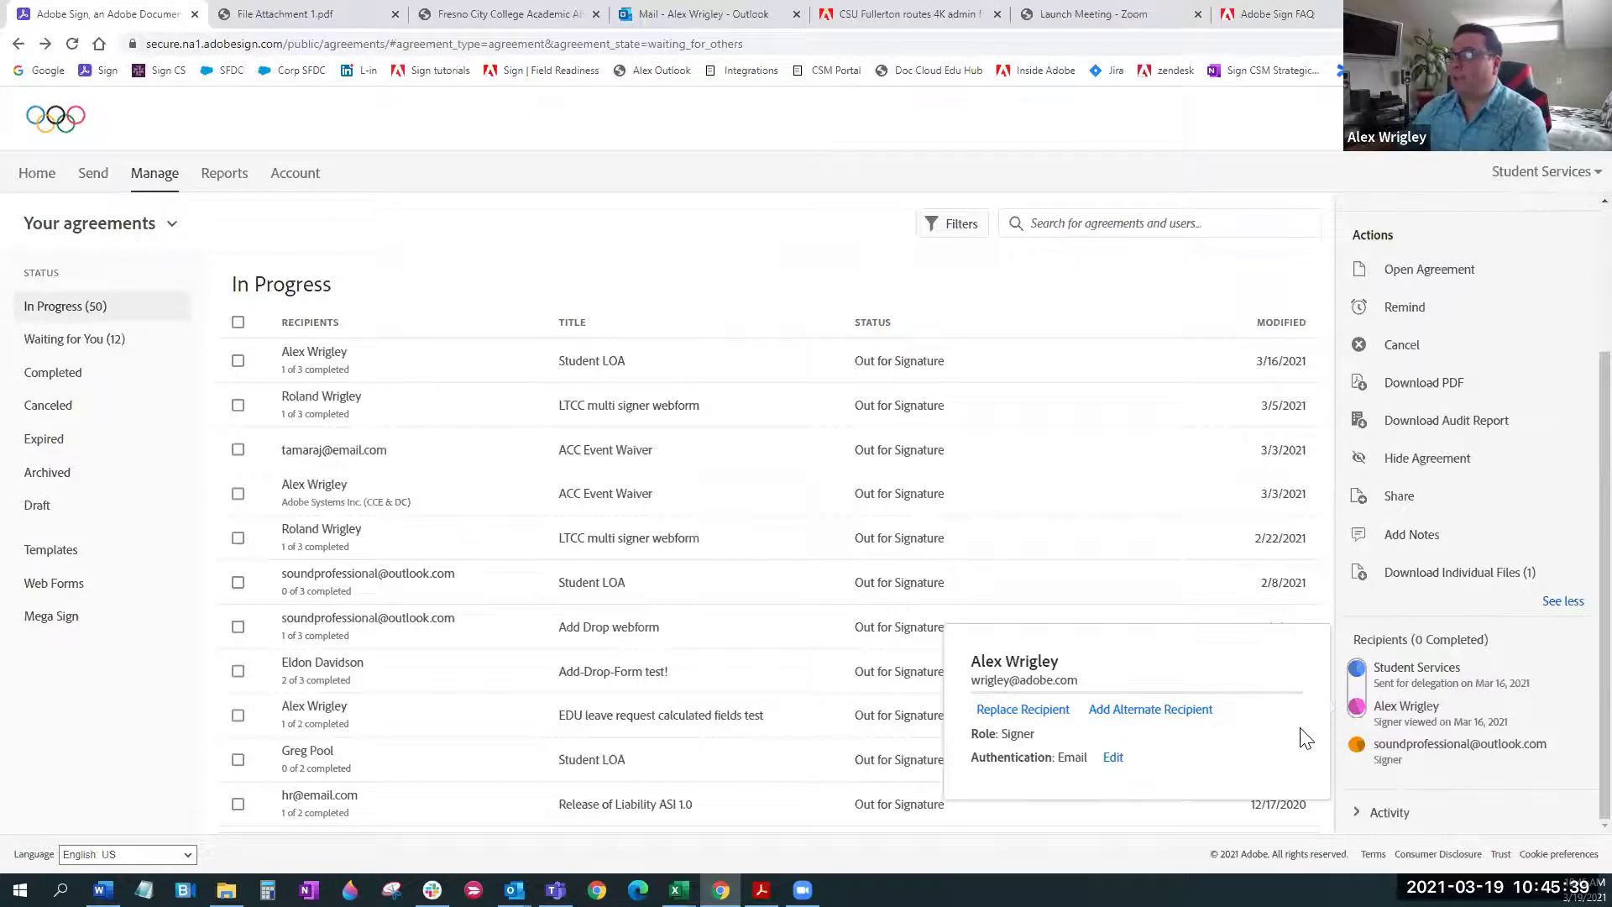
{"action": "left_click", "coordinate": [1200, 712]}
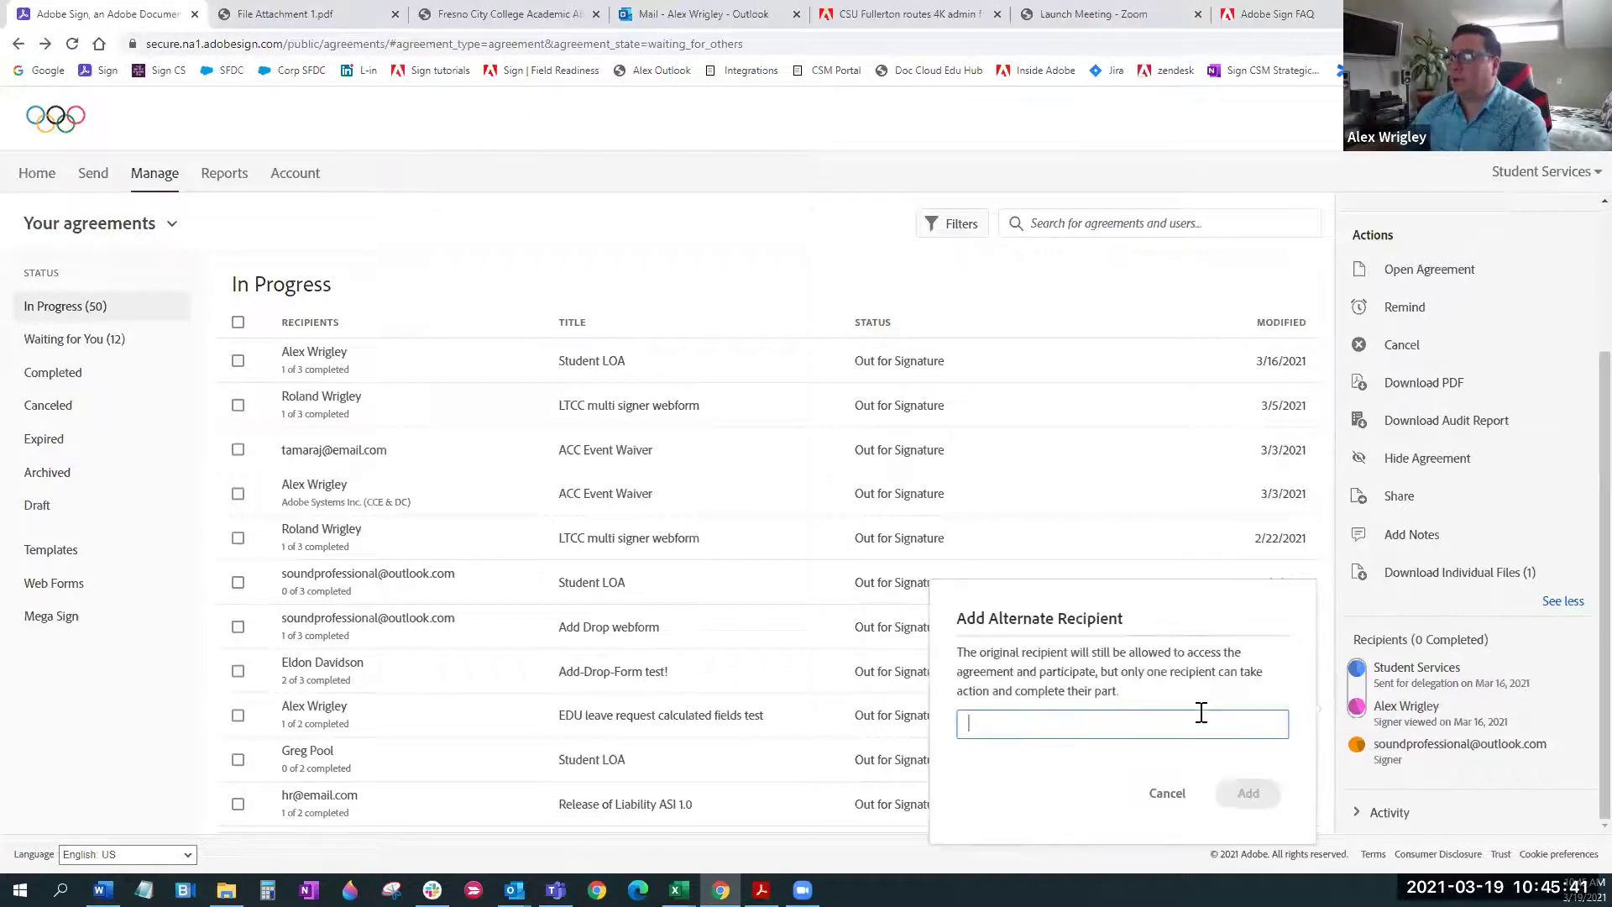
{"action": "key", "text": "ctrl+v"}
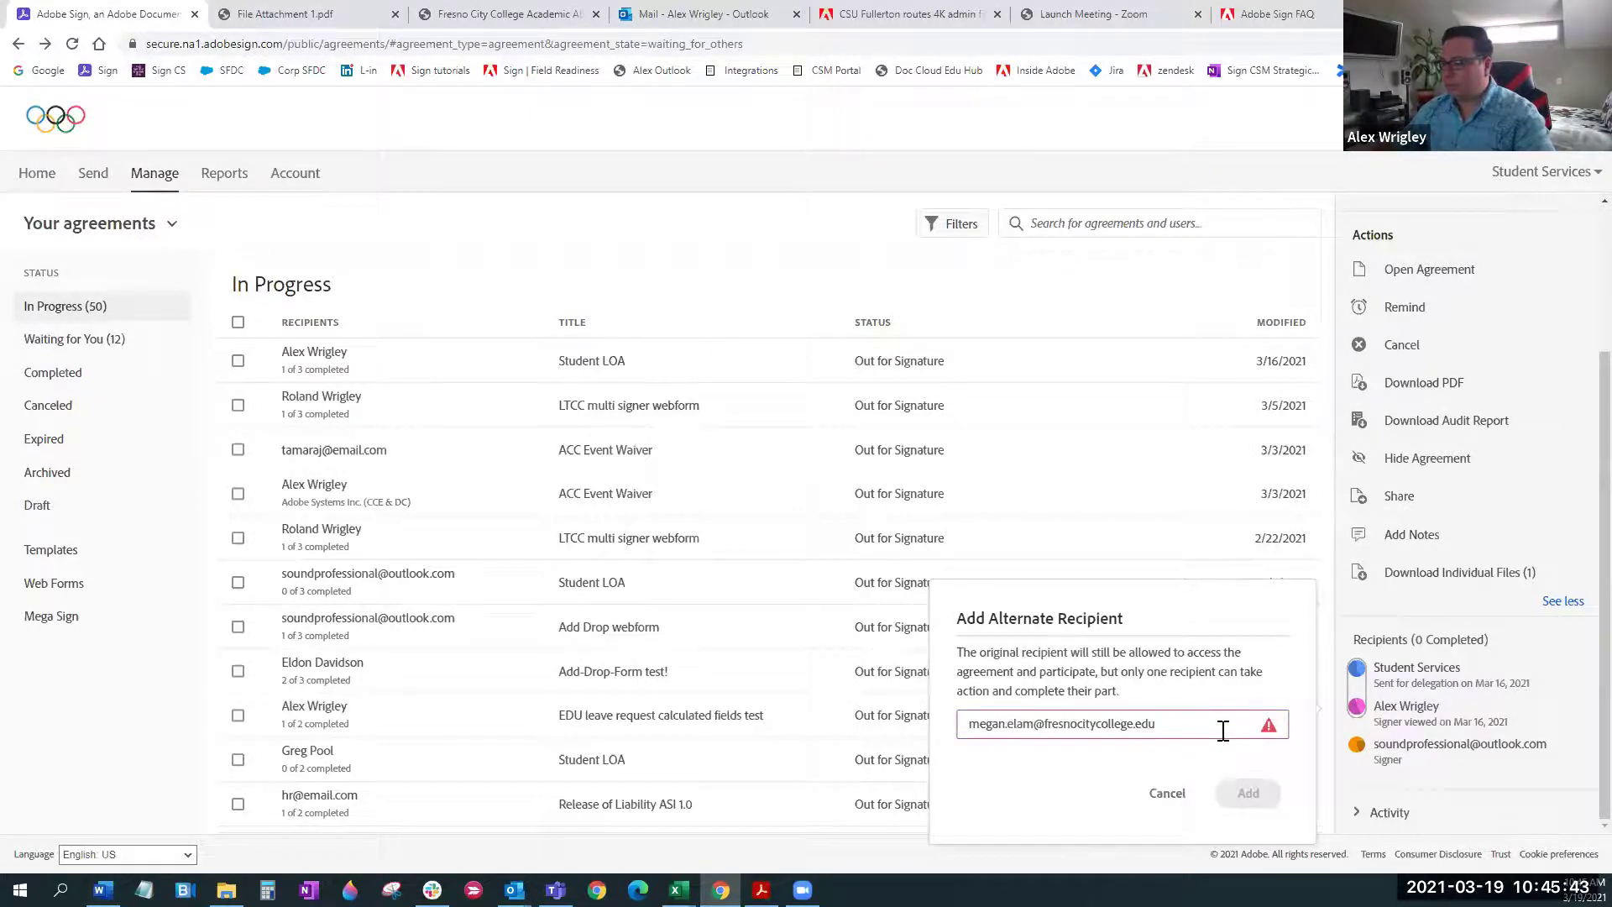
{"action": "left_click", "coordinate": [1240, 793]}
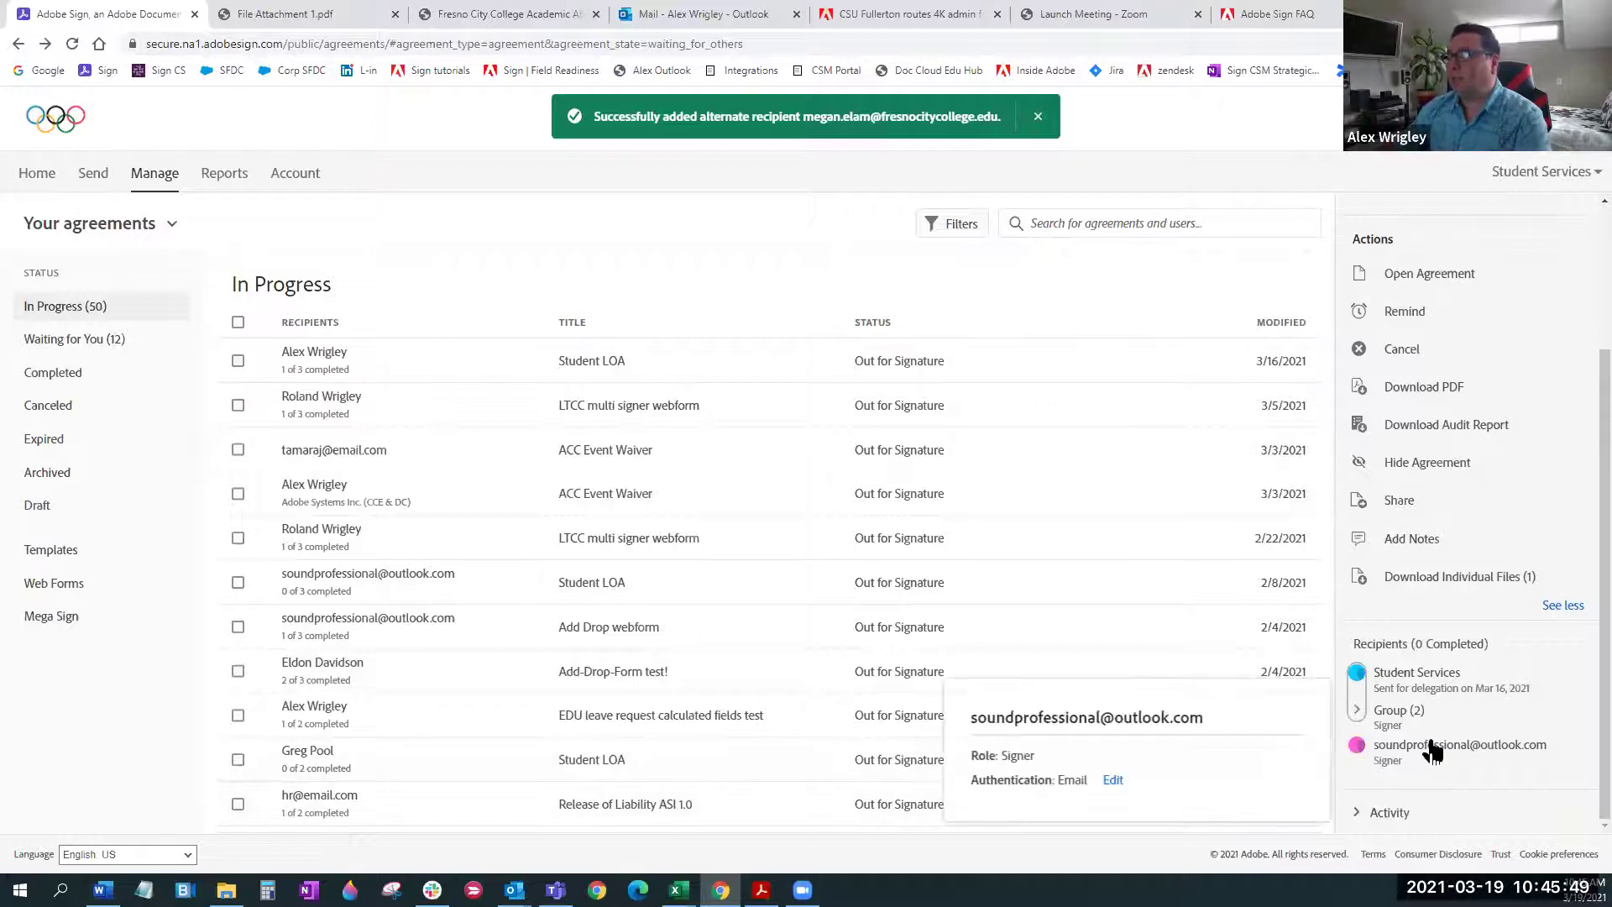
{"action": "mouse_move", "coordinate": [1381, 726]}
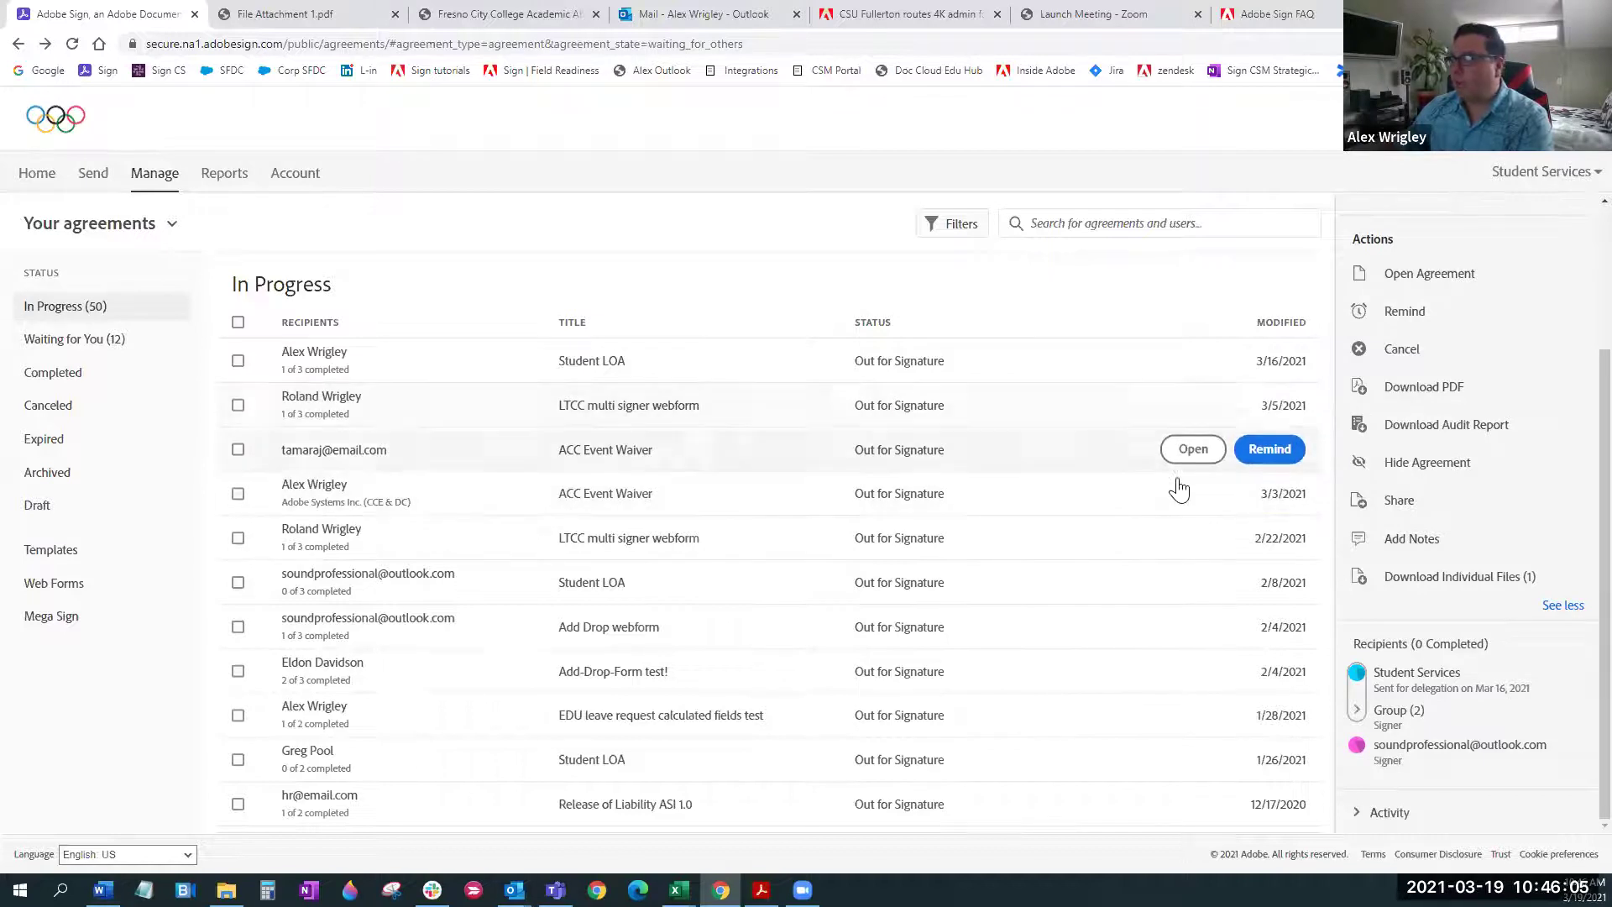
Reload the agreements manager so it lists the 12 Waiting for You agreements
{"action": "scroll", "coordinate": [1259, 588], "scroll_direction": "down", "scroll_amount": 2}
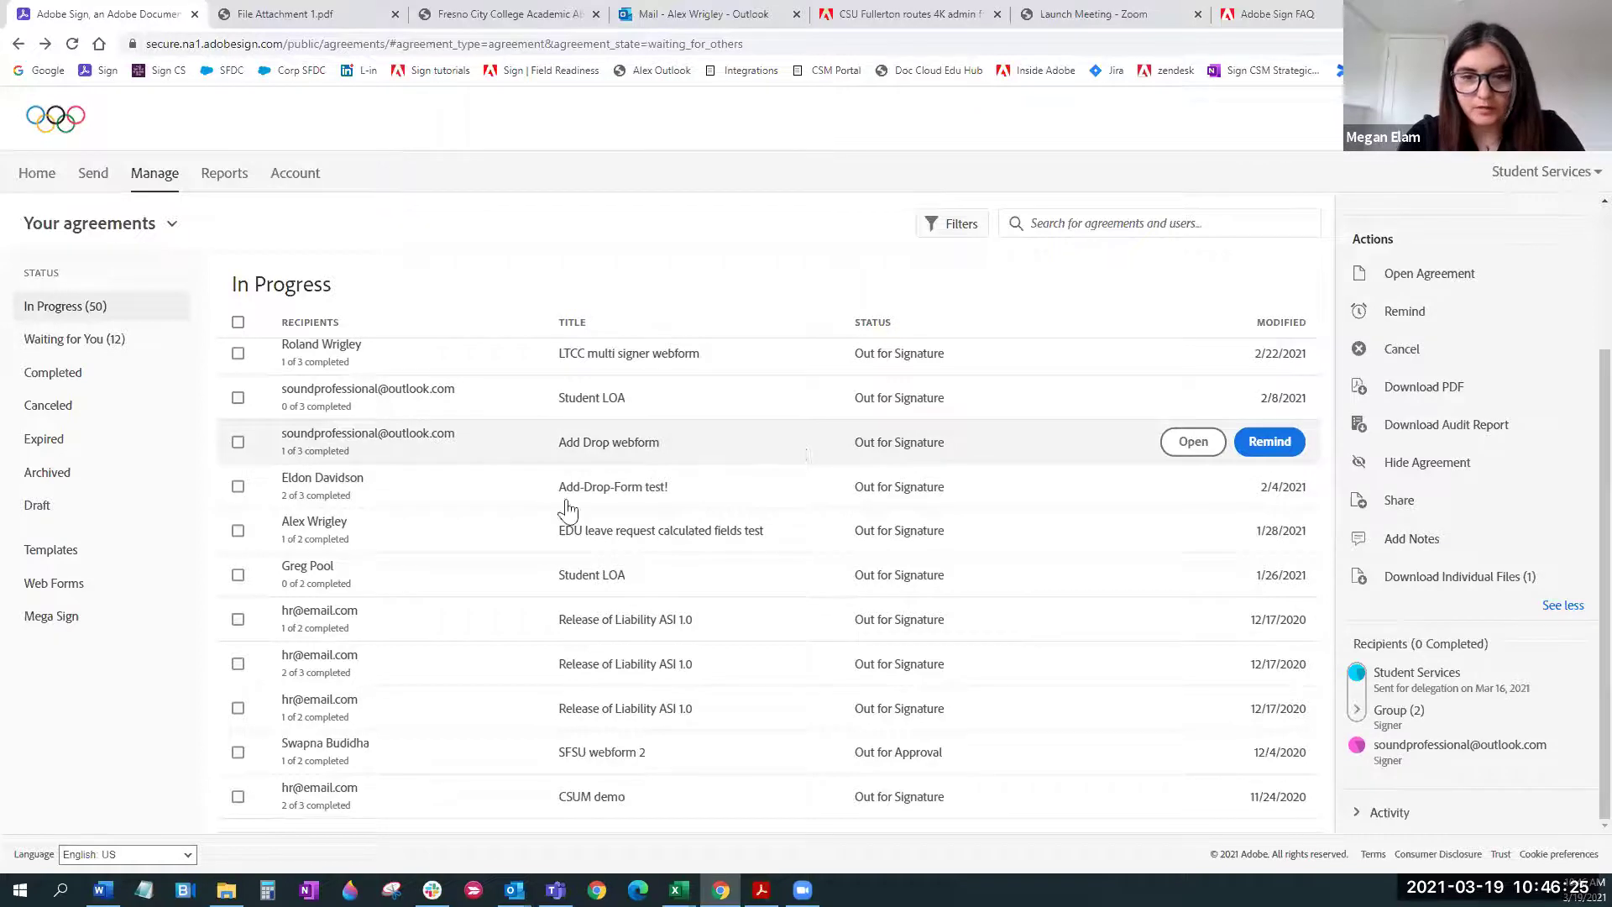
{"action": "left_click", "coordinate": [147, 174]}
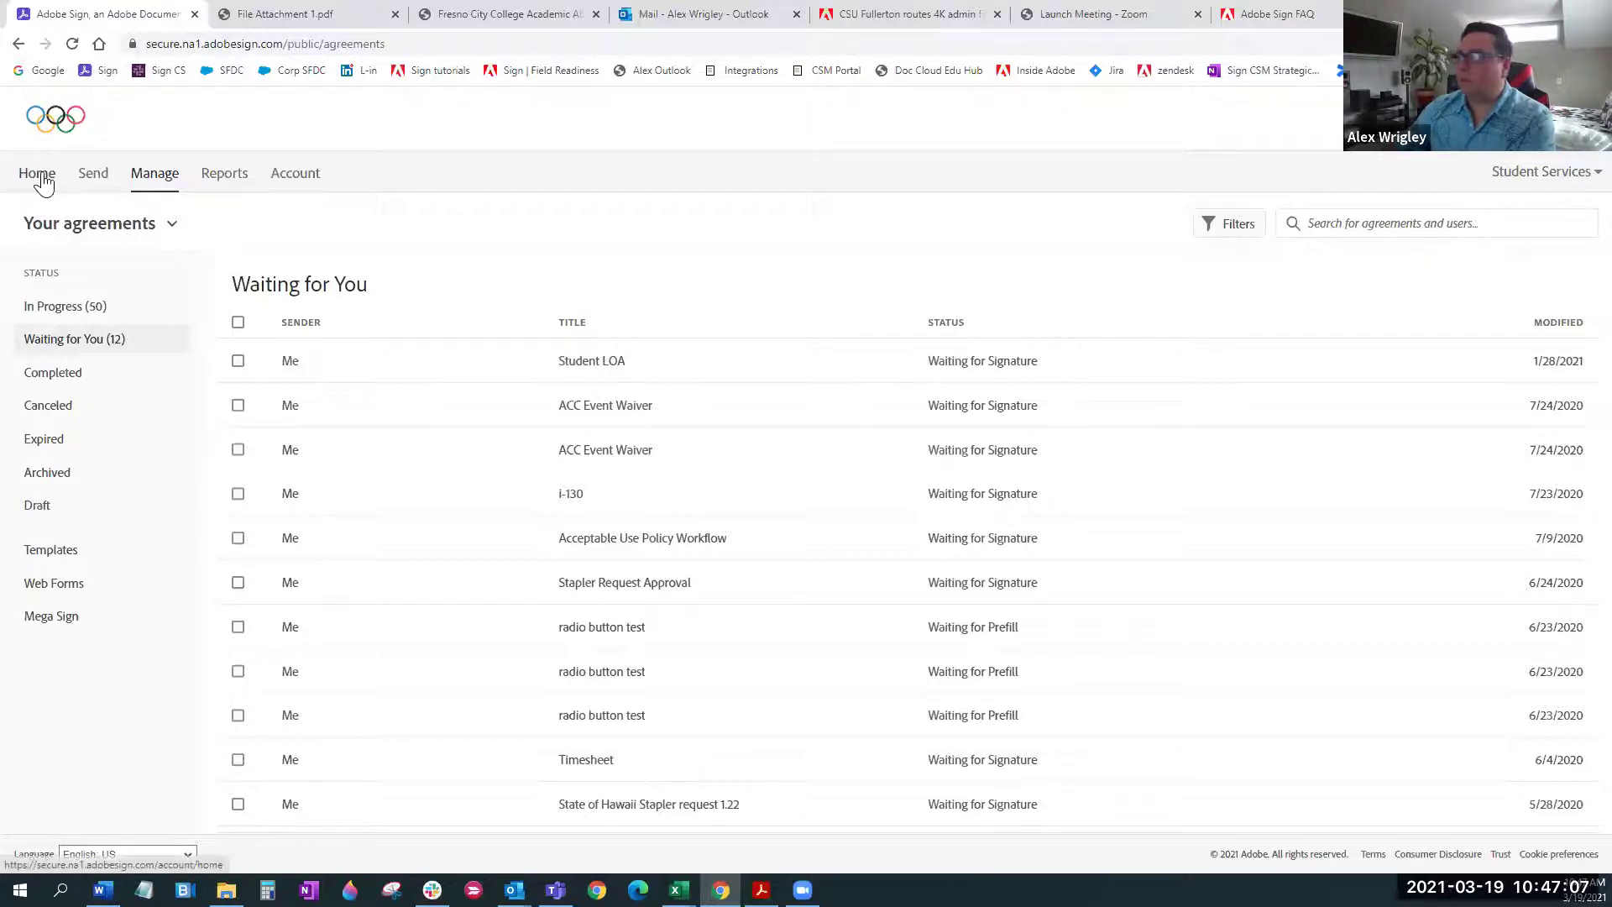
Sort In Progress by status, expand the ACC Event Waiver's full actions and choose Upload Signed Document
{"action": "left_click", "coordinate": [76, 307]}
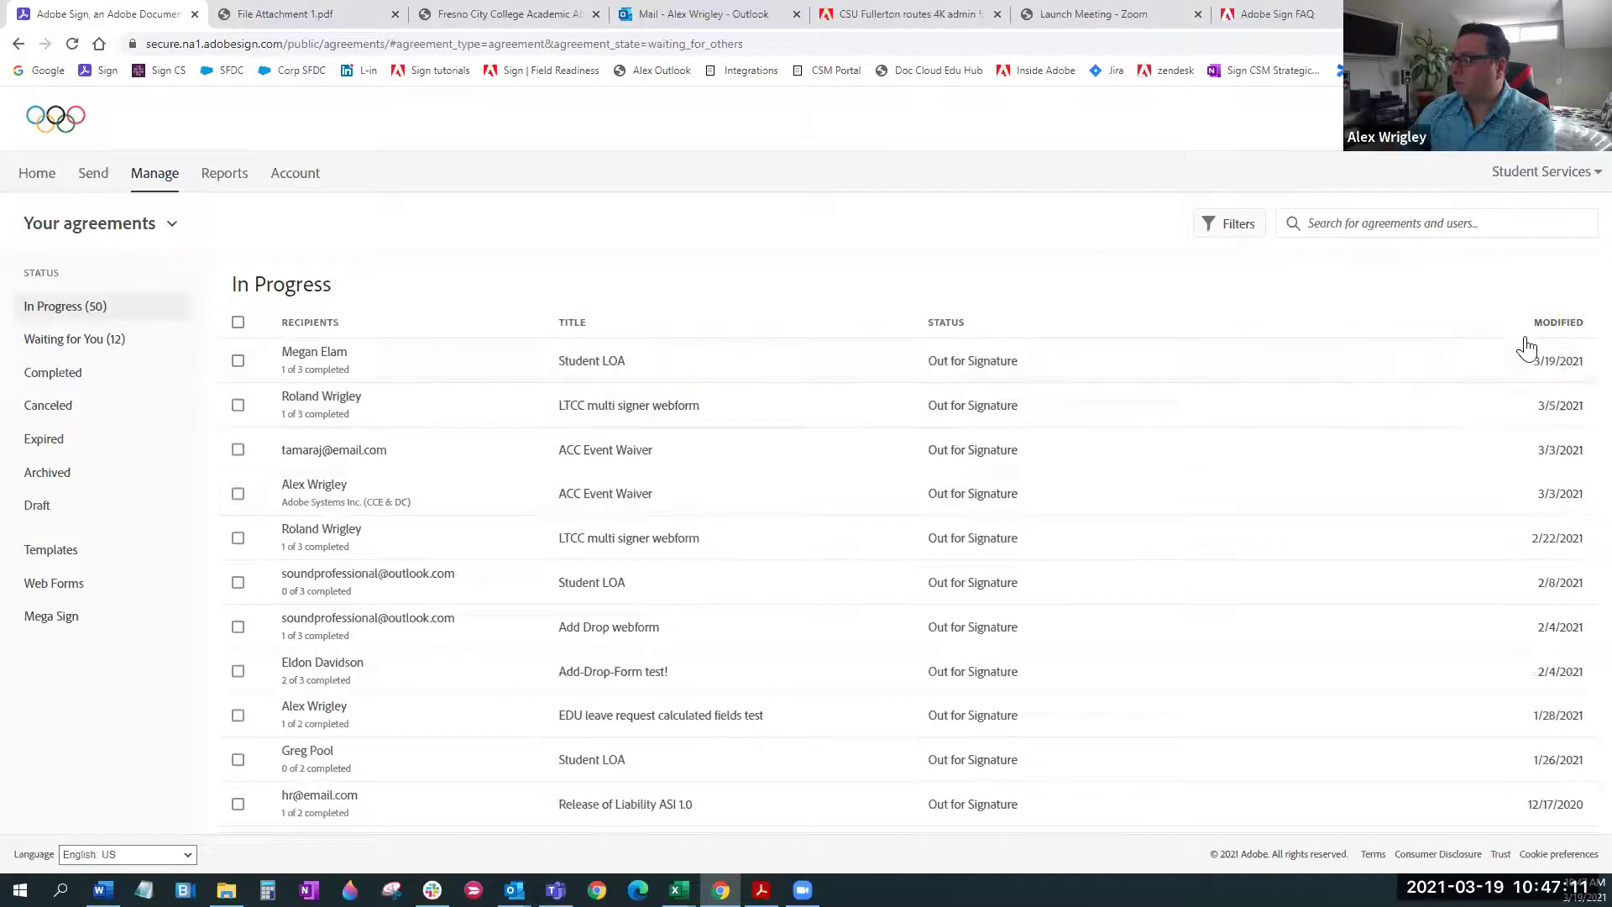
{"action": "left_click", "coordinate": [1028, 329]}
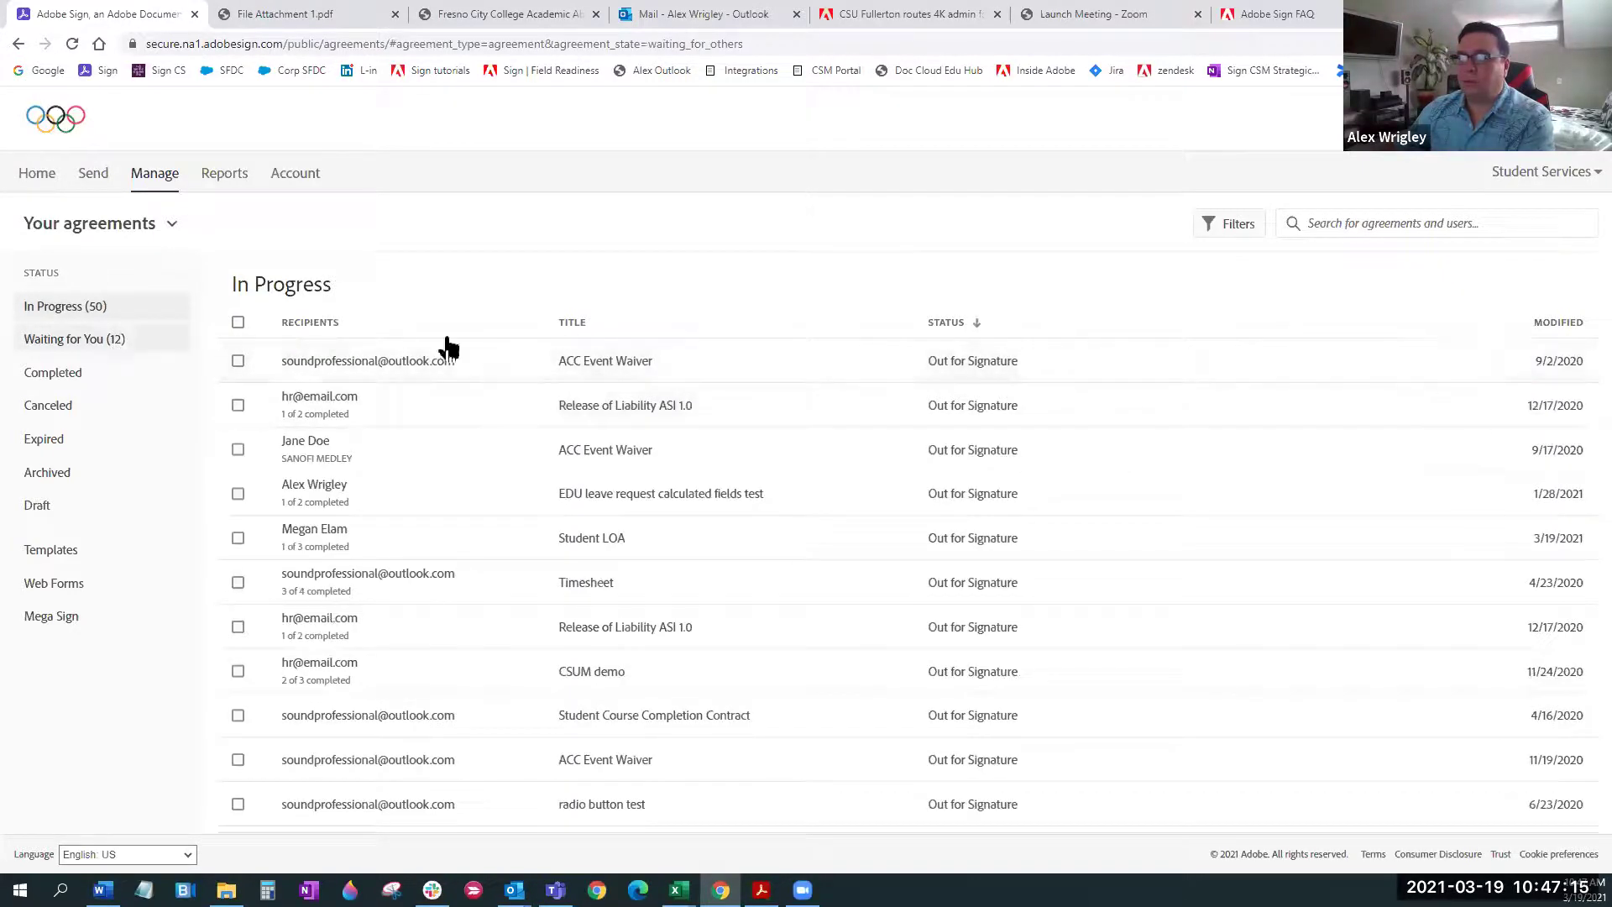
{"action": "left_click", "coordinate": [934, 376]}
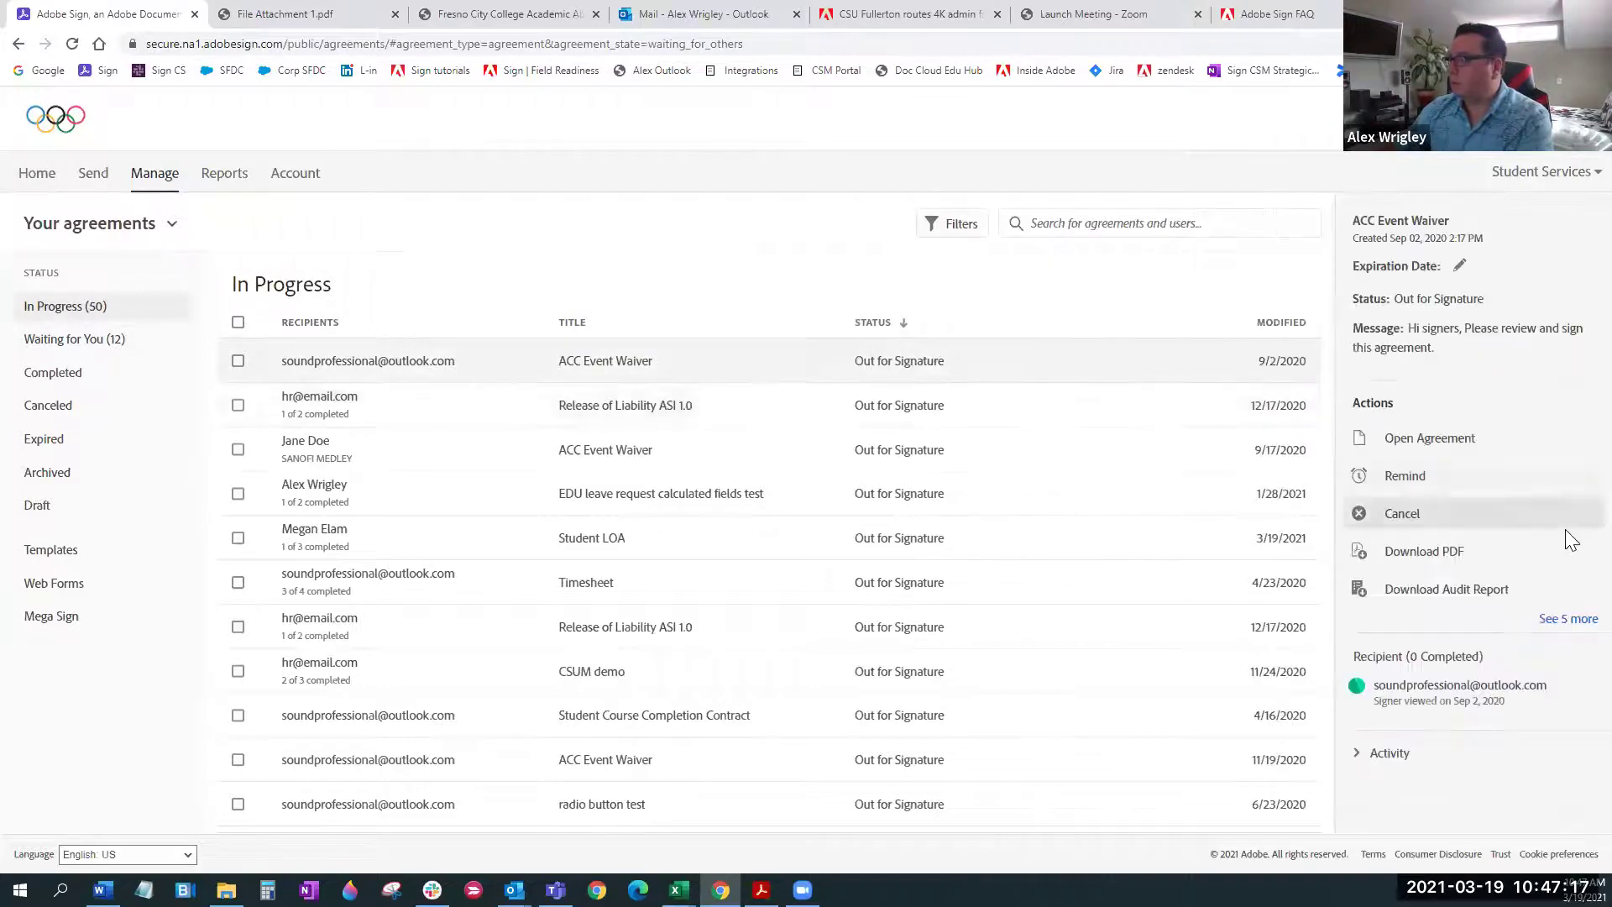
{"action": "left_click", "coordinate": [1568, 621]}
{"action": "scroll", "coordinate": [1574, 629], "scroll_direction": "down", "scroll_amount": 2}
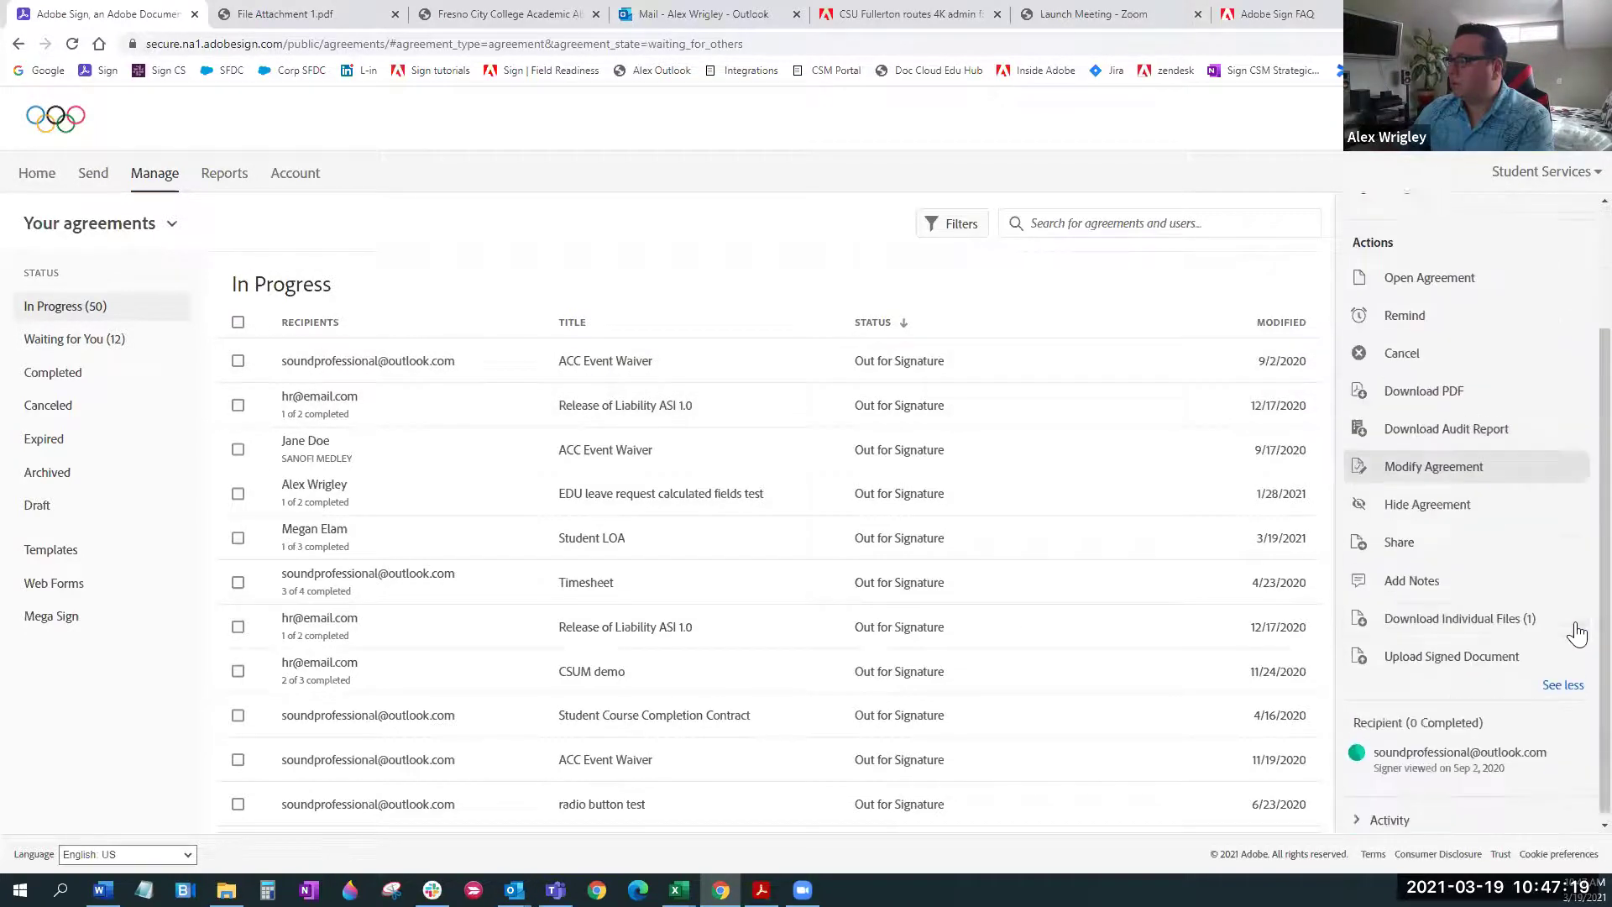
{"action": "left_click", "coordinate": [1442, 651]}
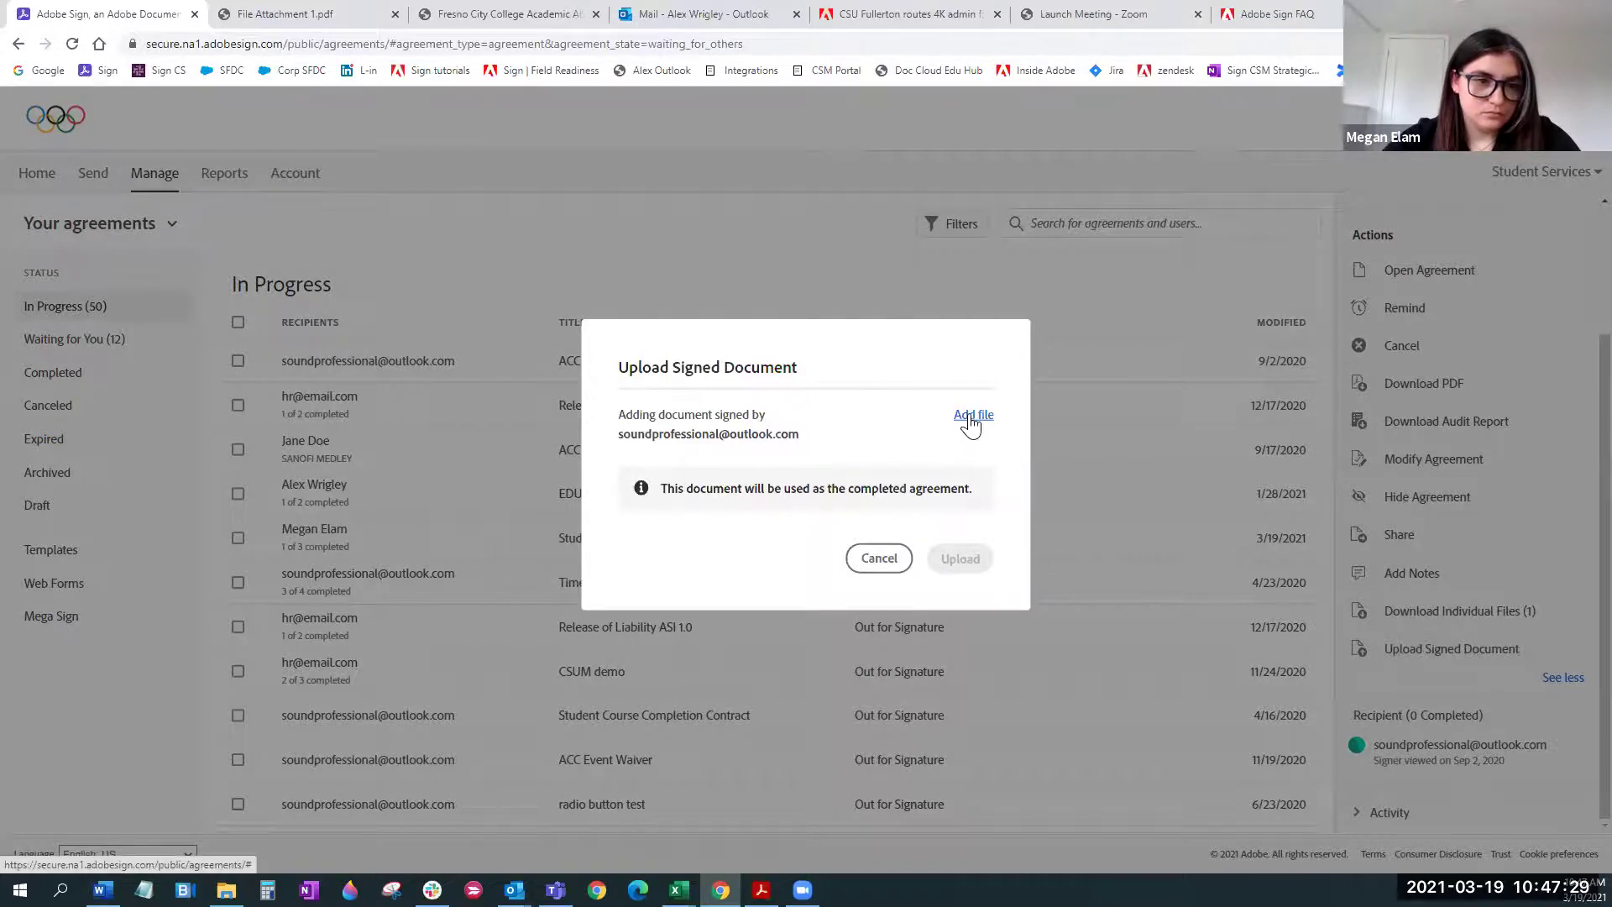
Cancel the upload, then reopen the ACC Event Waiver actions and choose Upload Signed Document again
{"action": "left_click", "coordinate": [879, 559]}
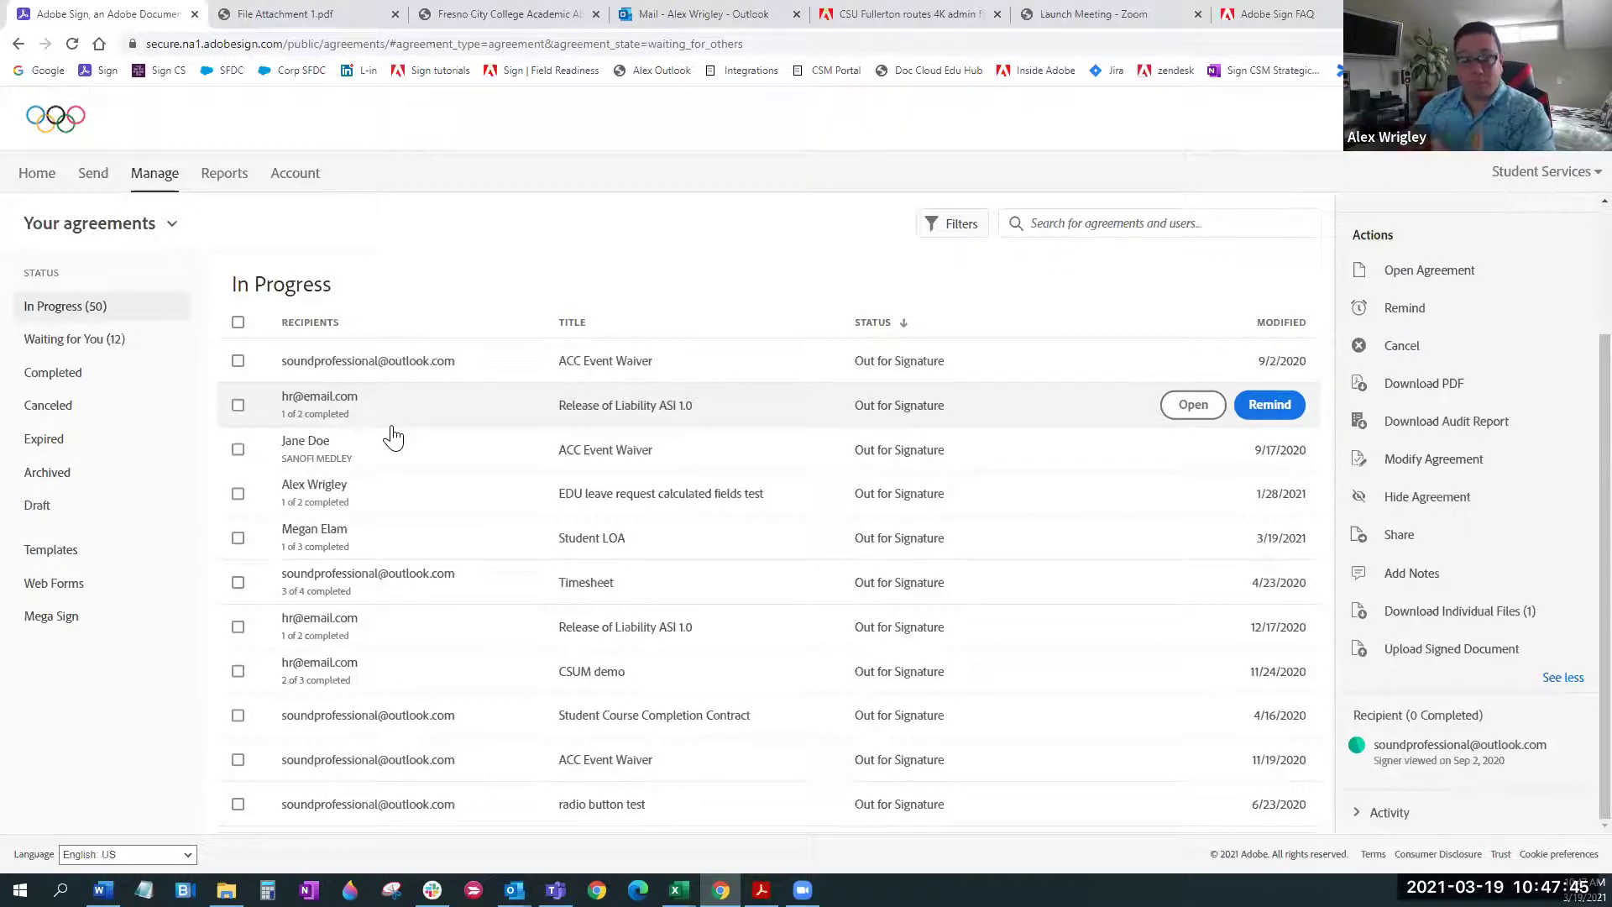
{"action": "left_click", "coordinate": [384, 374]}
{"action": "left_click", "coordinate": [384, 375]}
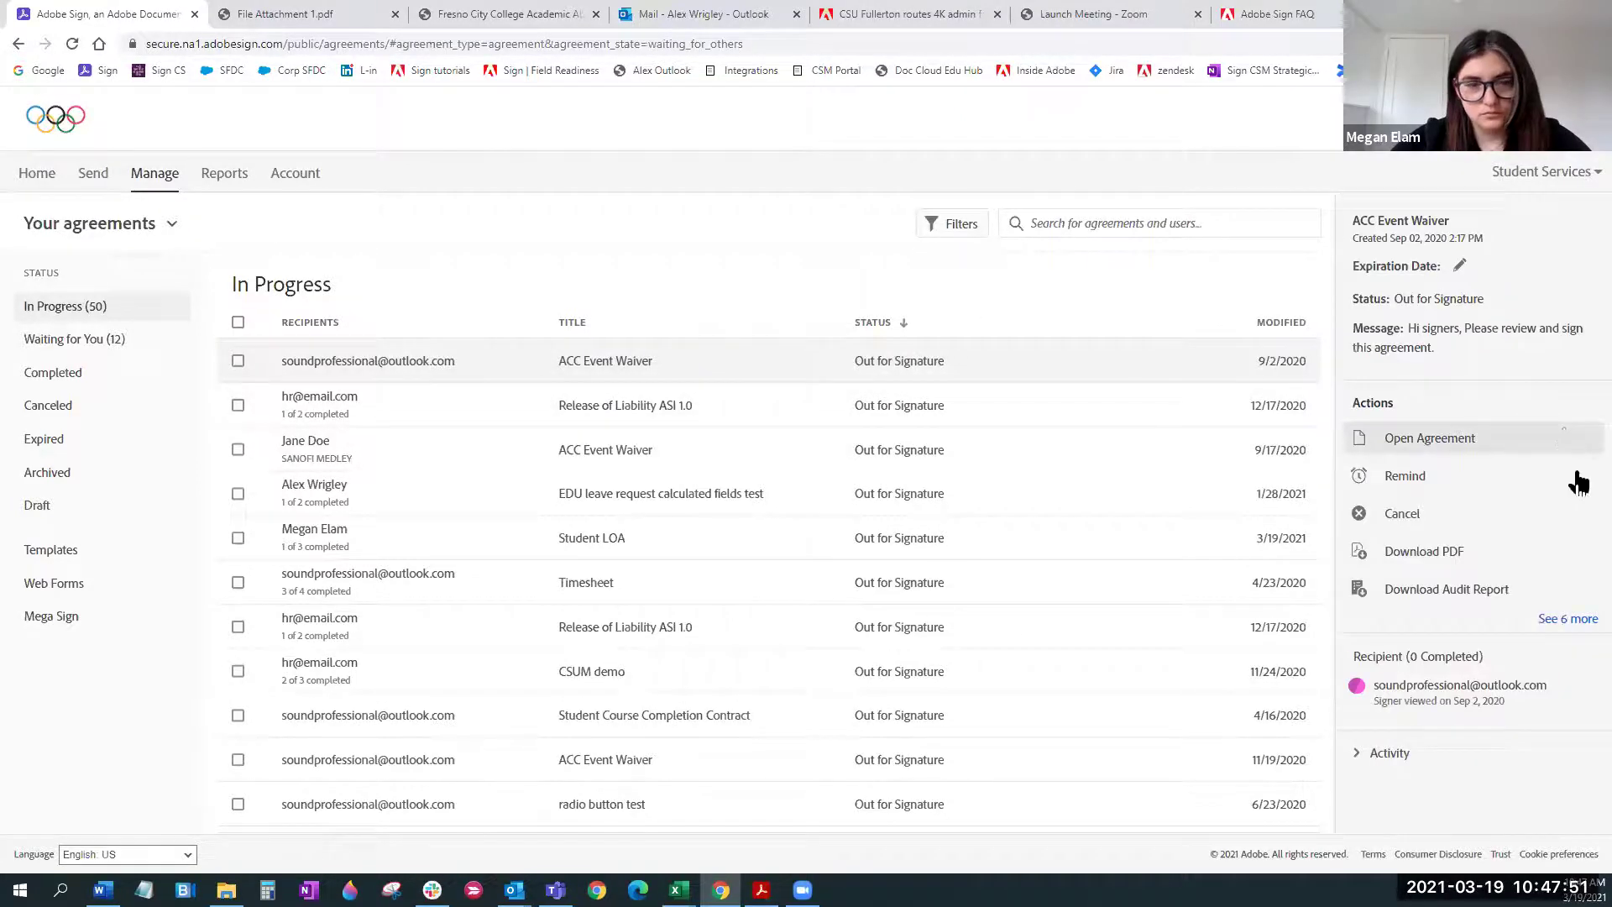
{"action": "left_click", "coordinate": [1567, 620]}
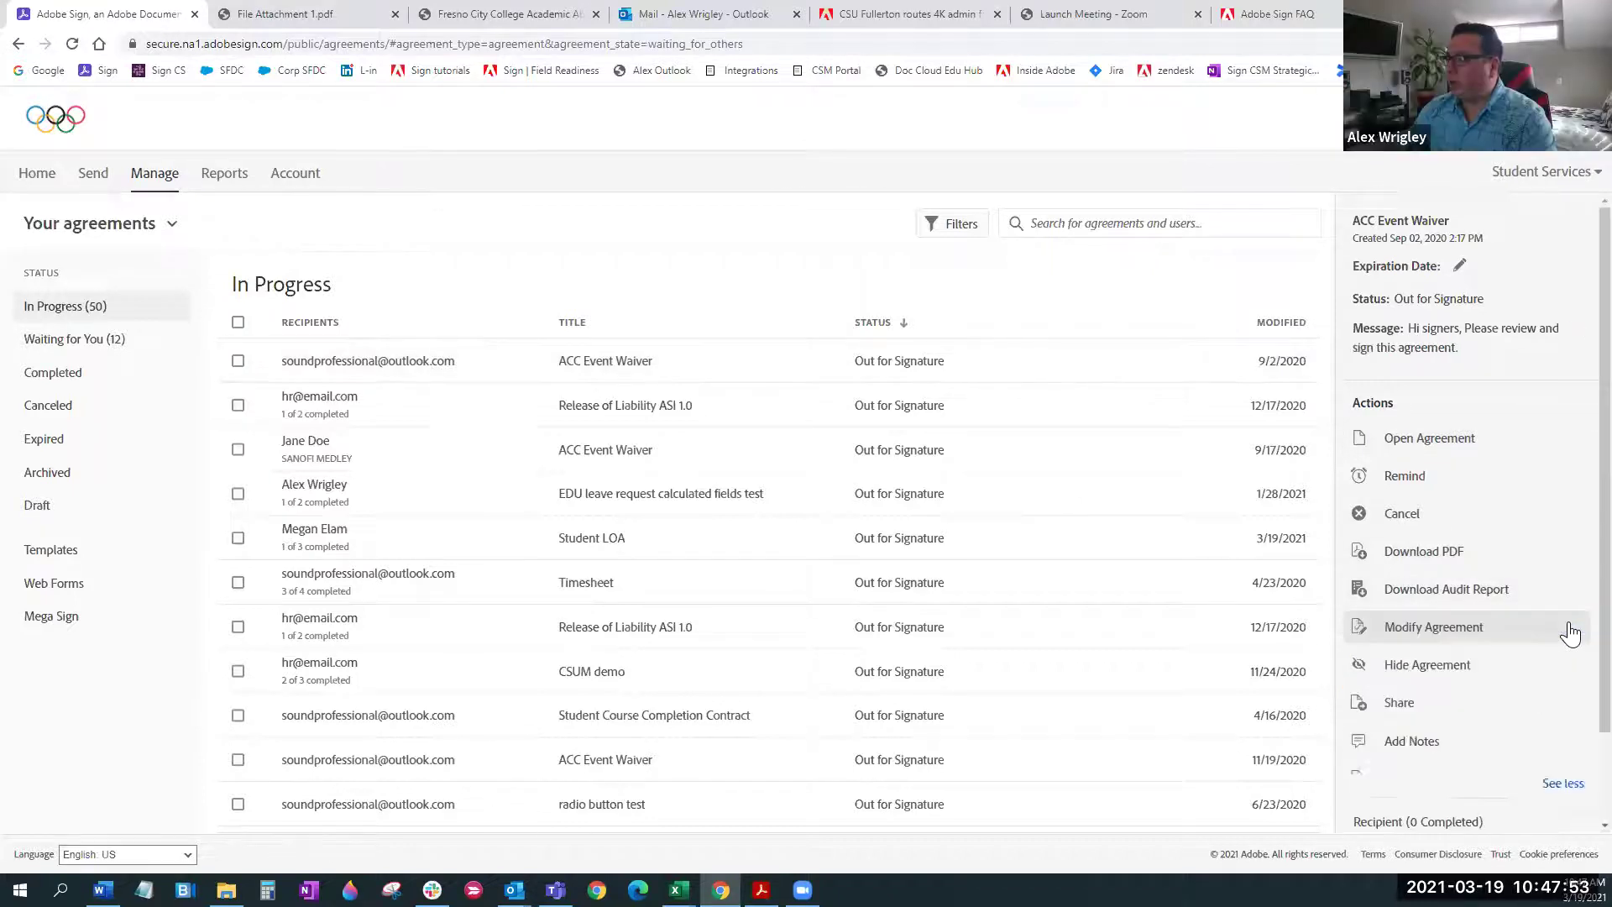
{"action": "scroll", "coordinate": [1568, 623], "scroll_direction": "down", "scroll_amount": 2}
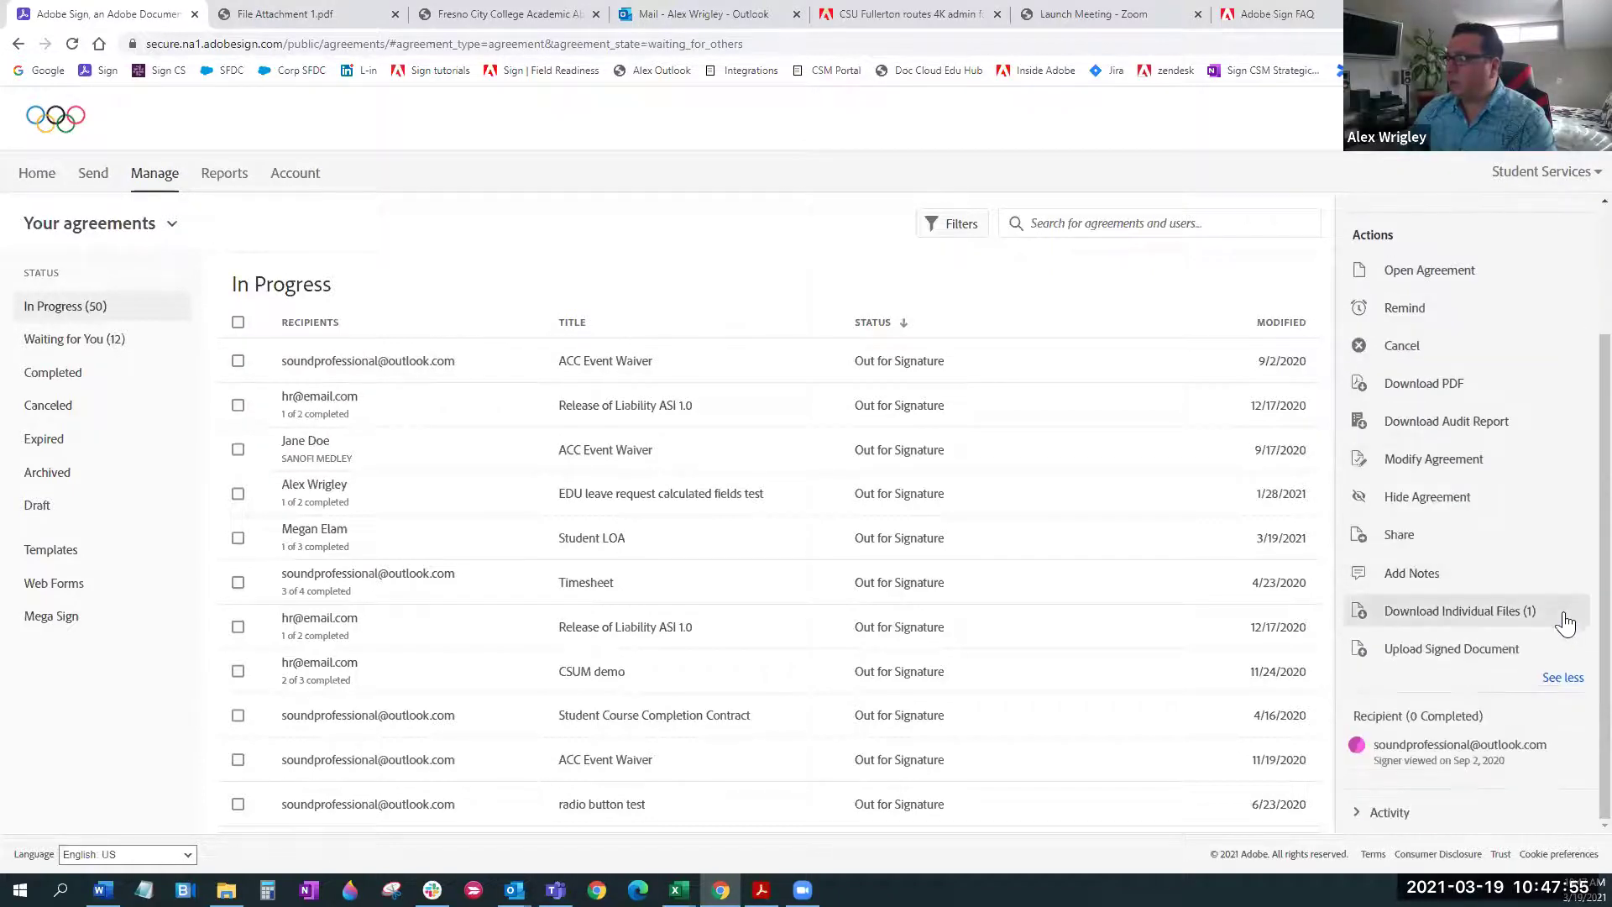
{"action": "left_click", "coordinate": [1444, 658]}
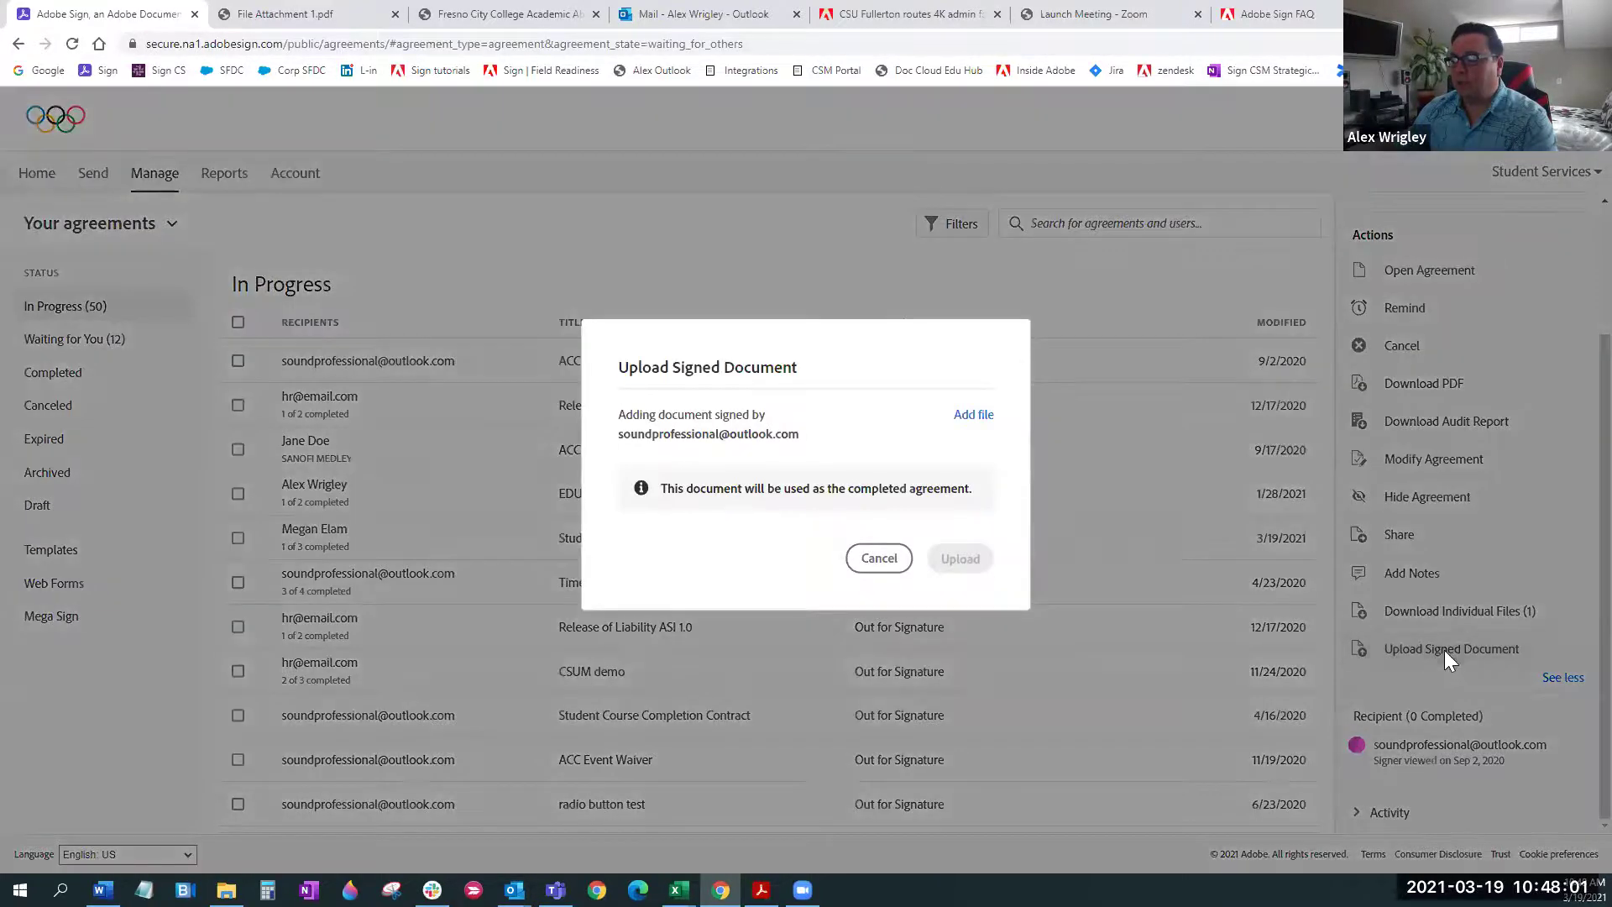
Browse for a signed file but cancel, closing the upload dialog with nothing attached
{"action": "left_click", "coordinate": [974, 418]}
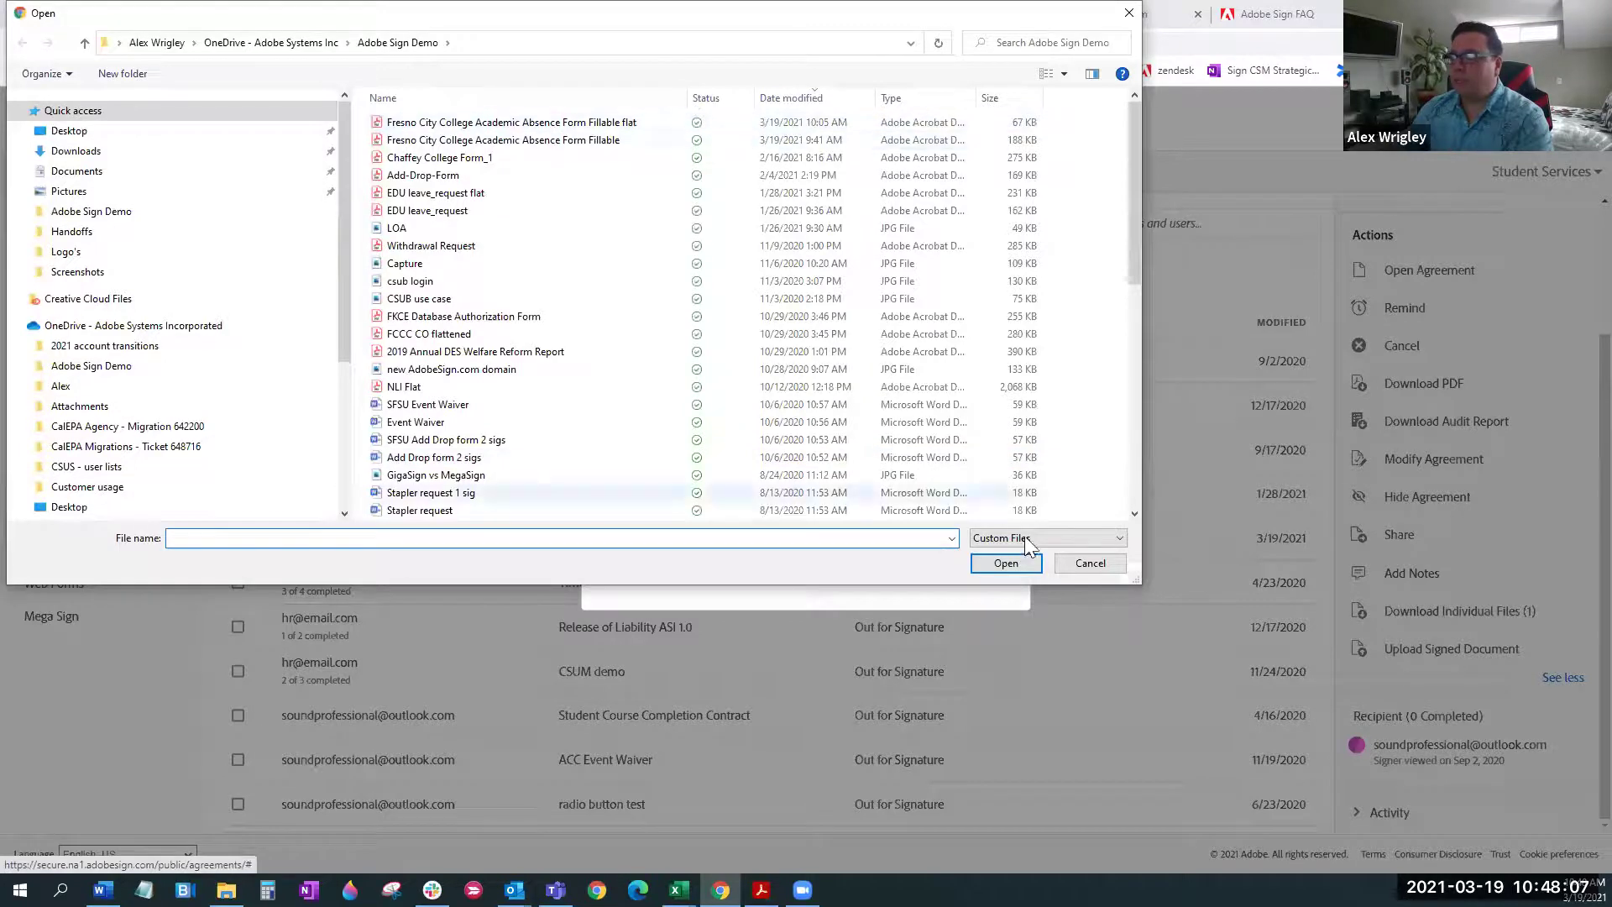
{"action": "left_click", "coordinate": [1069, 569]}
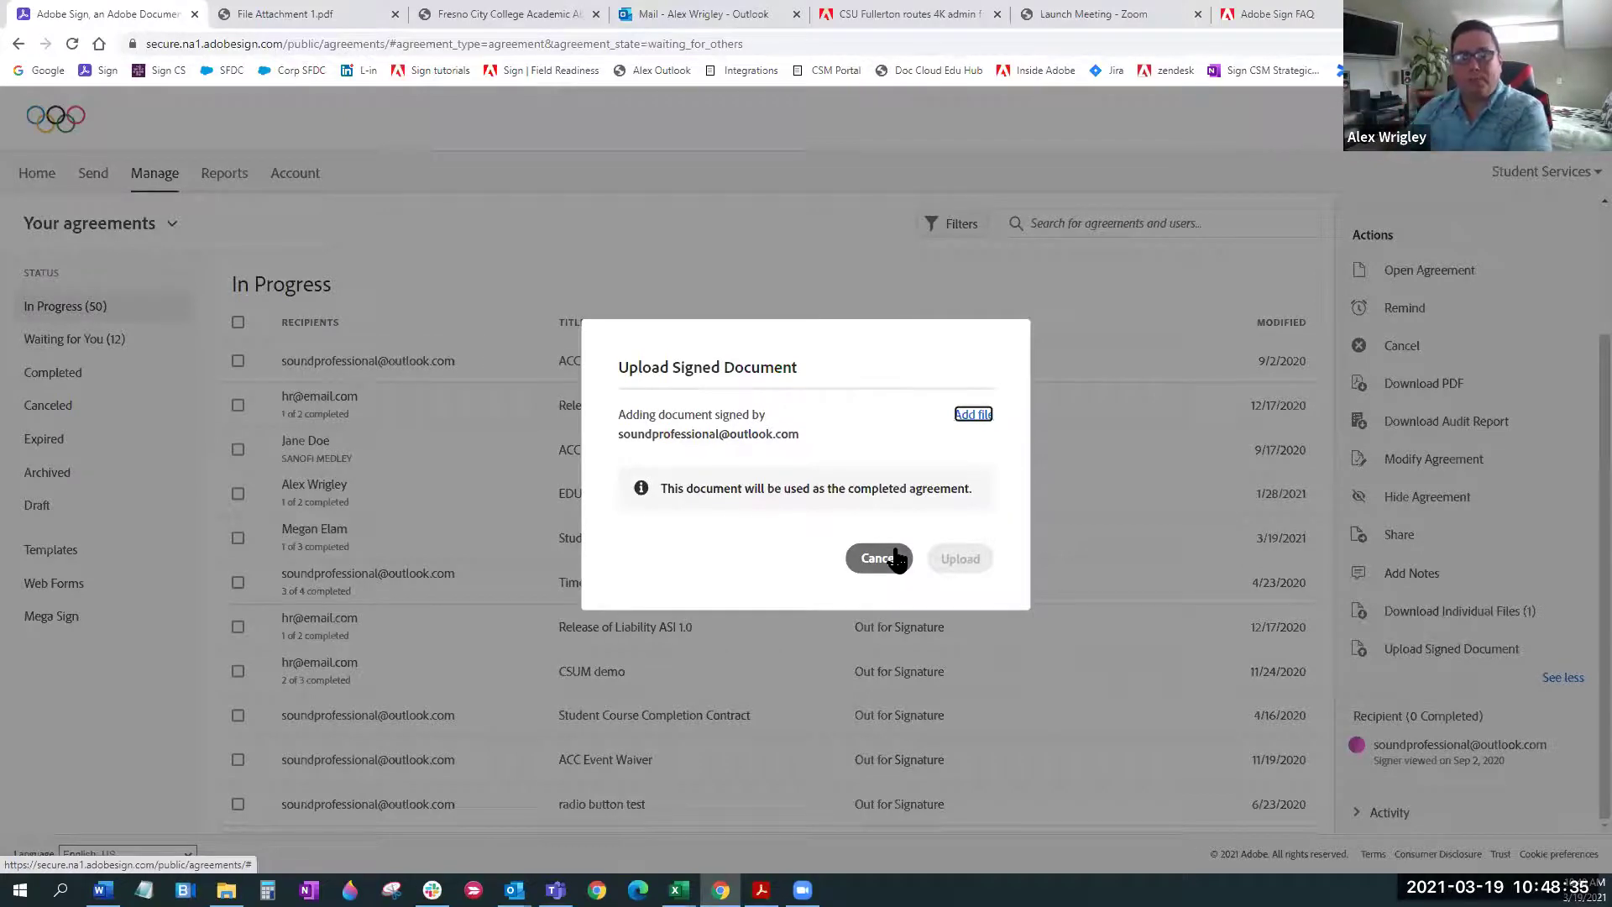
{"action": "left_click", "coordinate": [894, 556]}
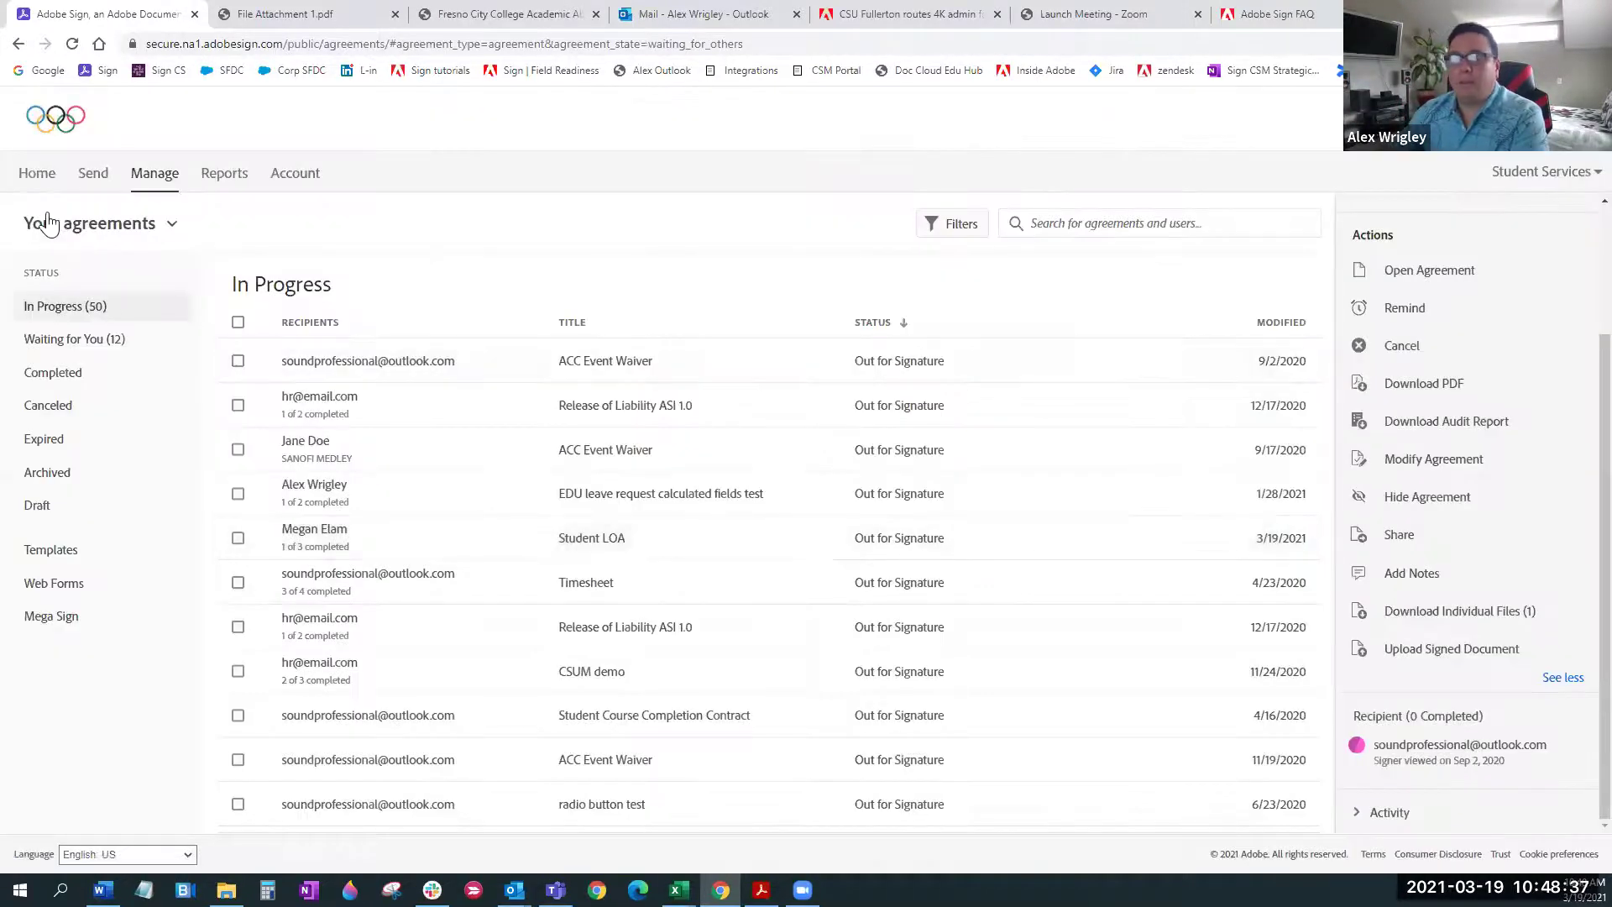
Visit the Home welcome page, then return to the Manage agreements page
{"action": "left_click", "coordinate": [39, 180]}
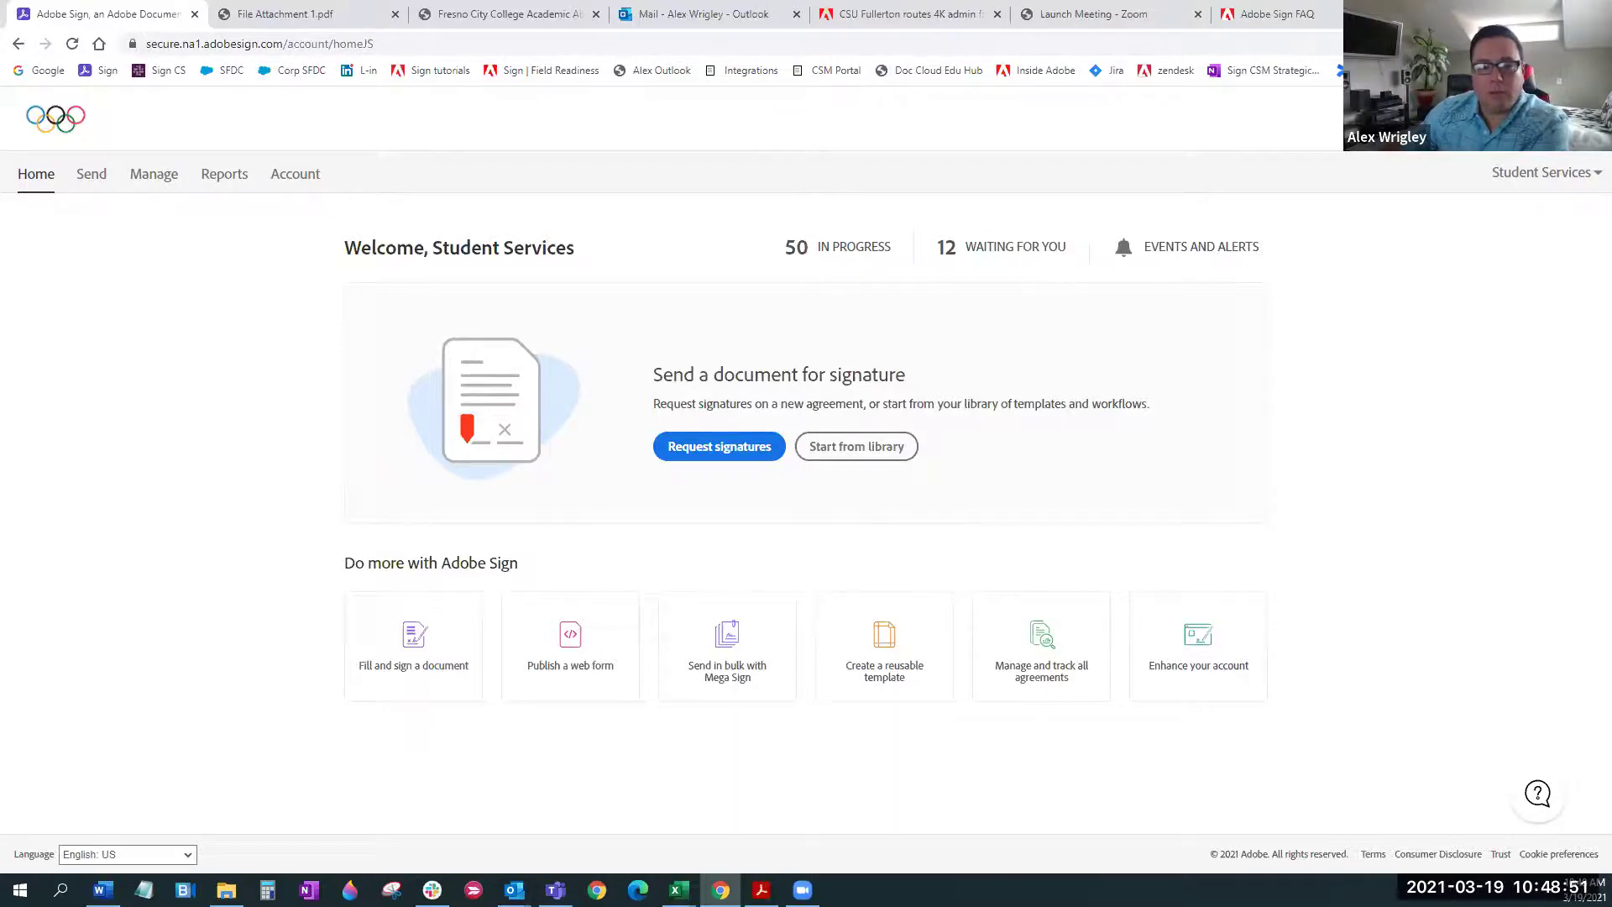
{"action": "left_click", "coordinate": [149, 178]}
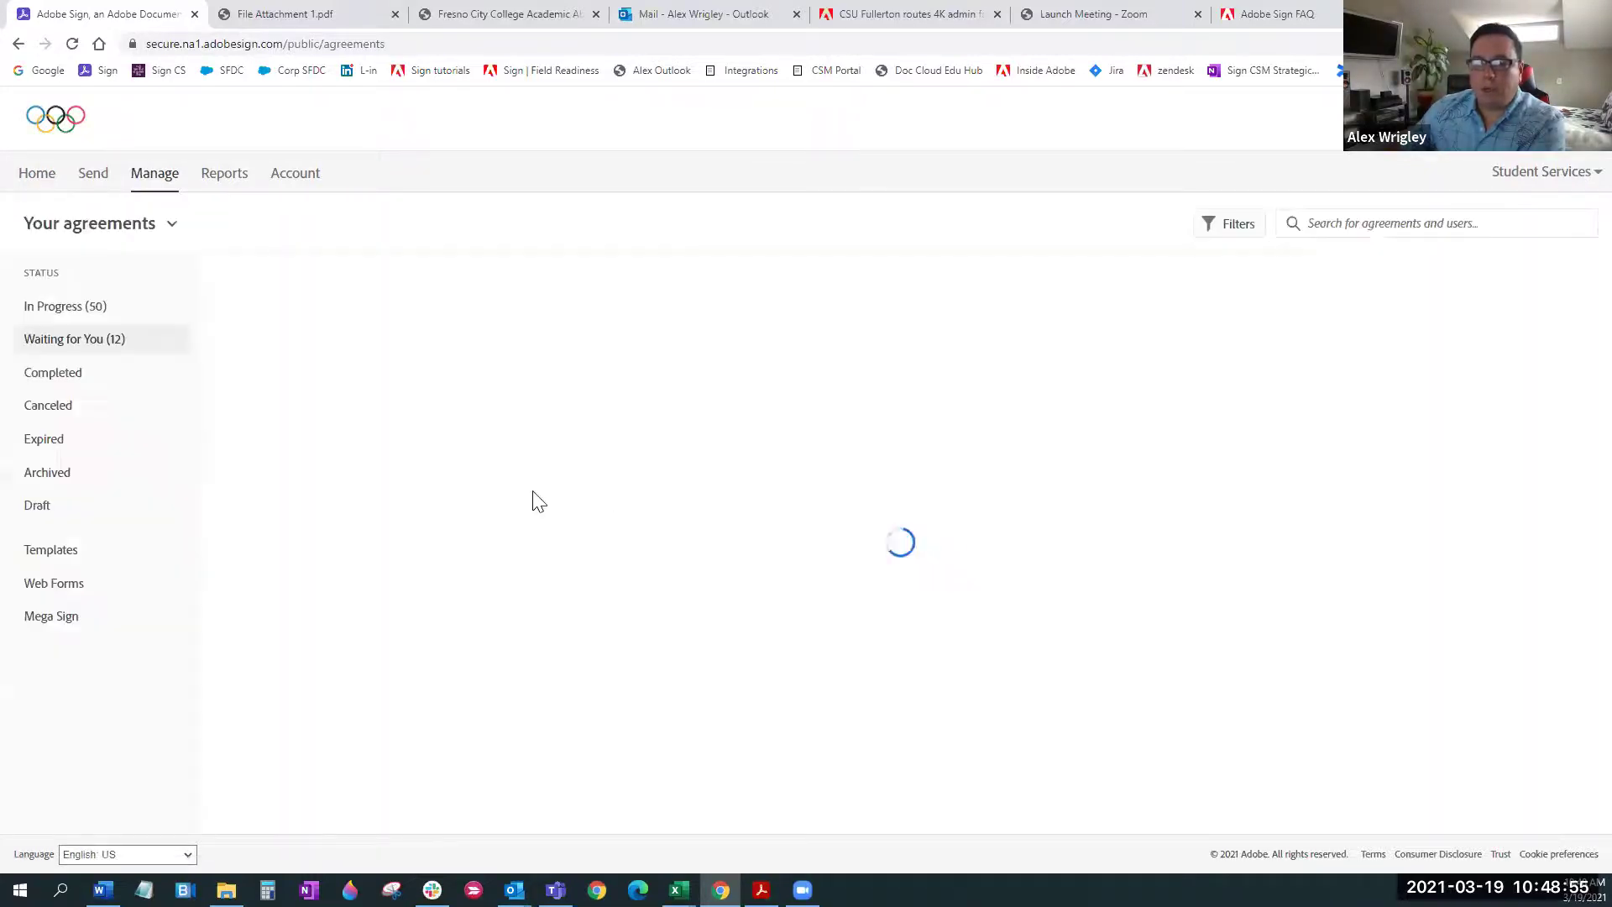
View Canceled agreements (opening the ACC Event Waiver), then the Expired, Archived and Draft lists
{"action": "left_click", "coordinate": [66, 411]}
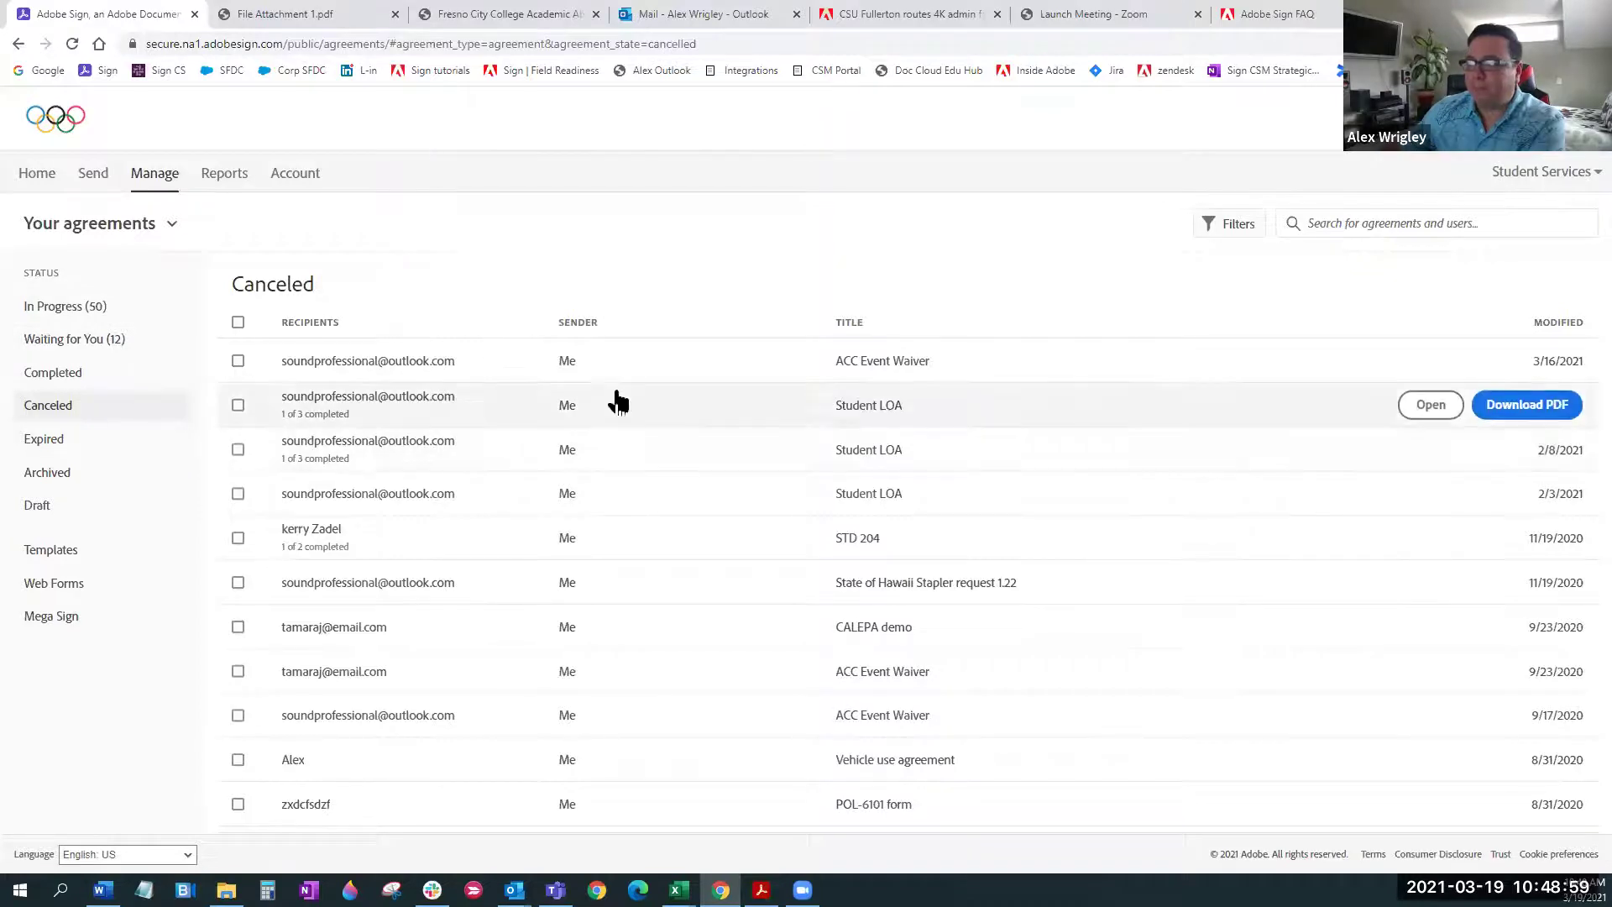
{"action": "left_click", "coordinate": [668, 371]}
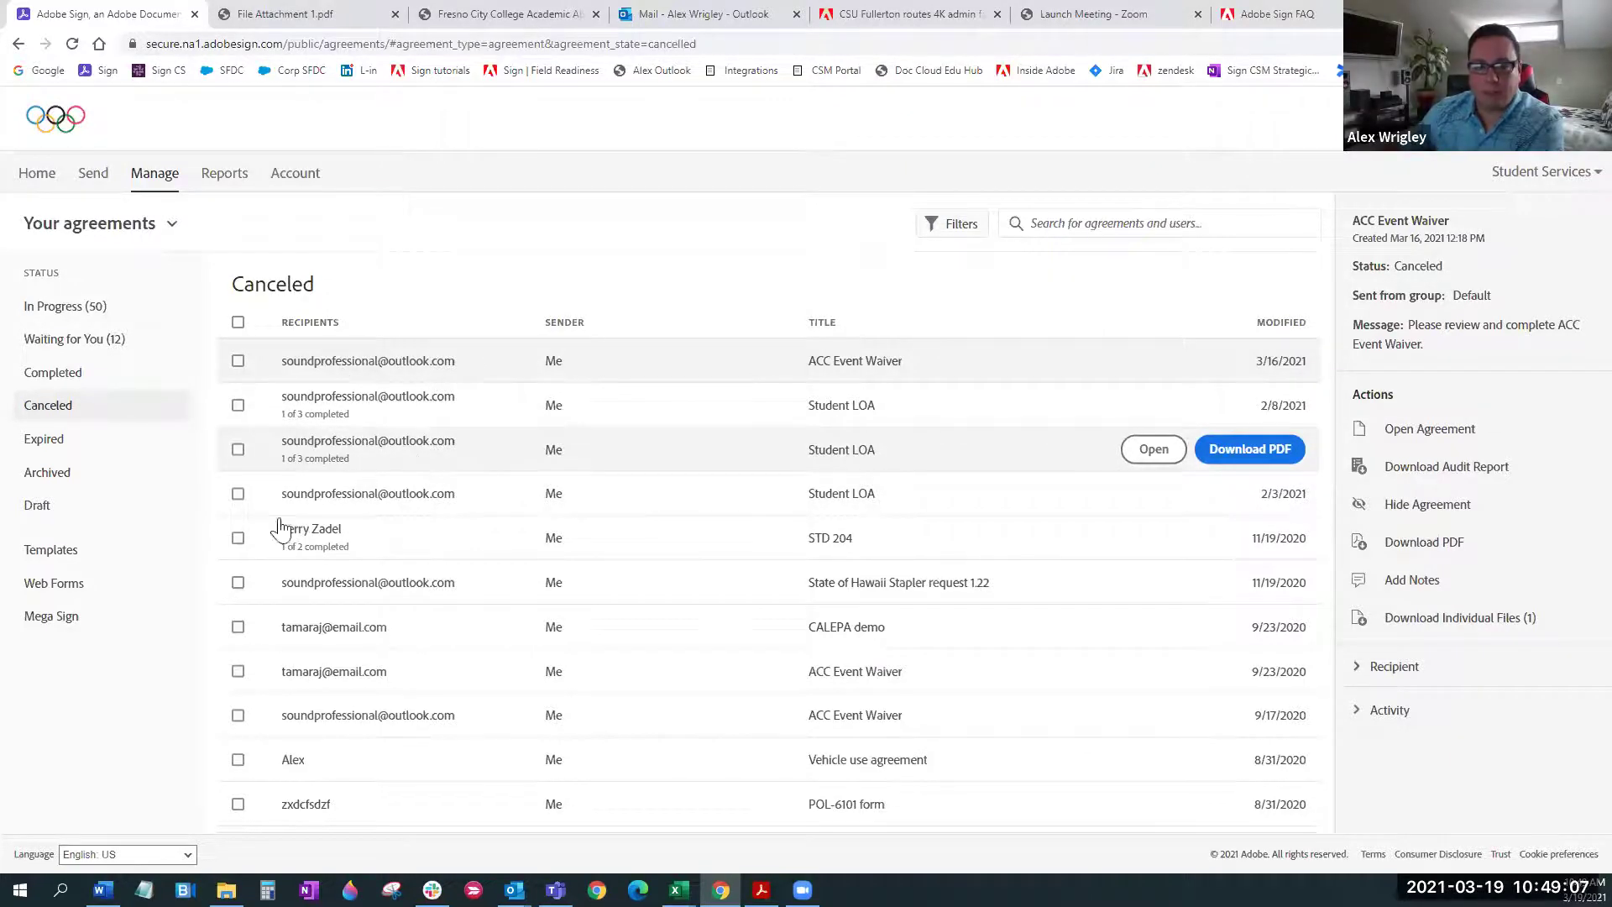
{"action": "left_click", "coordinate": [61, 445]}
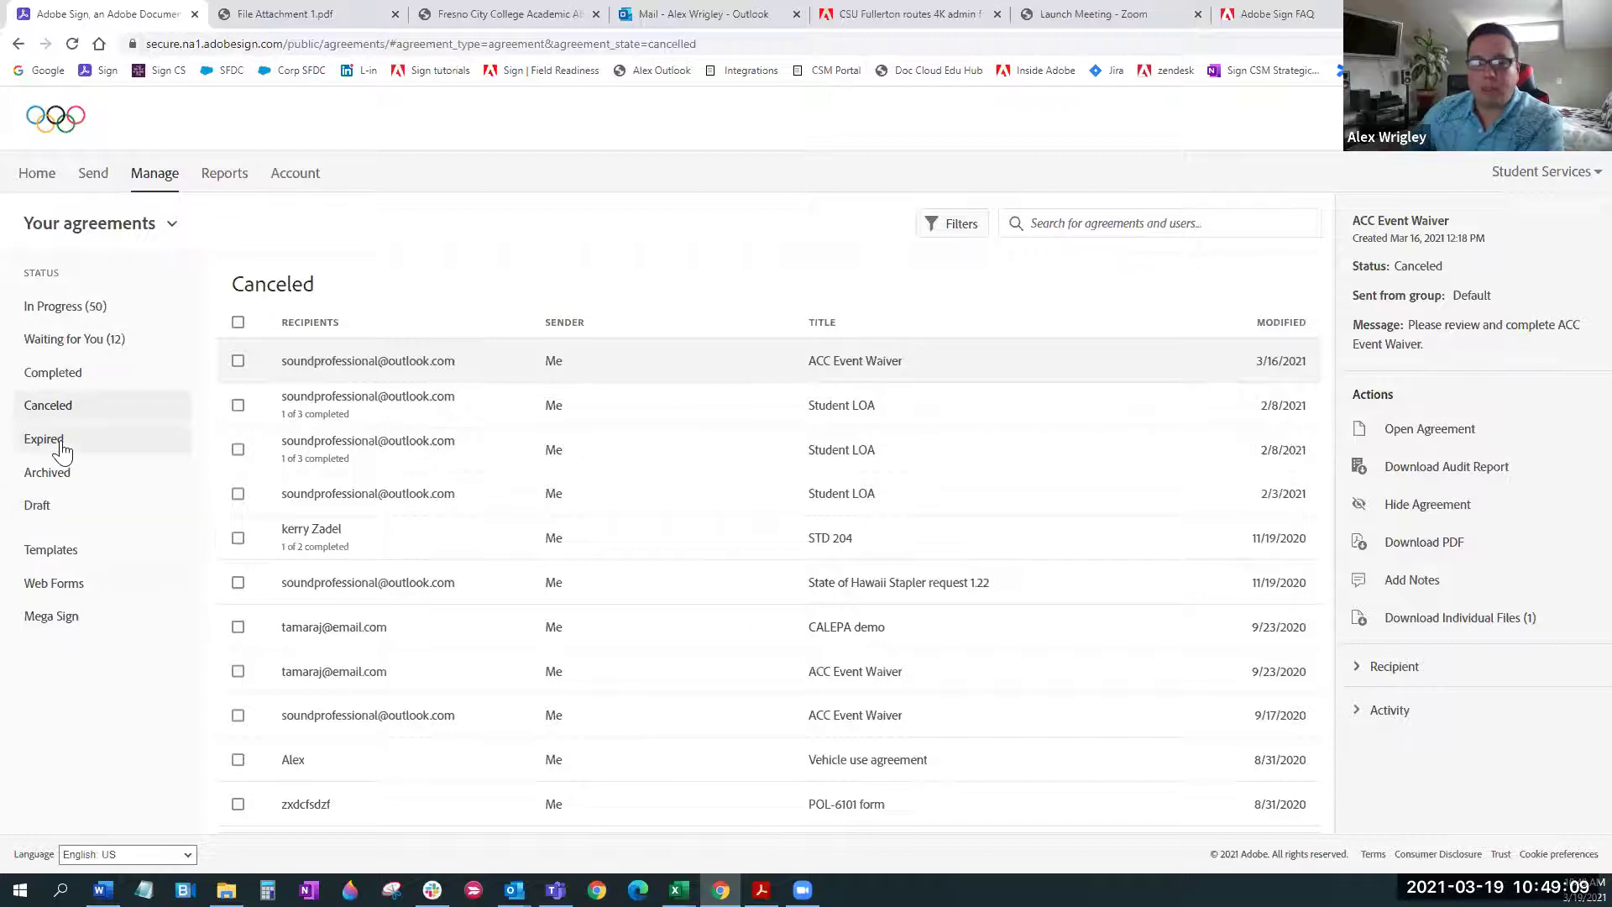
{"action": "scroll", "coordinate": [650, 453], "scroll_direction": "down", "scroll_amount": 1}
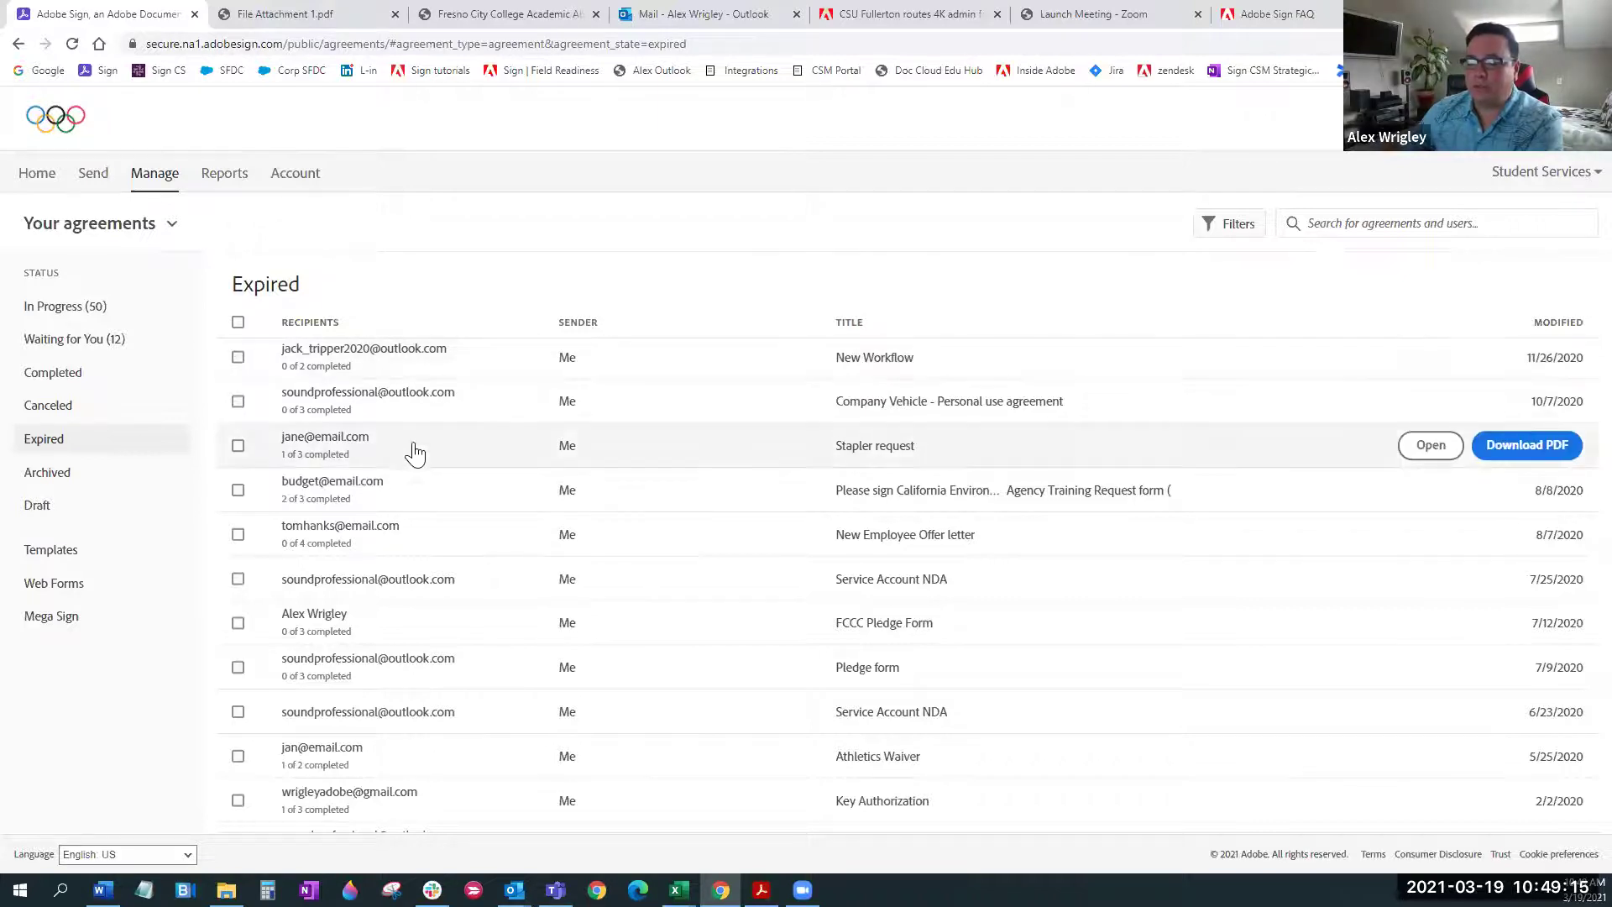
{"action": "scroll", "coordinate": [441, 416], "scroll_direction": "up", "scroll_amount": 1}
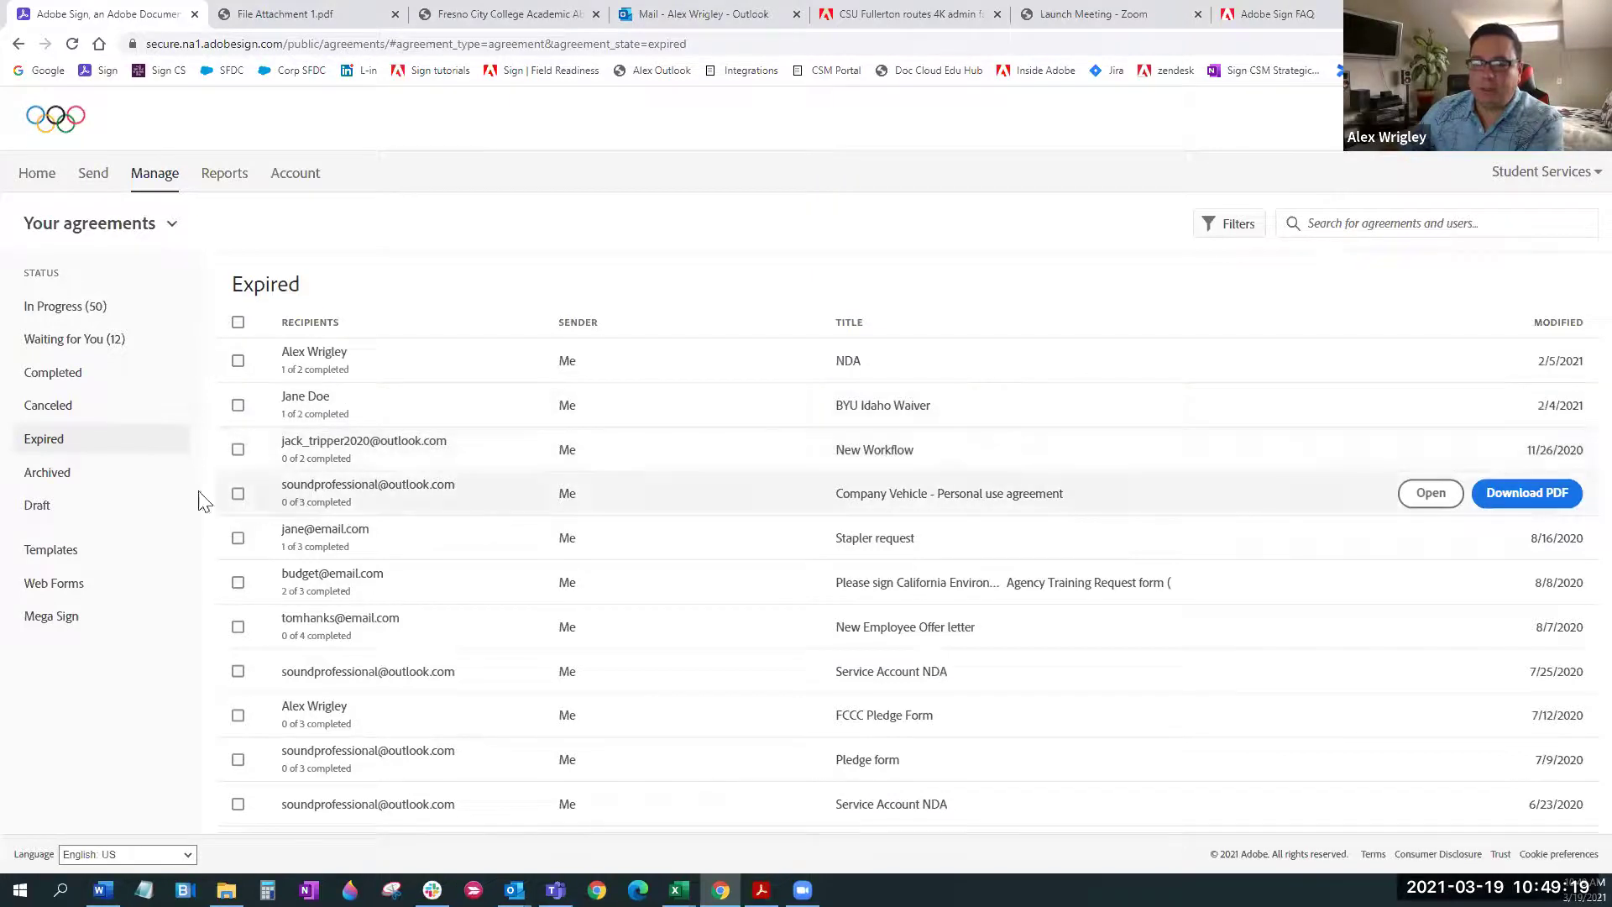
{"action": "left_click", "coordinate": [77, 483]}
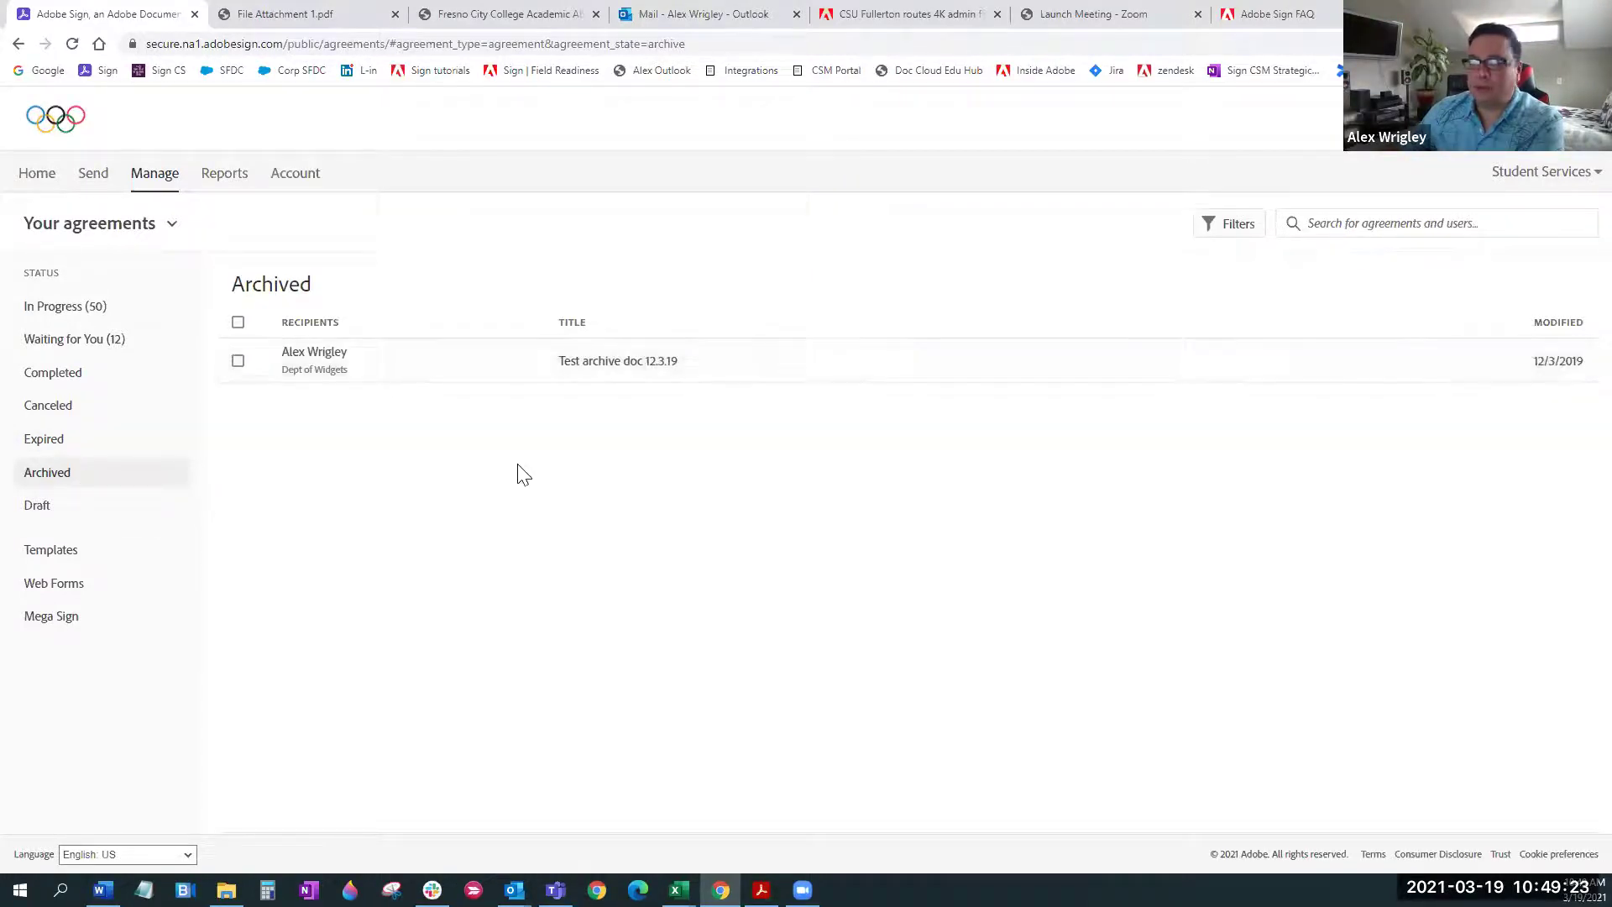
{"action": "left_click", "coordinate": [78, 509]}
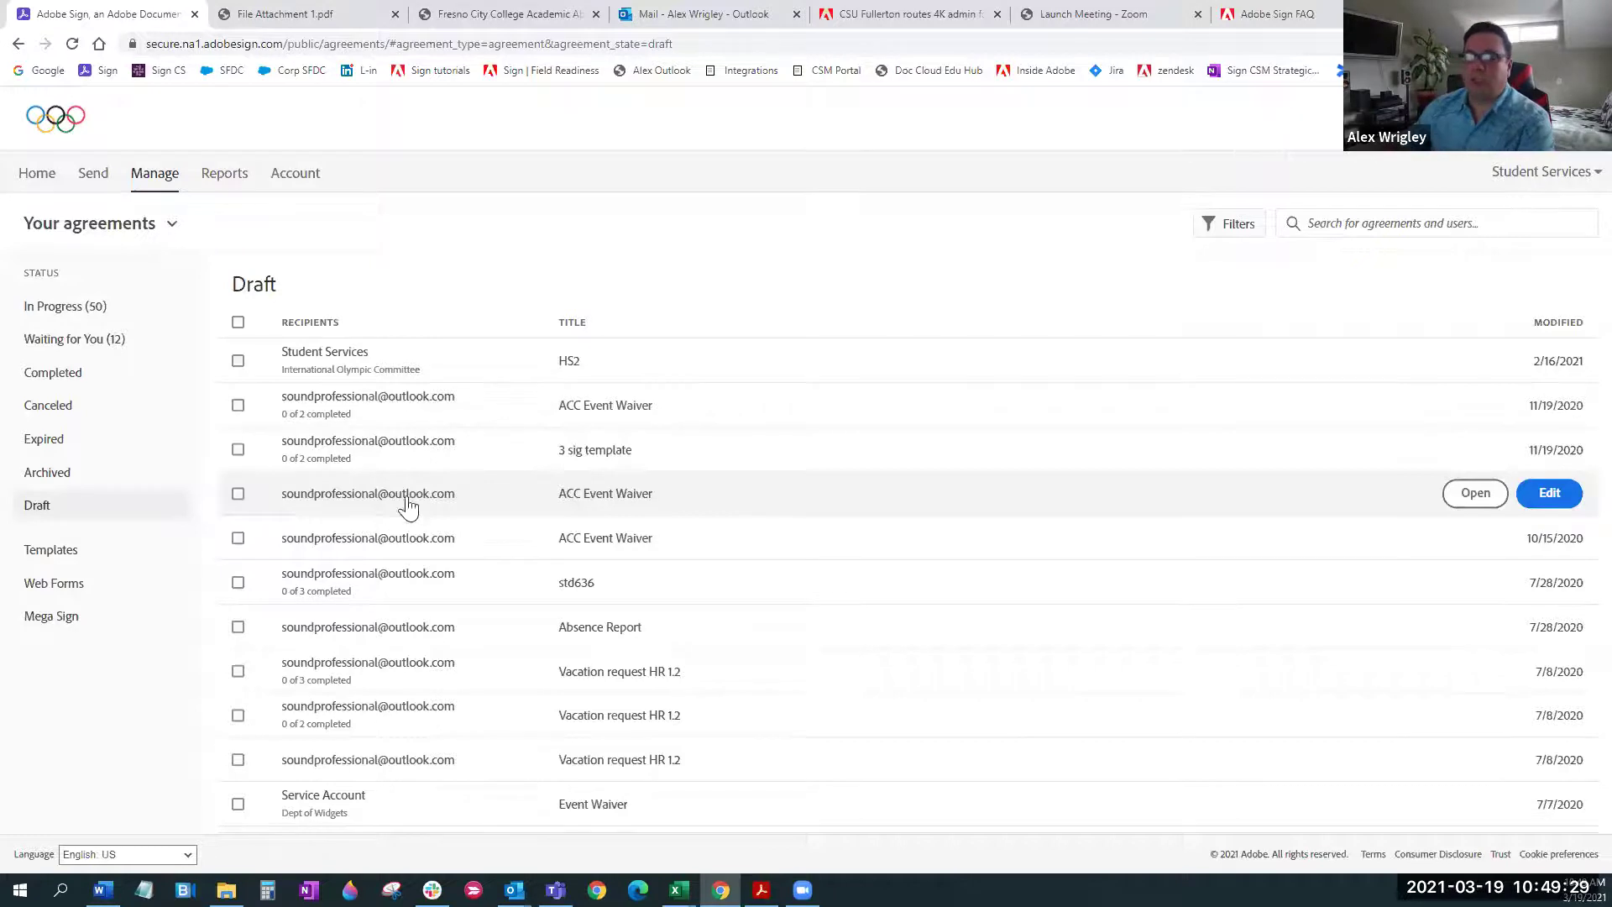
Open the HS2 draft in the editor, scroll through its payment voucher form, then go Home
{"action": "left_click", "coordinate": [760, 371]}
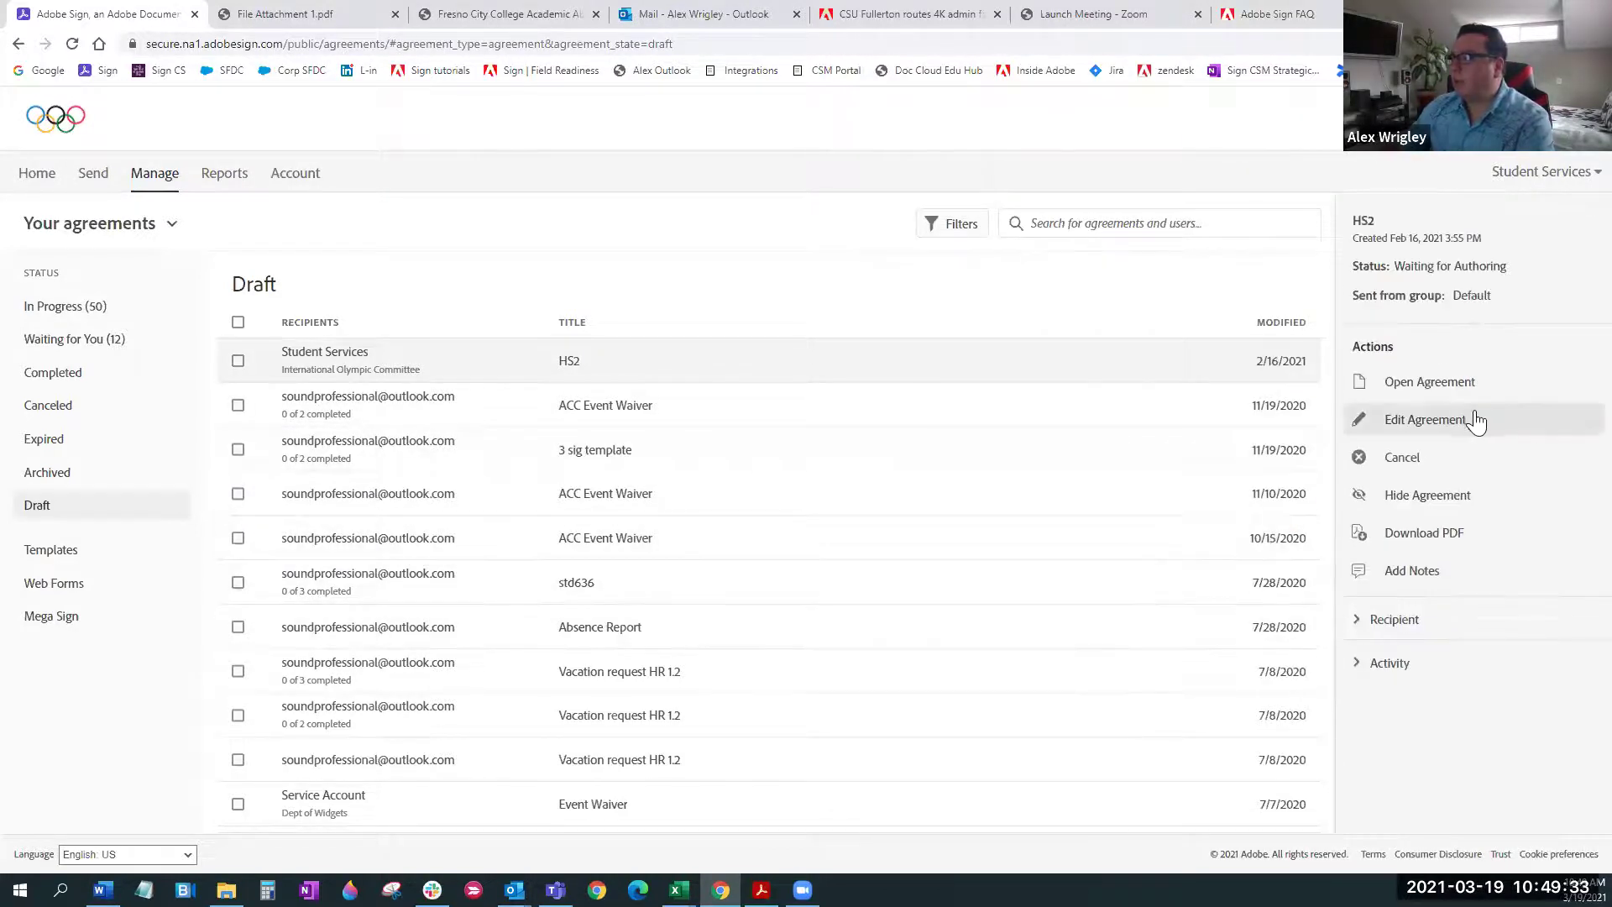
{"action": "left_click", "coordinate": [1460, 426]}
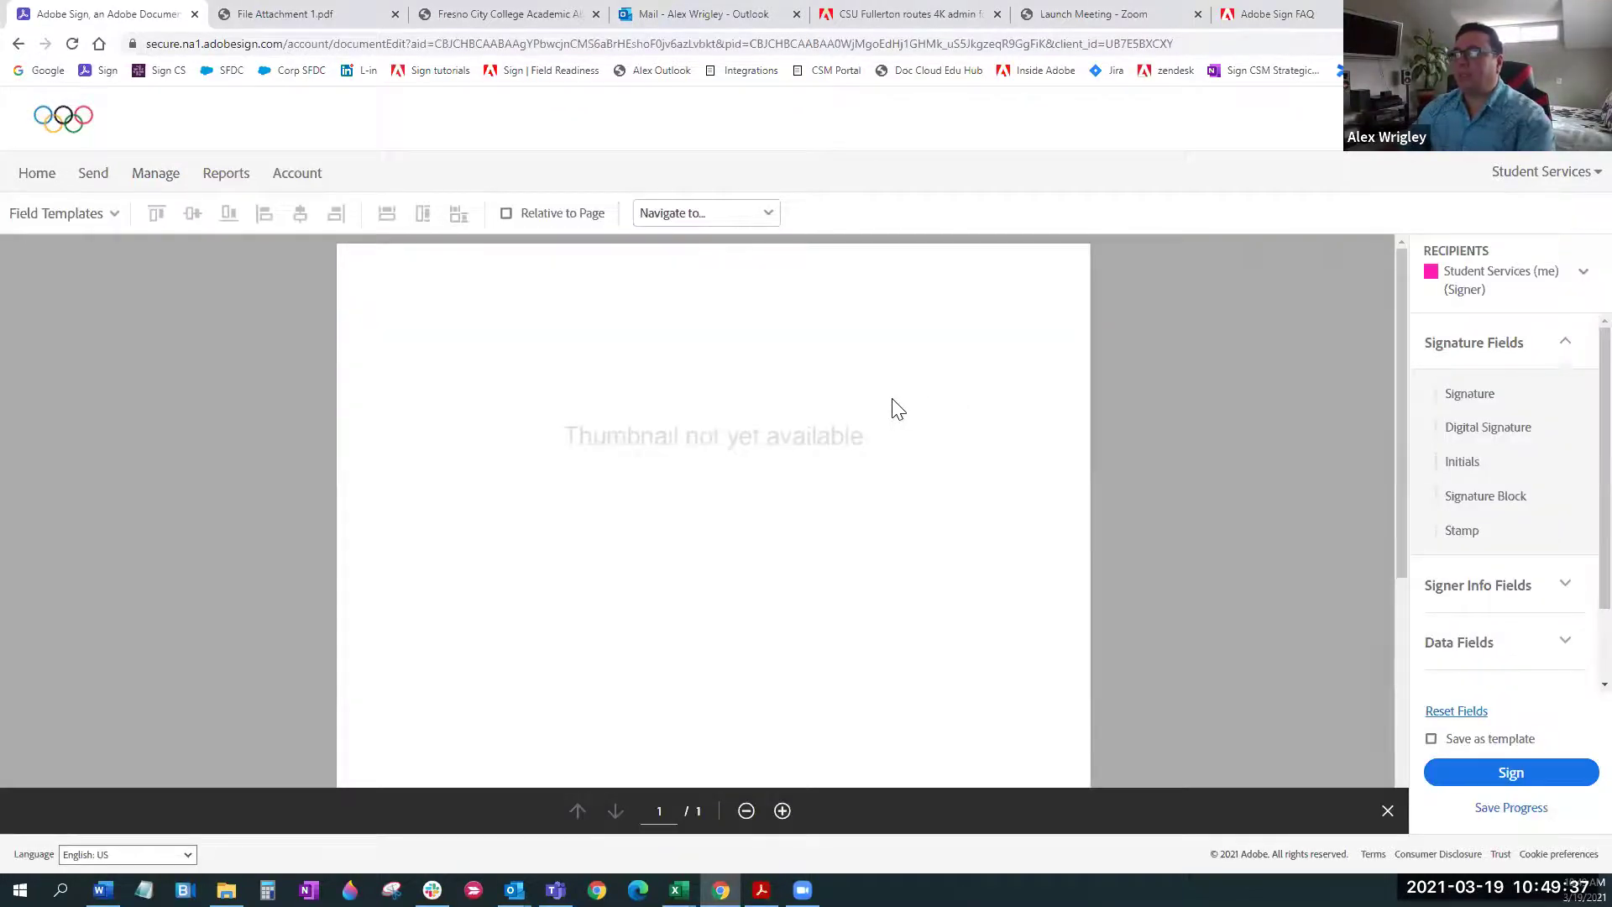
{"action": "scroll", "coordinate": [932, 403], "scroll_direction": "down", "scroll_amount": 2}
{"action": "scroll", "coordinate": [940, 408], "scroll_direction": "down", "scroll_amount": 2}
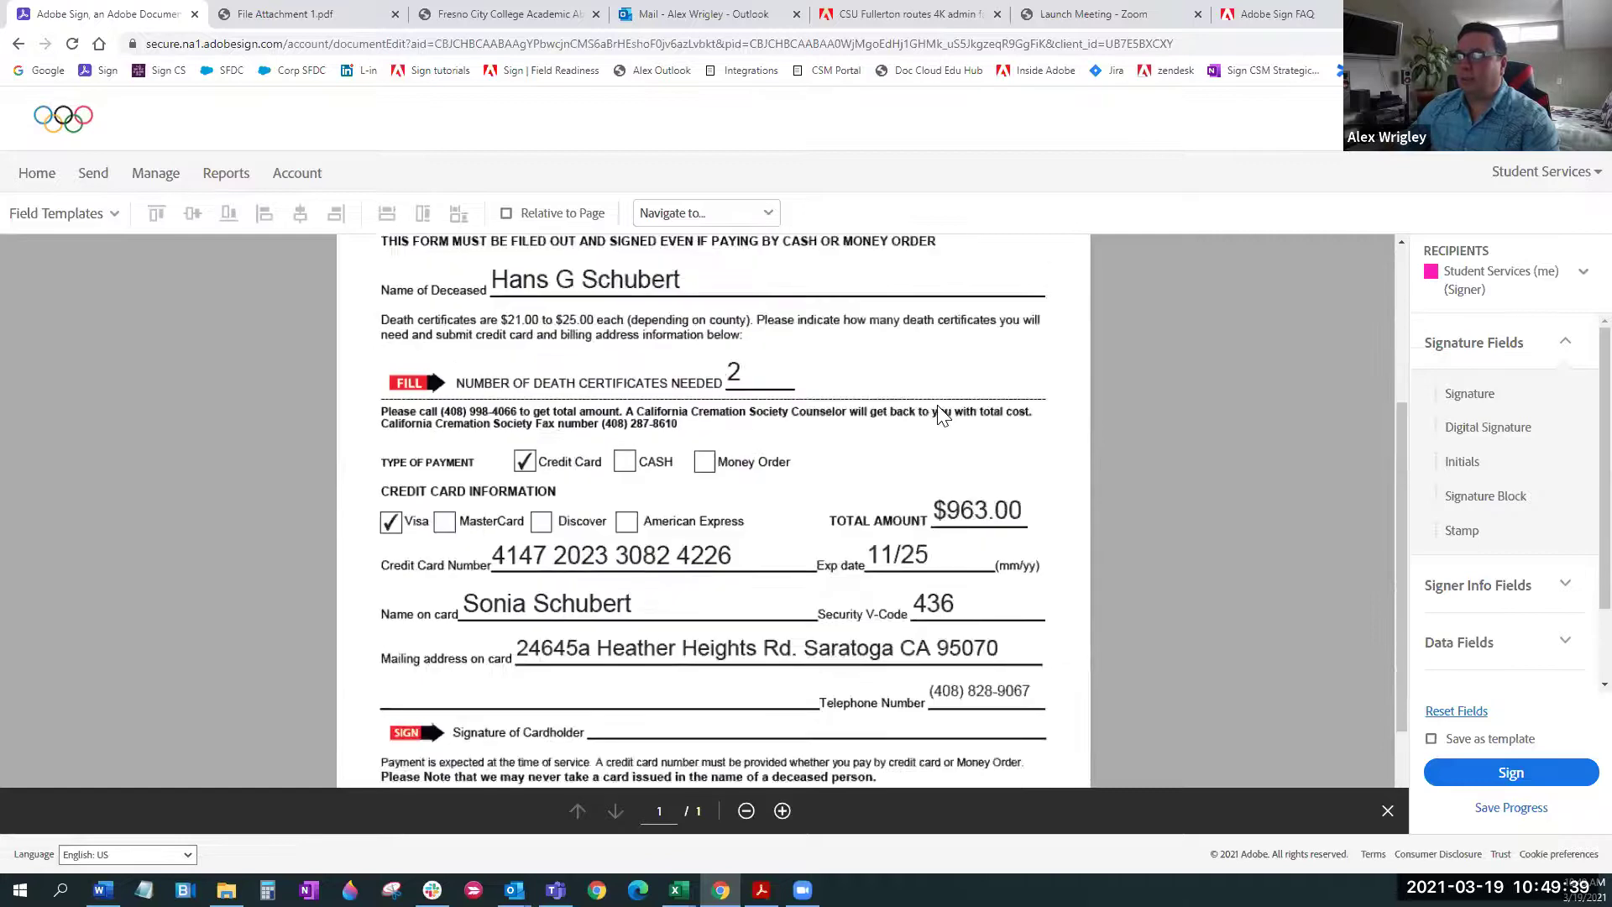
{"action": "scroll", "coordinate": [942, 411], "scroll_direction": "up", "scroll_amount": 4}
{"action": "scroll", "coordinate": [942, 411], "scroll_direction": "down", "scroll_amount": 5}
{"action": "scroll", "coordinate": [941, 411], "scroll_direction": "up", "scroll_amount": 5}
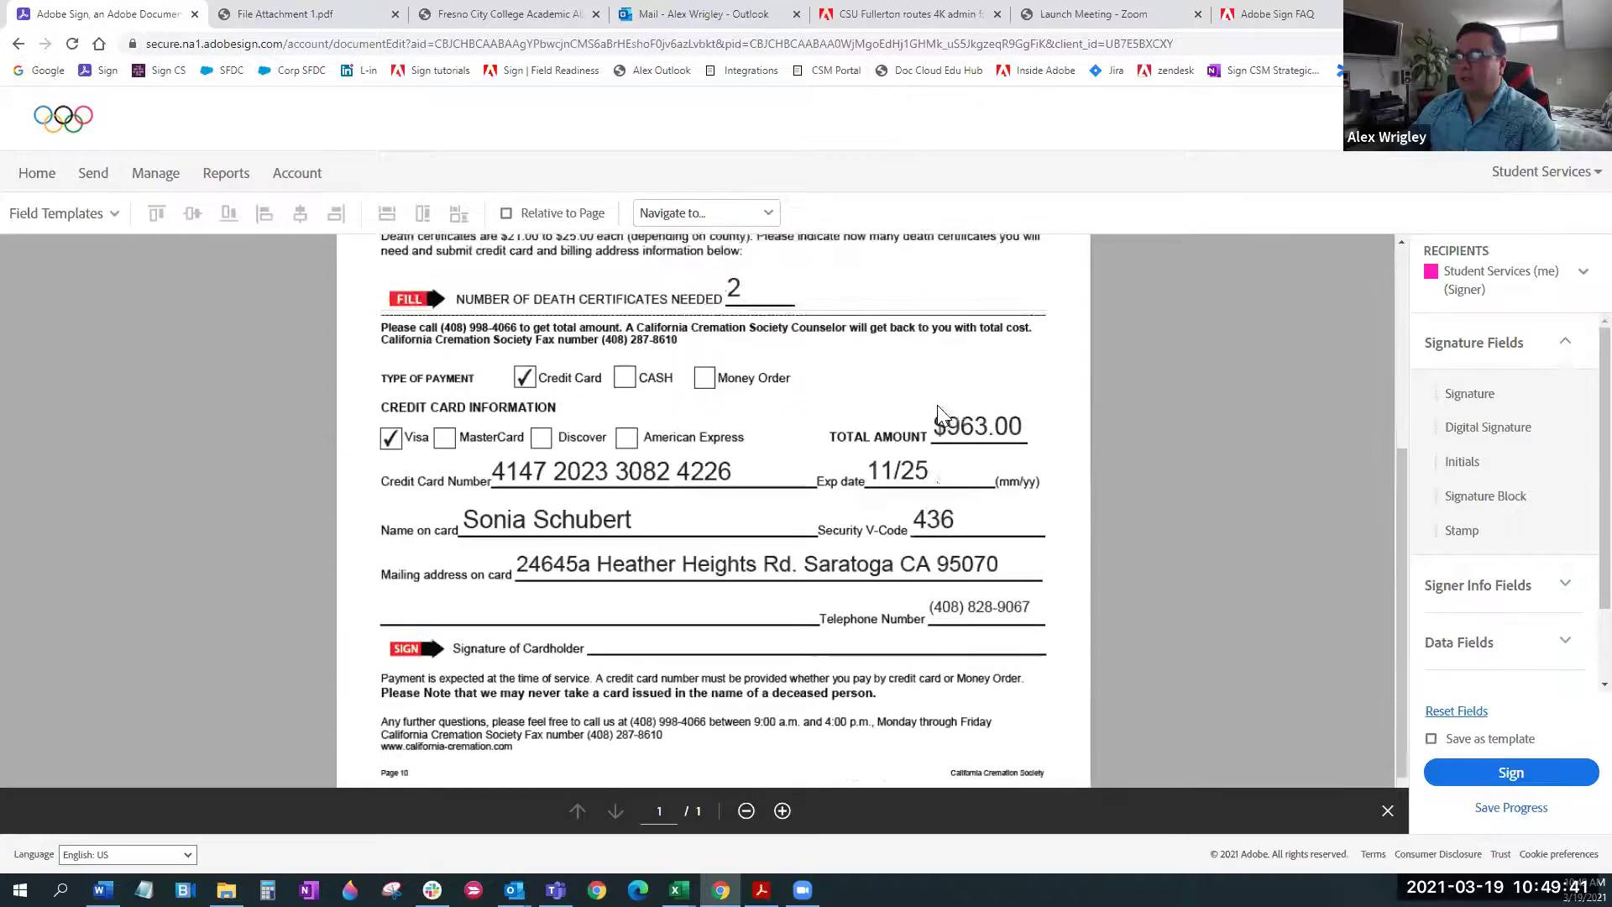
{"action": "left_click", "coordinate": [33, 178]}
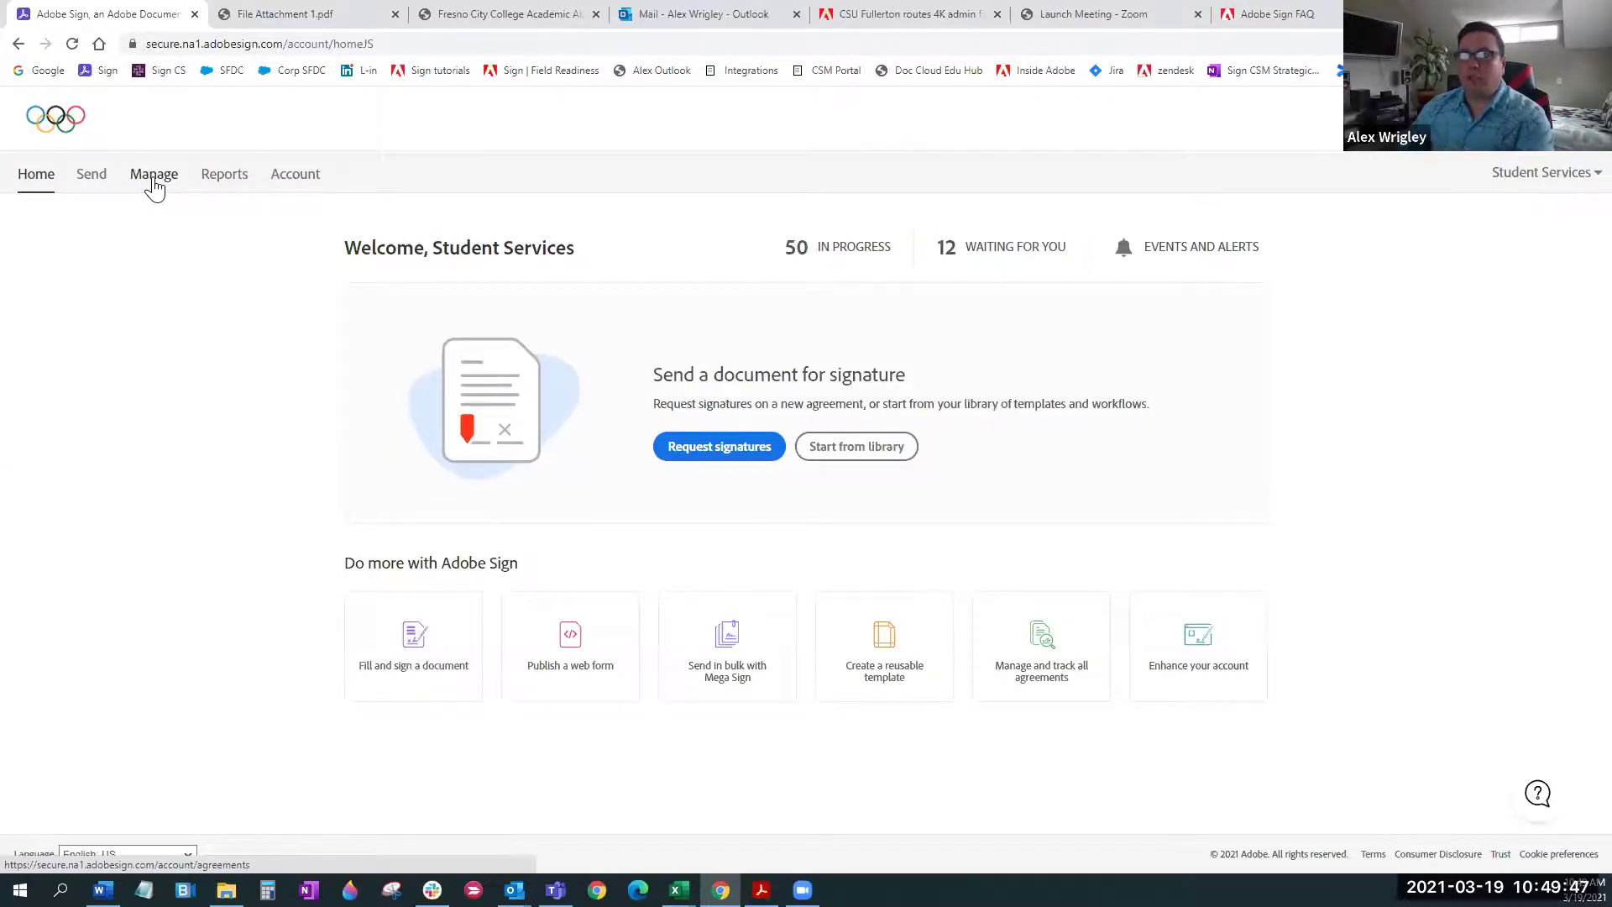
Return to the agreements manager, then open the Reports page
{"action": "left_click", "coordinate": [154, 185]}
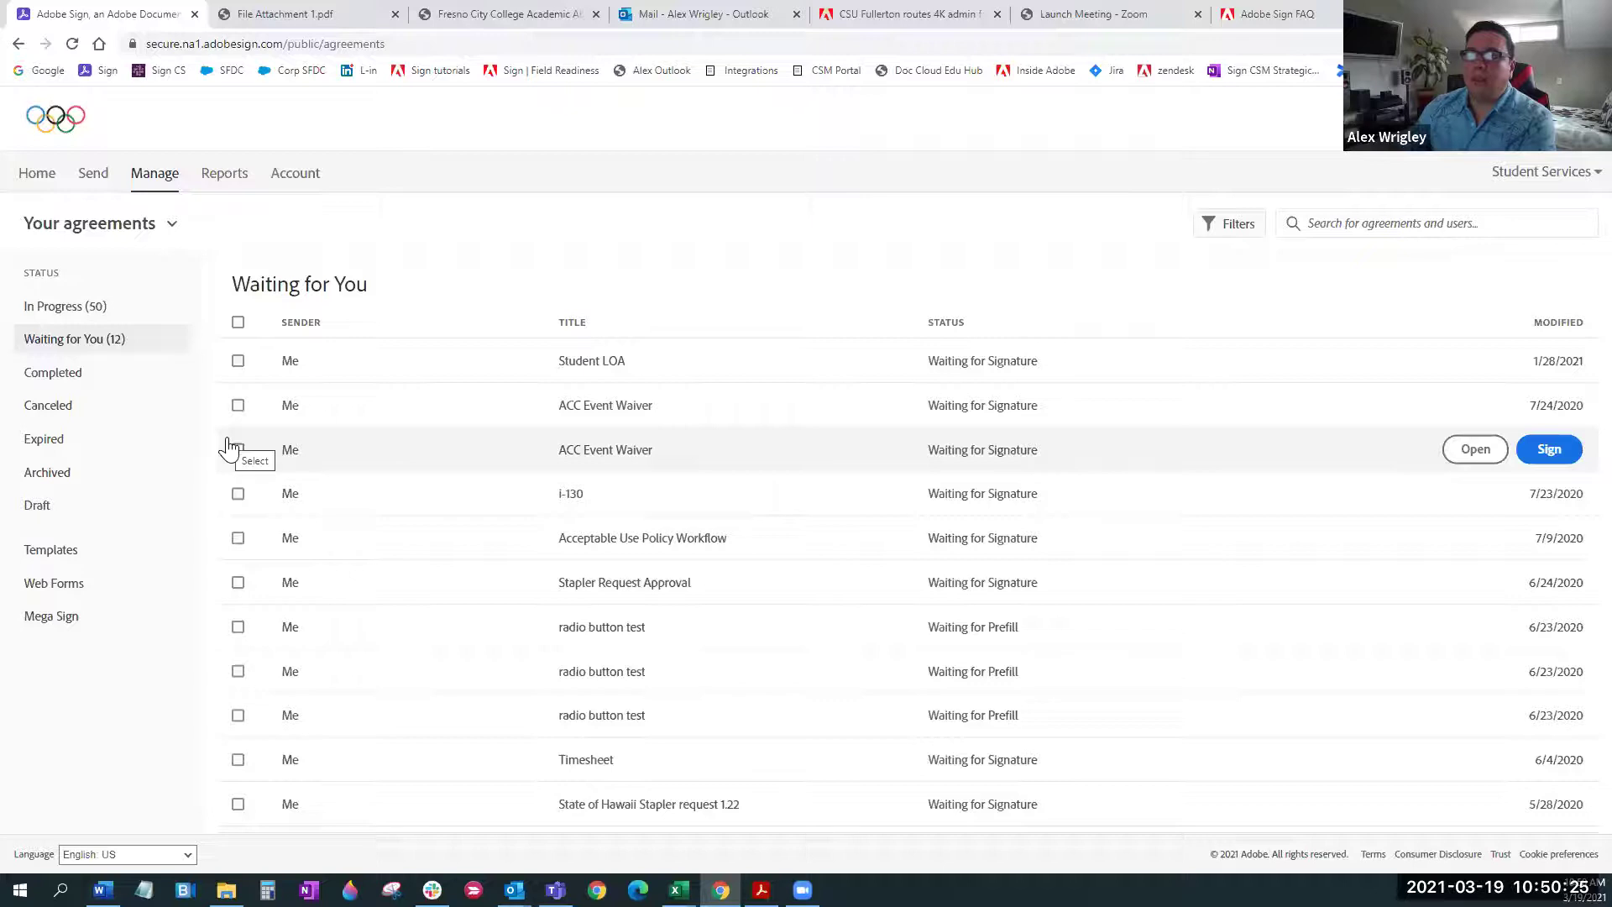
{"action": "left_click", "coordinate": [223, 179]}
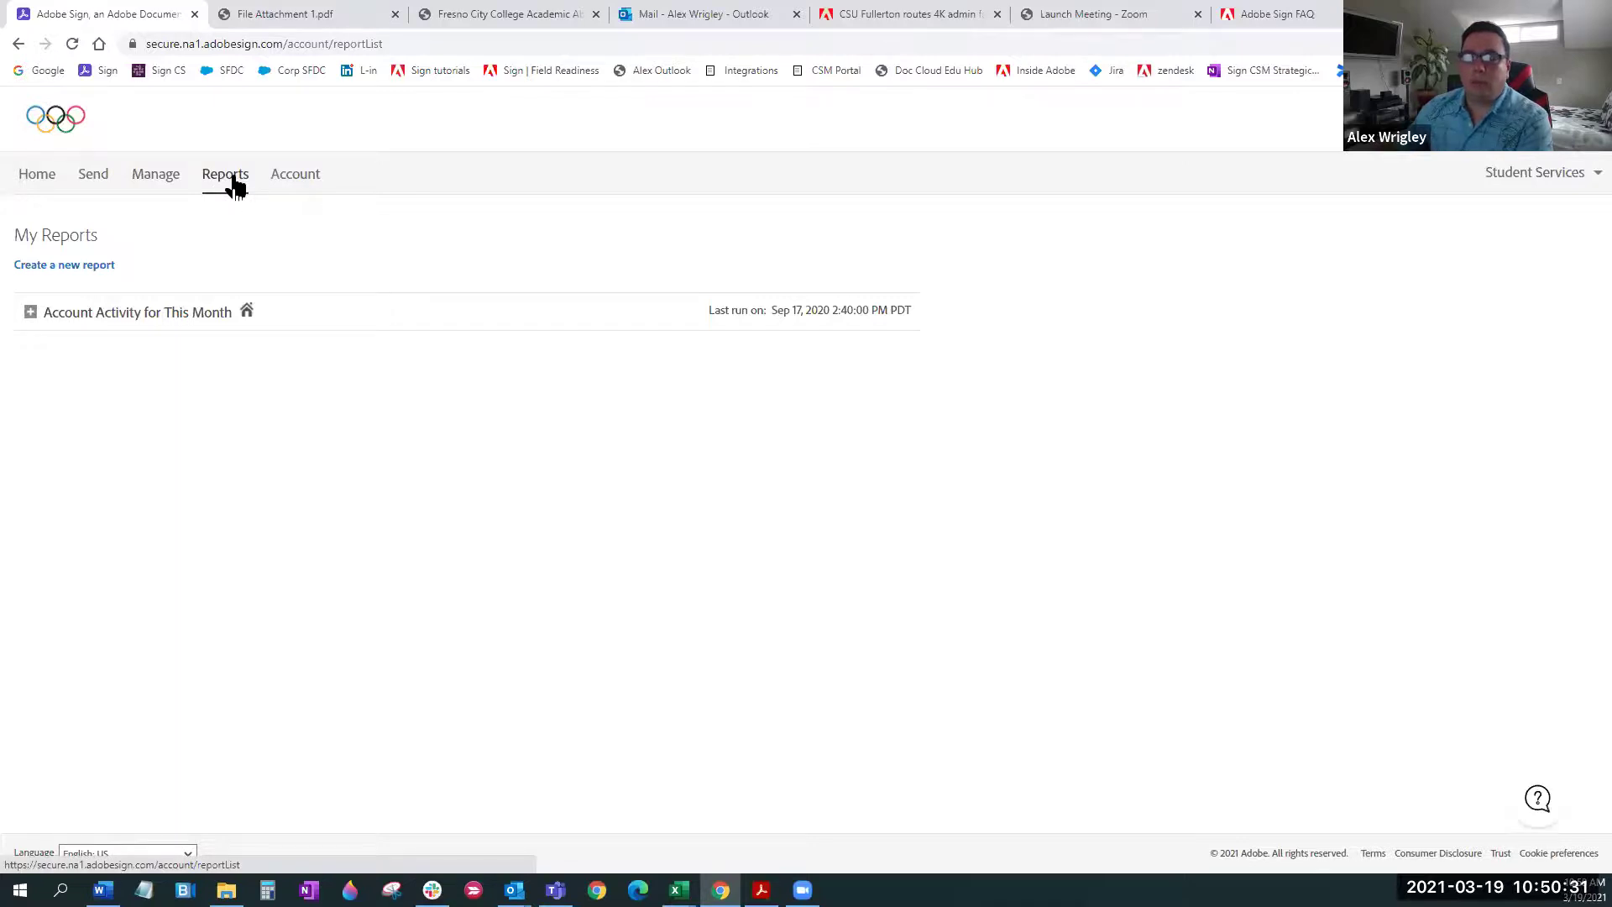
Create and run a new report for Last Month, All Users and All Workflows & Documents
{"action": "left_click", "coordinate": [73, 271]}
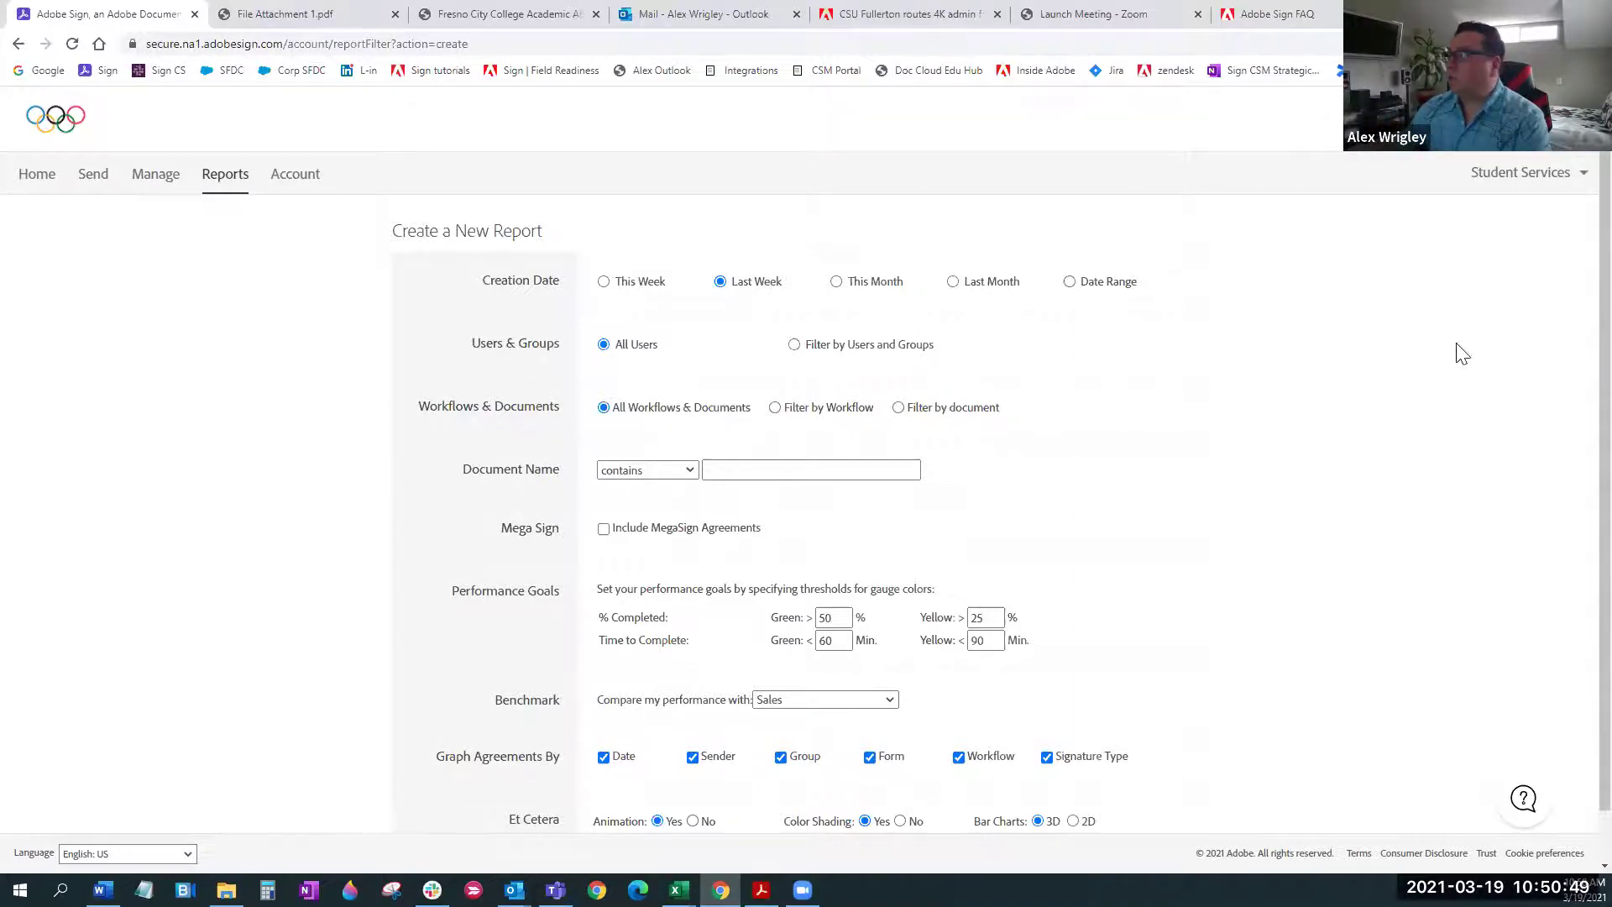
{"action": "scroll", "coordinate": [1570, 304], "scroll_direction": "down", "scroll_amount": 1}
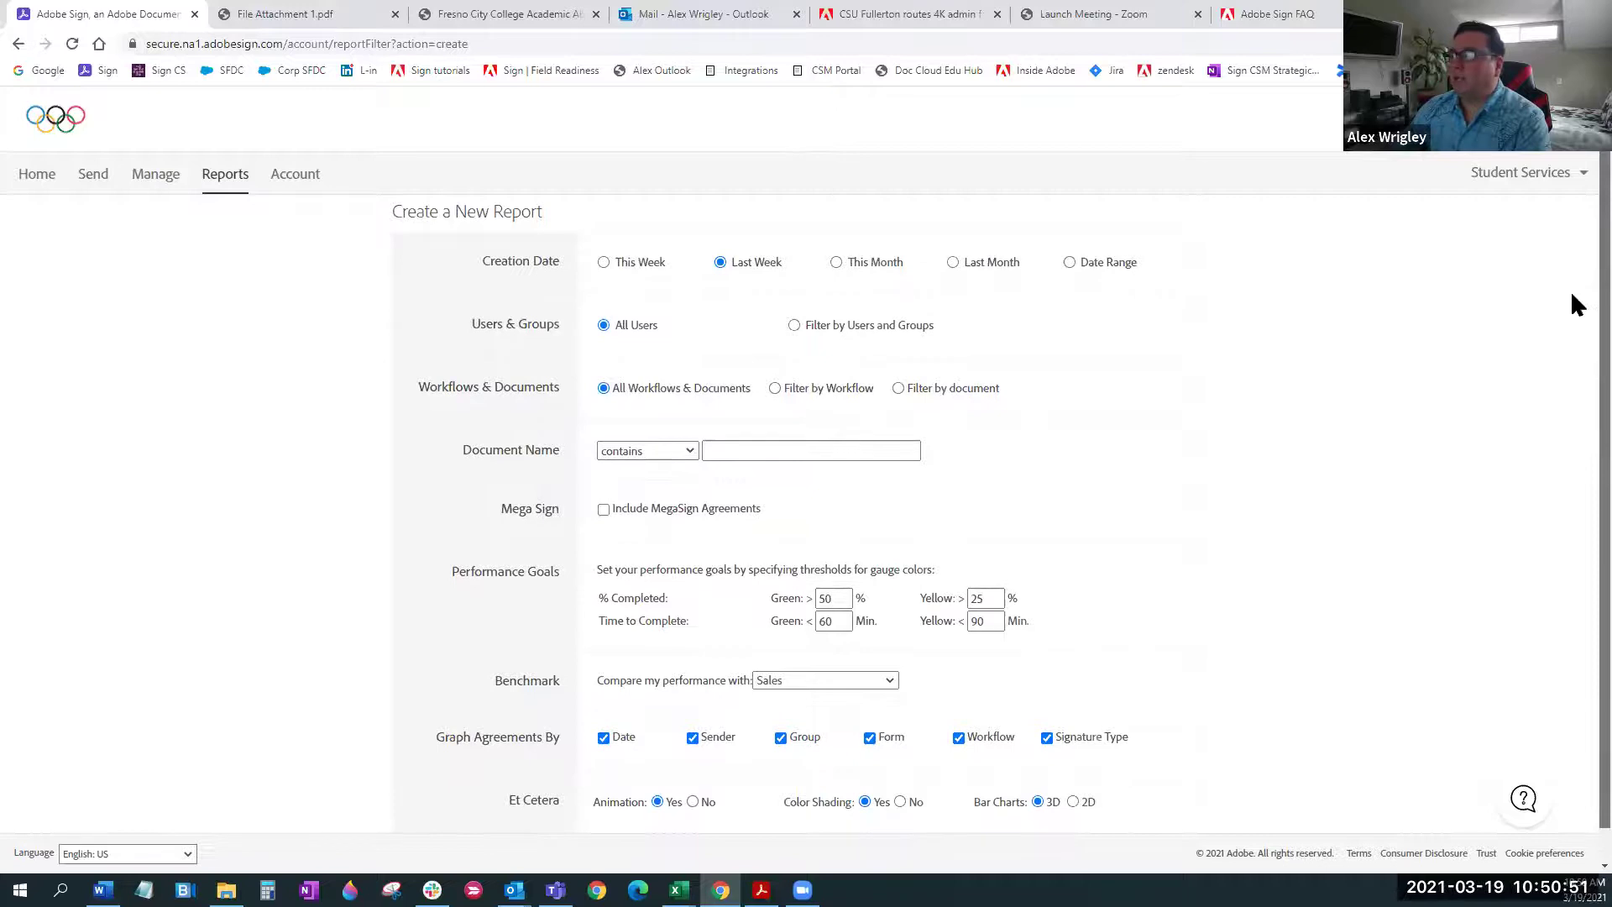
{"action": "scroll", "coordinate": [1569, 290], "scroll_direction": "up", "scroll_amount": 1}
{"action": "left_click", "coordinate": [952, 282]}
{"action": "scroll", "coordinate": [1347, 487], "scroll_direction": "down", "scroll_amount": 1}
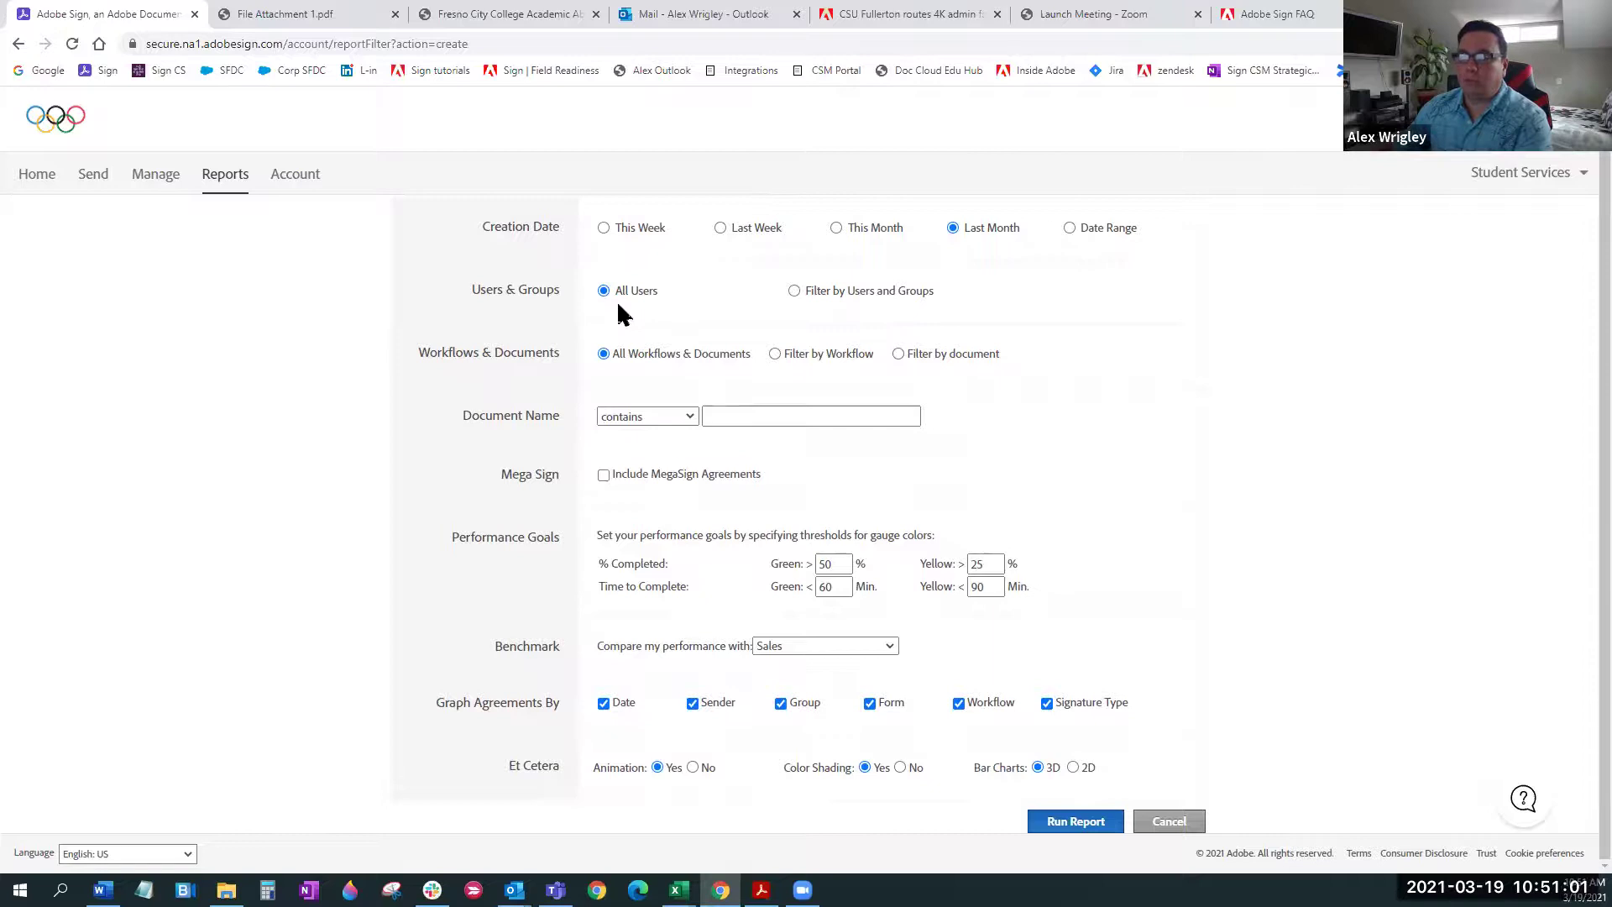
{"action": "left_click", "coordinate": [796, 295]}
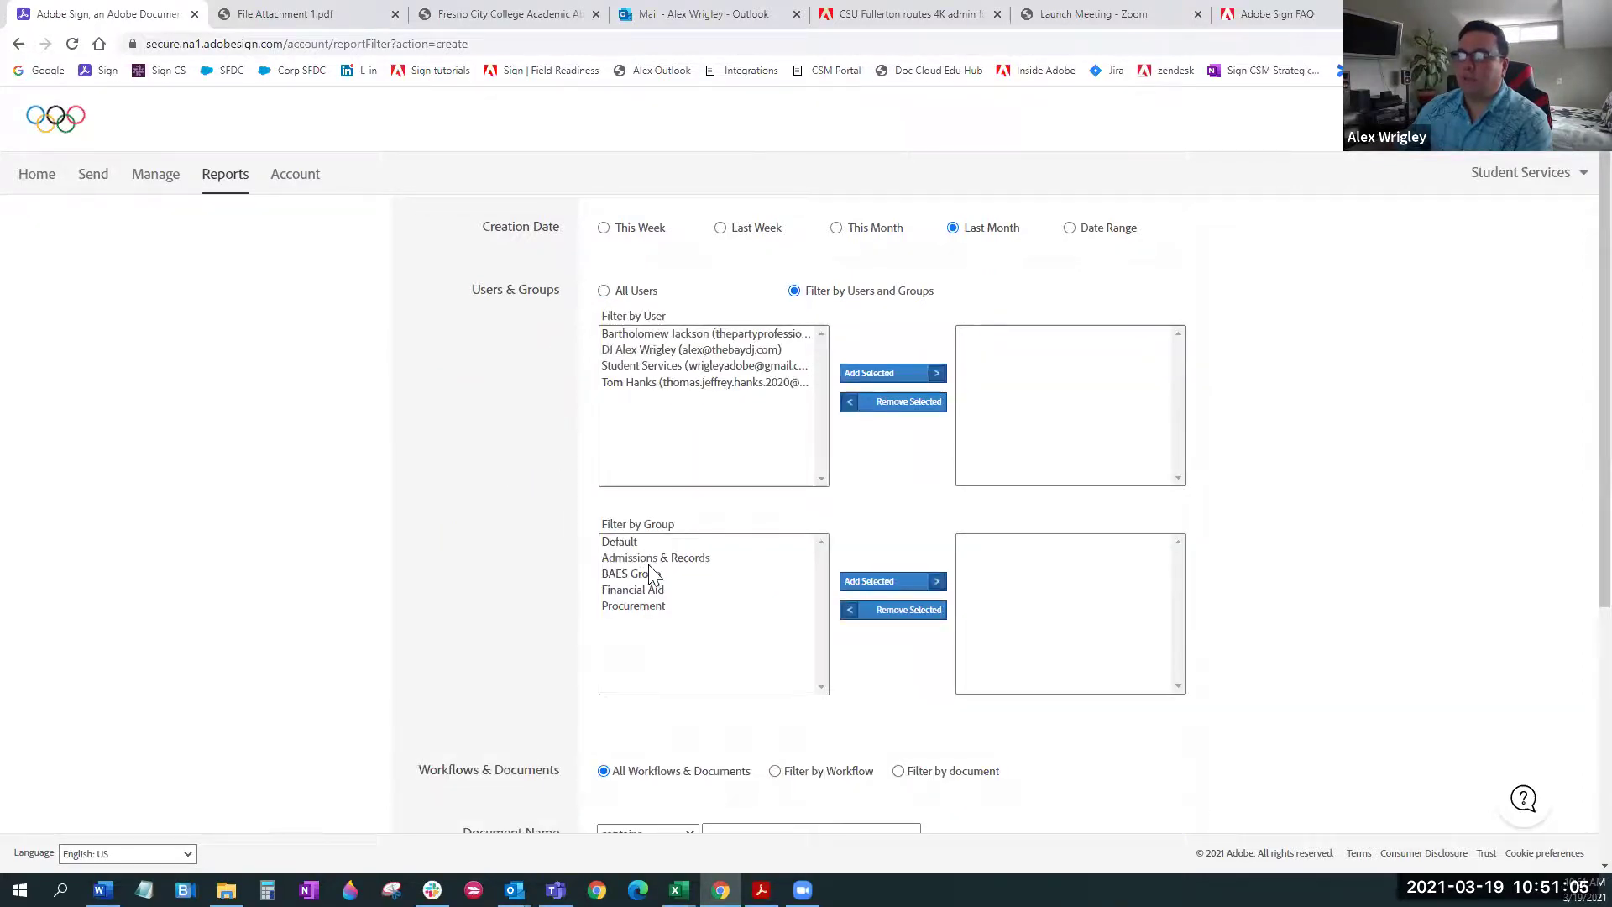
{"action": "left_click", "coordinate": [611, 294]}
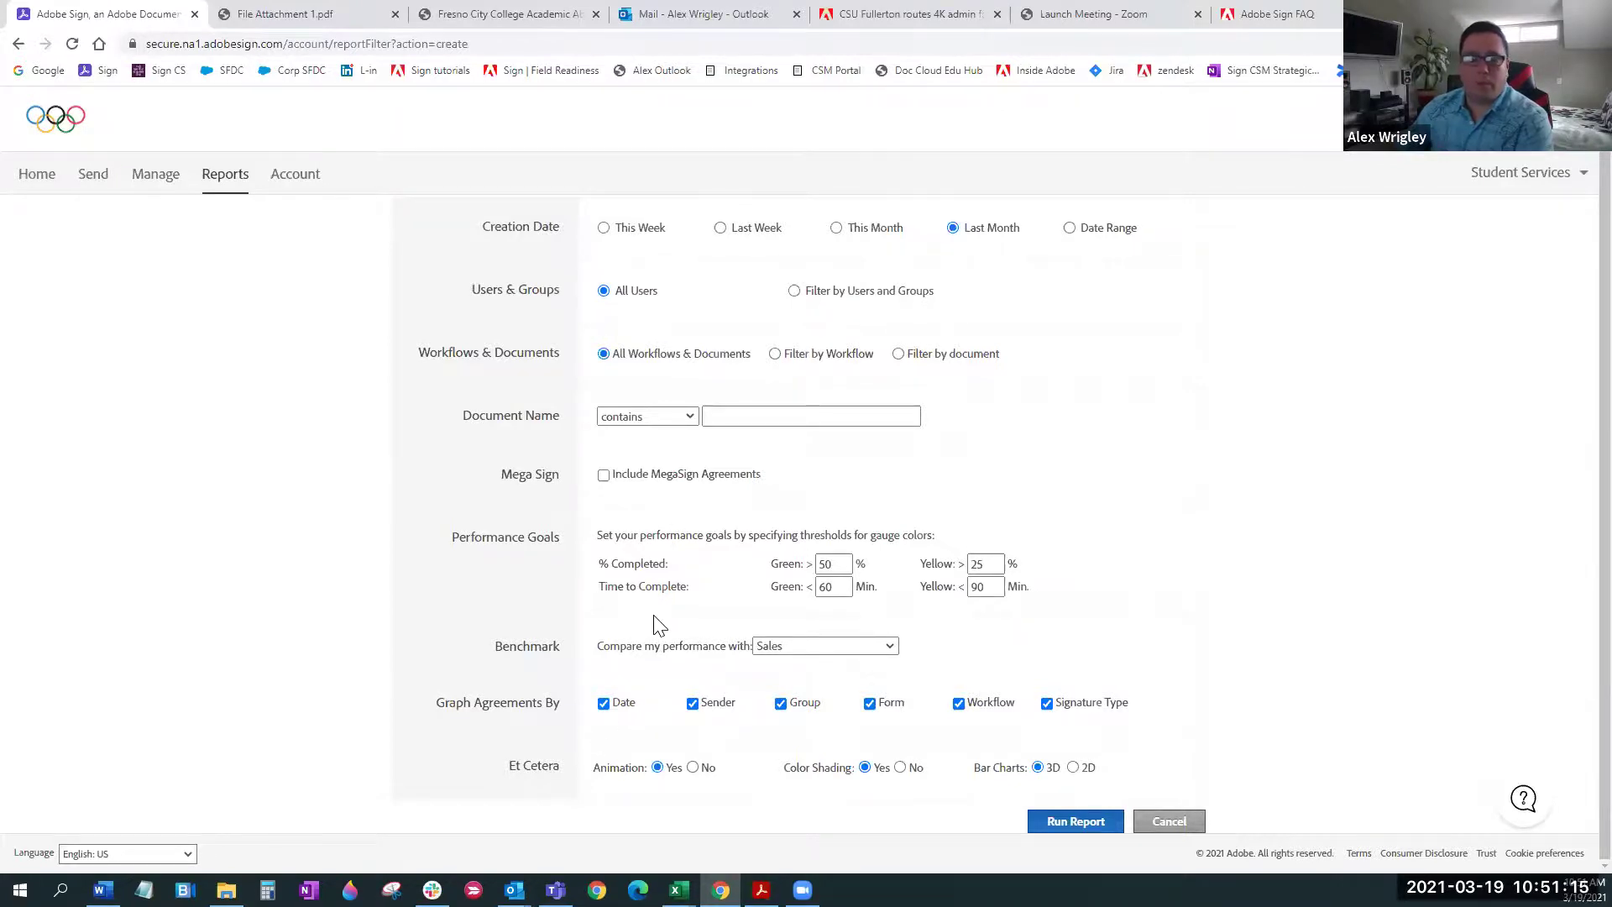
{"action": "left_click", "coordinate": [1066, 825]}
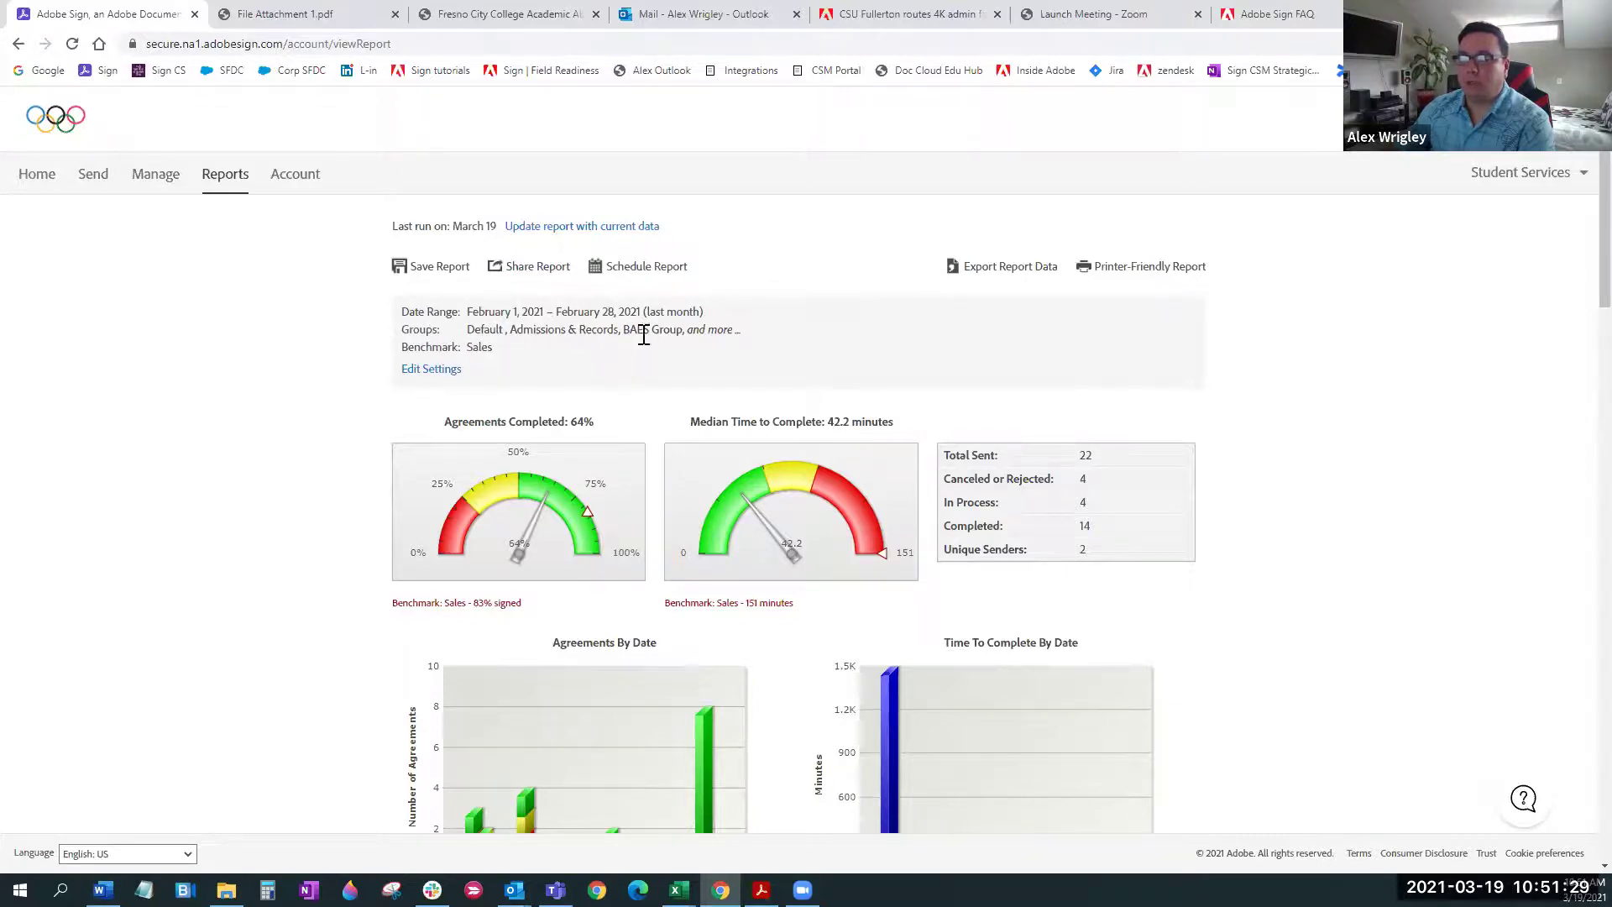
Scroll the February 1–28, 2021 report to its gauges: 64% completed, 22 sent
{"action": "scroll", "coordinate": [1570, 268], "scroll_direction": "down", "scroll_amount": 2}
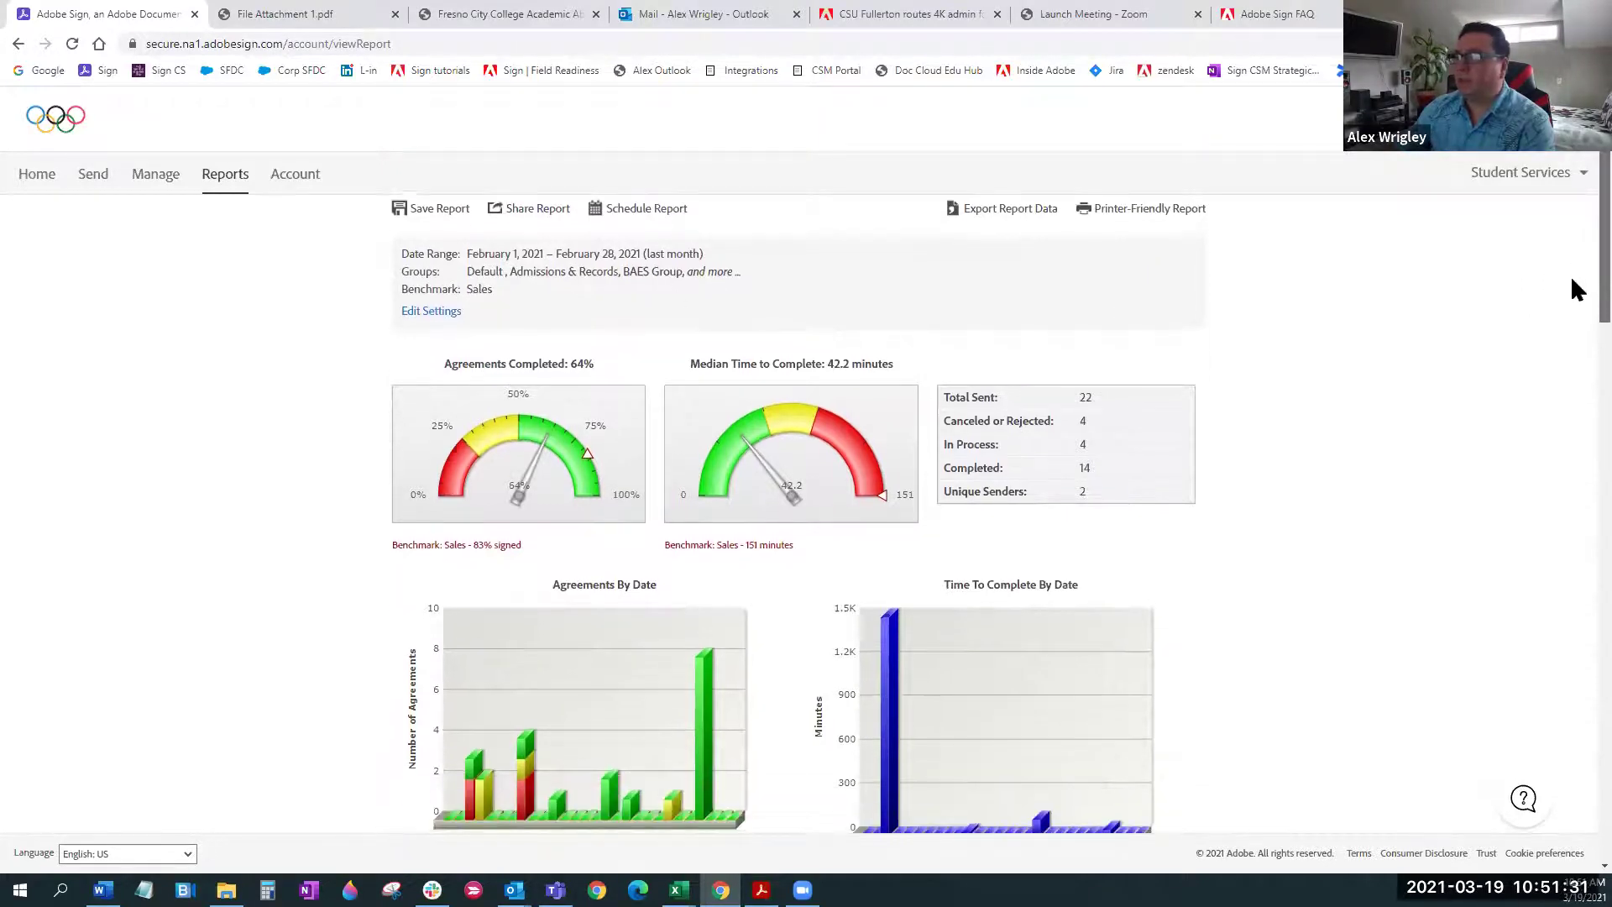
{"action": "scroll", "coordinate": [1571, 285], "scroll_direction": "down", "scroll_amount": 2}
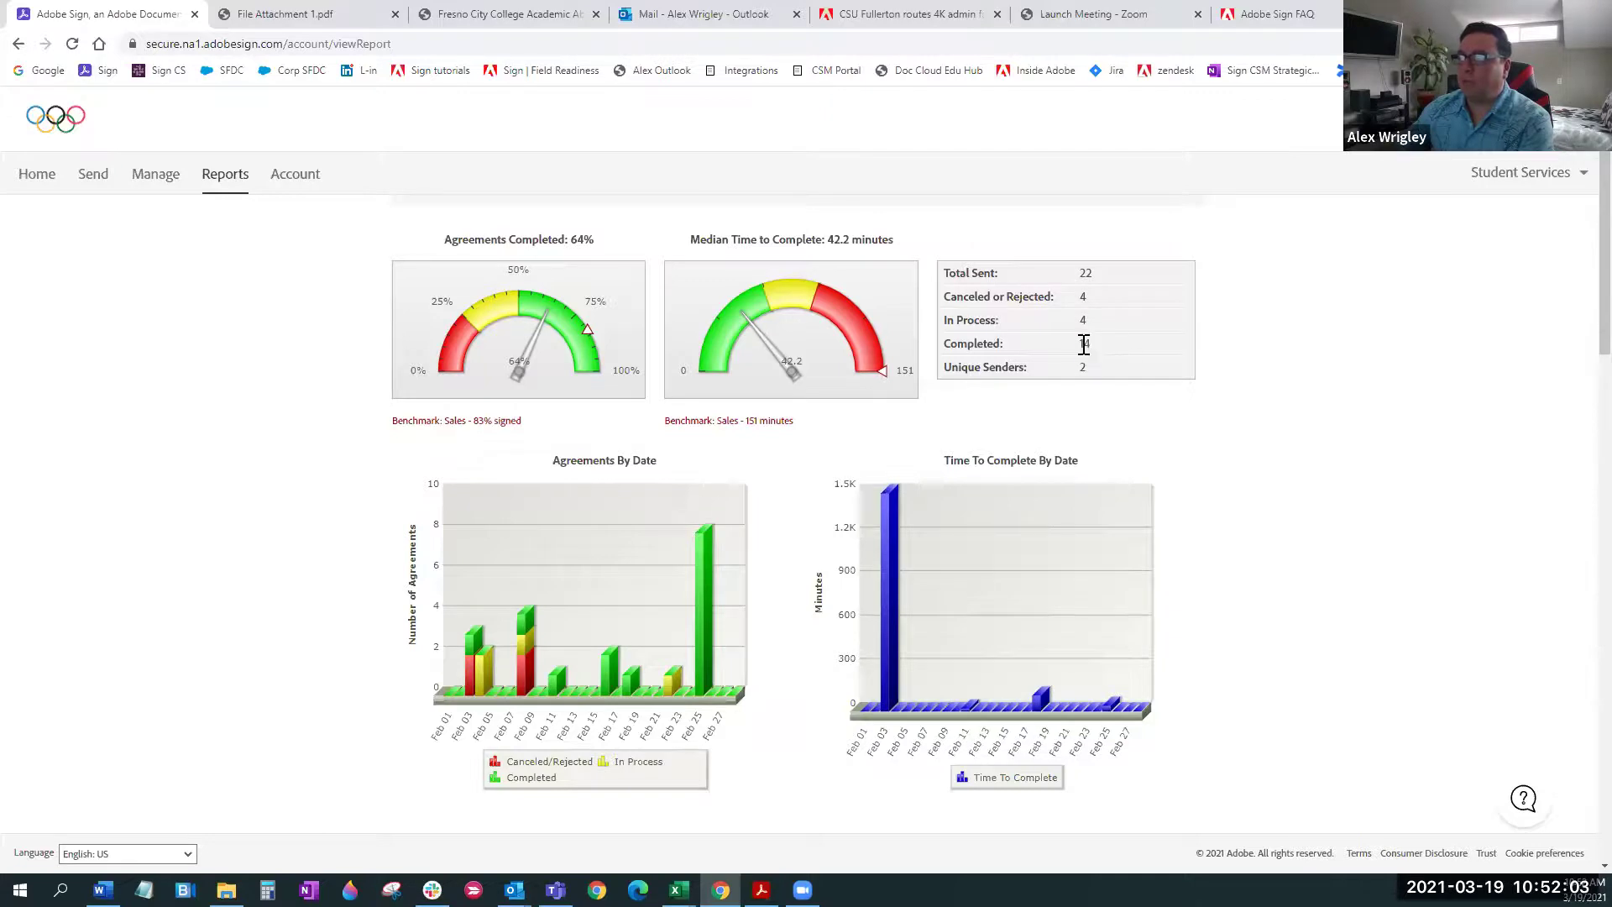
{"action": "left_click", "coordinate": [1079, 409]}
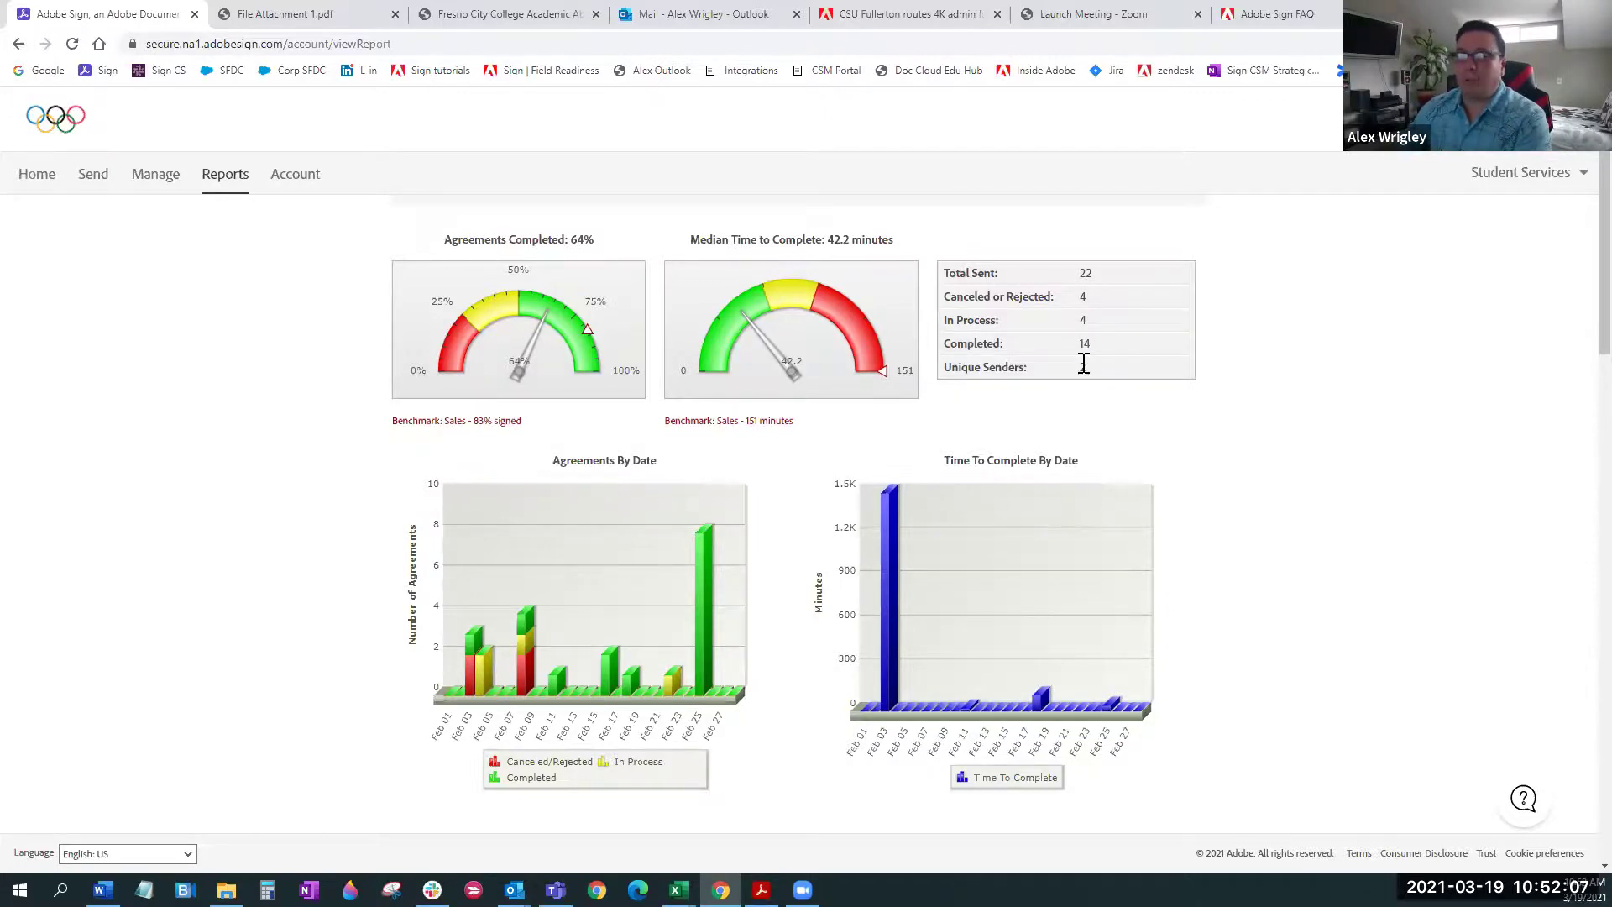
{"action": "scroll", "coordinate": [1393, 387], "scroll_direction": "down", "scroll_amount": 1}
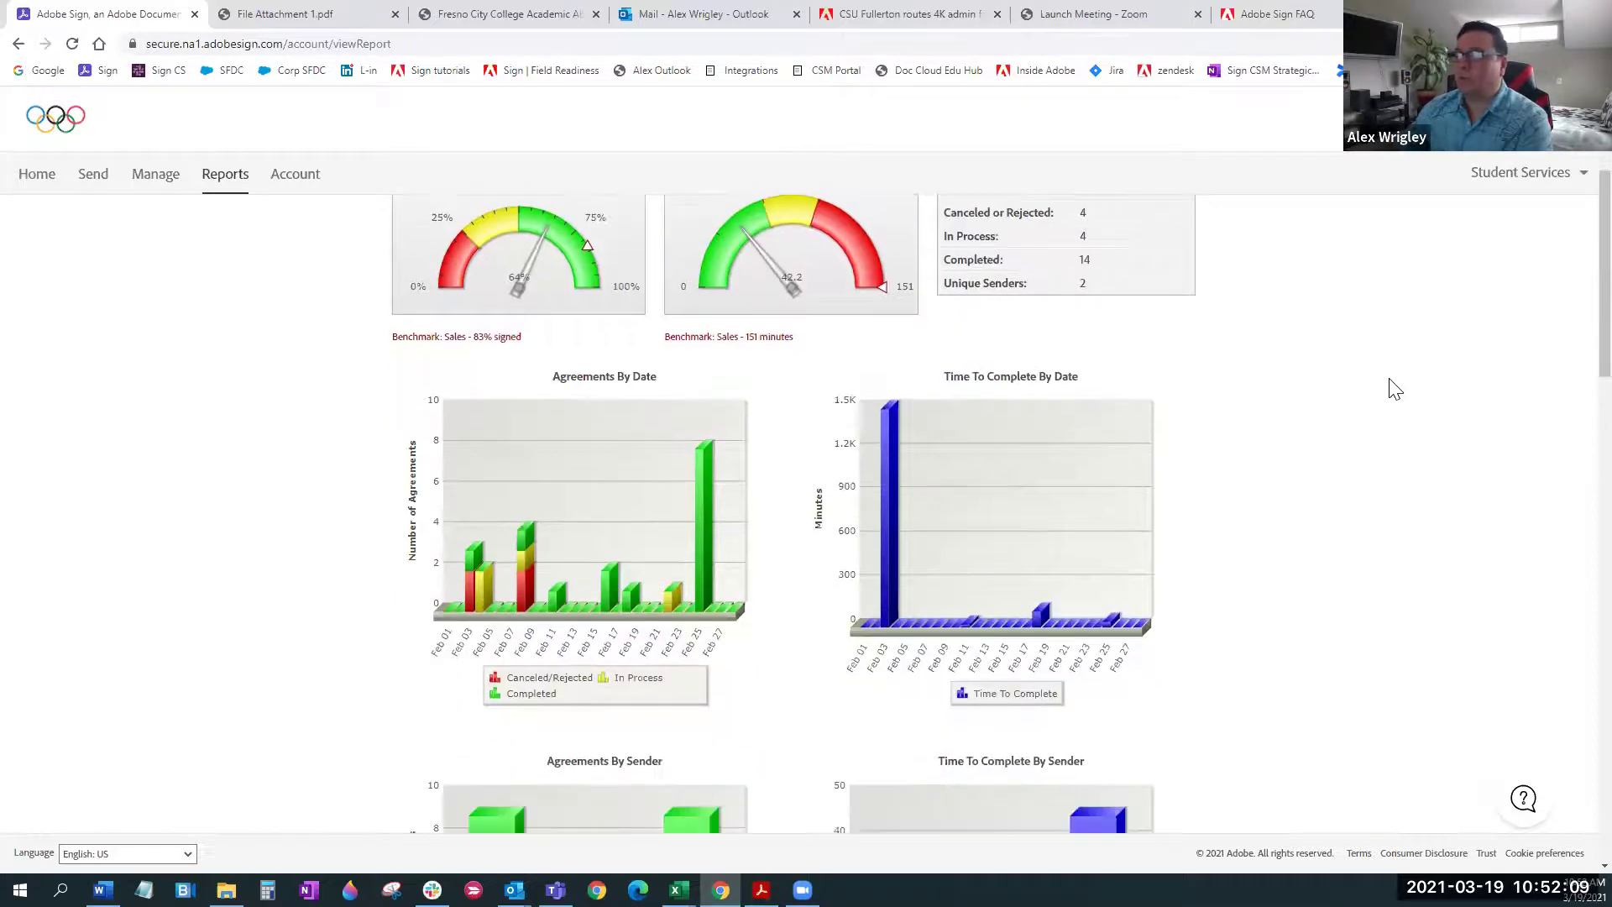
{"action": "scroll", "coordinate": [1394, 387], "scroll_direction": "down", "scroll_amount": 1}
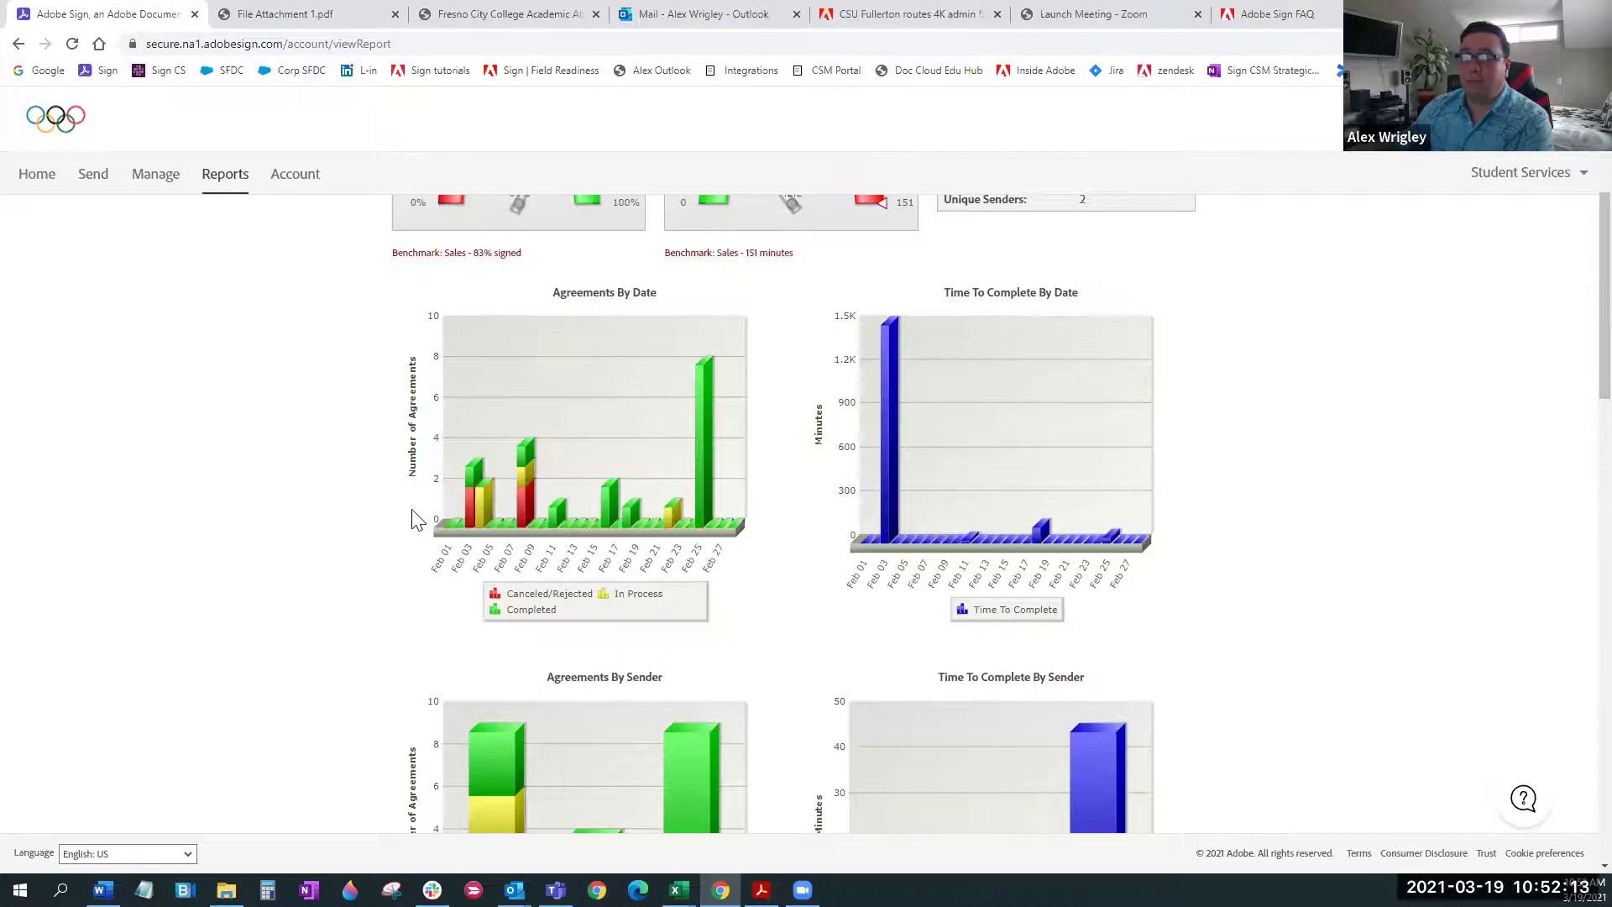
{"action": "mouse_move", "coordinate": [890, 518]}
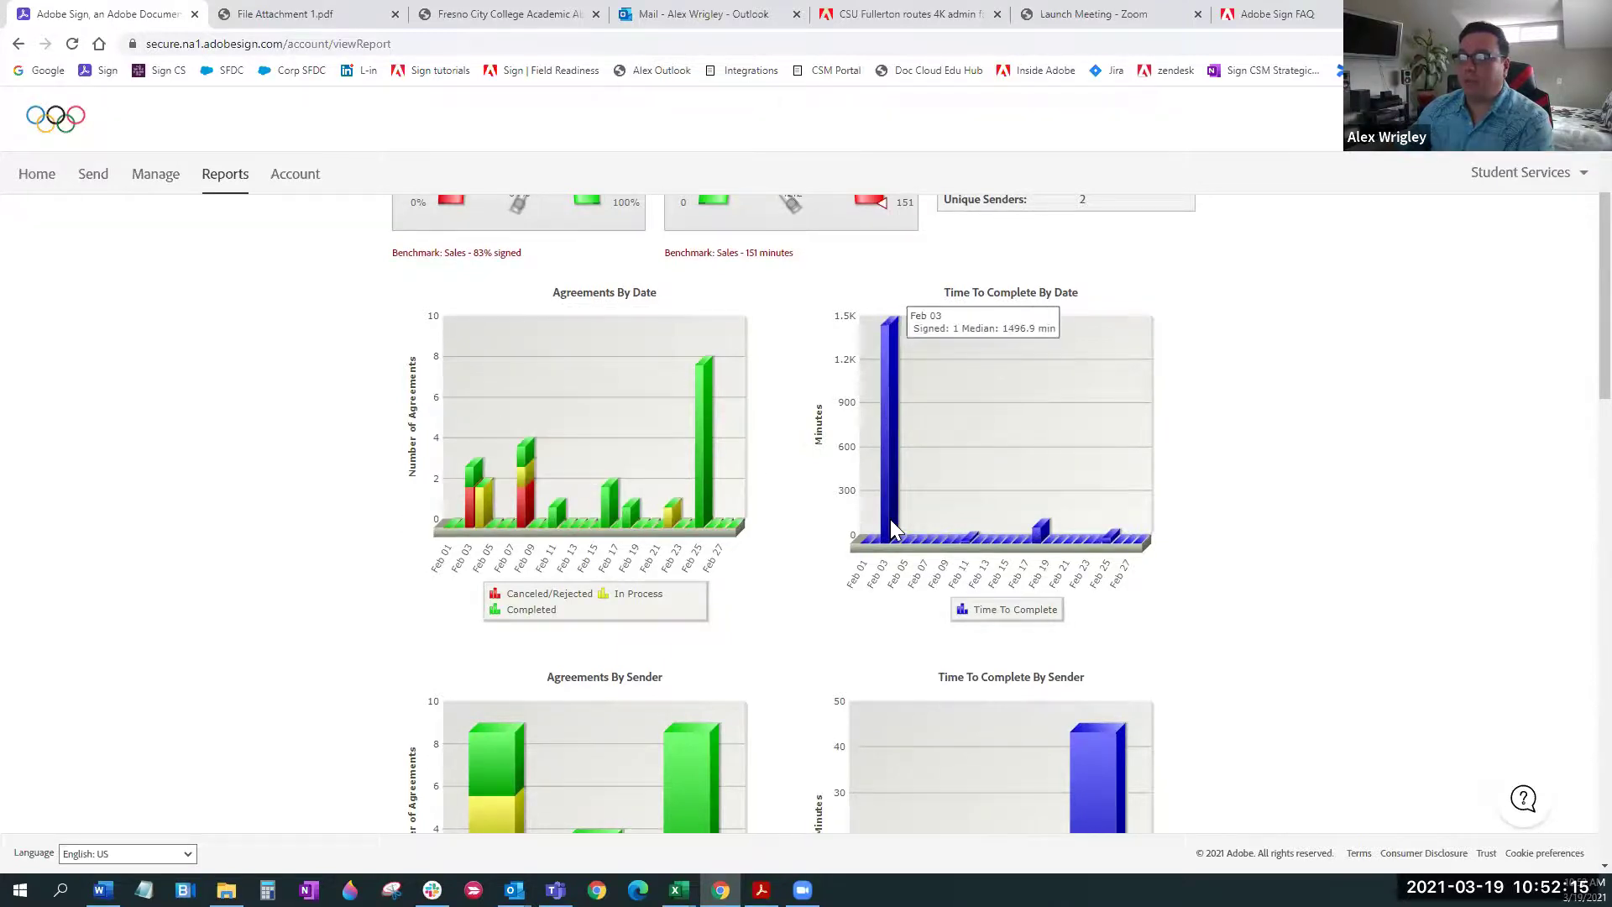
{"action": "scroll", "coordinate": [1431, 593], "scroll_direction": "down", "scroll_amount": 4}
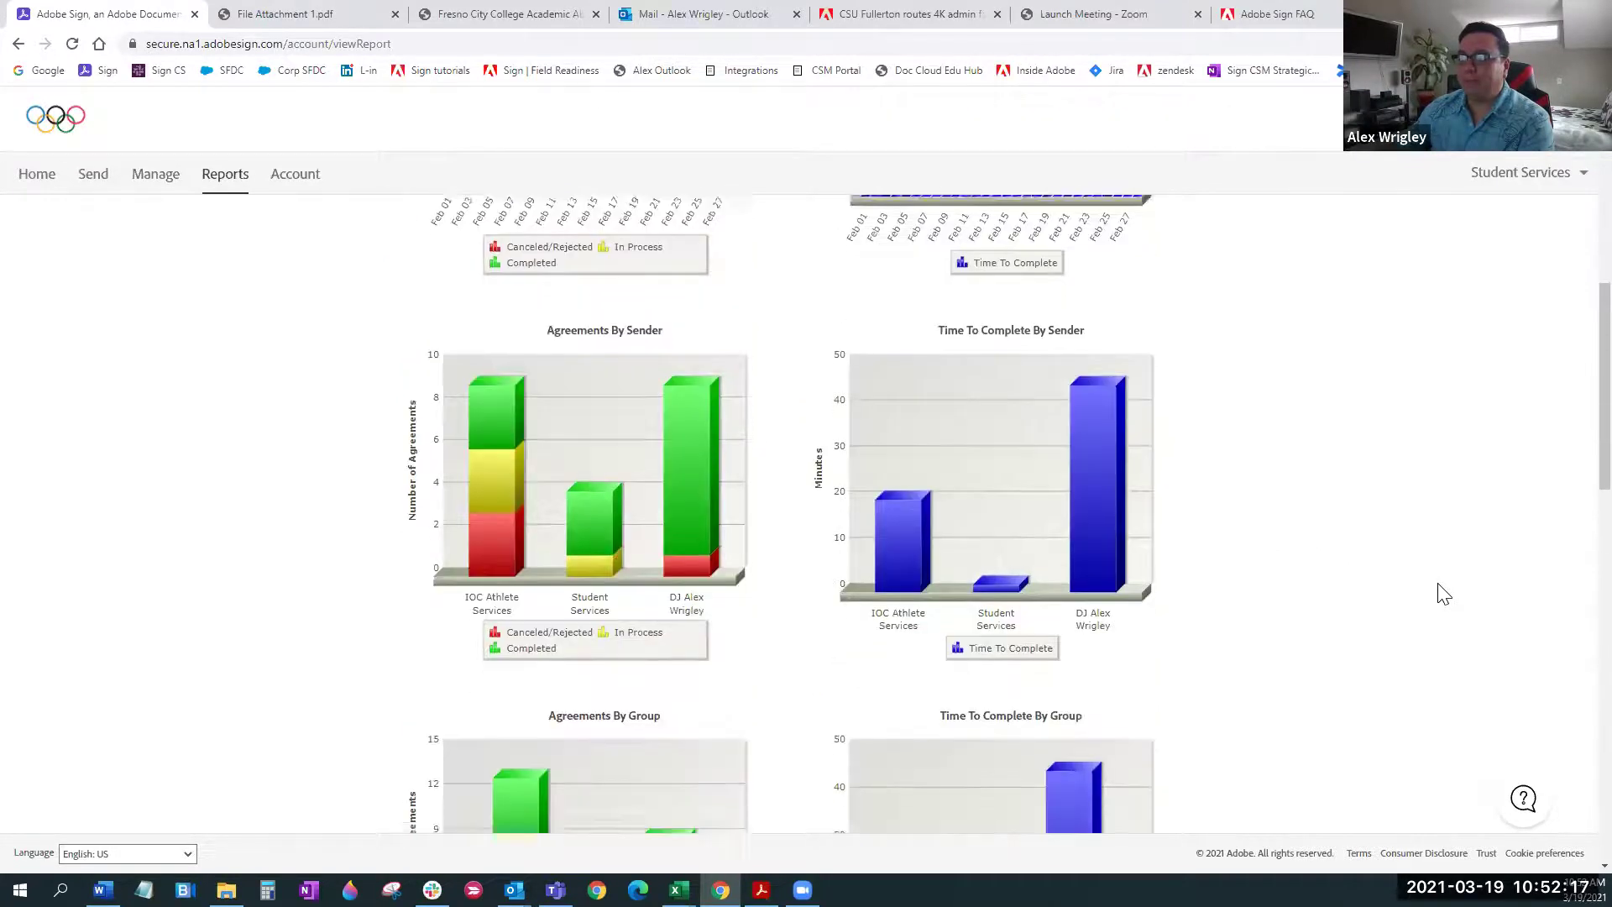
{"action": "scroll", "coordinate": [1437, 593], "scroll_direction": "down", "scroll_amount": 1}
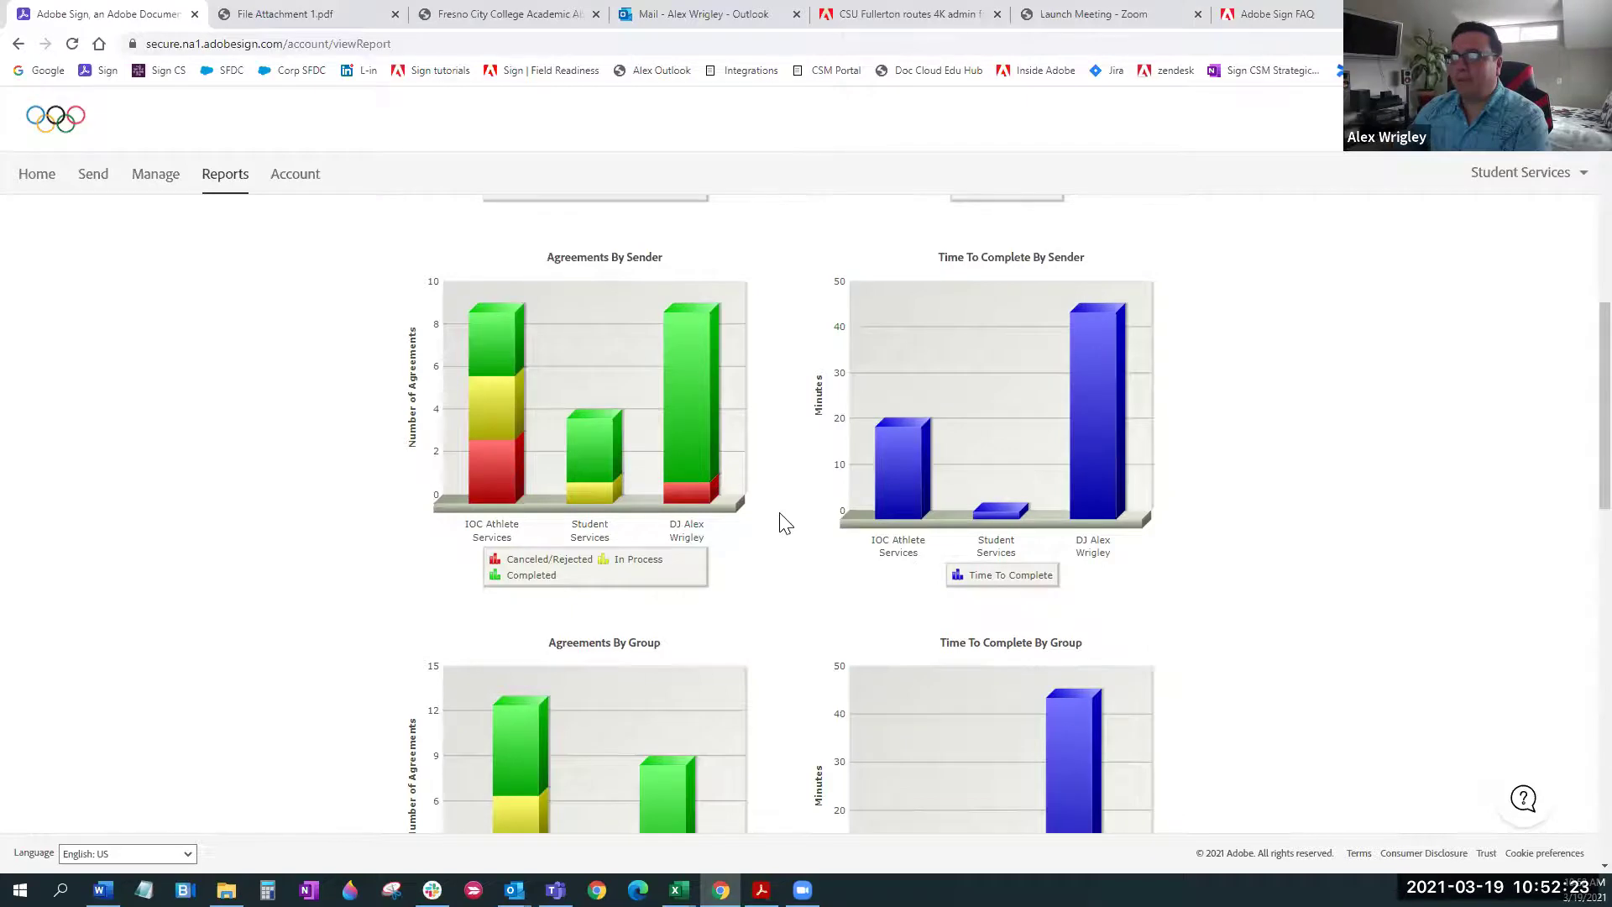
{"action": "scroll", "coordinate": [781, 512], "scroll_direction": "down", "scroll_amount": 5}
{"action": "scroll", "coordinate": [793, 528], "scroll_direction": "down", "scroll_amount": 3}
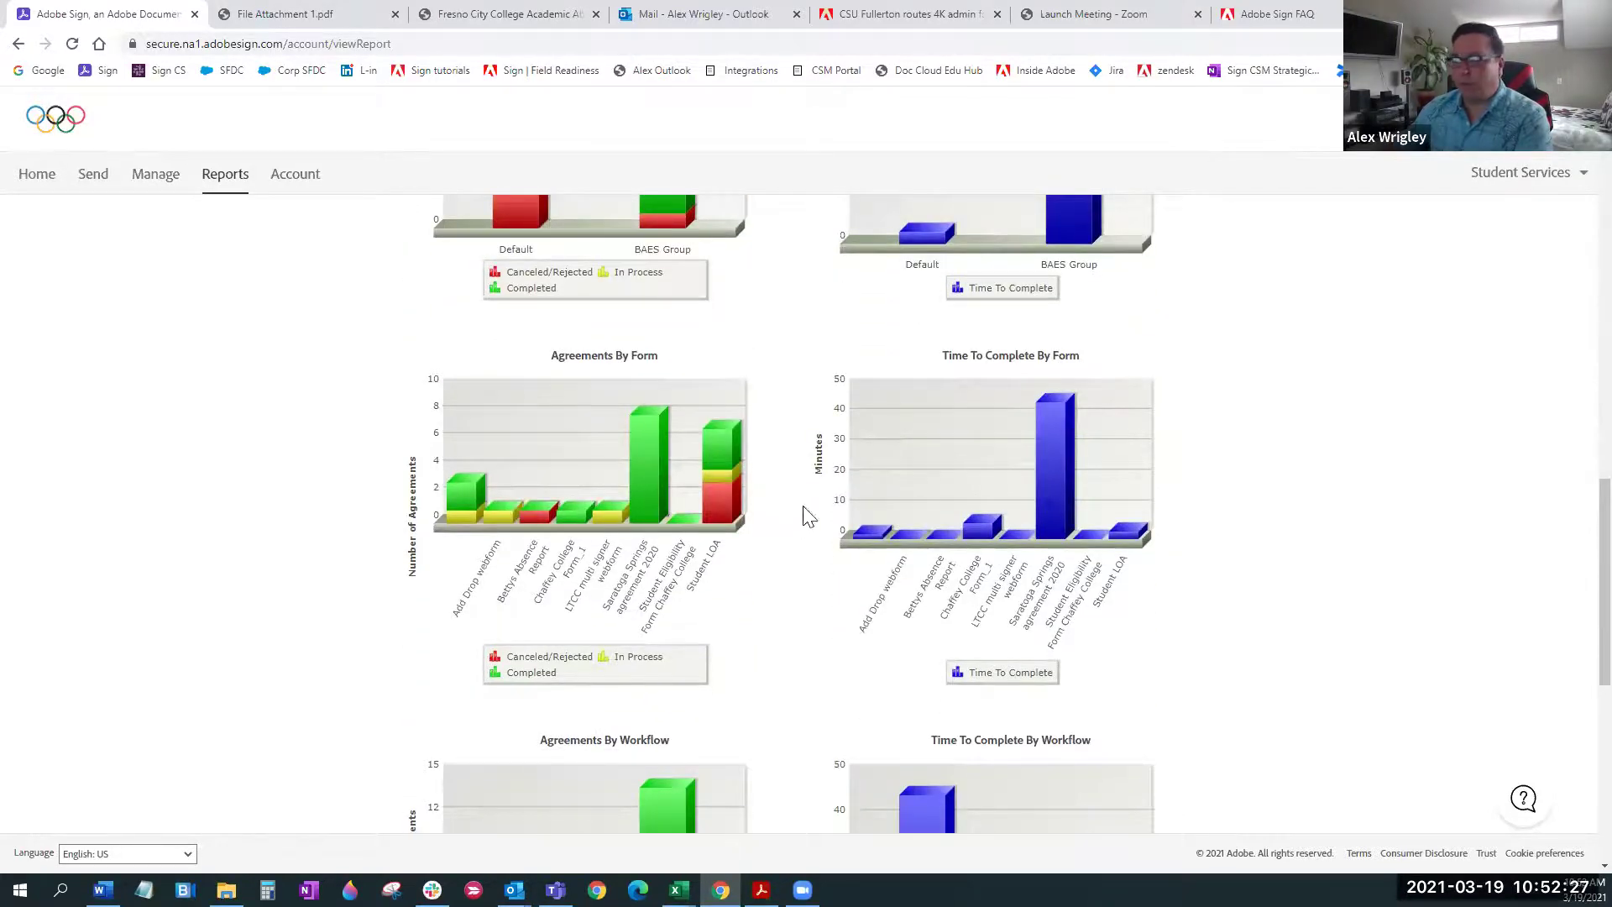
{"action": "scroll", "coordinate": [807, 514], "scroll_direction": "down", "scroll_amount": 3}
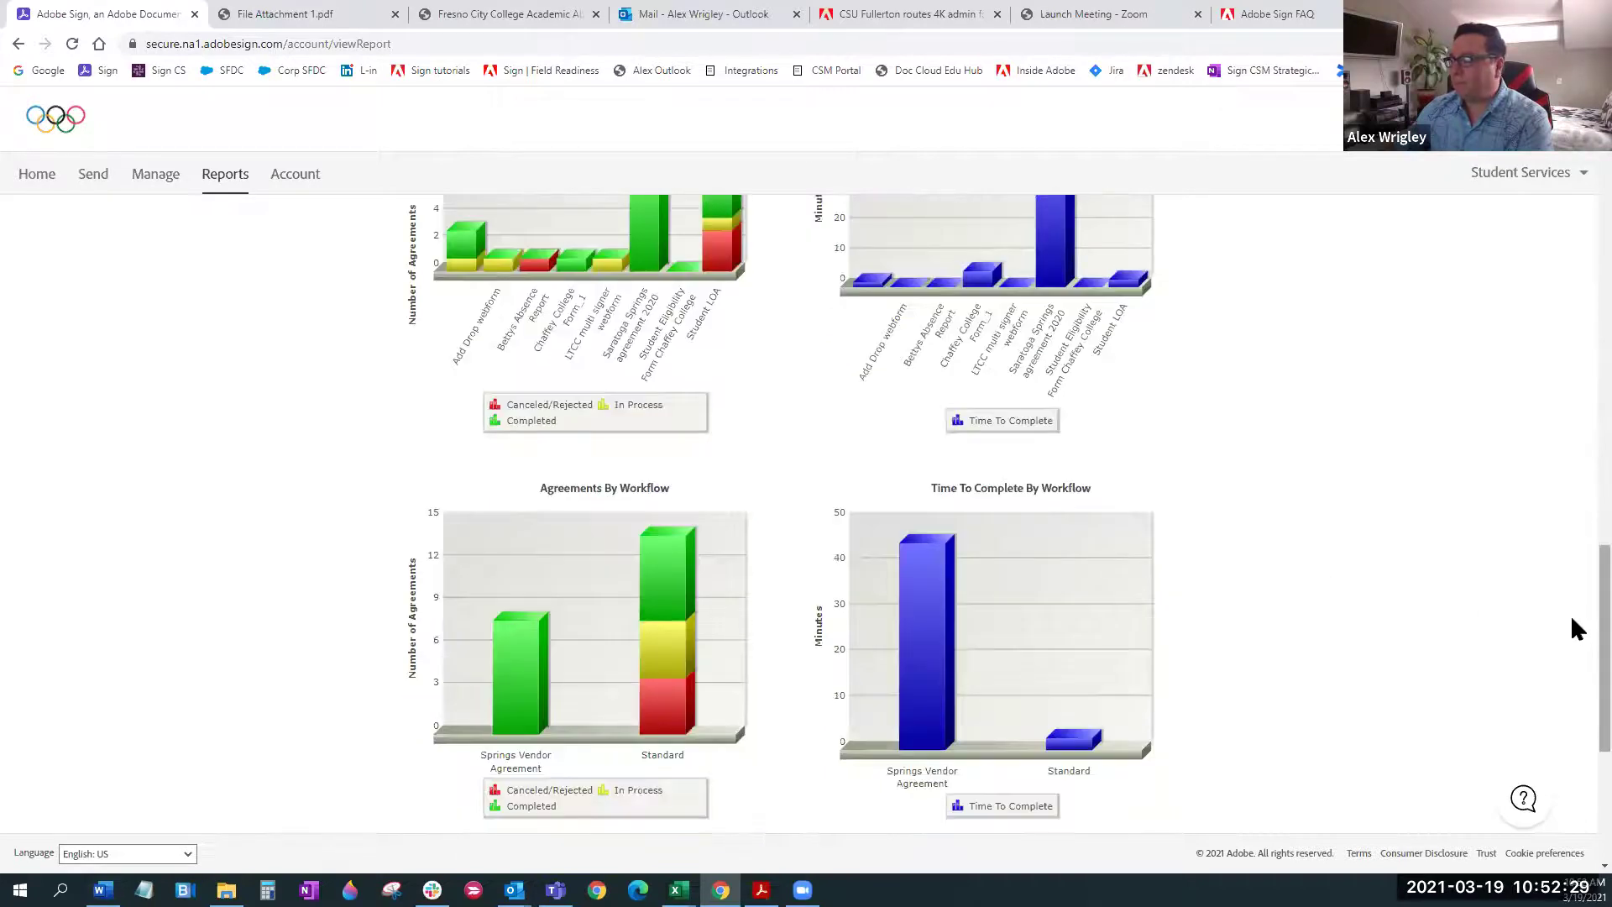
{"action": "scroll", "coordinate": [1572, 621], "scroll_direction": "up", "scroll_amount": 18}
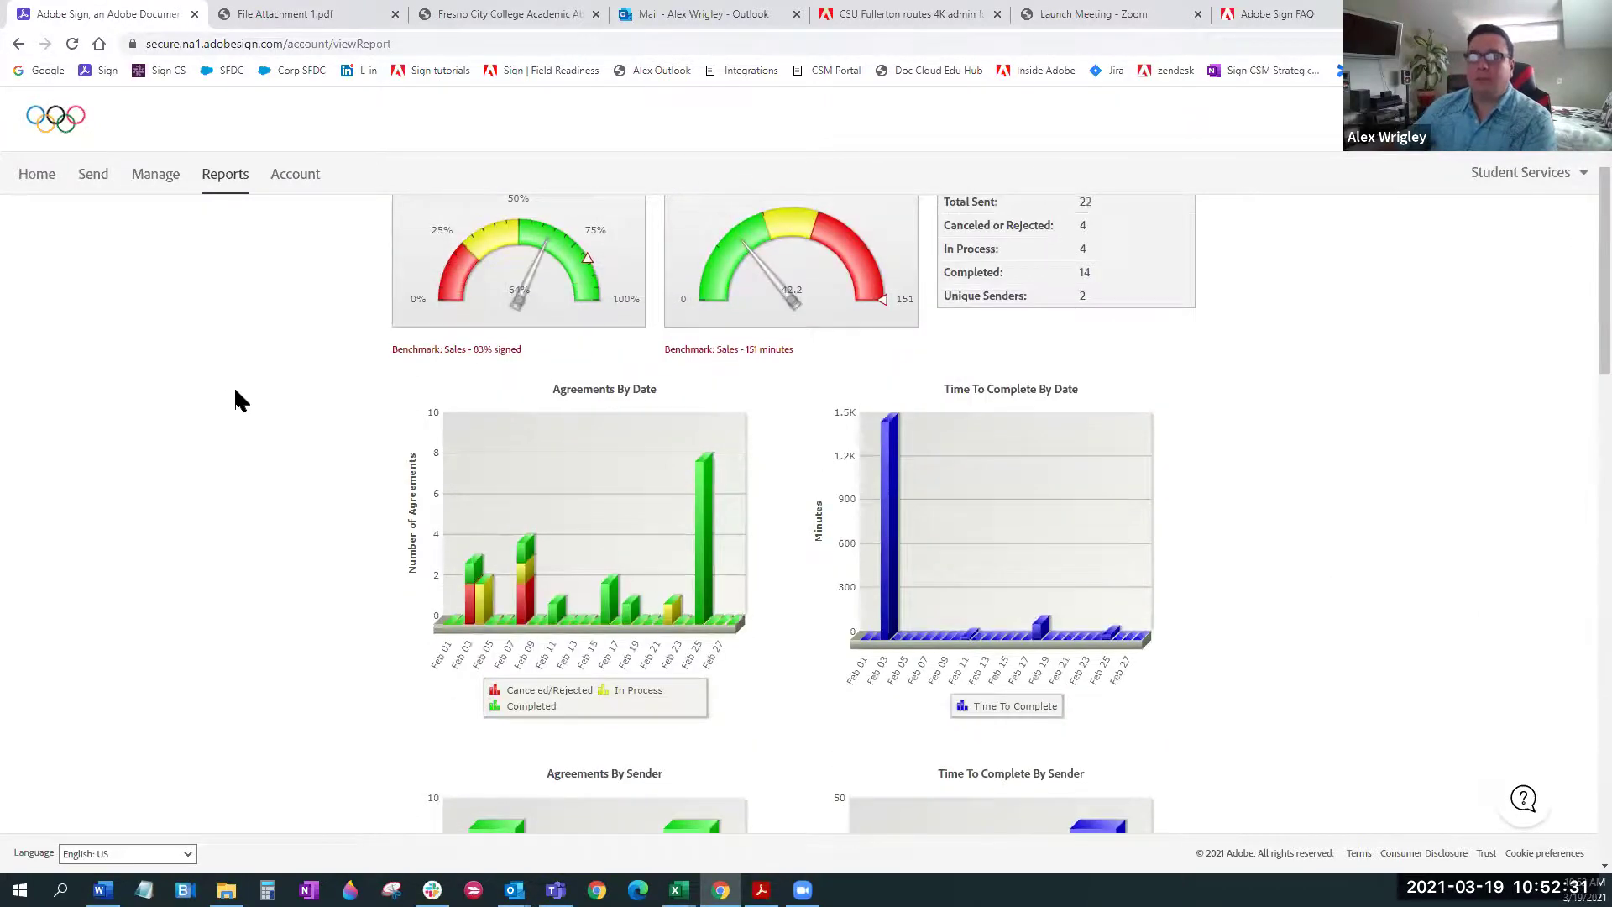
Return to the Student Services Home page showing 50 in progress and 12 waiting
{"action": "left_click", "coordinate": [38, 180]}
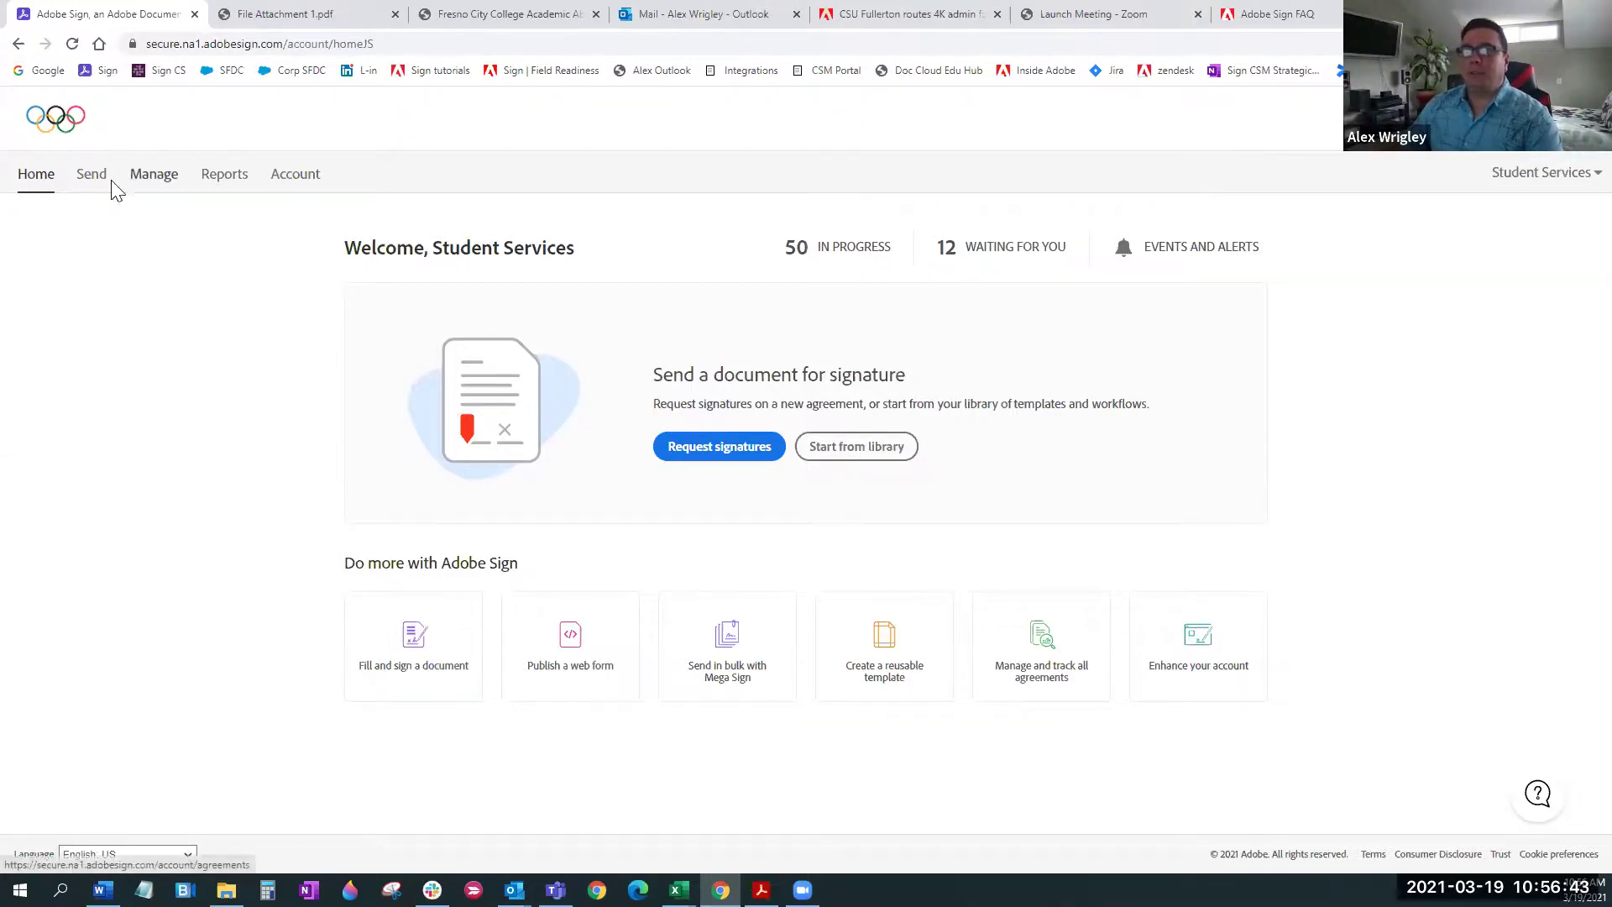
Leave the agreements page for the Adobe Sign home page and show the help menu
{"action": "left_click", "coordinate": [145, 176]}
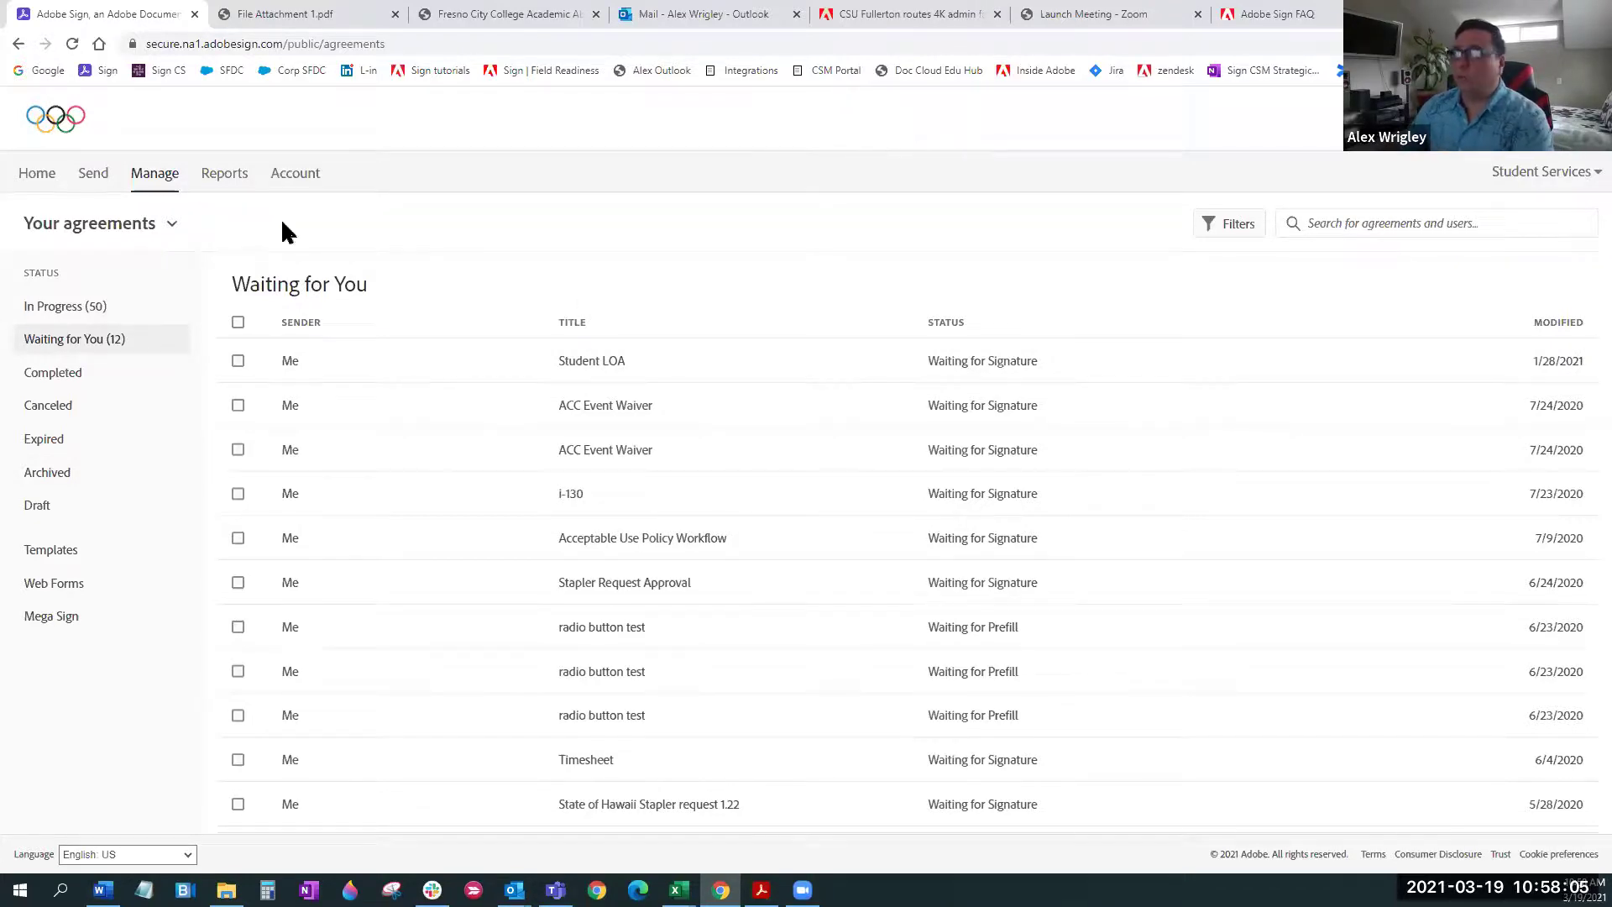
{"action": "left_click", "coordinate": [18, 176]}
{"action": "mouse_move", "coordinate": [1572, 176]}
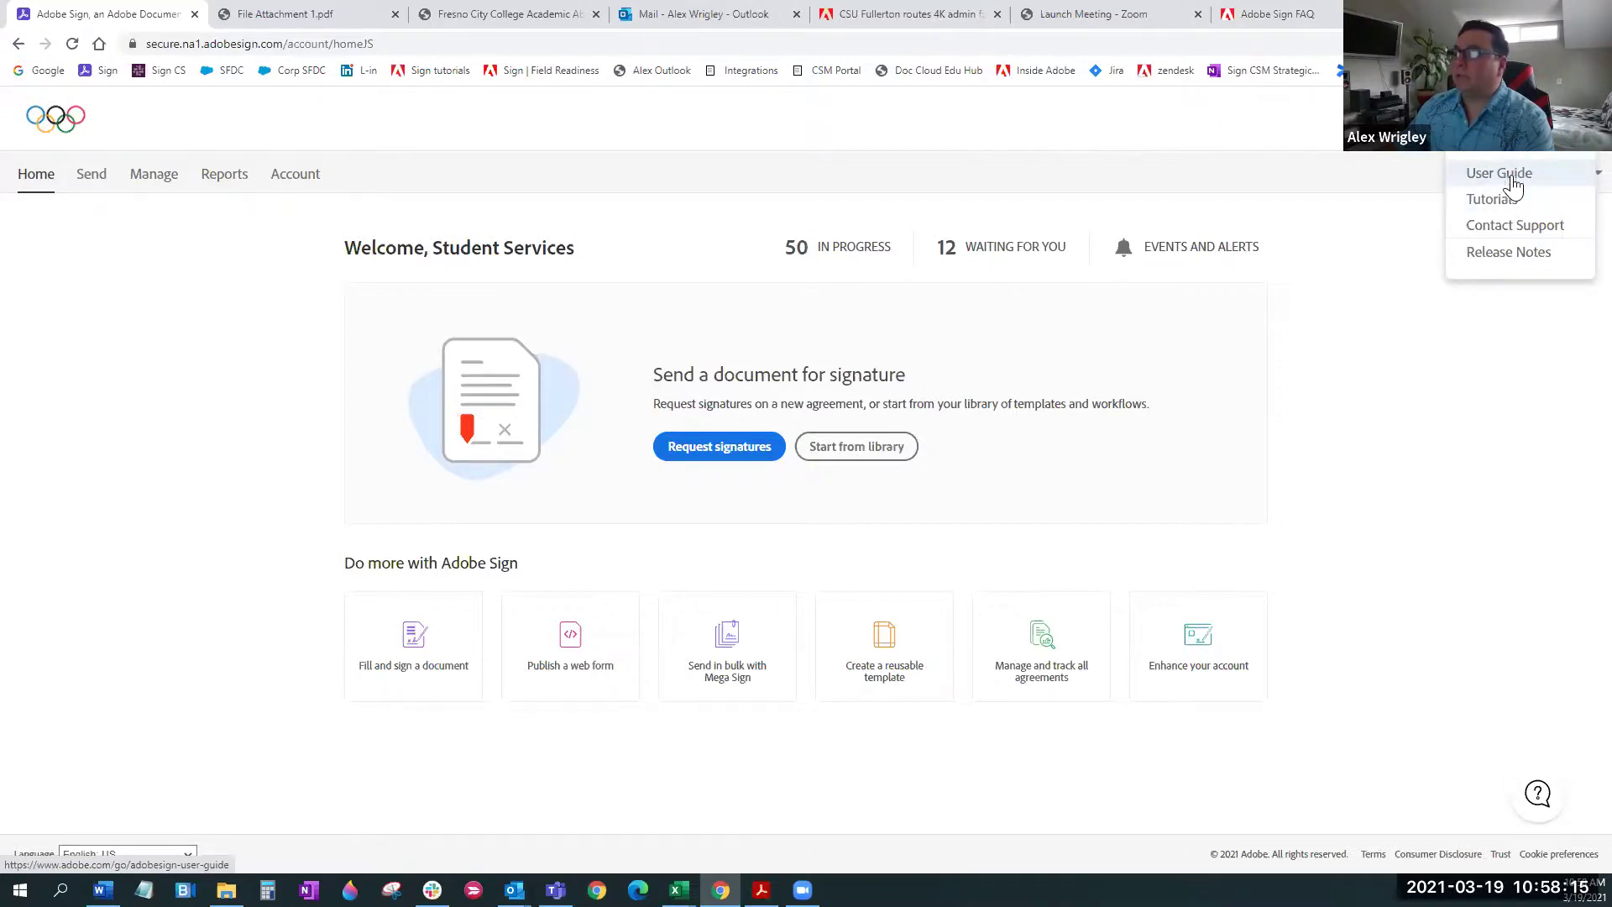
Browse the Adobe Sign User Guide, then return to the Adobe Sign tab
{"action": "left_click", "coordinate": [1508, 176]}
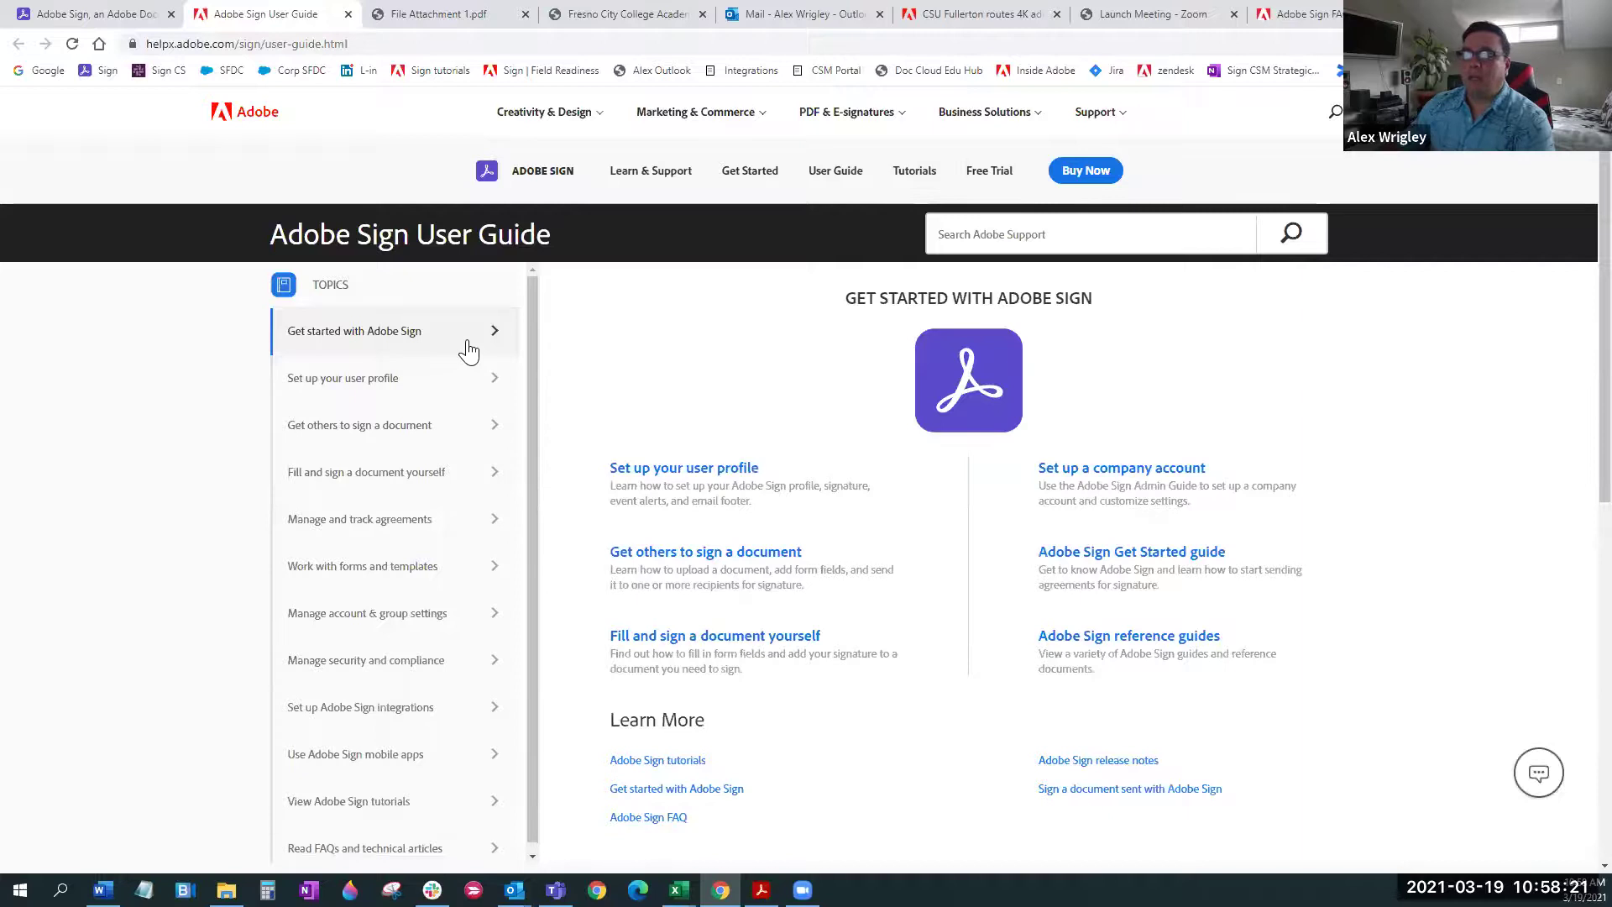
{"action": "scroll", "coordinate": [454, 638], "scroll_direction": "down", "scroll_amount": 1}
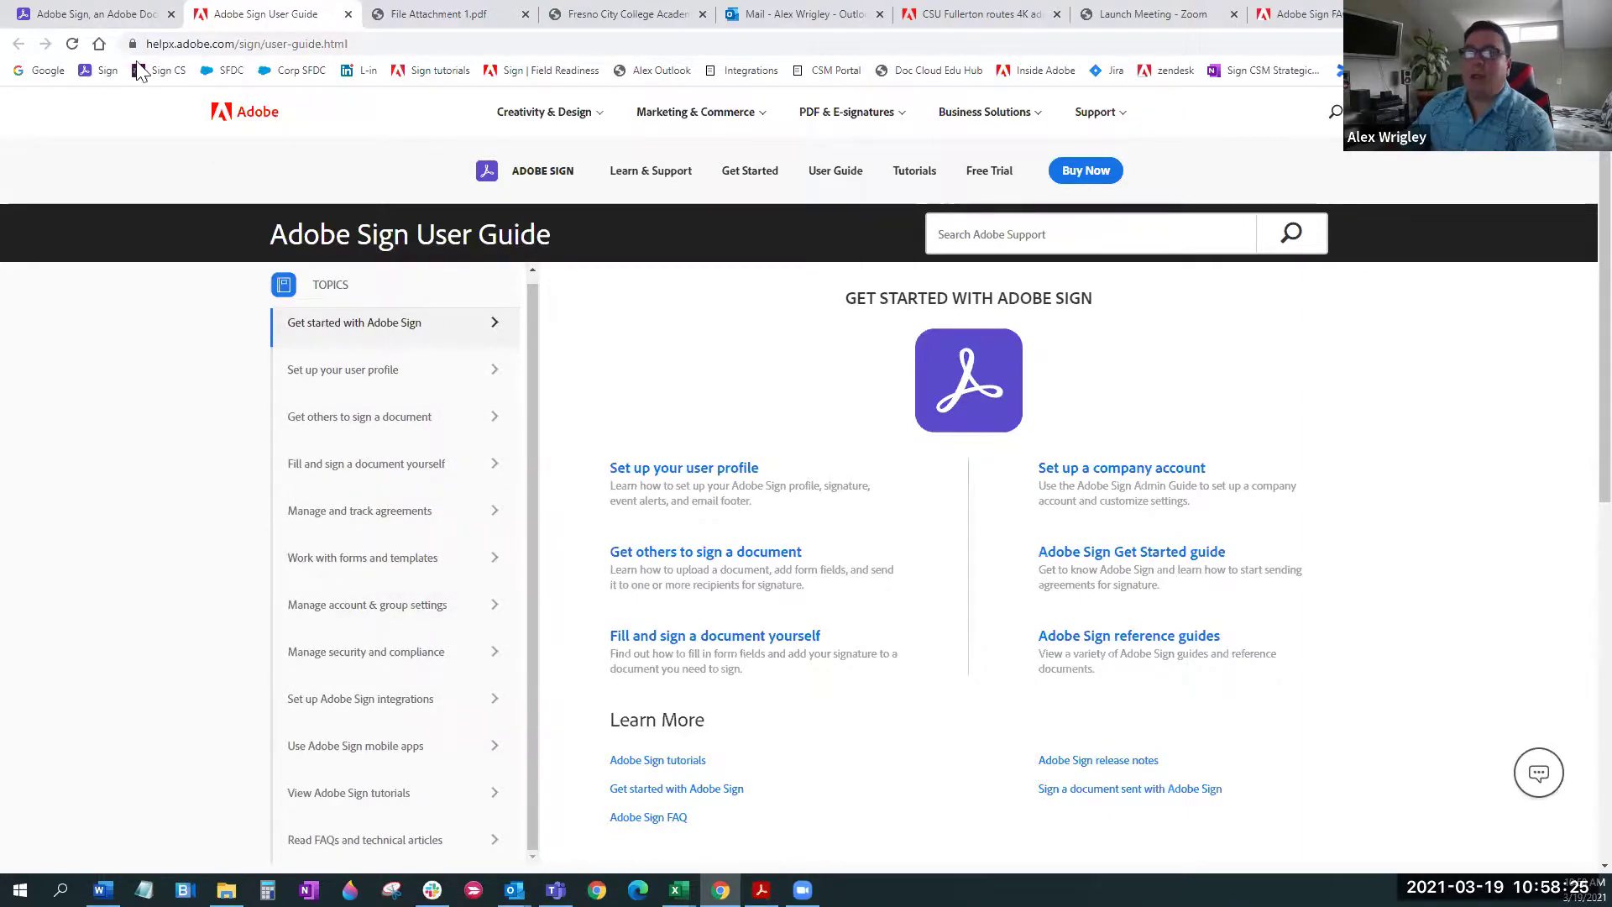
{"action": "left_click", "coordinate": [94, 15]}
Open the Adobe Sign tutorials page and list the EXPERIENCED user tutorials
{"action": "left_click", "coordinate": [1553, 172]}
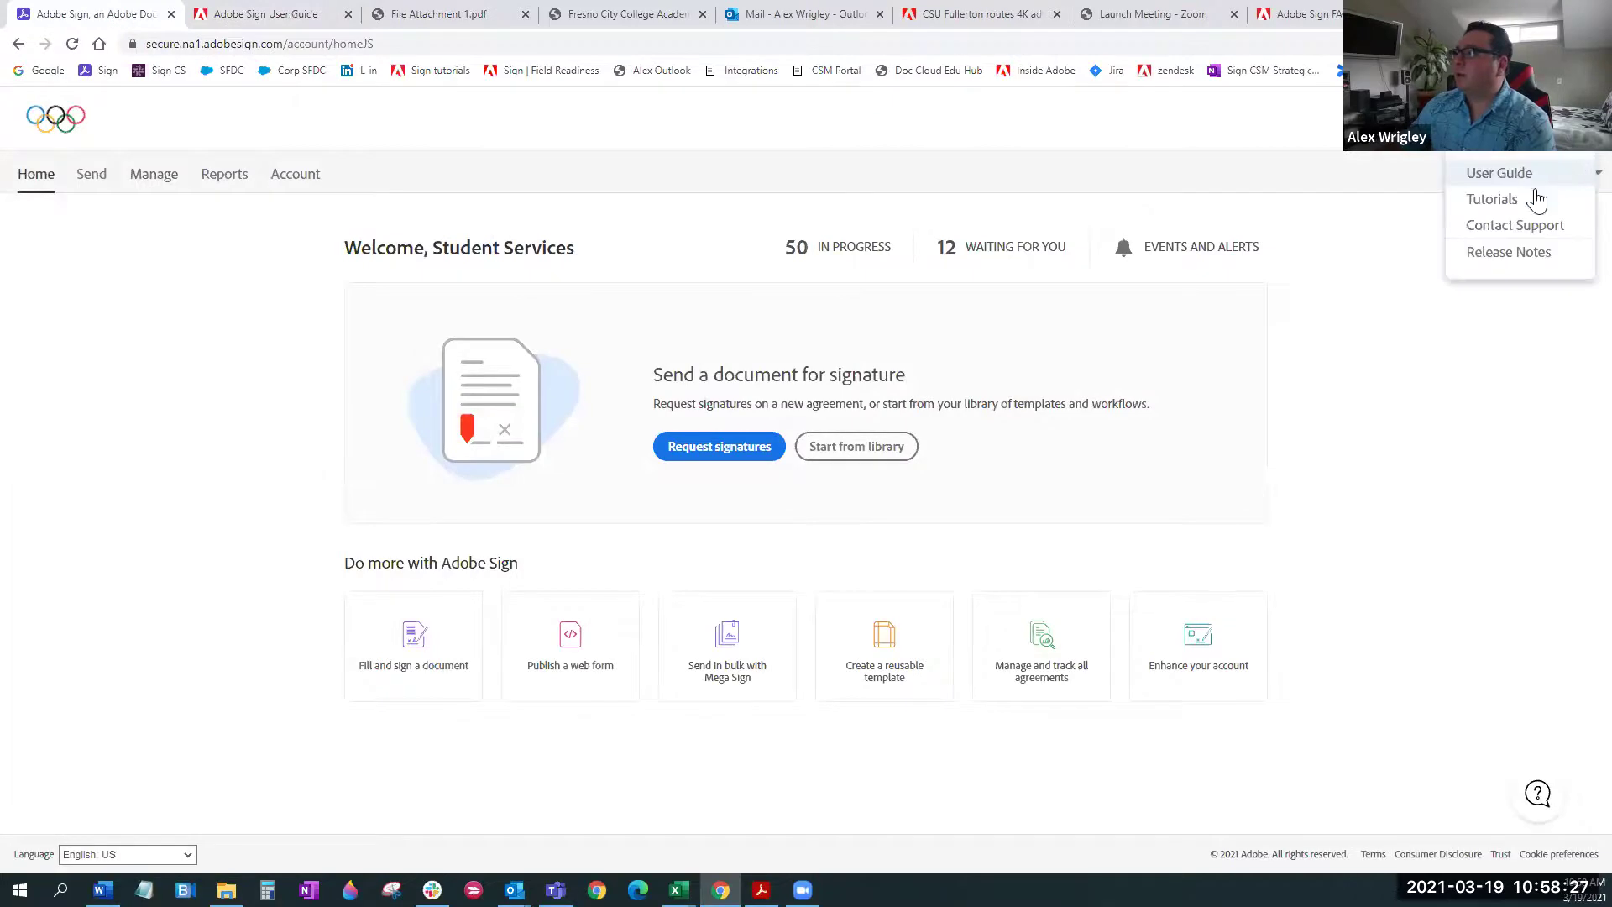
{"action": "left_click", "coordinate": [1493, 200]}
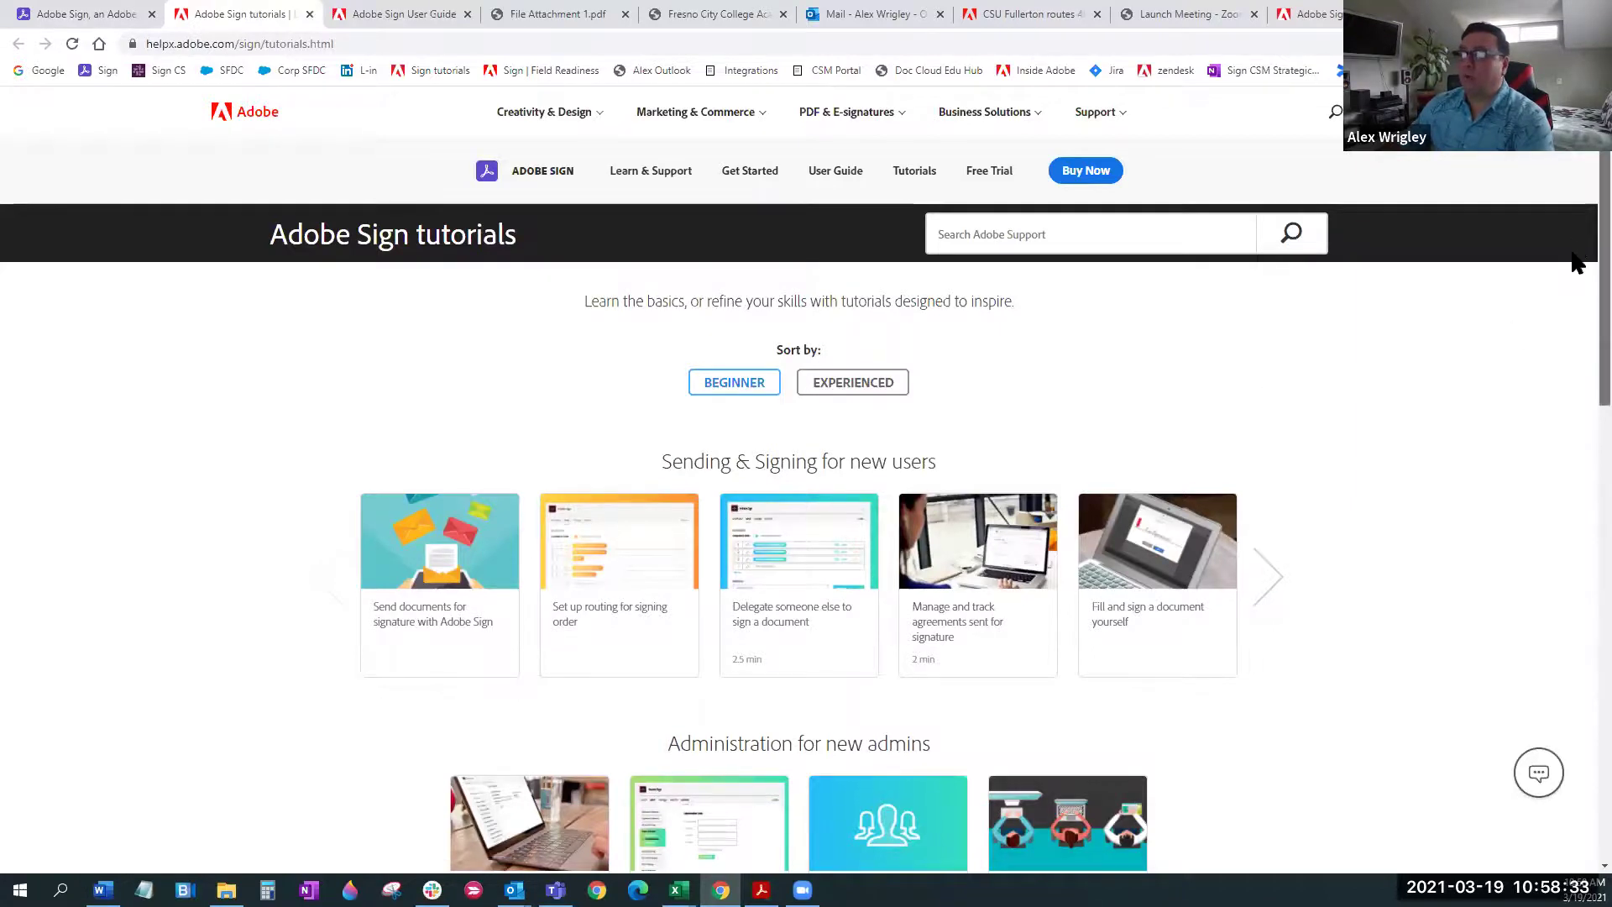
{"action": "scroll", "coordinate": [1573, 286], "scroll_direction": "down", "scroll_amount": 3}
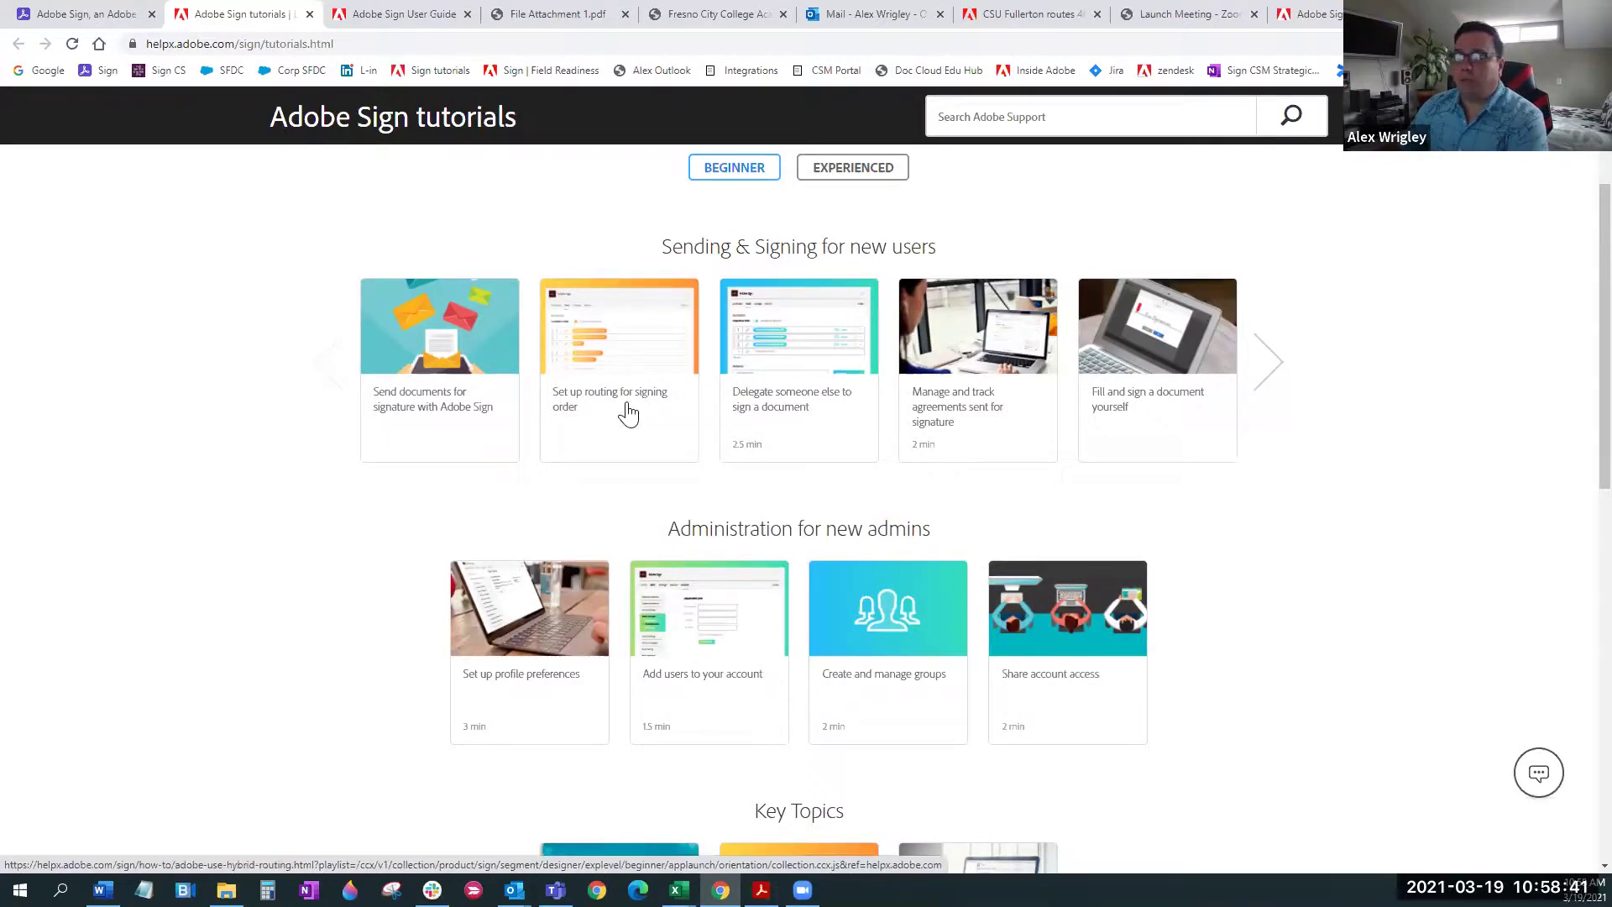
{"action": "left_click", "coordinate": [848, 172]}
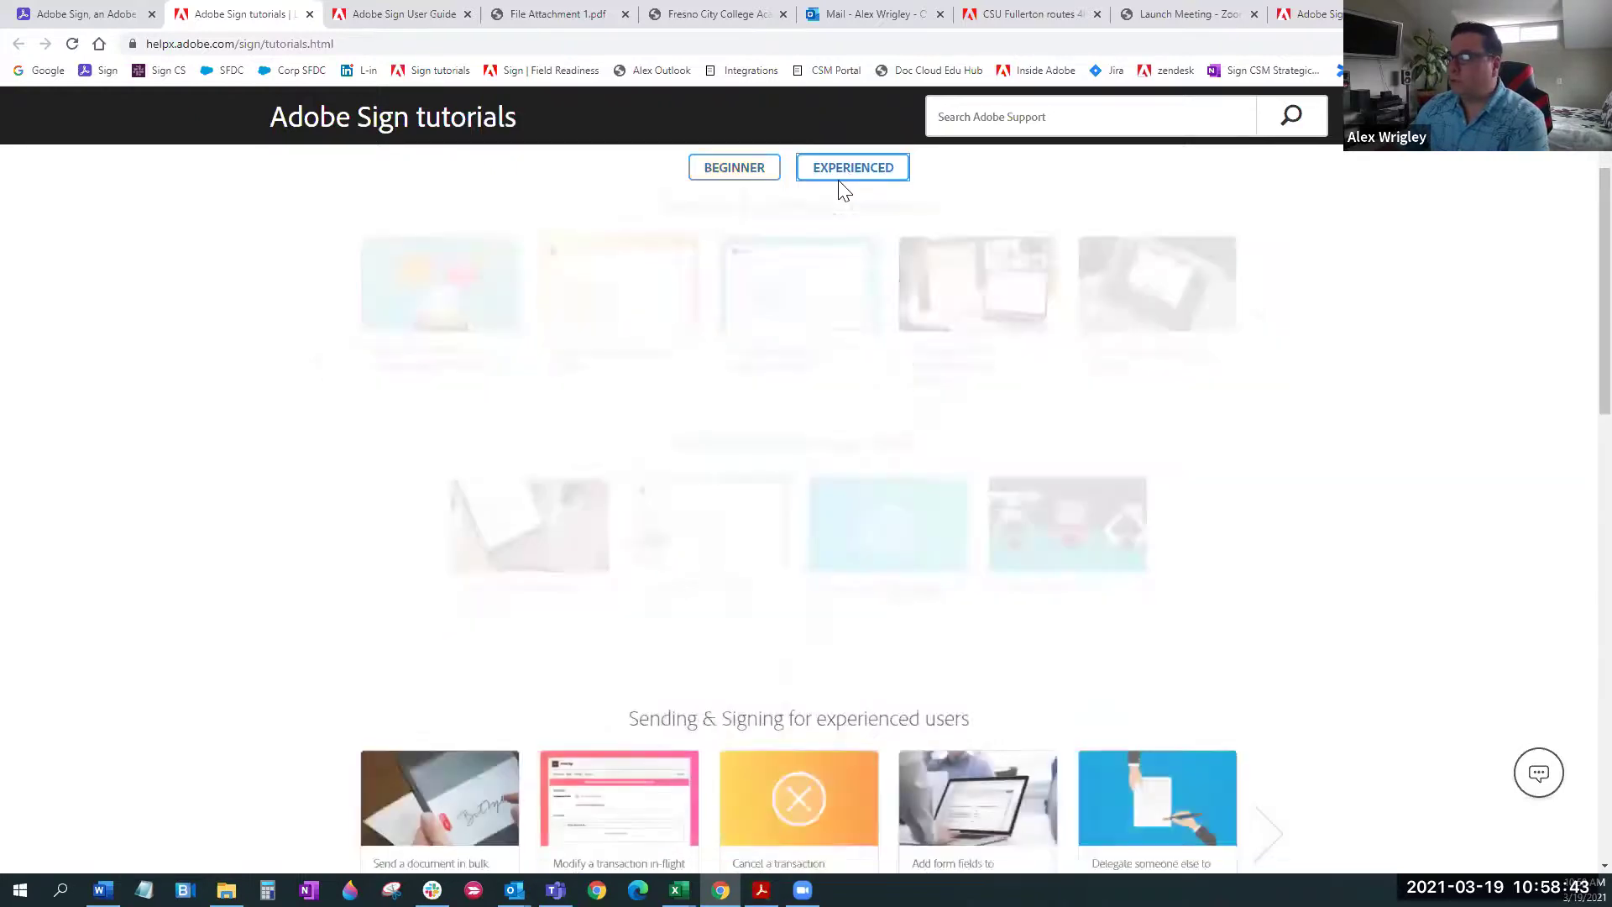
{"action": "scroll", "coordinate": [972, 465], "scroll_direction": "down", "scroll_amount": 1}
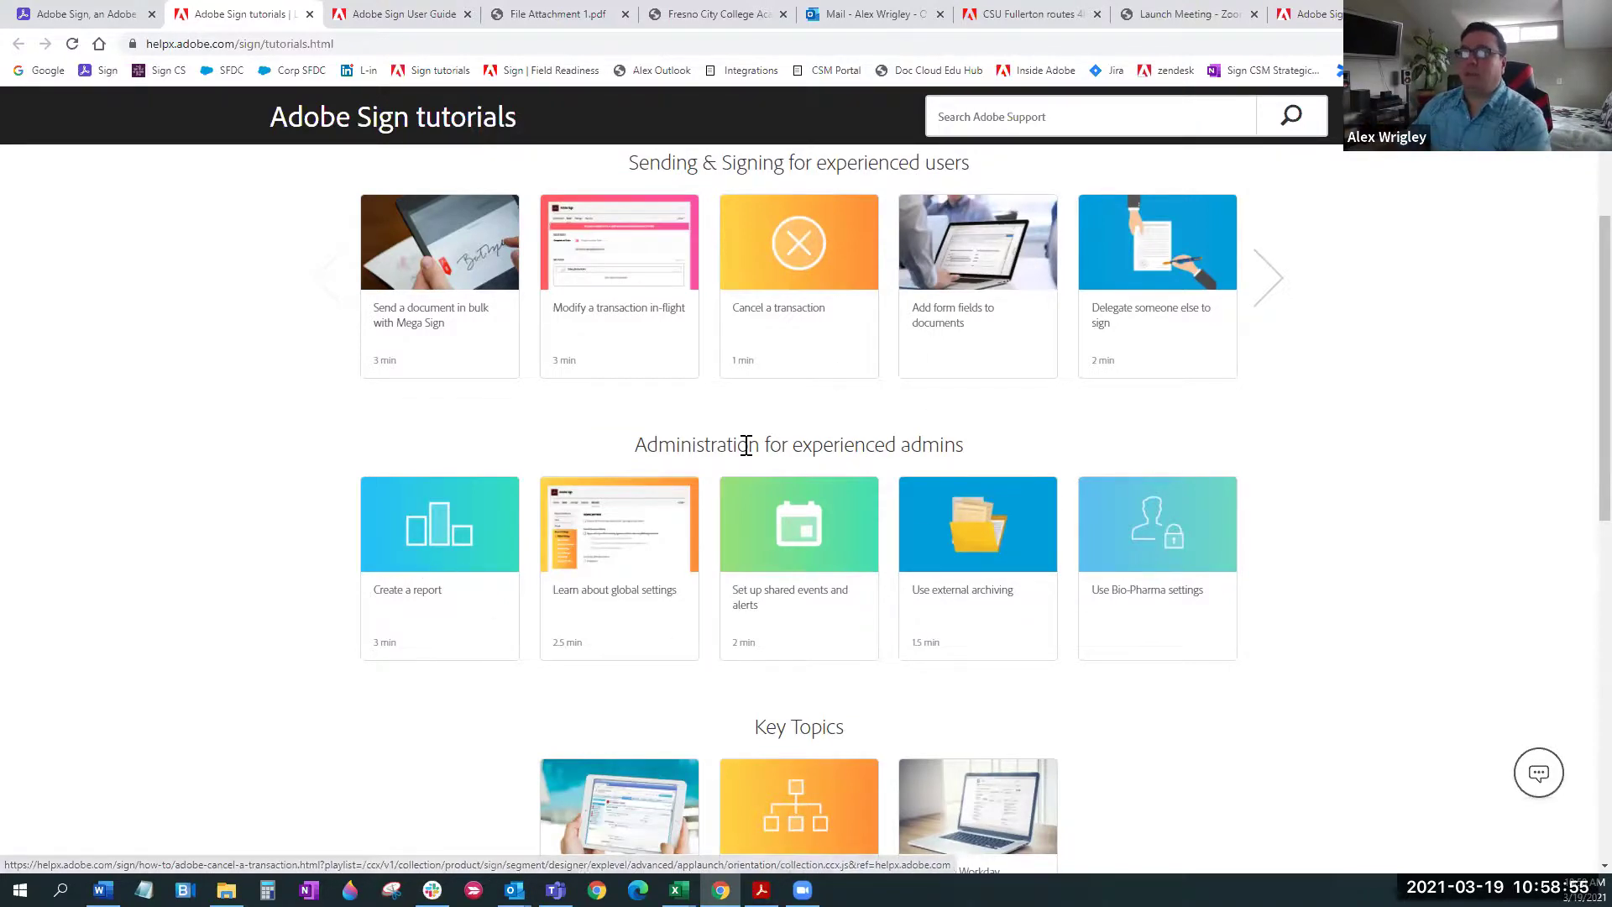
{"action": "scroll", "coordinate": [474, 408], "scroll_direction": "up", "scroll_amount": 3}
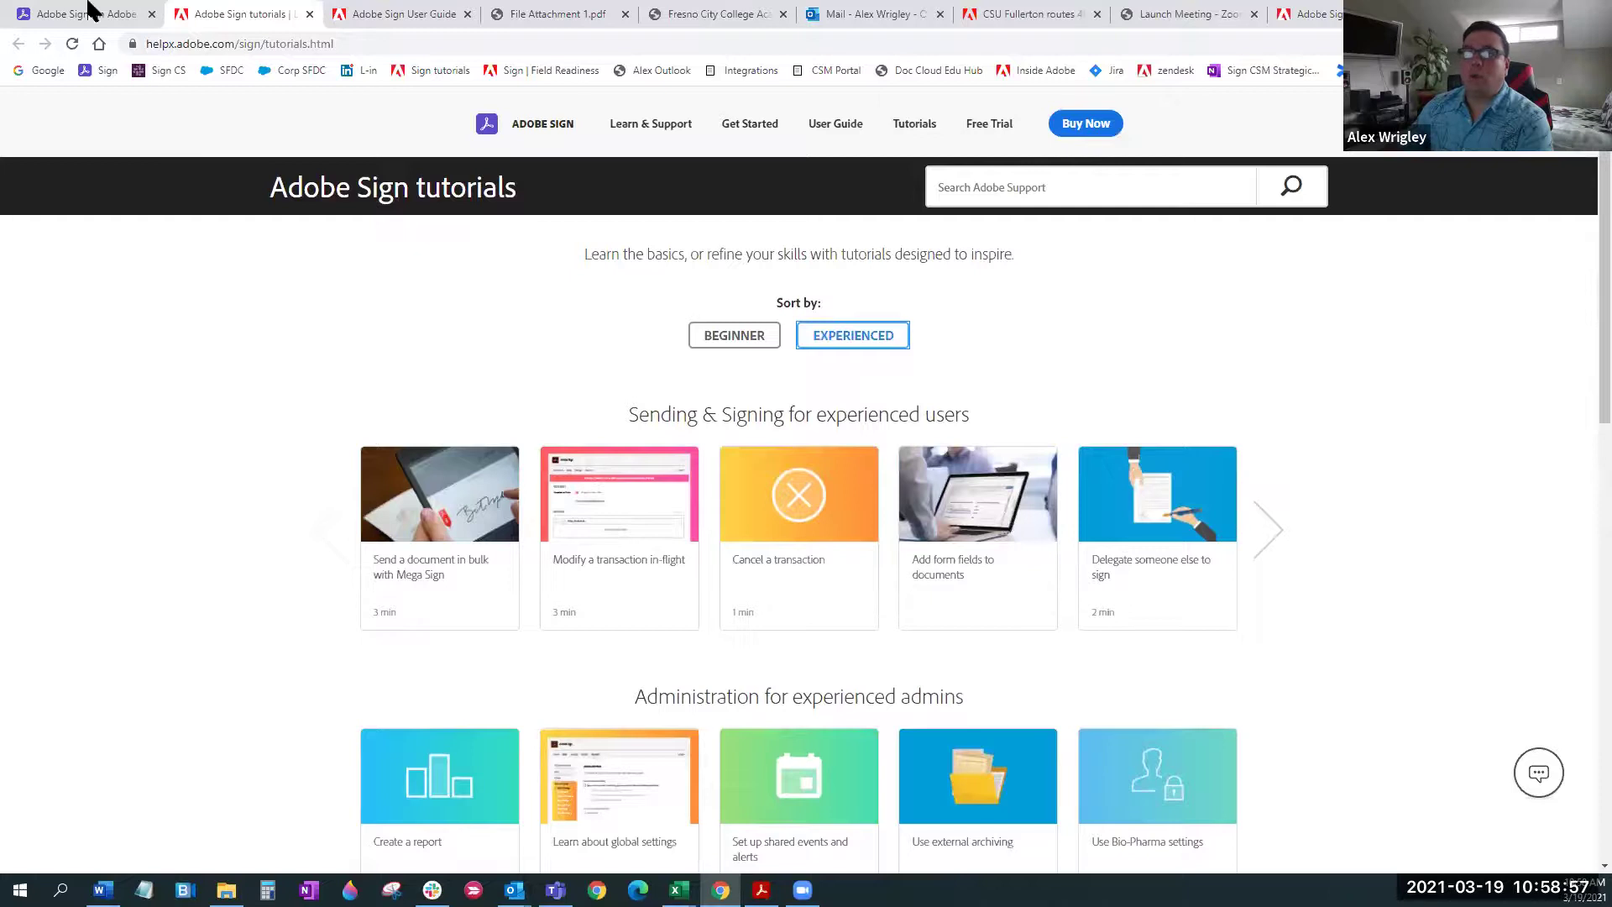
Go back to the Adobe Sign home page and reopen the help links
{"action": "left_click", "coordinate": [90, 10]}
{"action": "left_click", "coordinate": [1549, 168]}
{"action": "left_click", "coordinate": [1561, 126]}
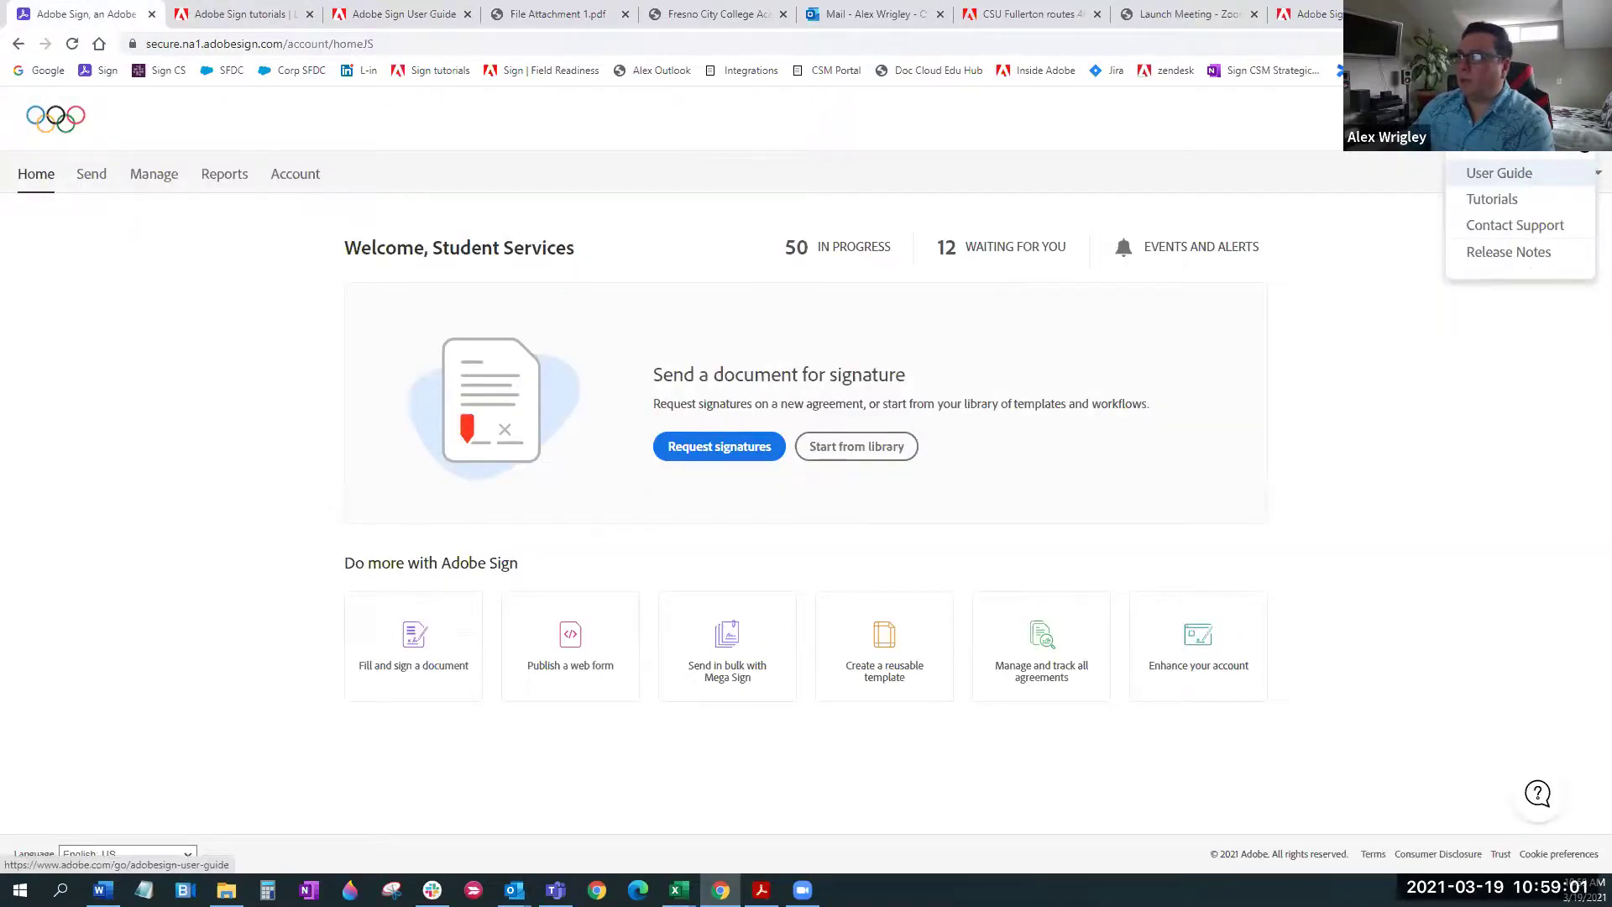